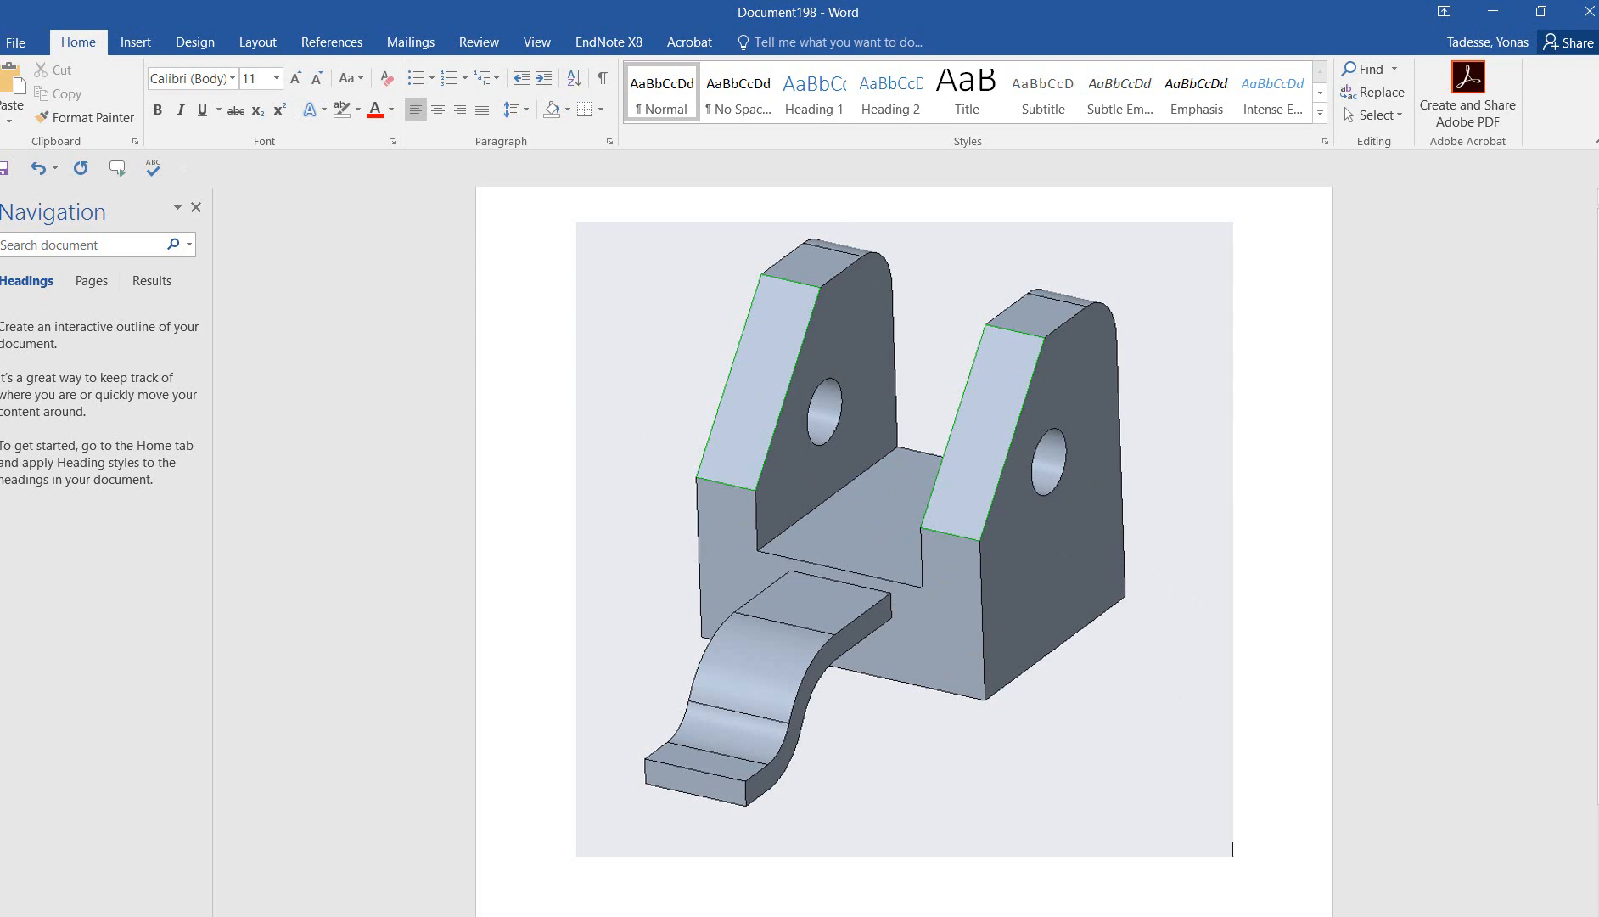
Switch to Creo Parametric and create a new solid part named prt0002 with the default template.
click(540, 911)
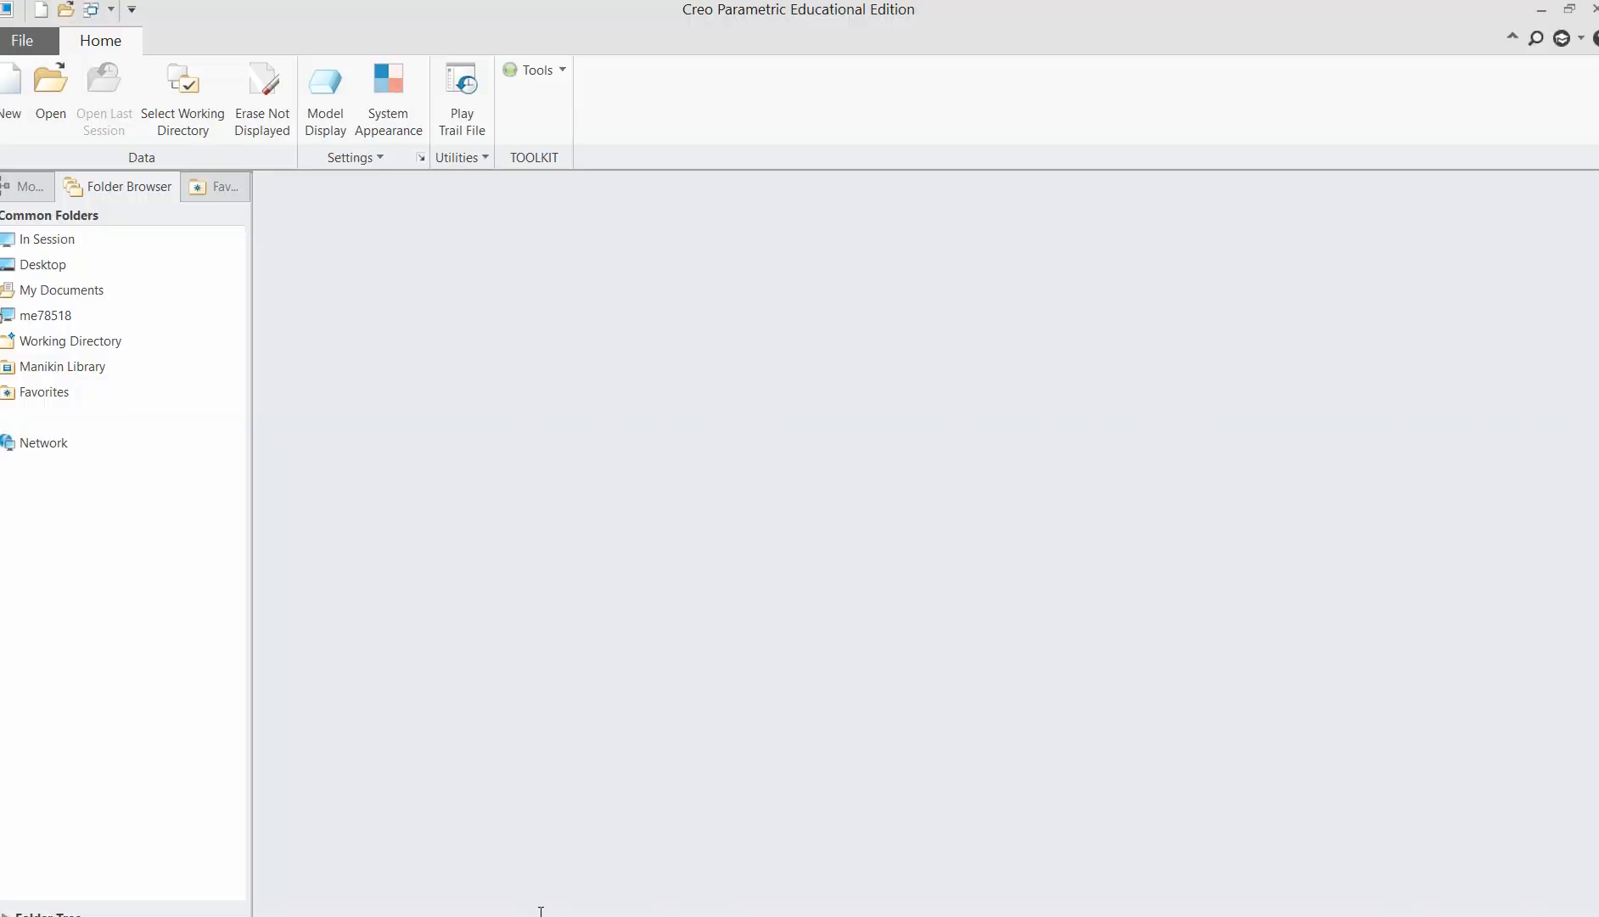
click(12, 94)
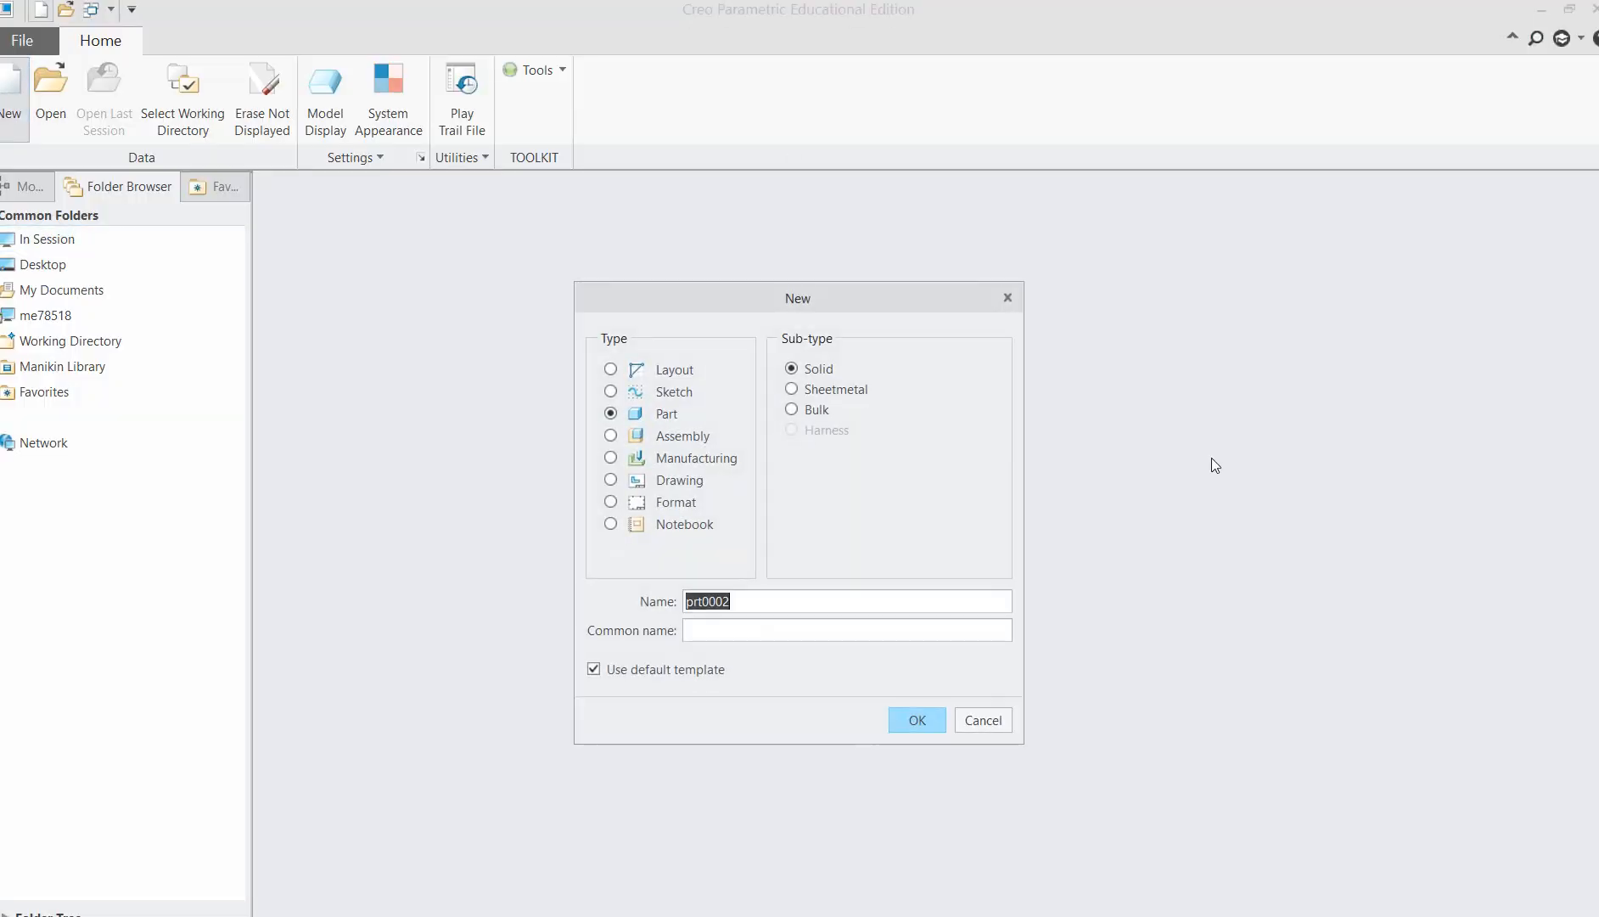
click(924, 718)
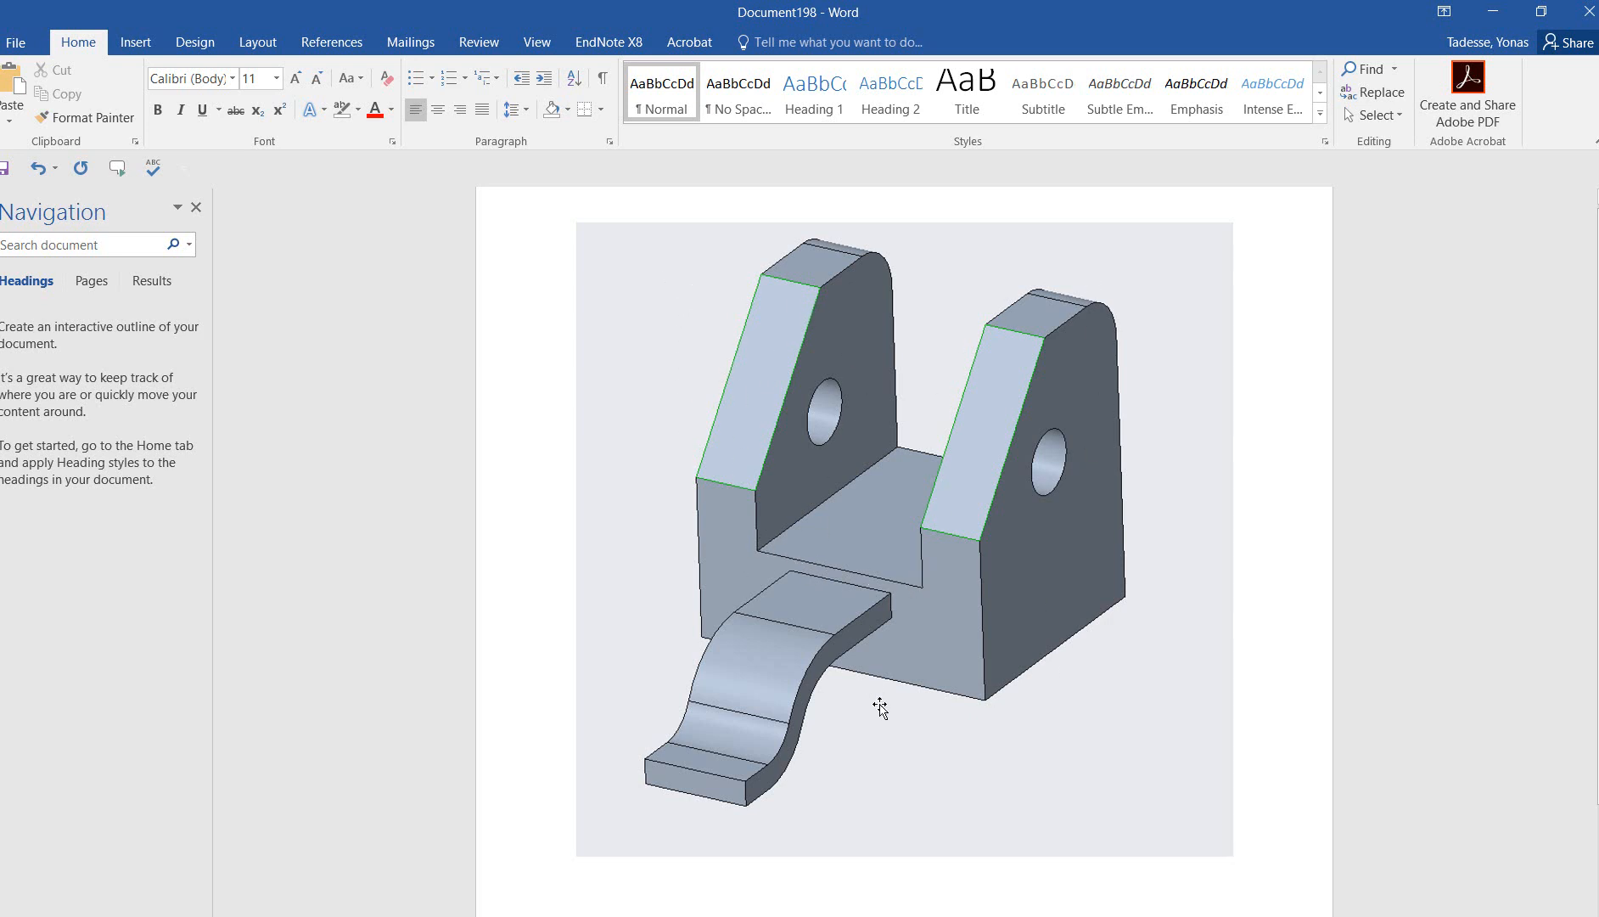
Return from the reference picture in Word to Creo Parametric and start a sketch on the FRONT plane, viewed straight on.
click(1494, 14)
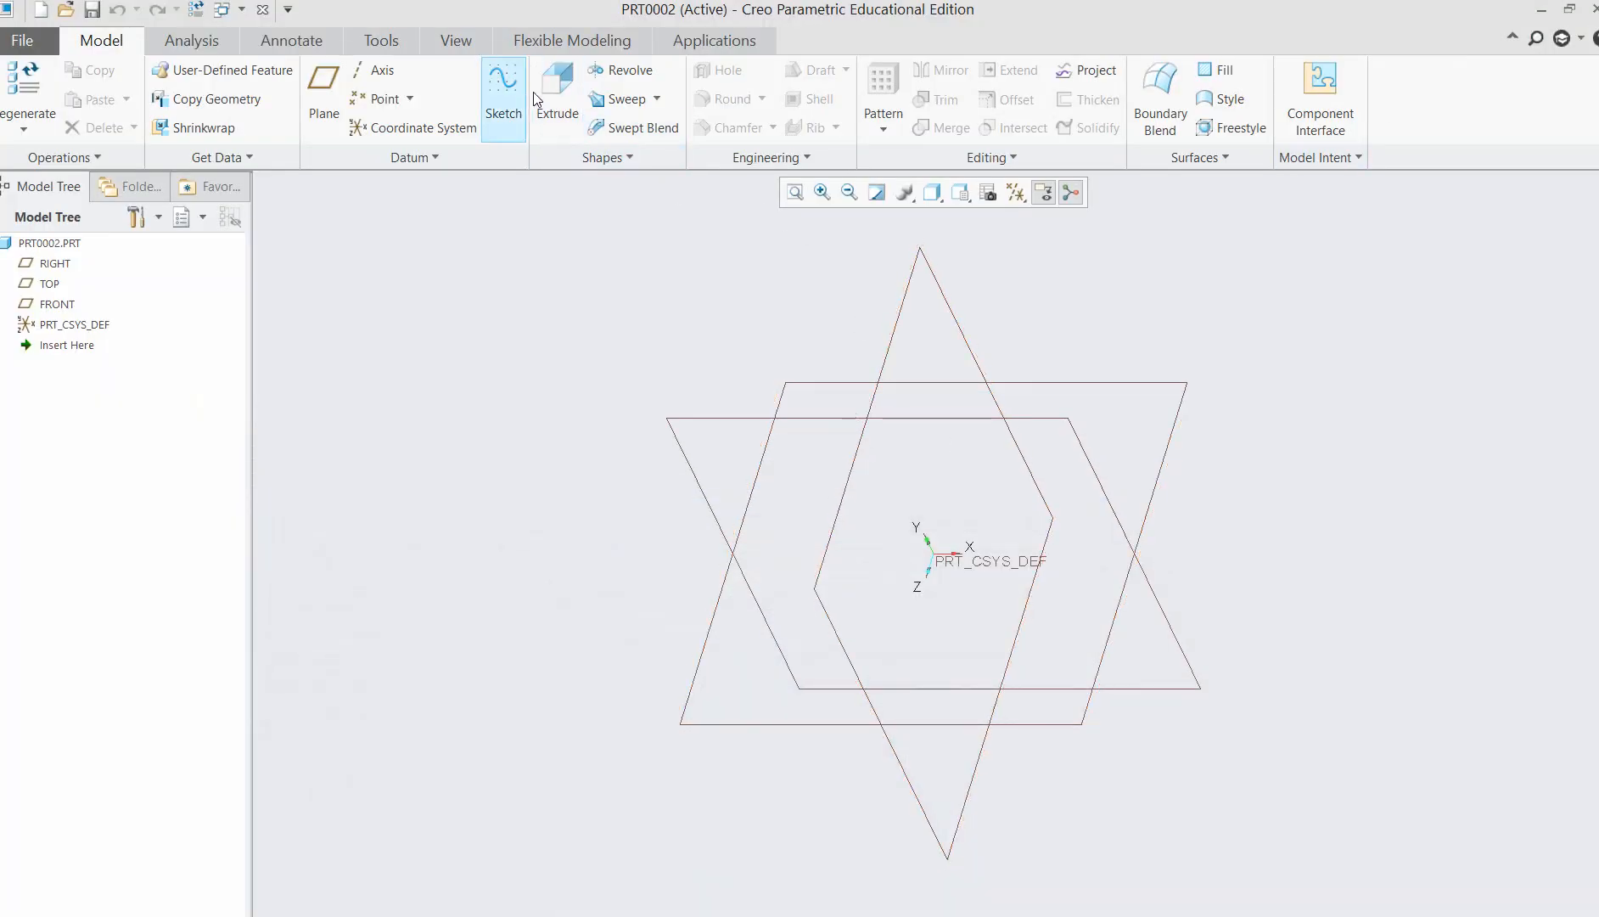
click(61, 305)
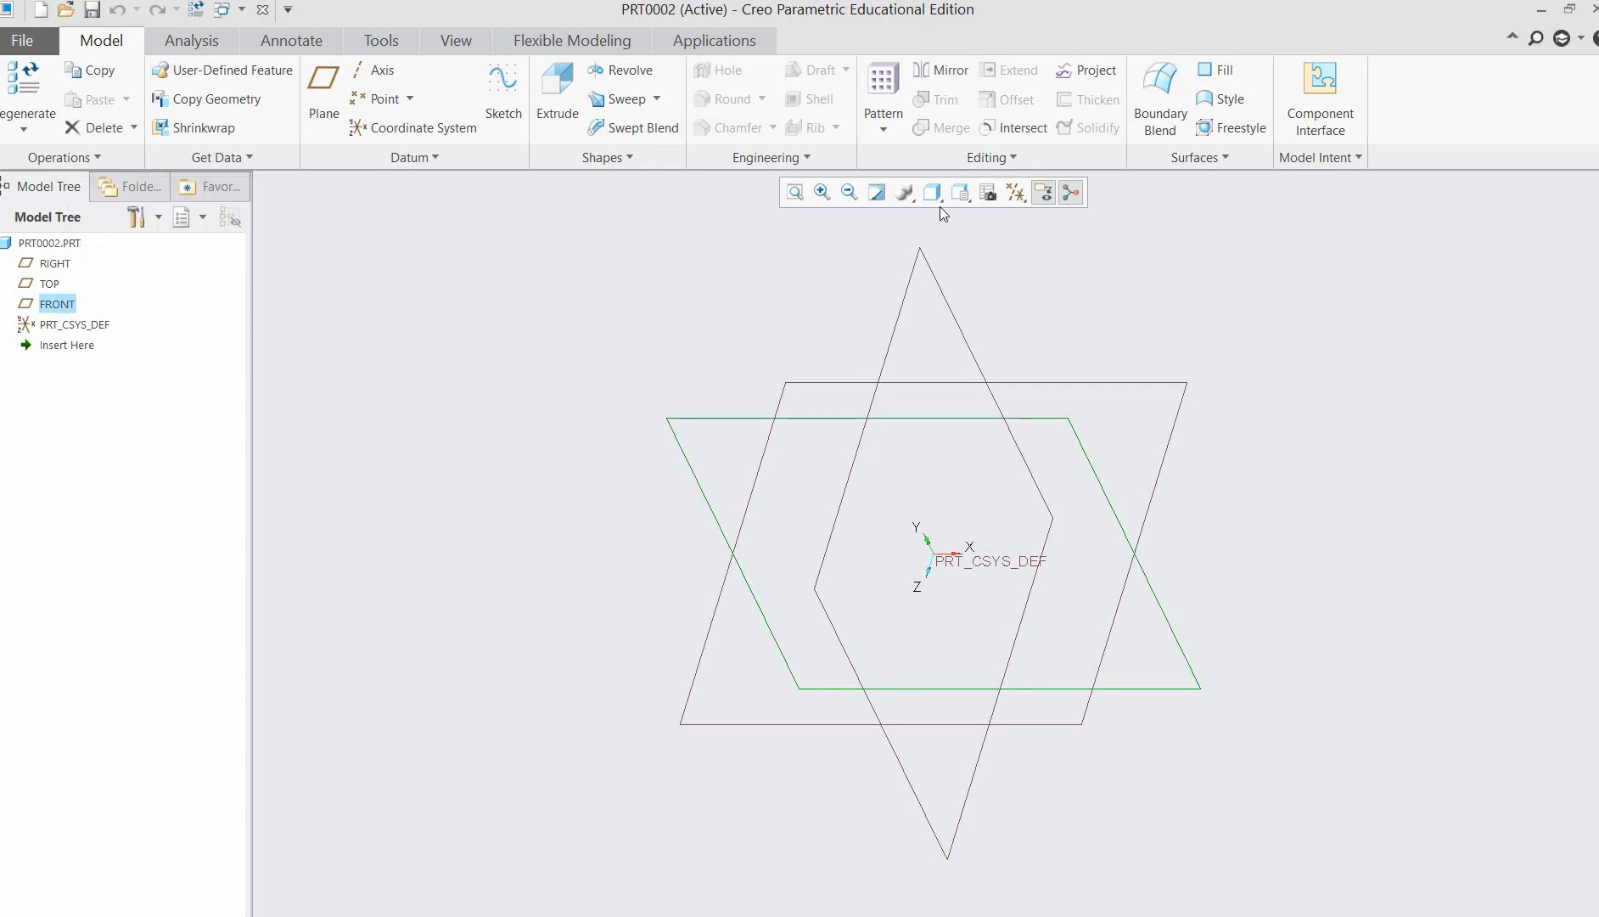
click(519, 83)
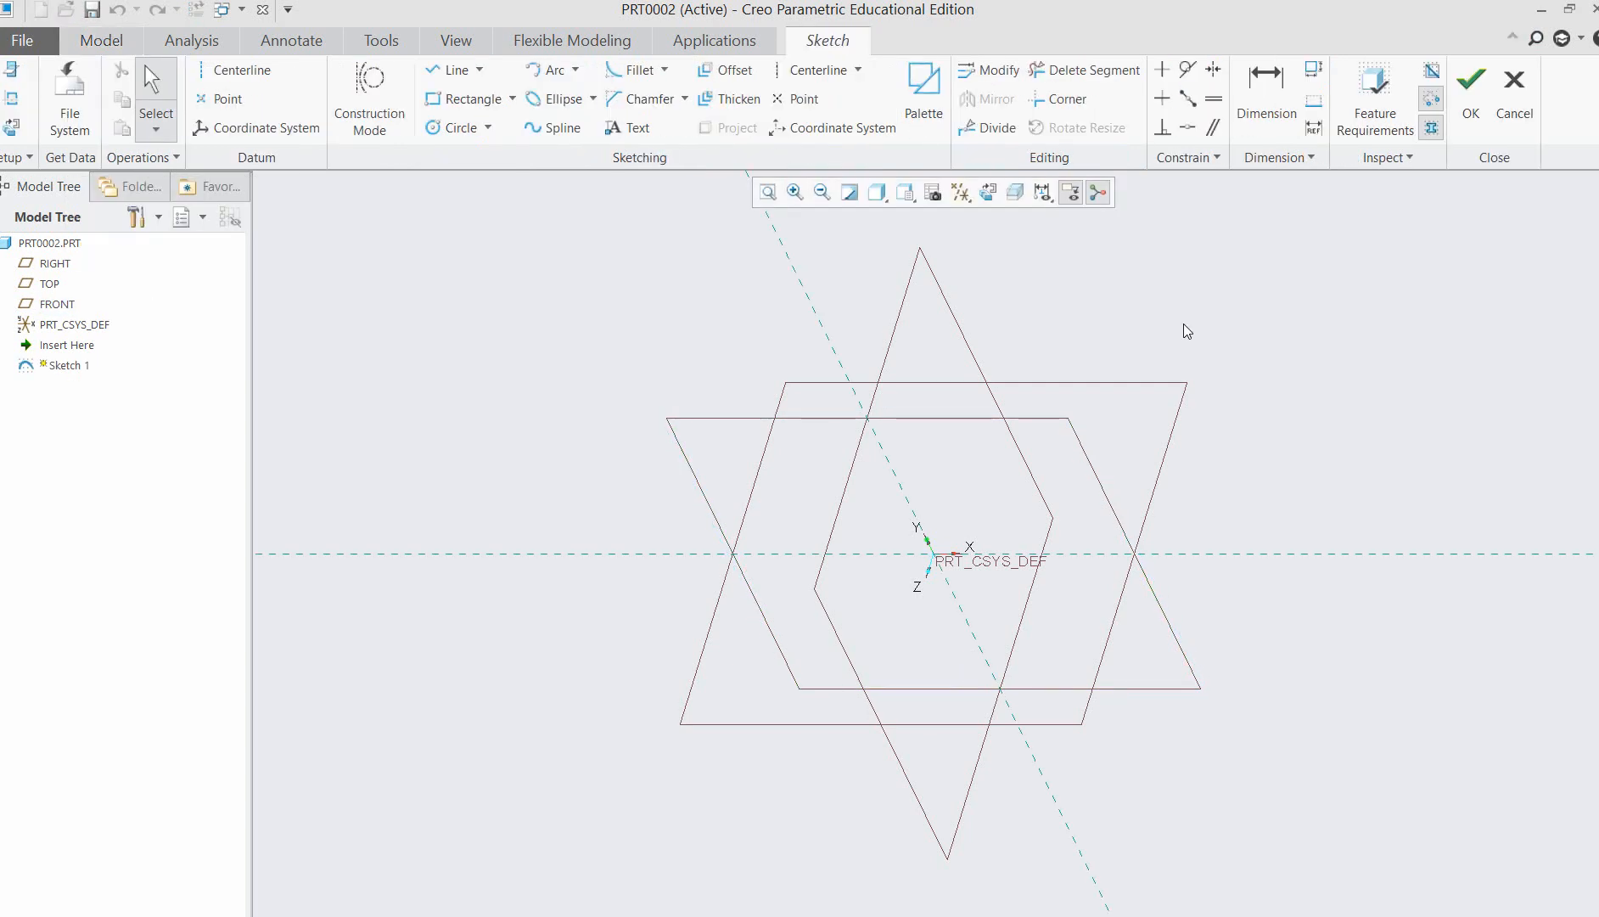
click(995, 195)
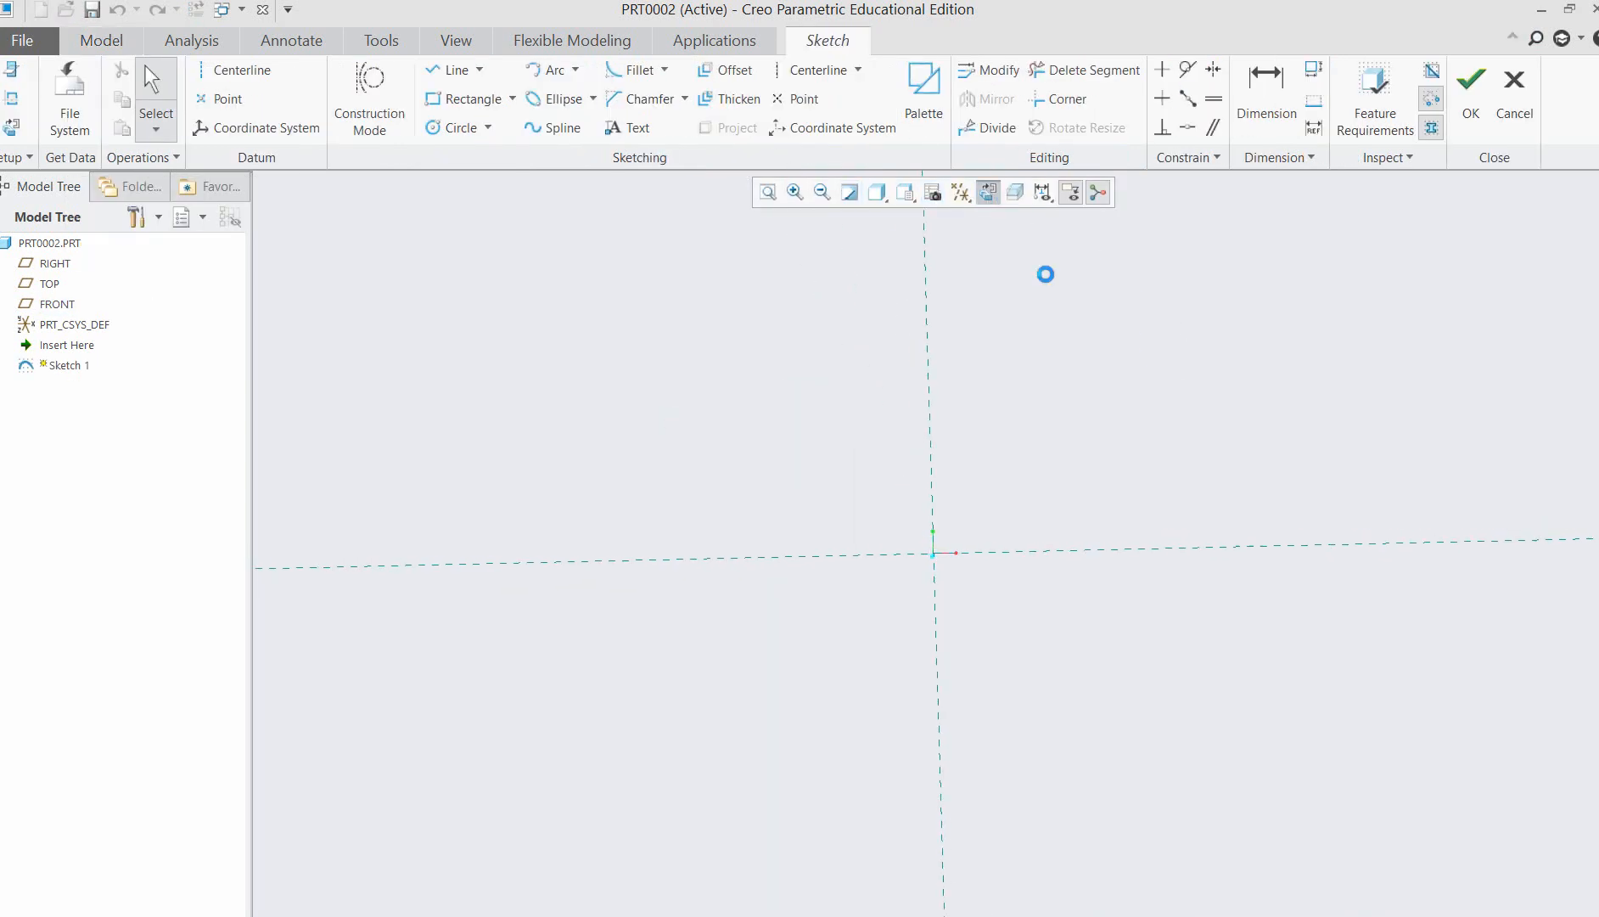
Sketch a closed U-shaped profile from the origin, about 223 high, with arms about 59 and 52 wide and a slot about 132 by 116.
click(480, 100)
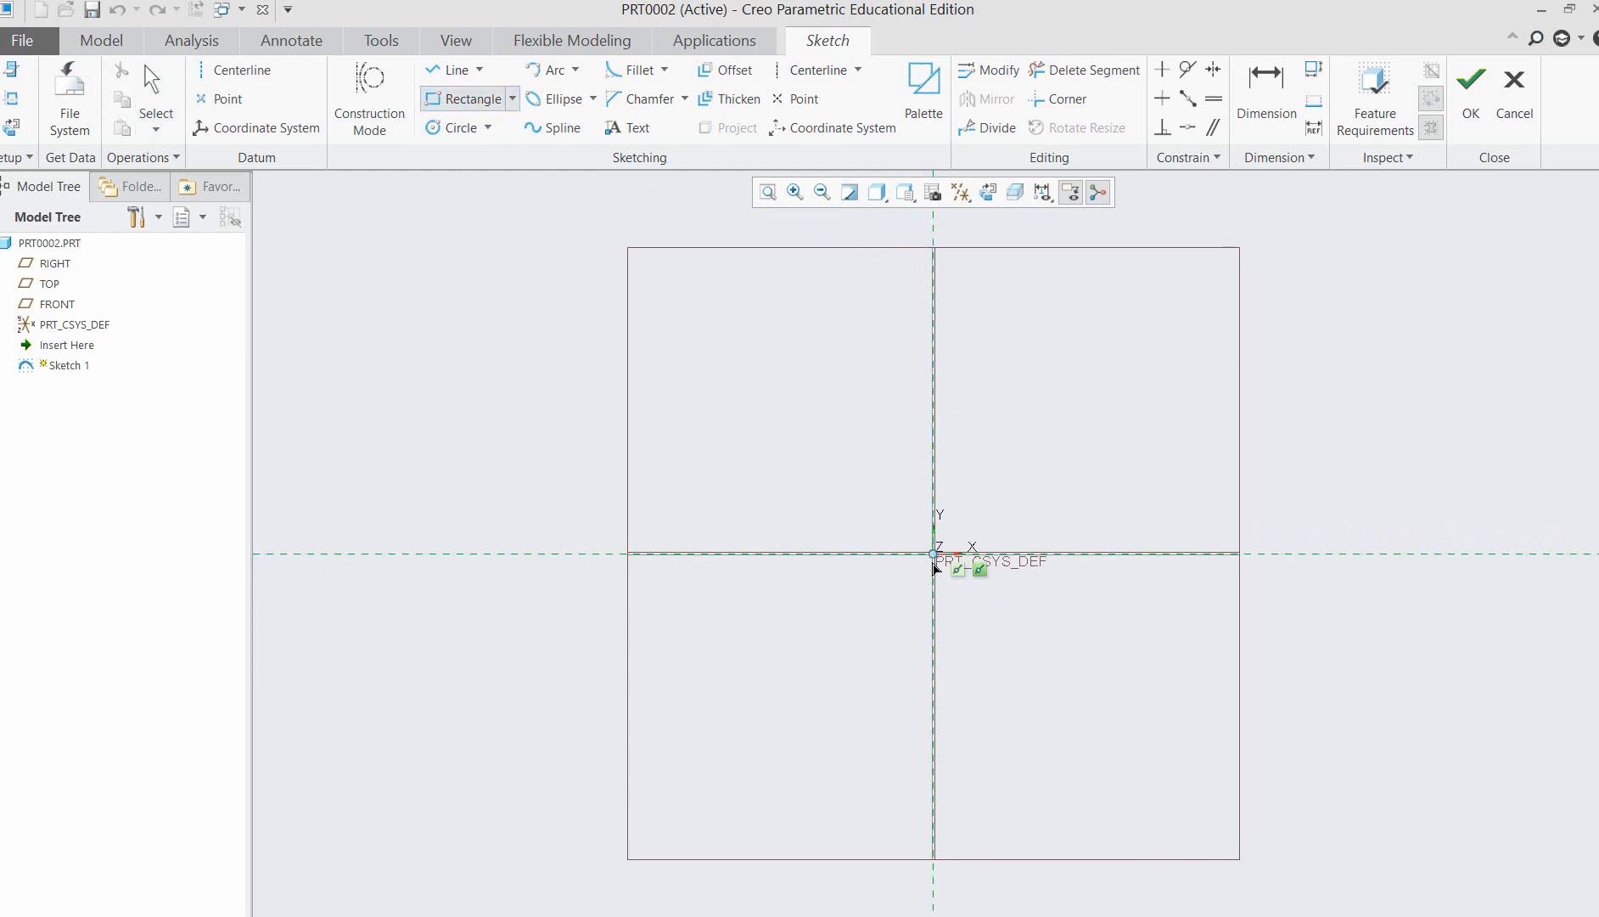
click(481, 77)
click(466, 95)
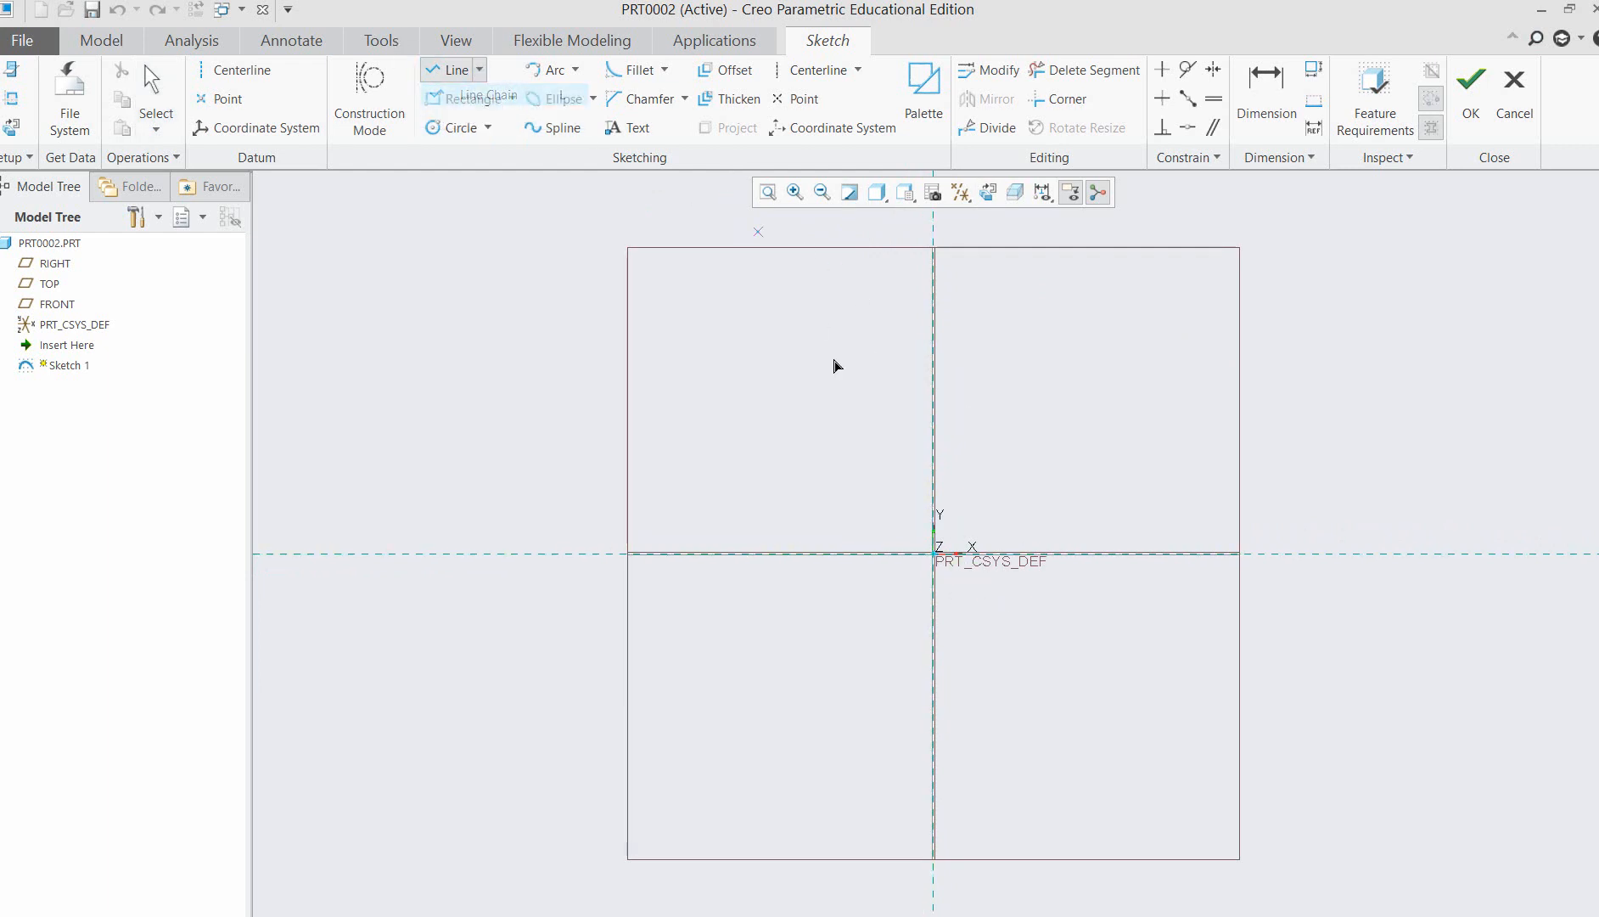
click(934, 554)
click(937, 285)
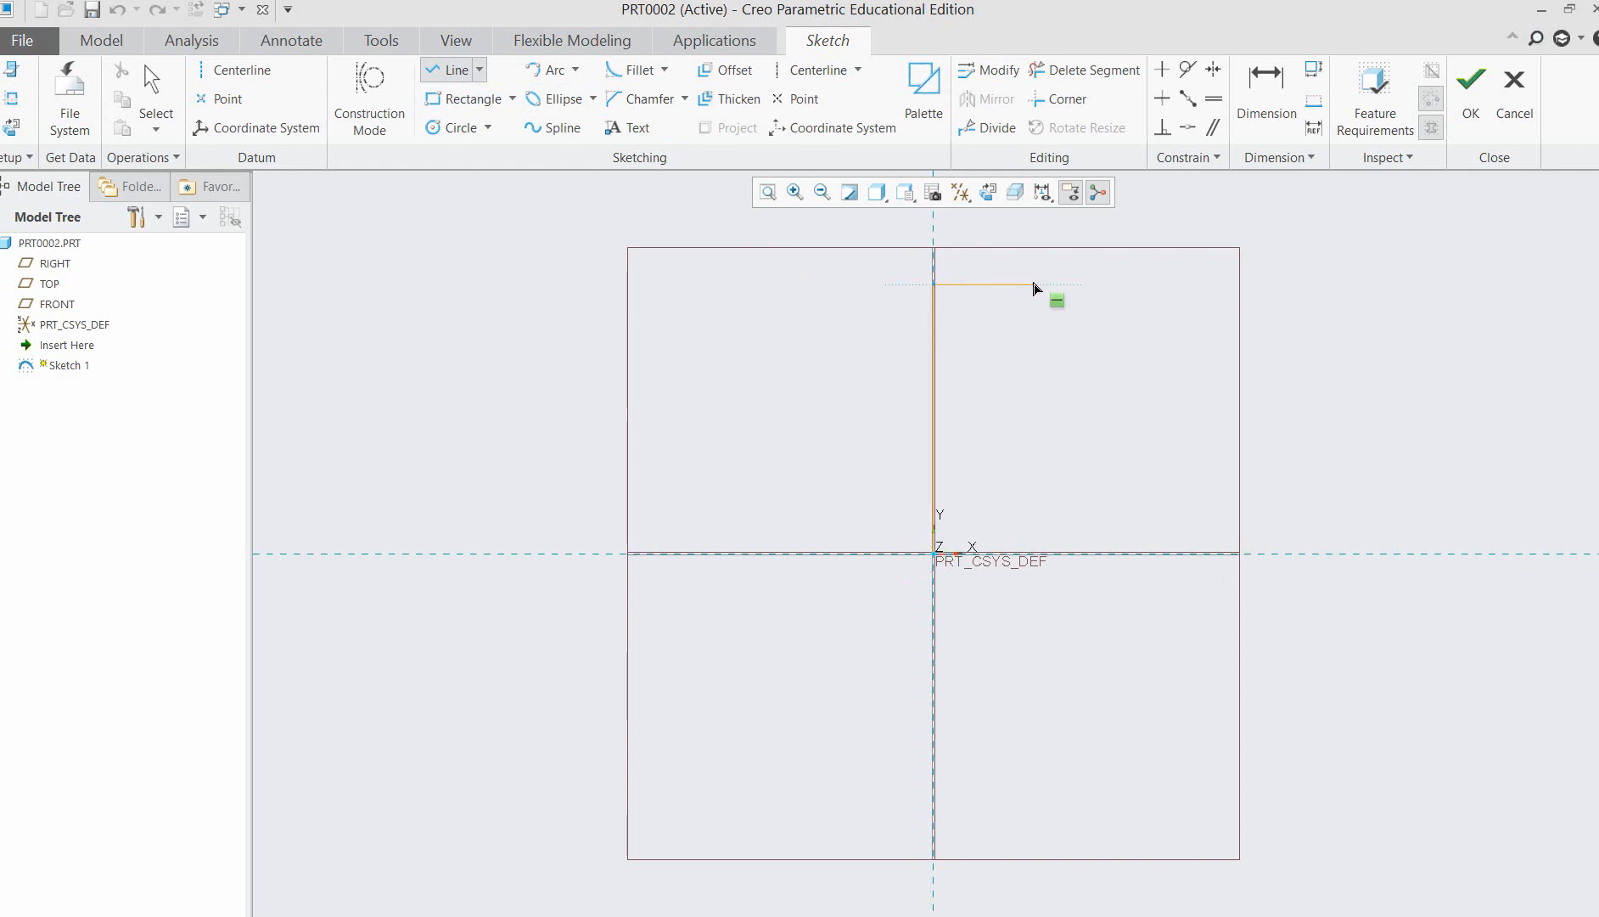
click(1005, 286)
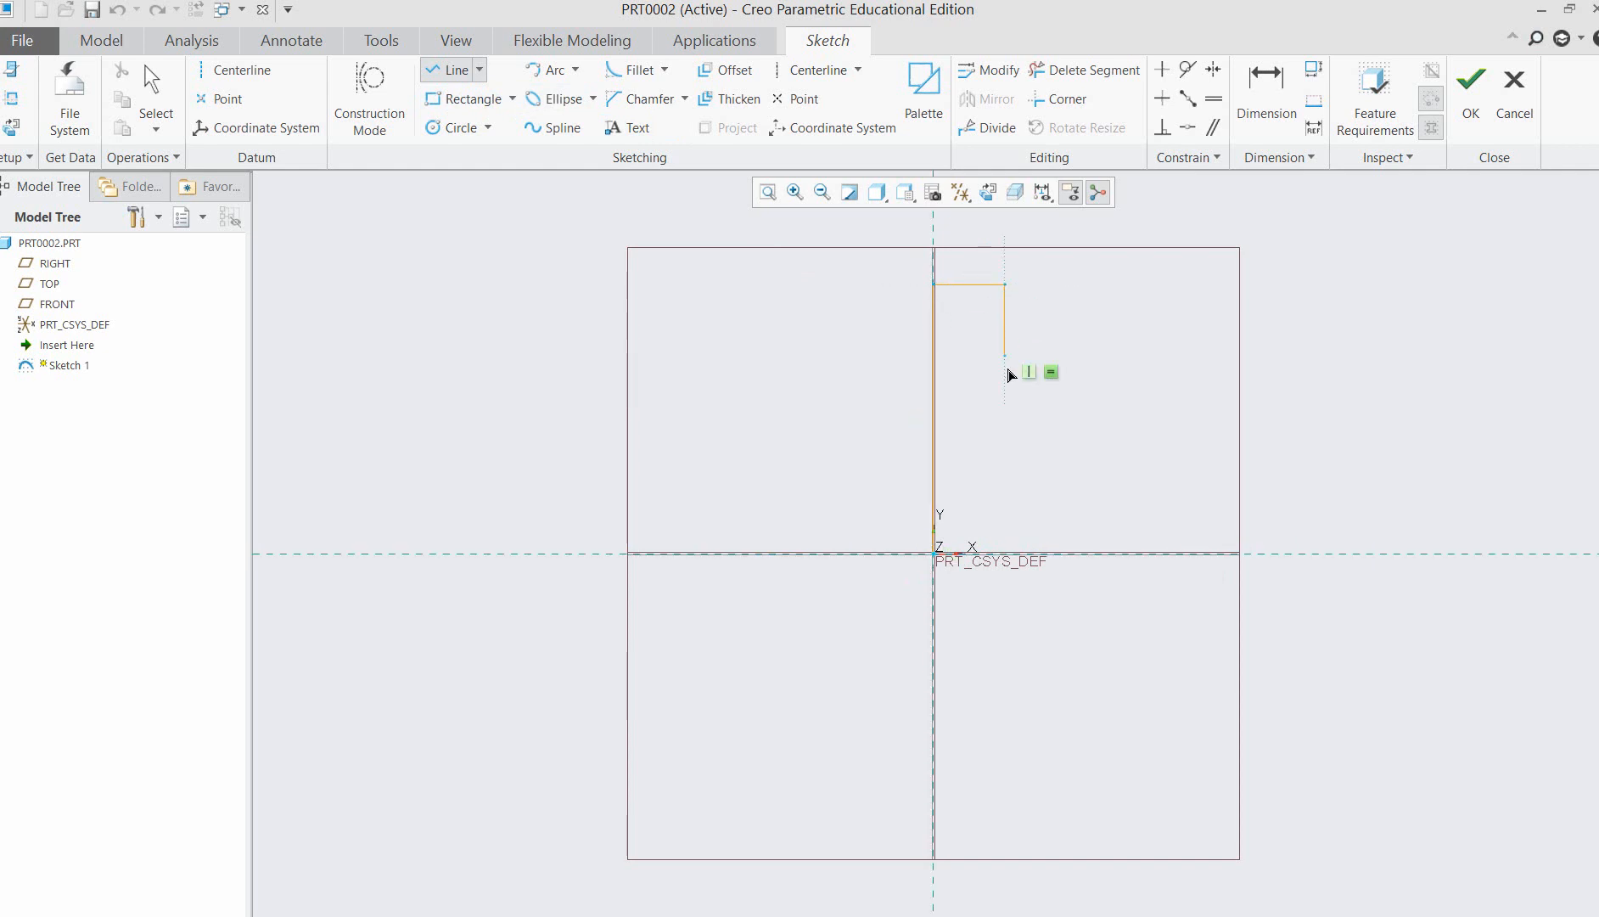
click(1007, 426)
click(1164, 426)
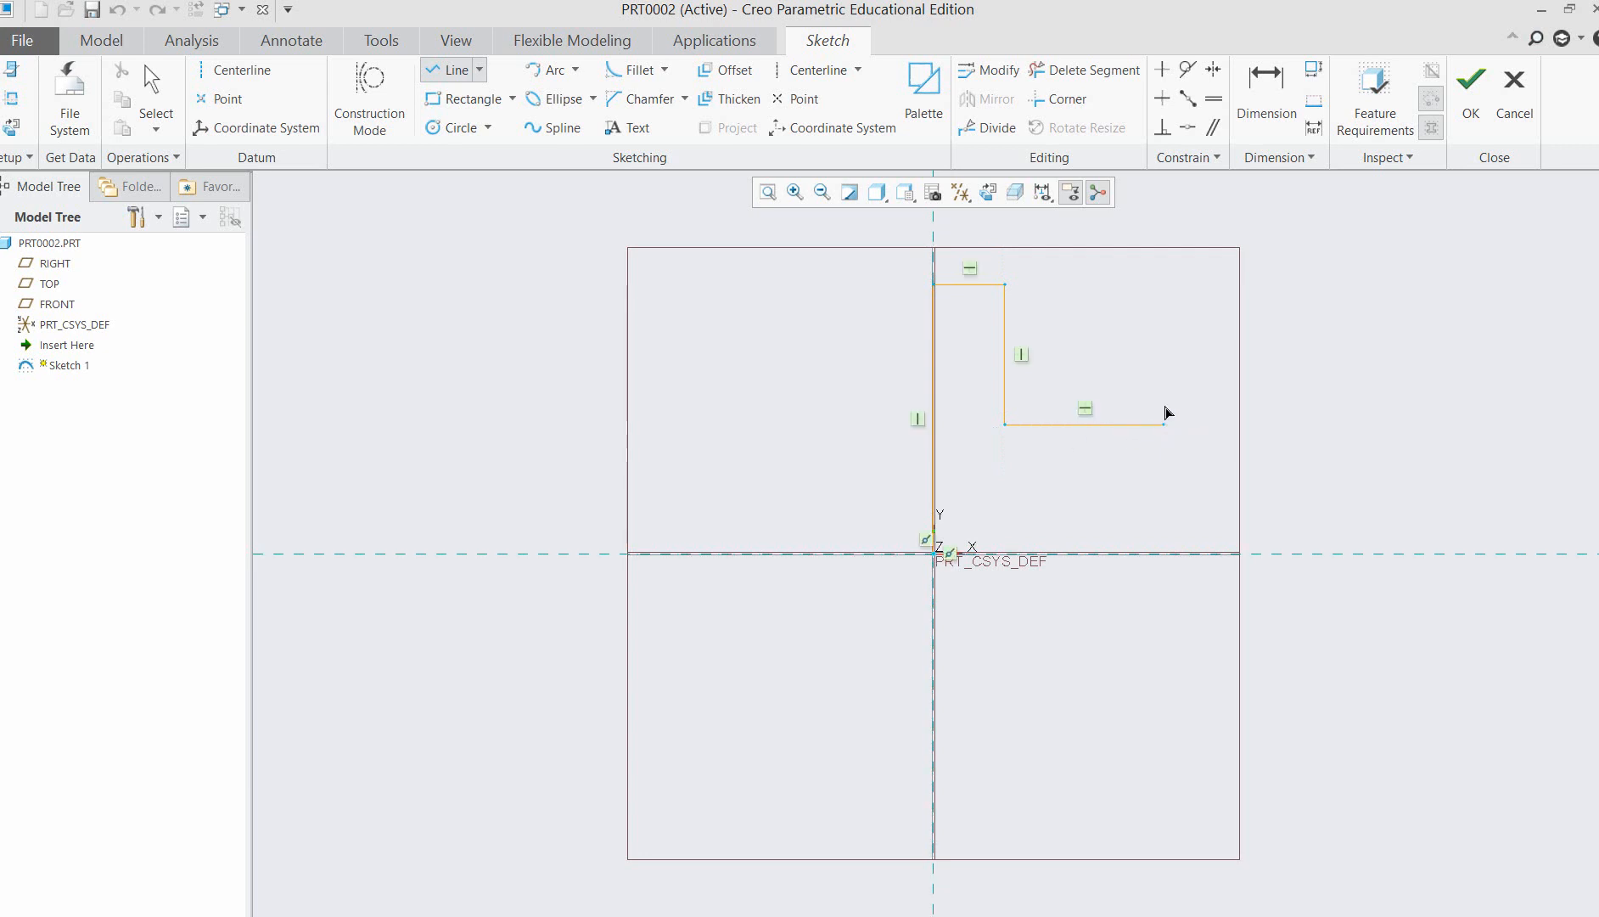
click(1164, 286)
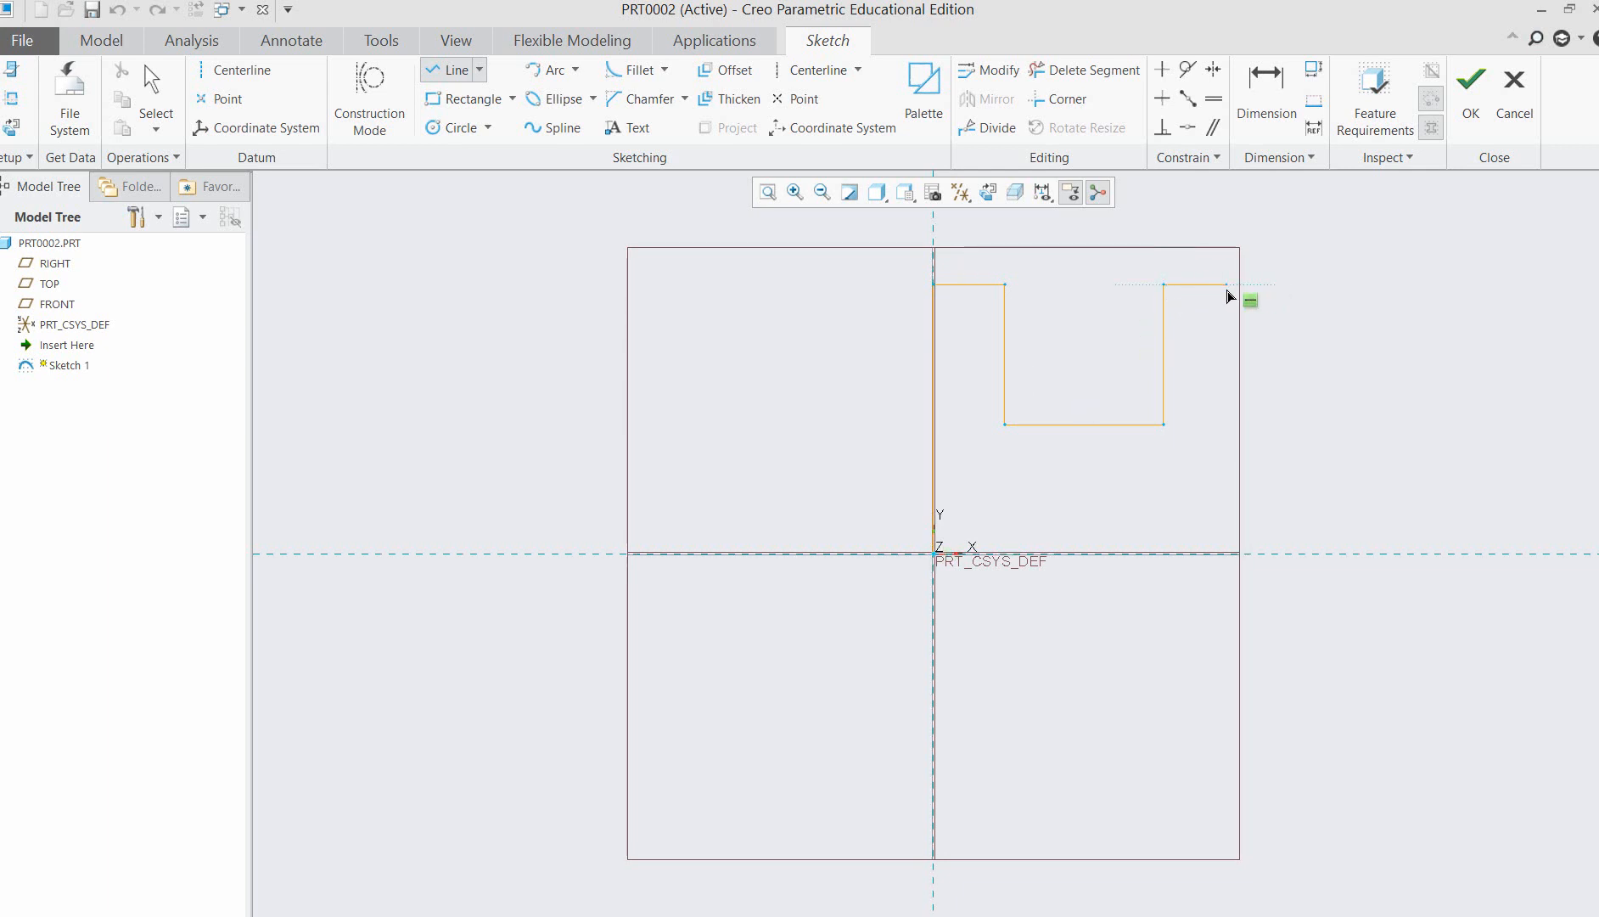
click(1227, 286)
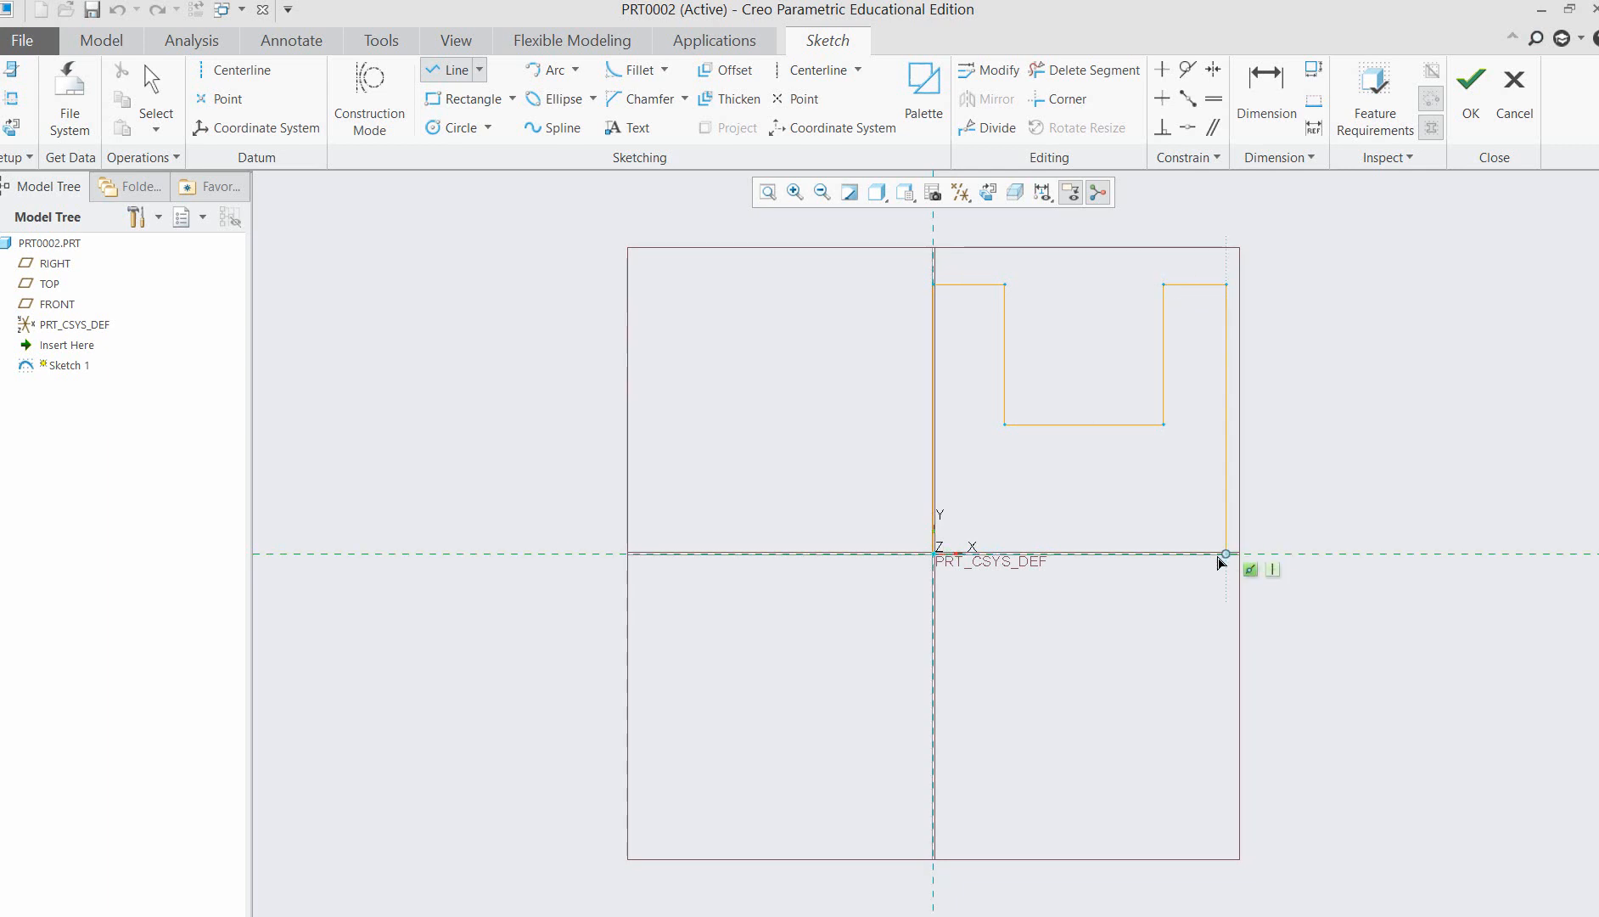
click(1227, 555)
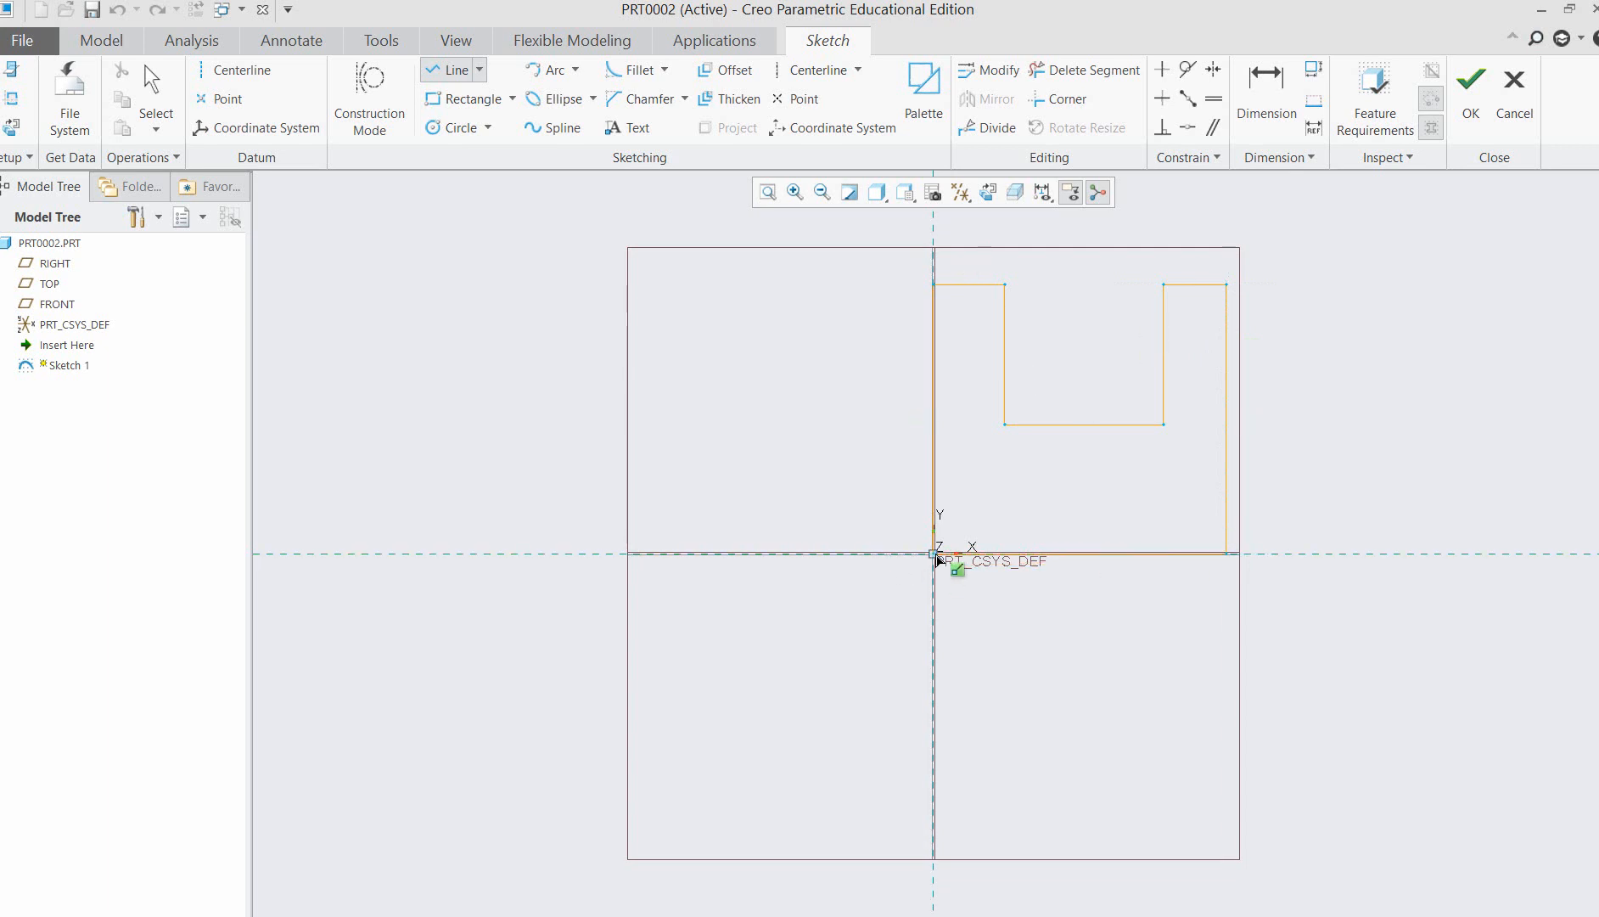
click(936, 556)
middle_click(1129, 654)
middle_click(1129, 653)
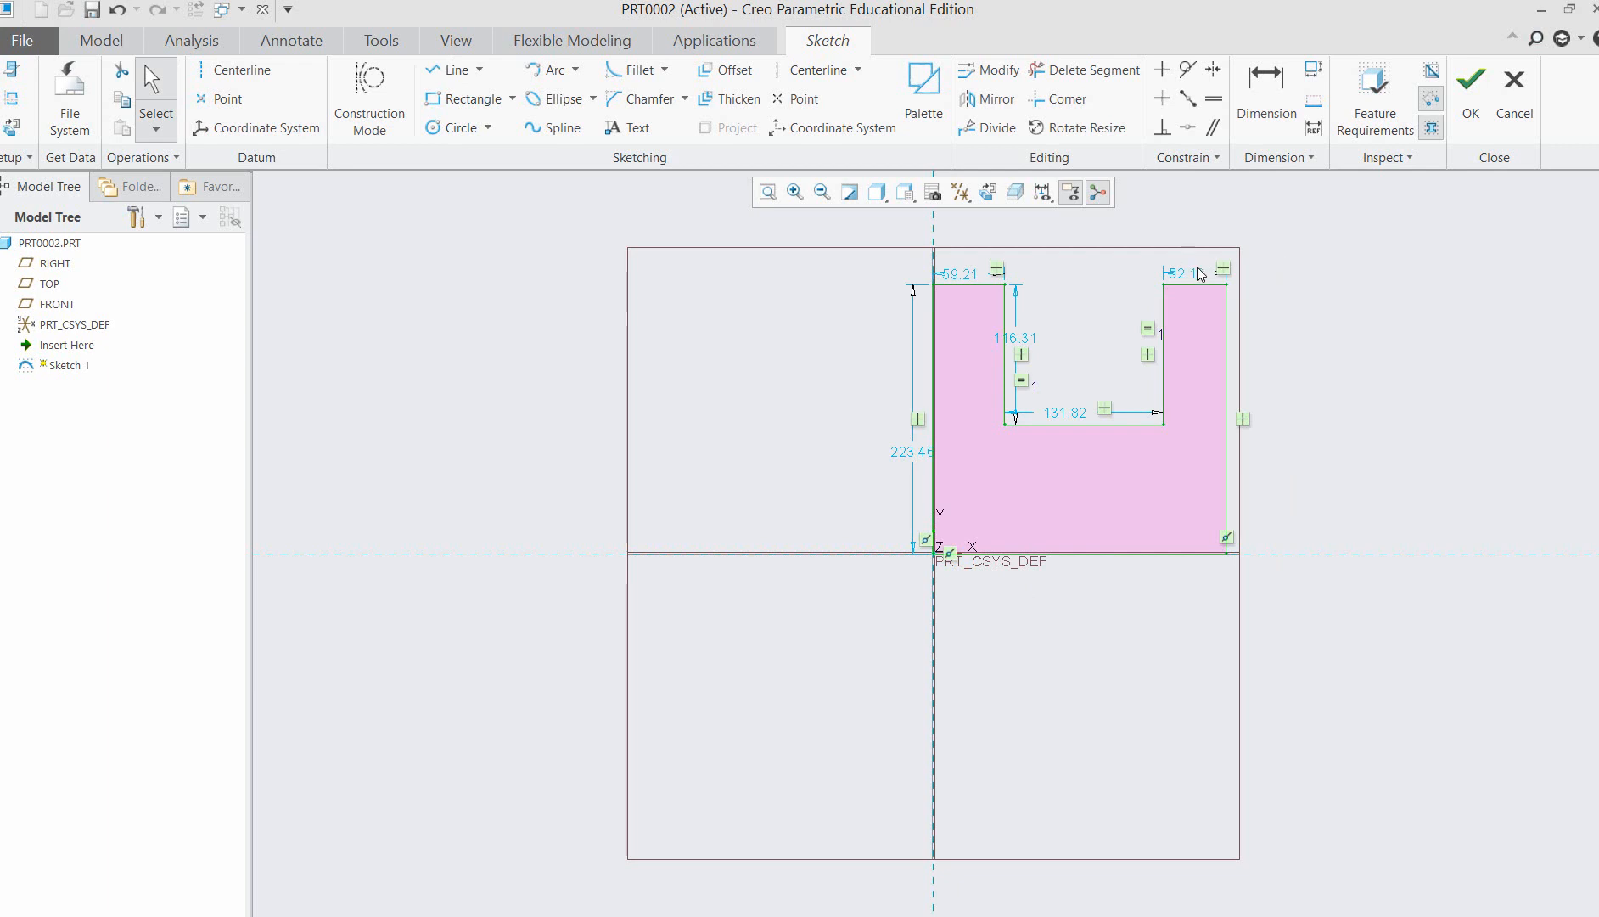
Fit the profile in view and move the arm-width, slot-depth and slot-width dimensions clear of the sketch lines.
click(1246, 245)
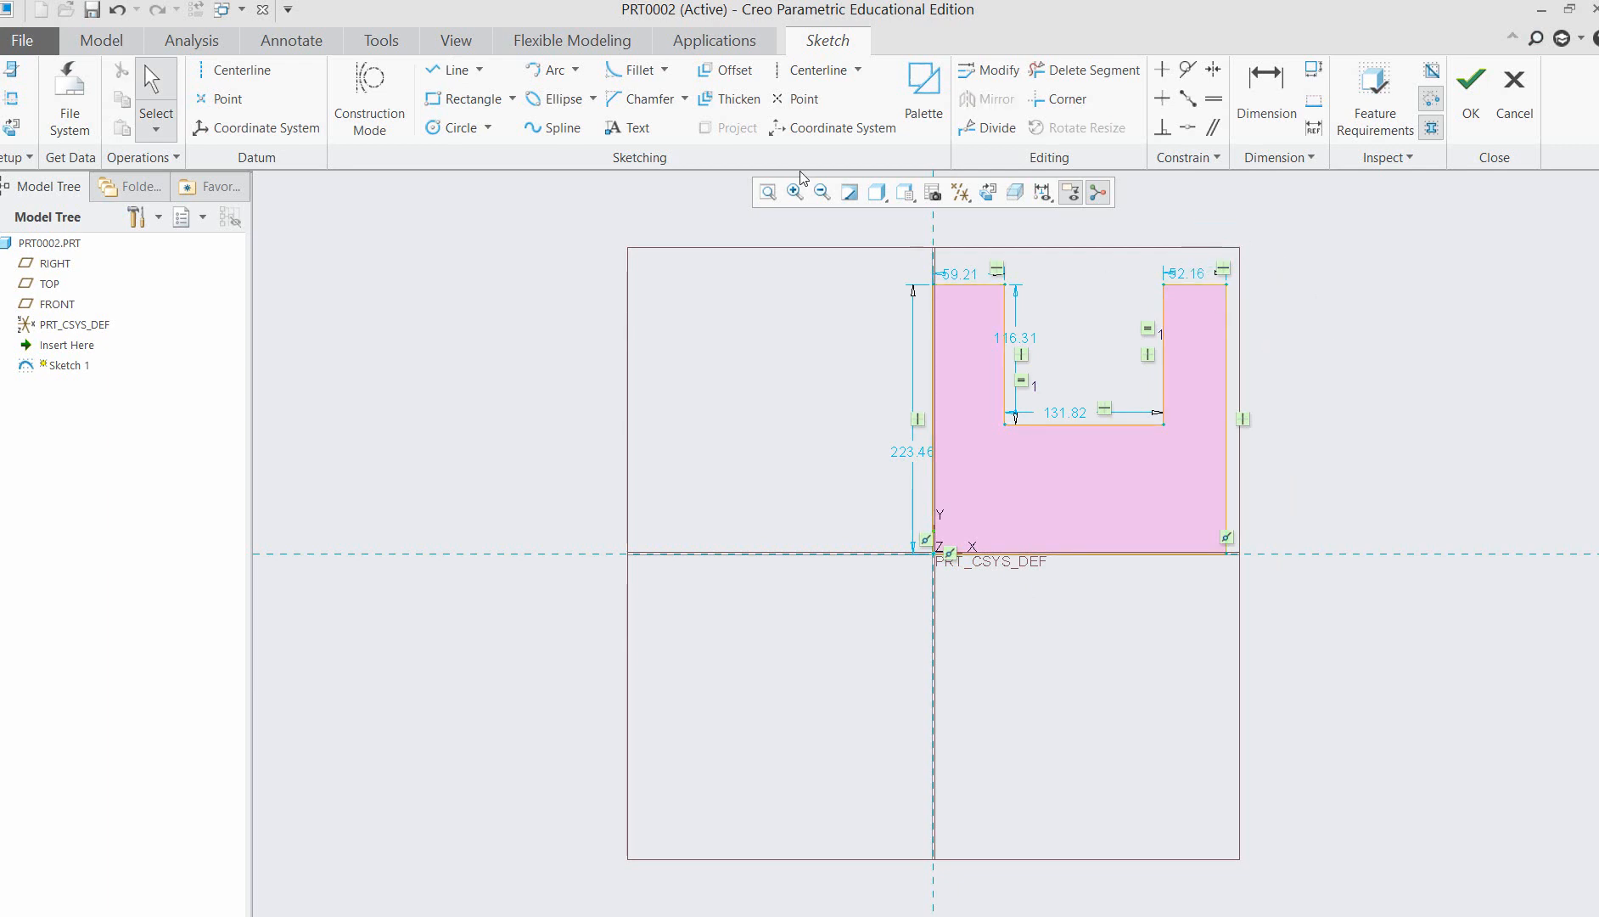
click(767, 191)
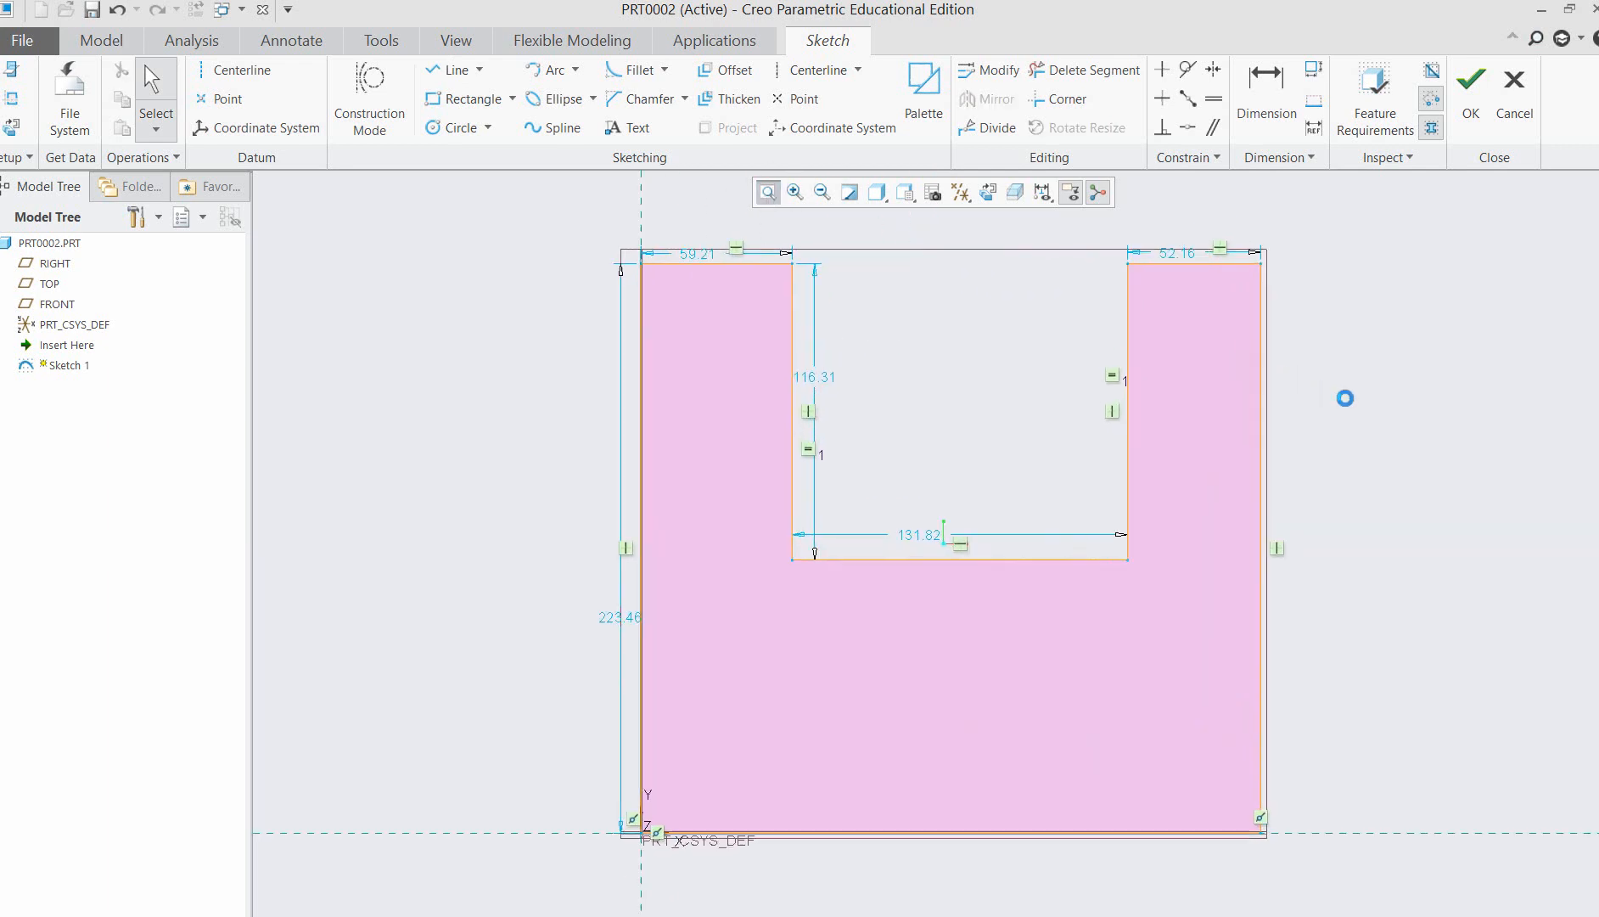
scroll(1387, 396, down, 1)
mouse_move(1230, 277)
mouse_down()
mouse_move(1284, 225)
mouse_move(1424, 284)
mouse_move(1397, 240)
mouse_move(1363, 238)
mouse_up()
drag(837, 281, 839, 243)
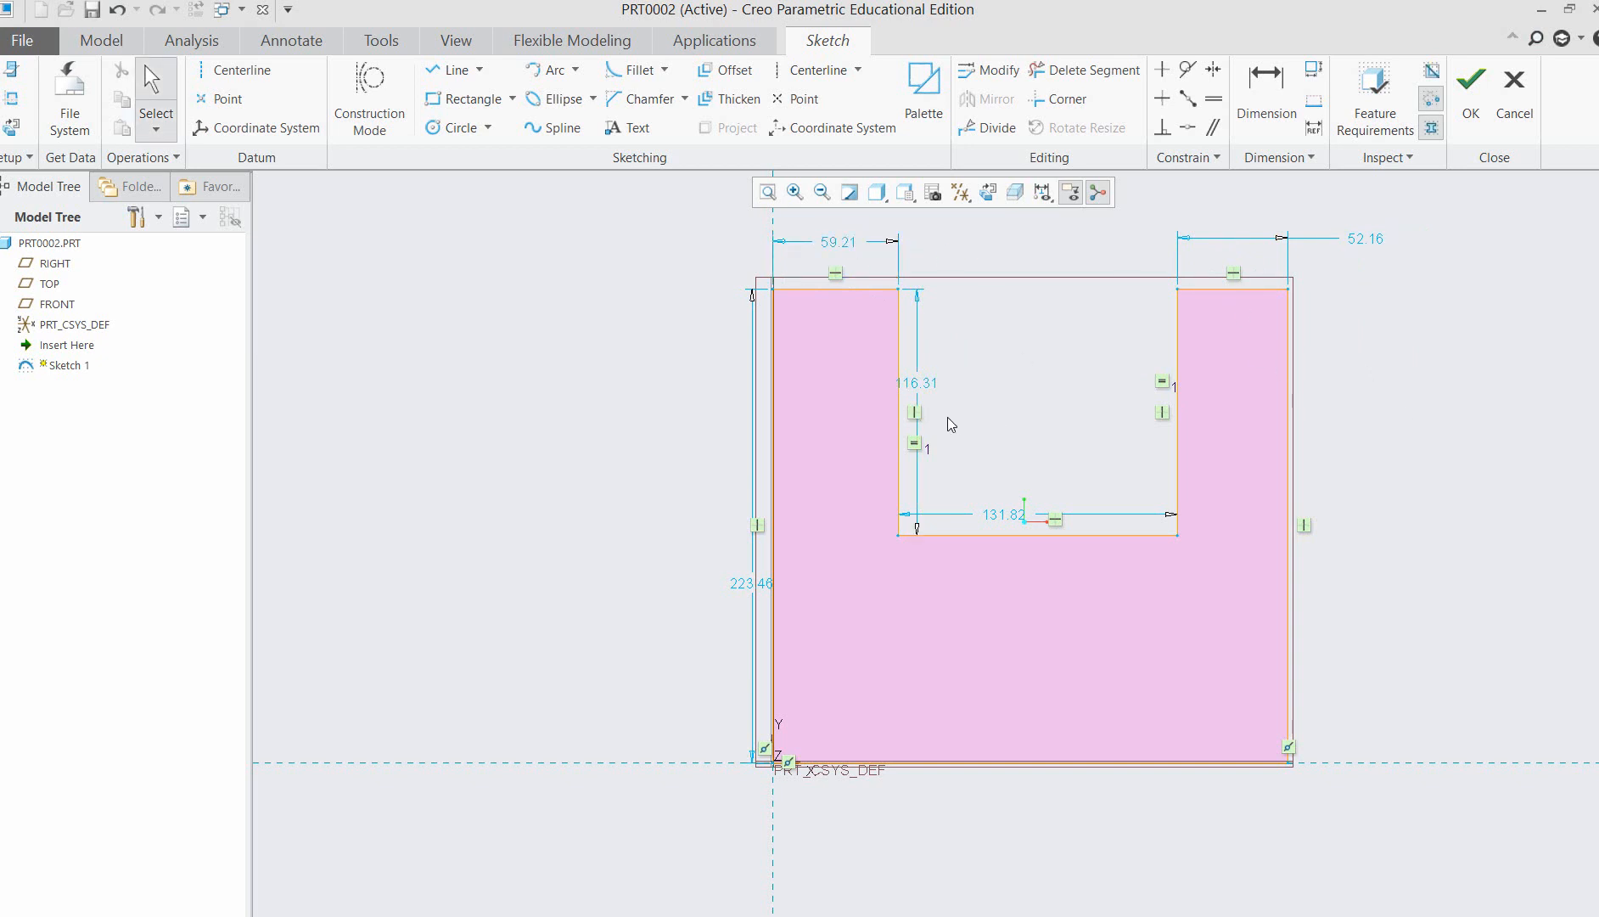
drag(918, 390, 965, 397)
drag(1004, 514, 1006, 485)
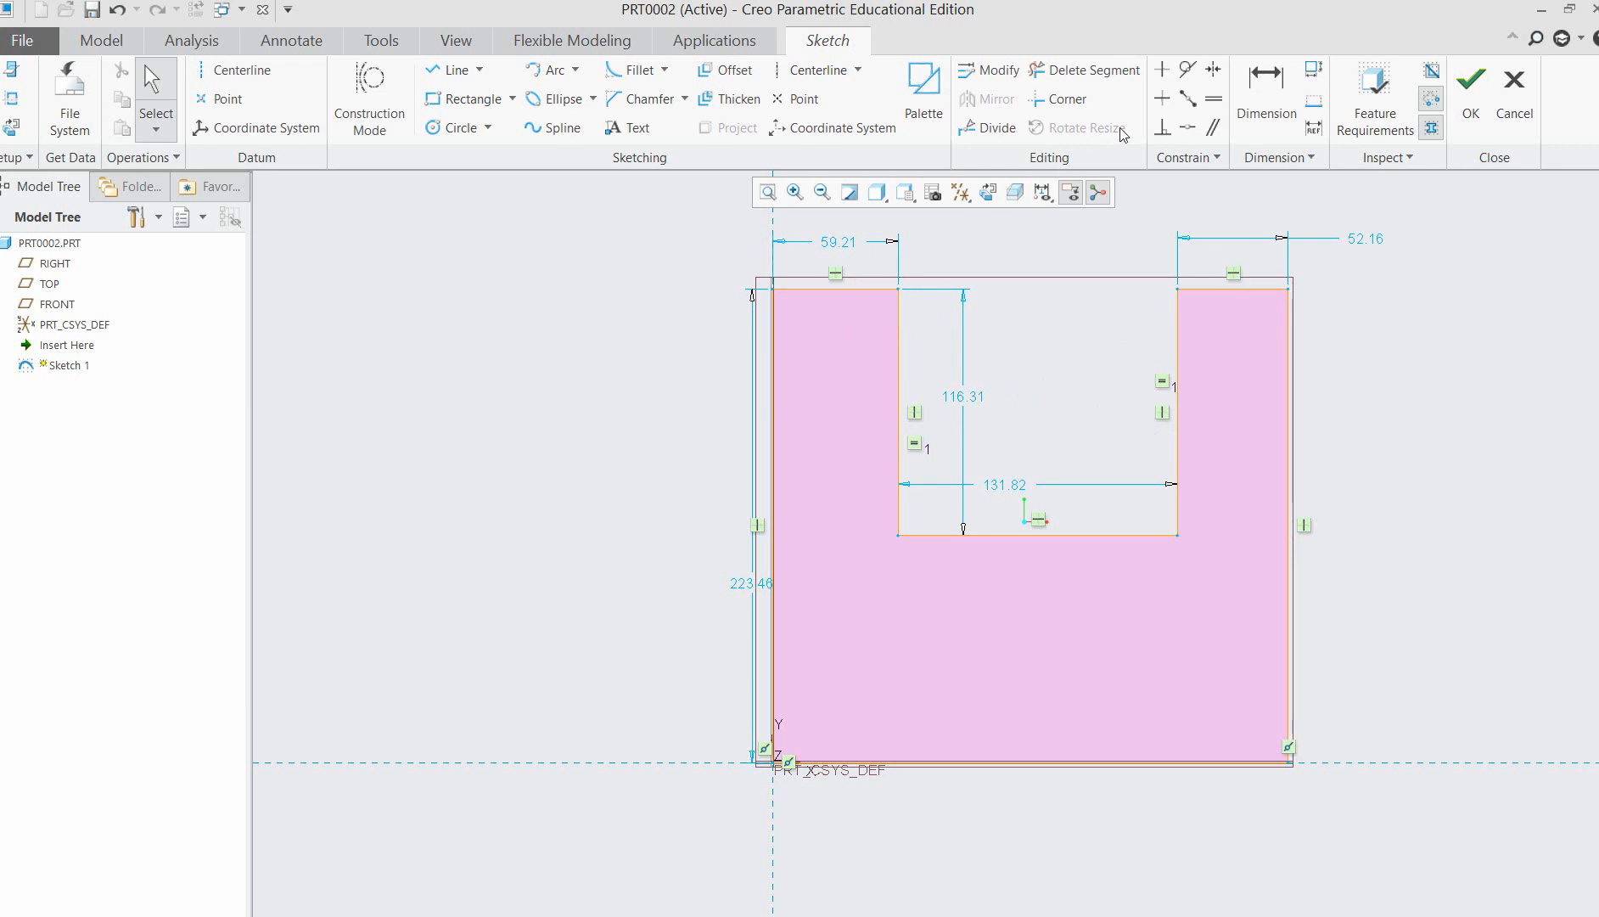
Constrain the top edges of the U-profile's two arms to equal length.
click(1213, 99)
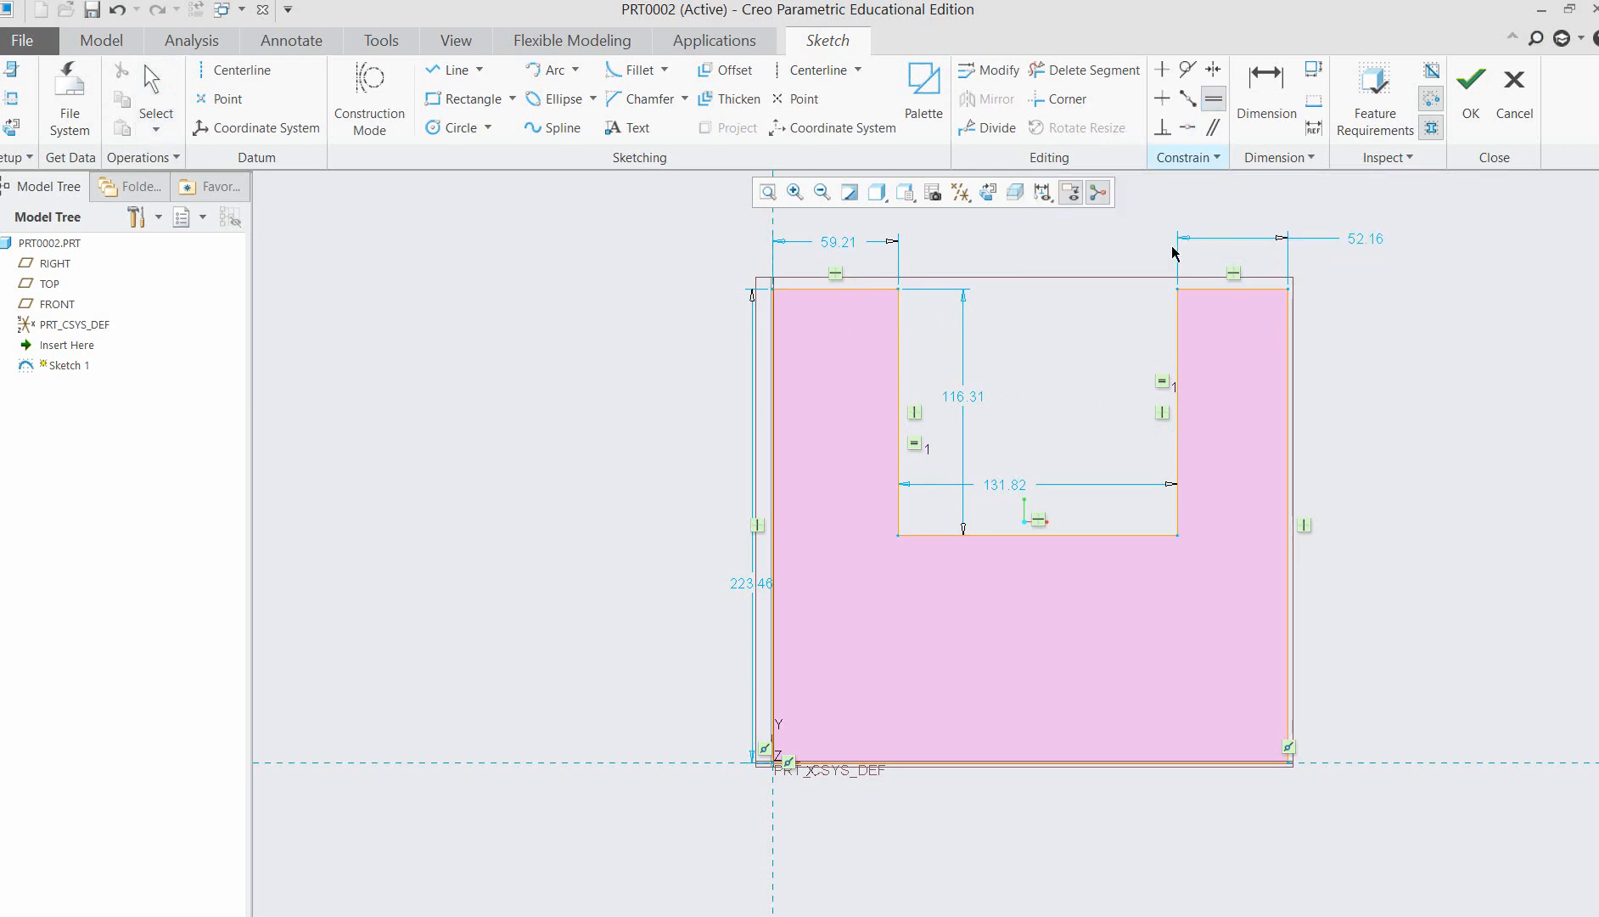
click(871, 290)
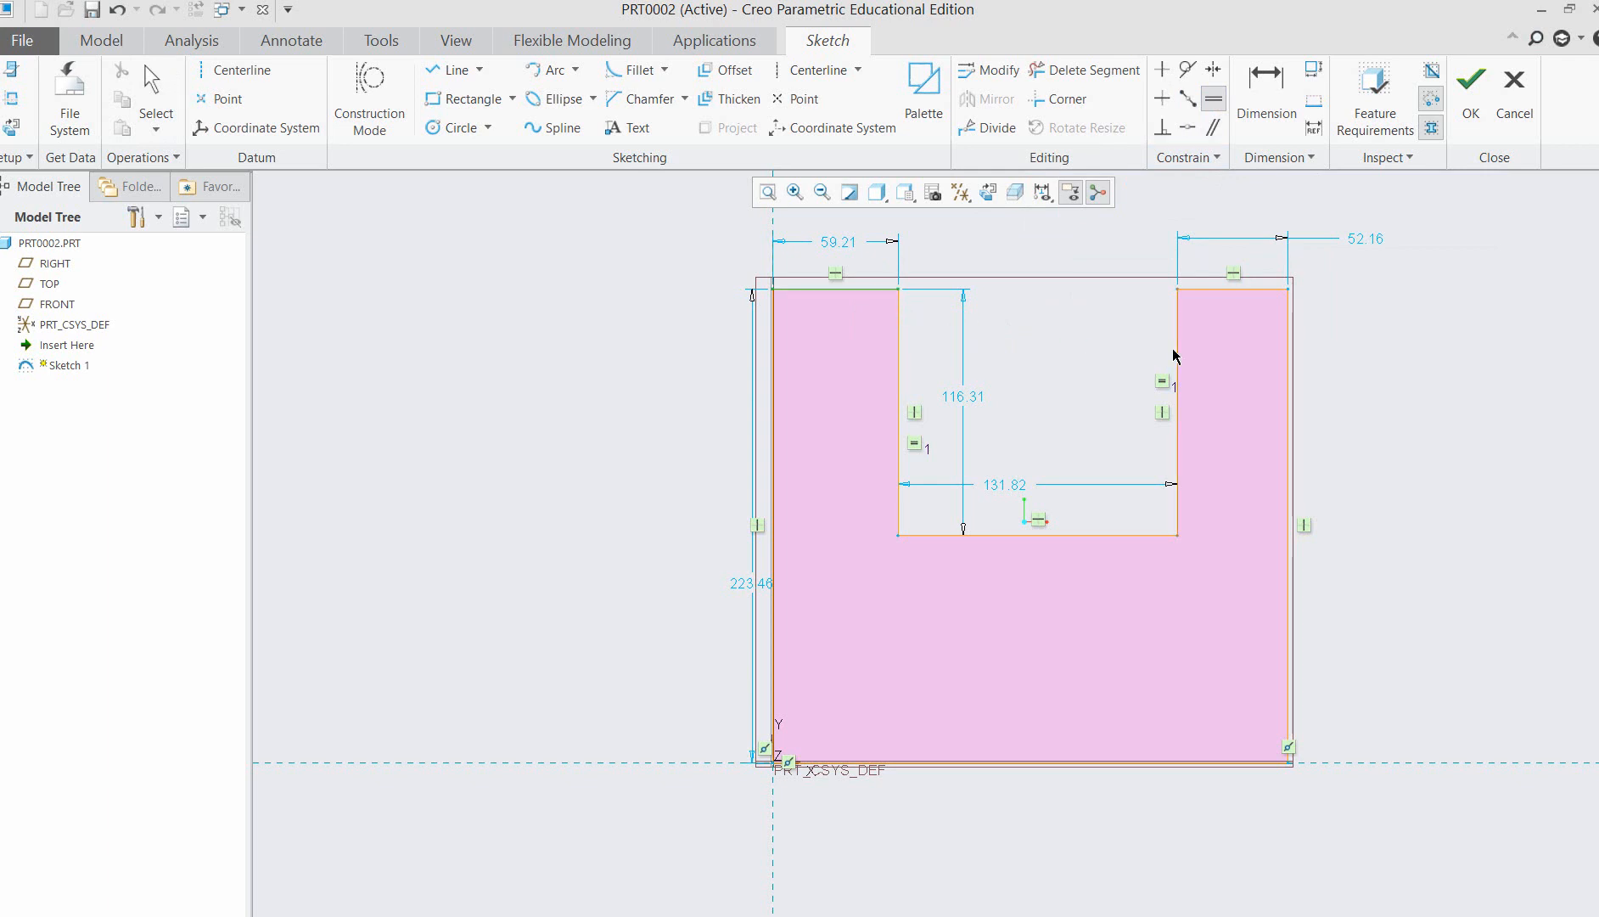
click(1230, 290)
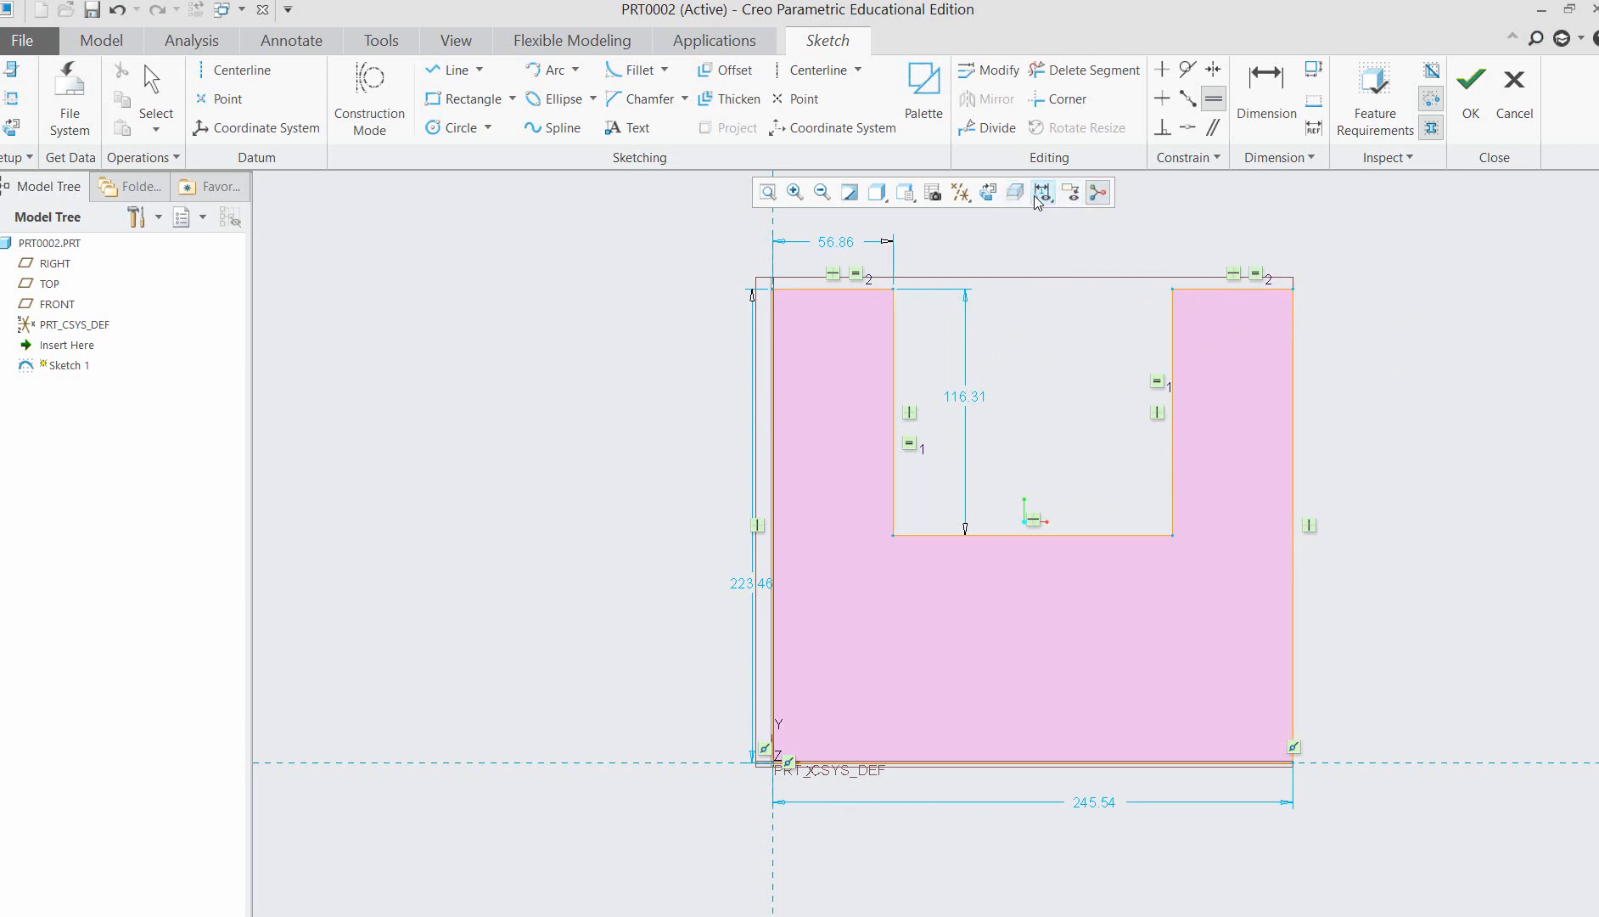
Hide the datum planes in the sketch view and end the Equal constraint command.
click(961, 194)
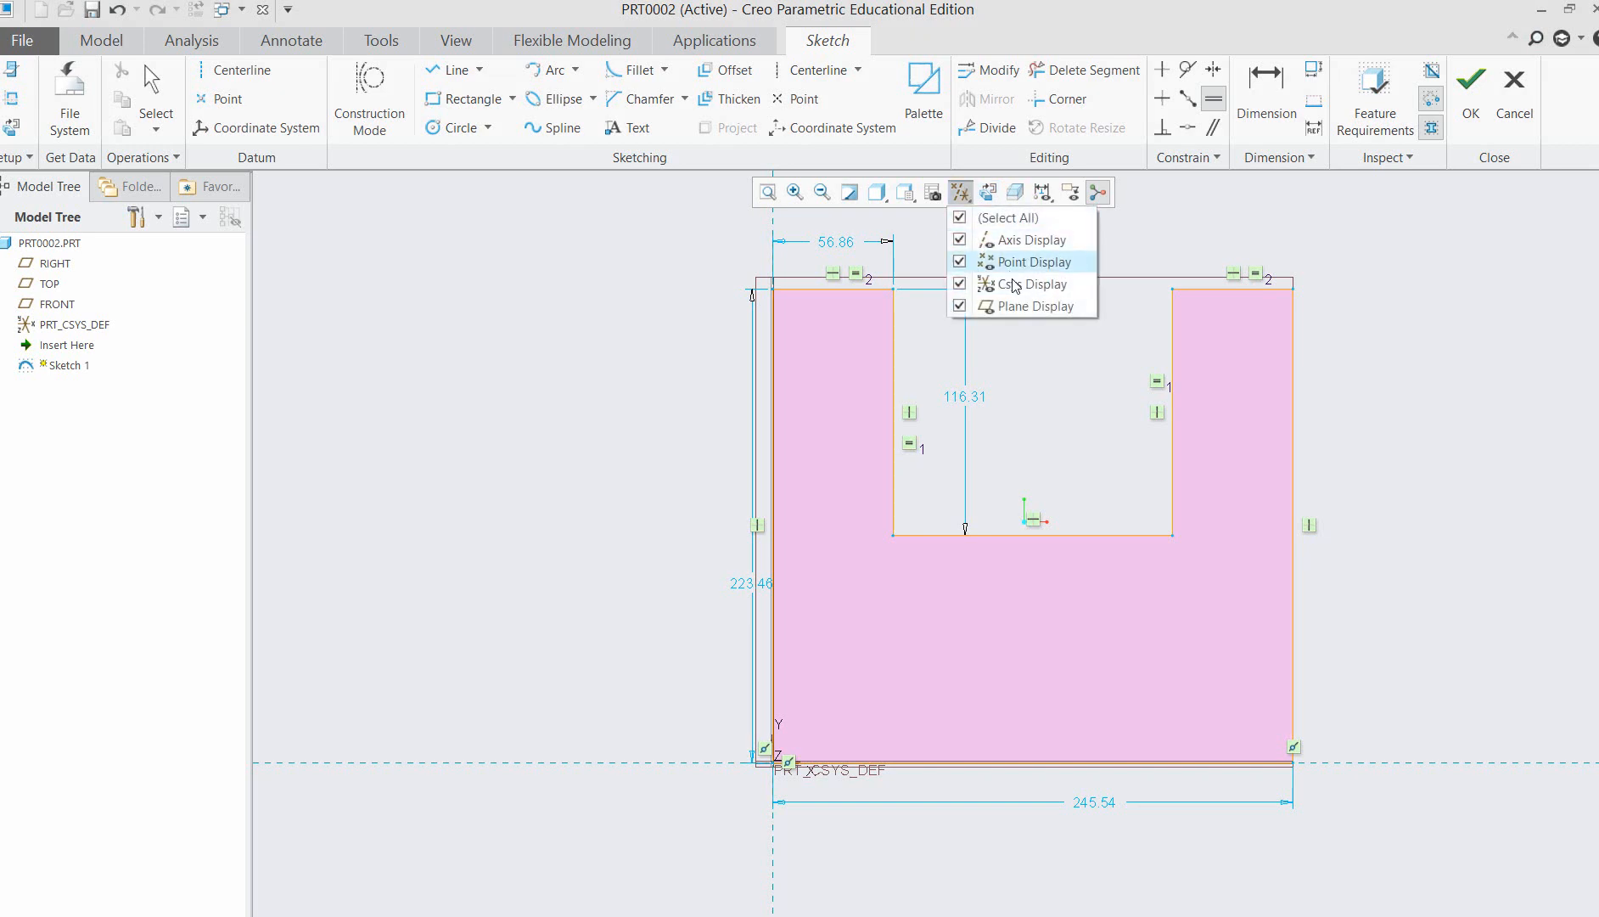
click(973, 305)
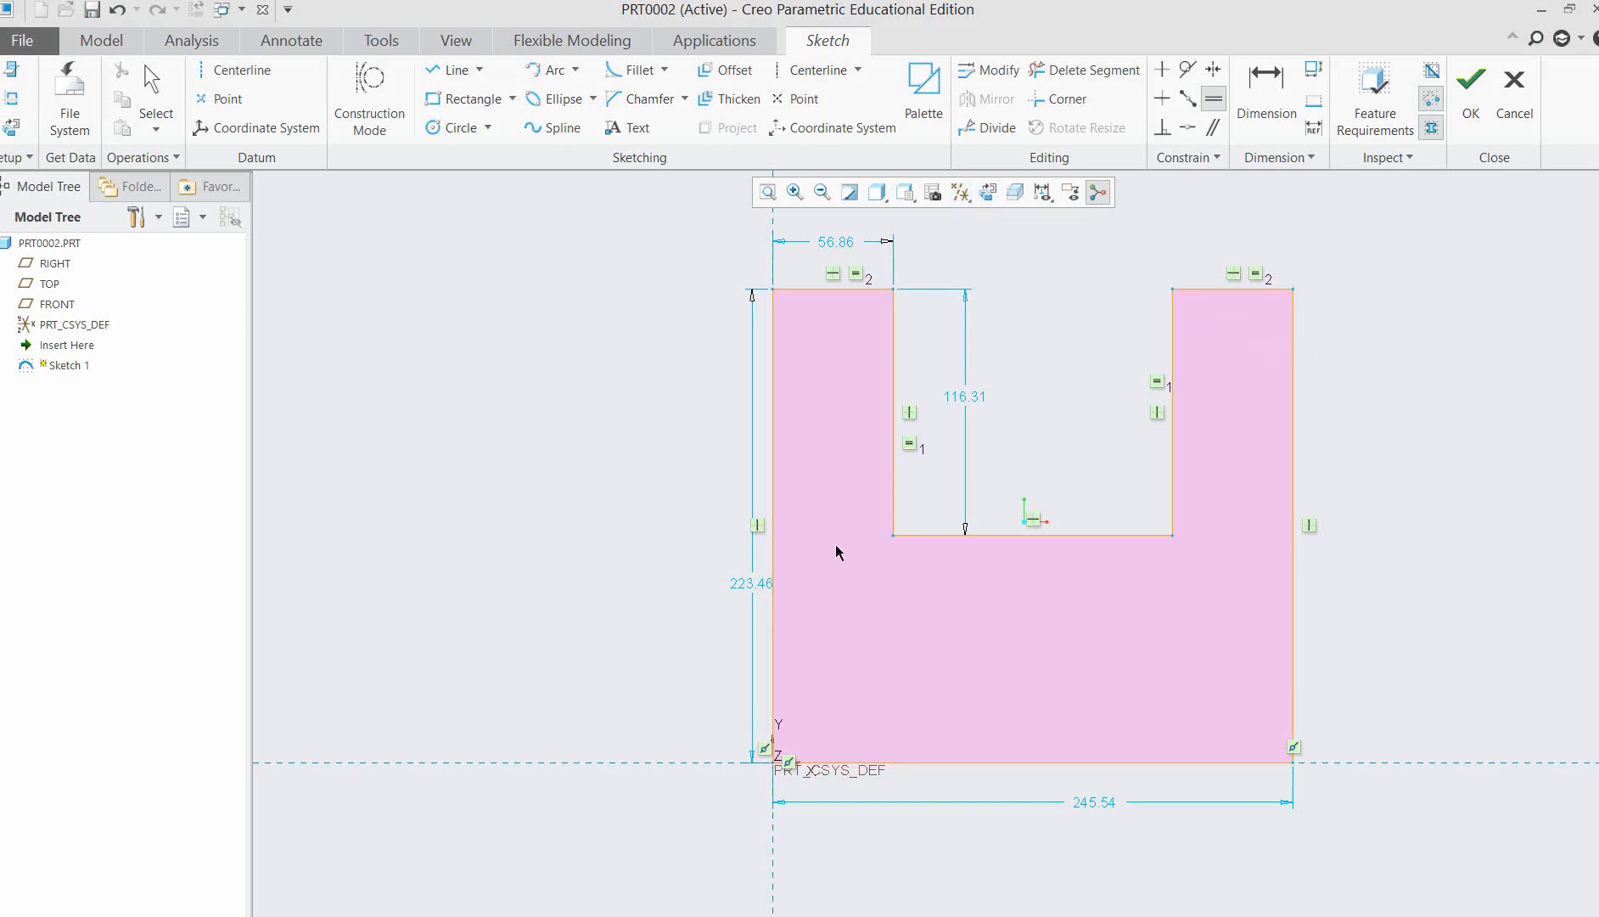
scroll(1222, 391, up, 1)
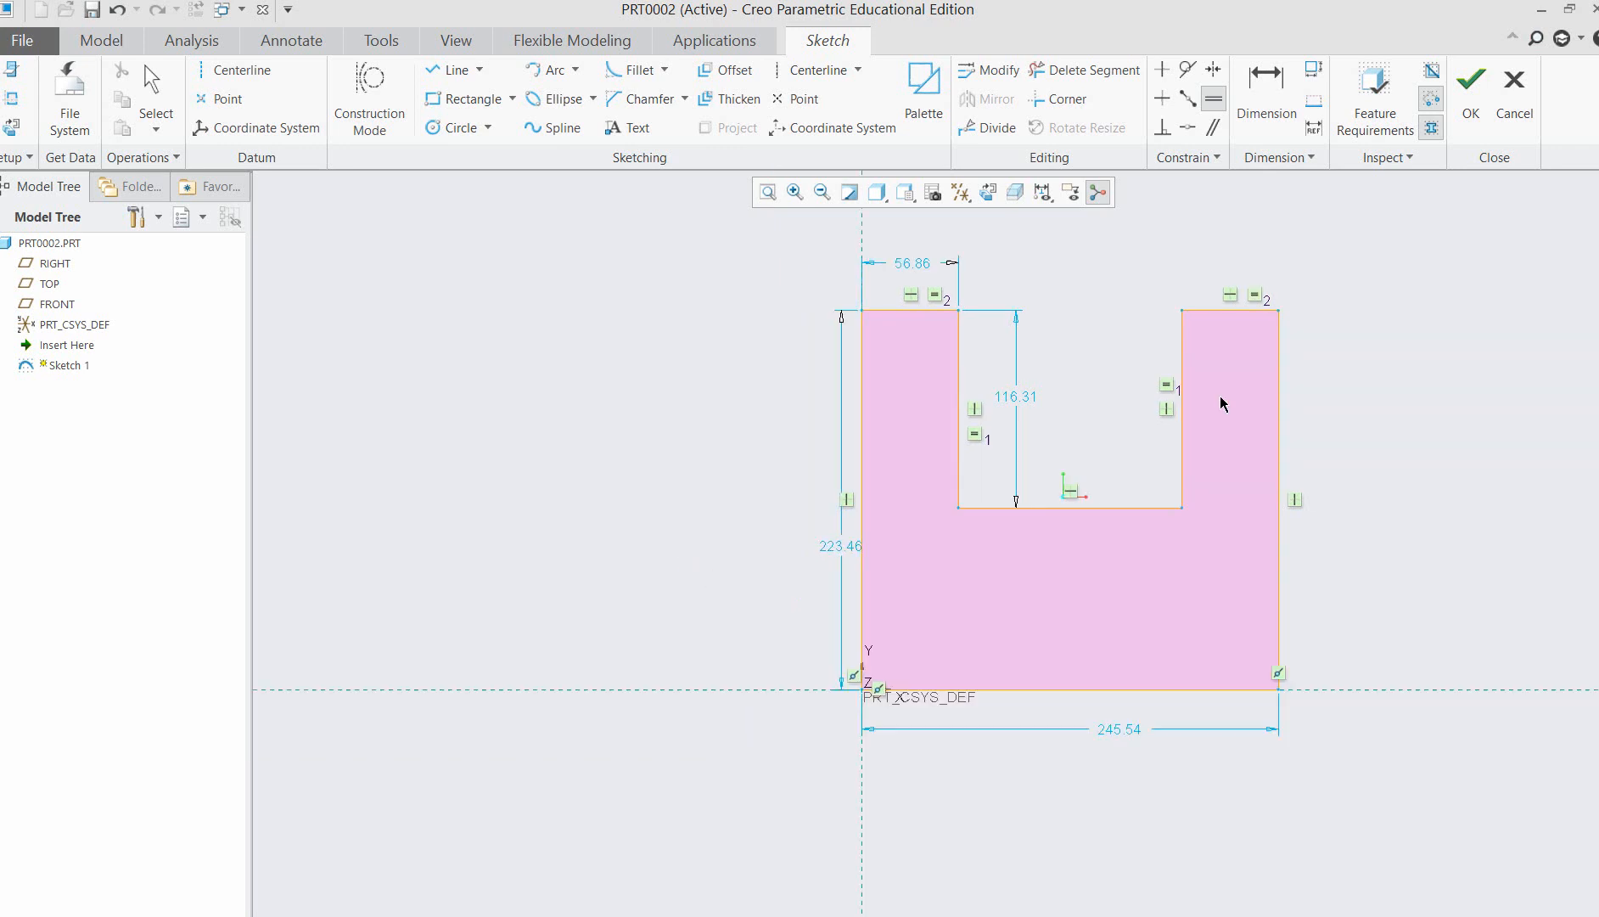
click(794, 194)
drag(775, 243, 1359, 766)
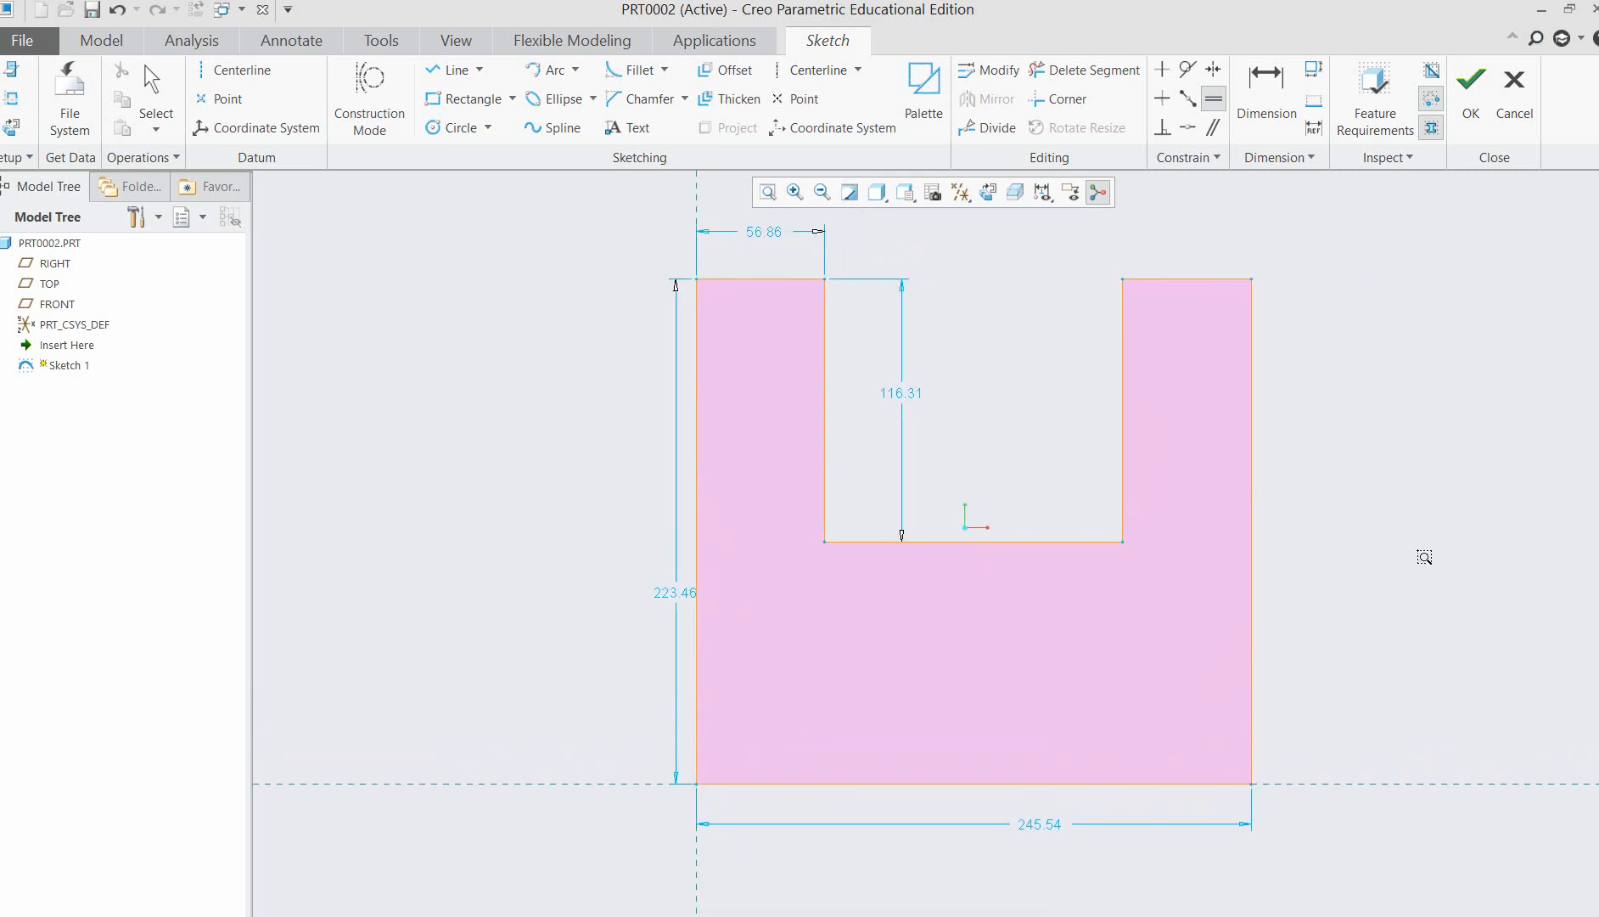
scroll(1424, 556, up, 1)
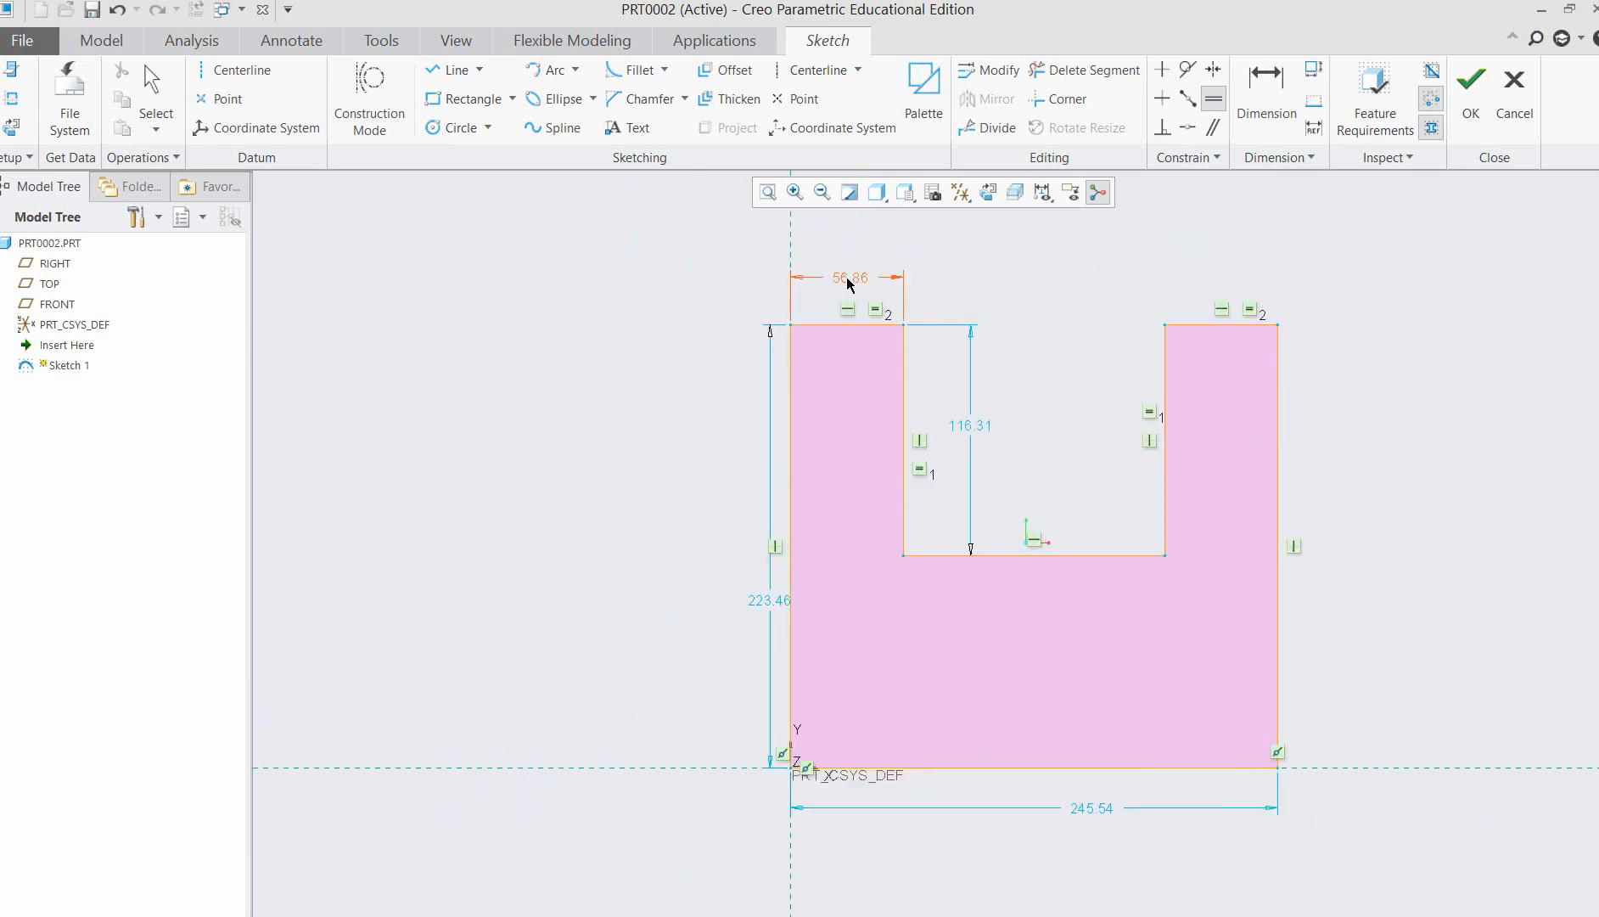
middle_click(1038, 282)
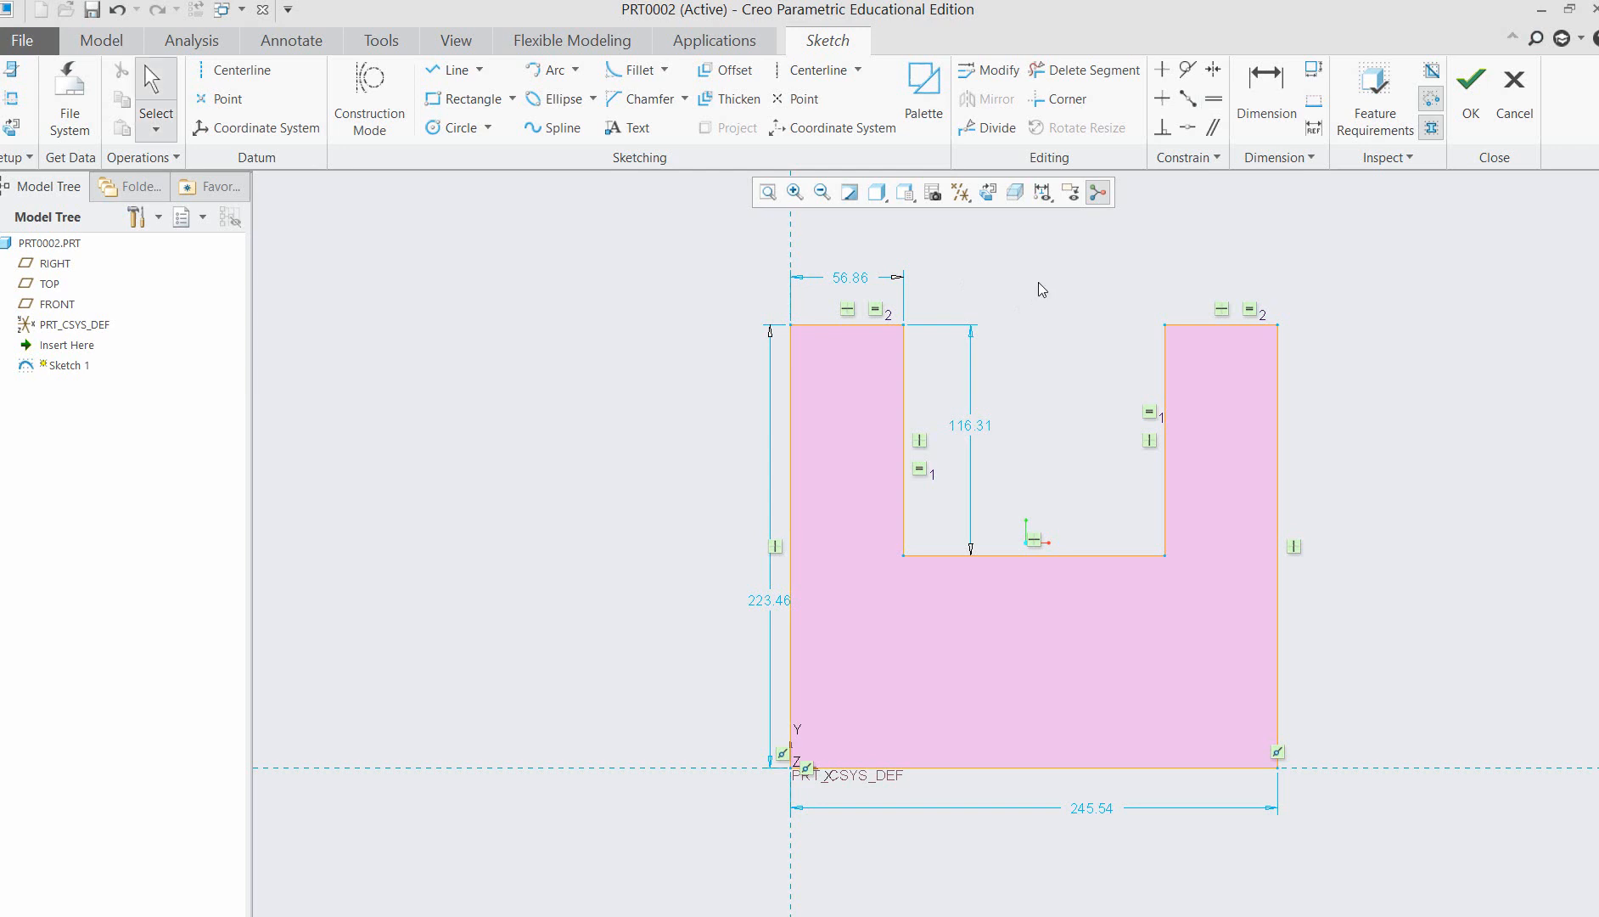
Set the arm width of the U-profile to 50 and the slot depth to 100.
double_click(851, 280)
text(50)
key(Return)
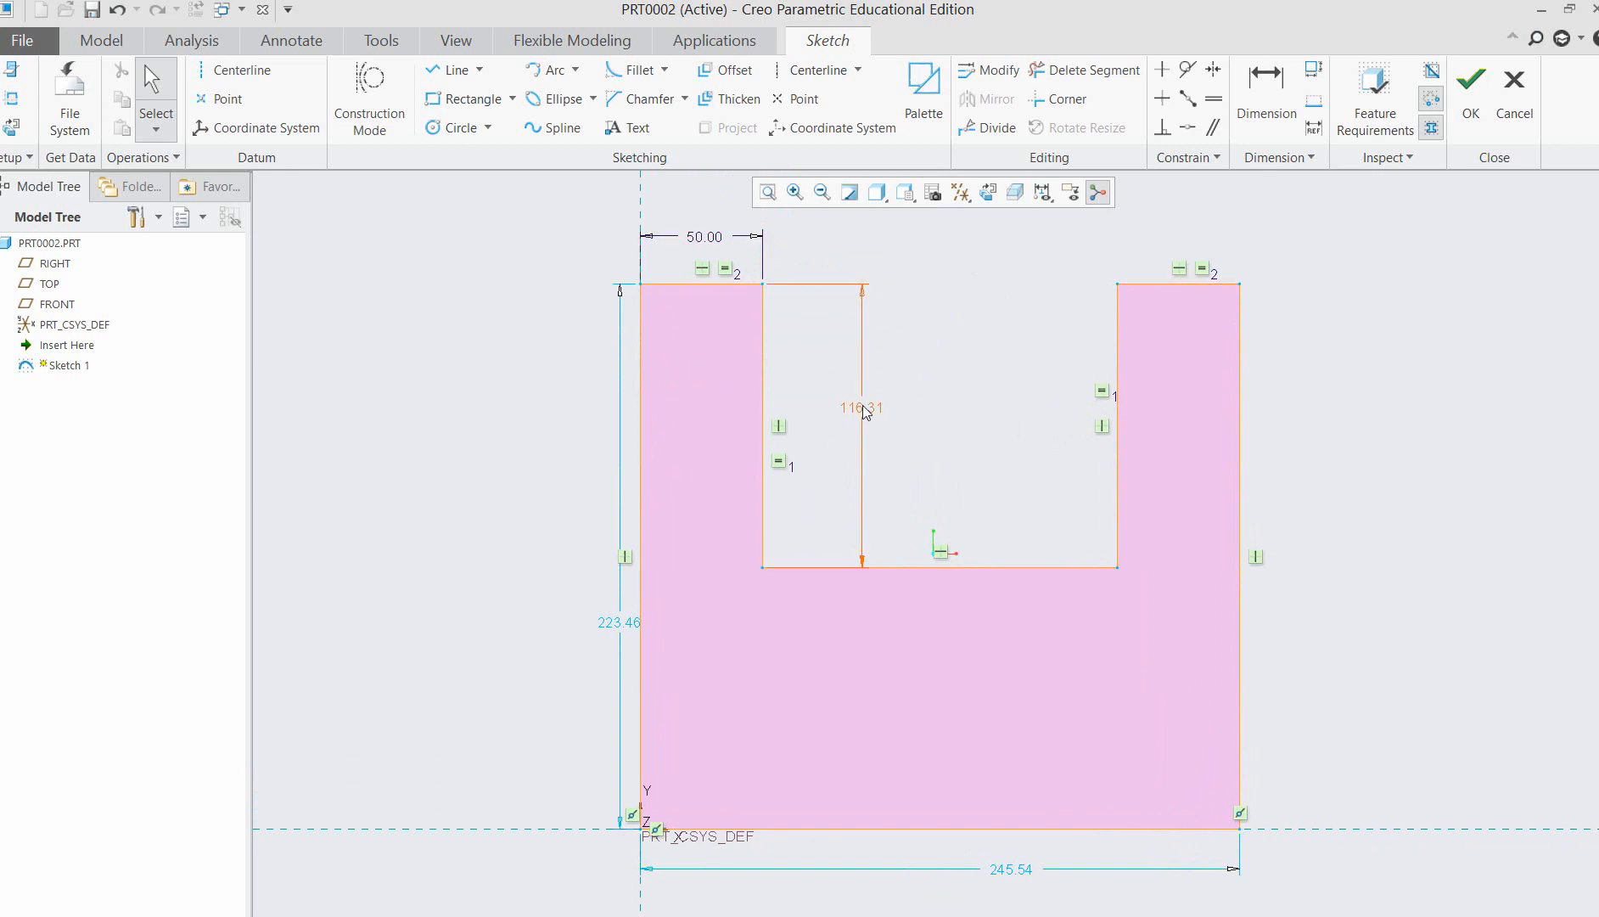
text(100)
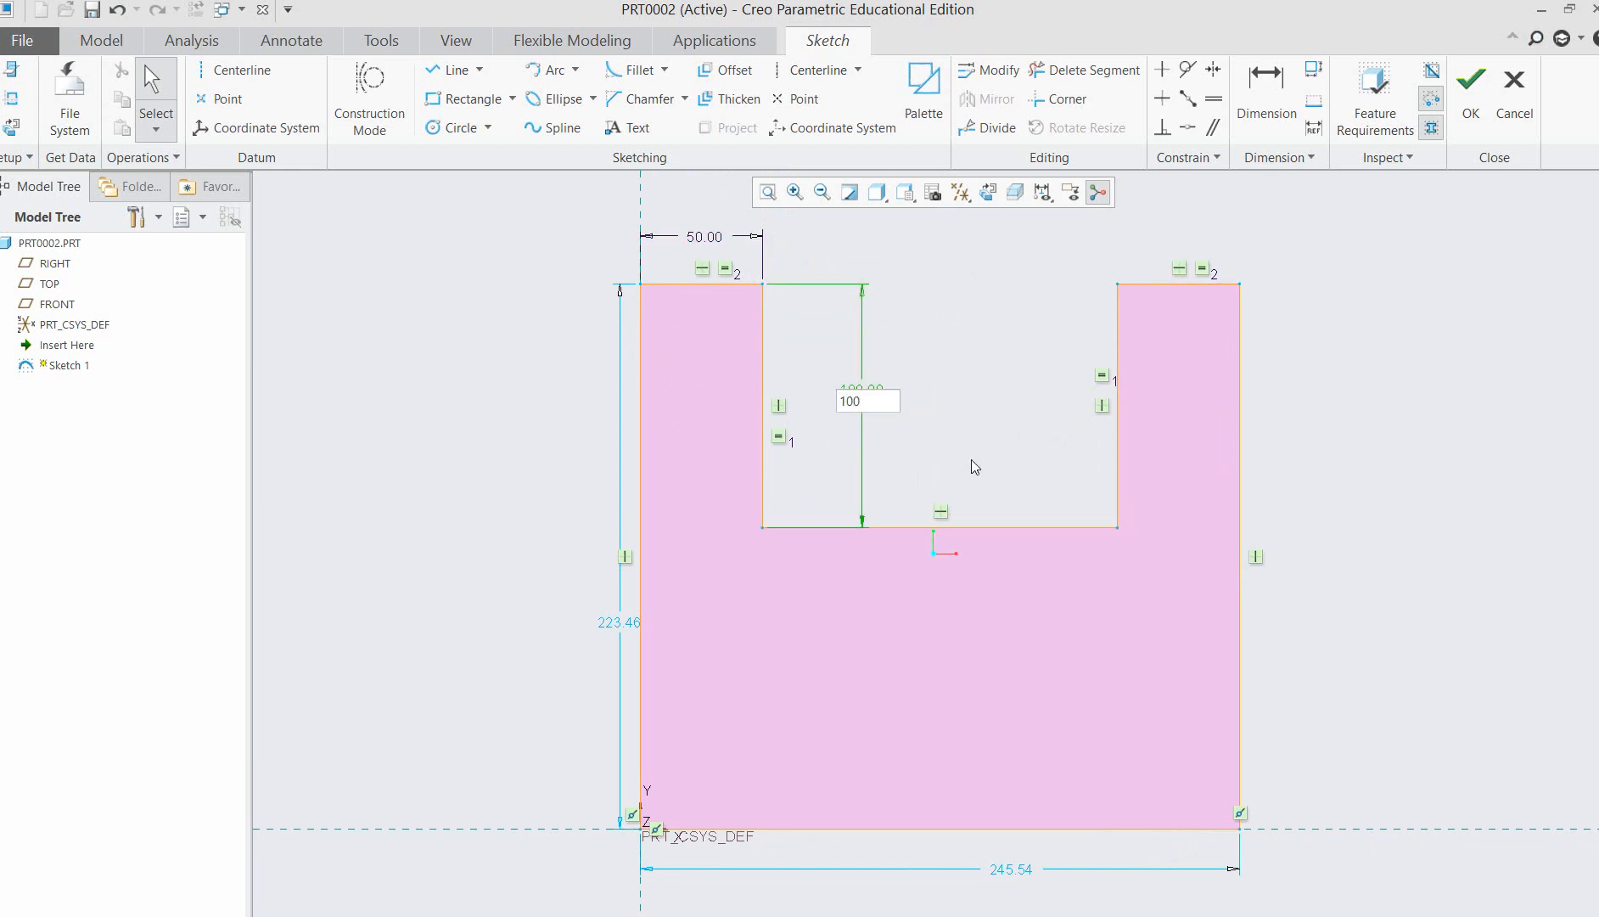
key(Return)
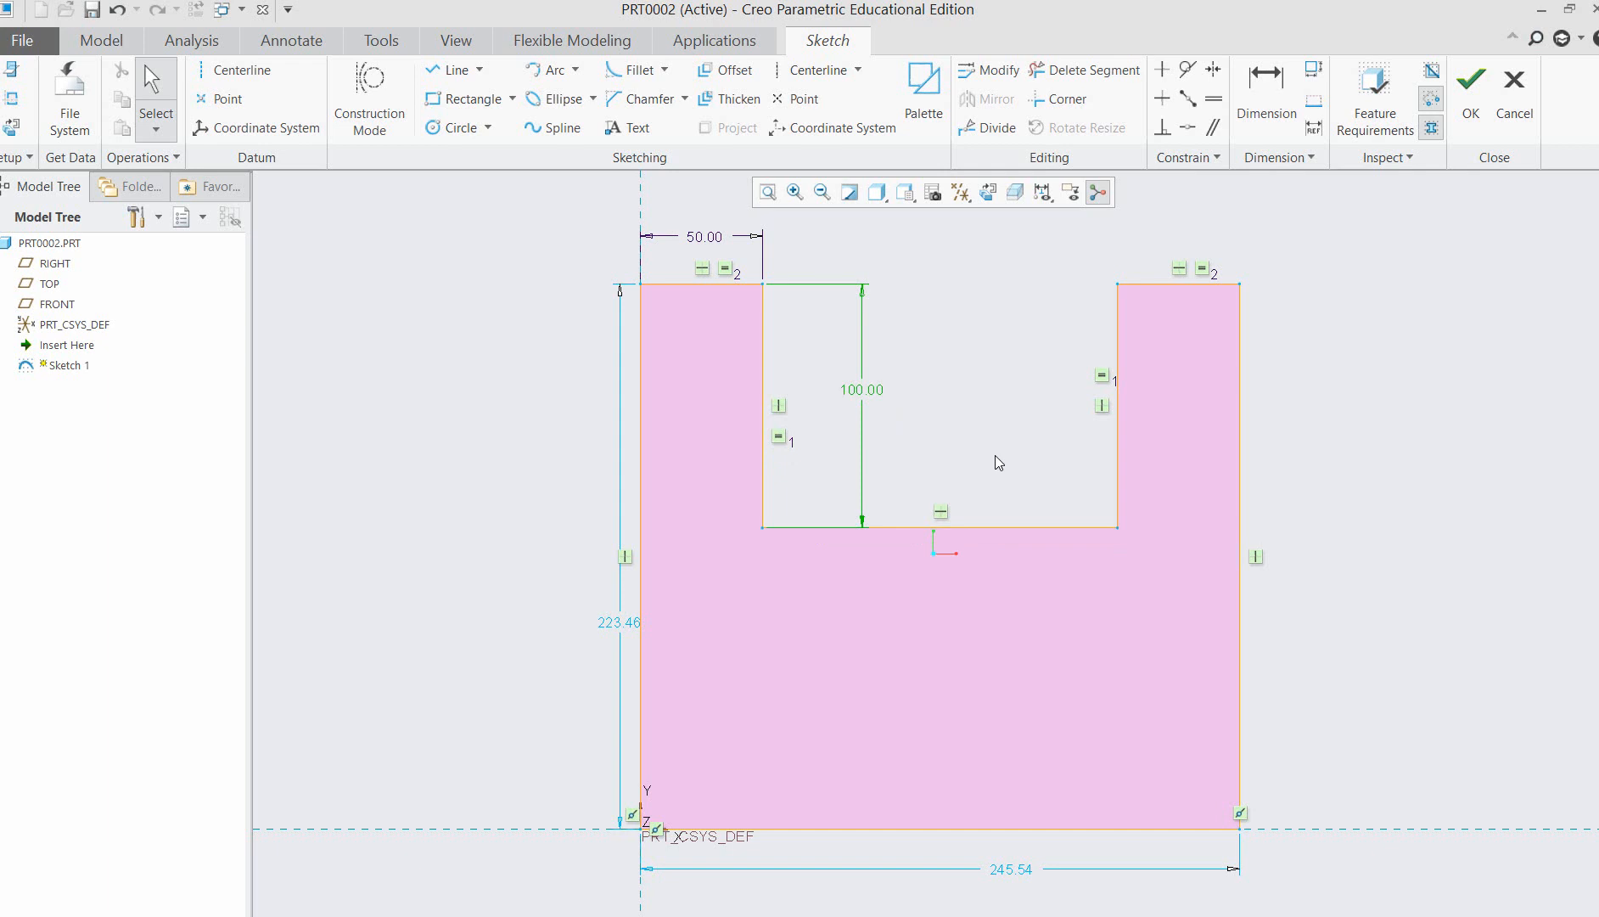
Set the overall height of the U-profile to 160.
double_click(614, 630)
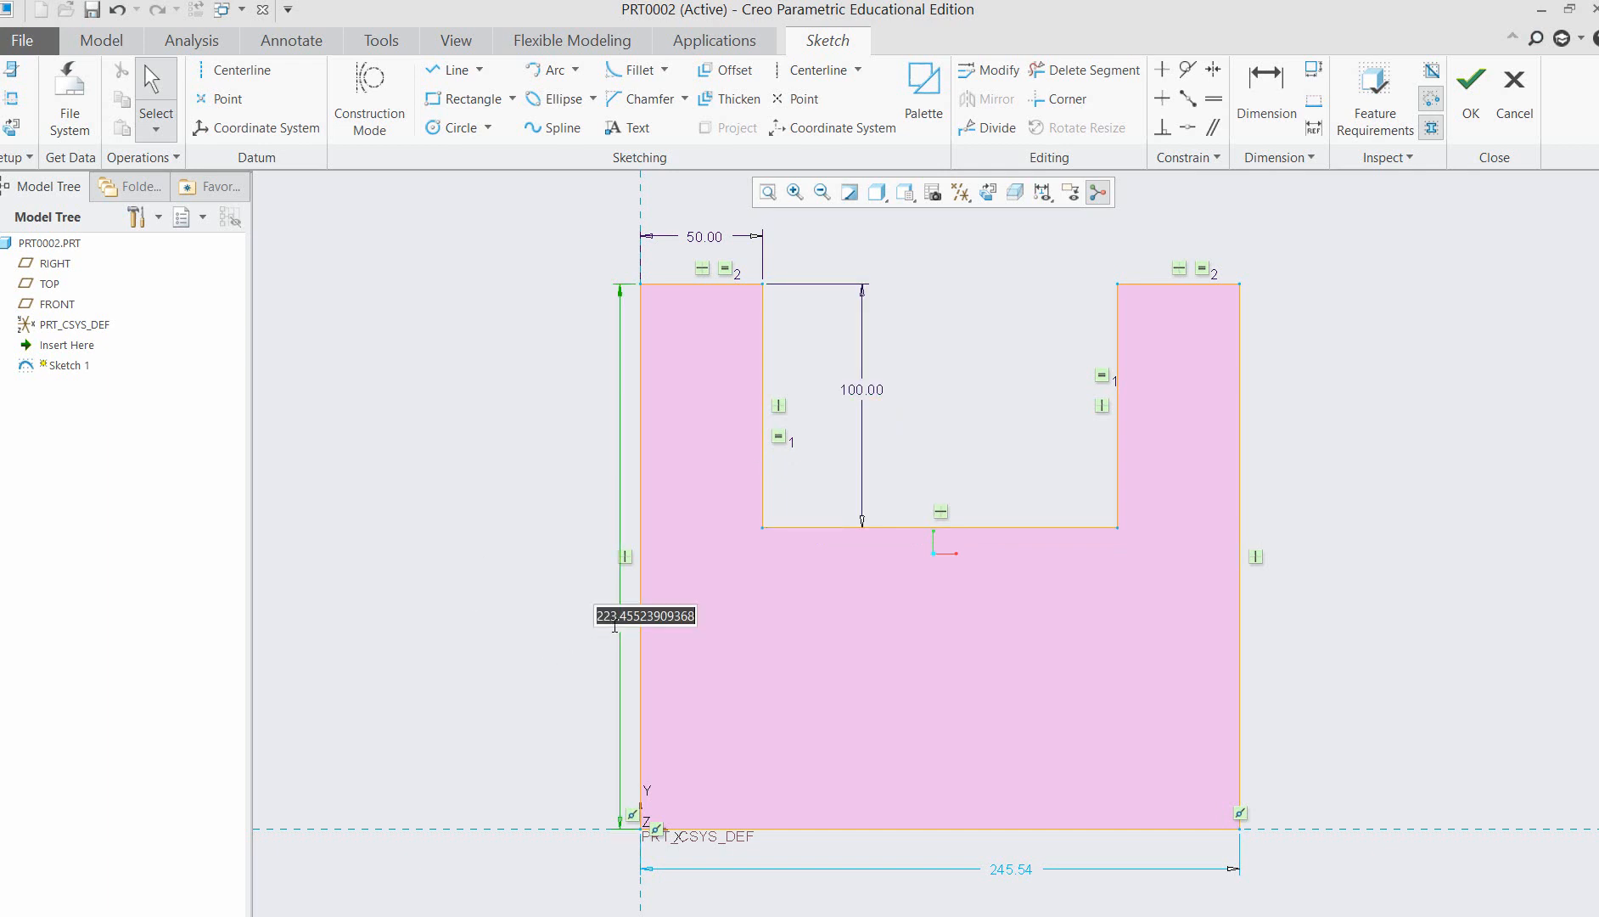
text(160)
key(Return)
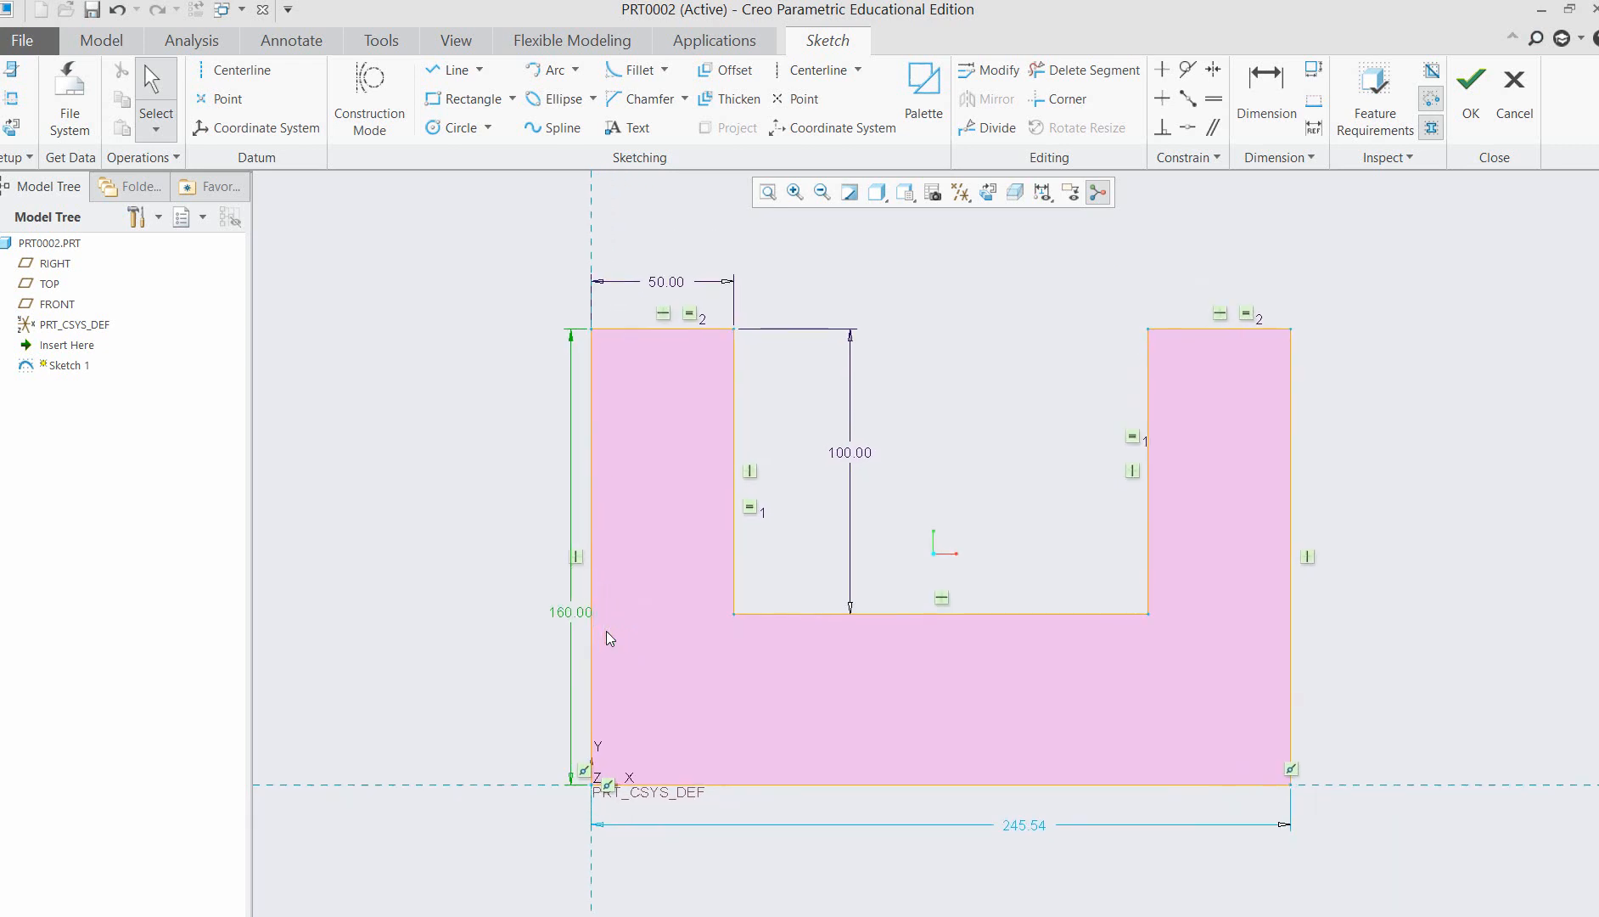
Set the overall height of the U-profile to 180, and return to the sketch after checking the reference picture in Word.
double_click(573, 622)
key(Return)
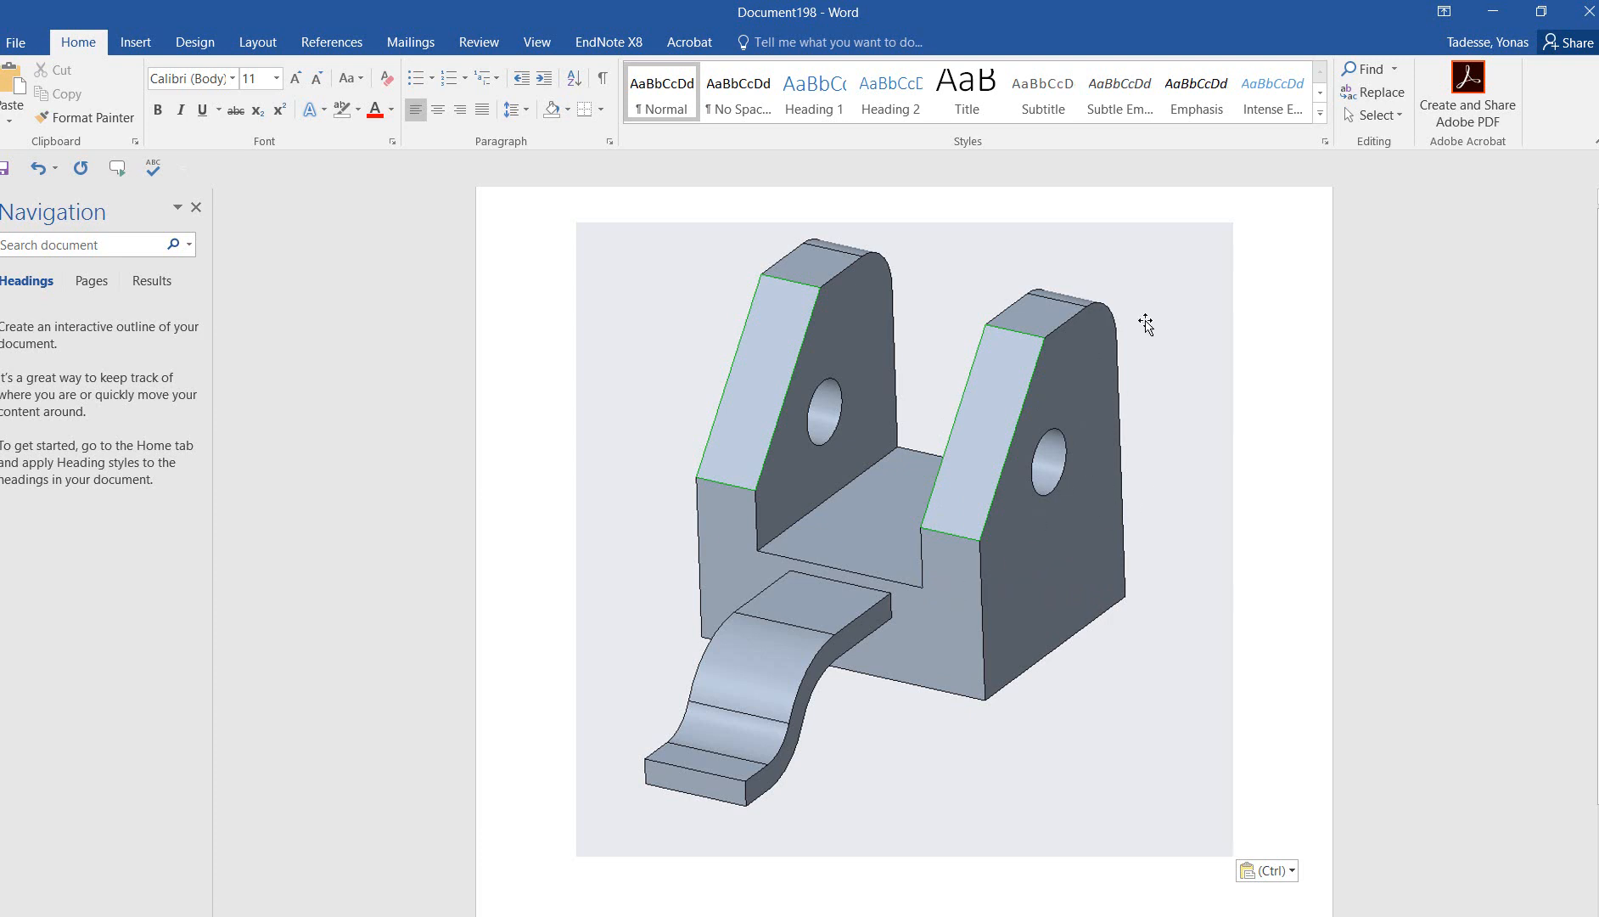
click(1511, 6)
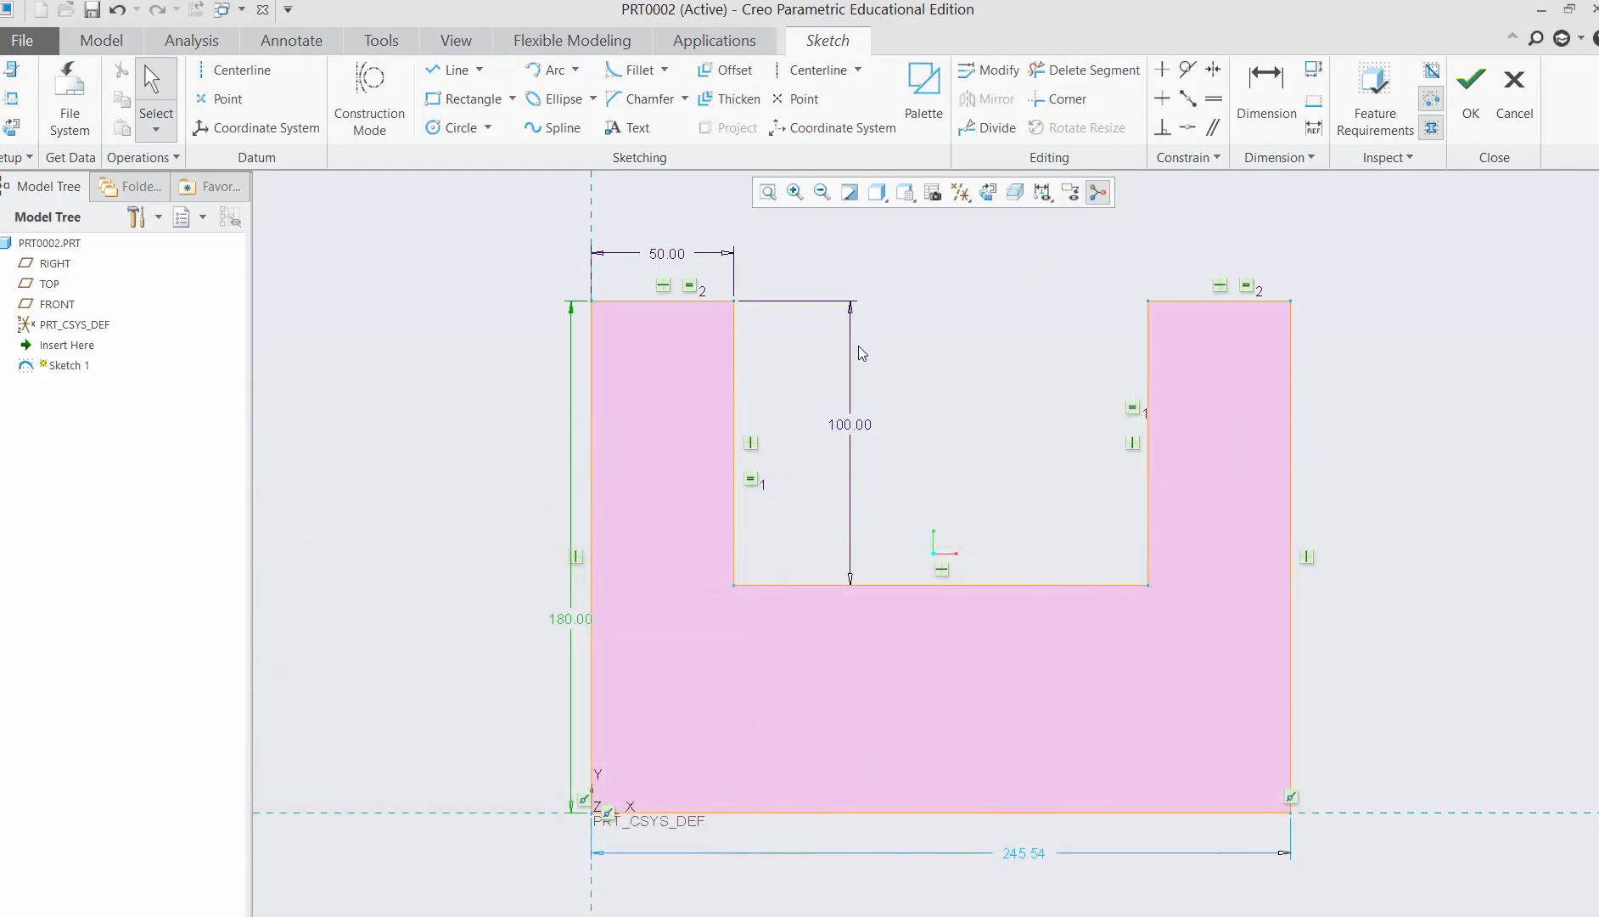
Move the overall height dimension farther out from the U-profile and set the profile's overall width to 220.
click(562, 626)
drag(505, 611, 494, 582)
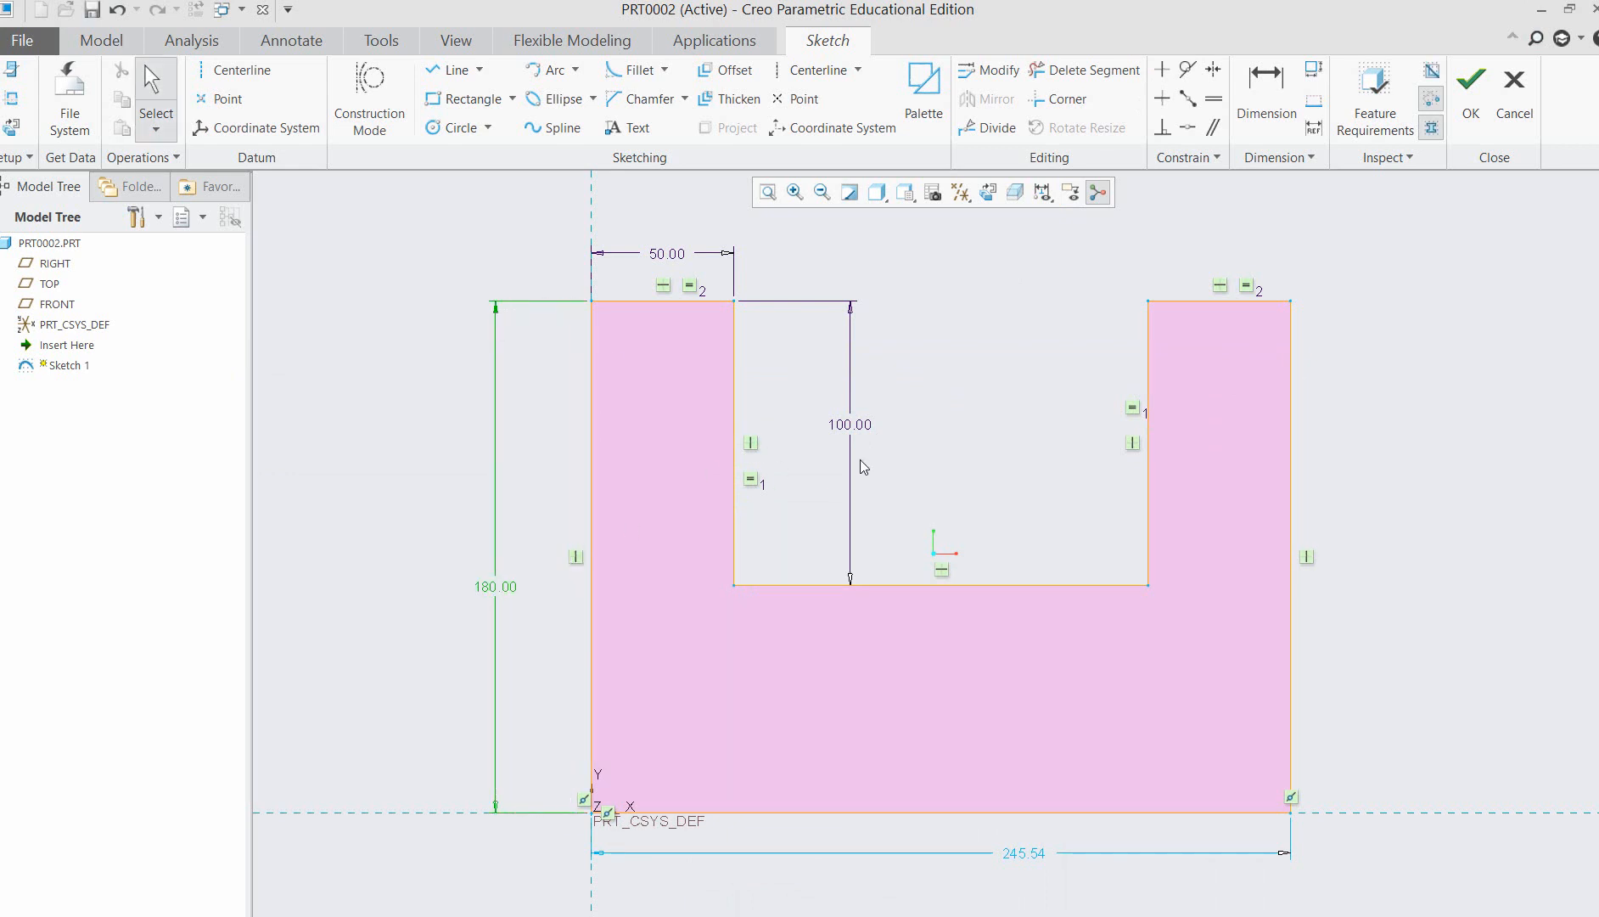
double_click(1023, 852)
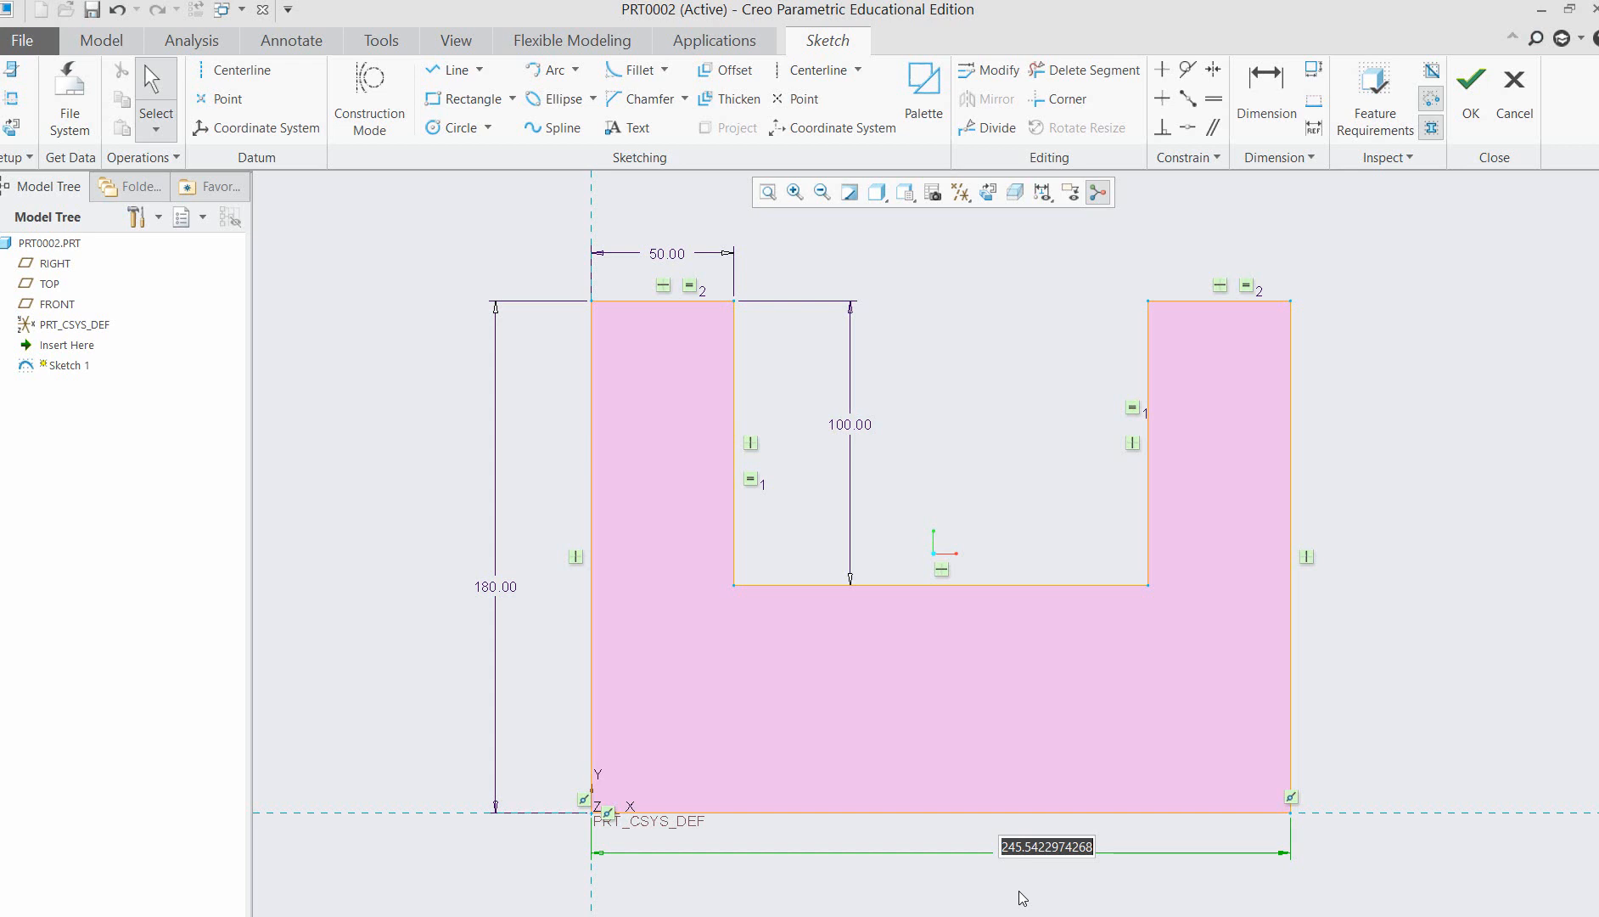
text(22)
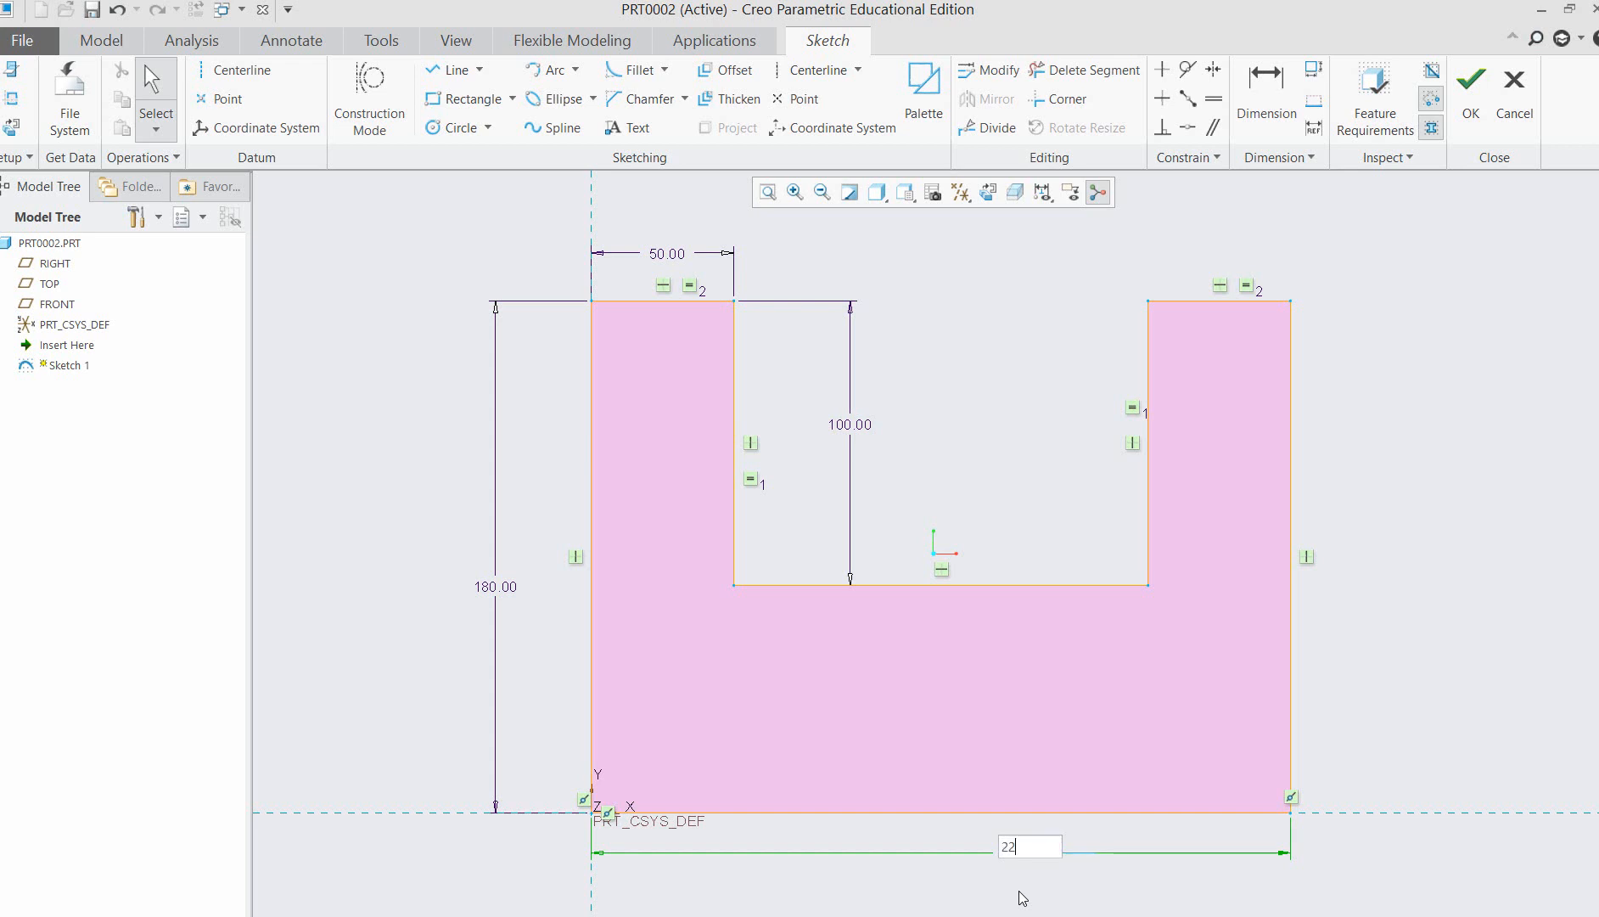
text(0)
key(Return)
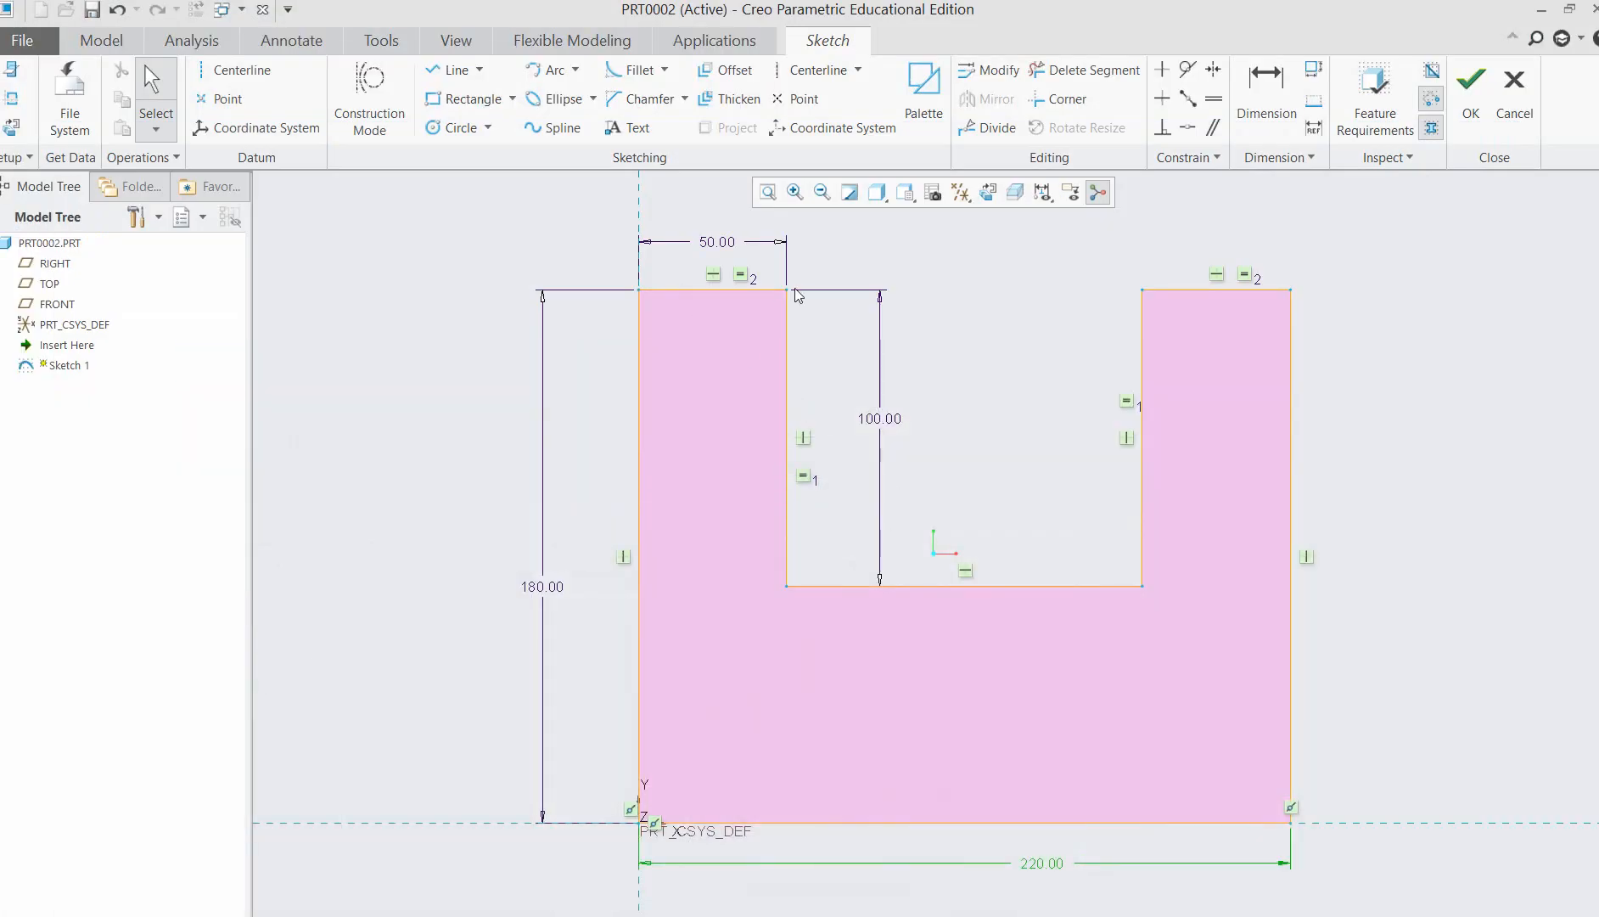
Set the arm width of the U-profile to 40.
double_click(722, 243)
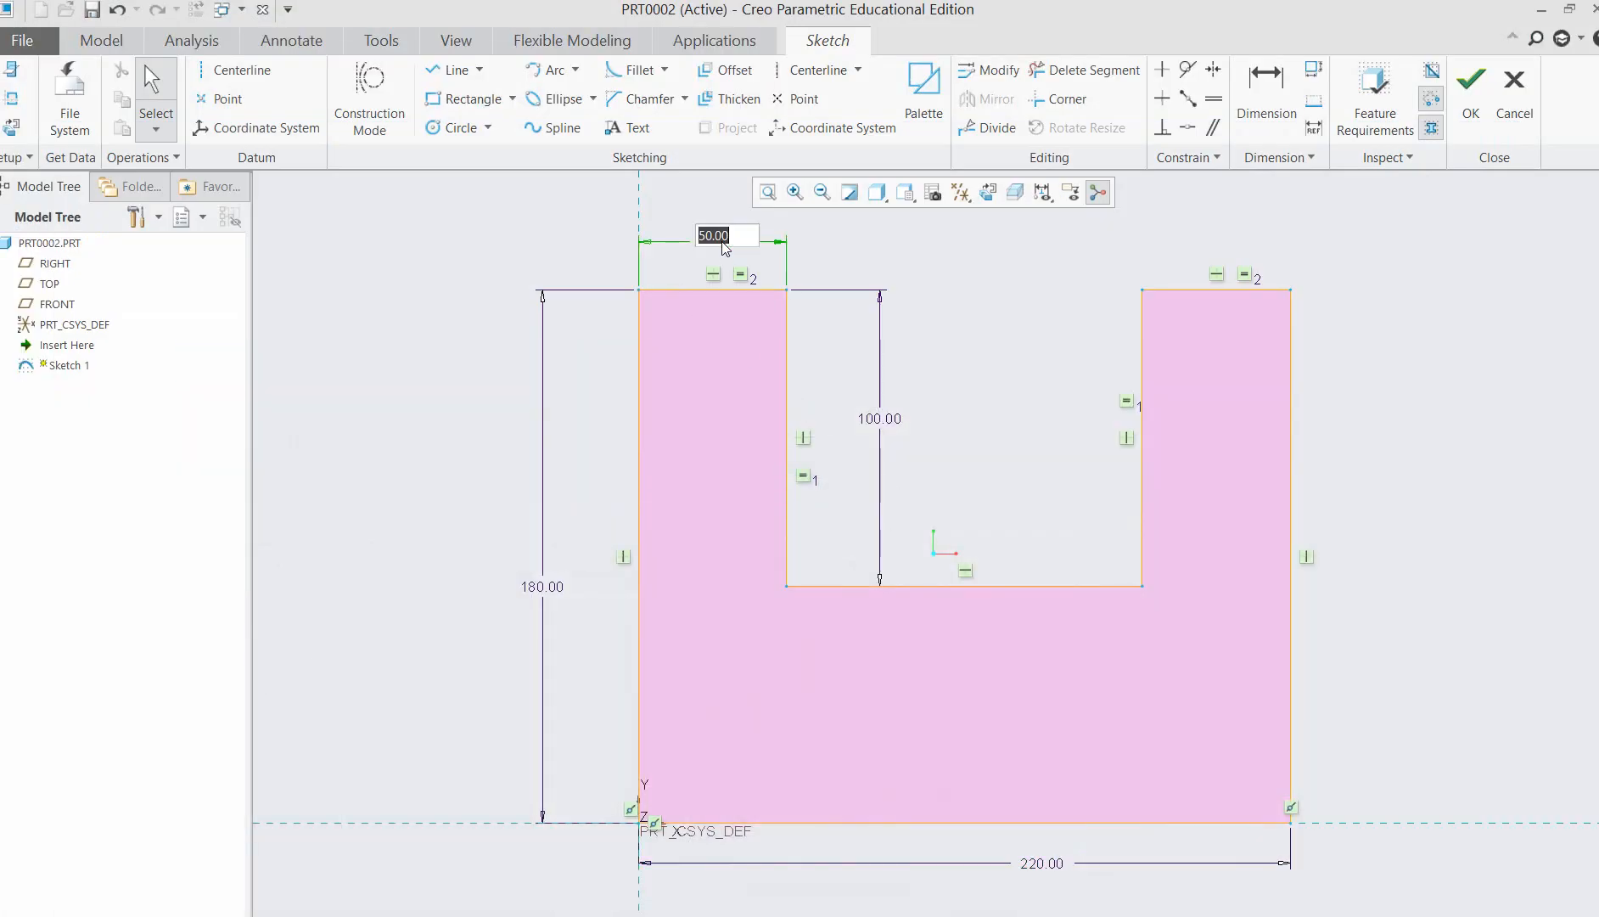
text(40)
key(Return)
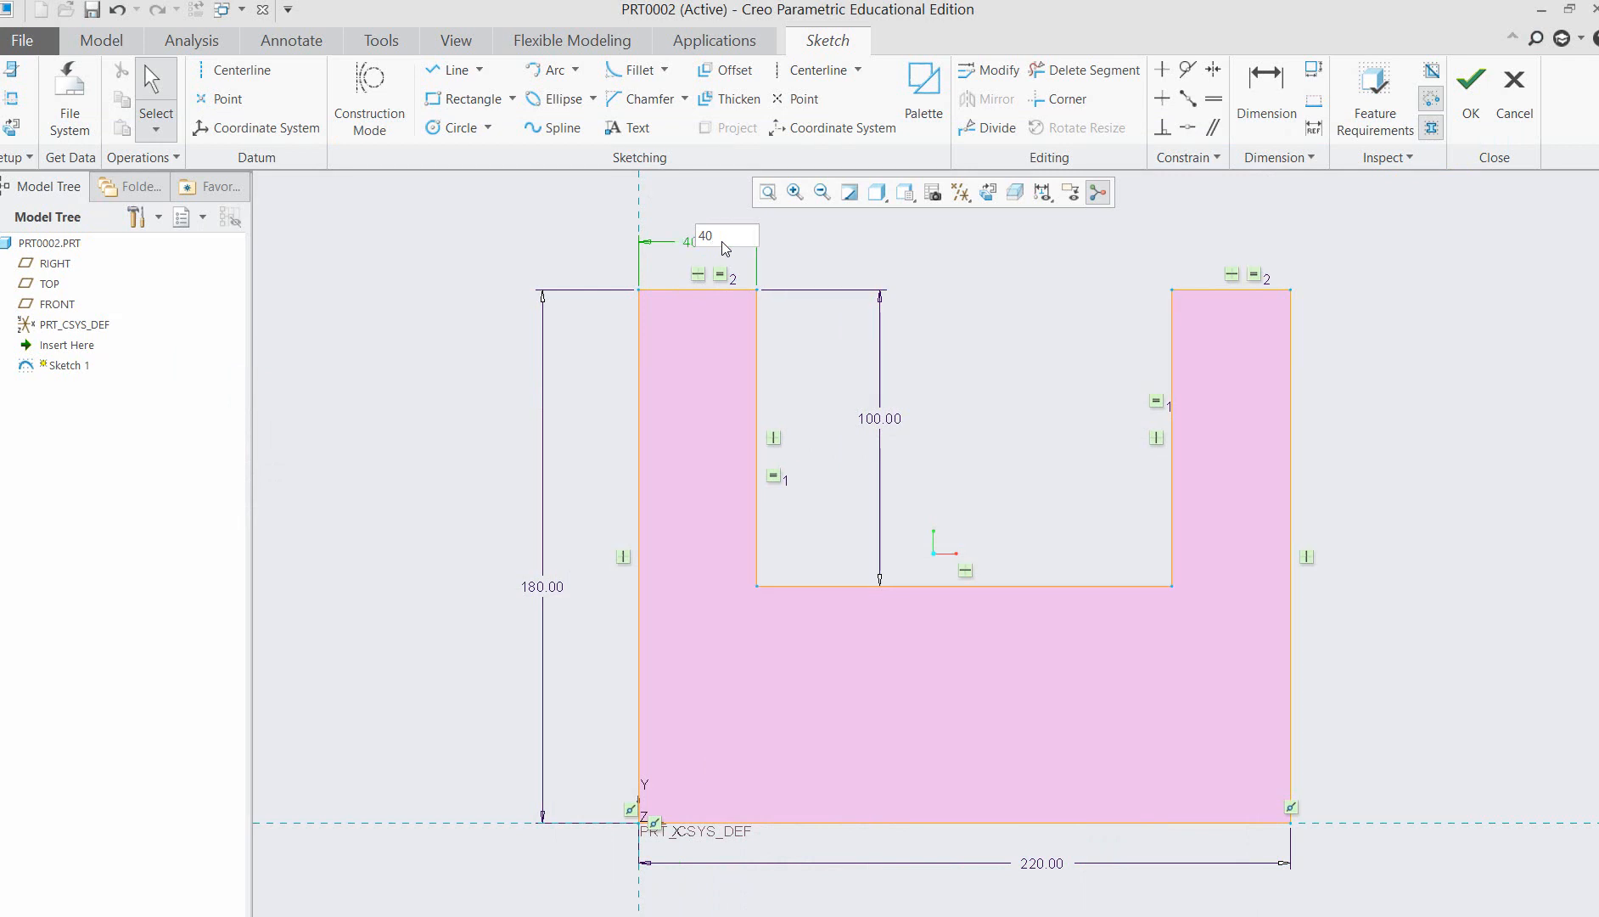
click(1006, 348)
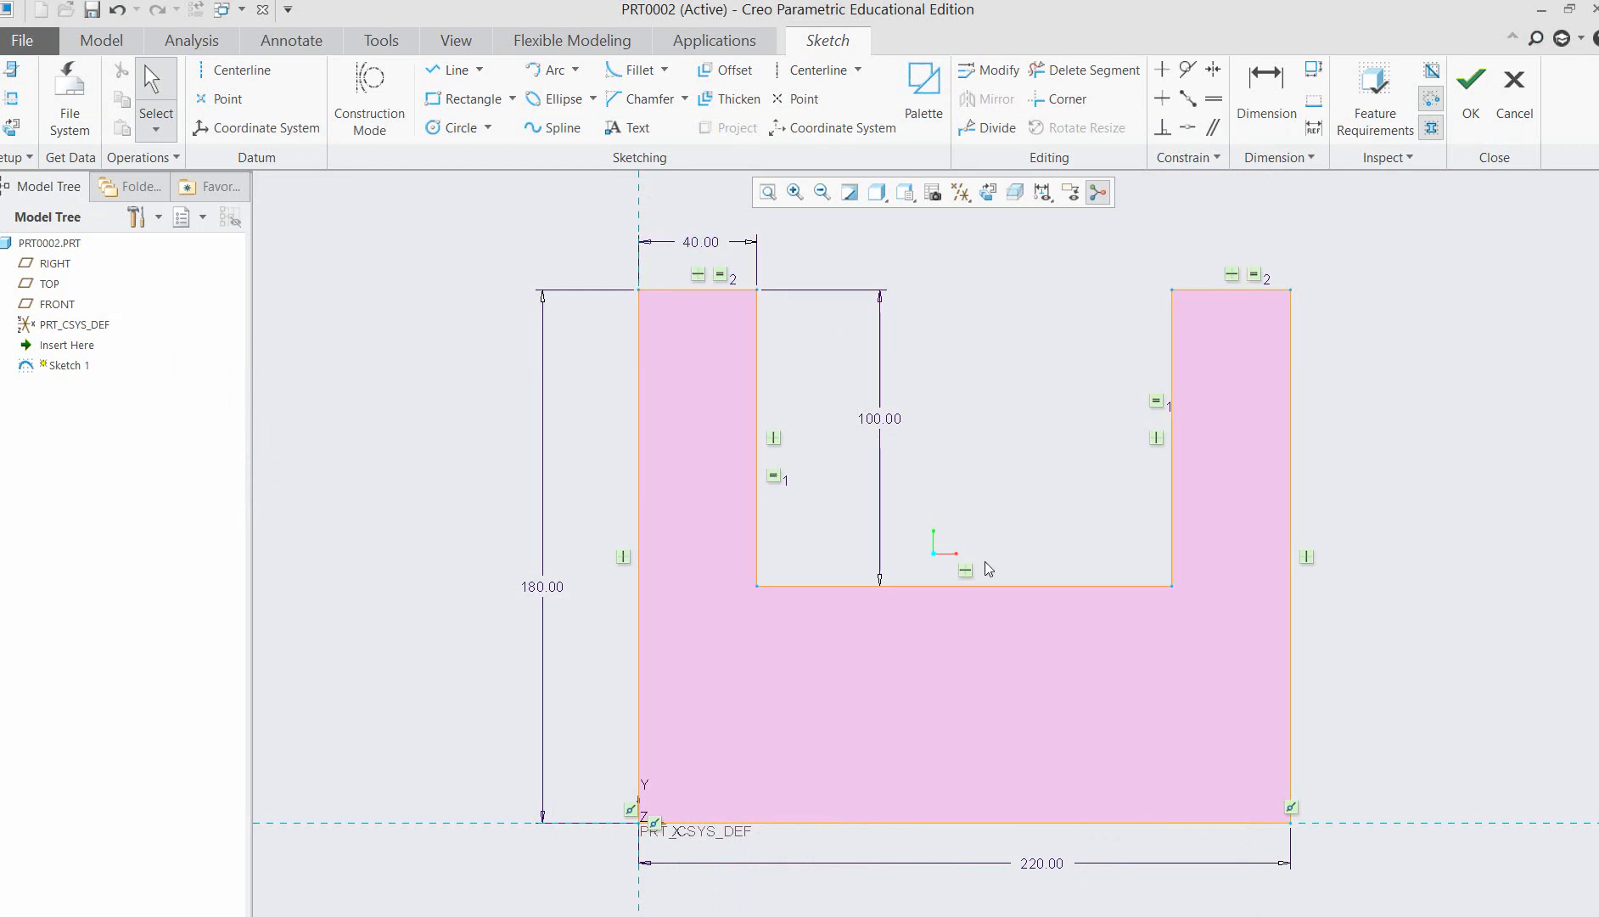
Set the overall width of the U-profile to 200 and finish the sketch.
click(1046, 867)
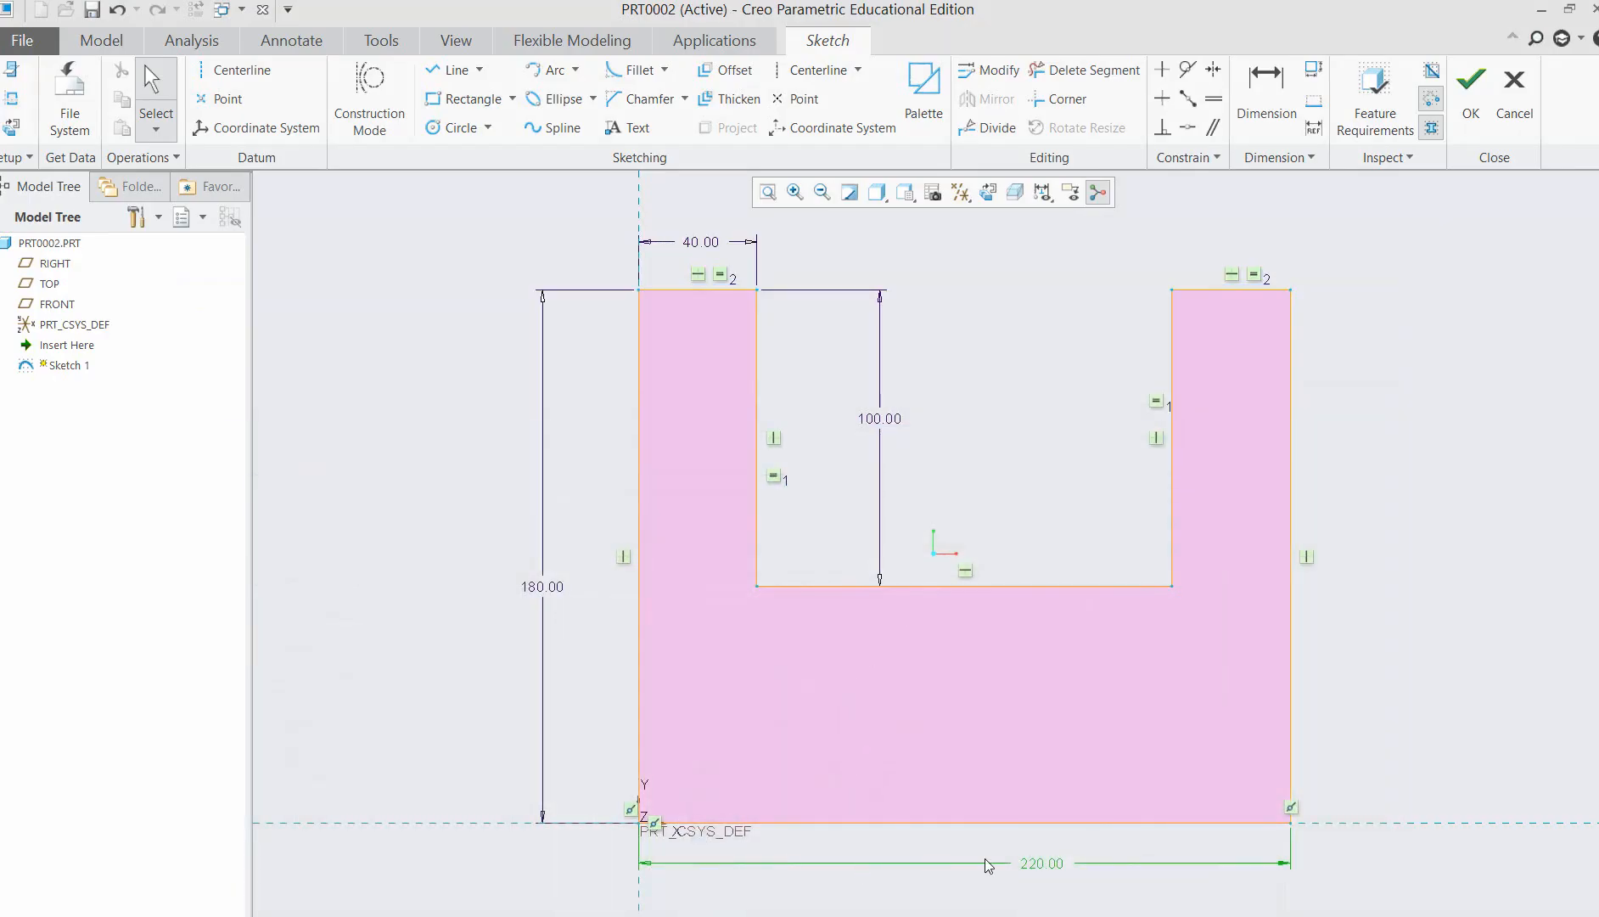
double_click(1028, 865)
text(200)
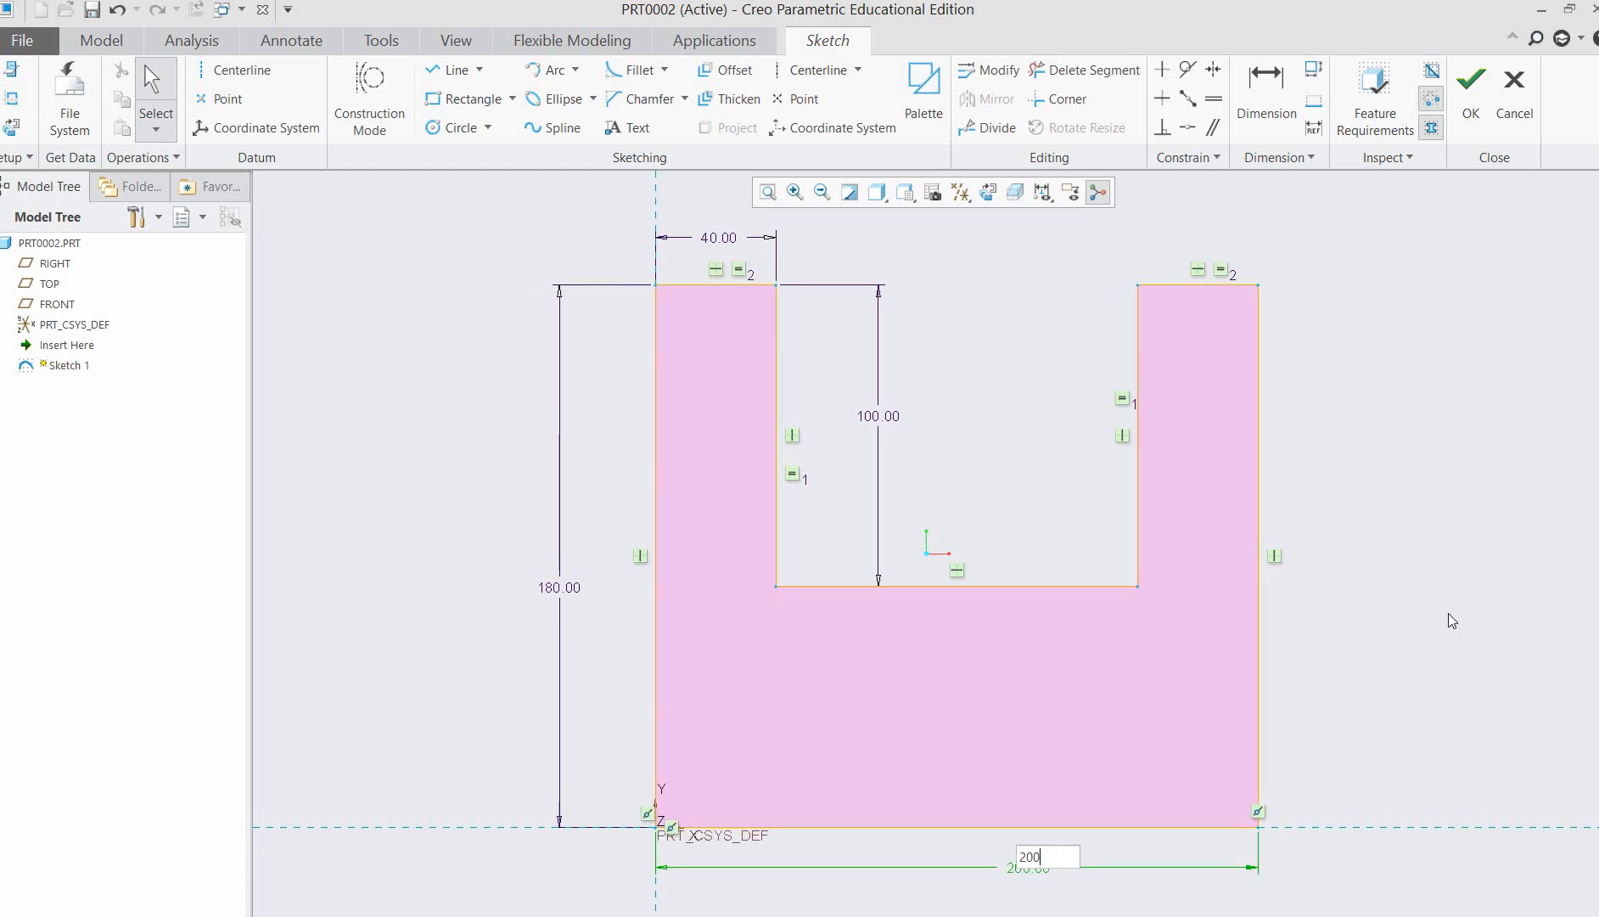
key(Return)
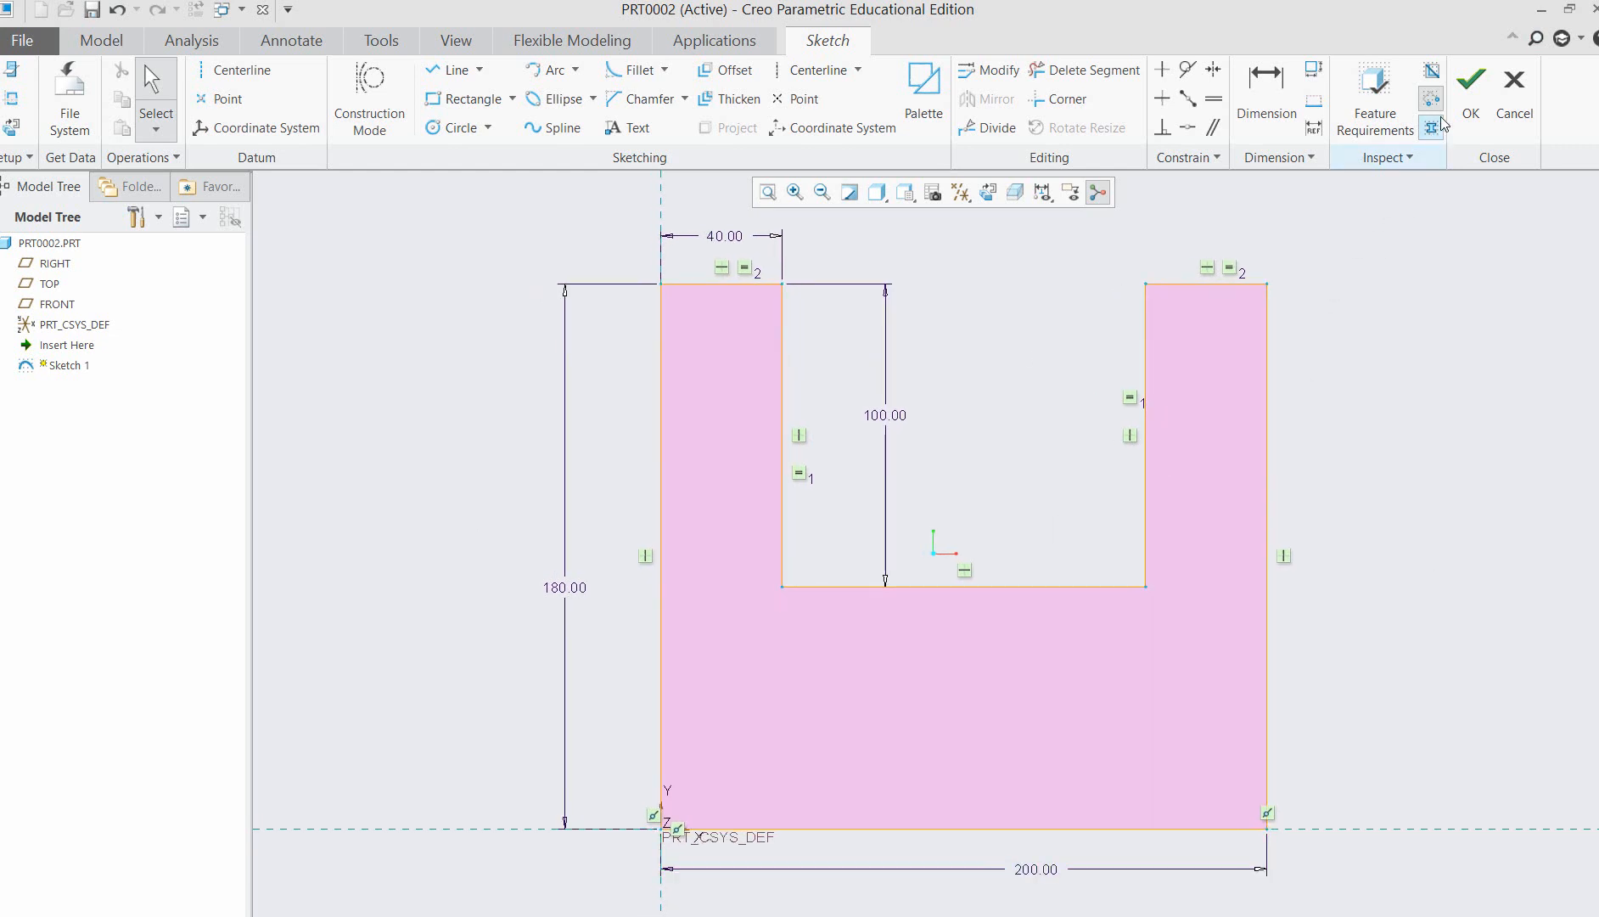
click(1471, 89)
scroll(1399, 527, up, 2)
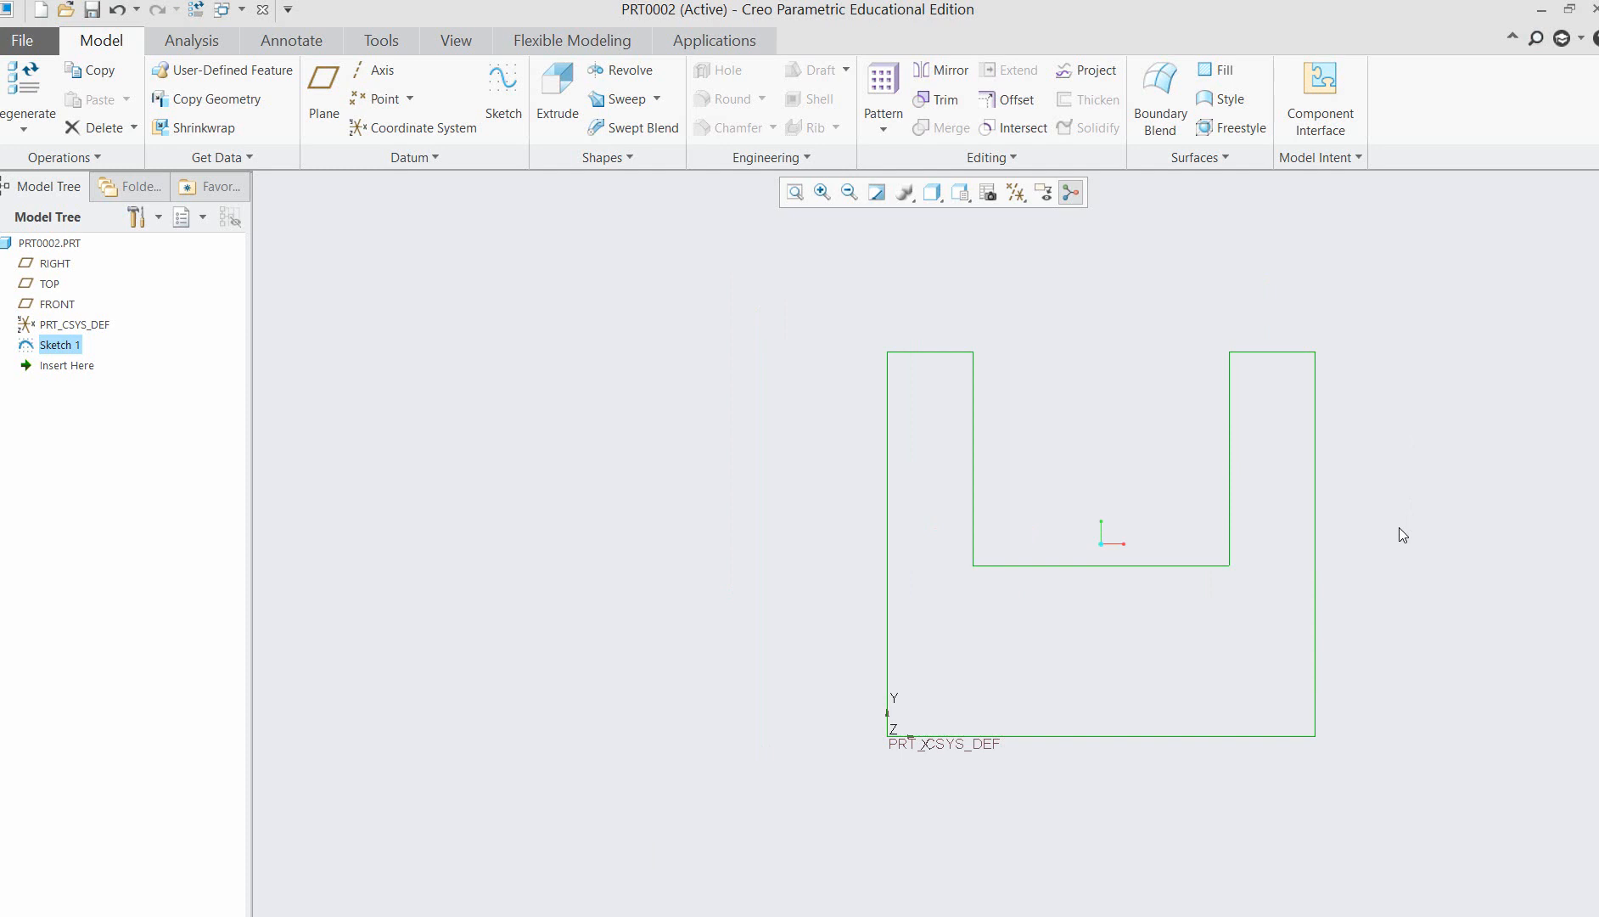
Start extruding the U-profile, check the reference picture in Word, and pull the depth to about 140 along positive Z.
click(557, 98)
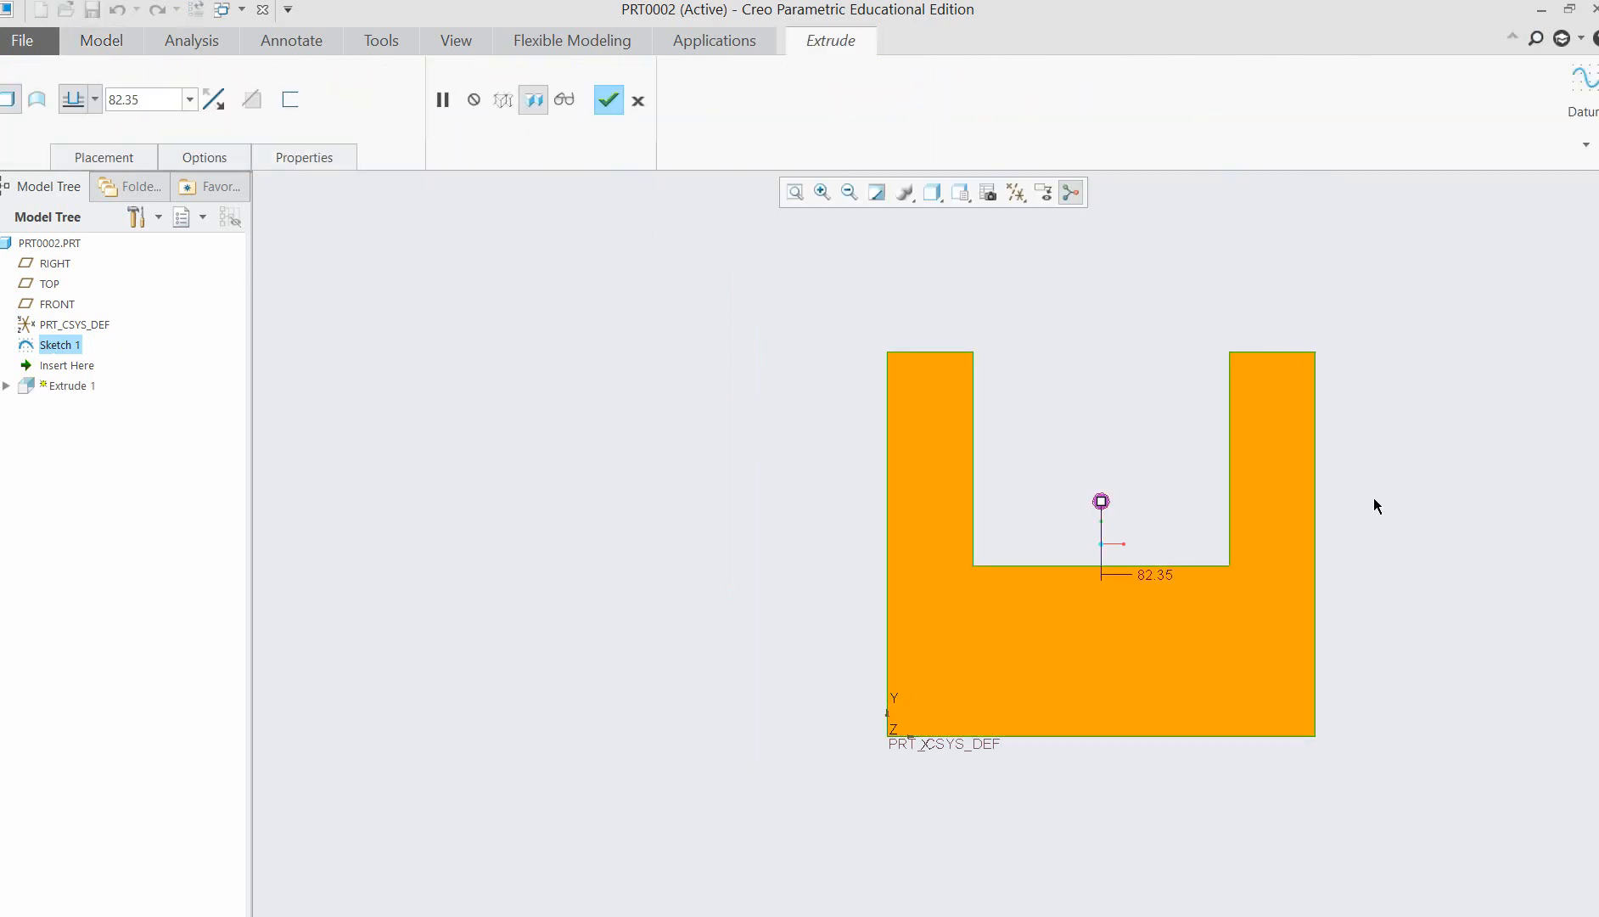
key(ctrl+d)
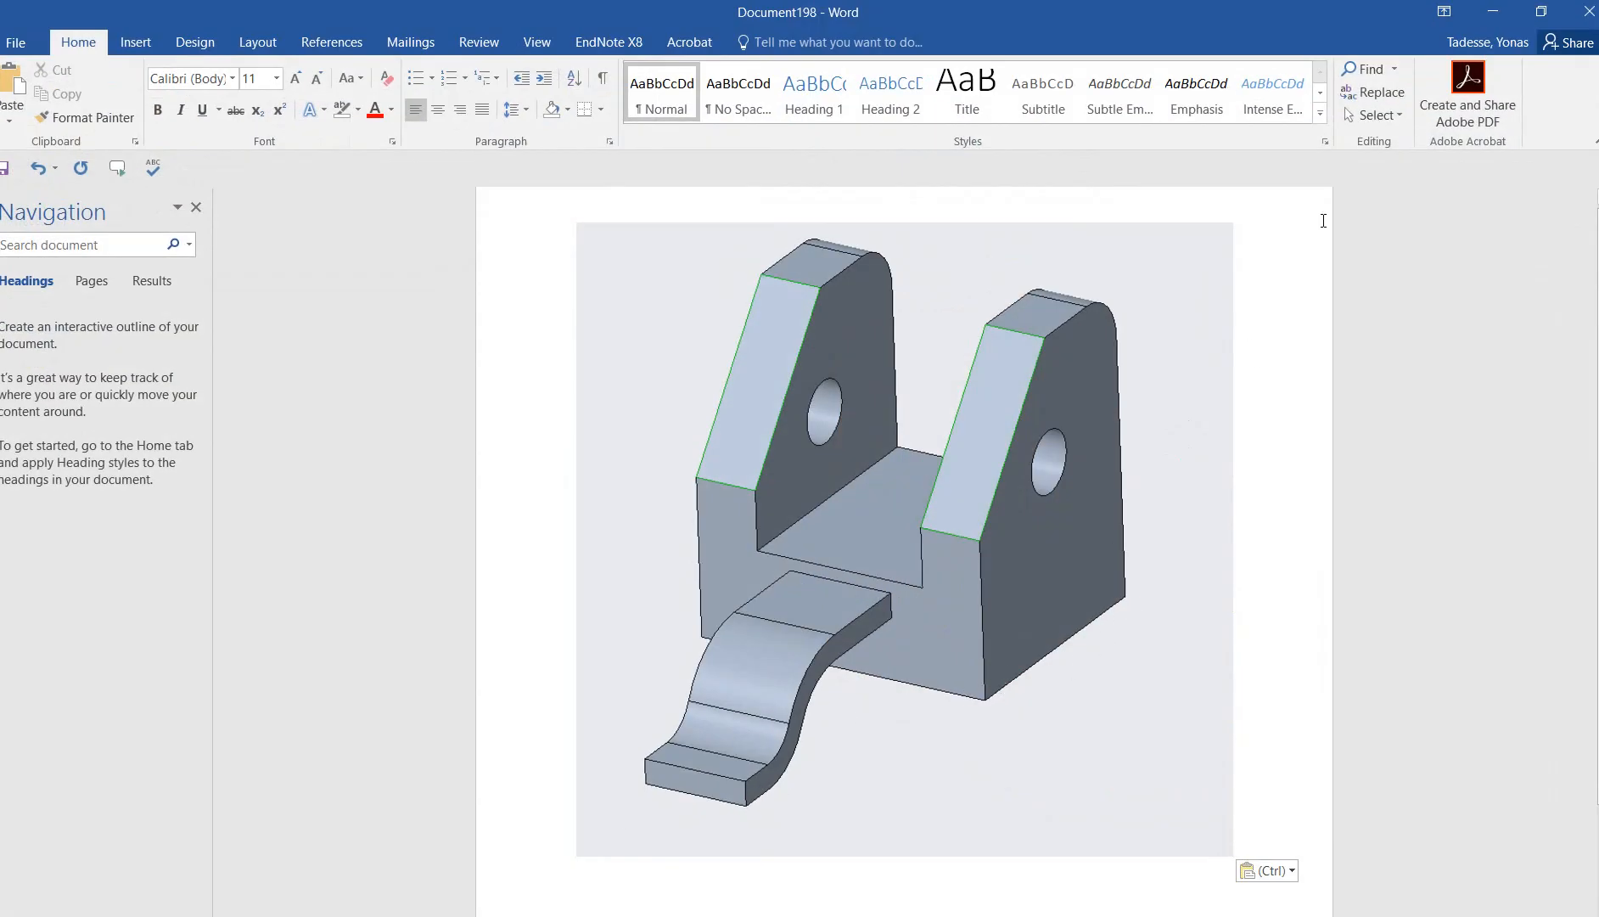
click(1497, 9)
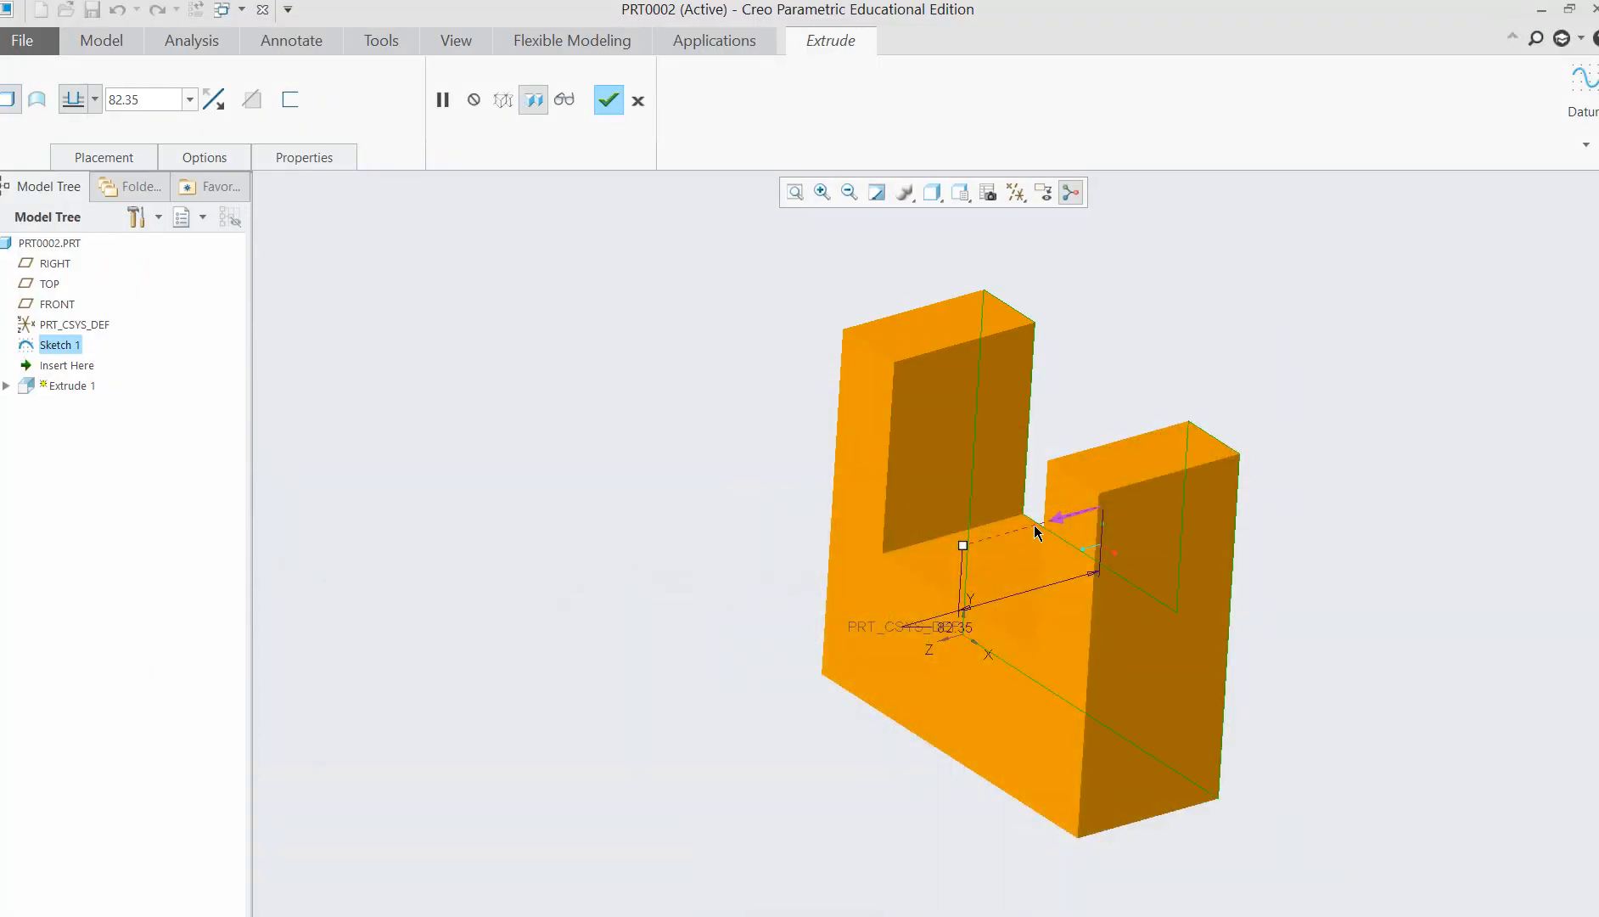
click(1066, 518)
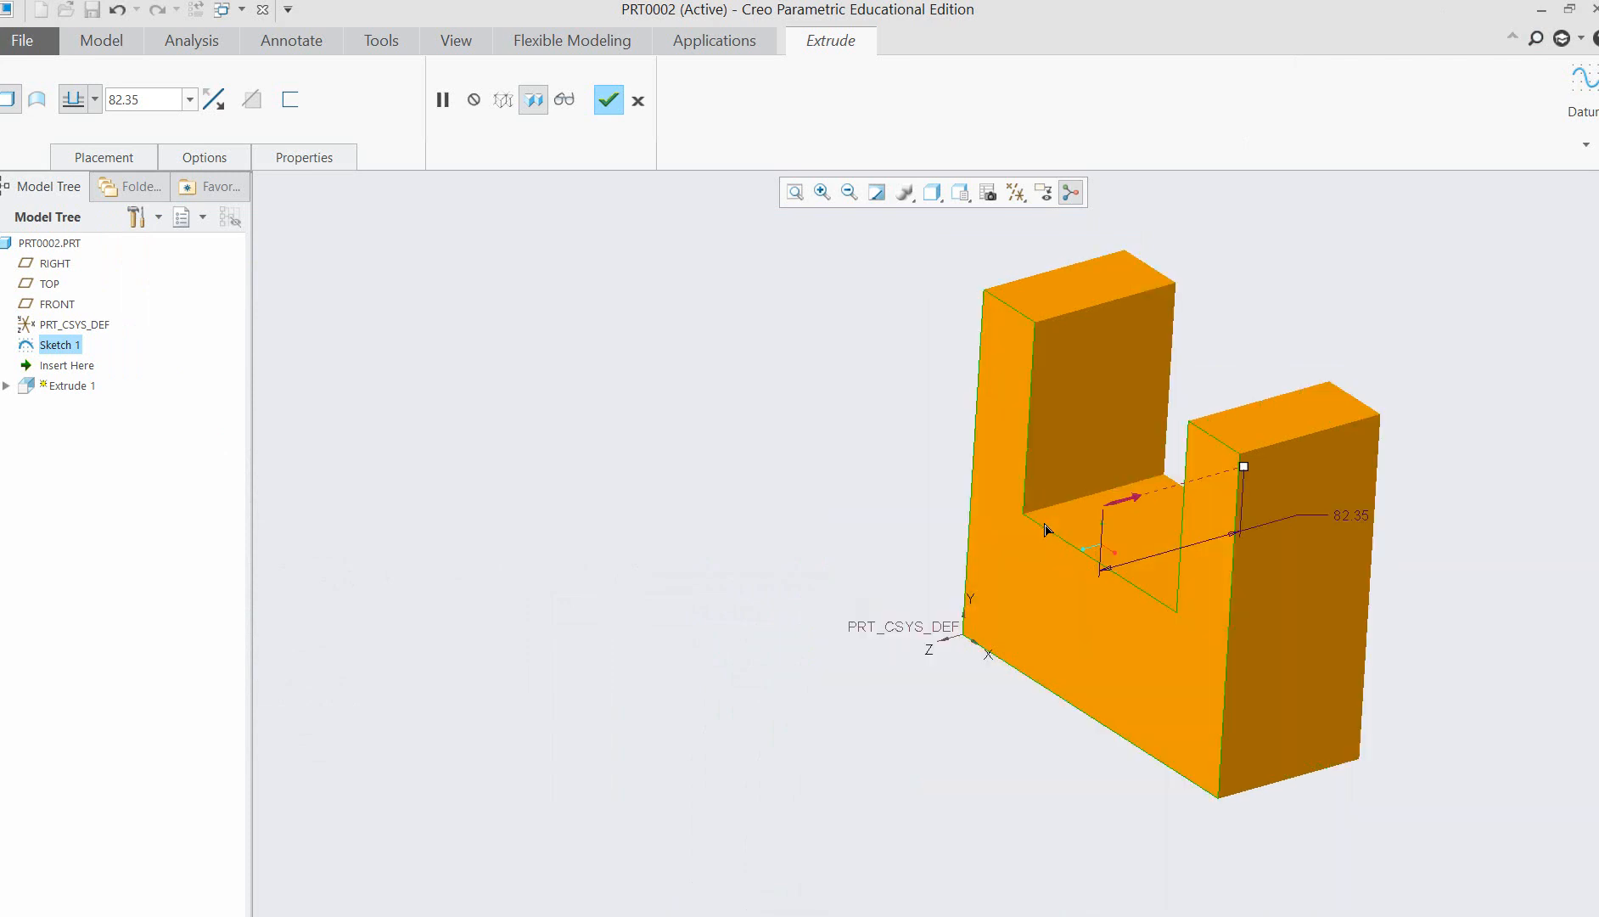
click(1121, 502)
drag(970, 549, 864, 571)
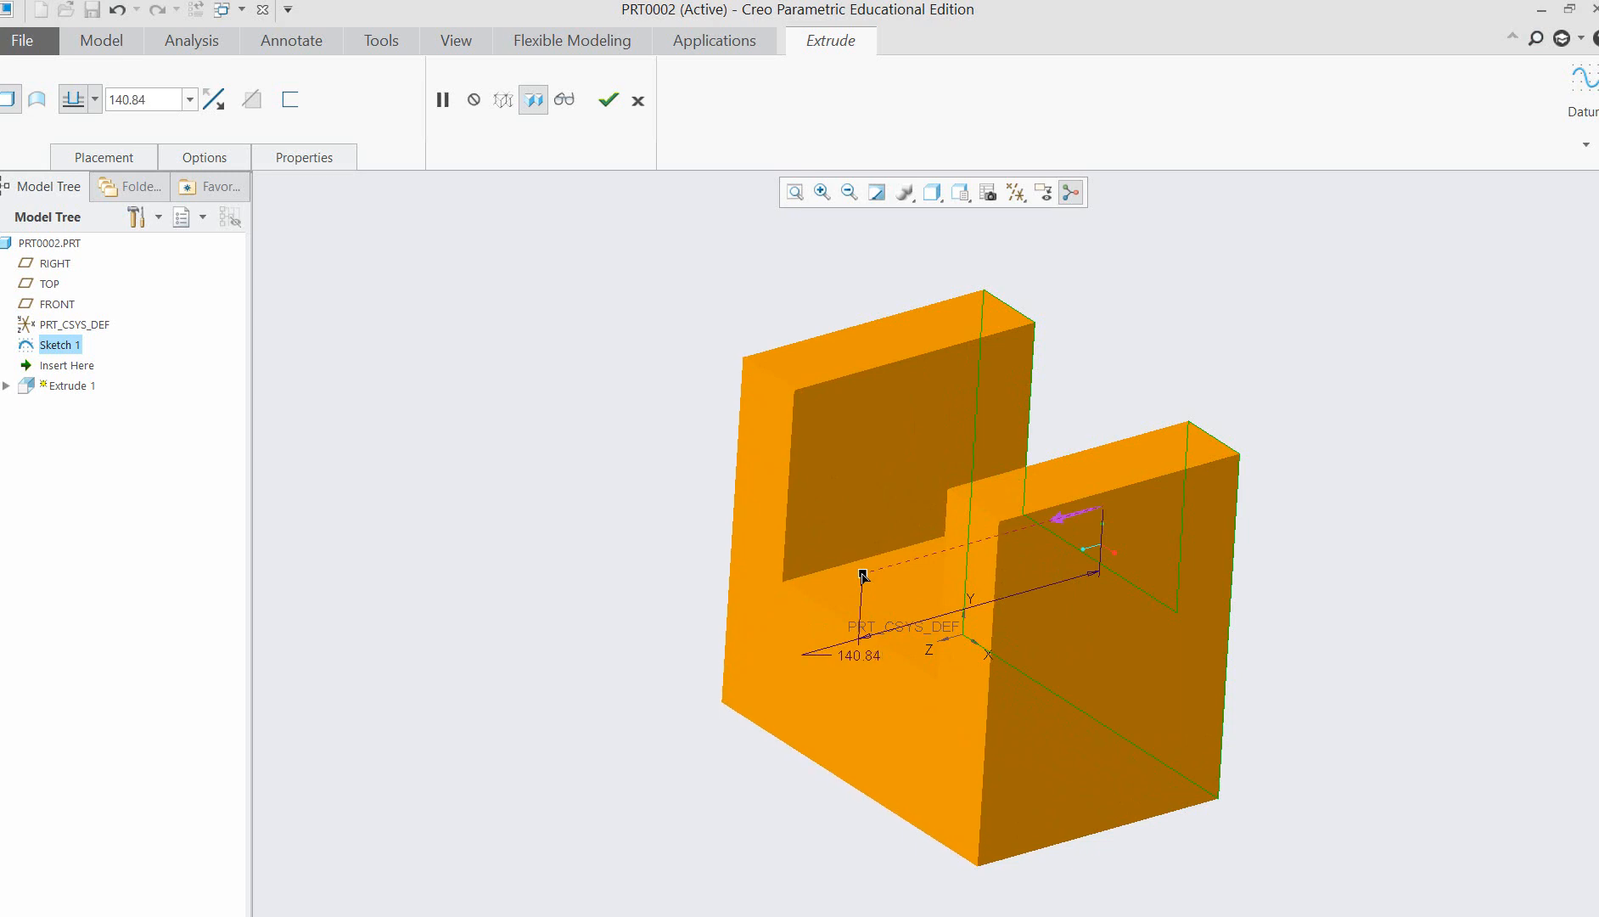
mouse_move(1360, 678)
middle_down()
mouse_move(1367, 636)
mouse_move(1373, 674)
mouse_move(1351, 662)
middle_up()
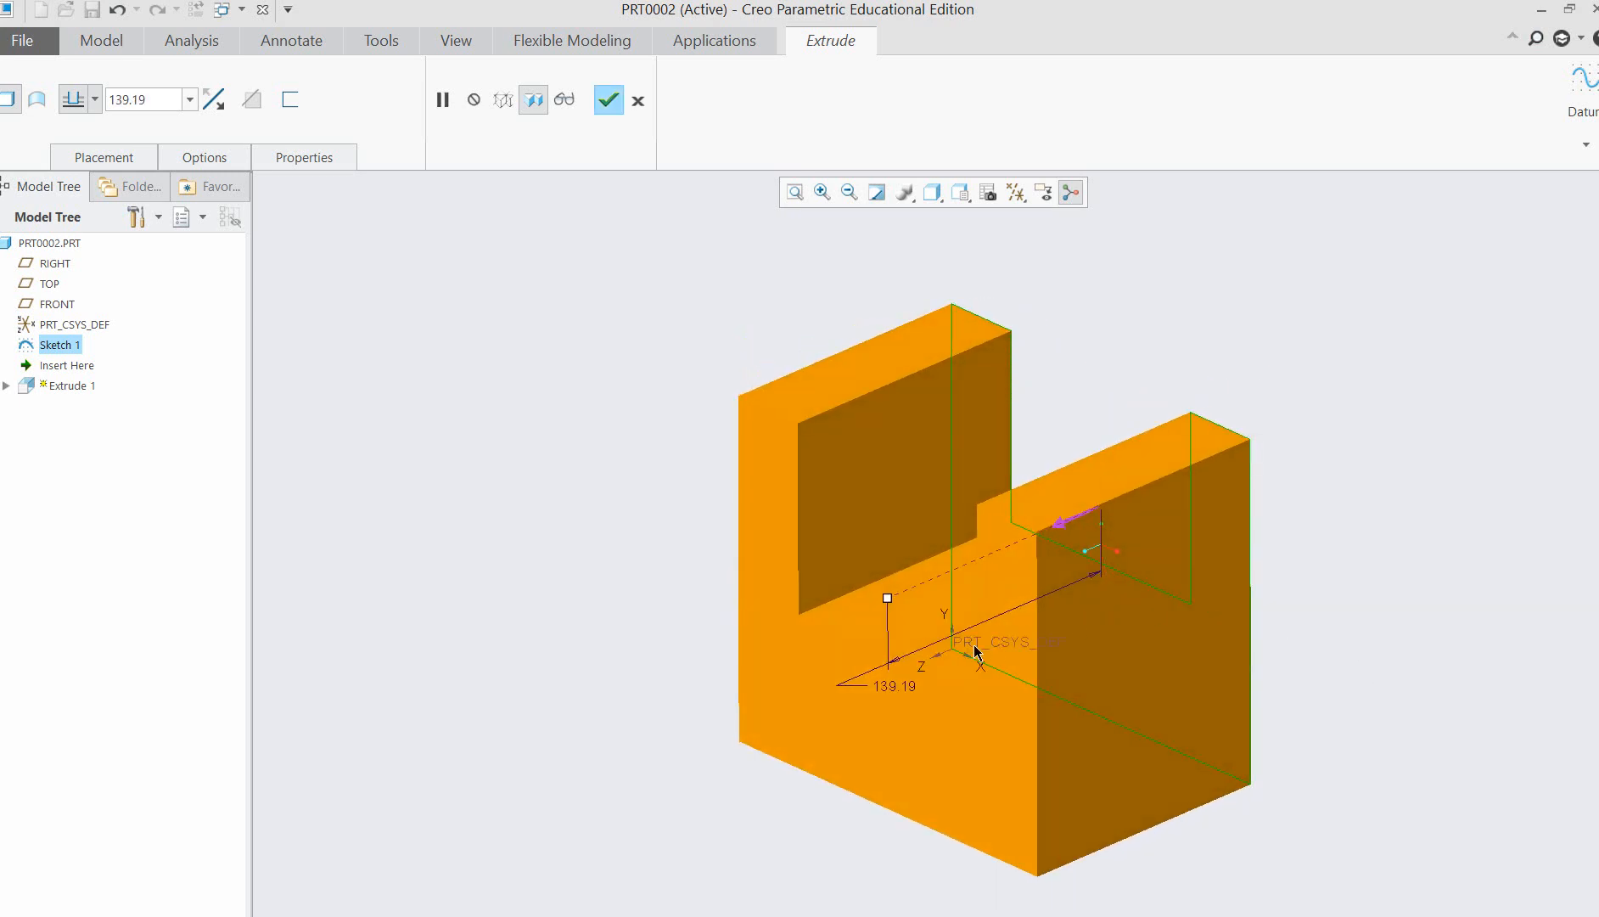
Set the extrusion depth to 140 and complete the U-shaped solid.
double_click(144, 99)
text(140)
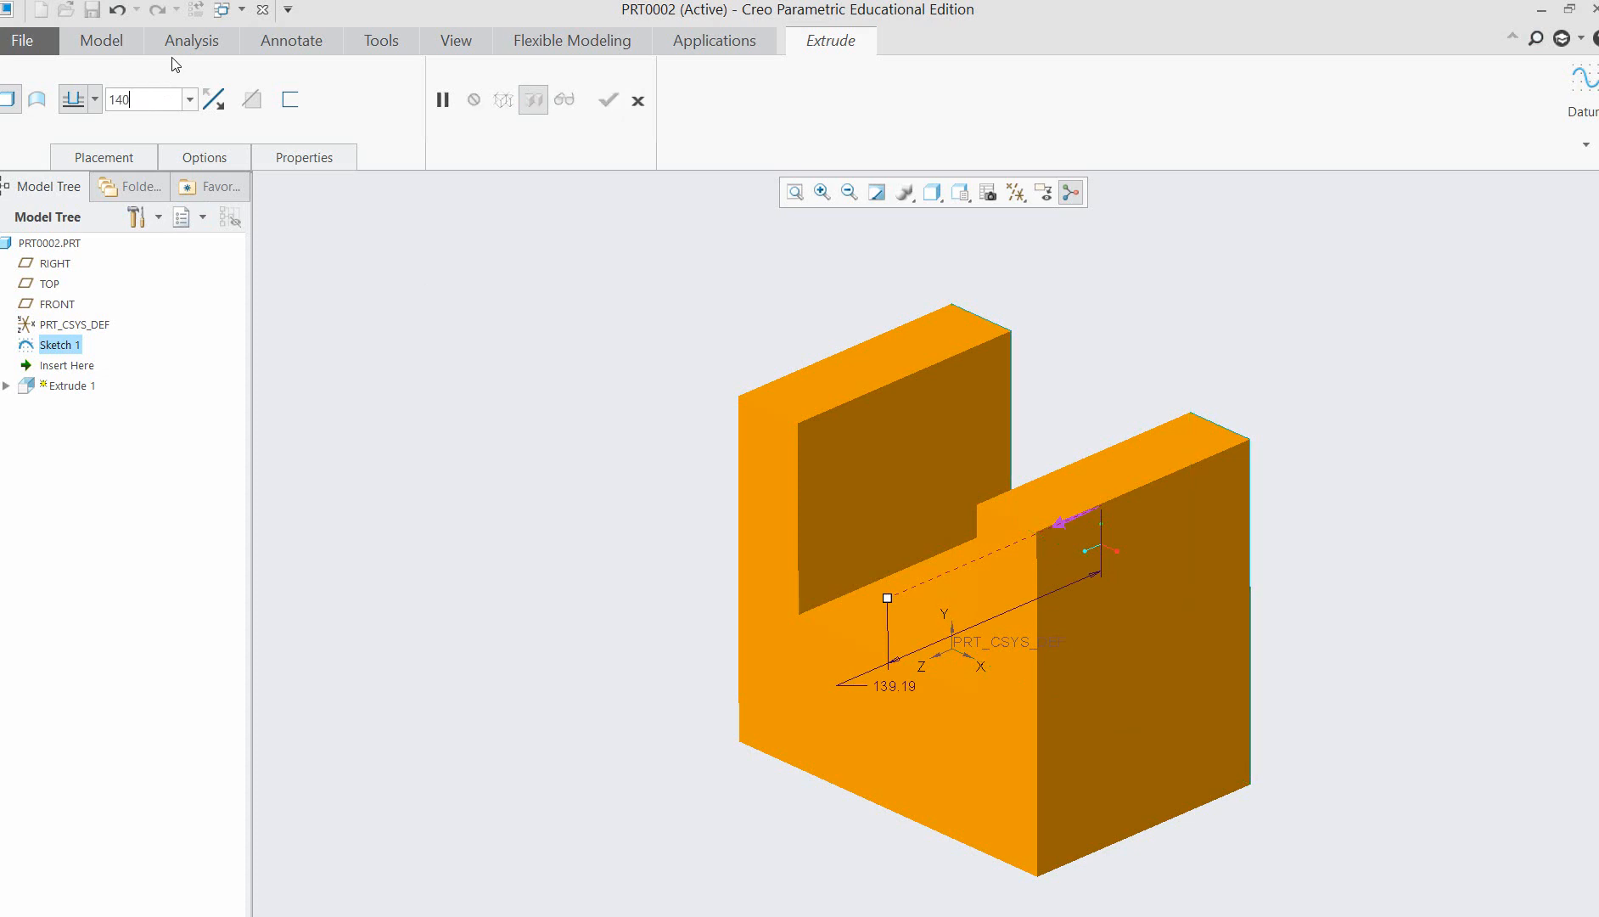
key(Return)
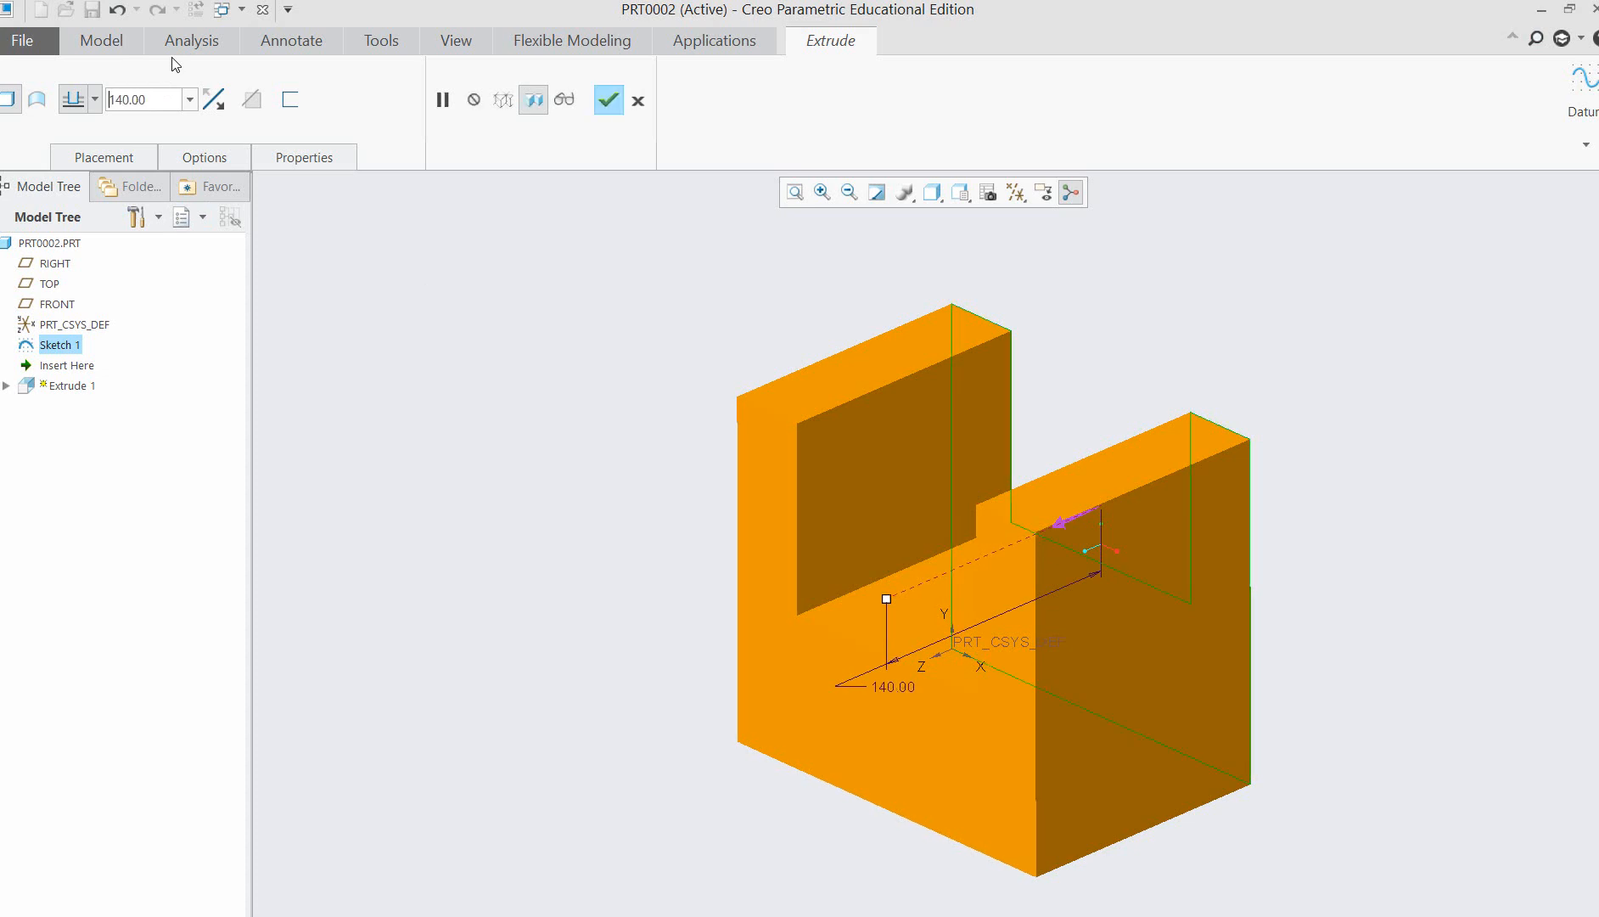
middle_click(1037, 372)
click(1204, 483)
scroll(1351, 559, up, 2)
click(1356, 550)
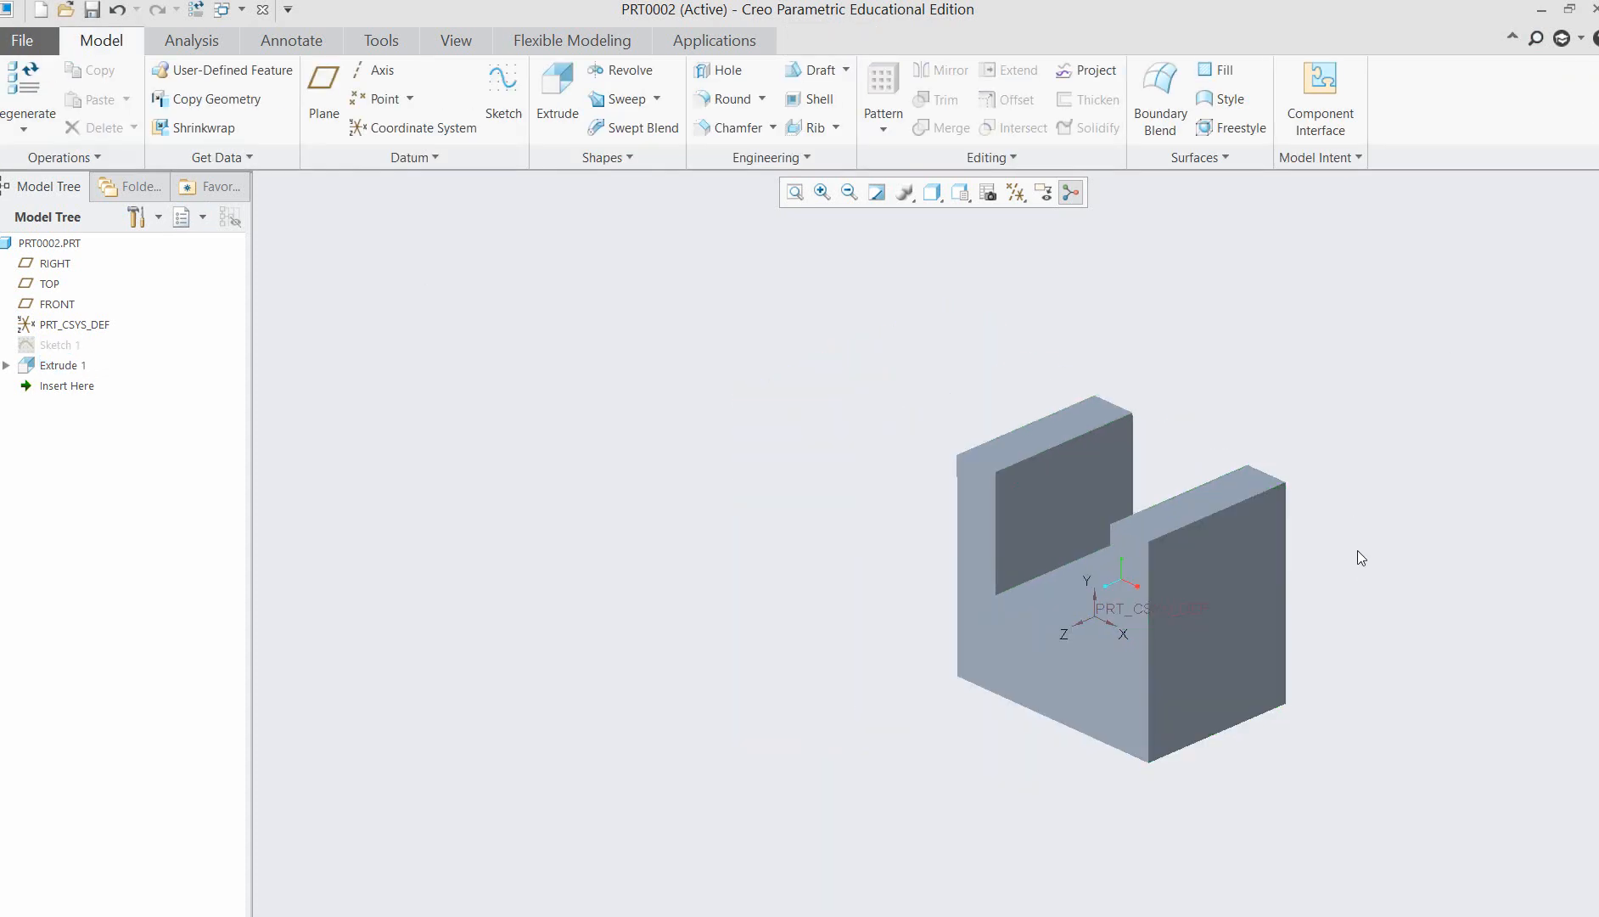
Start a linear hole on the outer side face of the near arm and enlarge its diameter to about 47.
click(822, 192)
drag(820, 325, 1481, 838)
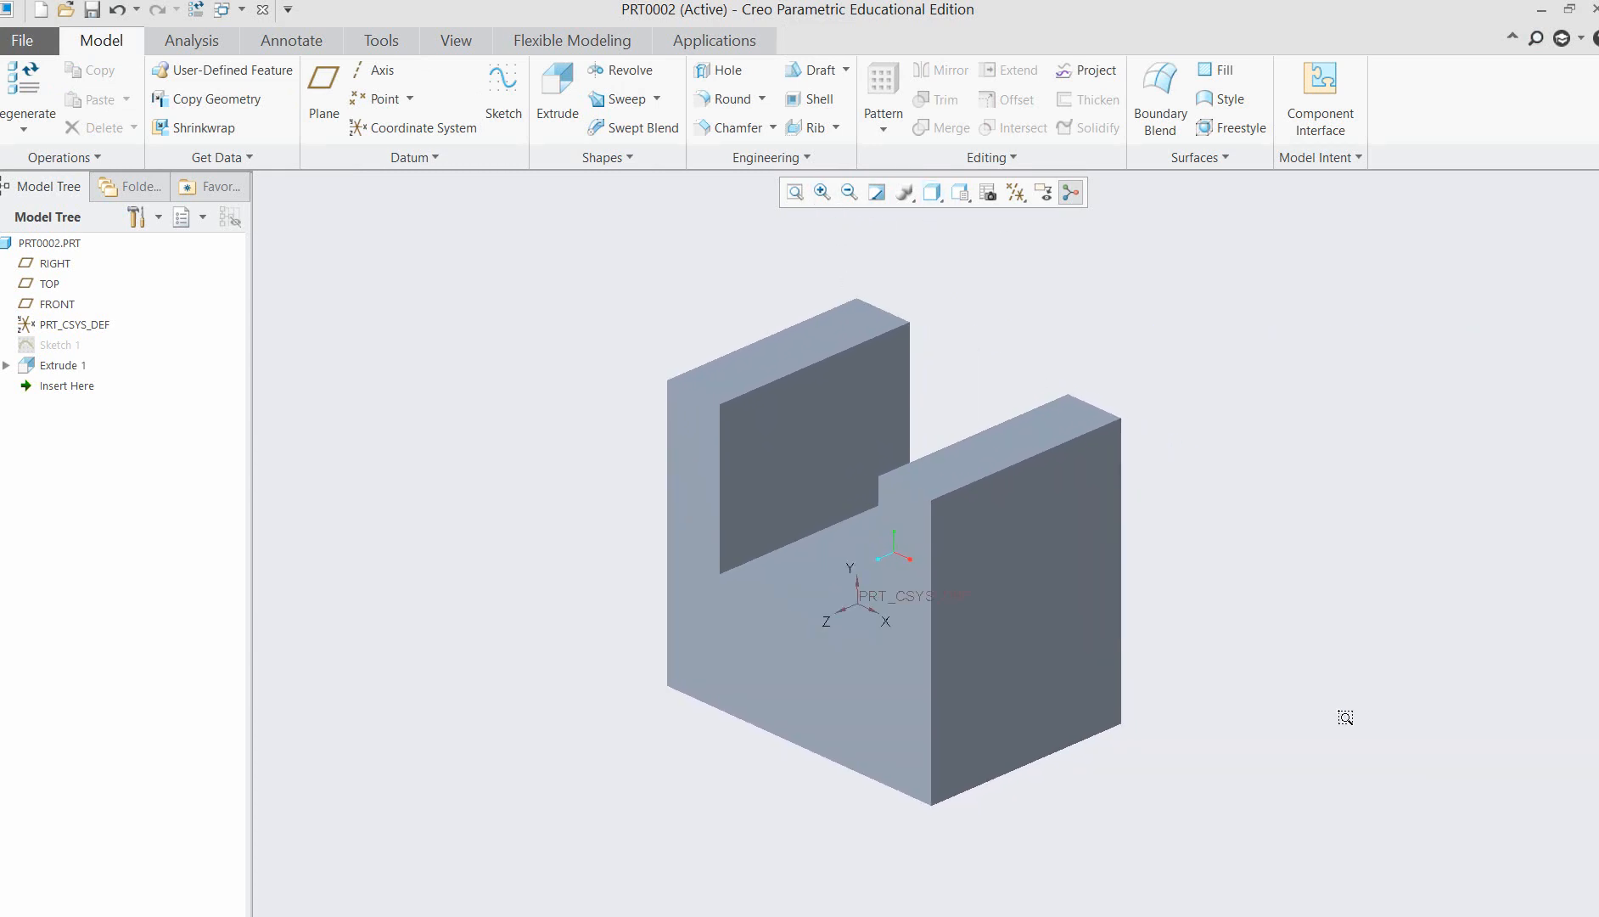
drag(1345, 717, 1281, 804)
click(1101, 511)
click(1413, 604)
click(728, 72)
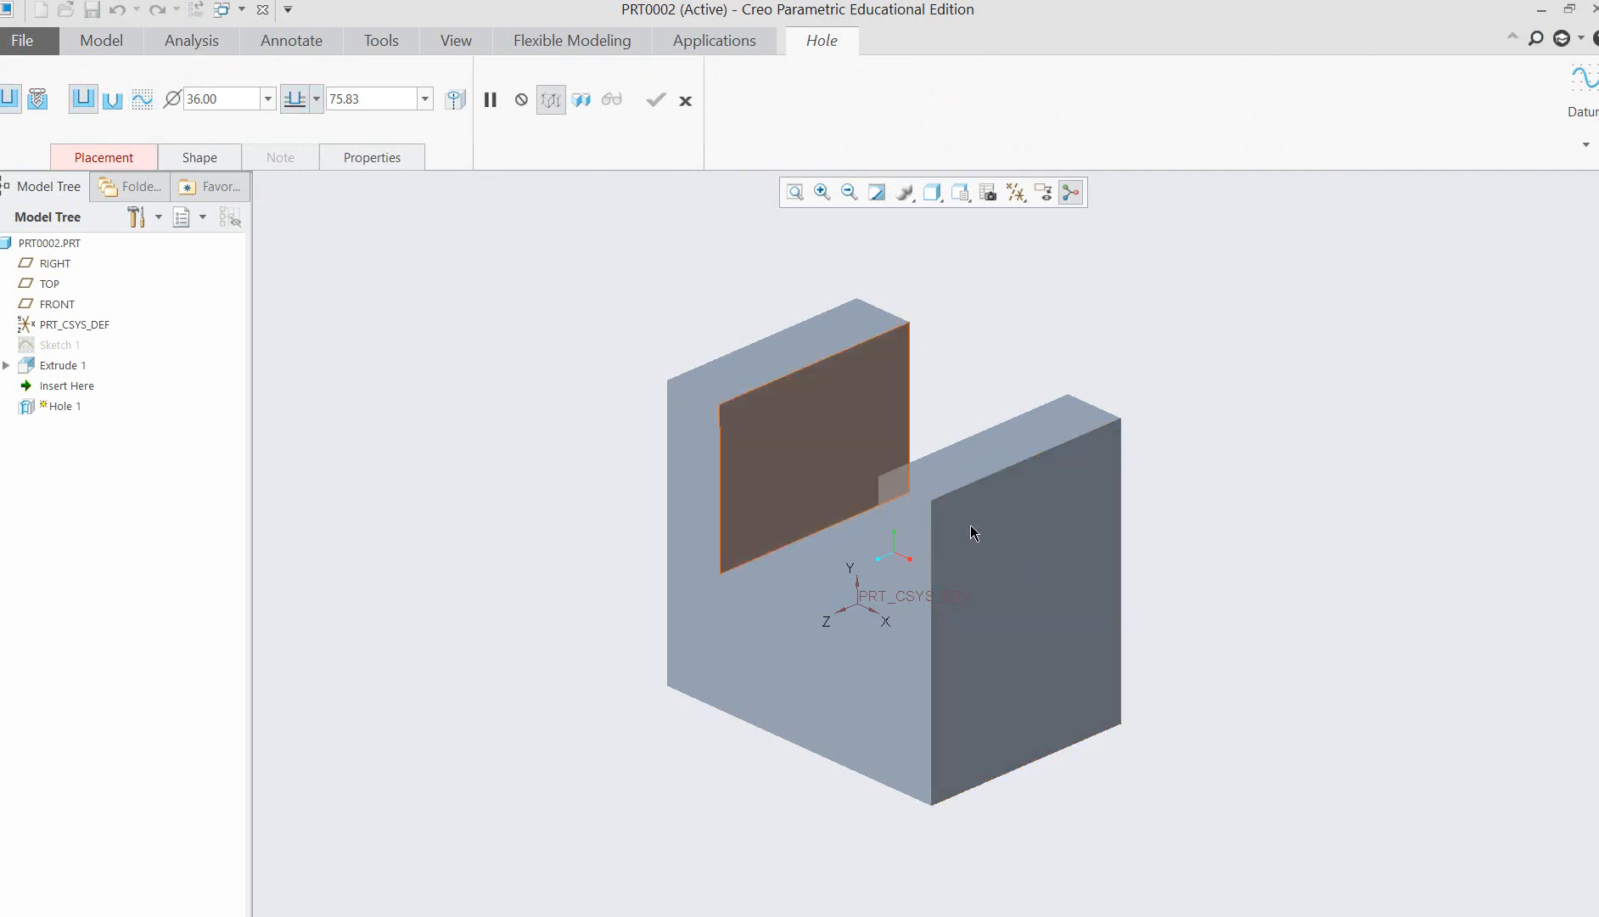
click(103, 157)
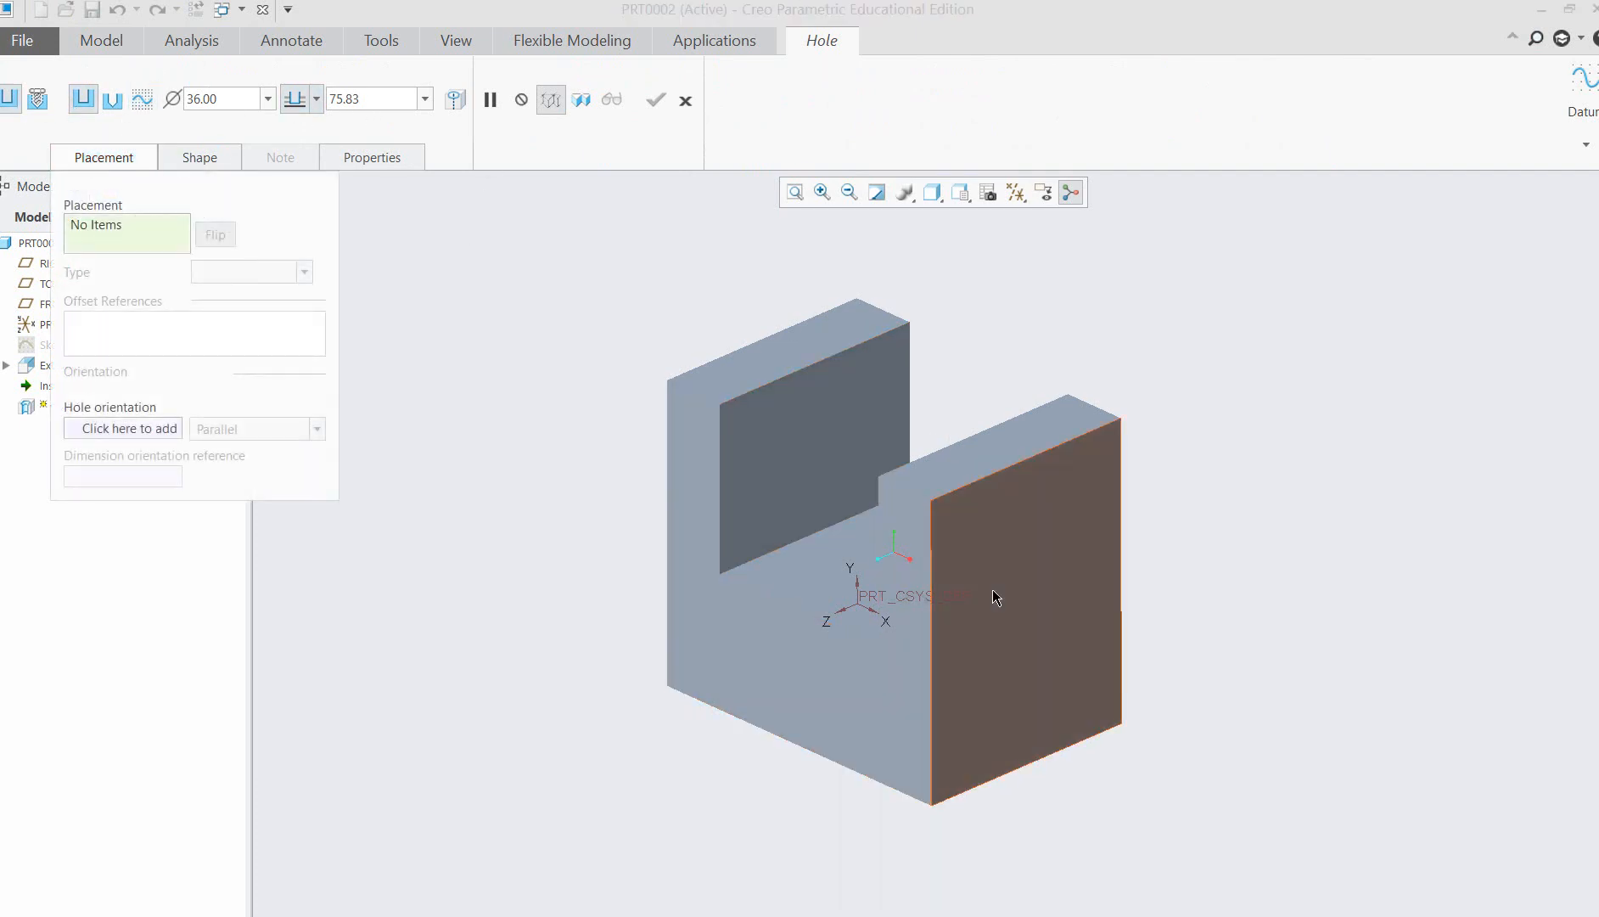
click(1043, 560)
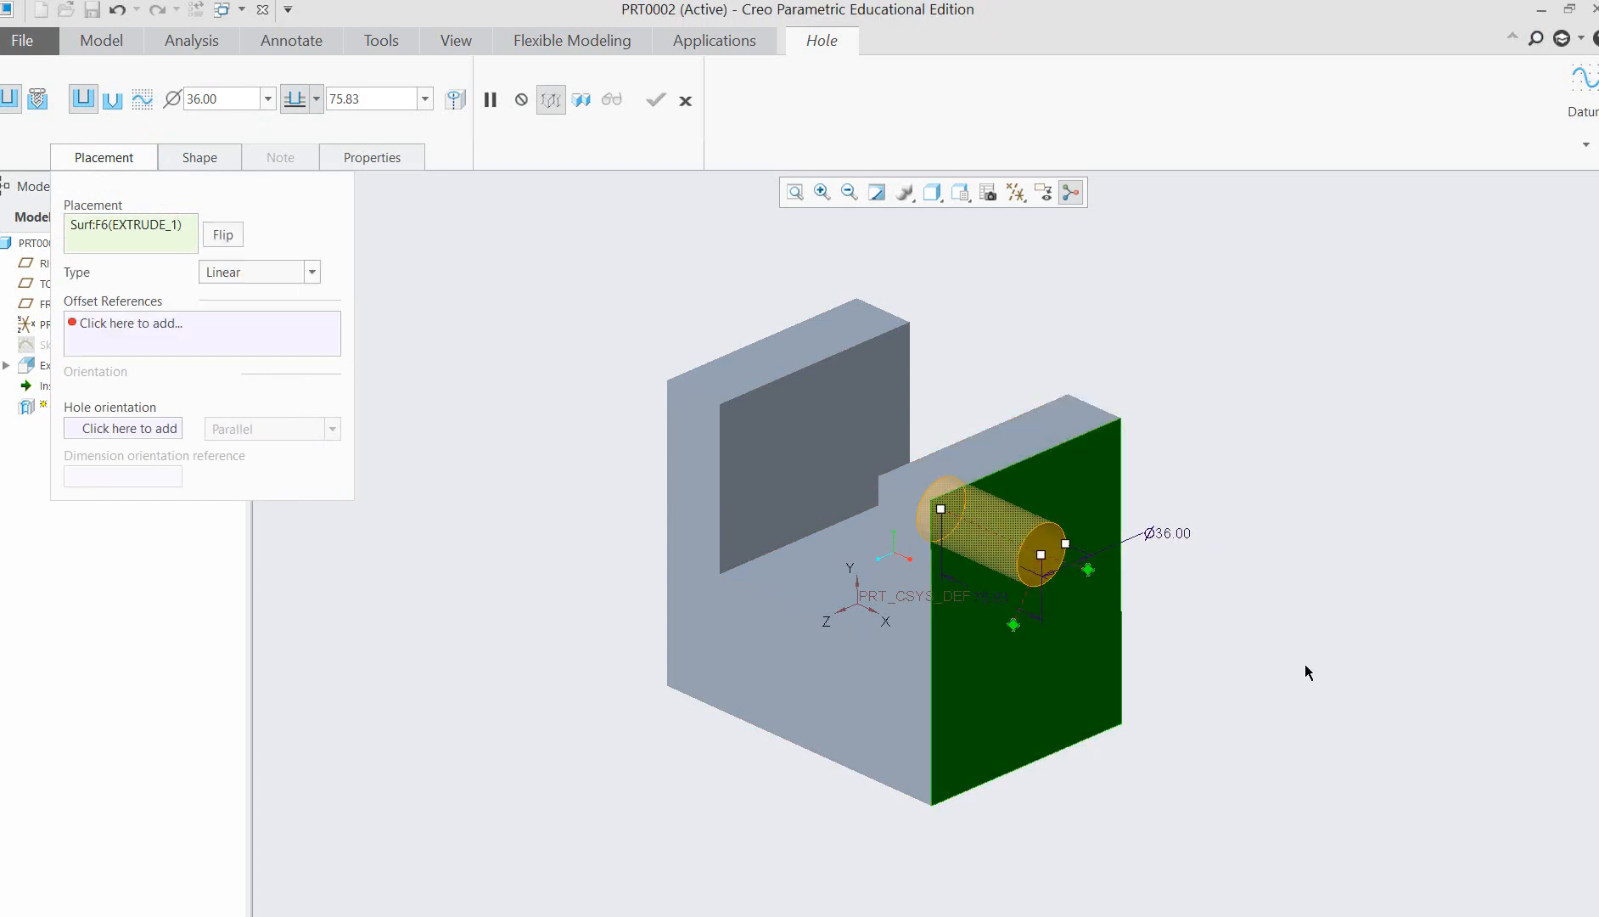
middle_drag(1303, 667, 1248, 645)
mouse_move(1024, 532)
mouse_down()
mouse_move(1039, 529)
mouse_move(1001, 574)
mouse_move(1006, 546)
mouse_up()
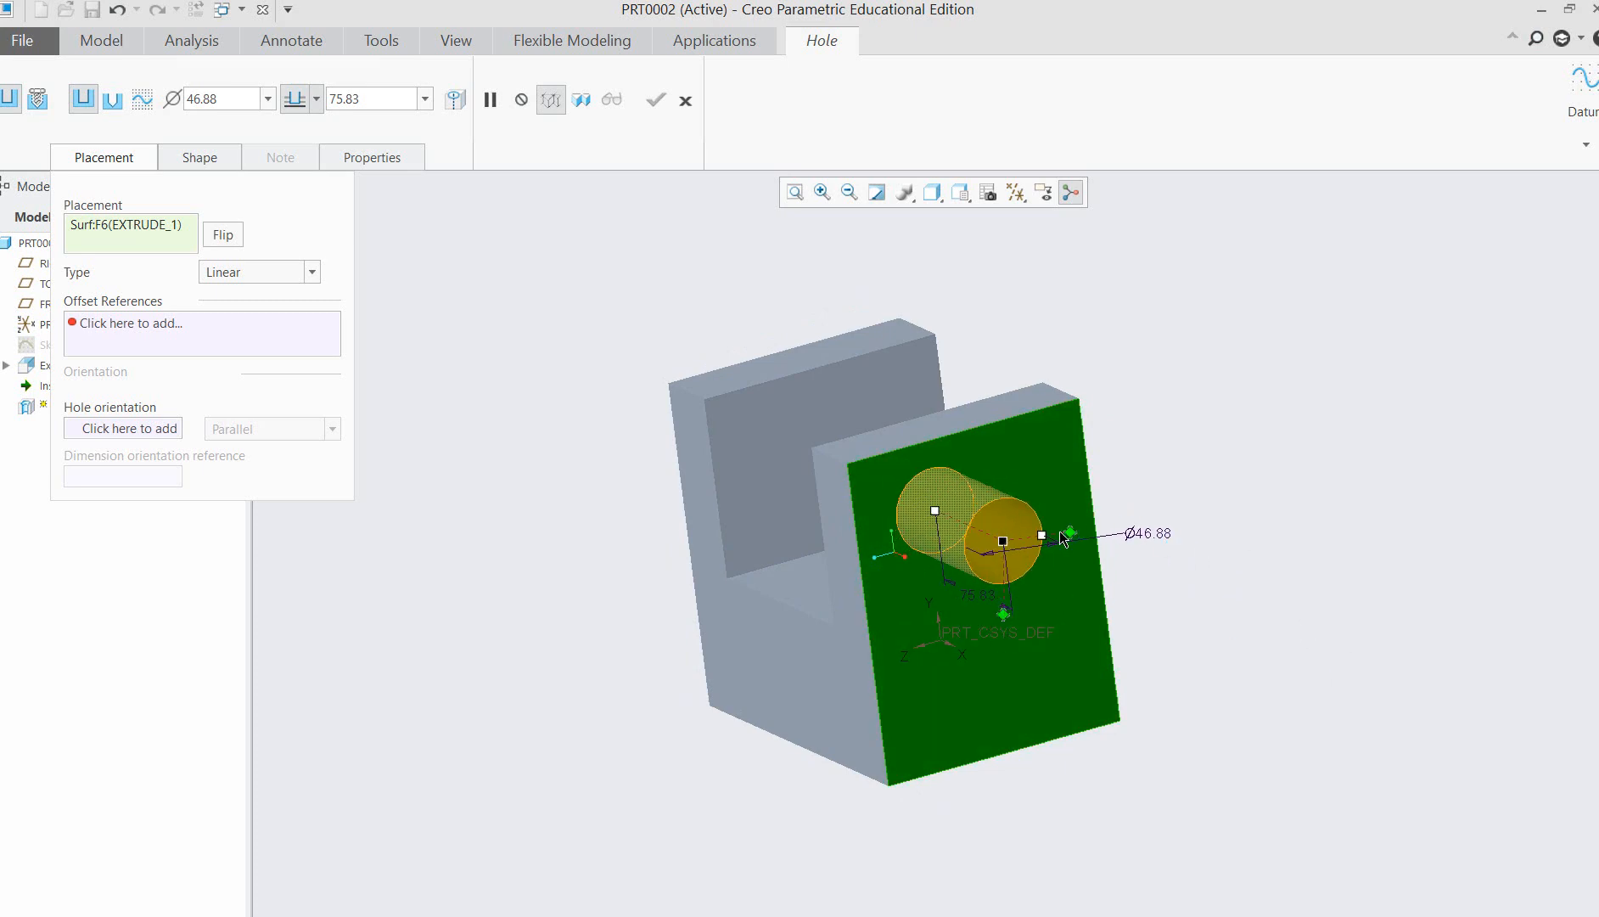
Locate the hole about 65 from the arm's top face and about 85 from its front face, and complete it.
drag(1069, 537, 977, 416)
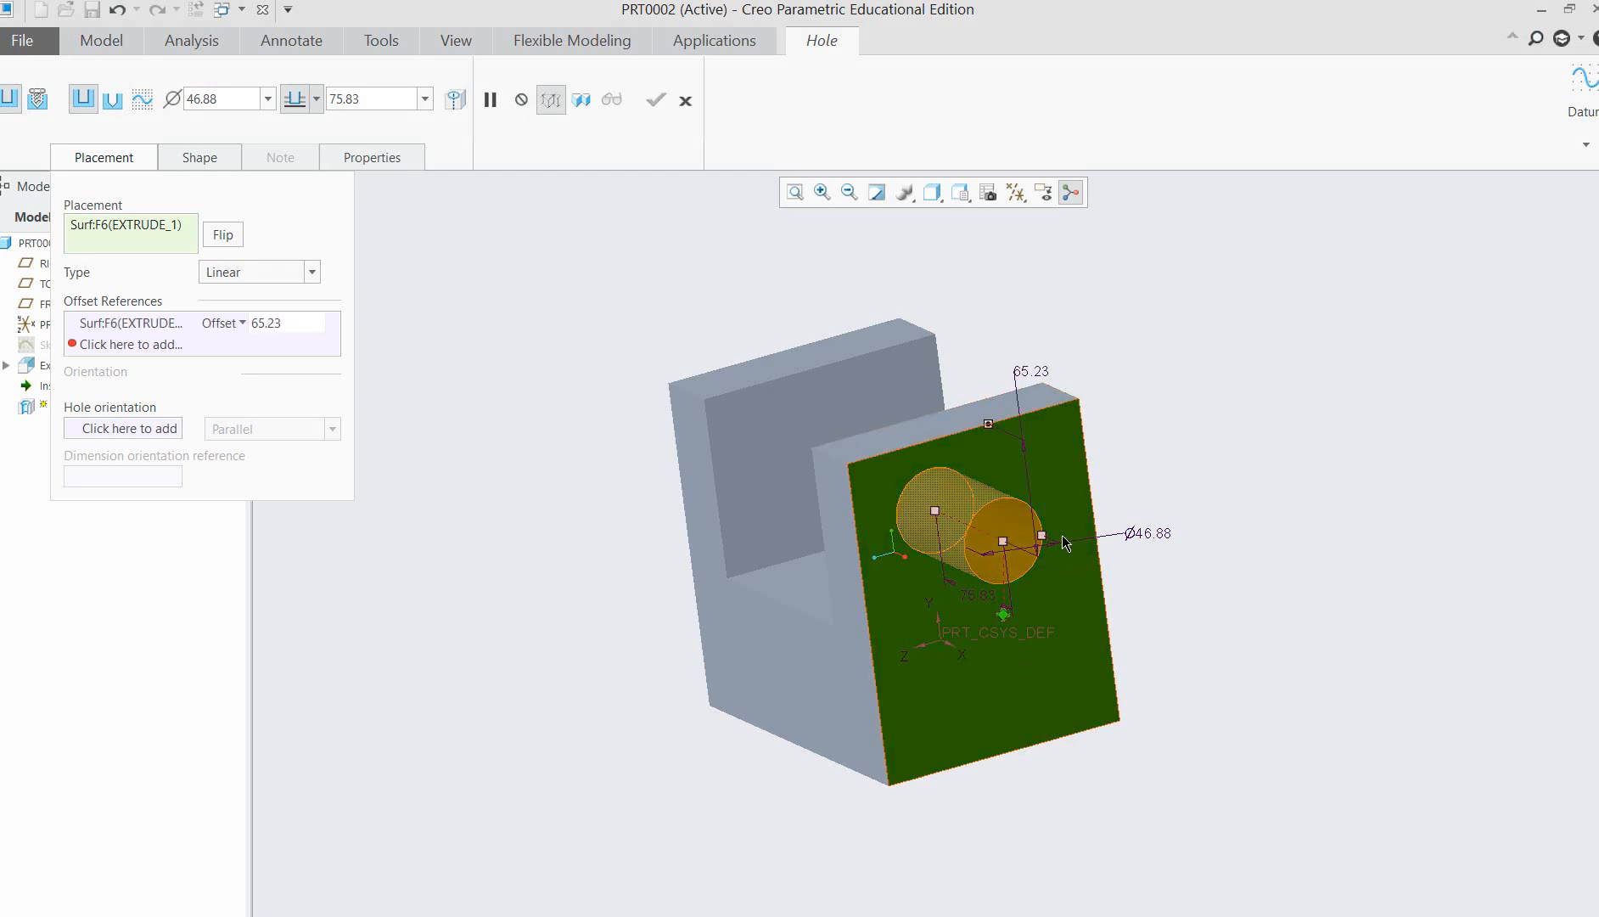
drag(996, 612, 849, 630)
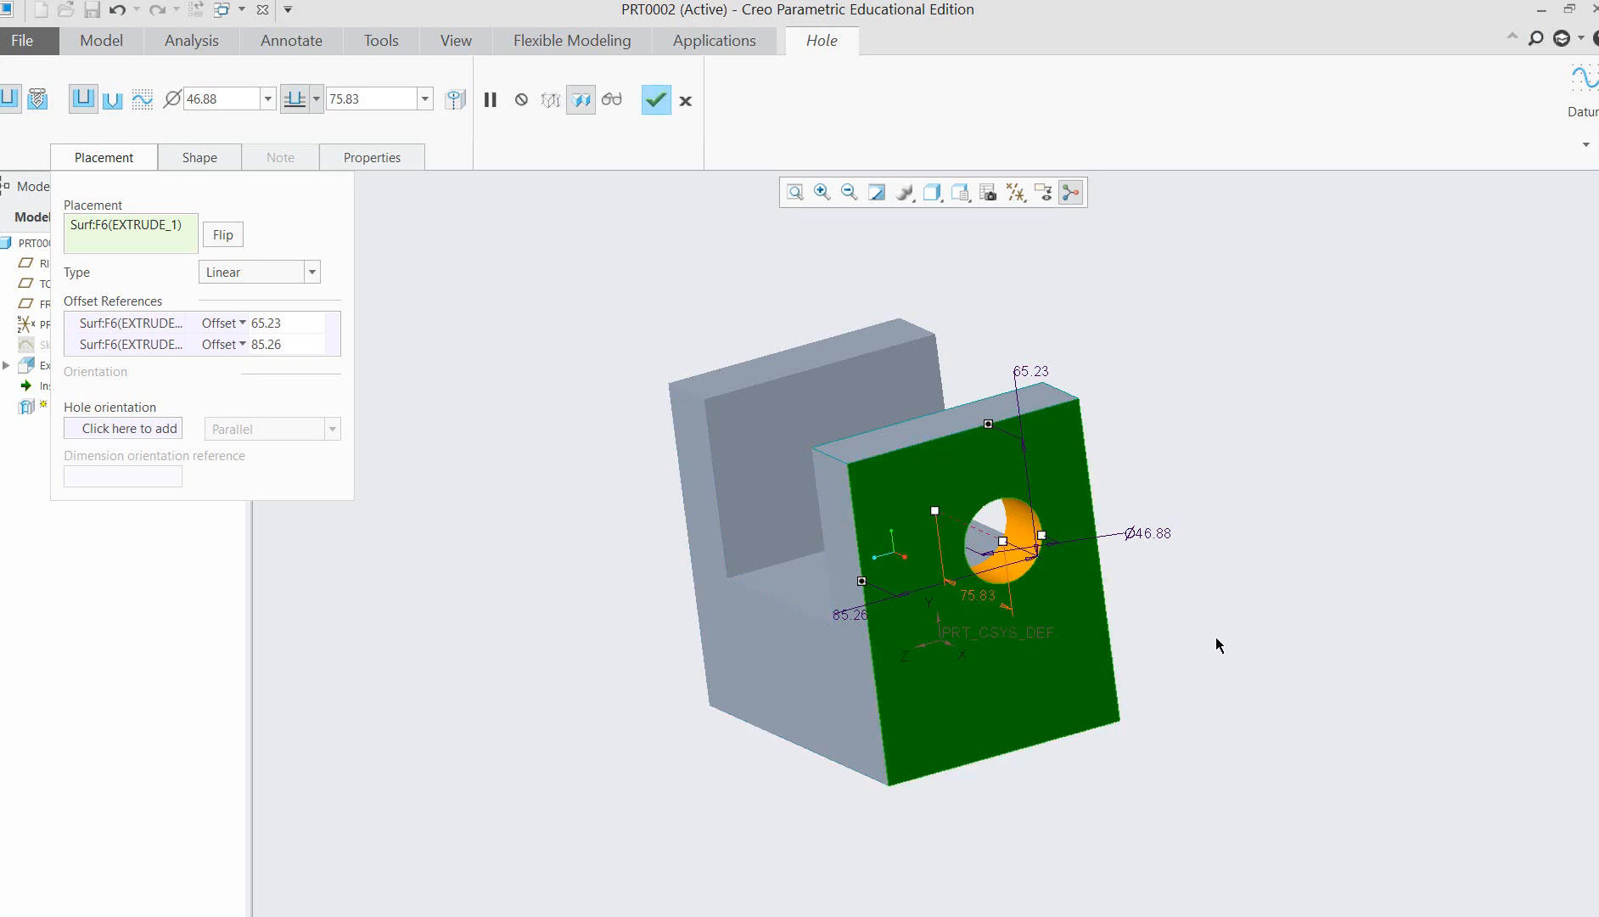
middle_drag(1215, 643, 1241, 678)
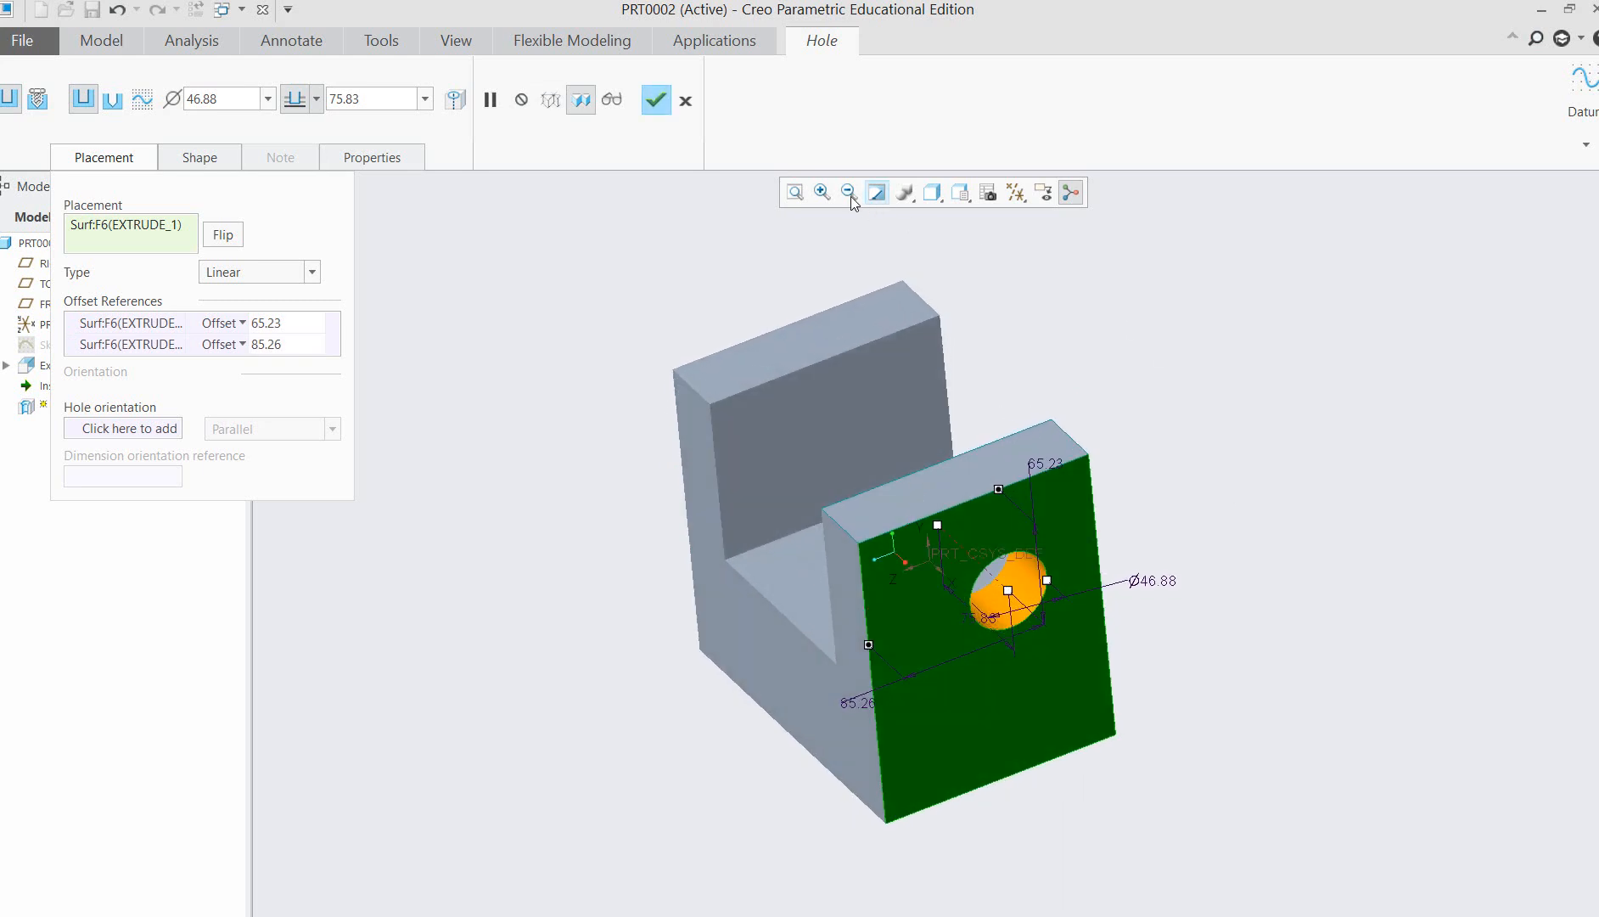
click(821, 192)
drag(803, 421, 1241, 786)
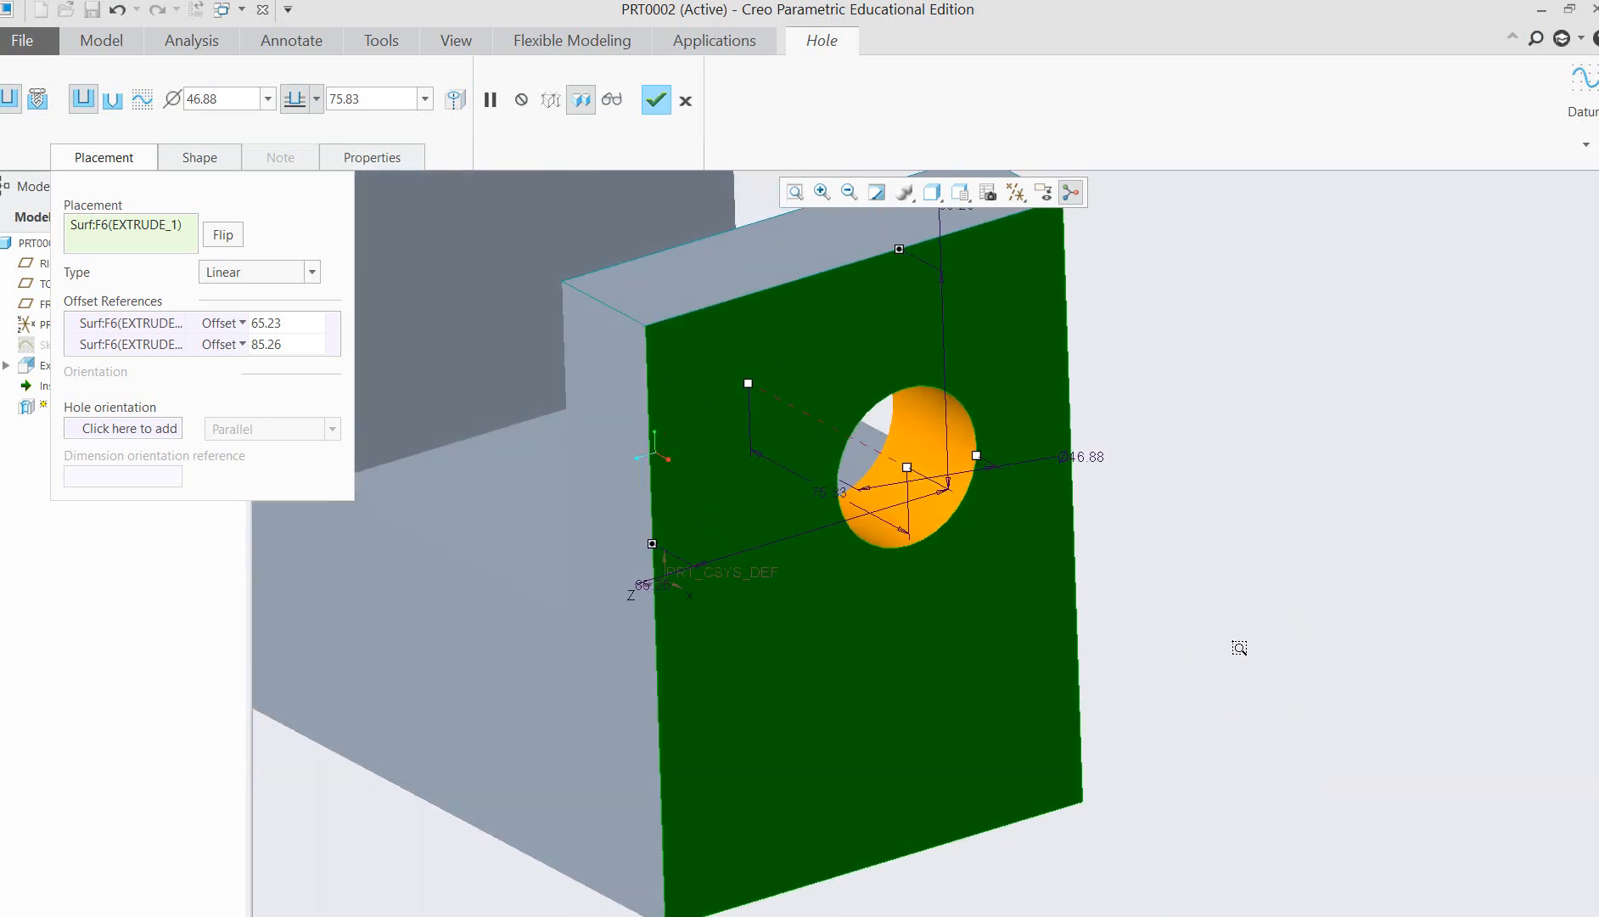
scroll(1239, 648, down, 2)
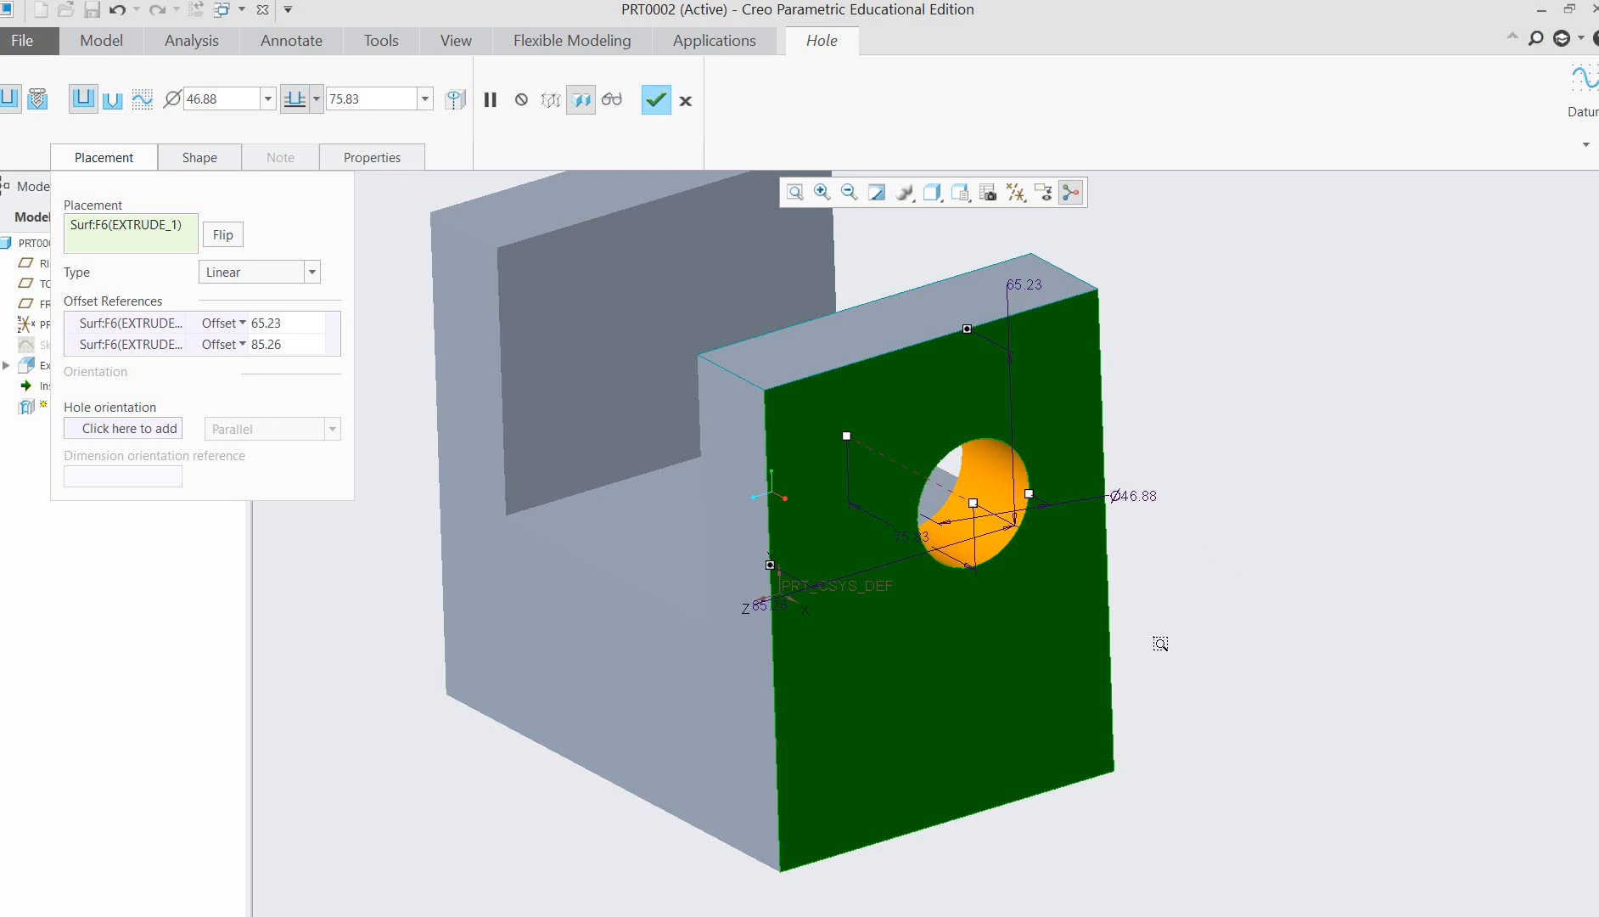
middle_click(1167, 569)
click(1131, 539)
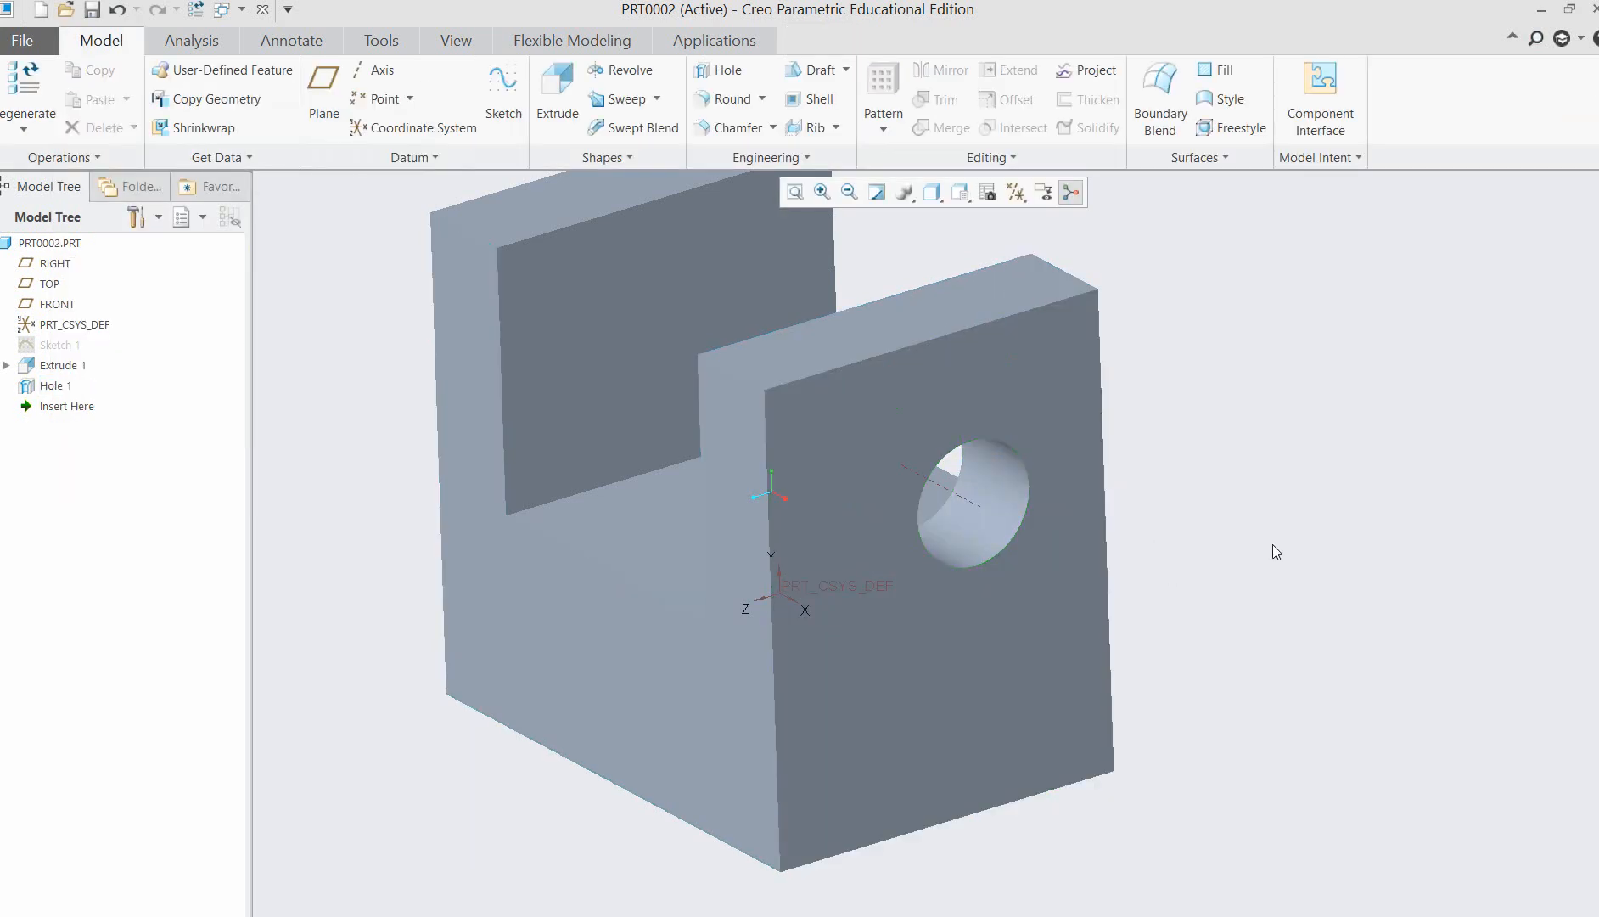
Redefine the hole so its depth goes through all, cutting both arms of the bracket.
right_click(69, 395)
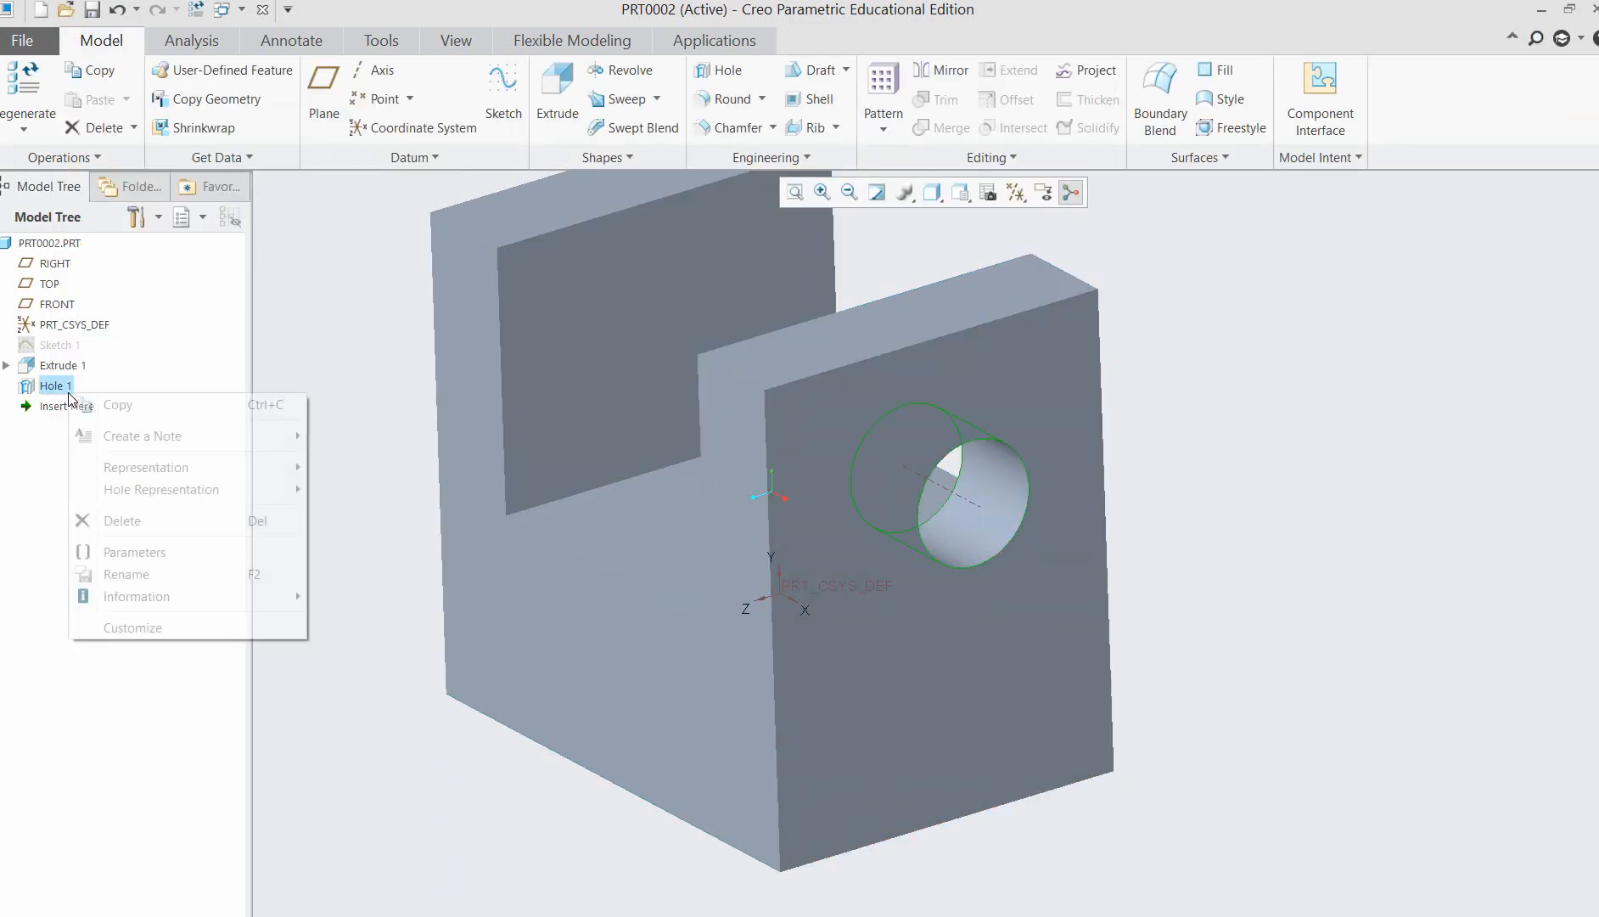
click(86, 312)
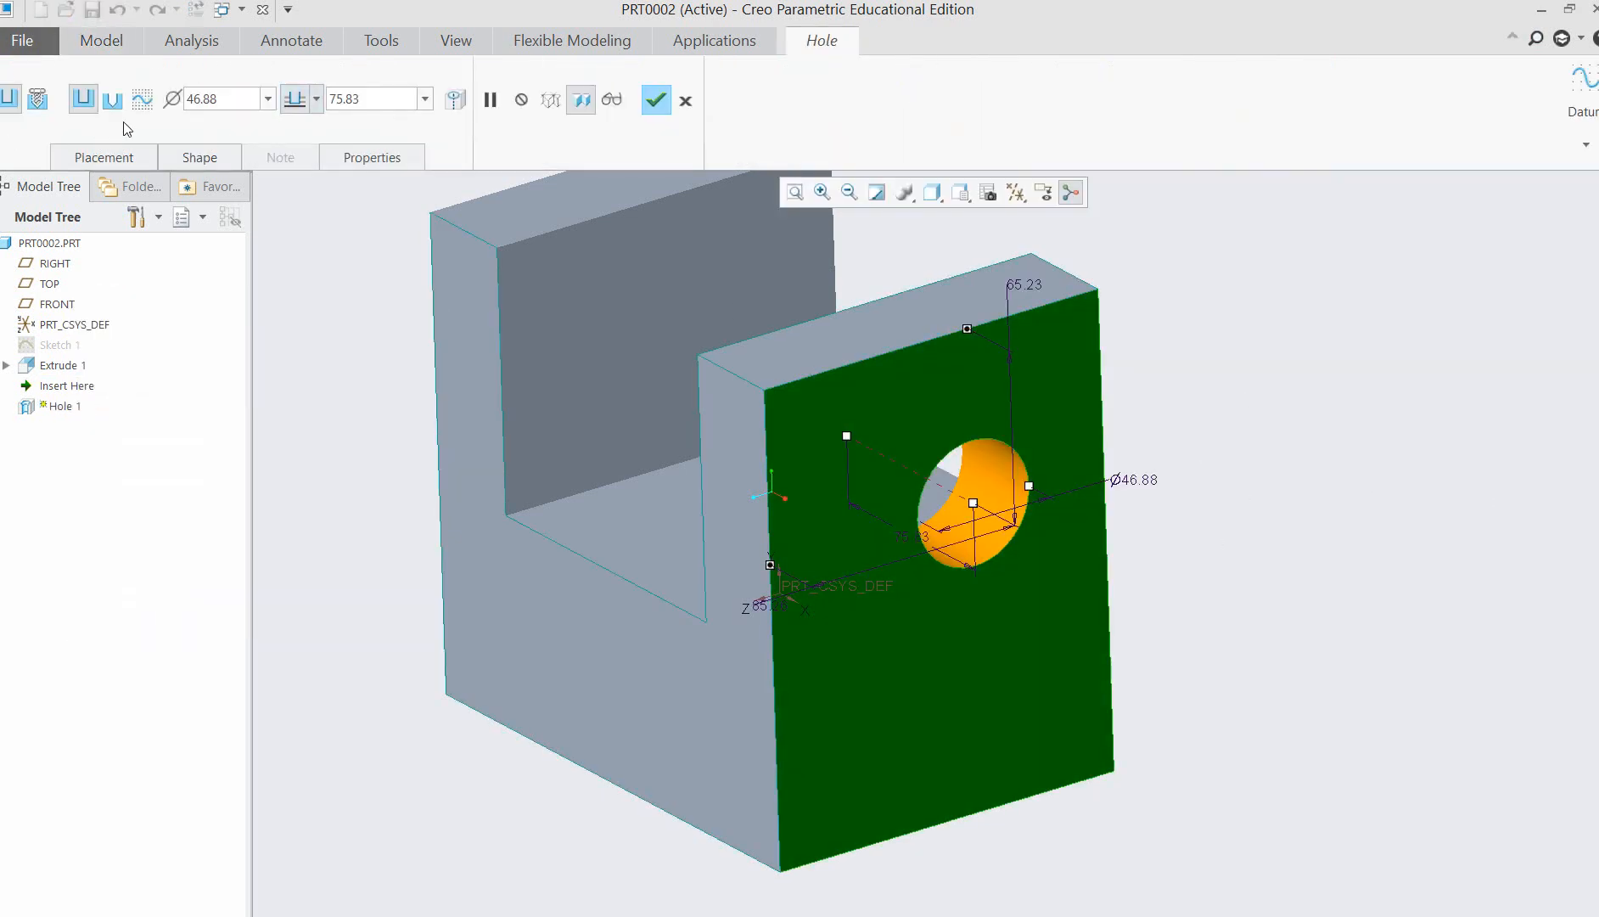
click(316, 99)
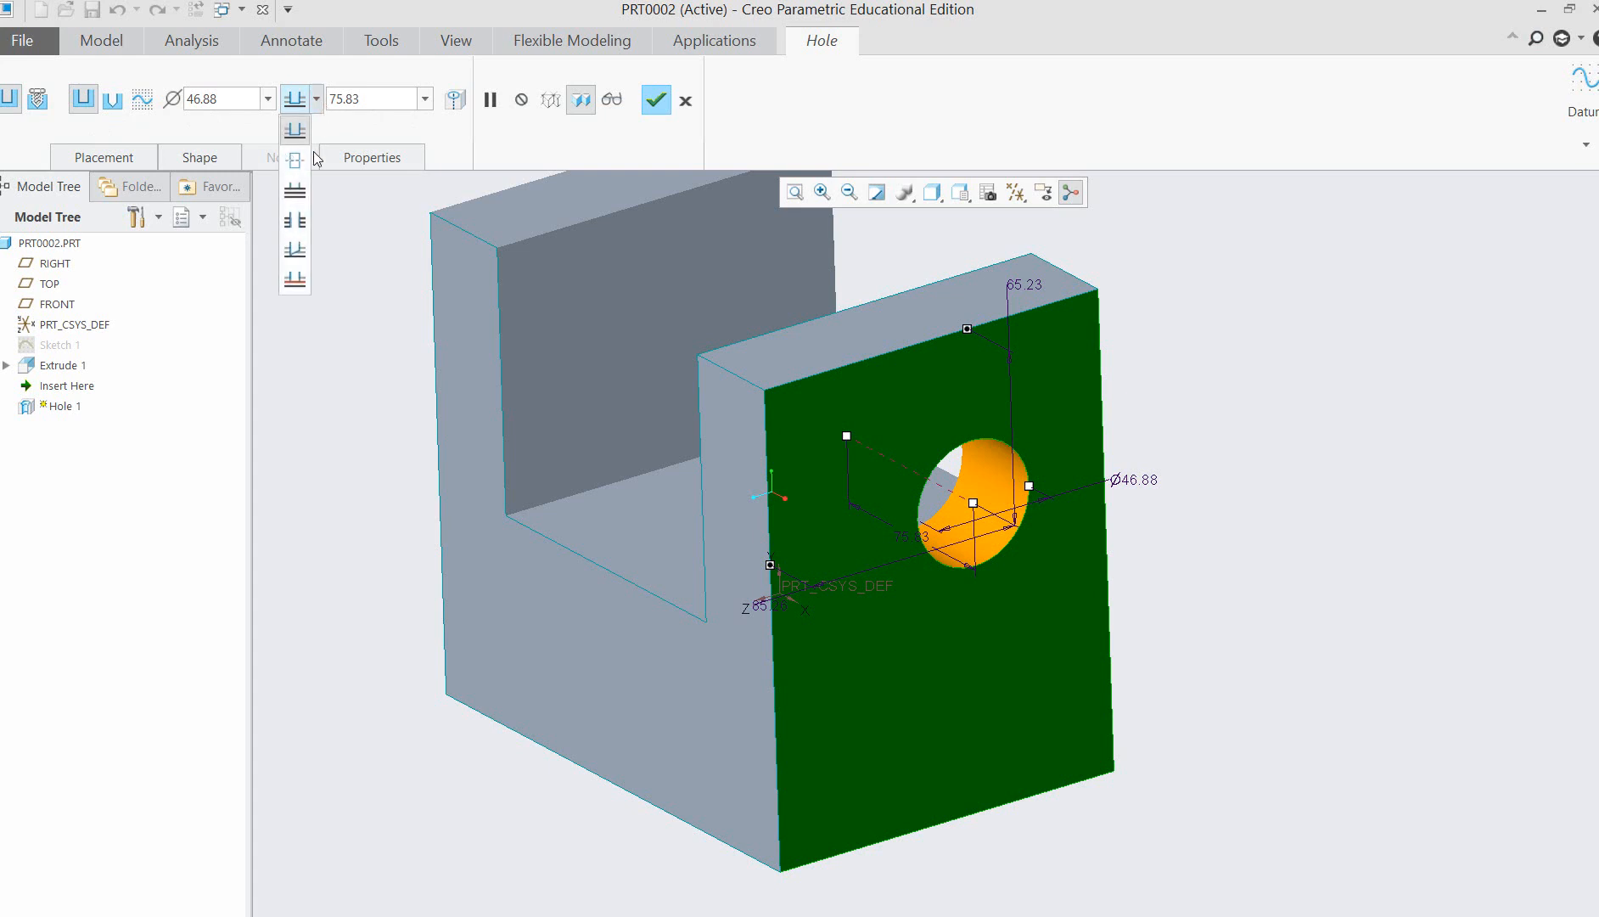
click(295, 219)
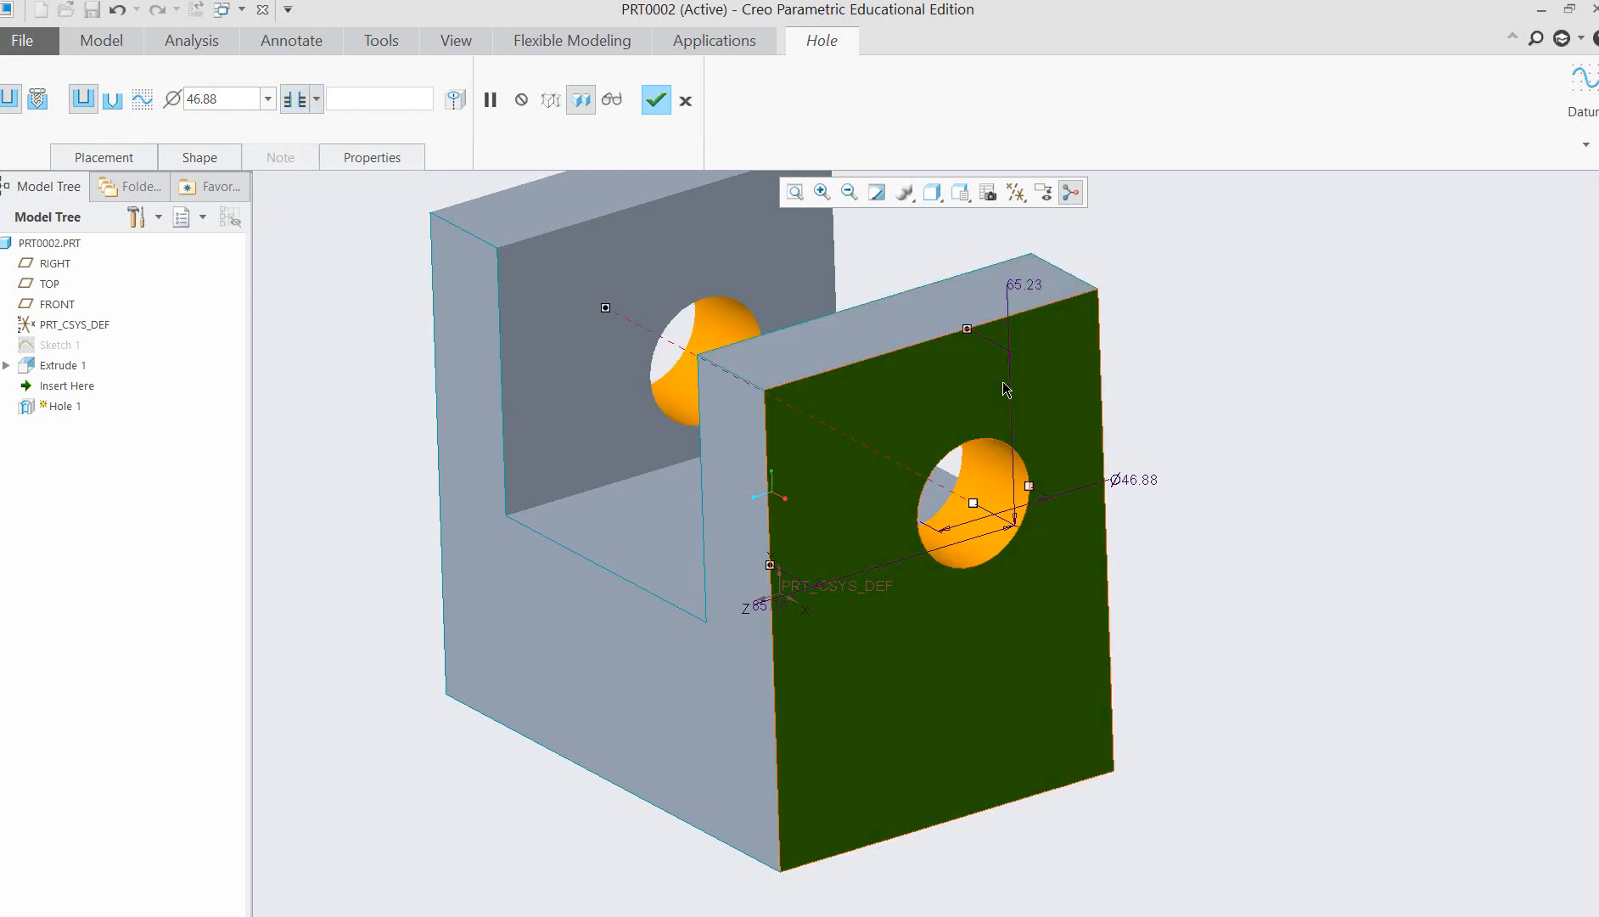
click(656, 102)
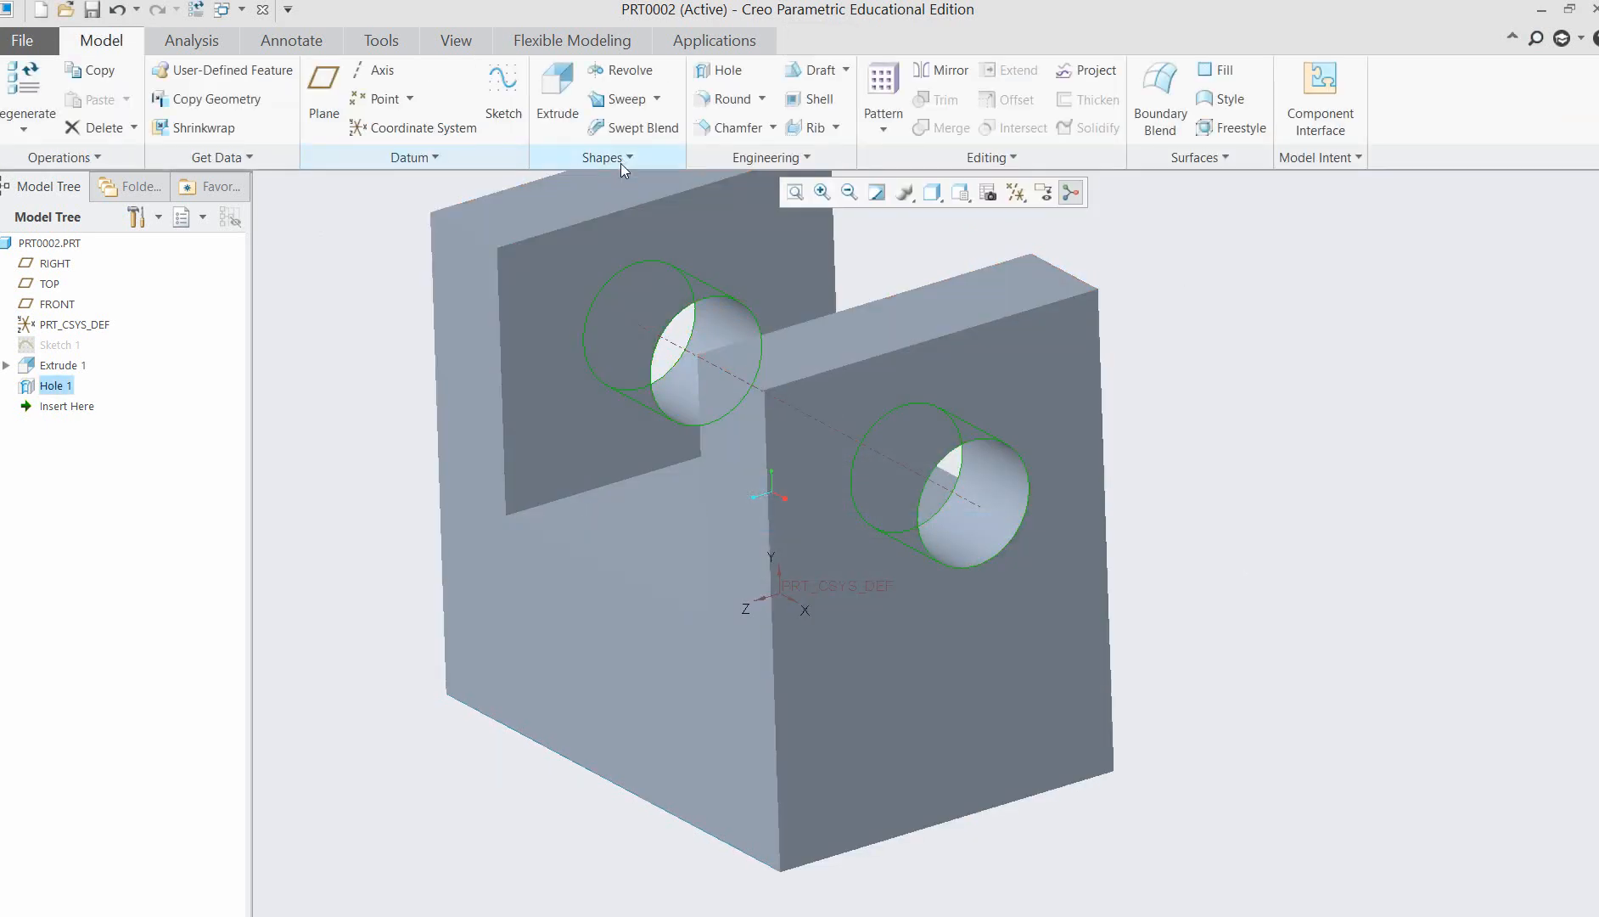
Open the part's relations and display the dimension symbols of the U-shaped extrusion and the hole.
middle_drag(1205, 582, 1264, 612)
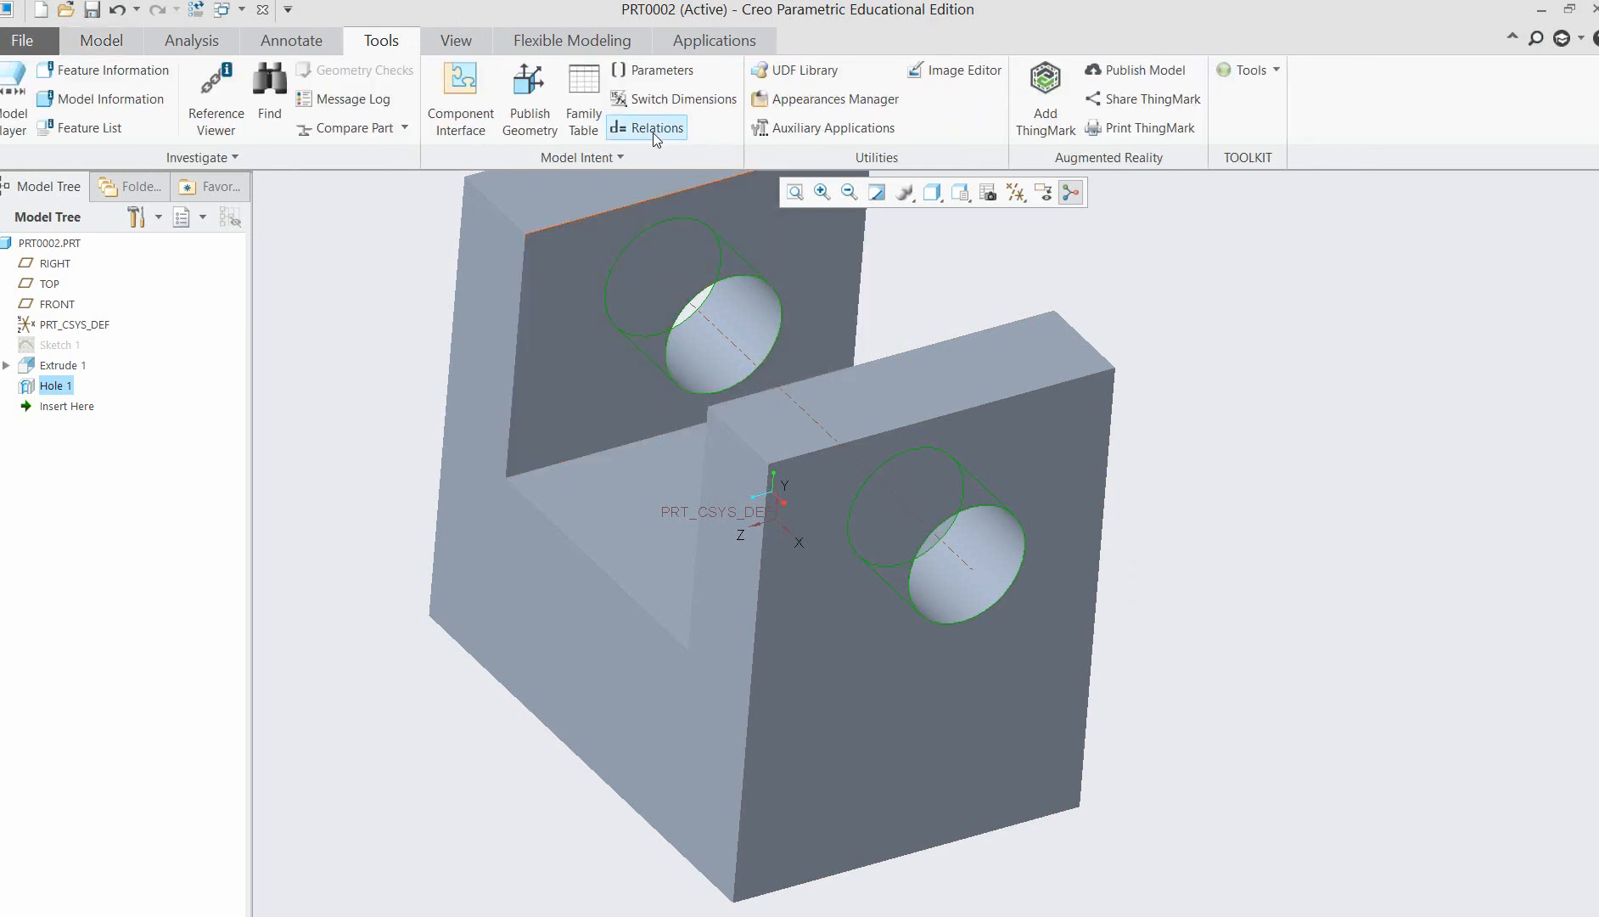
click(650, 127)
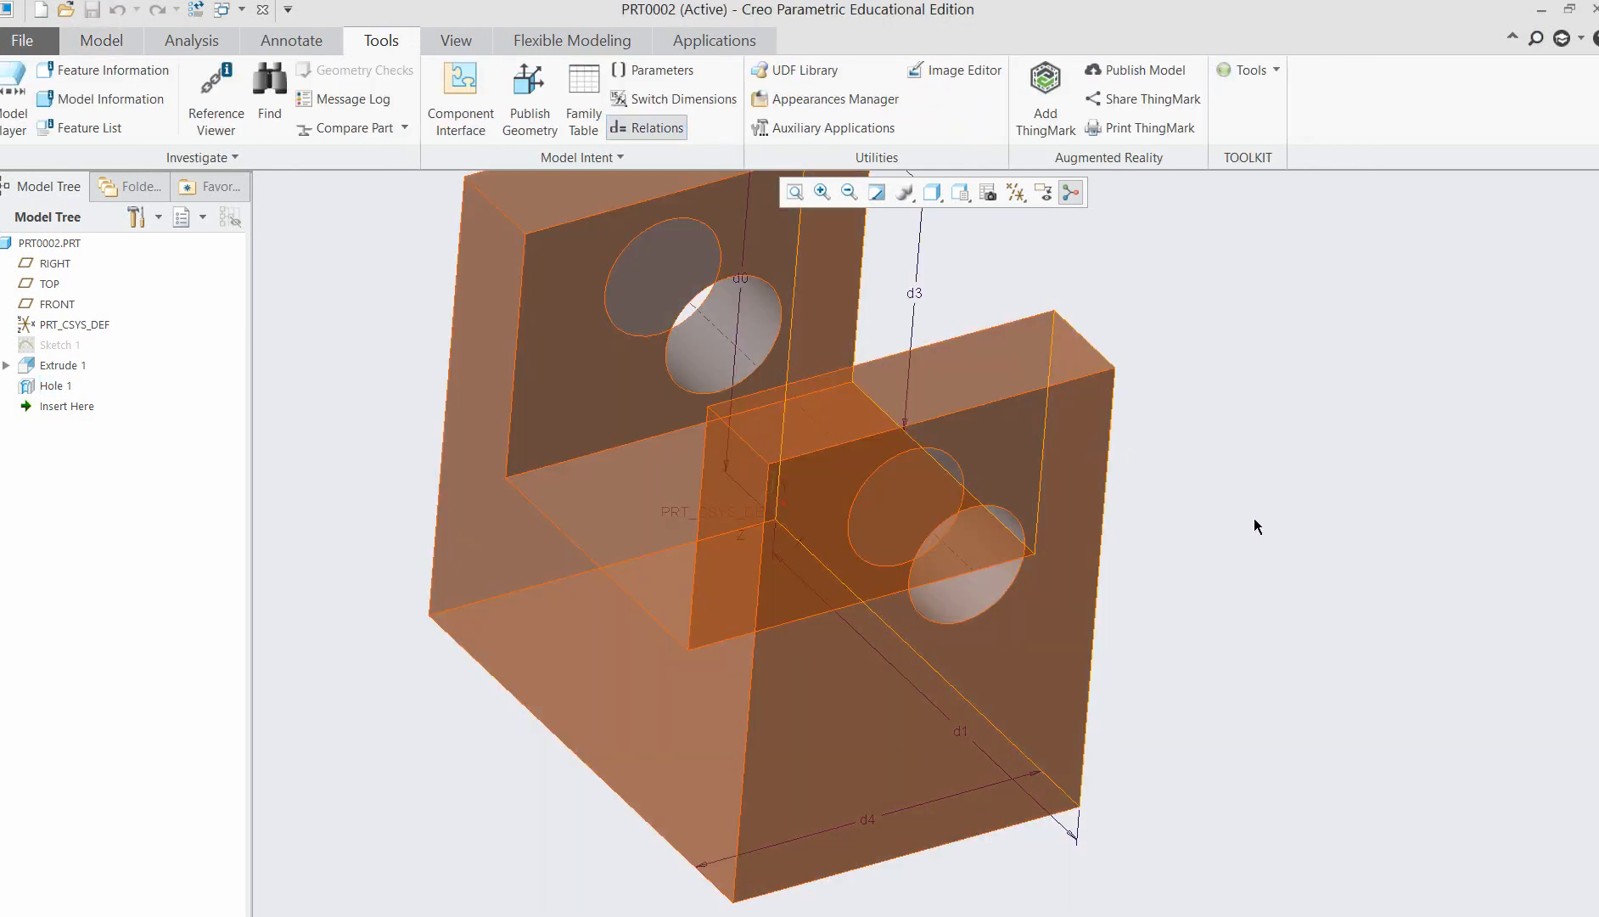
mouse_move(1365, 503)
middle_down()
mouse_move(1353, 475)
mouse_move(1373, 467)
mouse_move(1234, 500)
mouse_move(1323, 467)
middle_up()
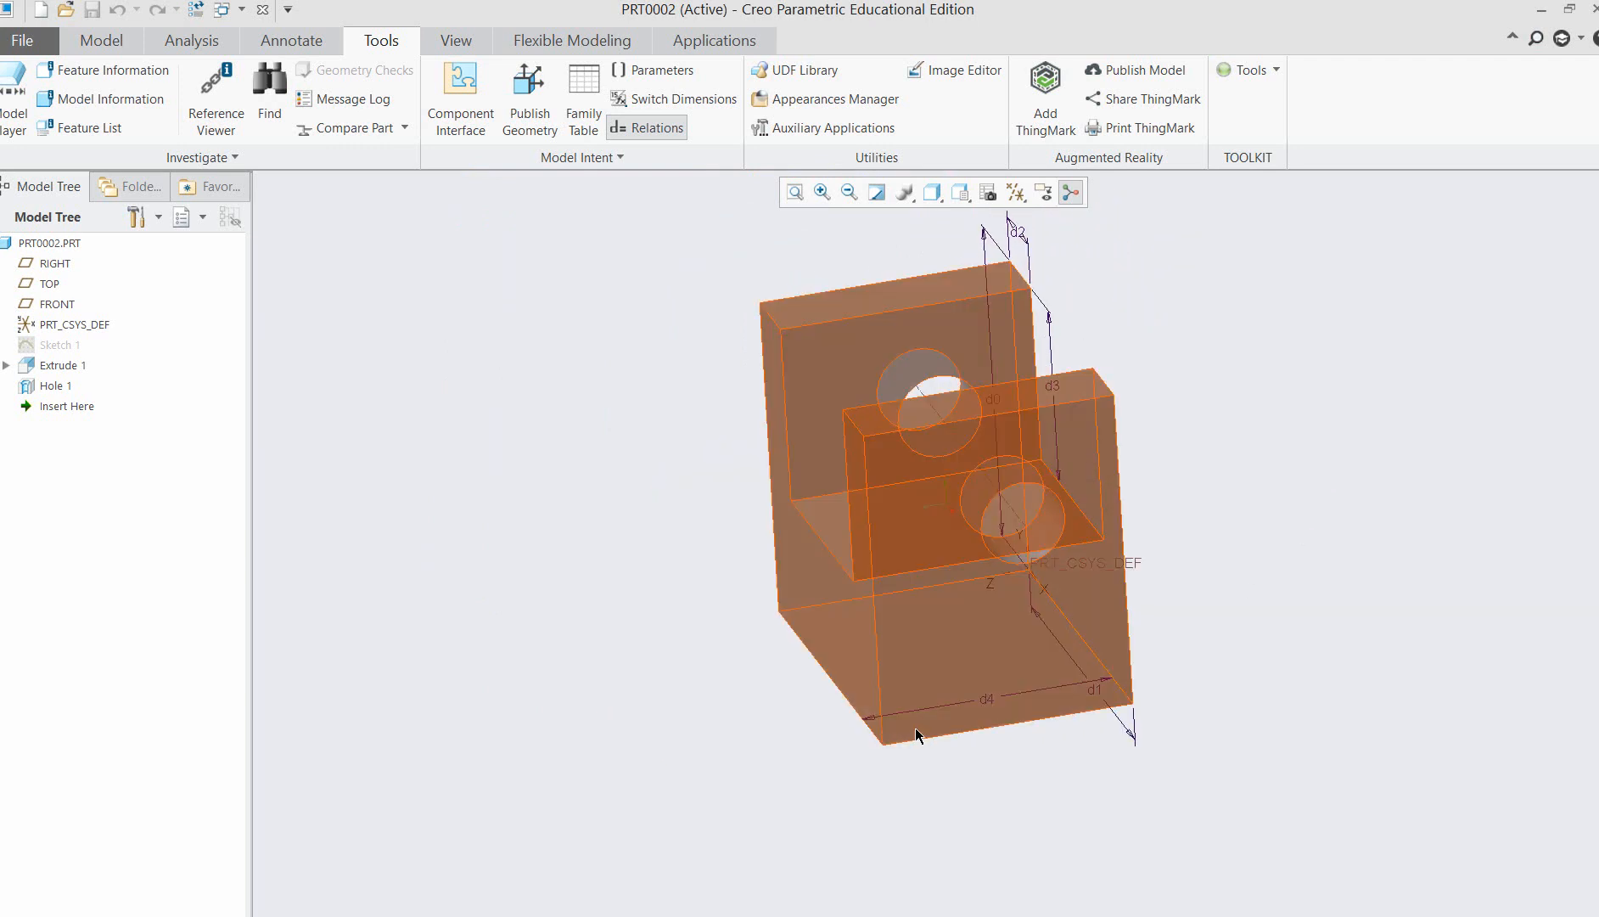
mouse_move(1267, 581)
middle_down()
mouse_move(1292, 557)
mouse_move(1293, 601)
middle_up()
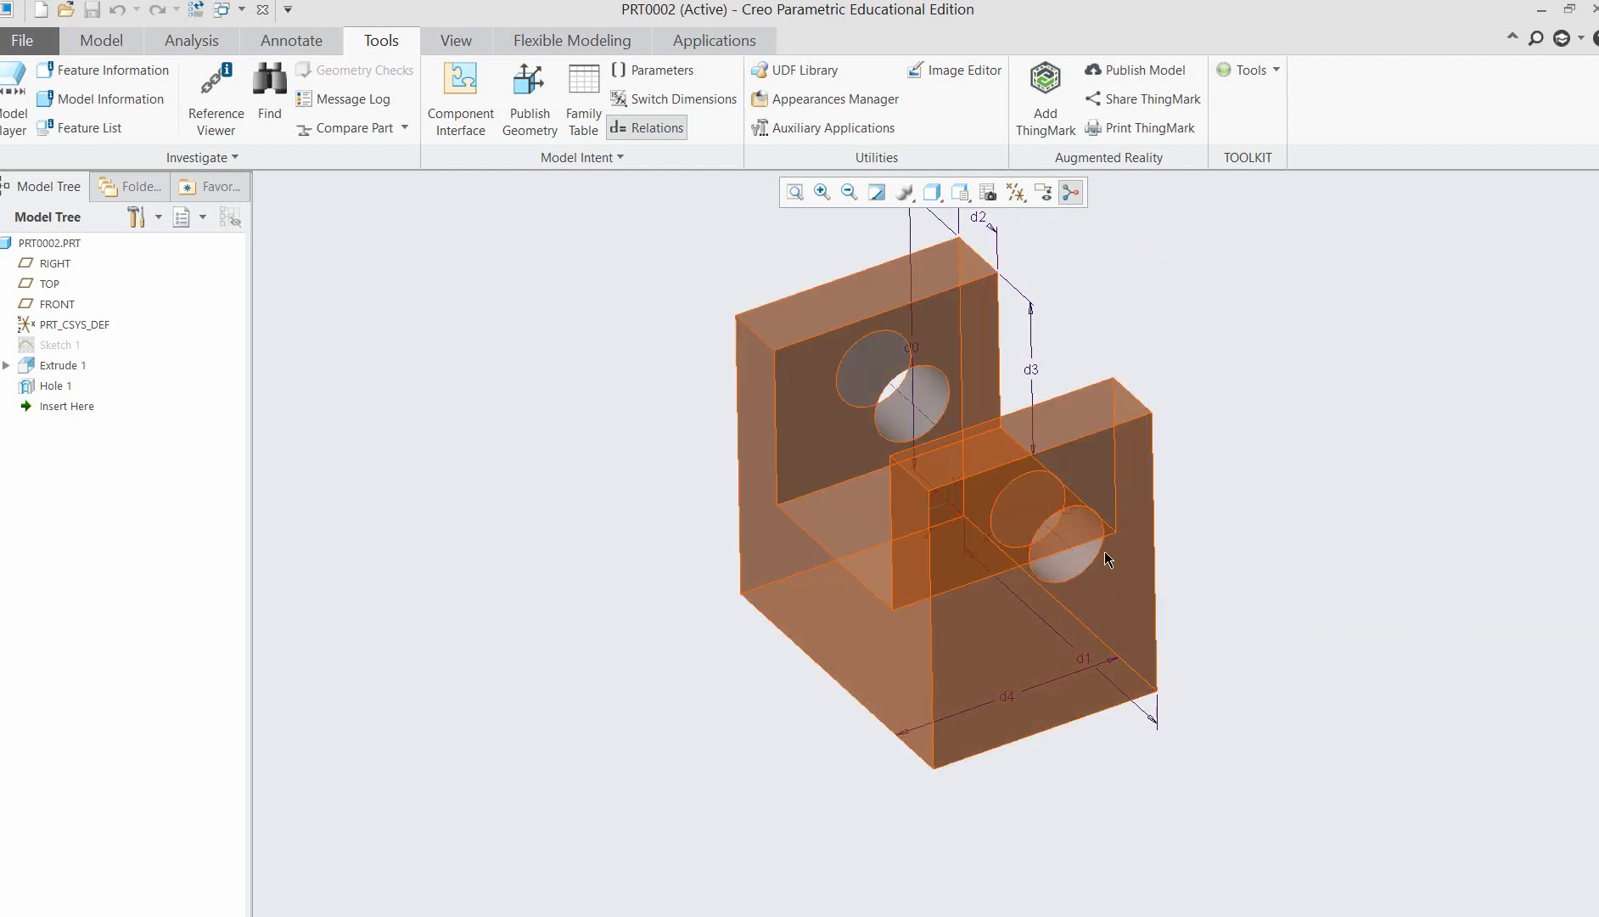
mouse_move(1215, 575)
middle_down()
mouse_move(1197, 520)
mouse_move(1167, 546)
mouse_move(1202, 578)
middle_up()
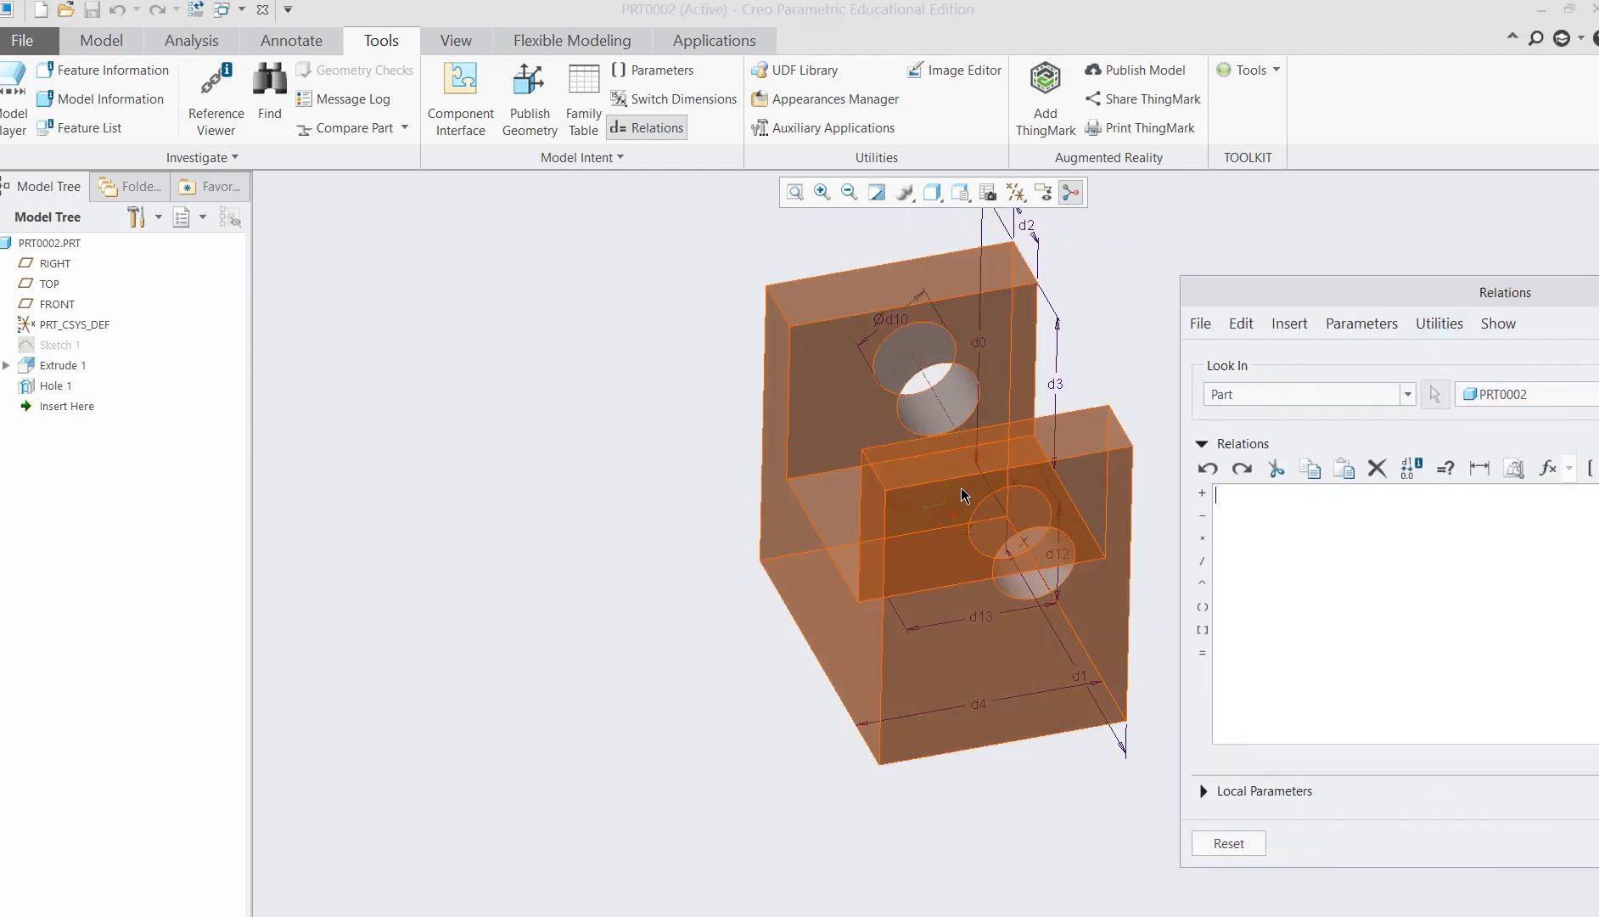
scroll(686, 506, down, 1)
scroll(687, 506, up, 2)
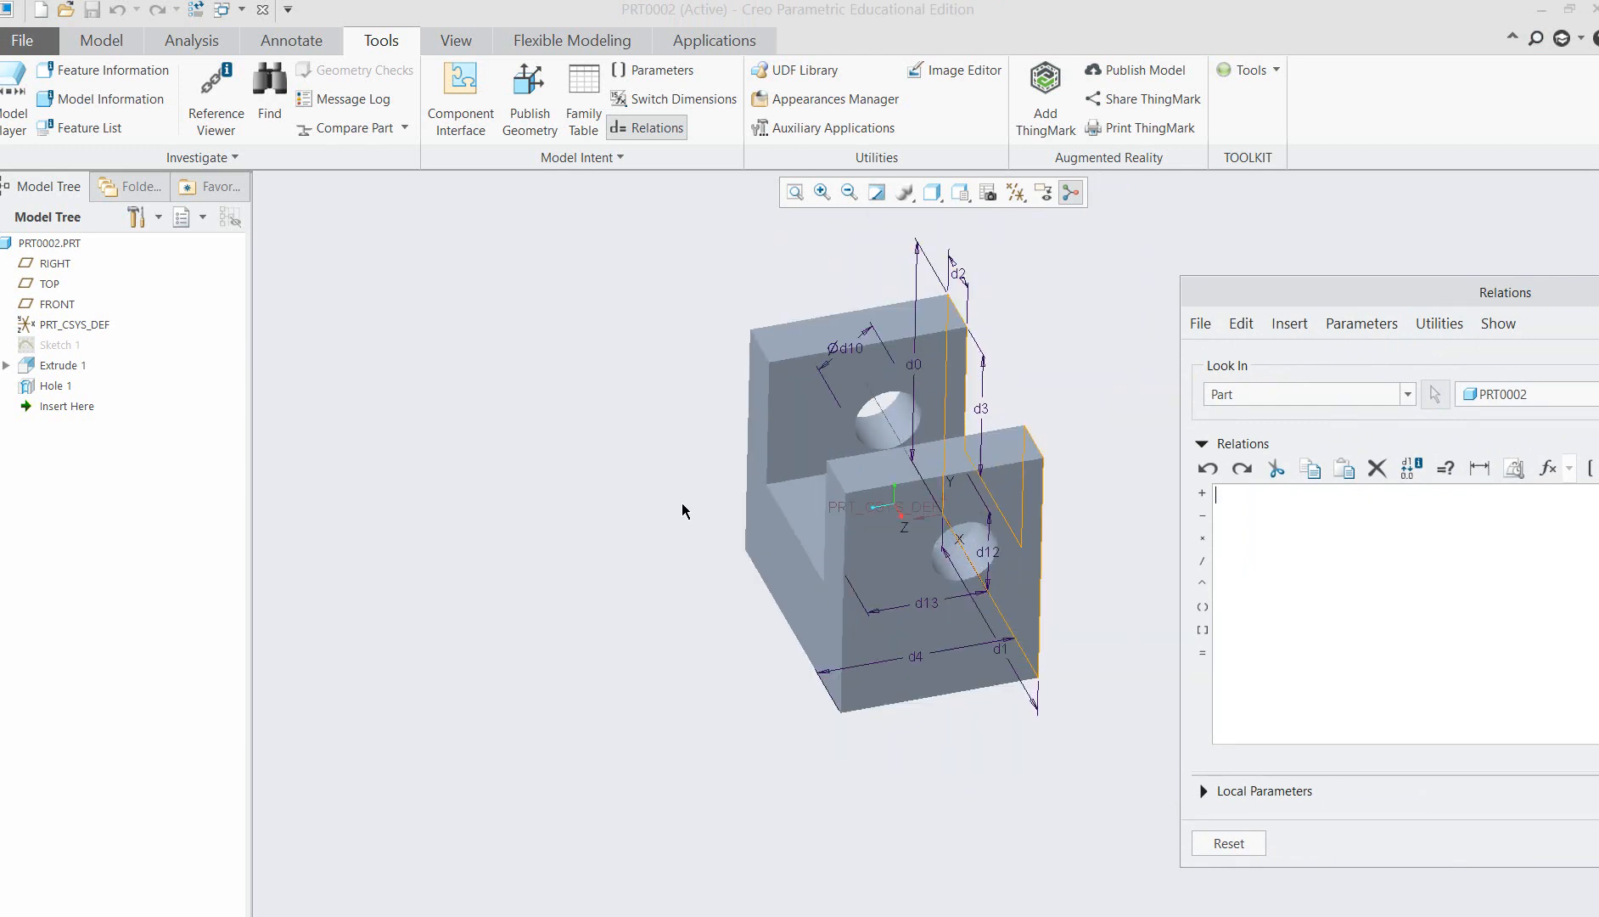
middle_drag(671, 491, 361, 464)
drag(1442, 290, 1127, 257)
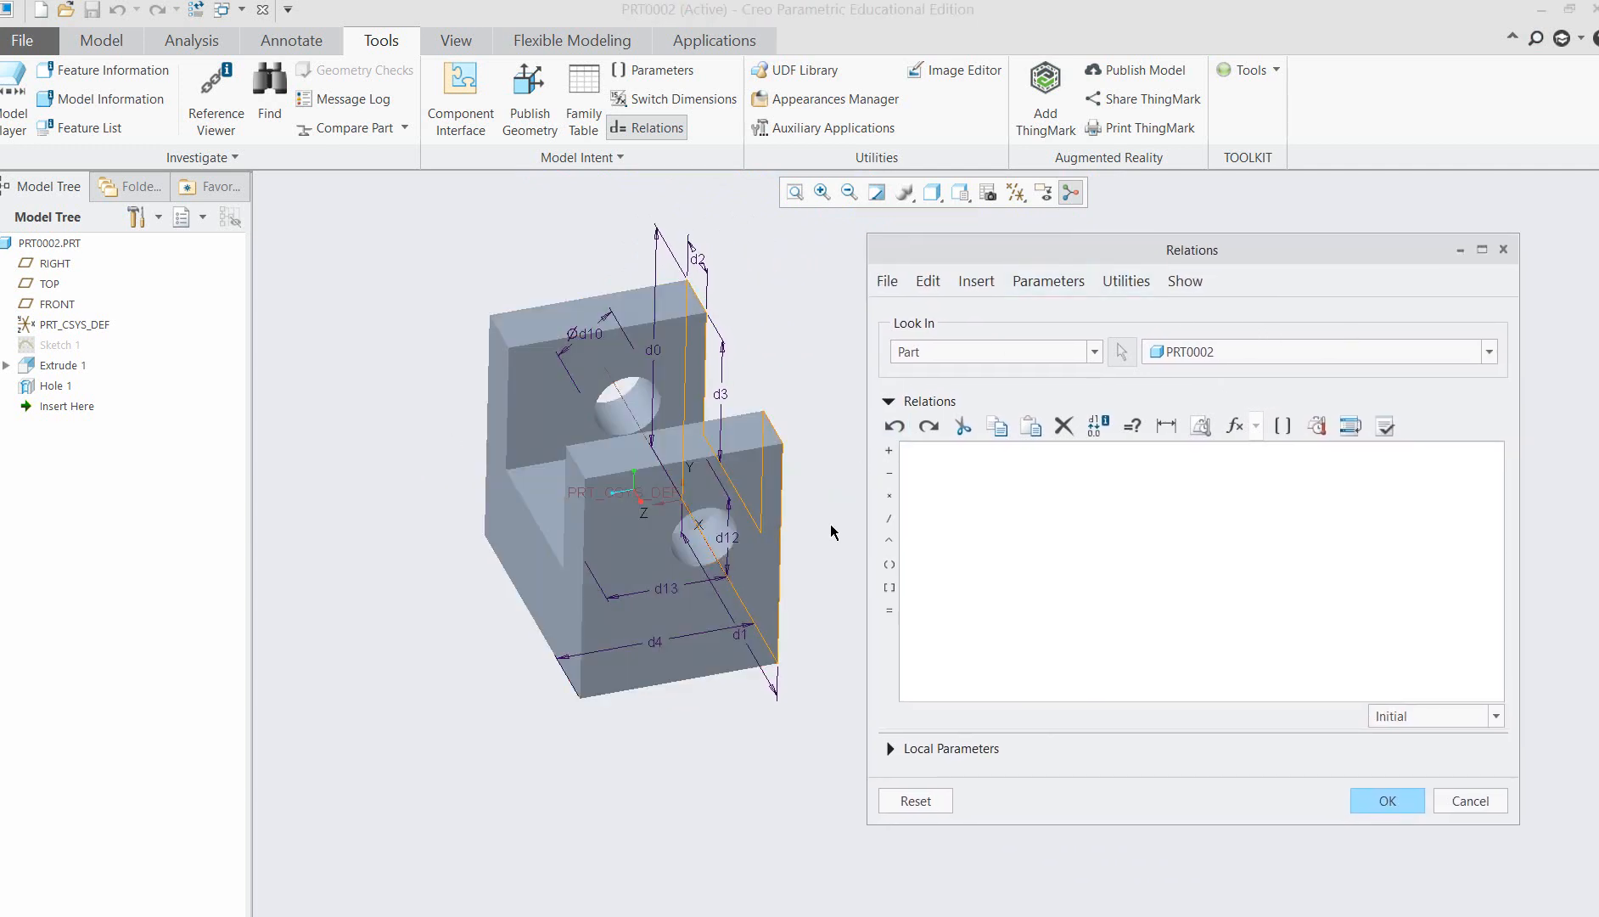
Add the relation d13=0.5*d4 to centre the hole across the arm's depth and regenerate the part.
click(659, 588)
click(945, 452)
click(656, 643)
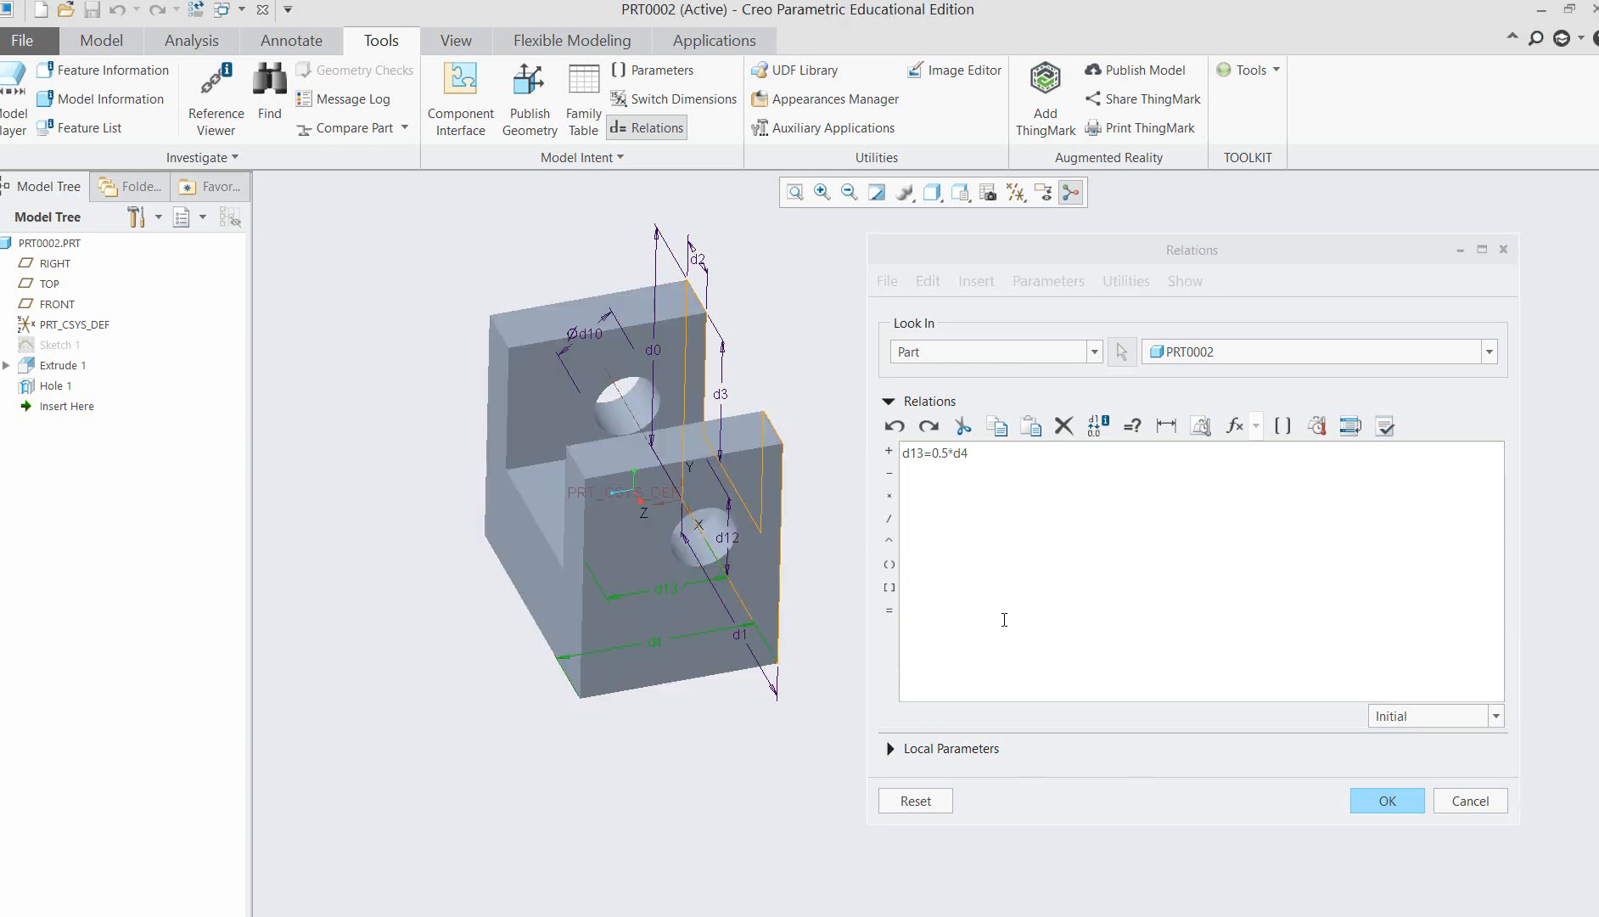
click(1386, 803)
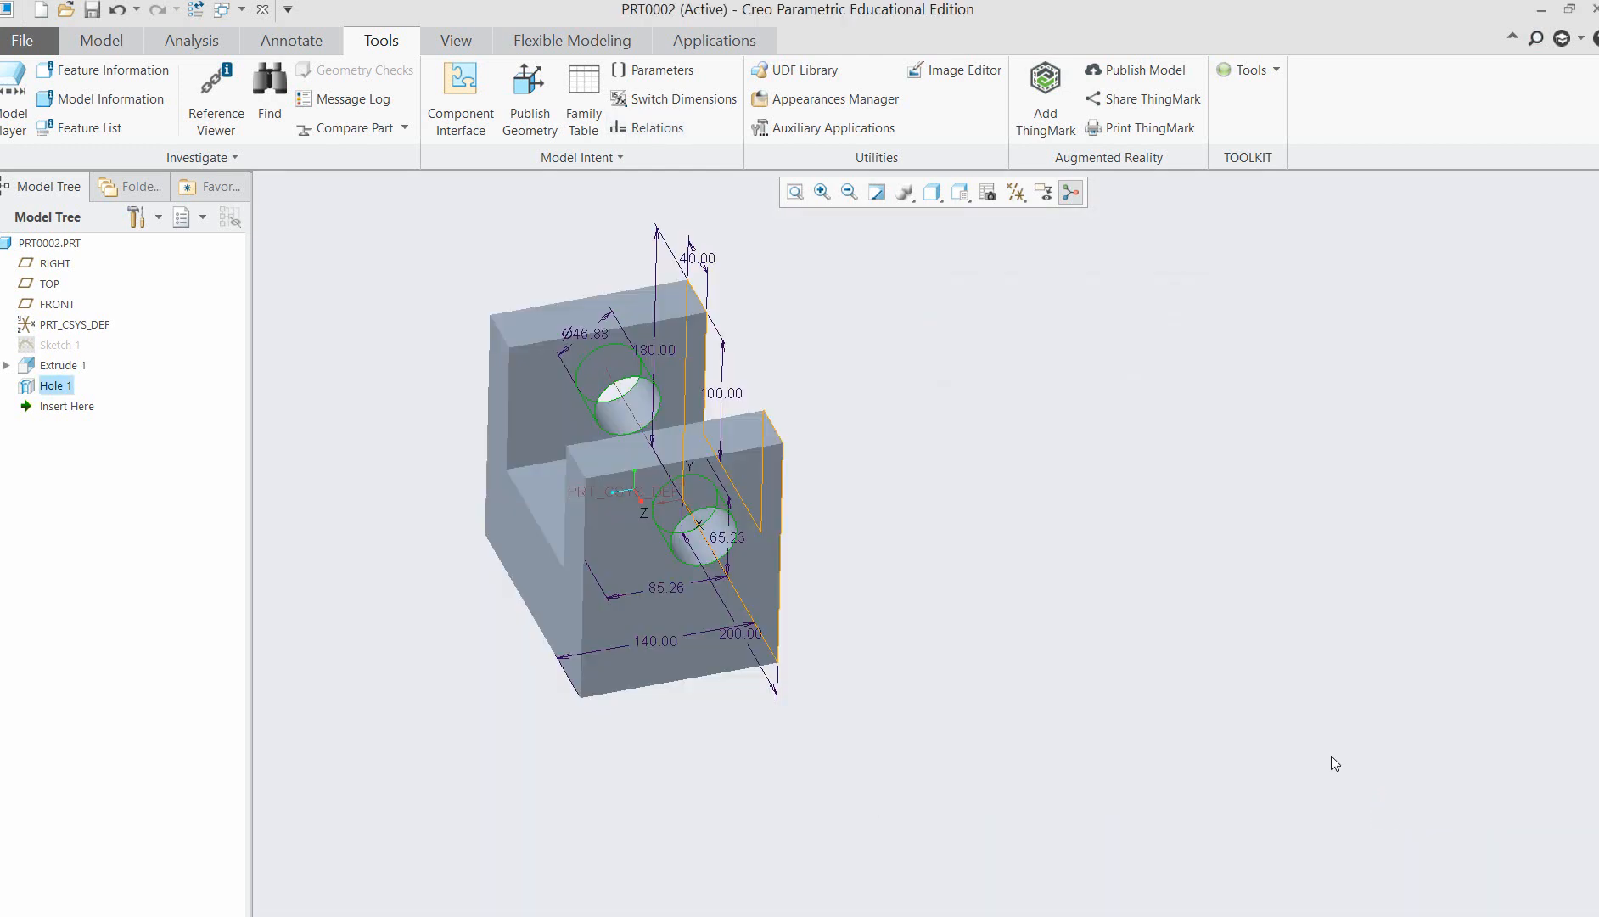
click(990, 462)
key(ctrl+g)
mouse_move(1108, 411)
middle_down()
mouse_move(1064, 407)
mouse_move(1057, 560)
mouse_move(1221, 510)
mouse_move(1221, 468)
mouse_move(1103, 474)
mouse_move(1147, 437)
mouse_move(1103, 507)
mouse_move(1169, 498)
mouse_move(1154, 492)
middle_up()
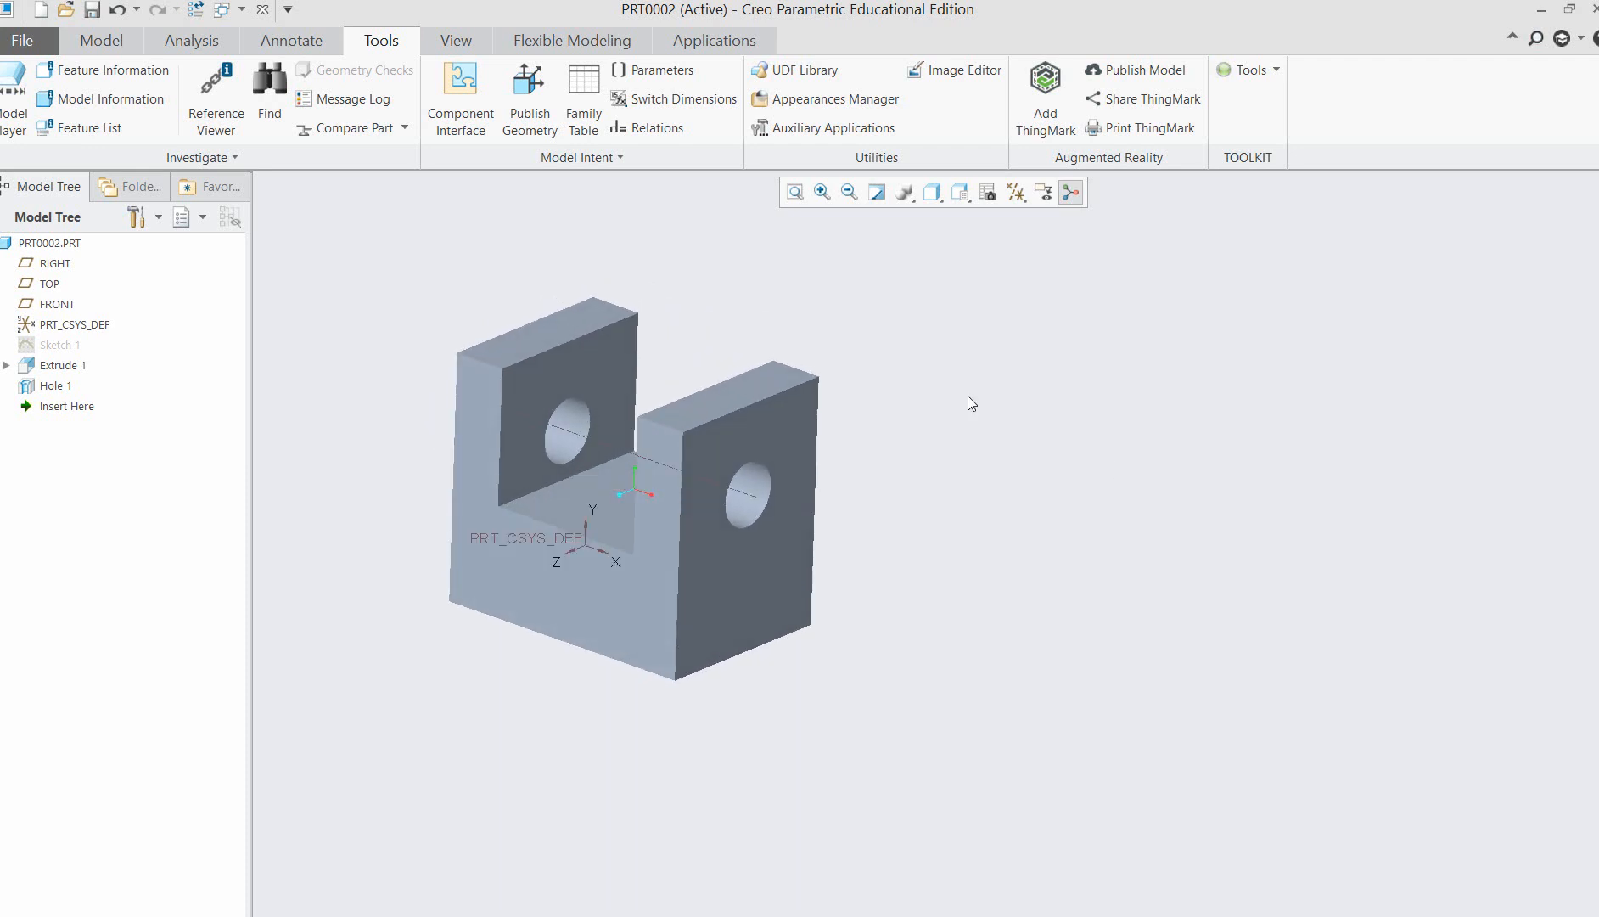
Inspect the regenerated bracket up close and compare it with the reference picture in Word.
click(821, 192)
drag(398, 259, 996, 754)
middle_drag(1246, 500, 1267, 446)
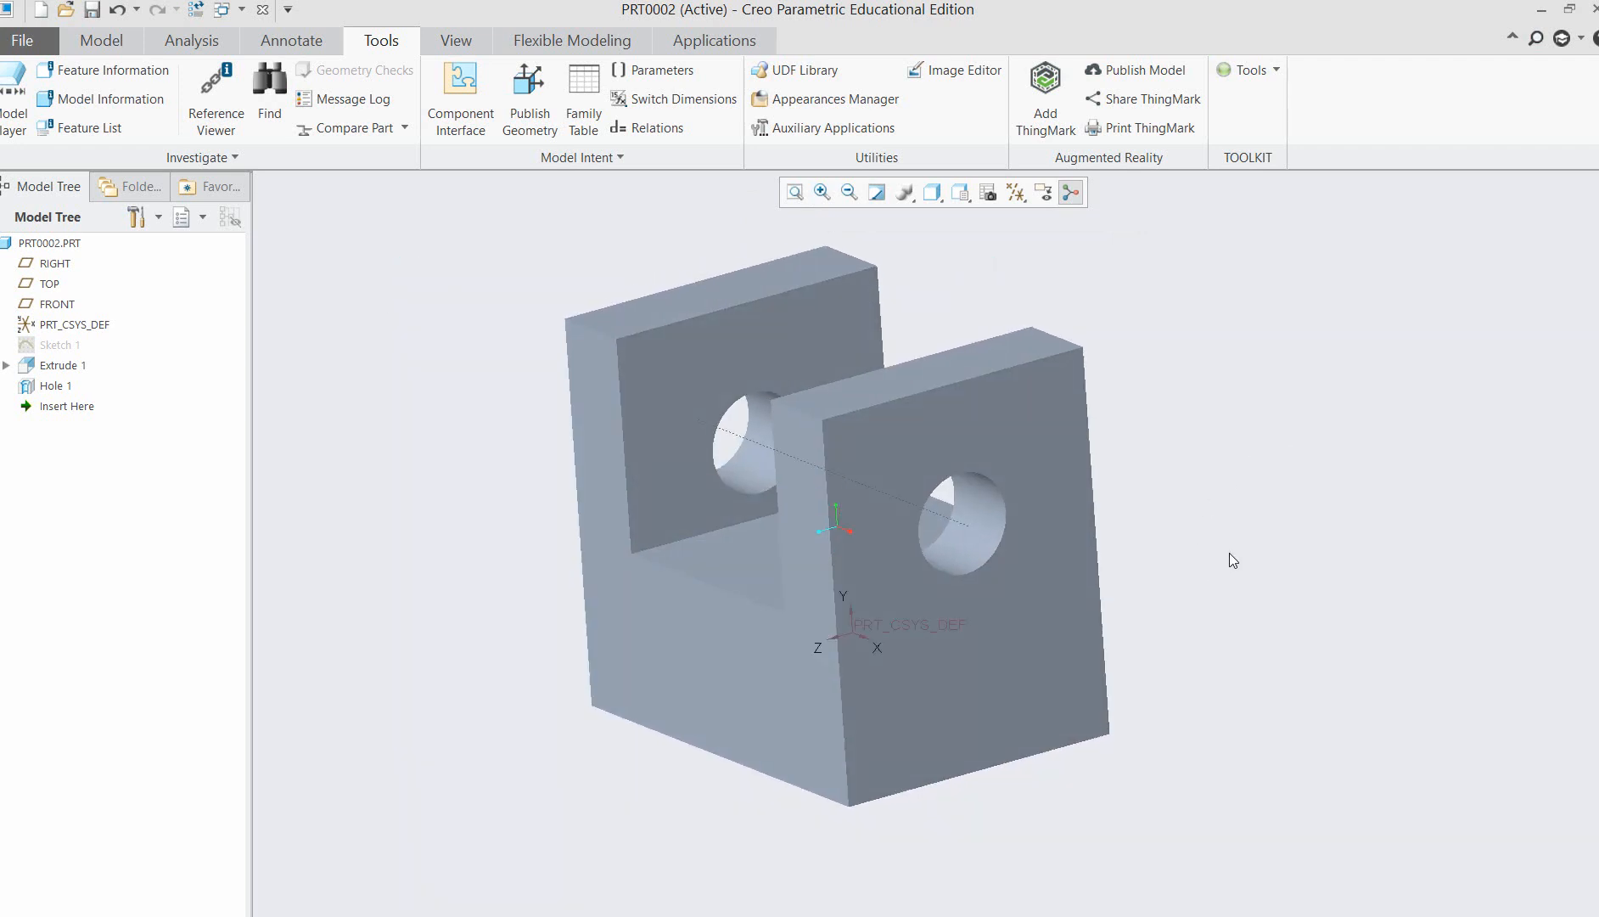
click(475, 916)
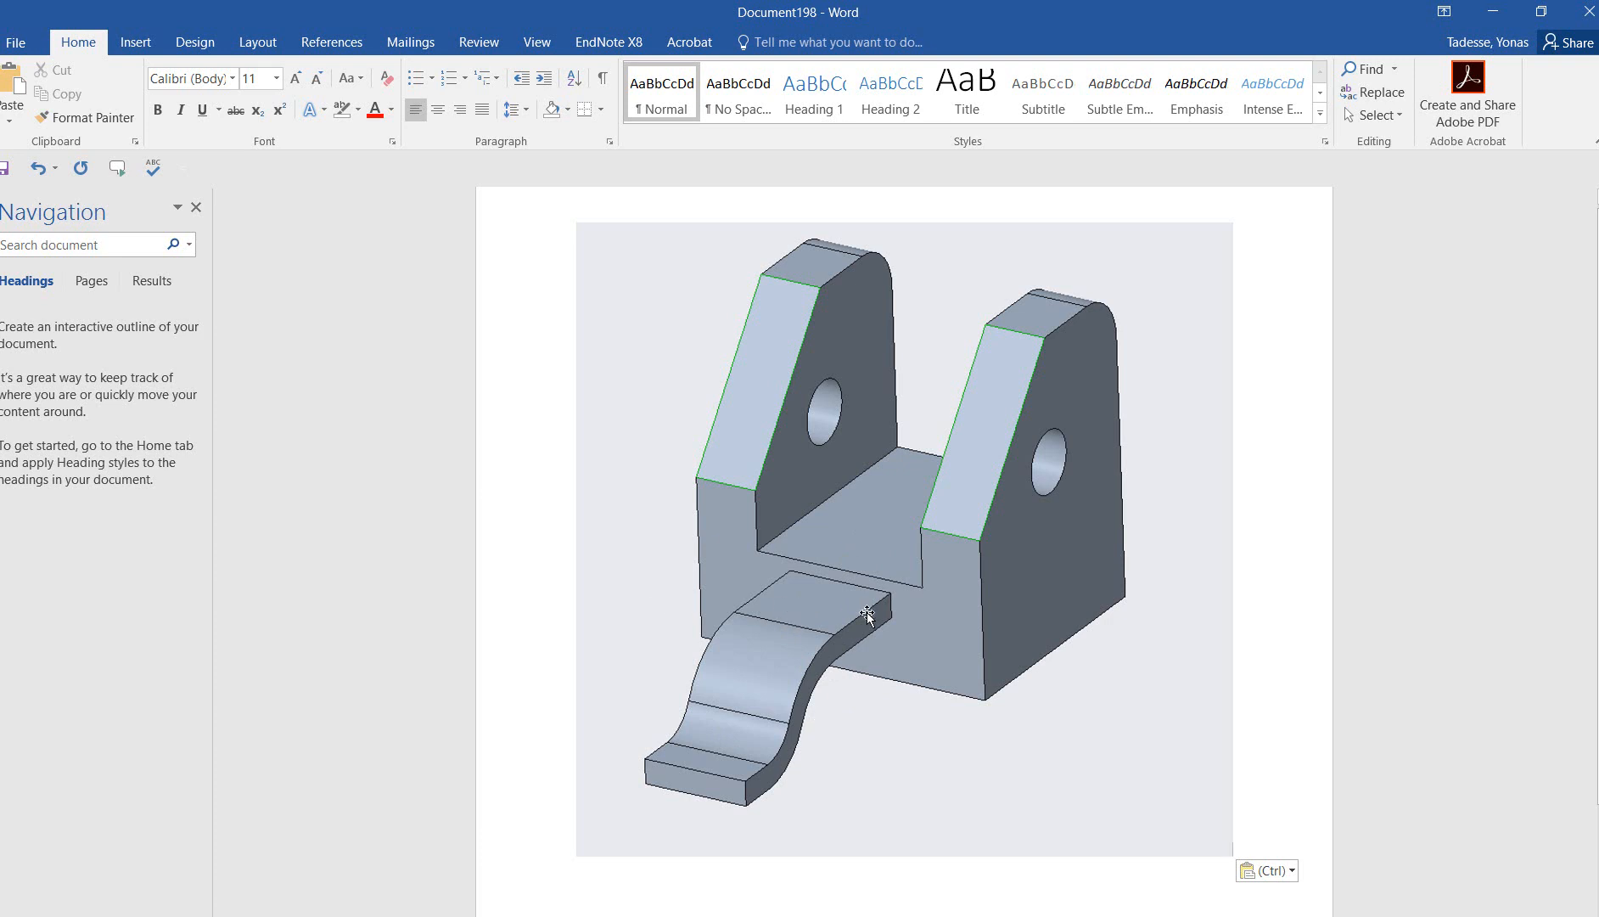
click(1492, 12)
mouse_move(1252, 584)
middle_down()
mouse_move(1289, 592)
mouse_move(1320, 556)
middle_up()
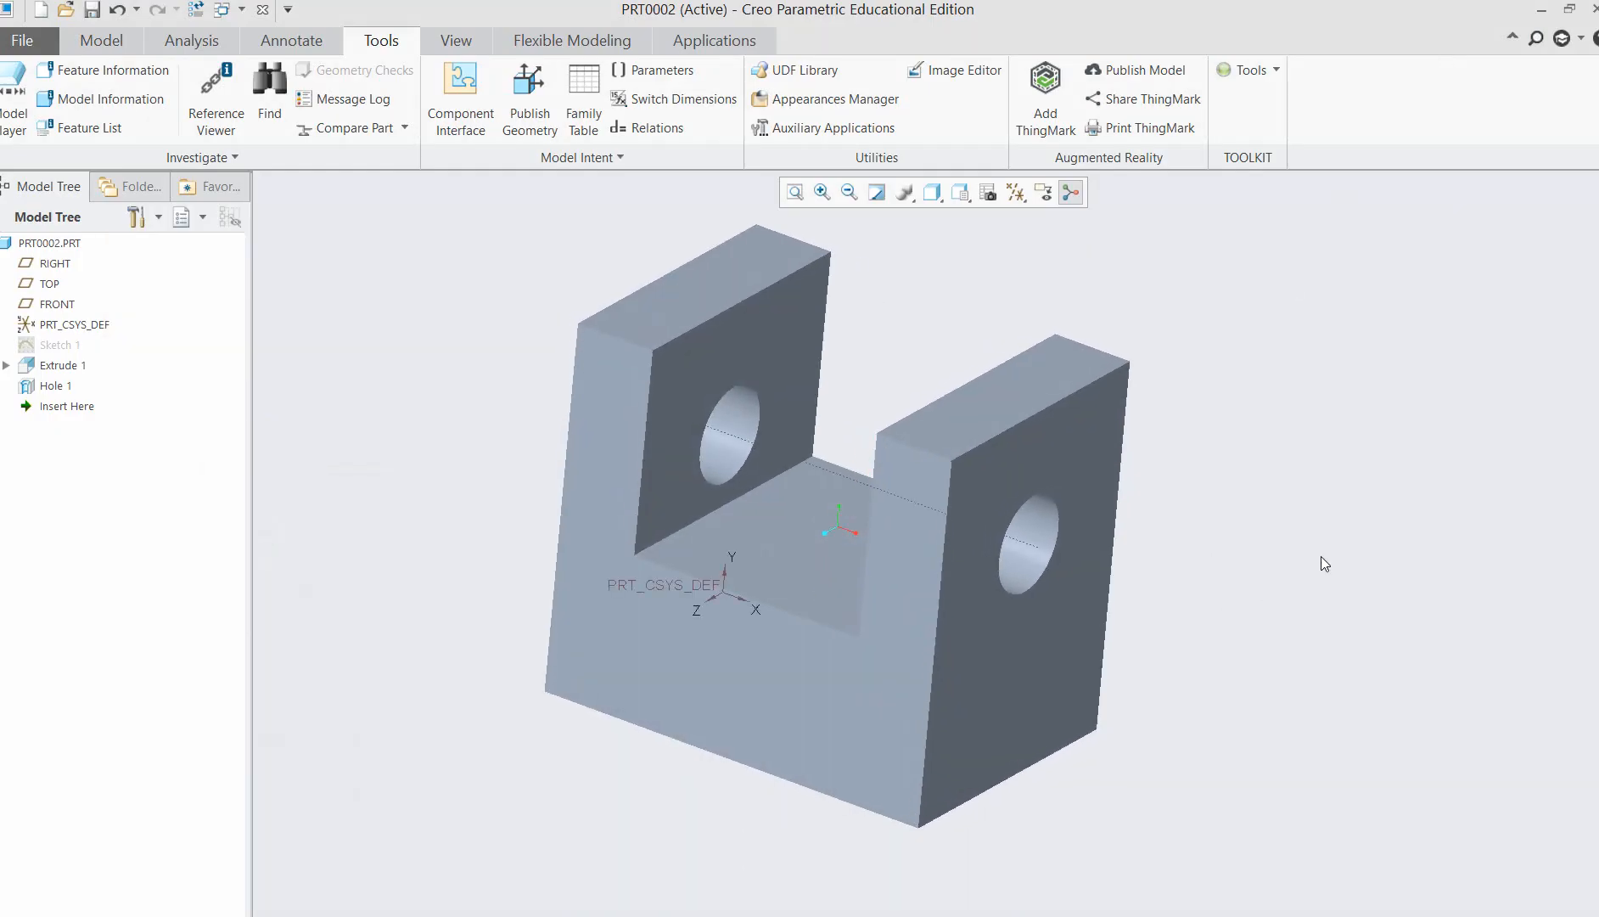
Turn on the display of datum planes and highlight the FRONT, TOP and RIGHT planes in the default orientation.
click(49, 284)
click(57, 303)
click(986, 195)
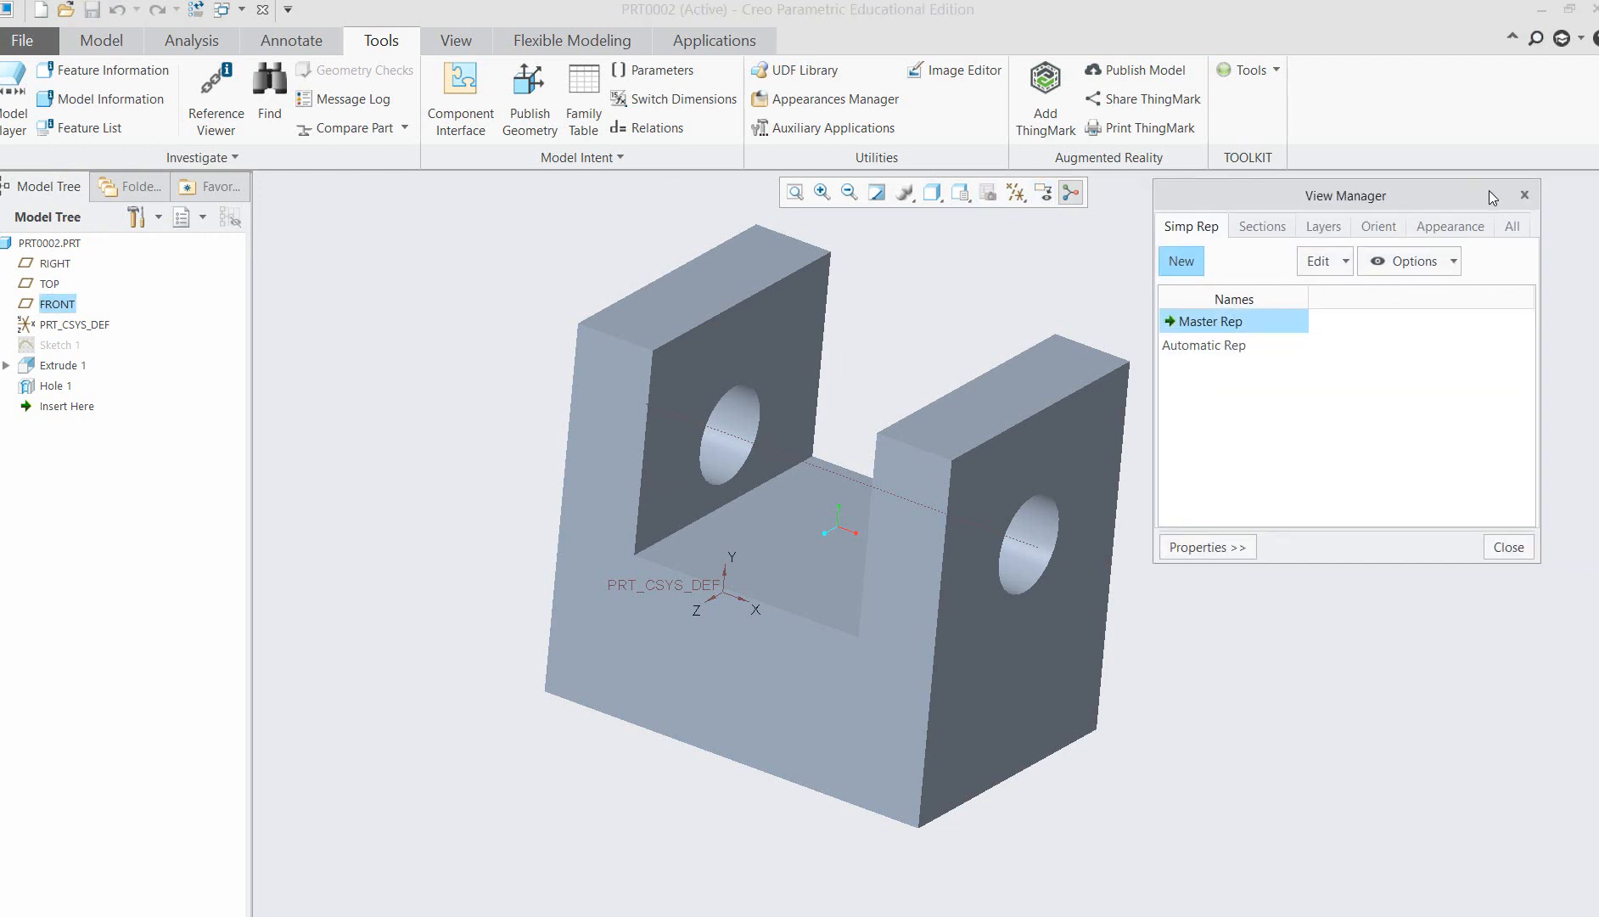
click(1528, 196)
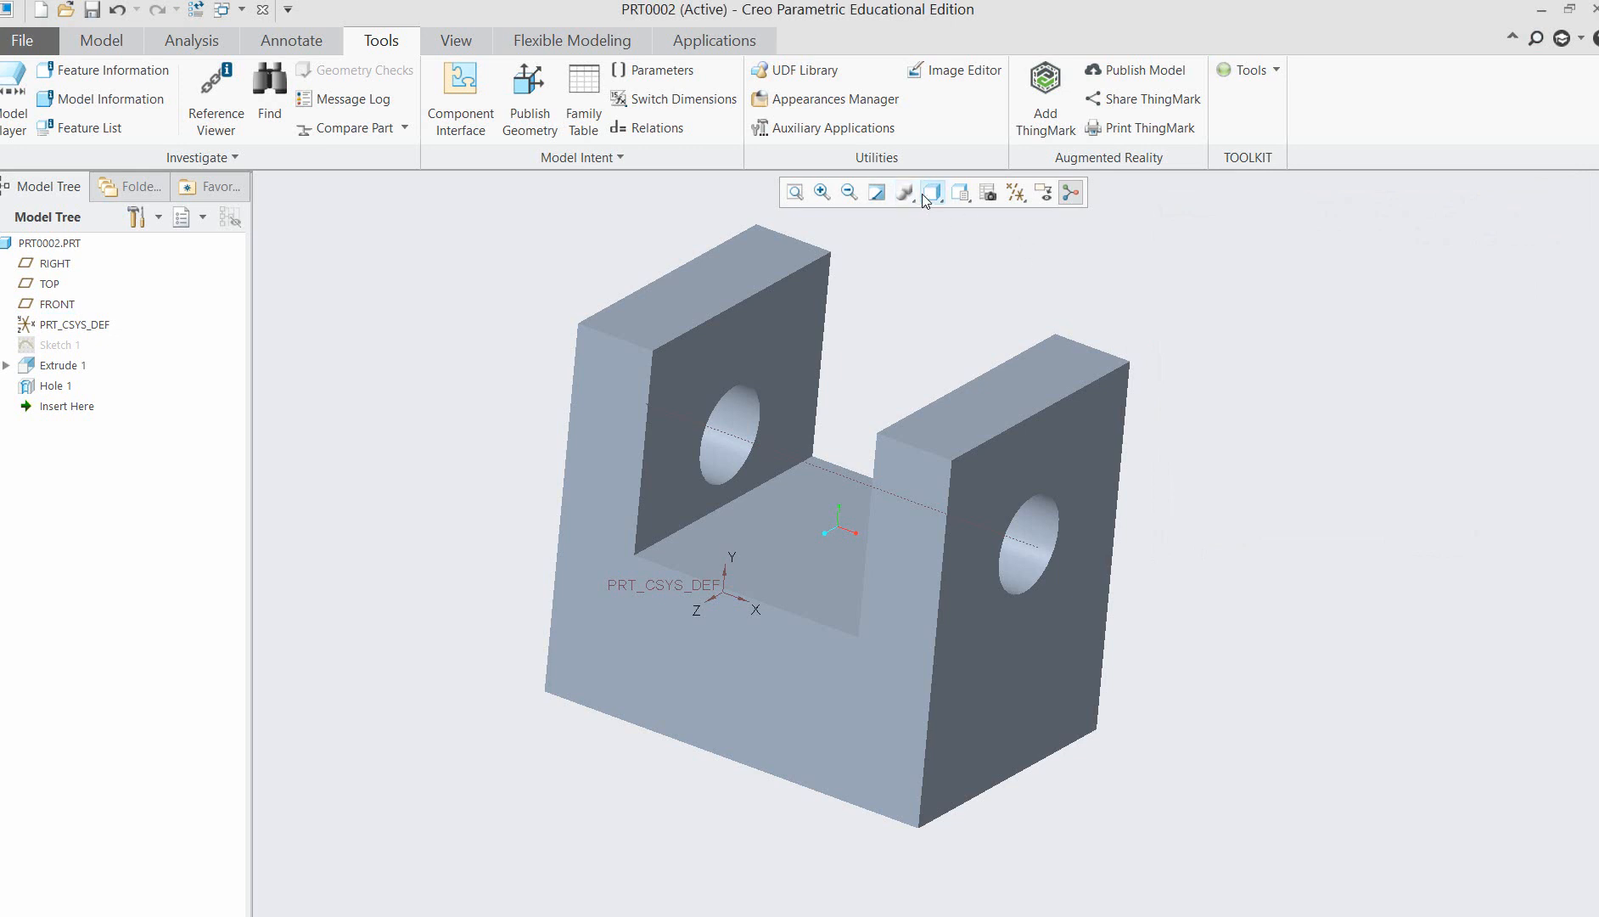
click(1011, 193)
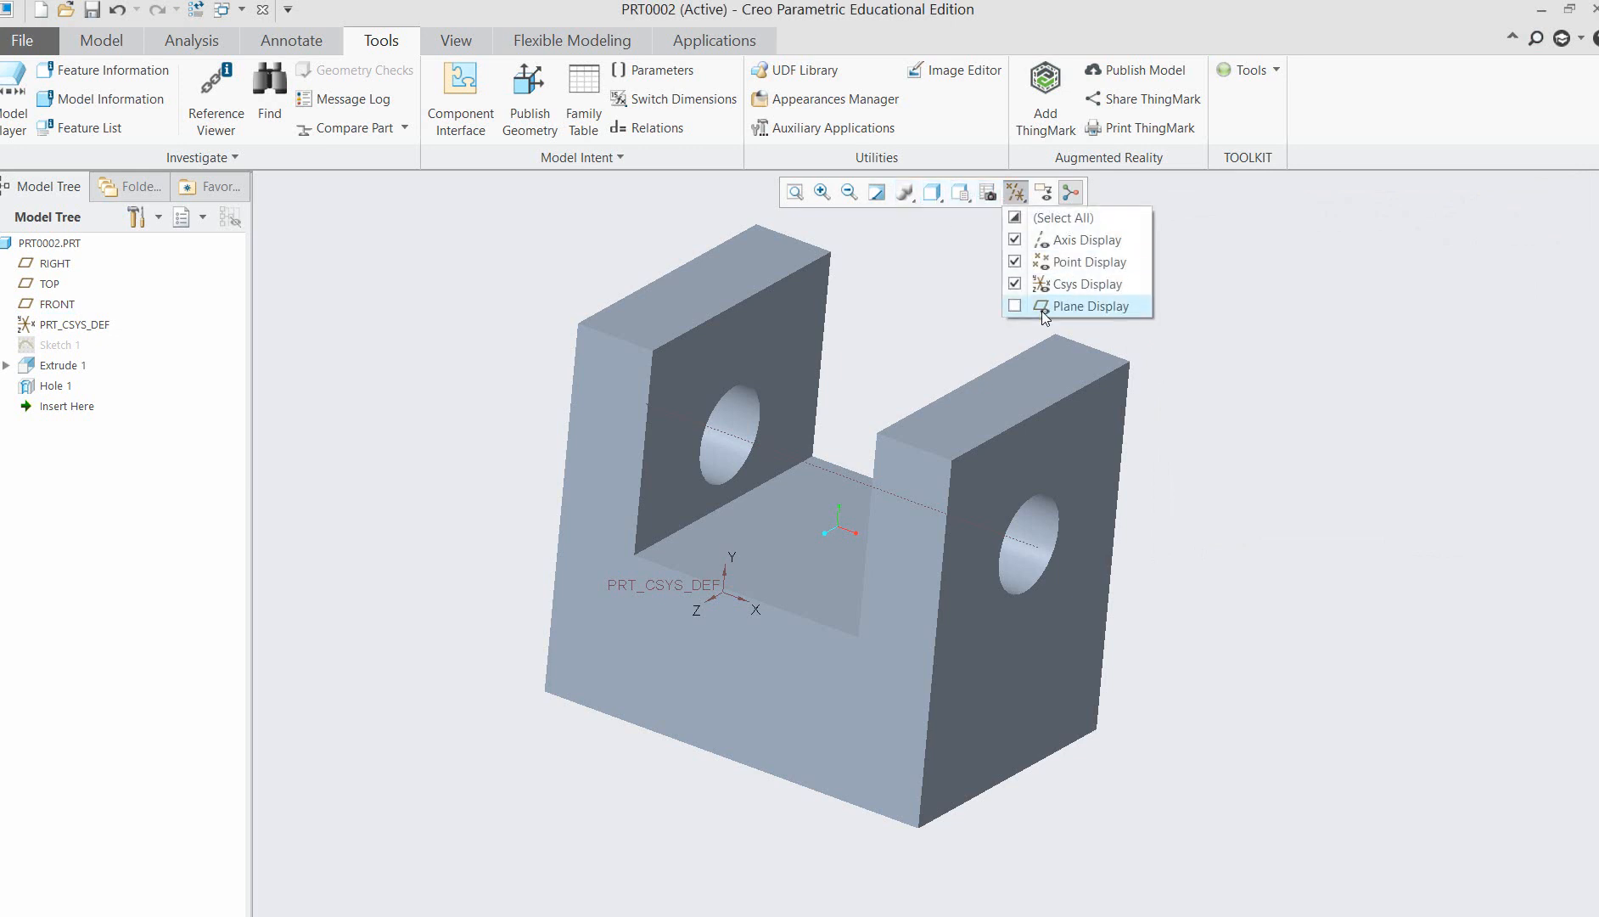
click(1014, 309)
mouse_move(1316, 555)
middle_down()
mouse_move(1303, 554)
mouse_move(1320, 567)
middle_up()
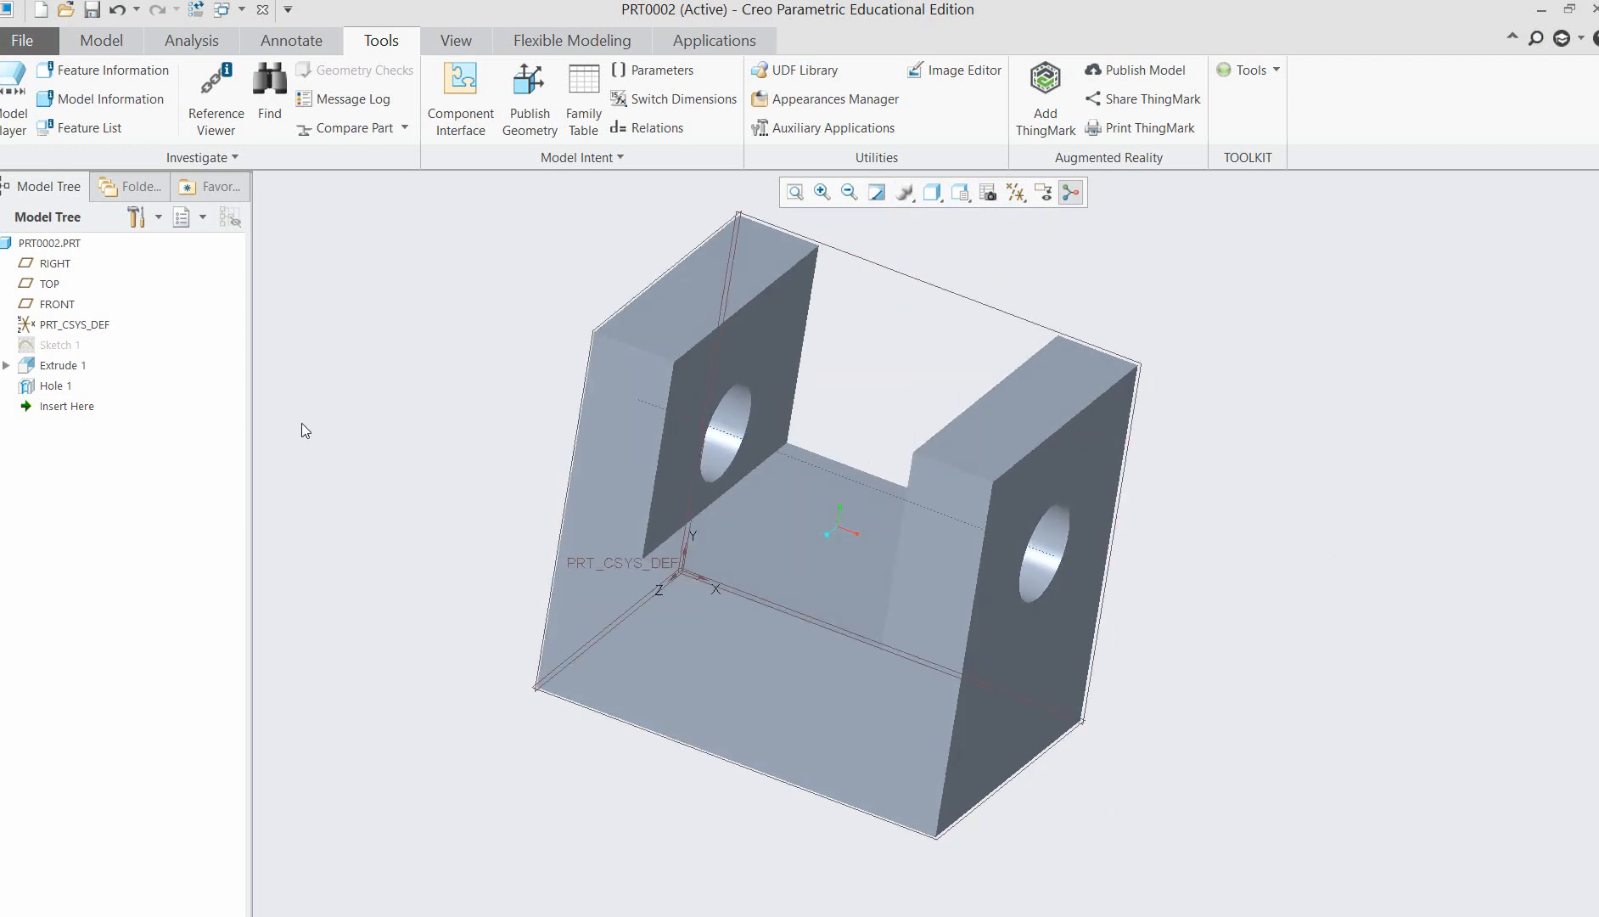
click(58, 304)
key(ctrl+d)
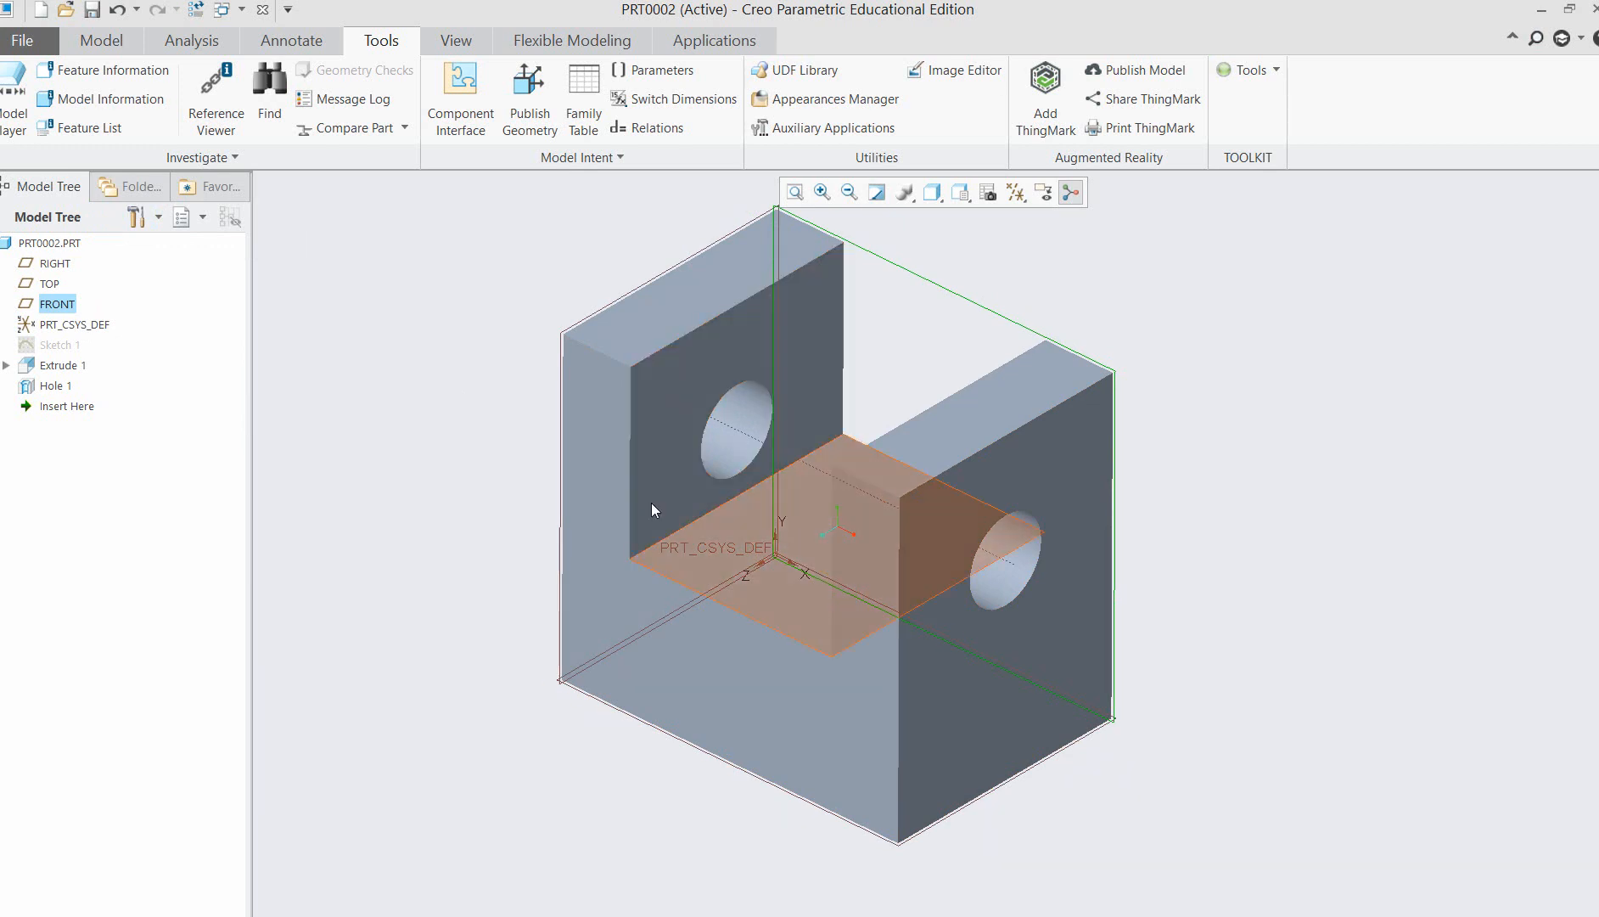
click(51, 284)
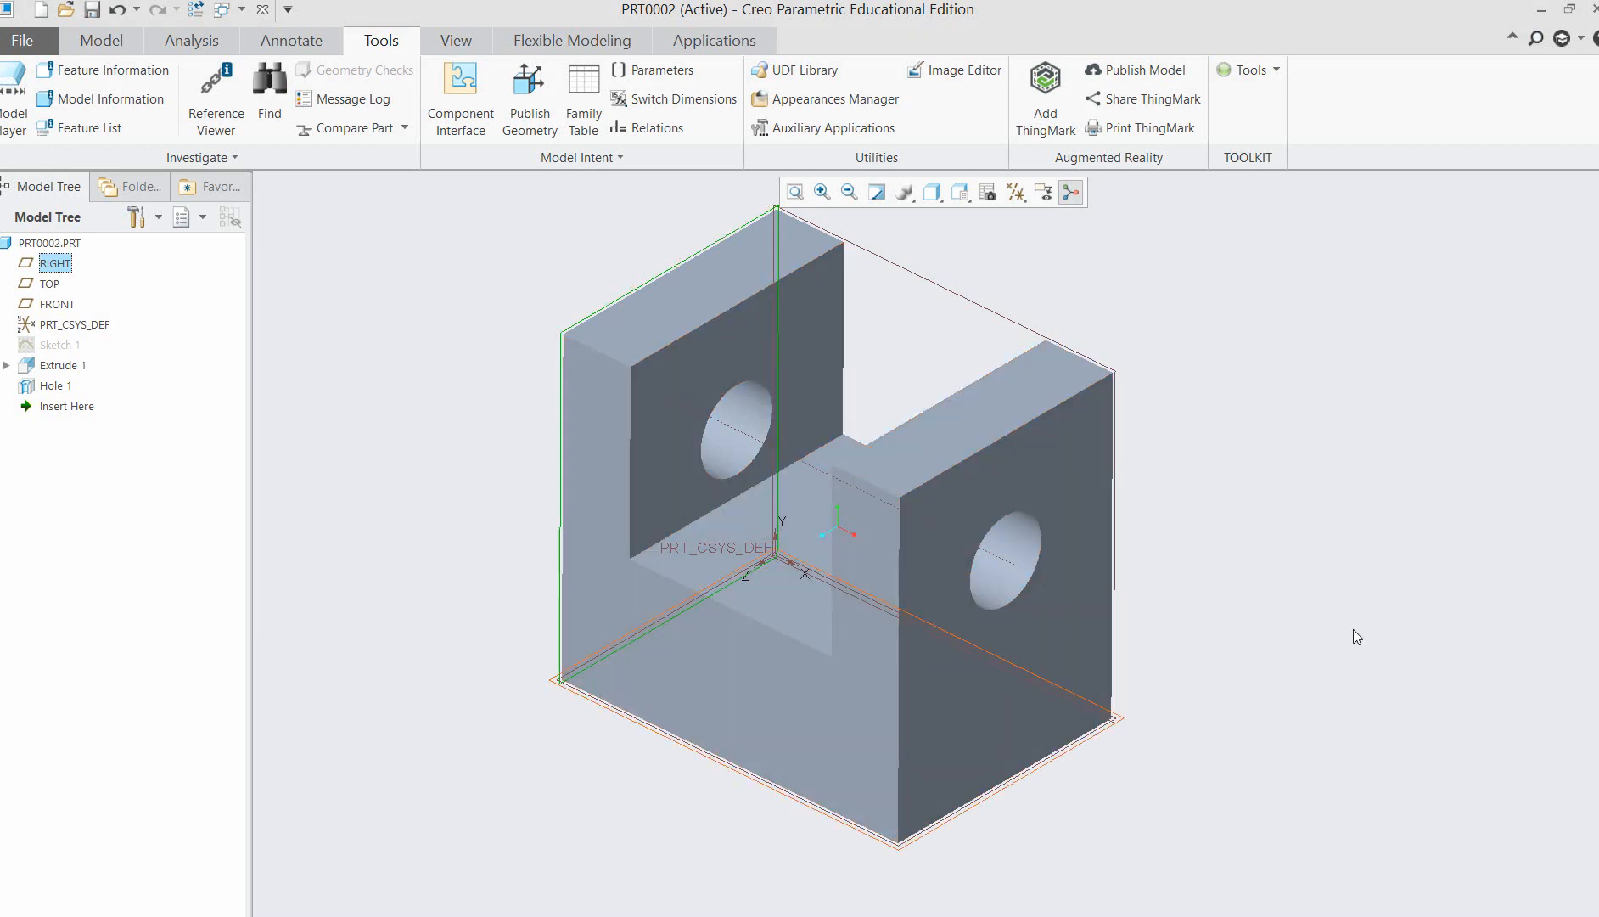
click(119, 42)
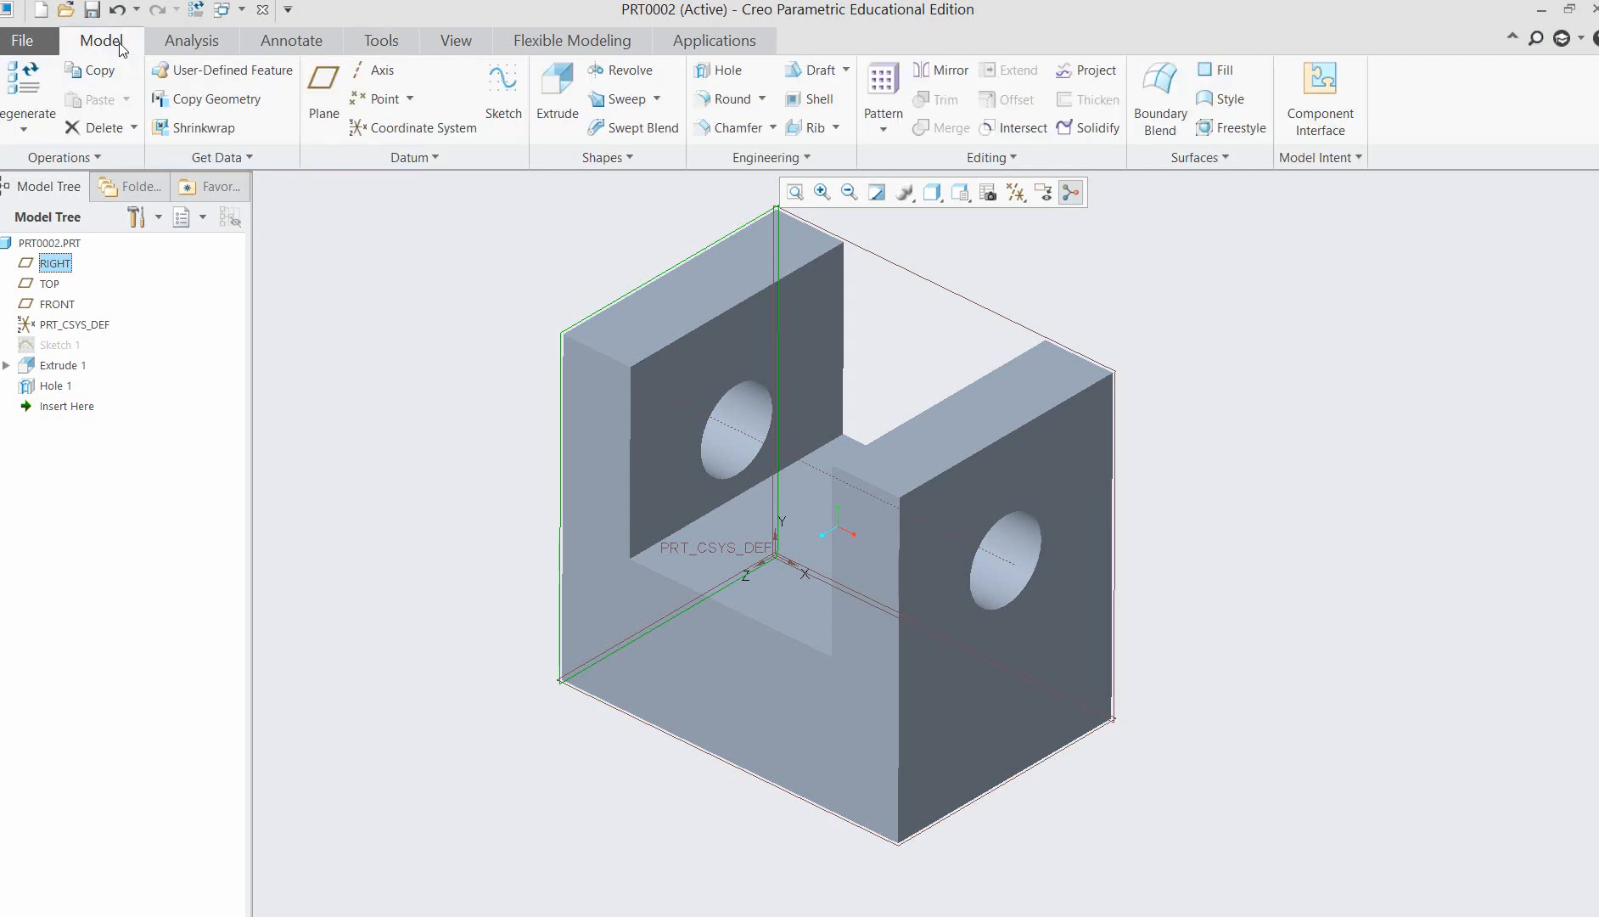
click(412, 100)
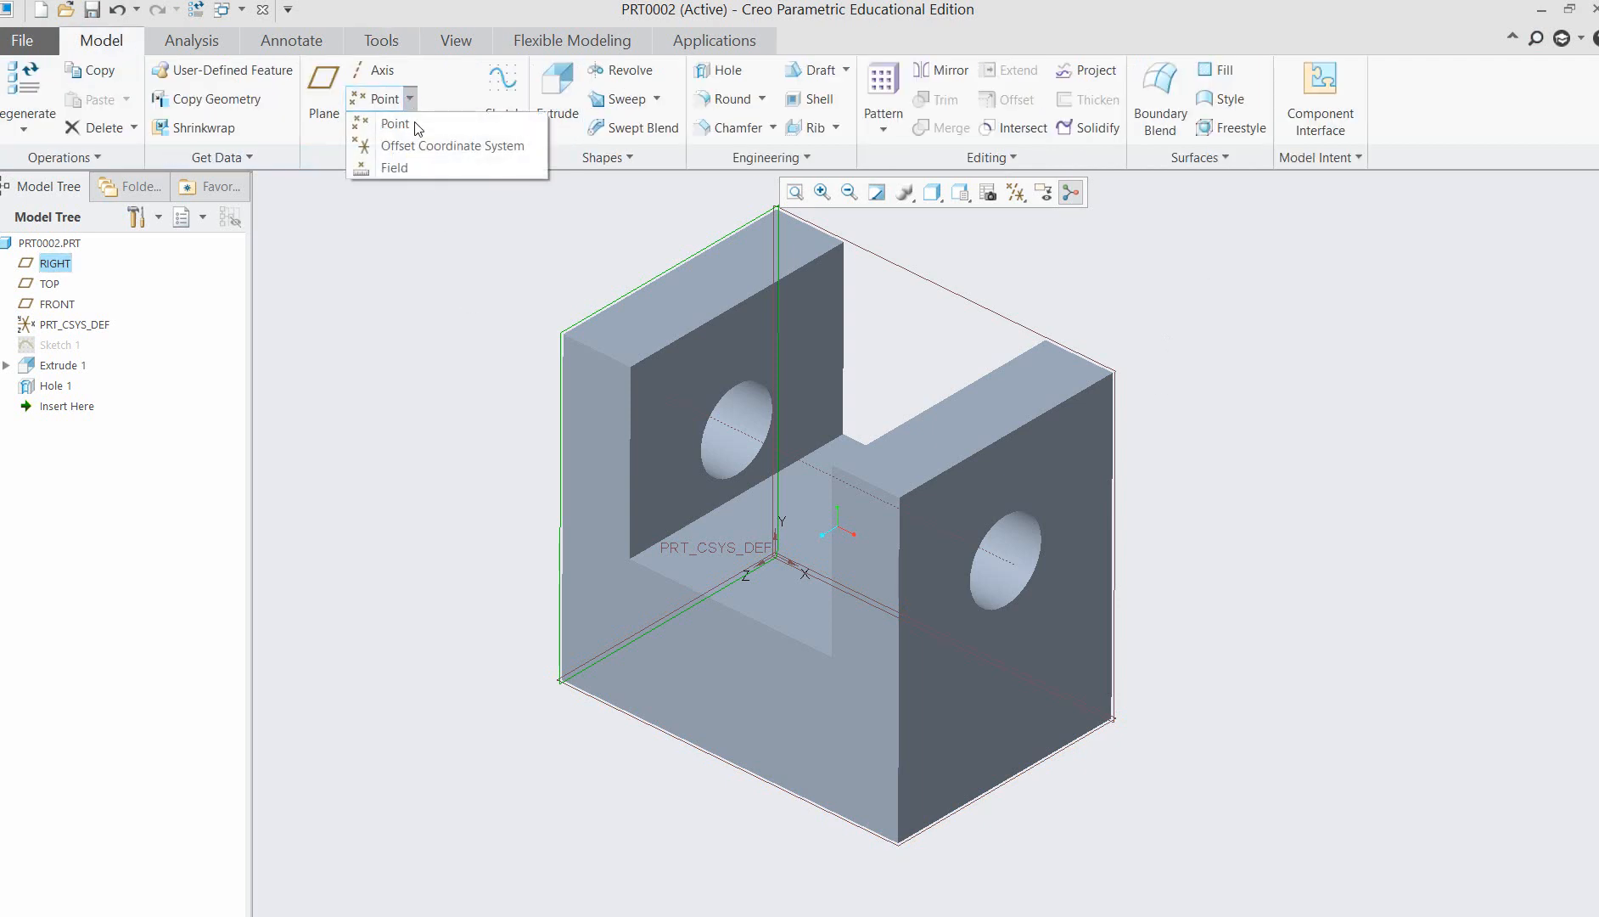
click(416, 125)
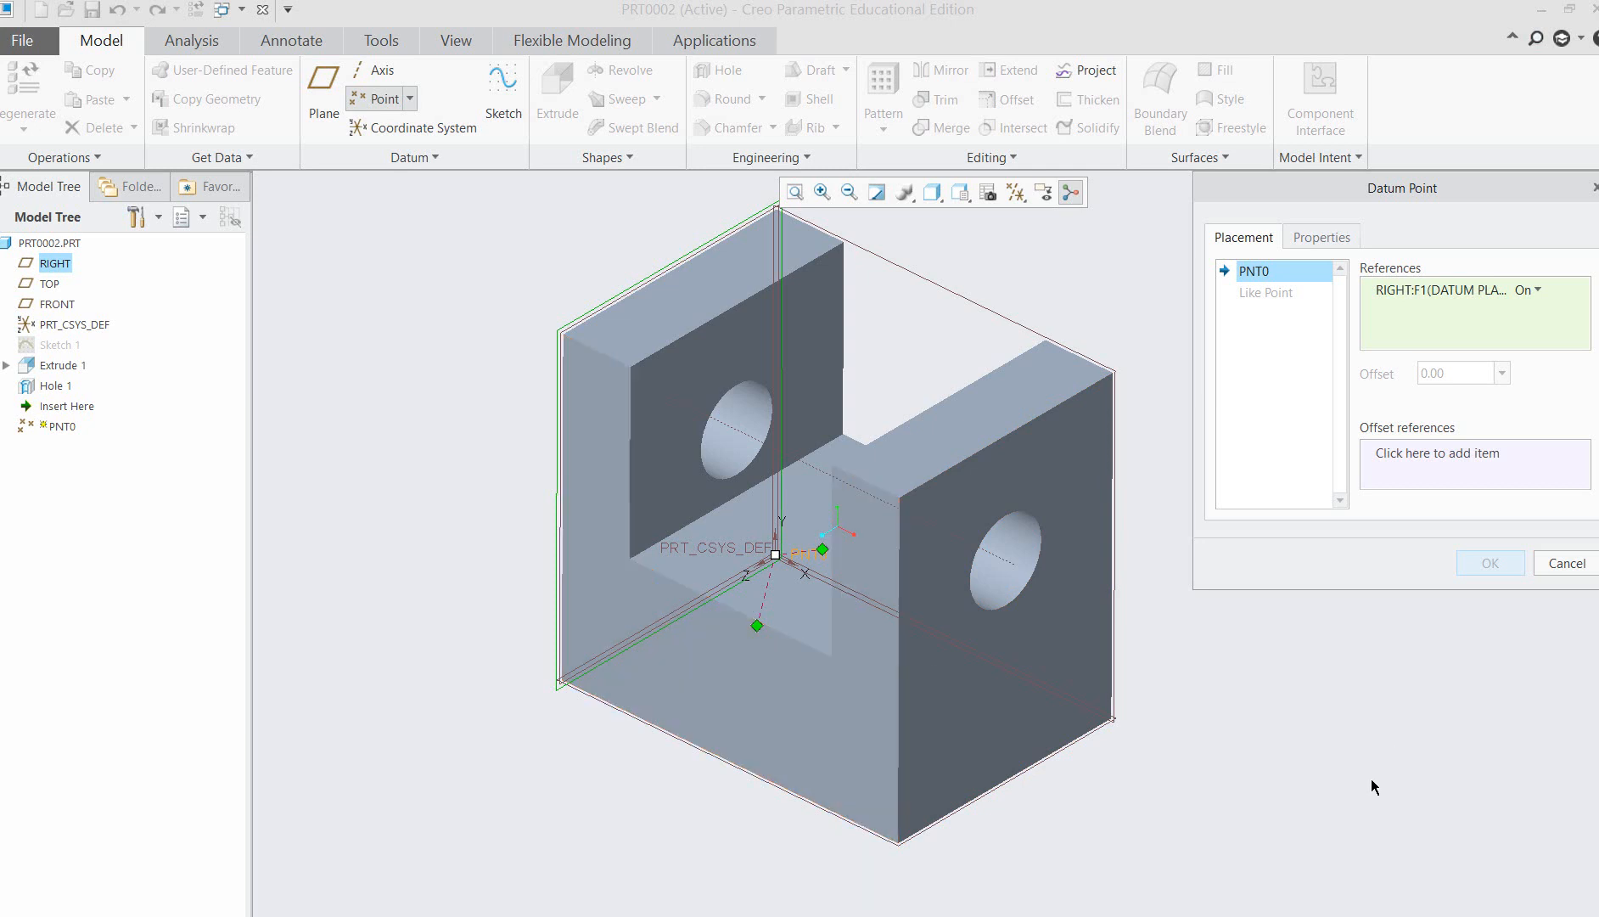
mouse_move(1335, 750)
middle_down()
mouse_move(1366, 735)
mouse_move(1338, 731)
middle_up()
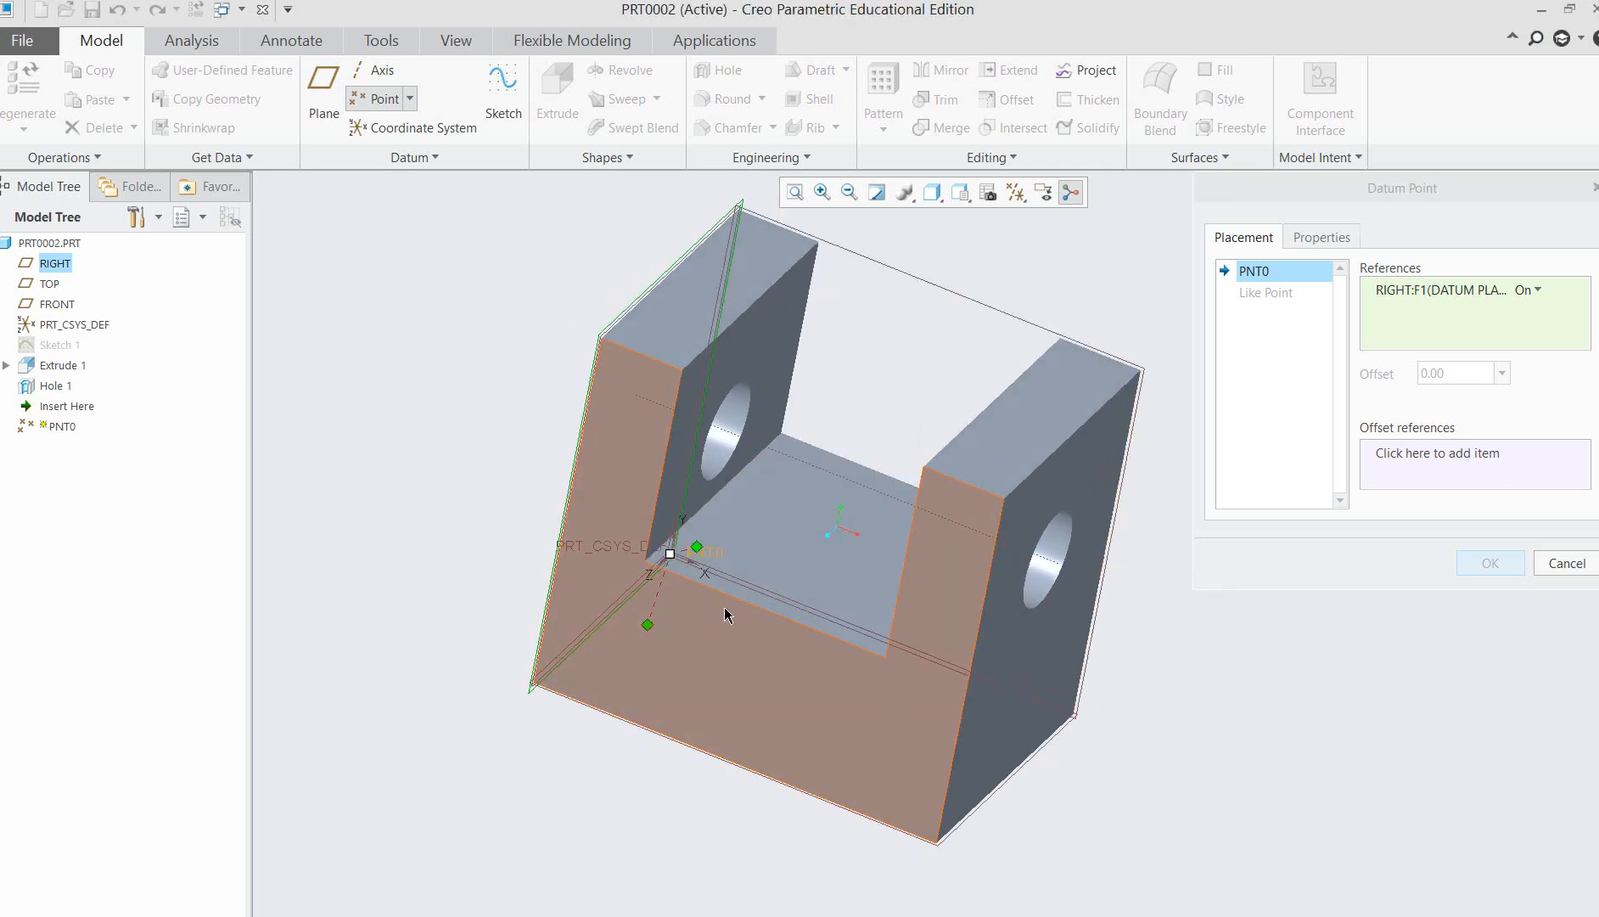
click(1566, 563)
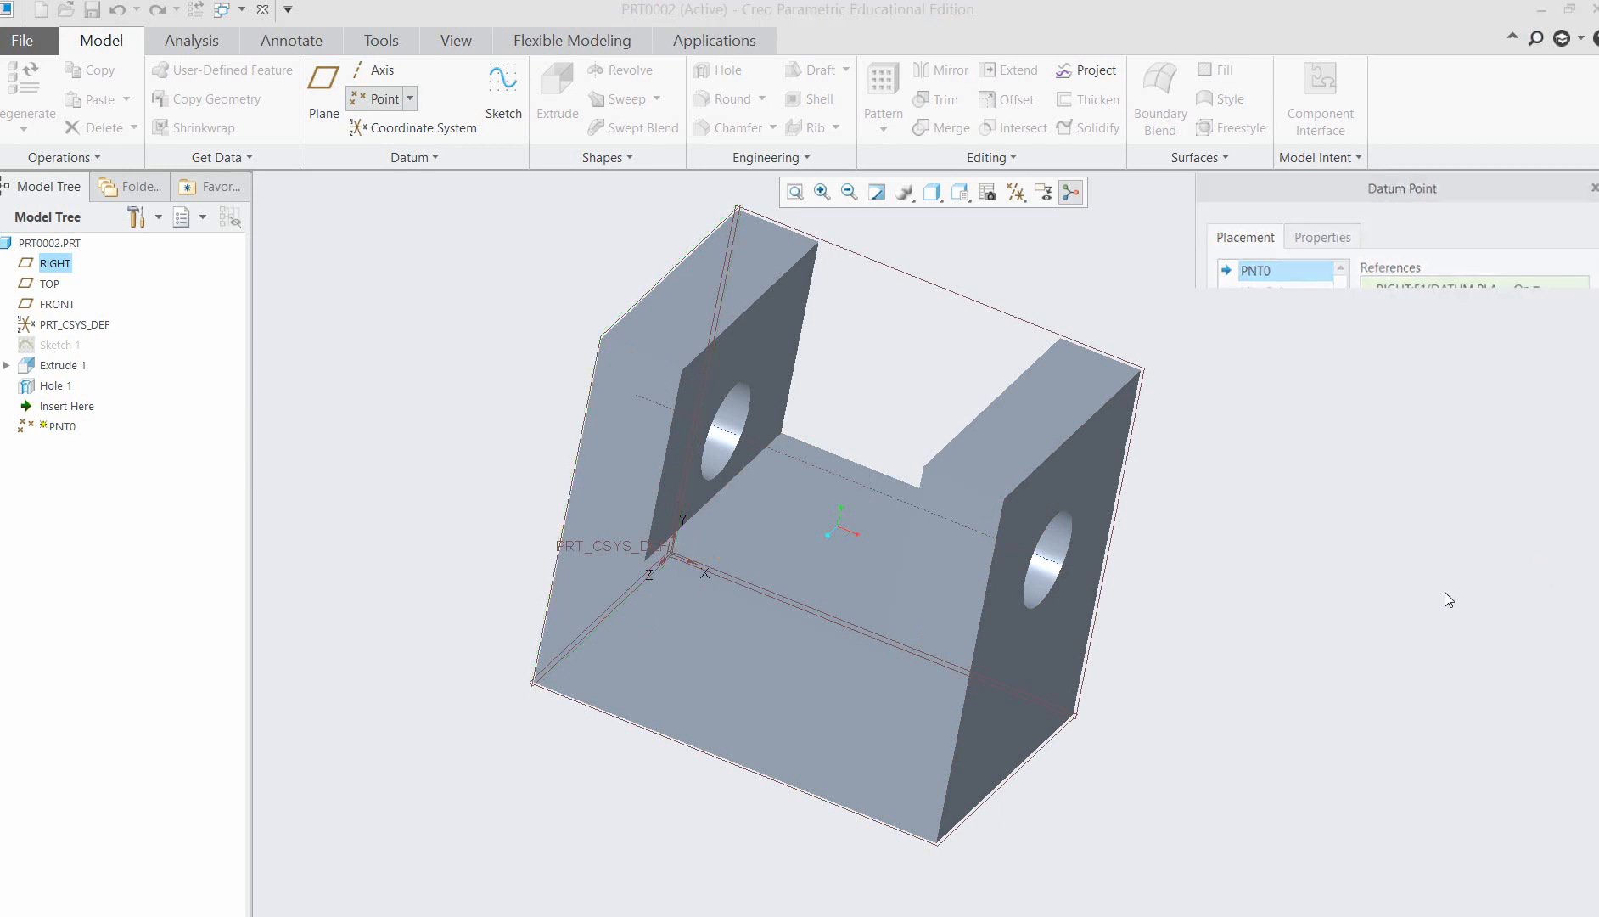
Start a datum point on the front edge of the slot floor between the two arms.
middle_drag(1250, 646, 1216, 613)
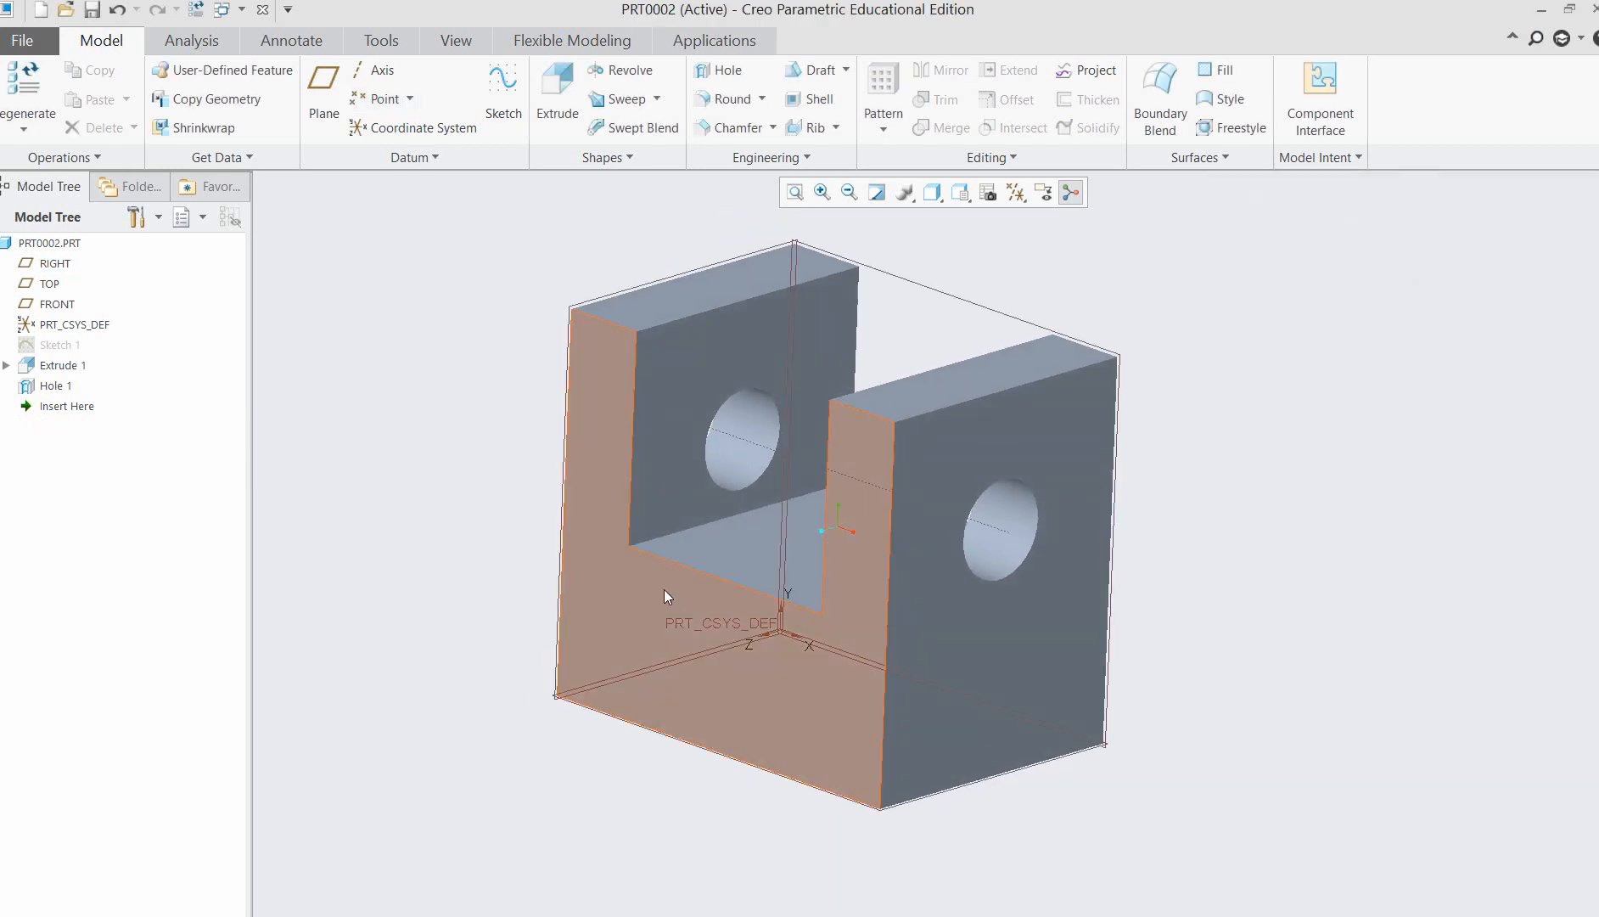
click(708, 574)
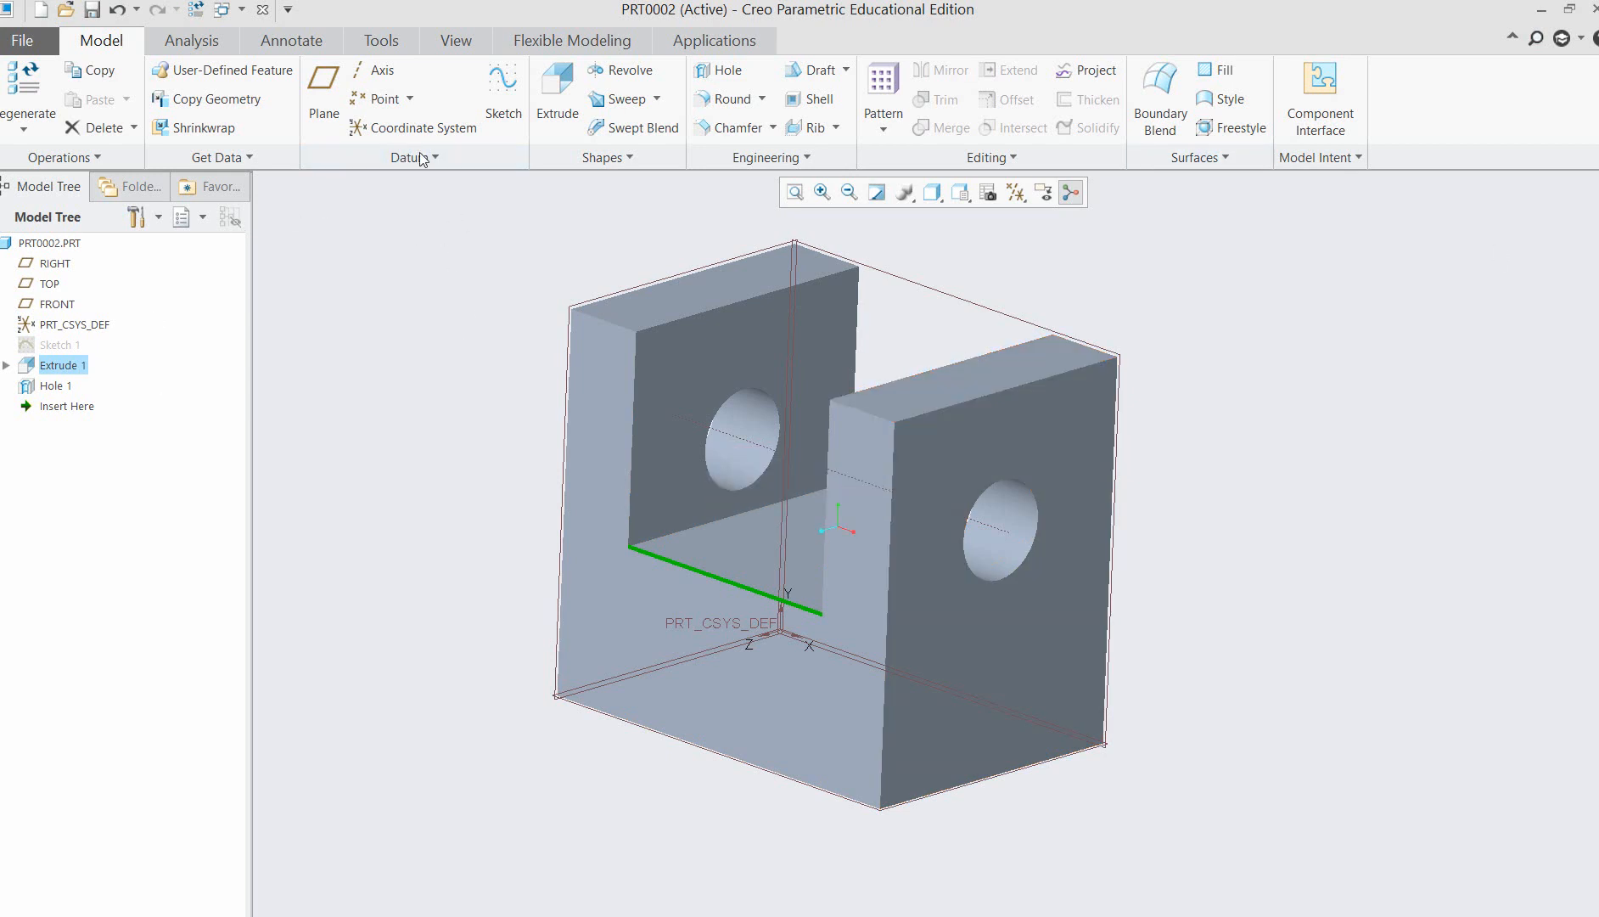
click(411, 99)
click(383, 126)
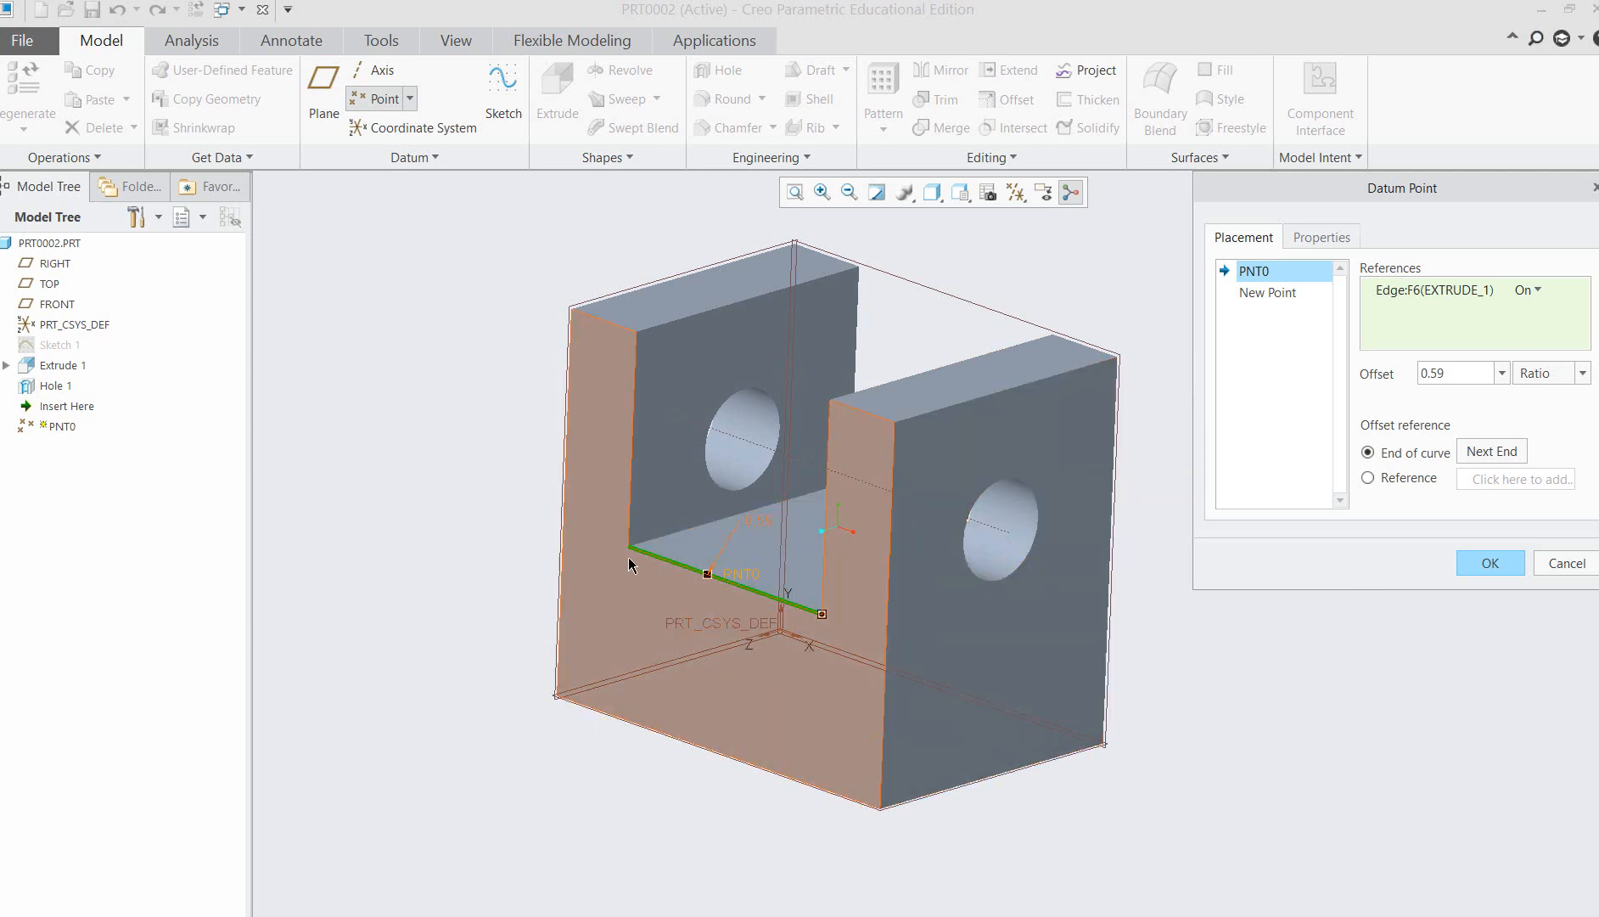
Try an offset ratio of 0.2 for the datum point along the slot-floor edge.
double_click(1450, 372)
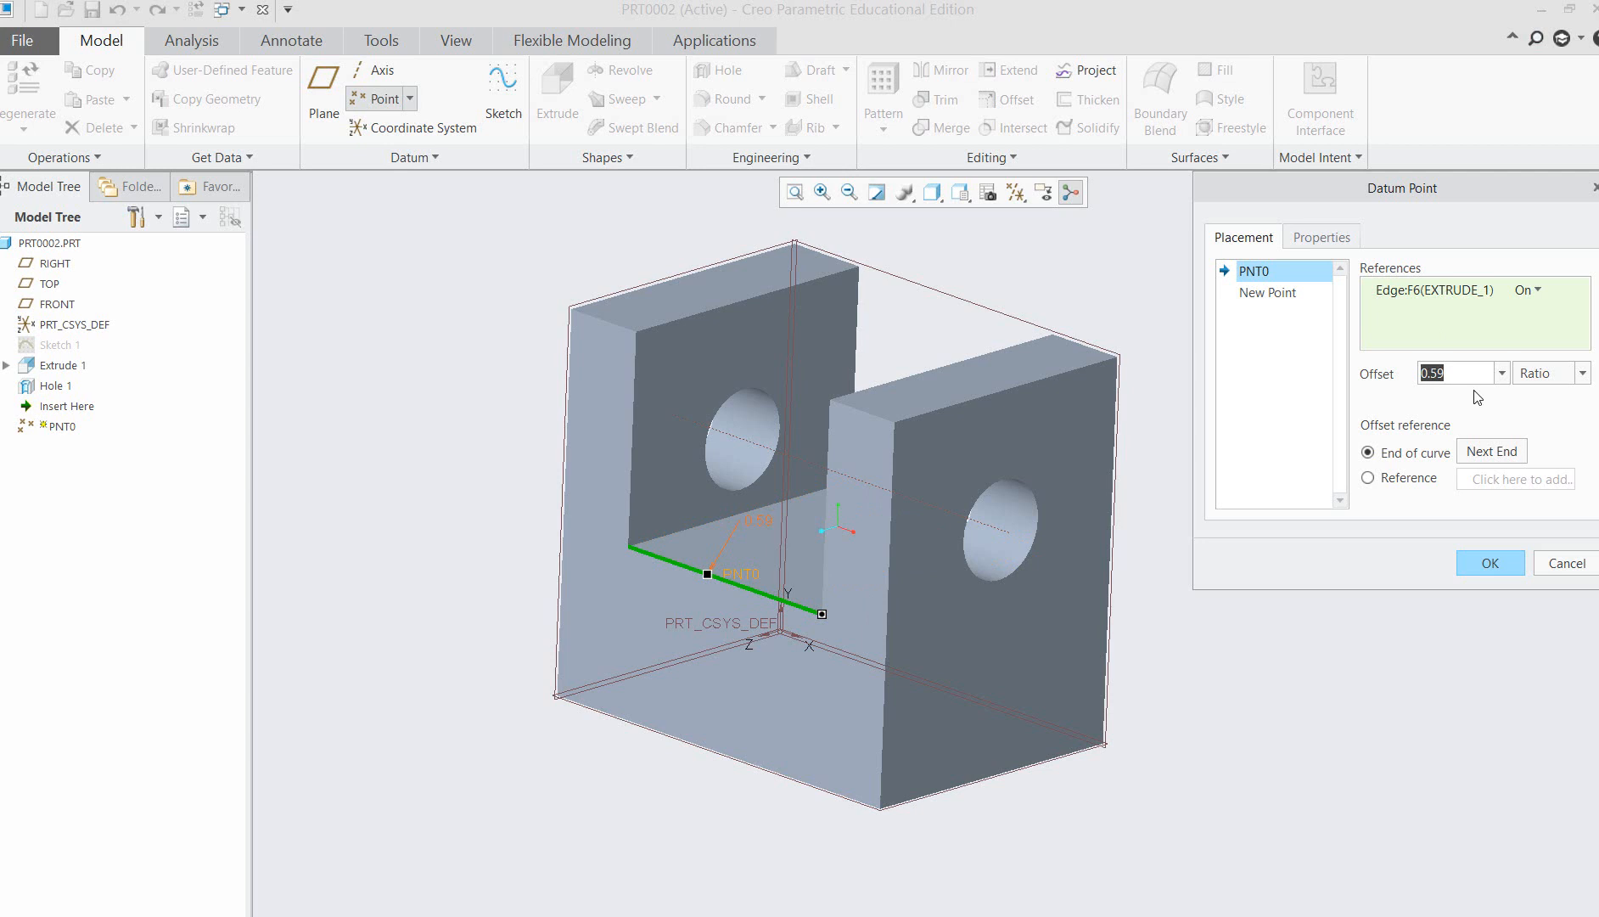
text(0.2)
key(Return)
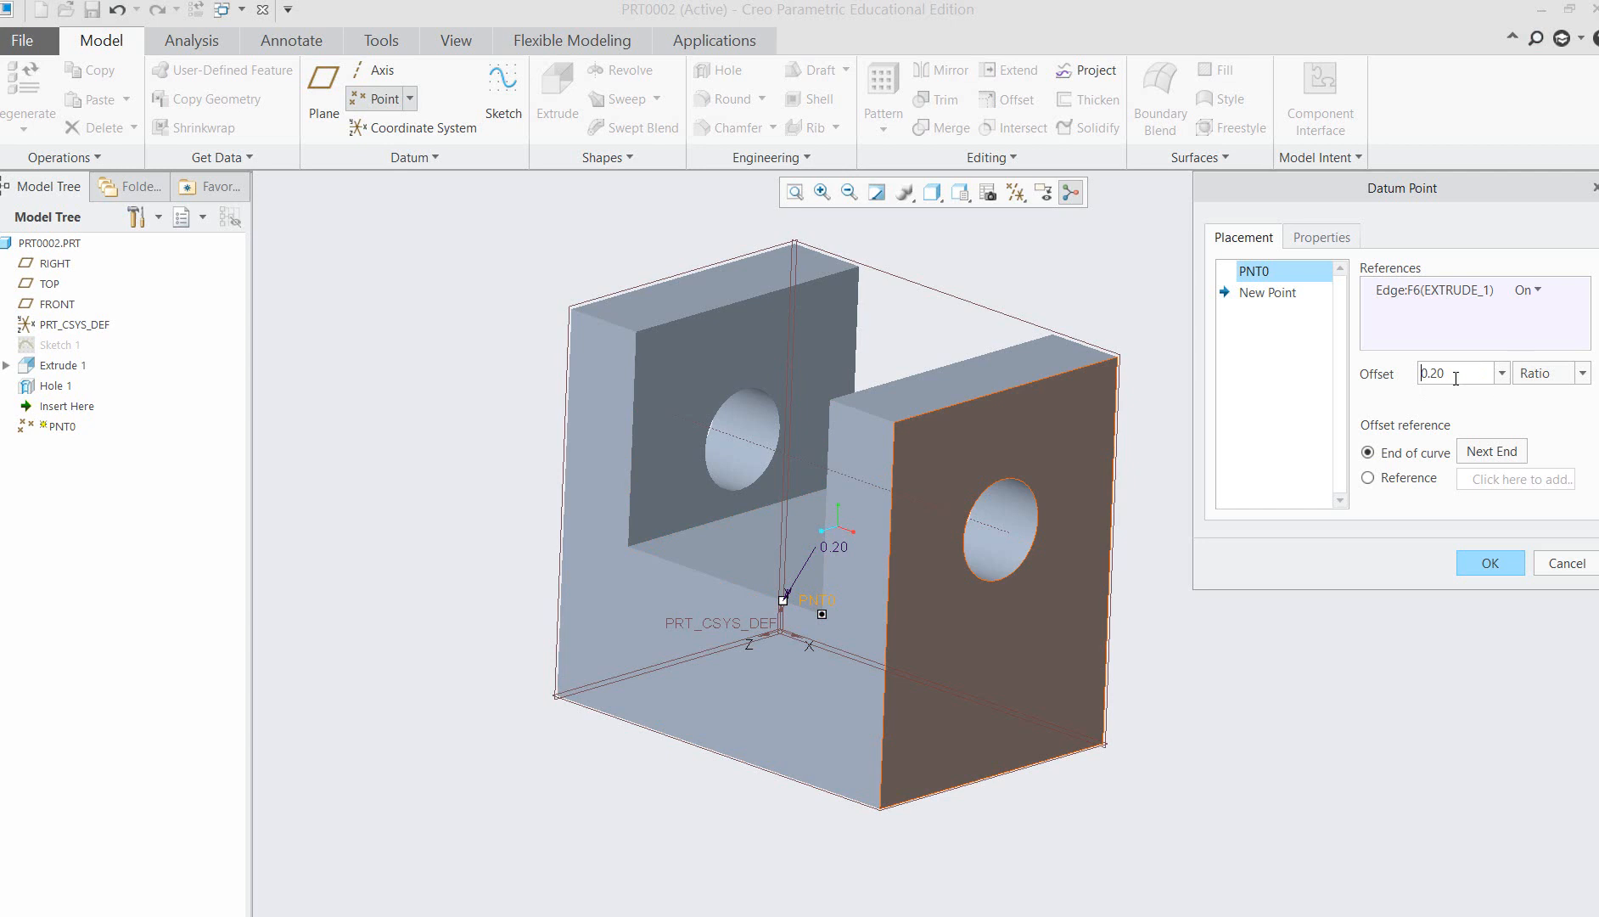
Set the datum point's offset ratio to 0.50 along the slot-floor edge and finish the point.
drag(1445, 373, 1426, 371)
text(0)
key(Return)
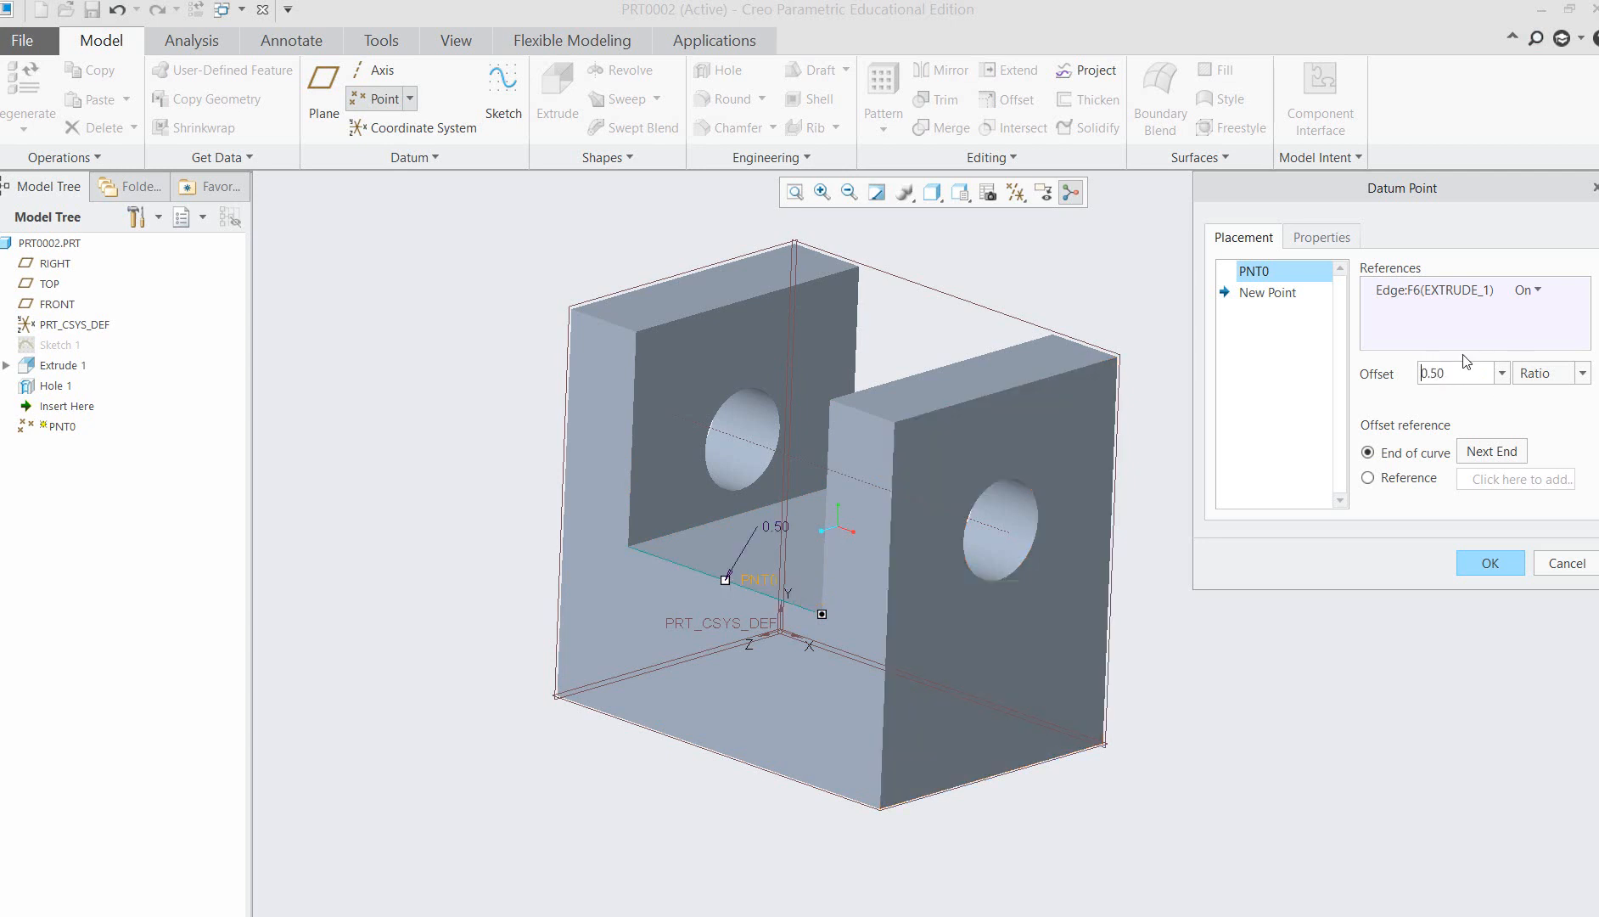
click(1487, 552)
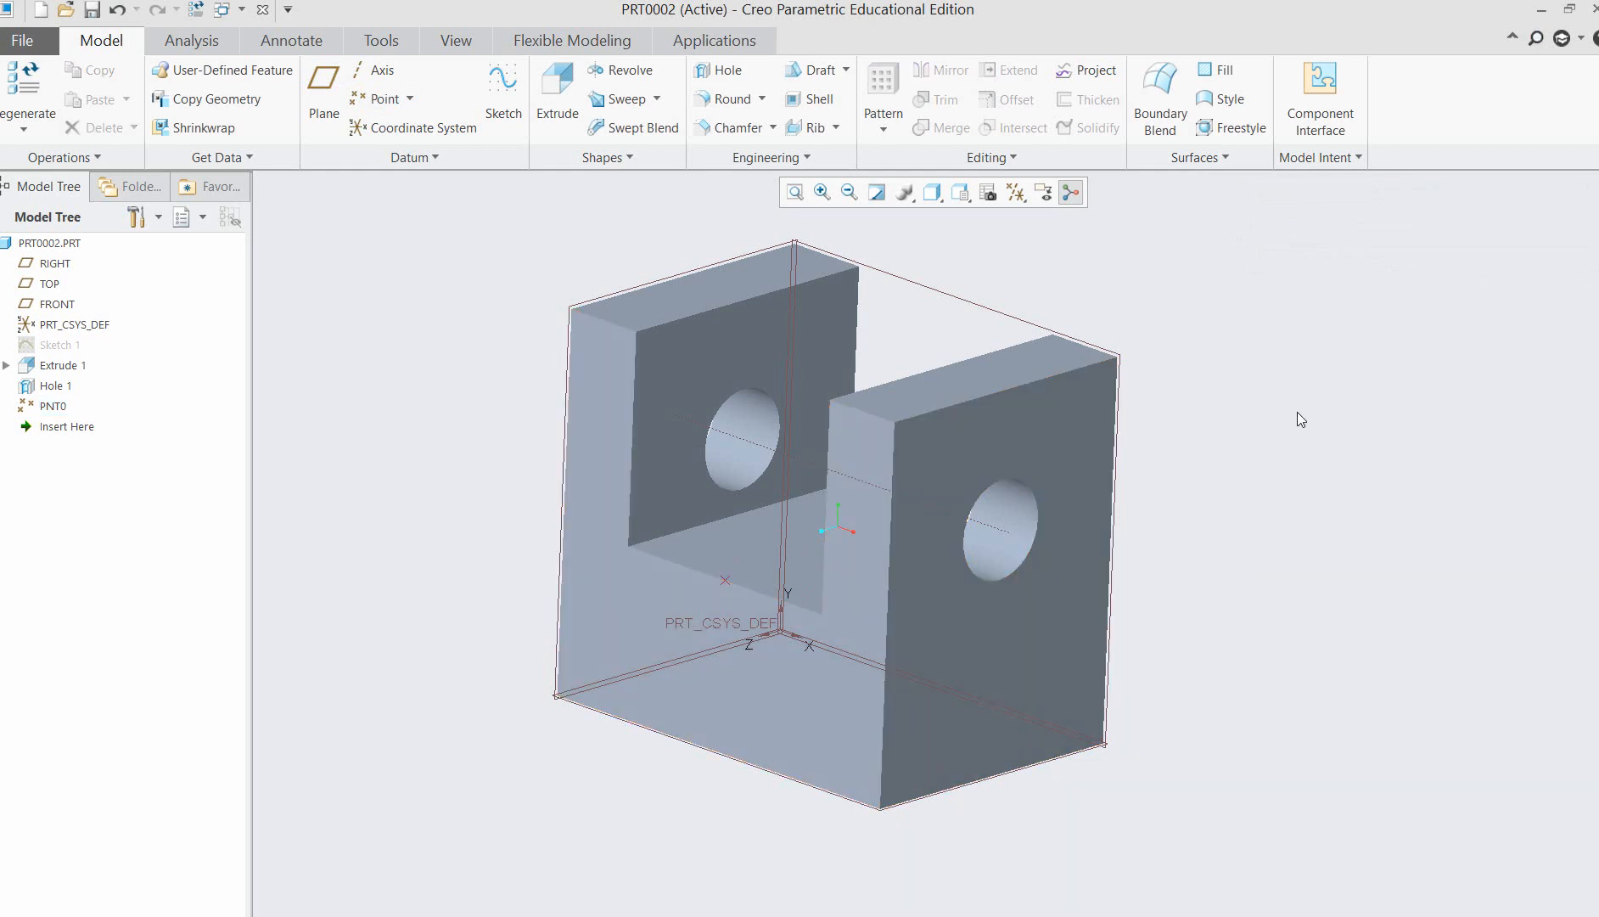
Create a datum plane parallel to the RIGHT plane and through the datum point on the slot-floor edge.
click(55, 267)
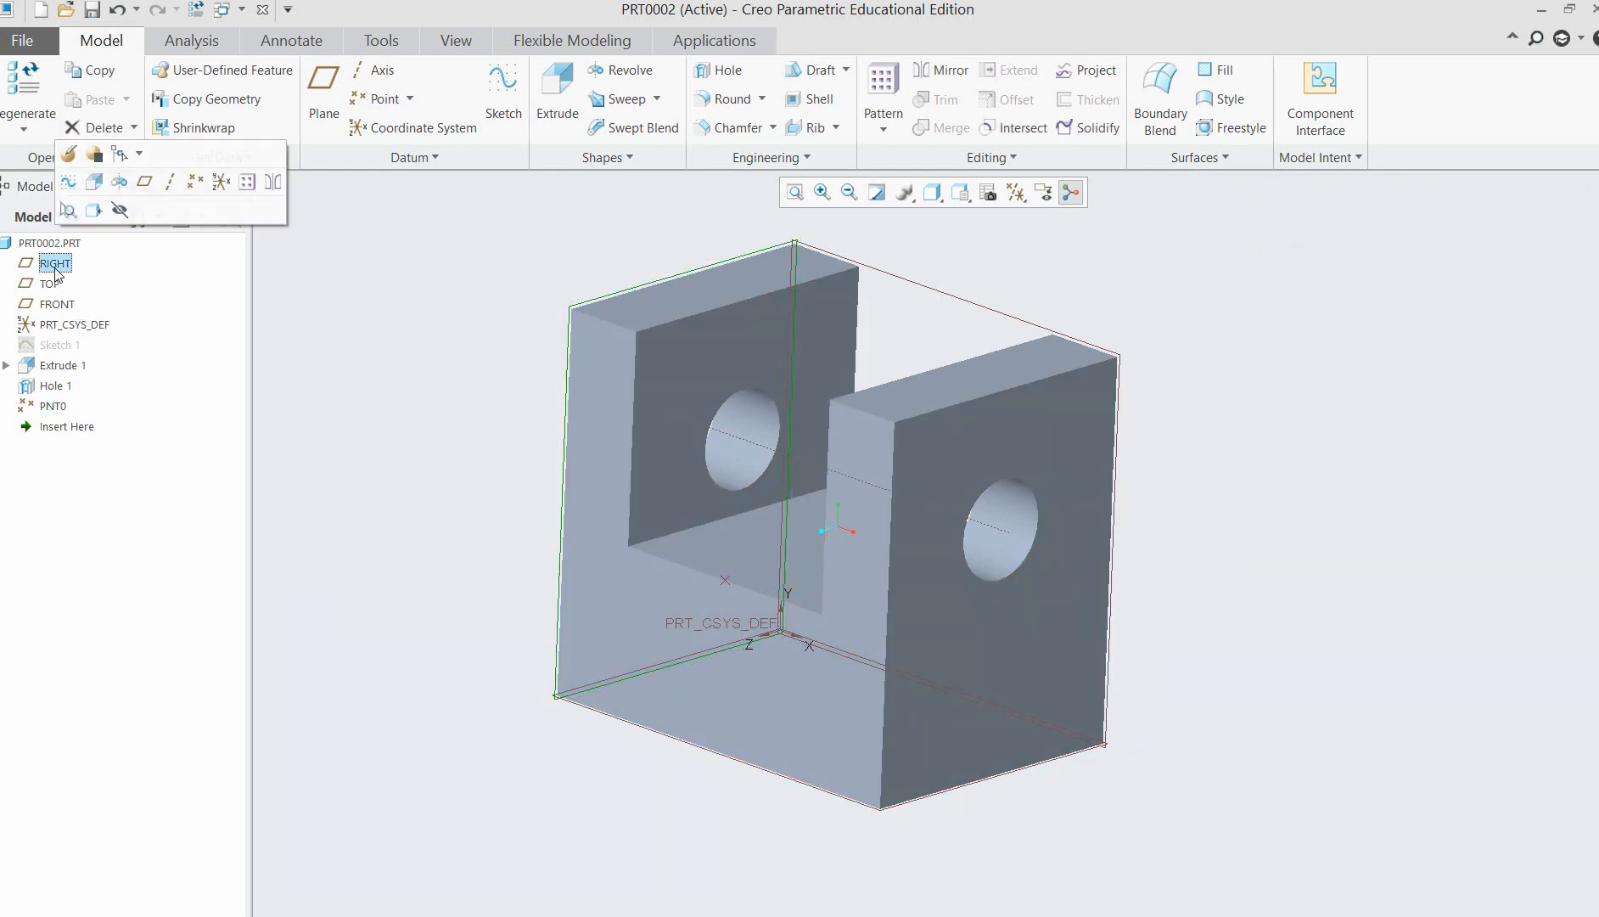
click(338, 105)
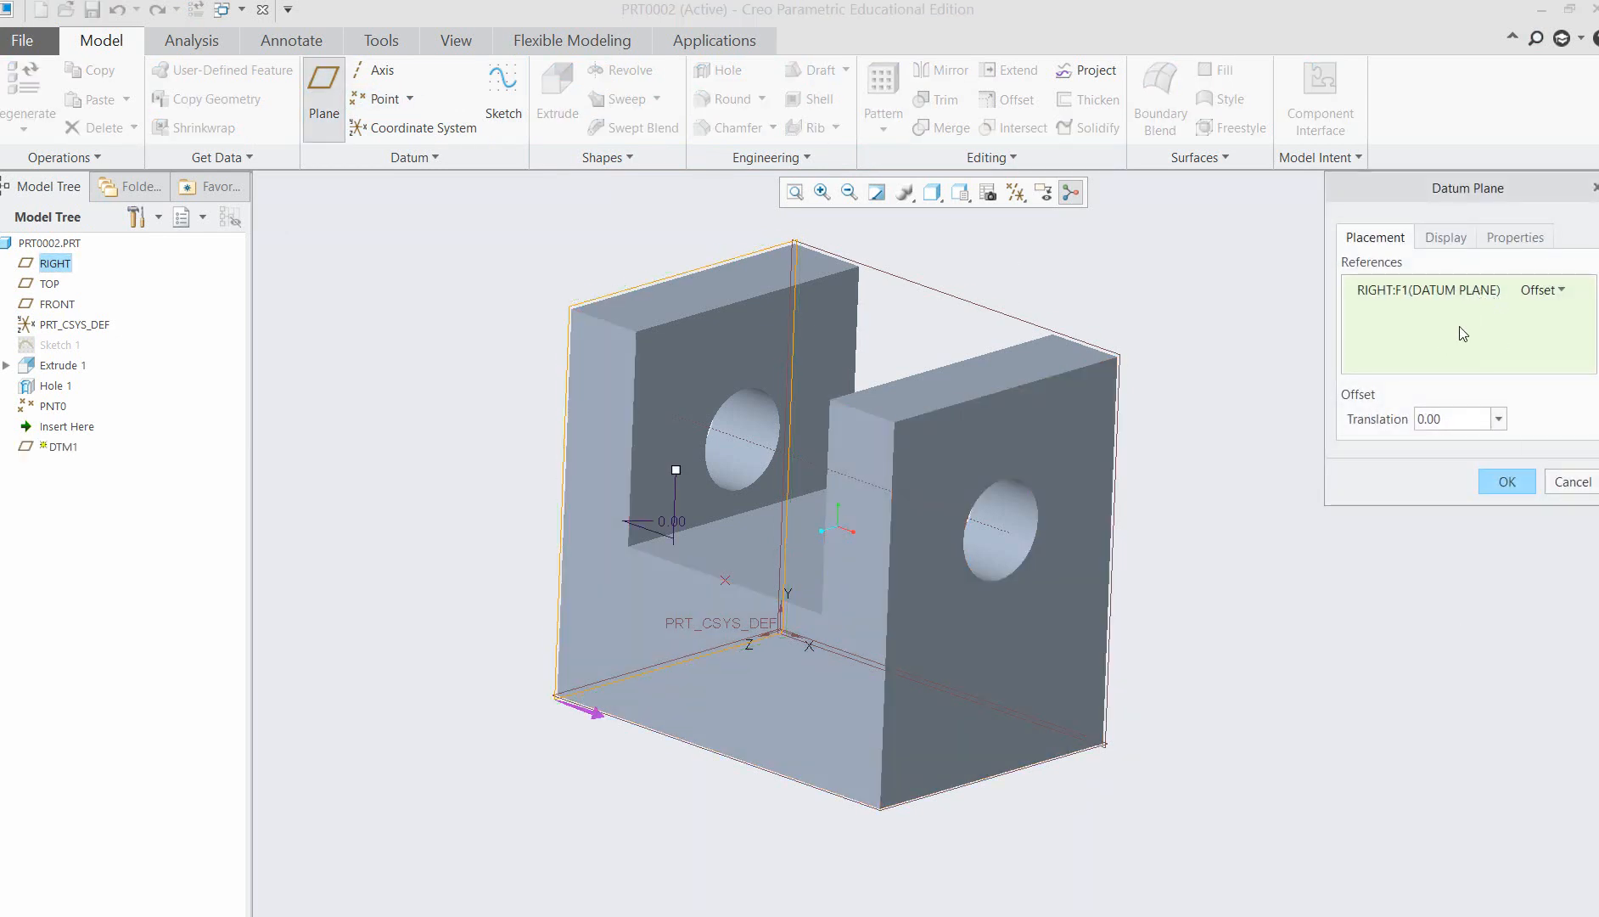
ctrl+click(724, 581)
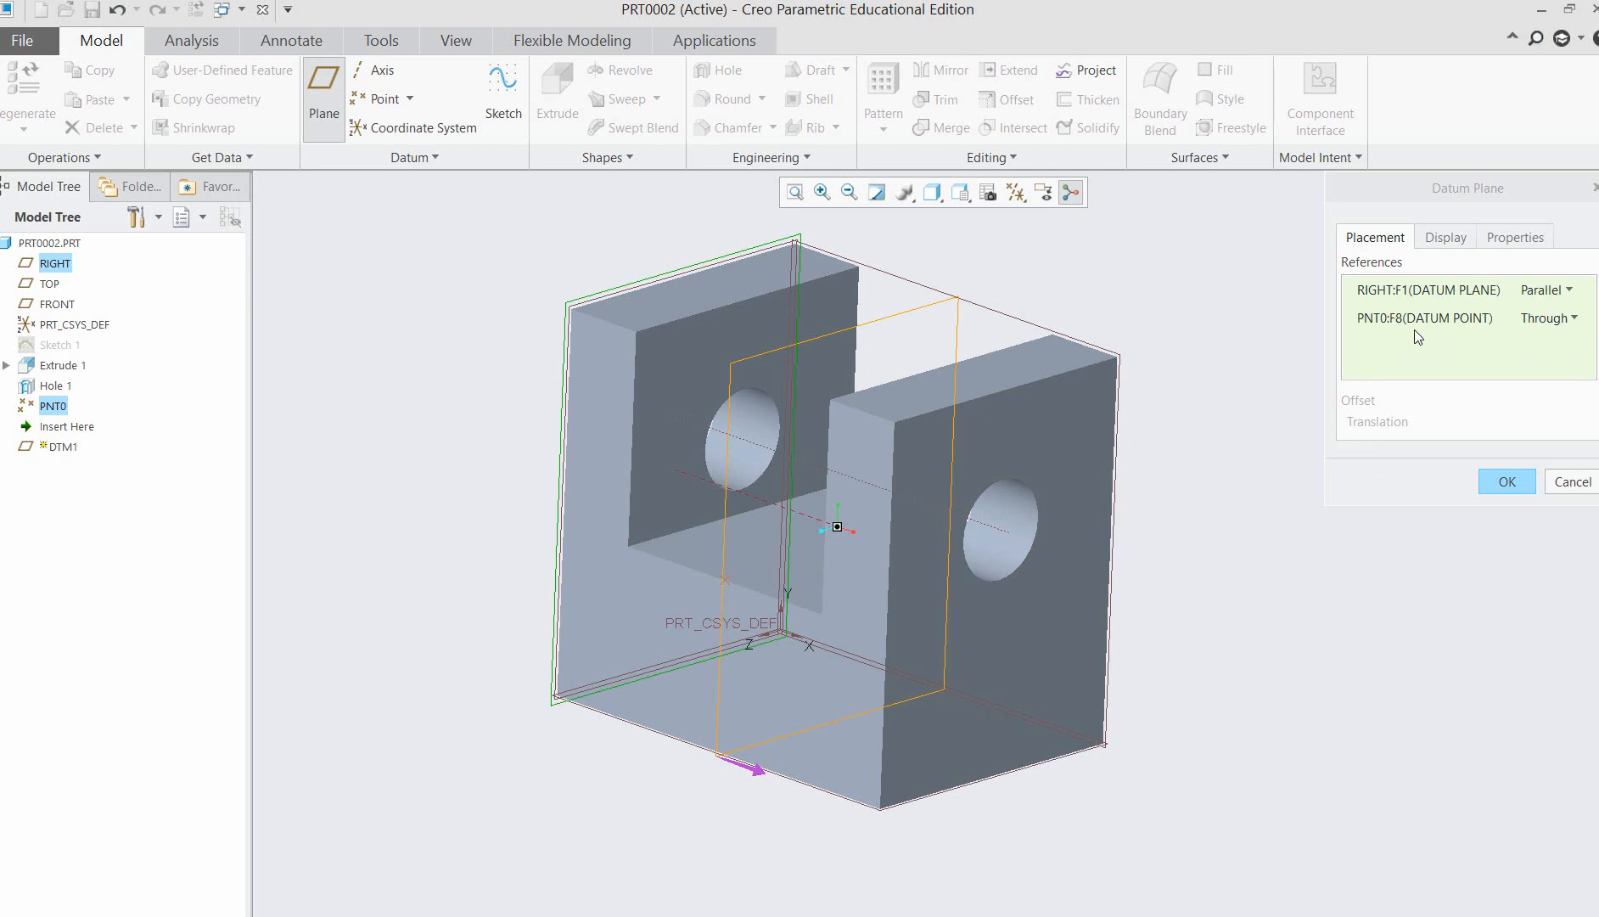
click(1499, 482)
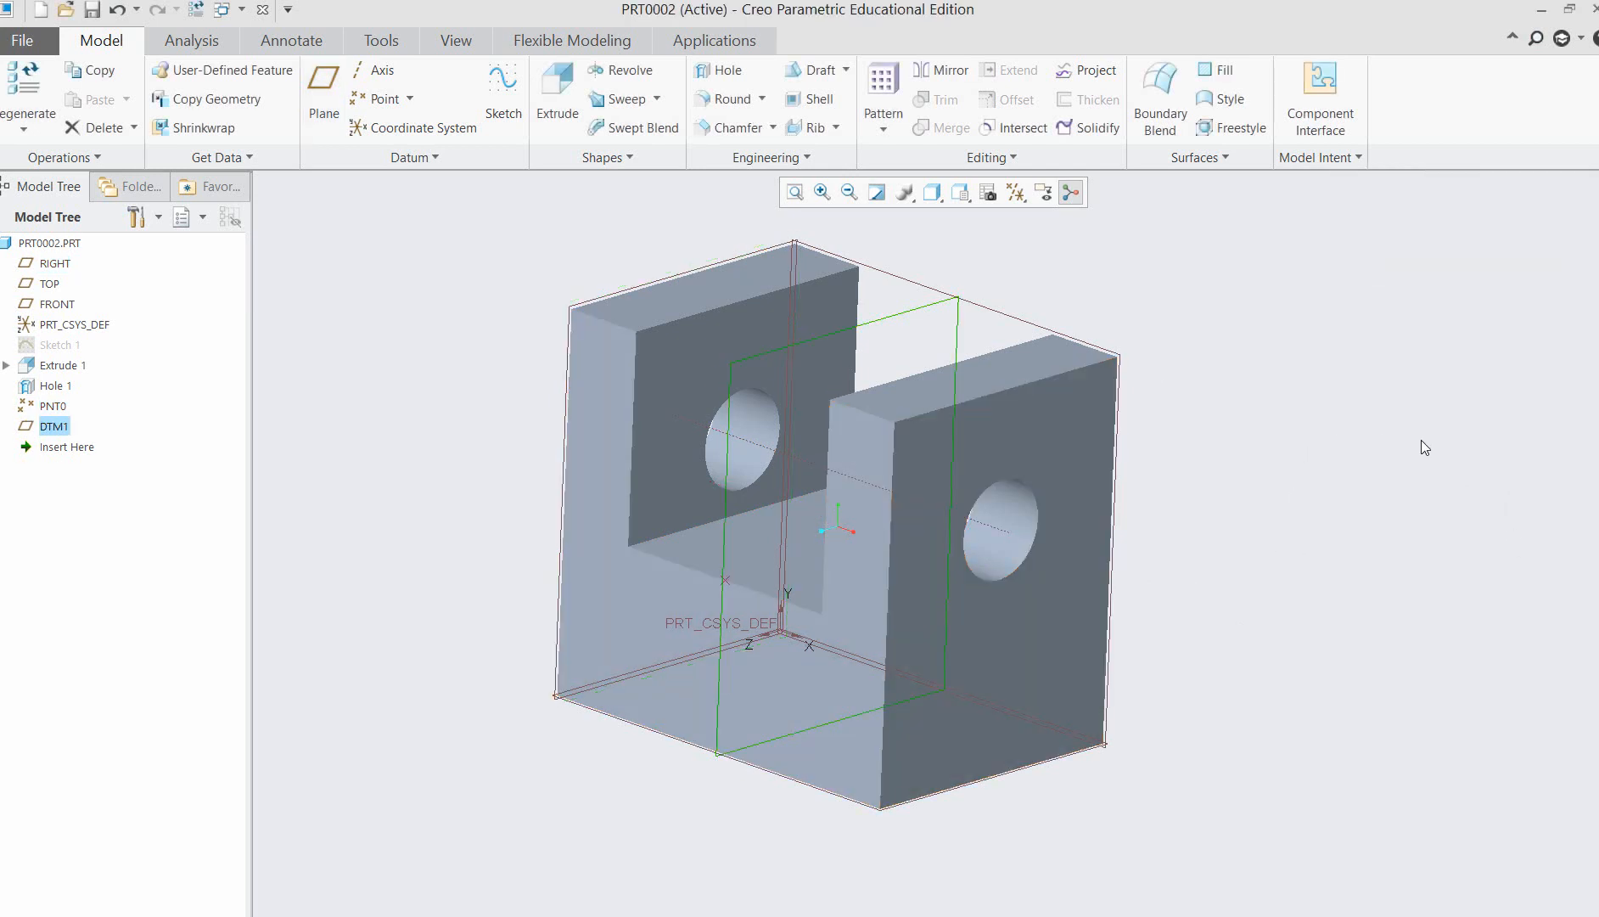
mouse_move(1424, 450)
middle_down()
mouse_move(1416, 467)
mouse_move(1164, 393)
mouse_move(1284, 524)
middle_up()
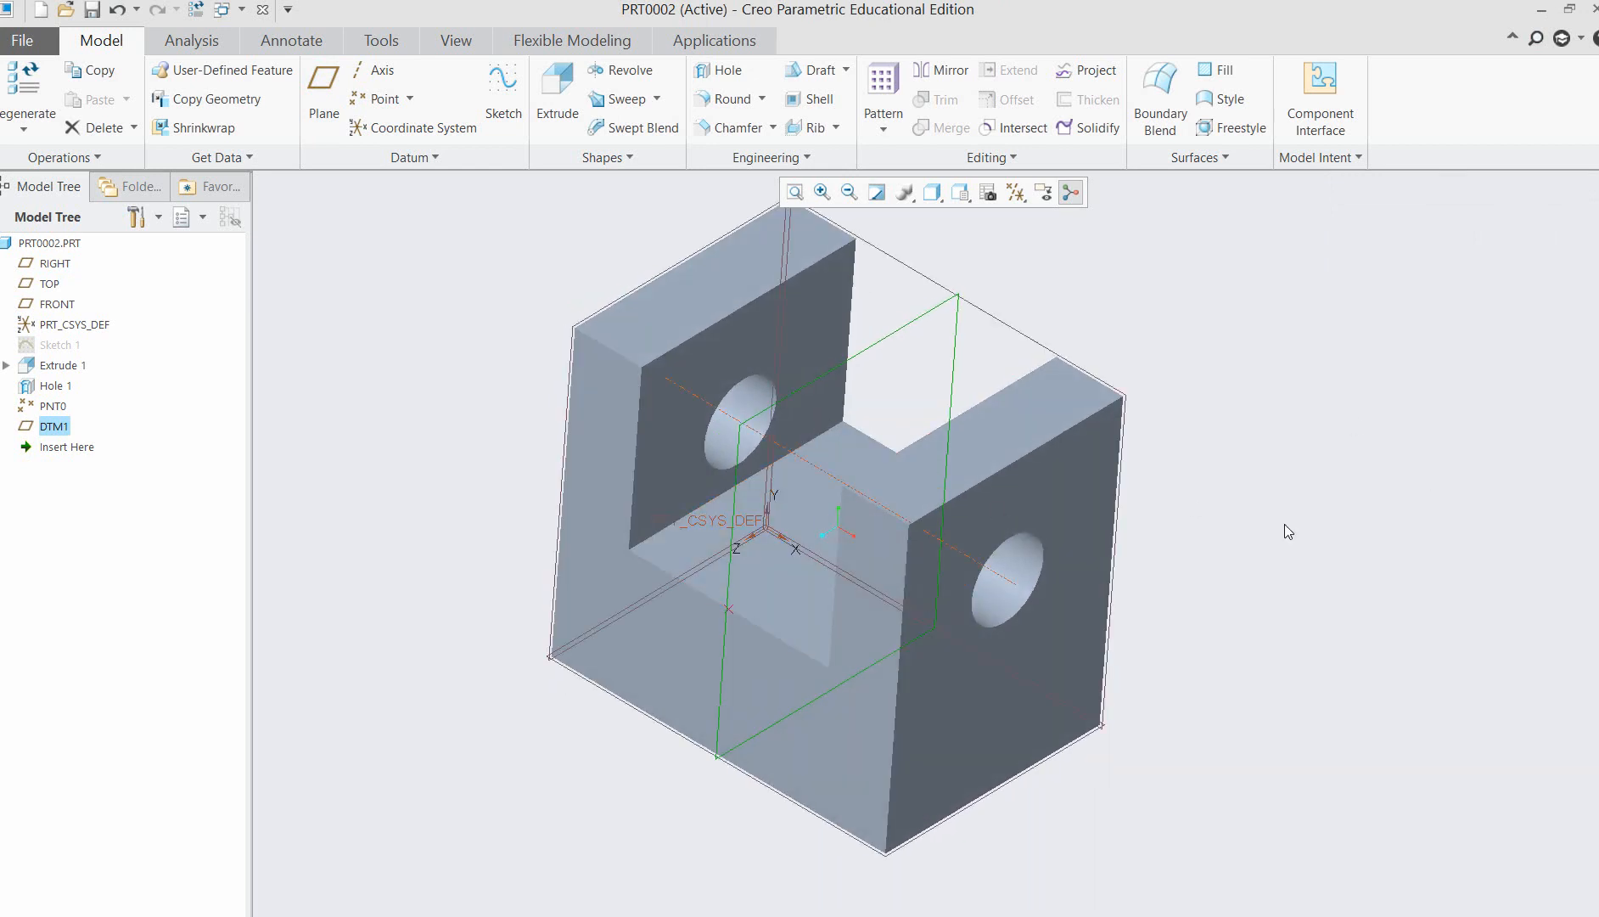
mouse_move(1390, 581)
middle_down()
mouse_move(1381, 553)
mouse_move(949, 756)
middle_up()
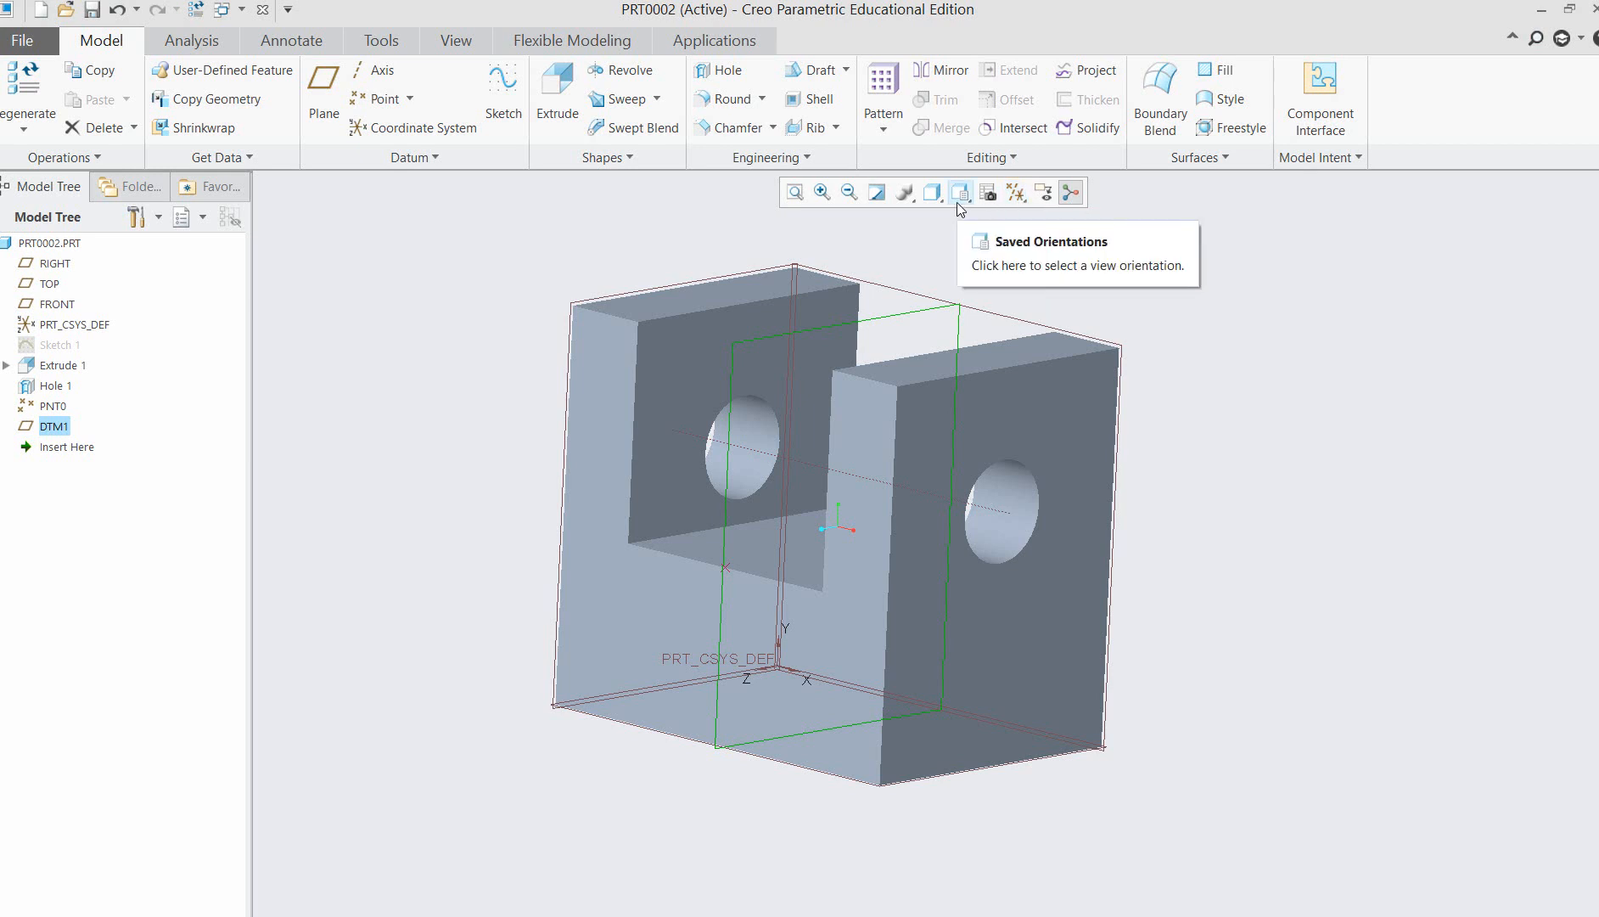
click(1291, 473)
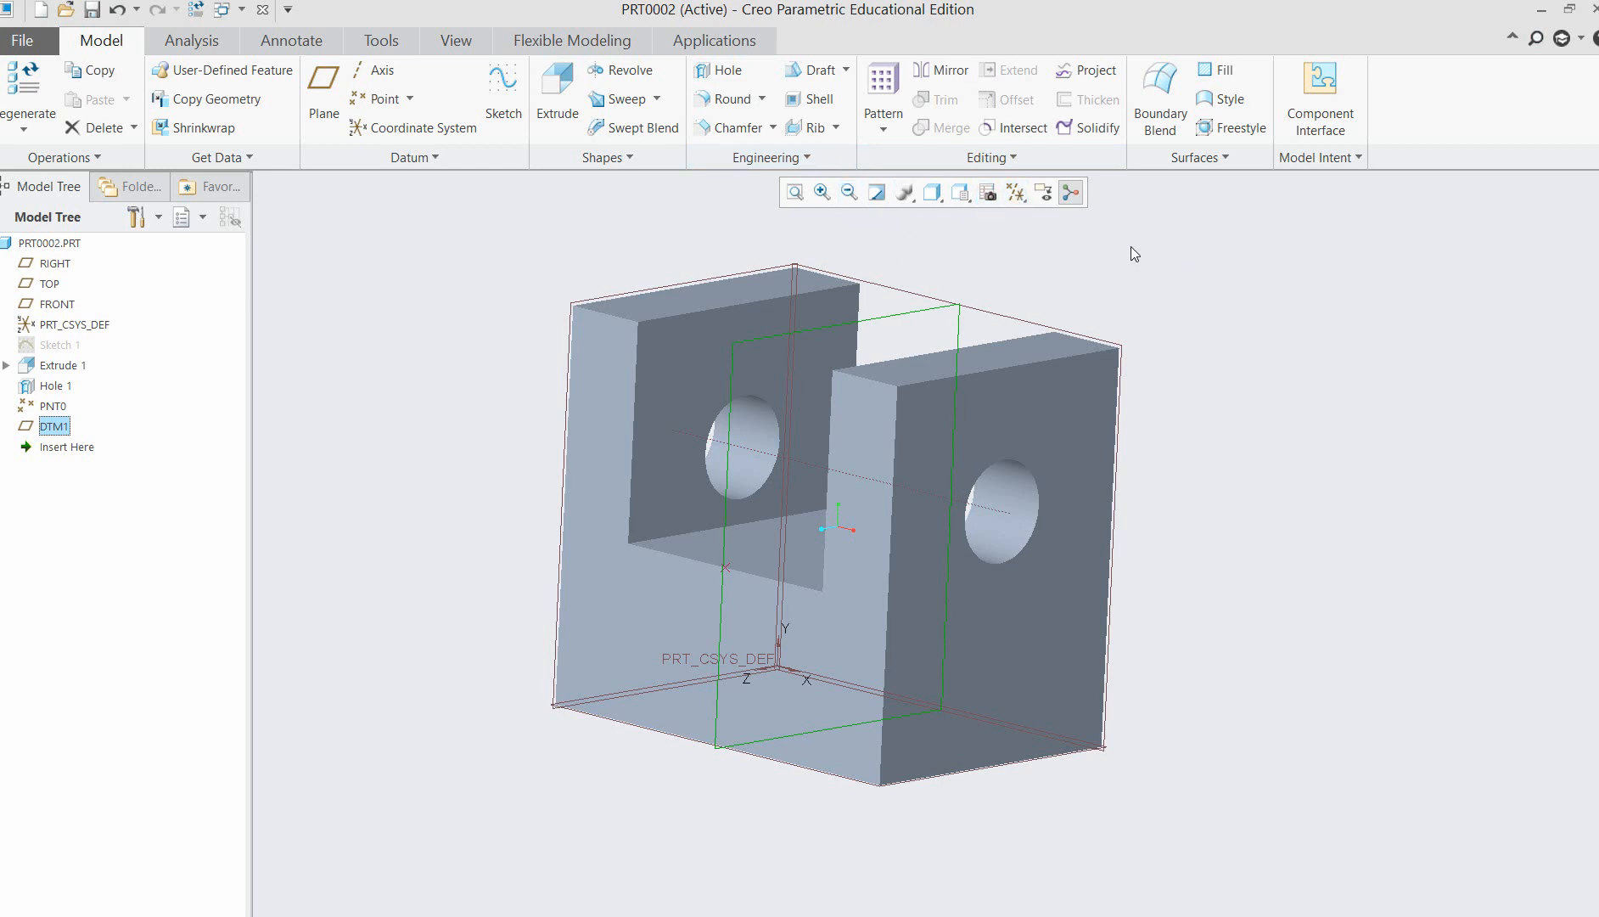
click(503, 97)
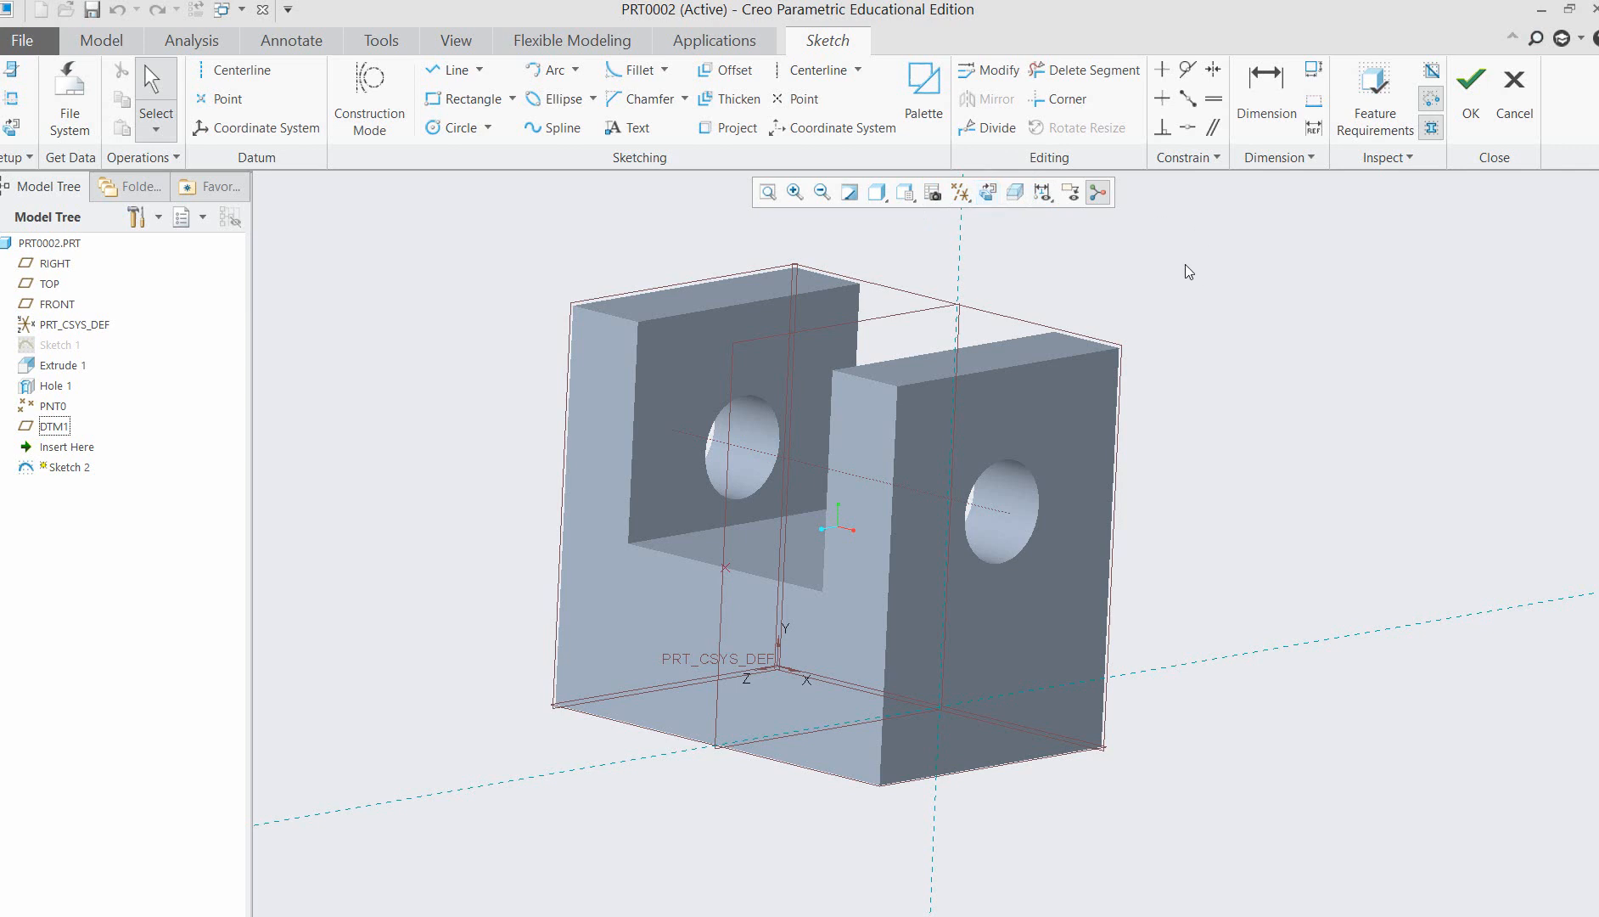
click(987, 193)
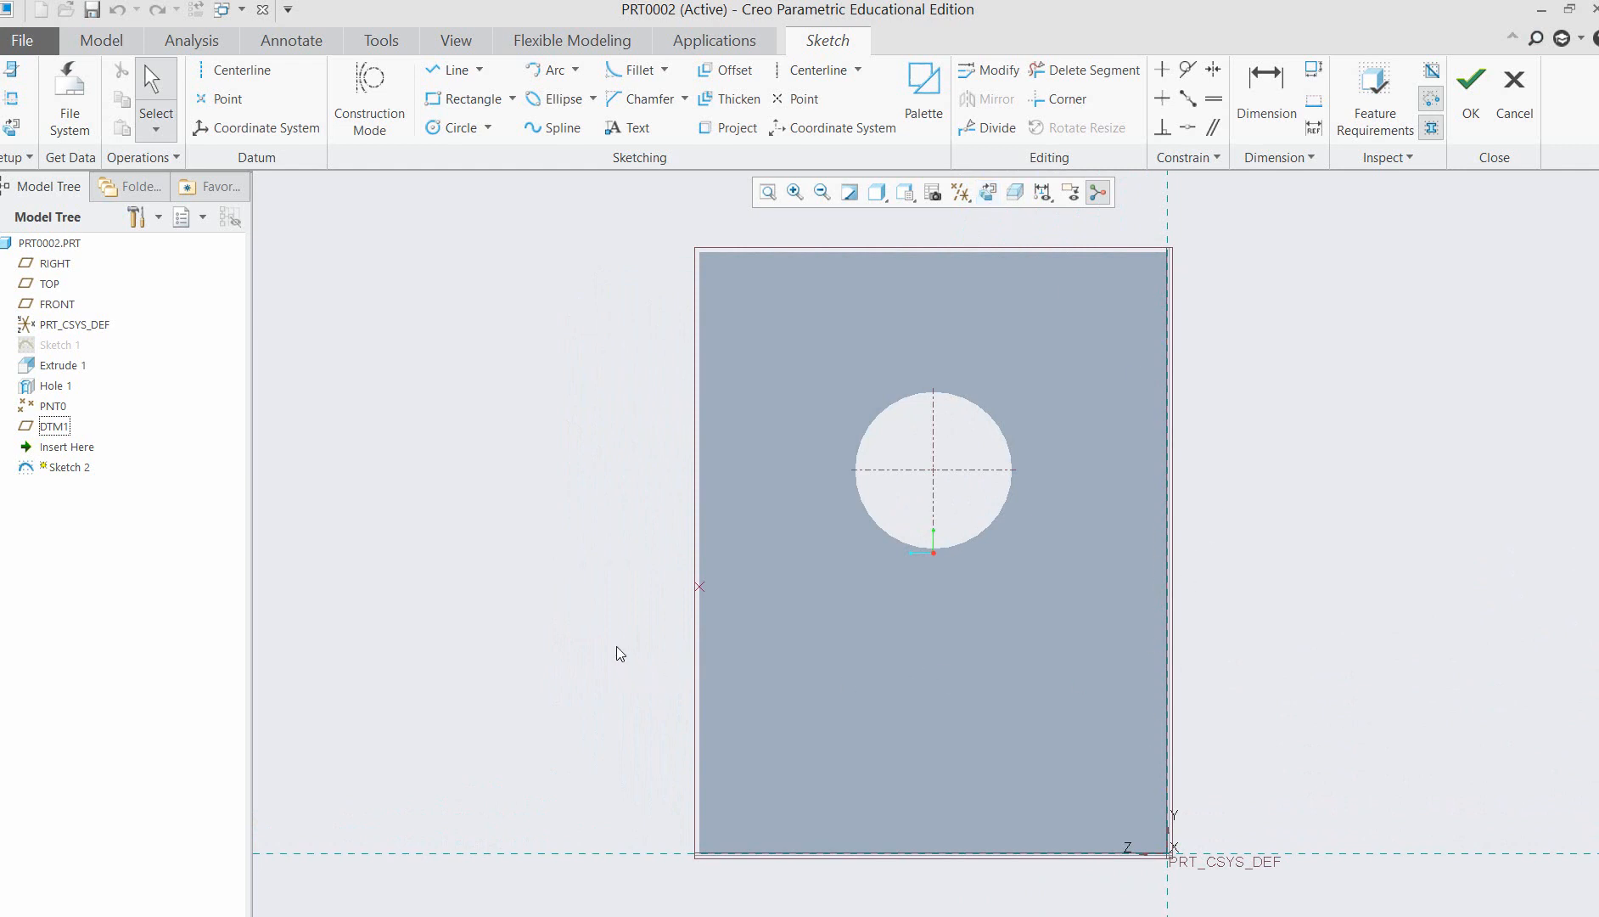
middle_drag(616, 645, 1074, 432)
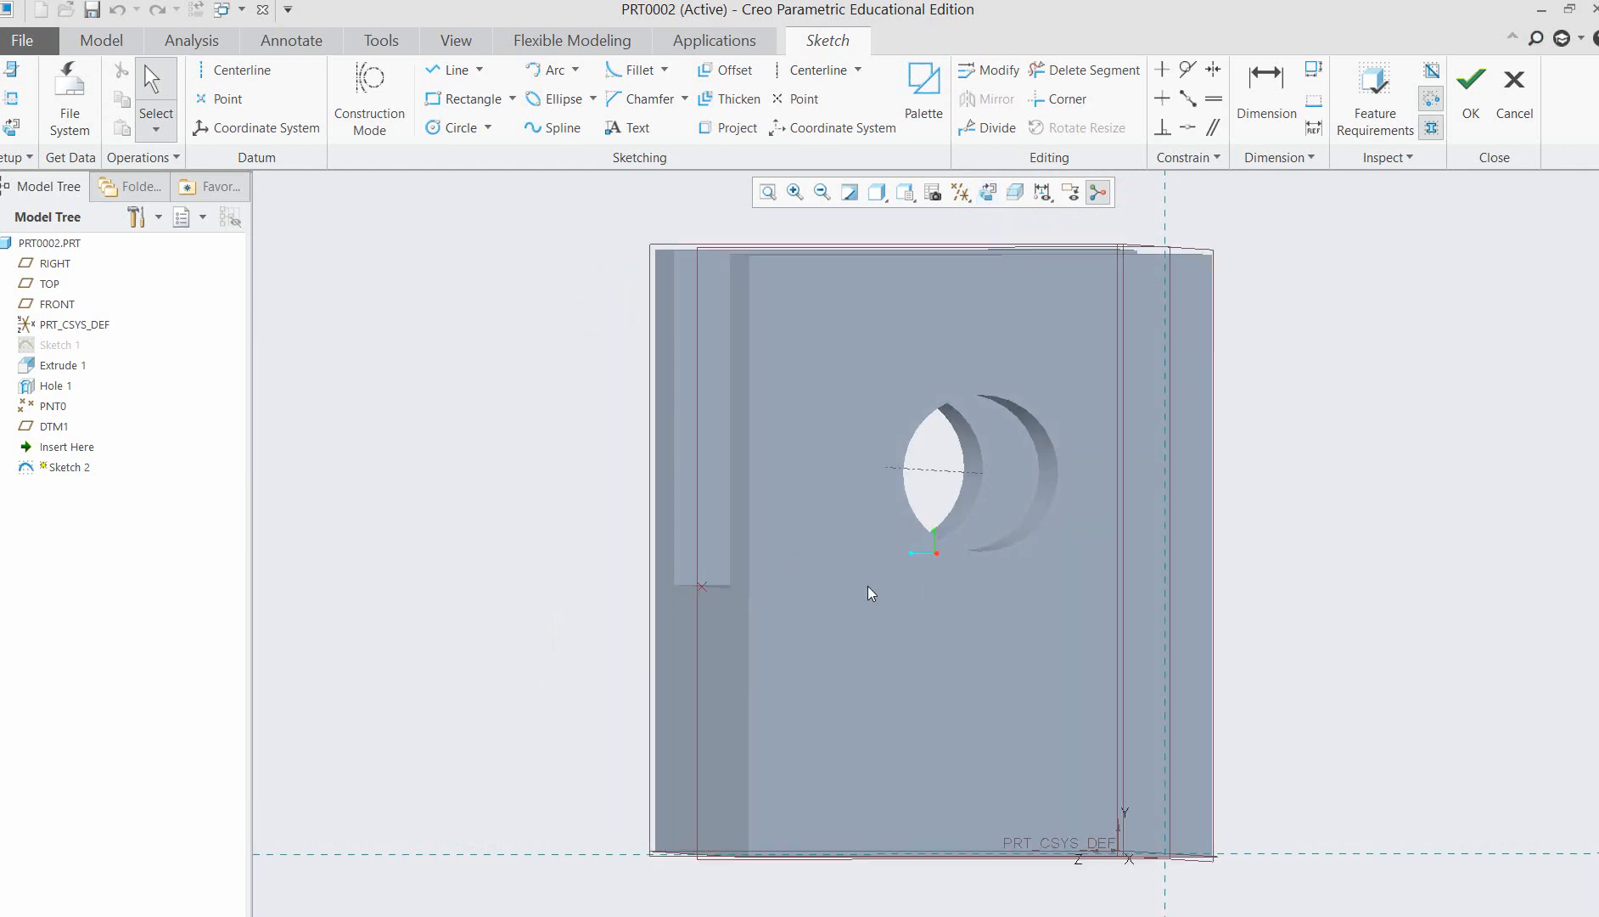
middle_drag(1317, 536, 687, 683)
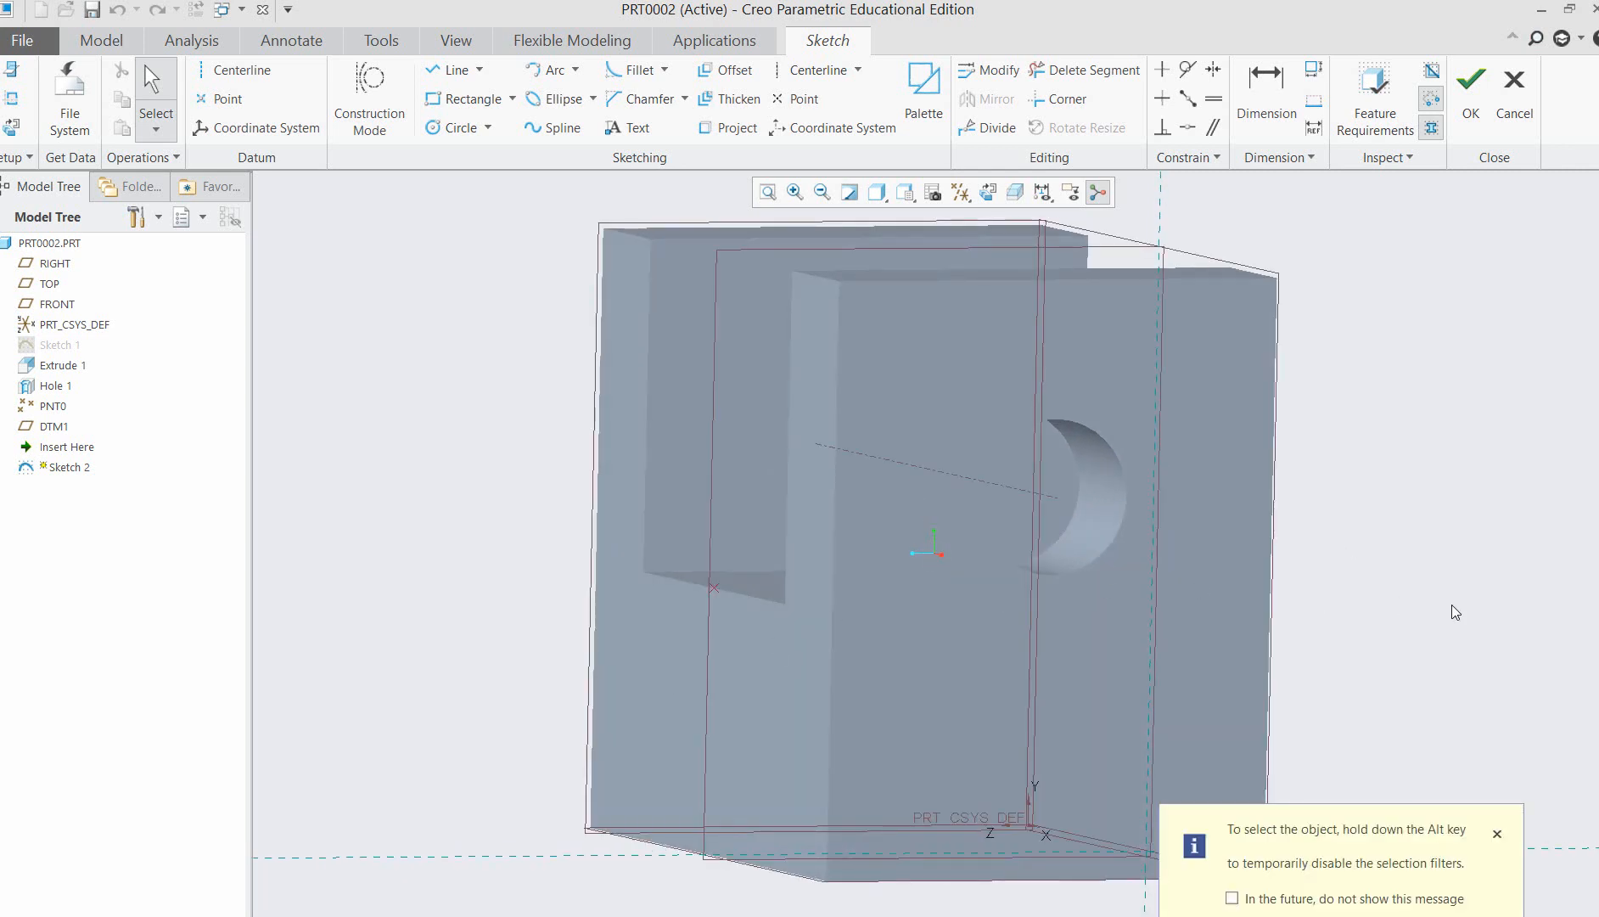
mouse_move(1449, 613)
middle_down()
mouse_move(1409, 635)
mouse_move(1452, 631)
mouse_move(1425, 543)
middle_up()
scroll(1424, 539, up, 3)
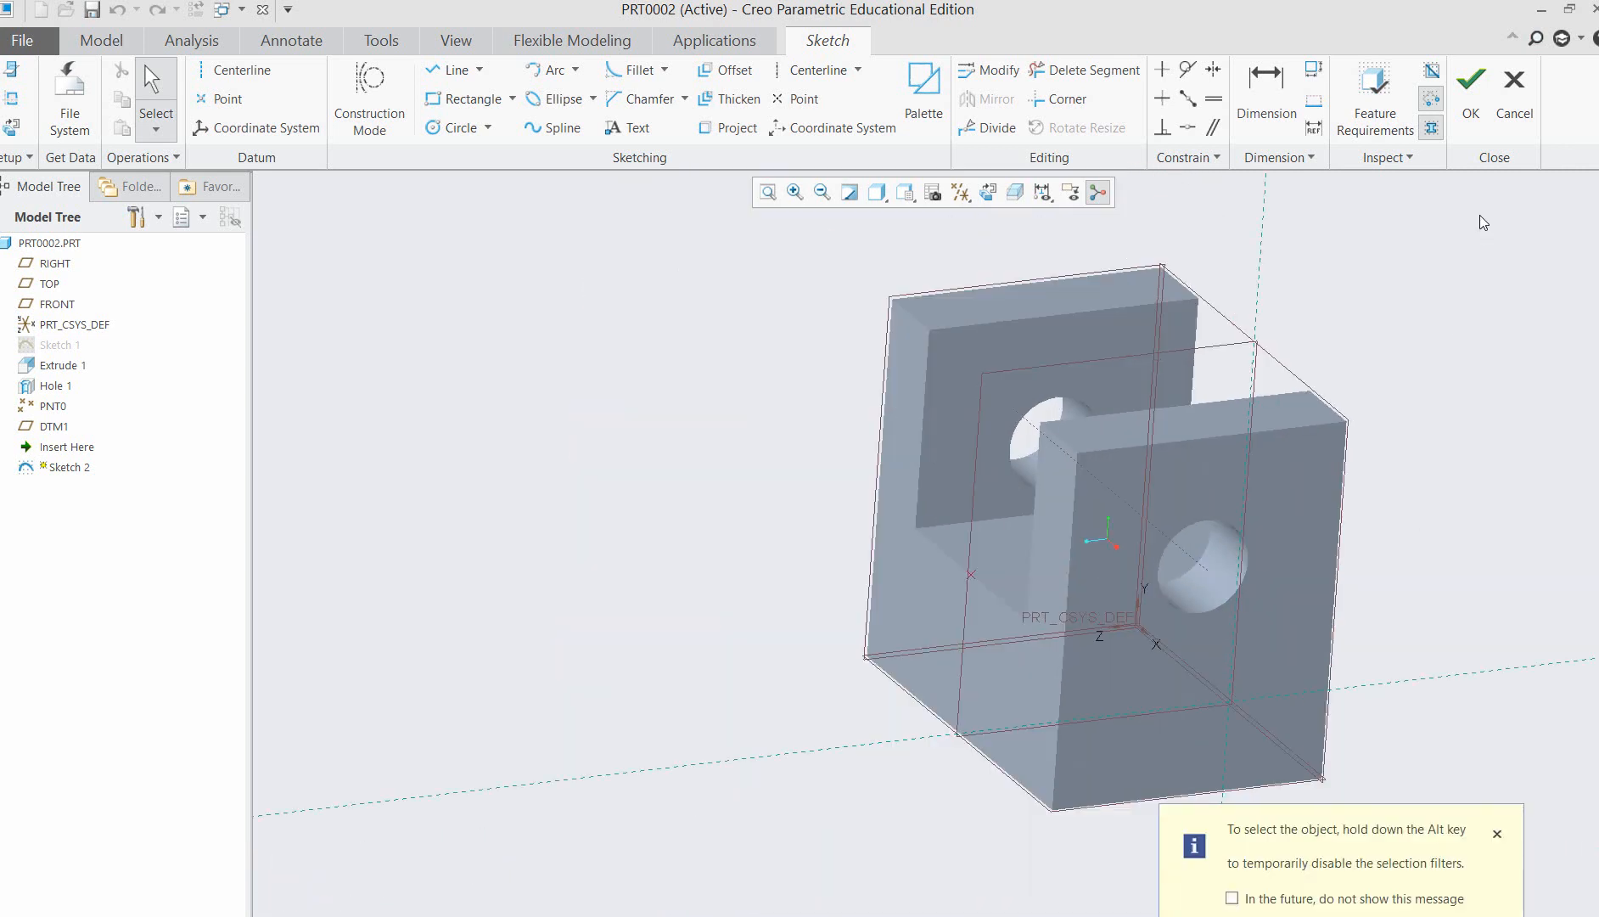
click(1519, 87)
click(872, 532)
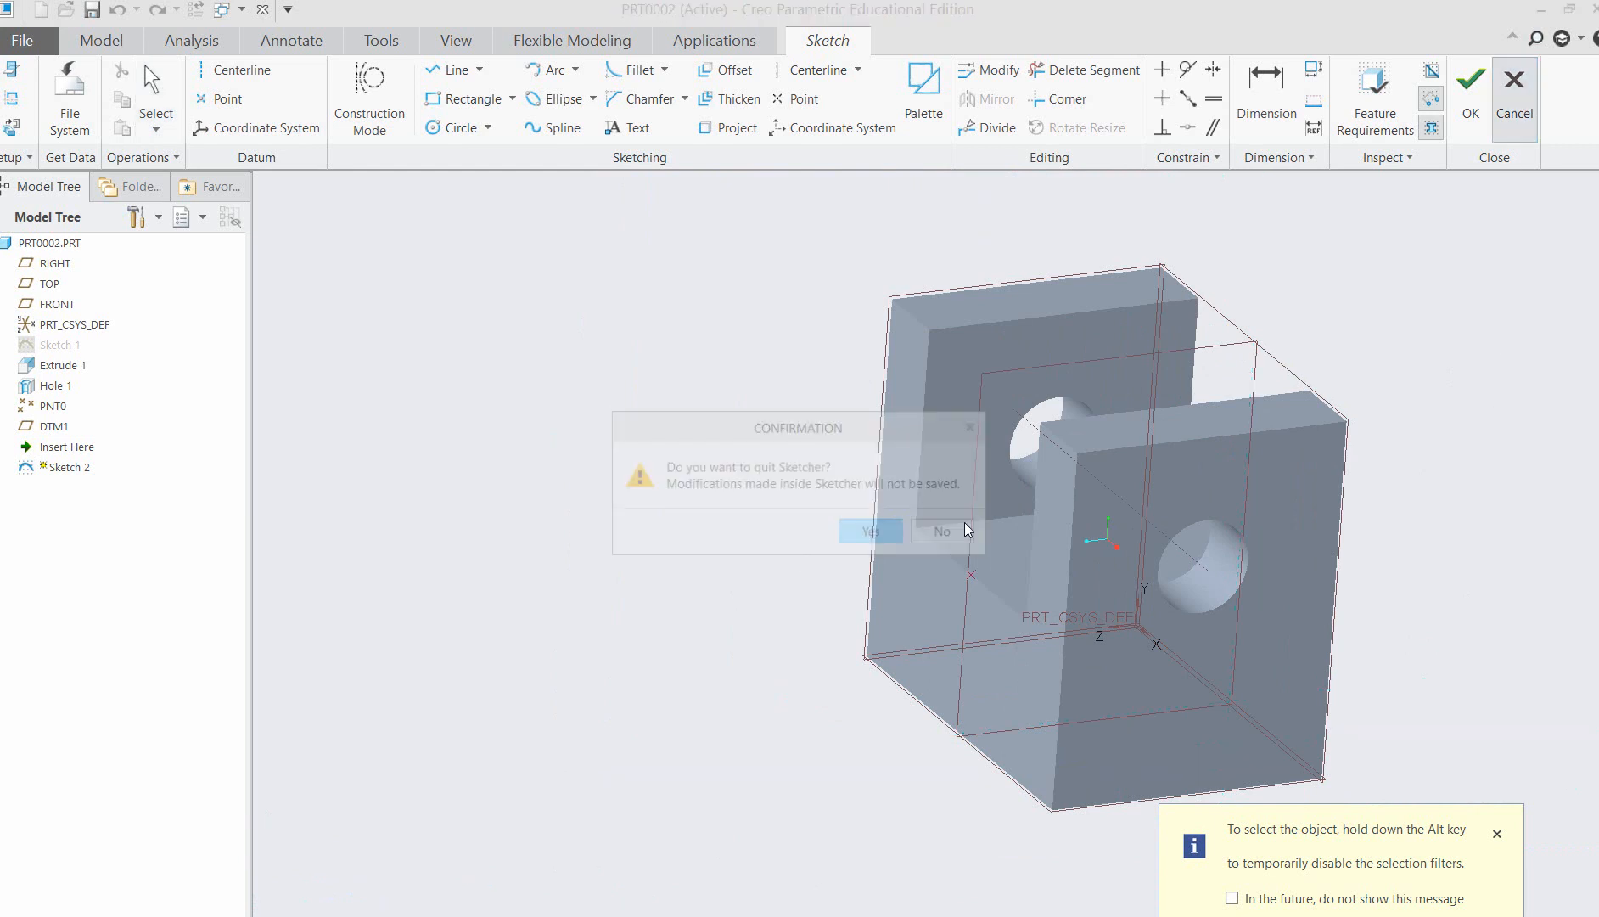
Start a sketch on datum plane DTM1 and add the bracket's front face as a sketch reference.
click(54, 426)
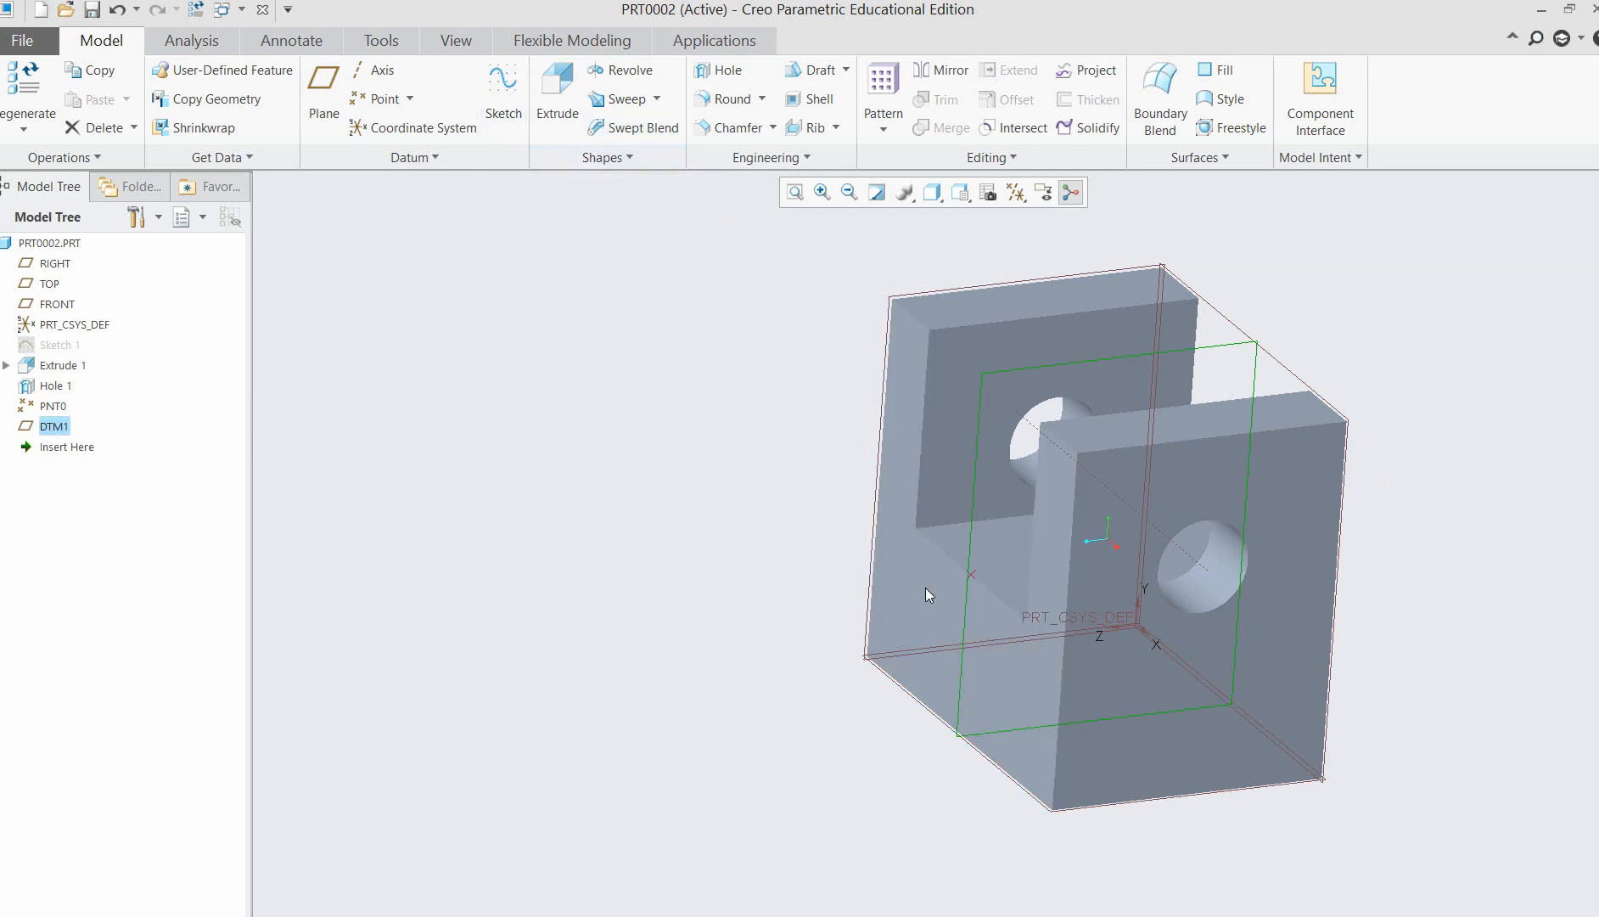
click(505, 104)
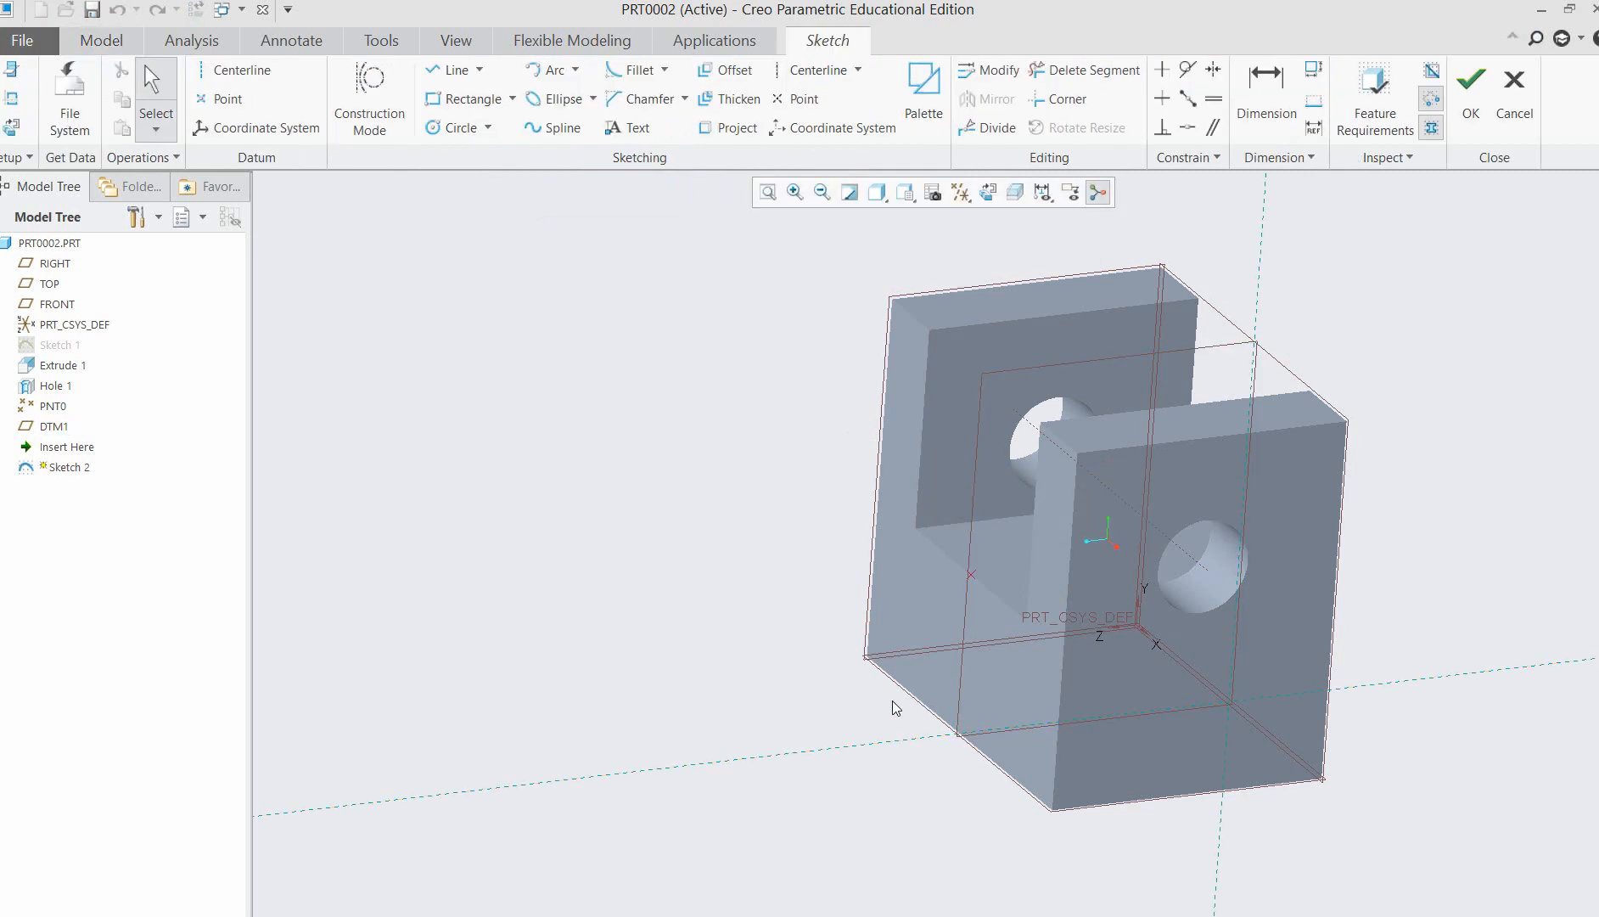
click(10, 101)
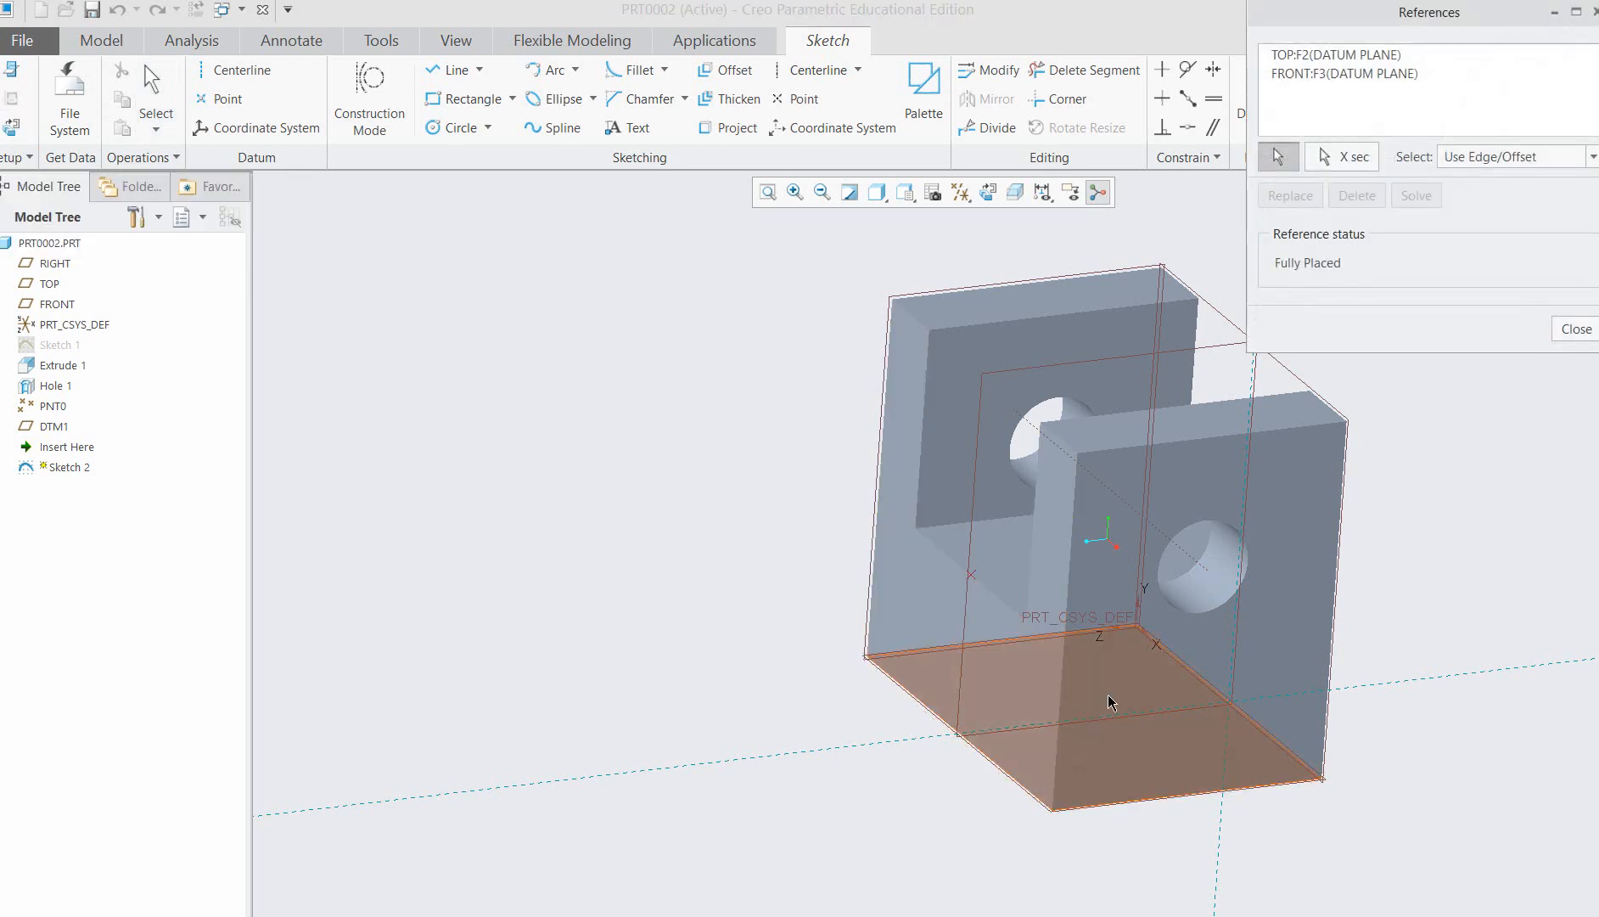
click(934, 629)
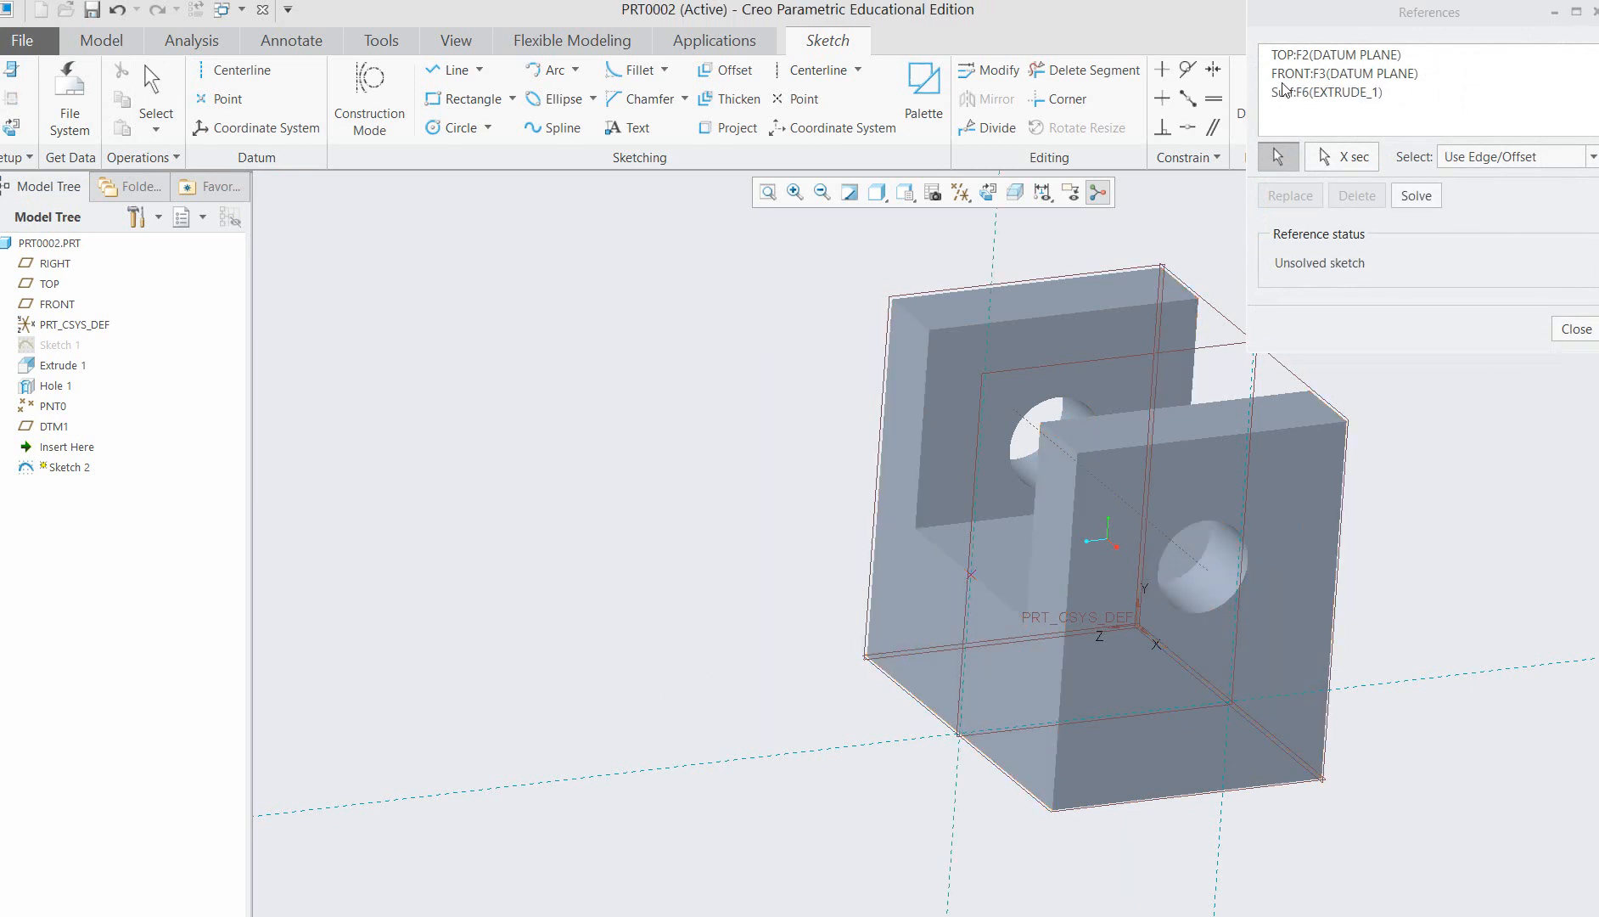
click(1577, 329)
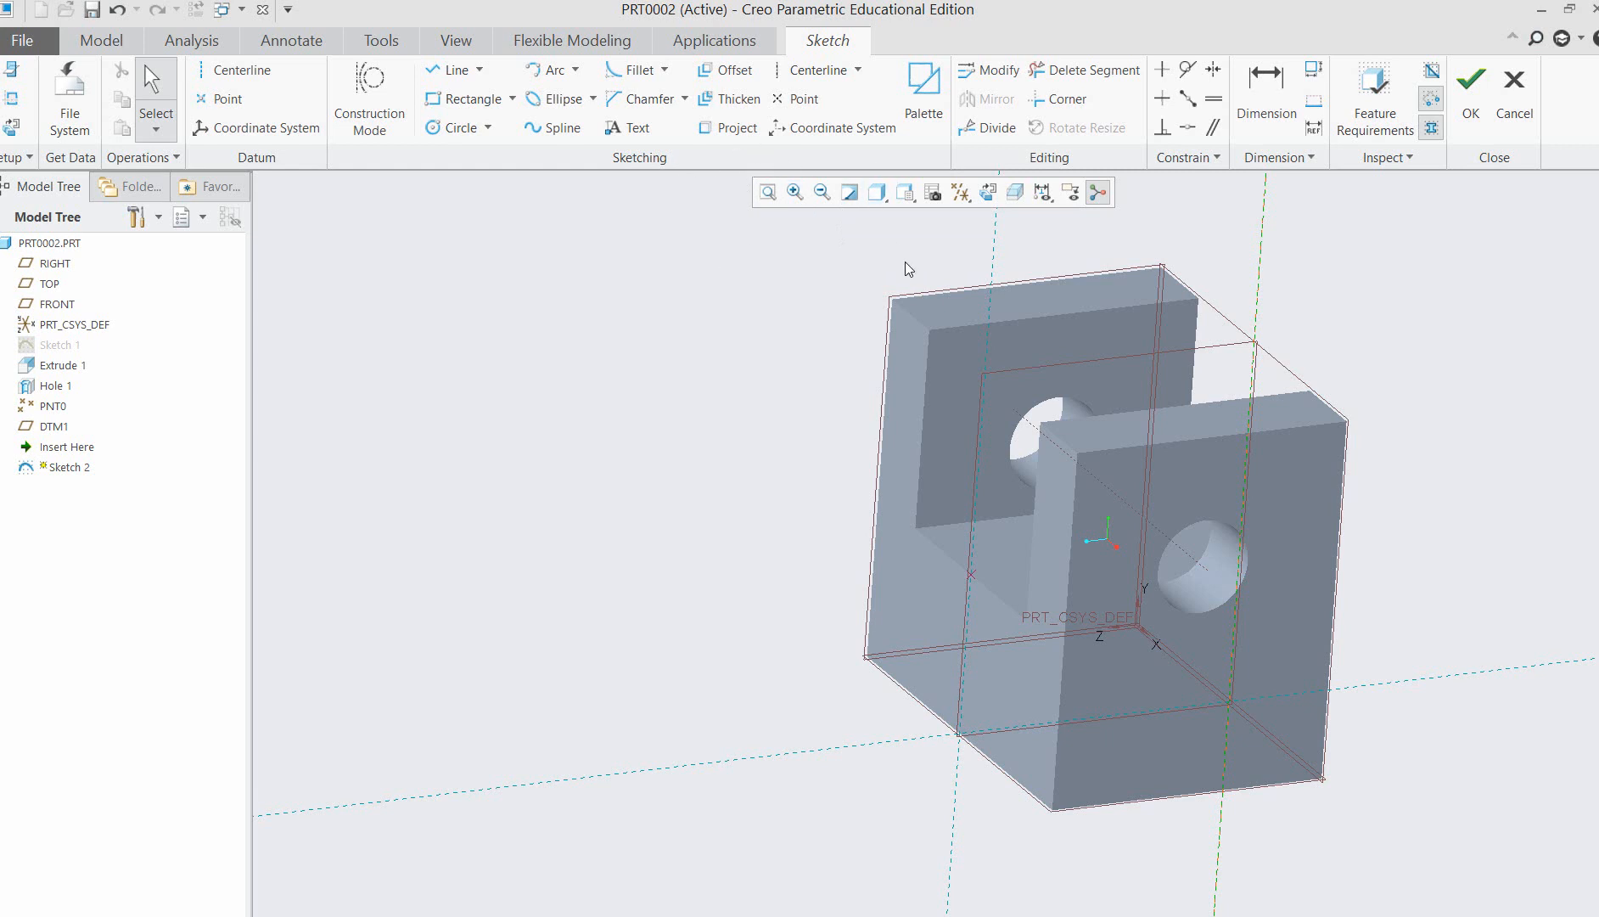
Draw a horizontal line about 72 long outward from the front-face reference, about 61 above the base.
click(479, 71)
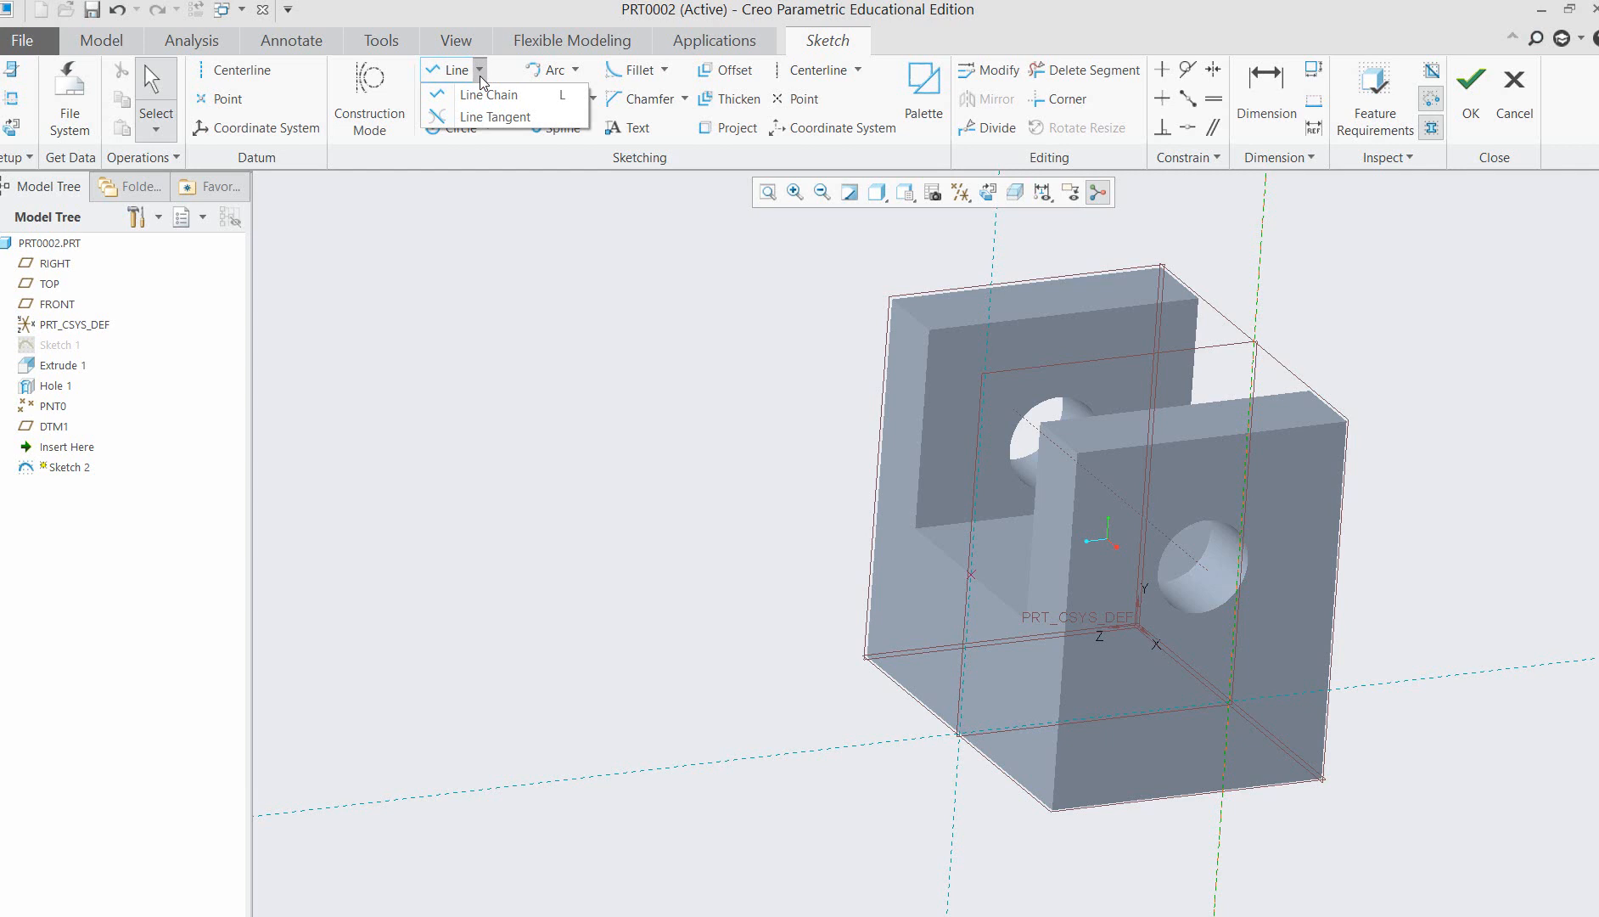
click(481, 96)
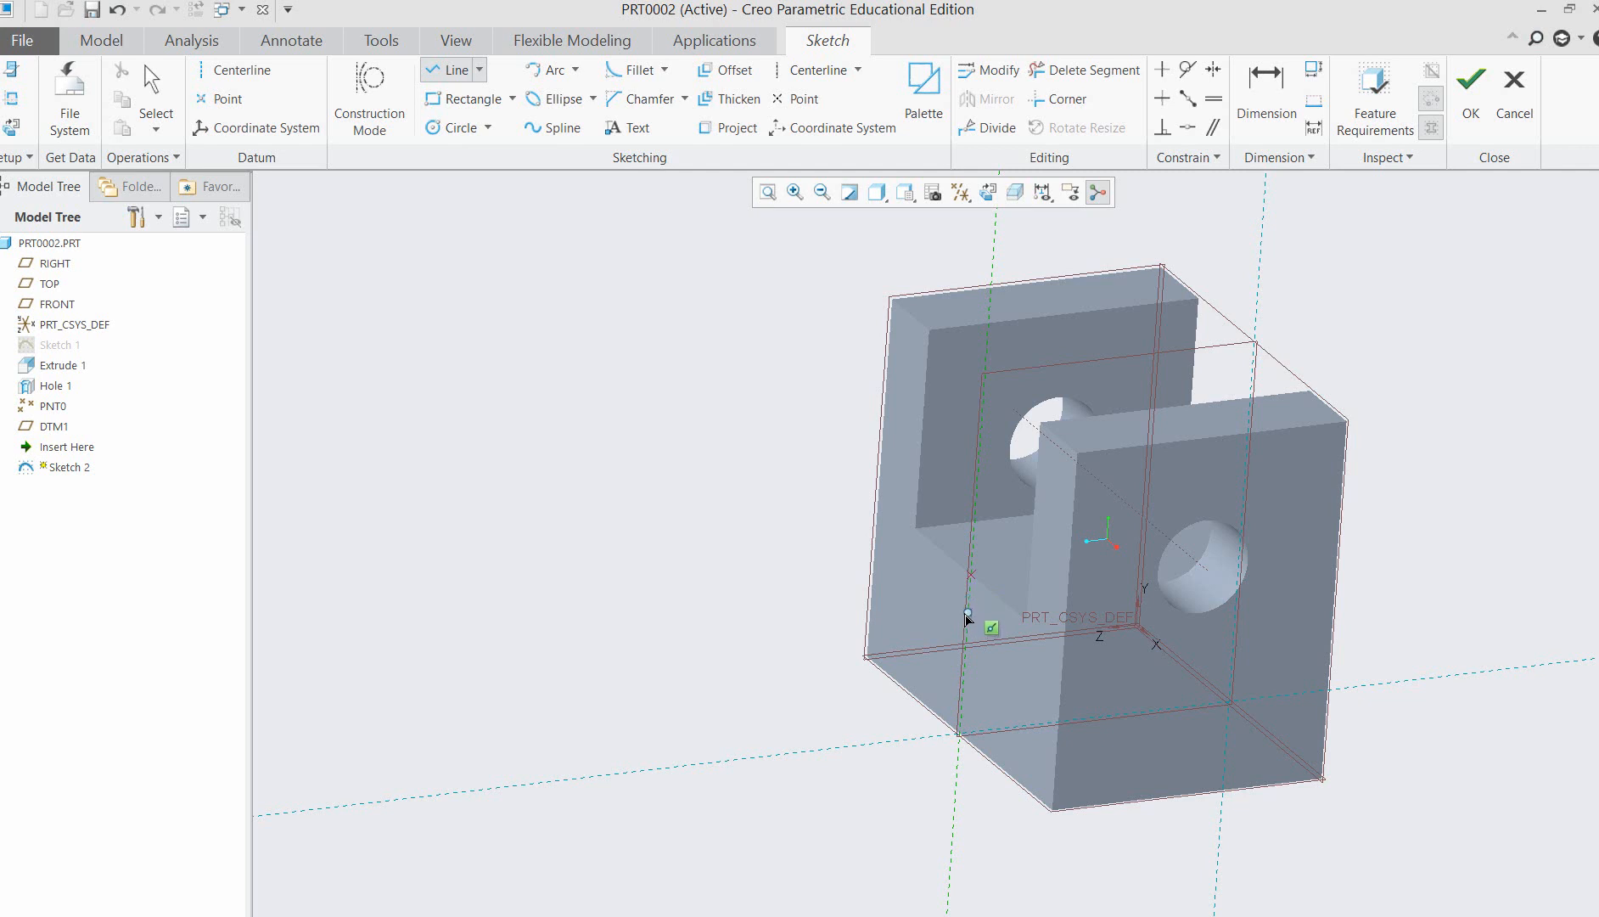
click(965, 613)
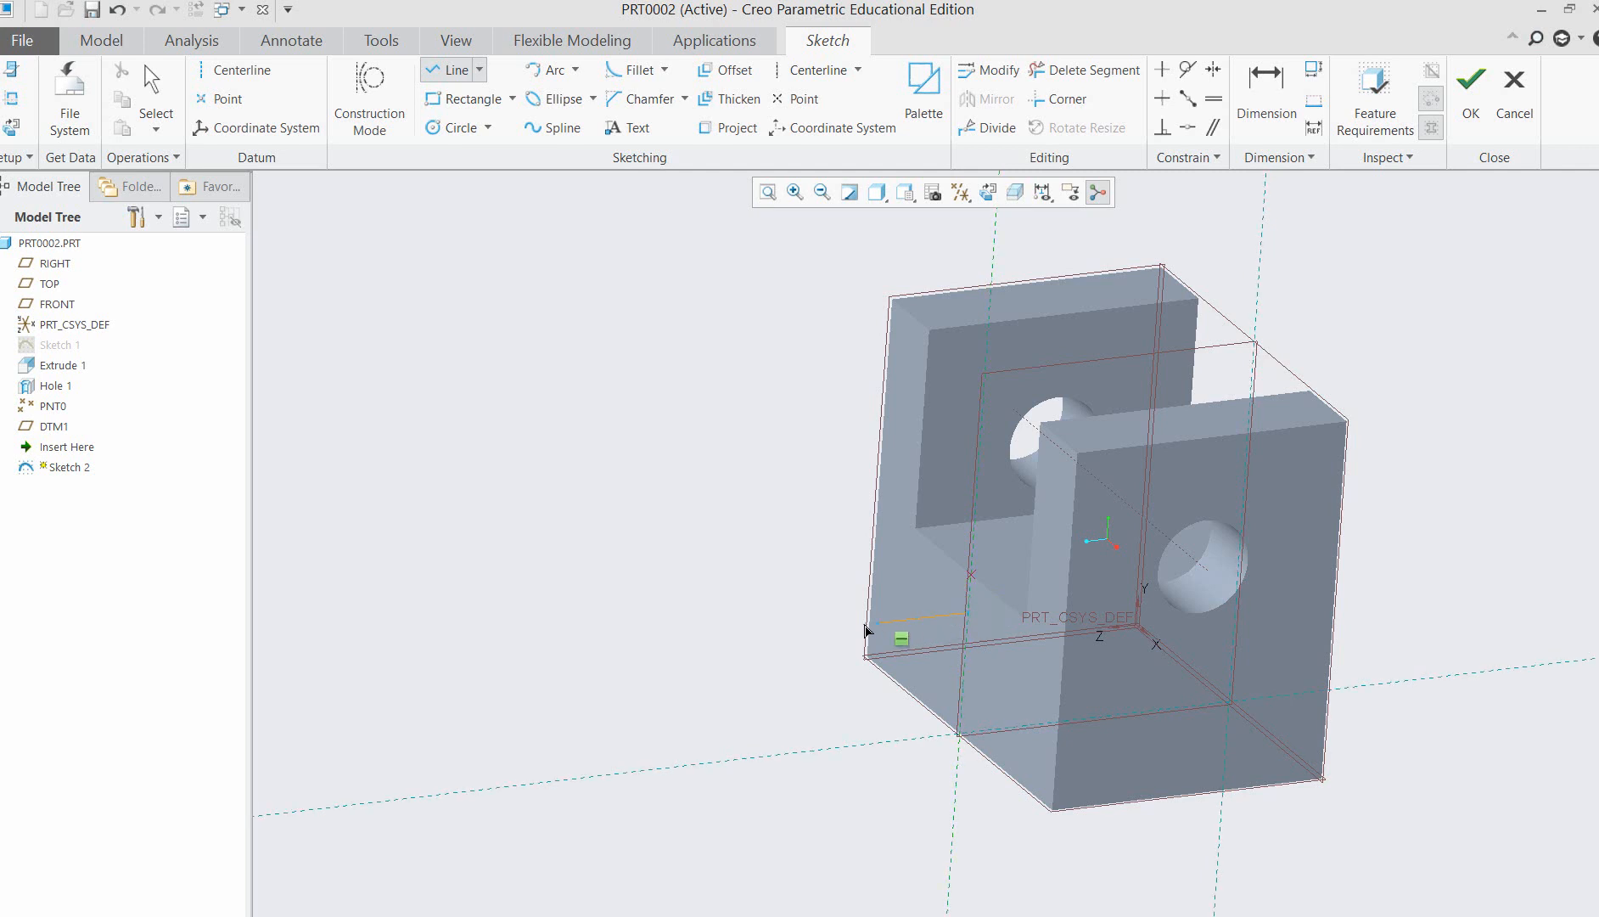
click(821, 629)
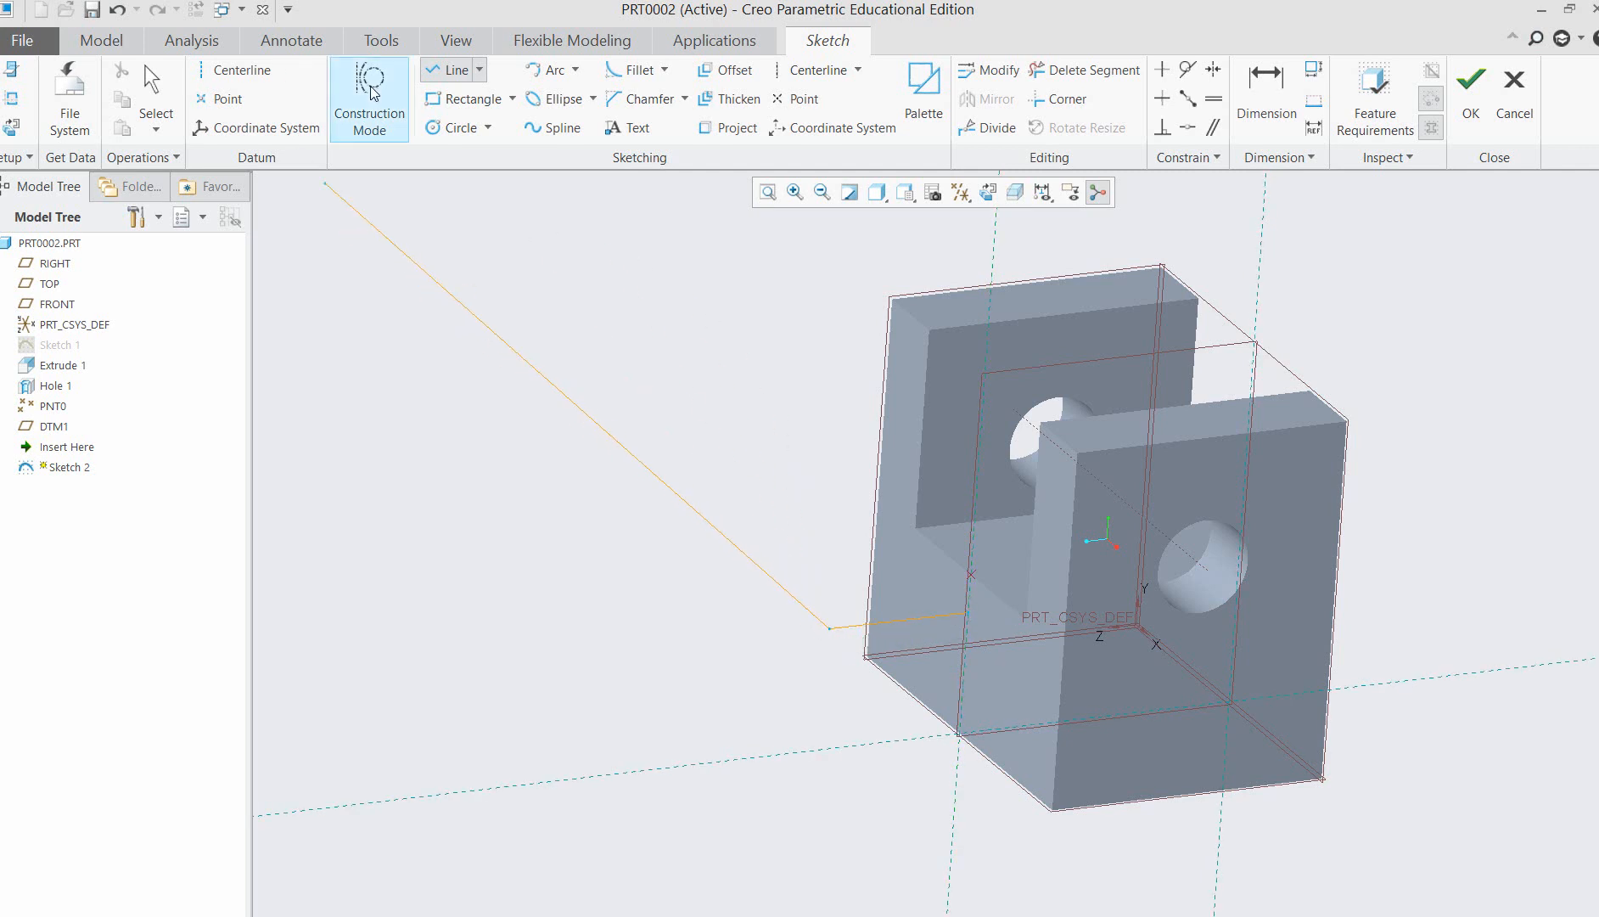
Add a downward-curving tangent-end arc of about 17 radius at the line's outer end and check it against the reference picture in Word.
click(576, 80)
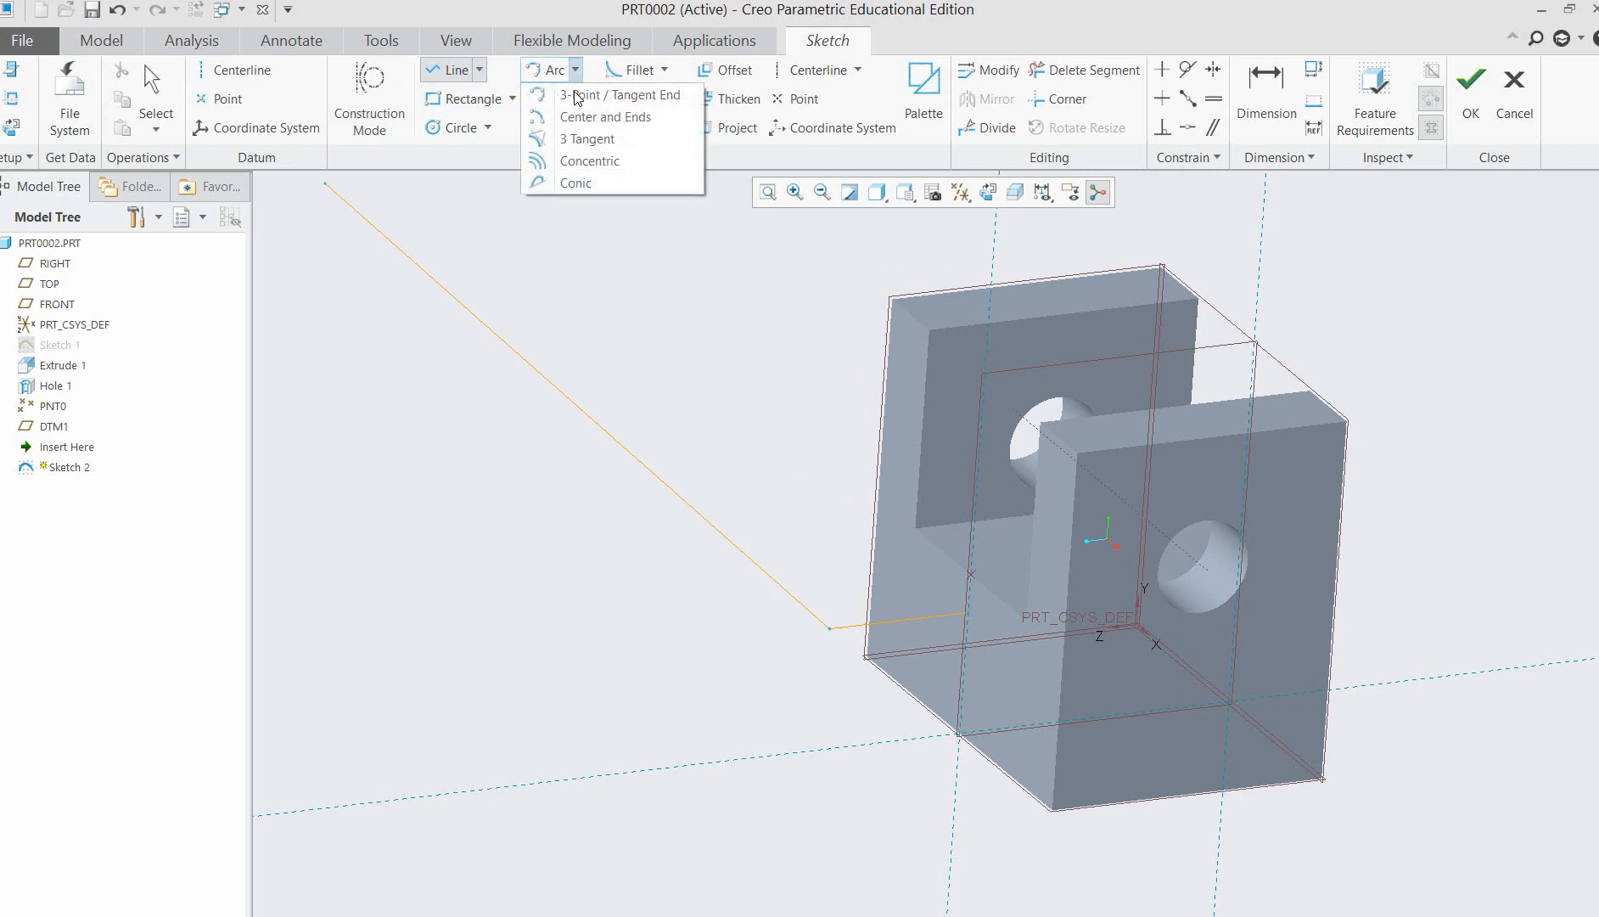
click(598, 97)
click(831, 632)
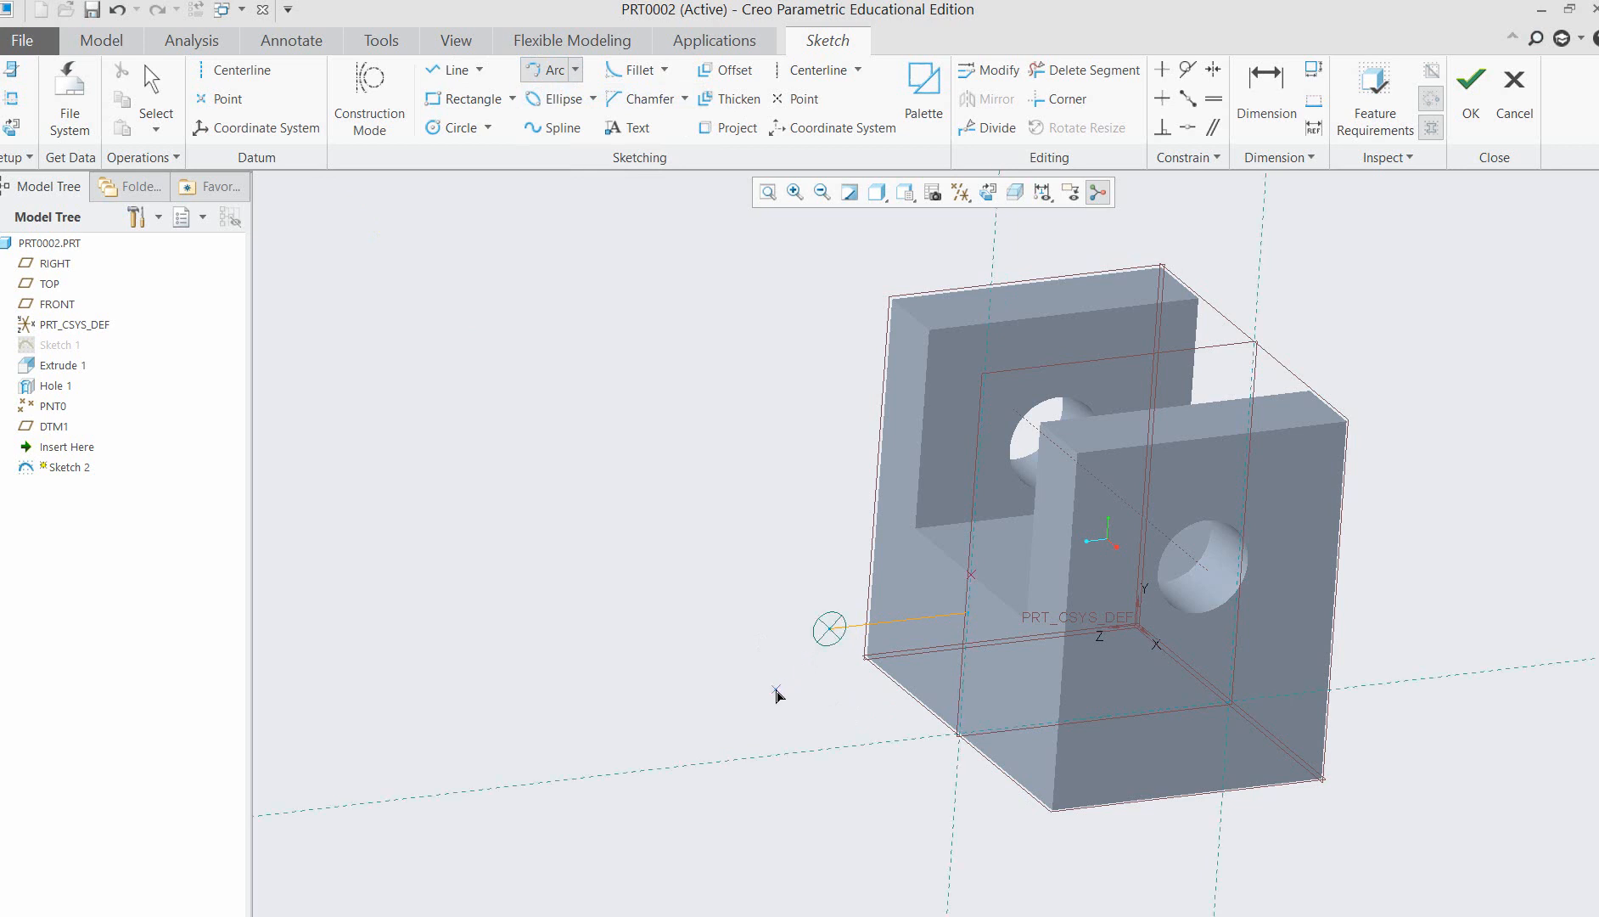
click(782, 656)
click(793, 638)
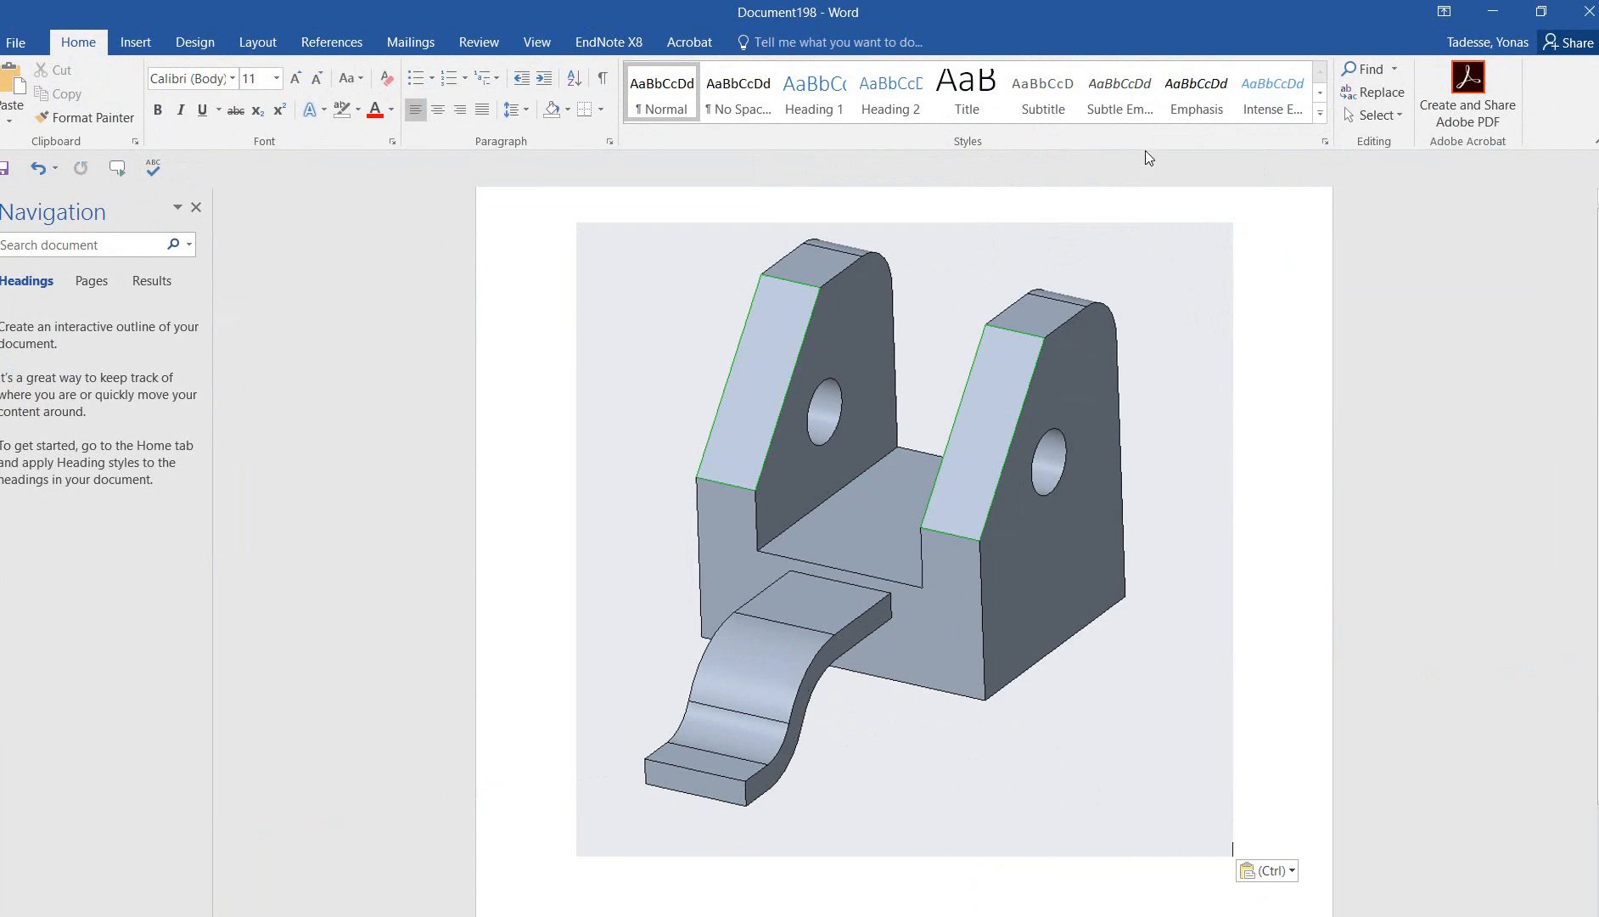
click(1493, 22)
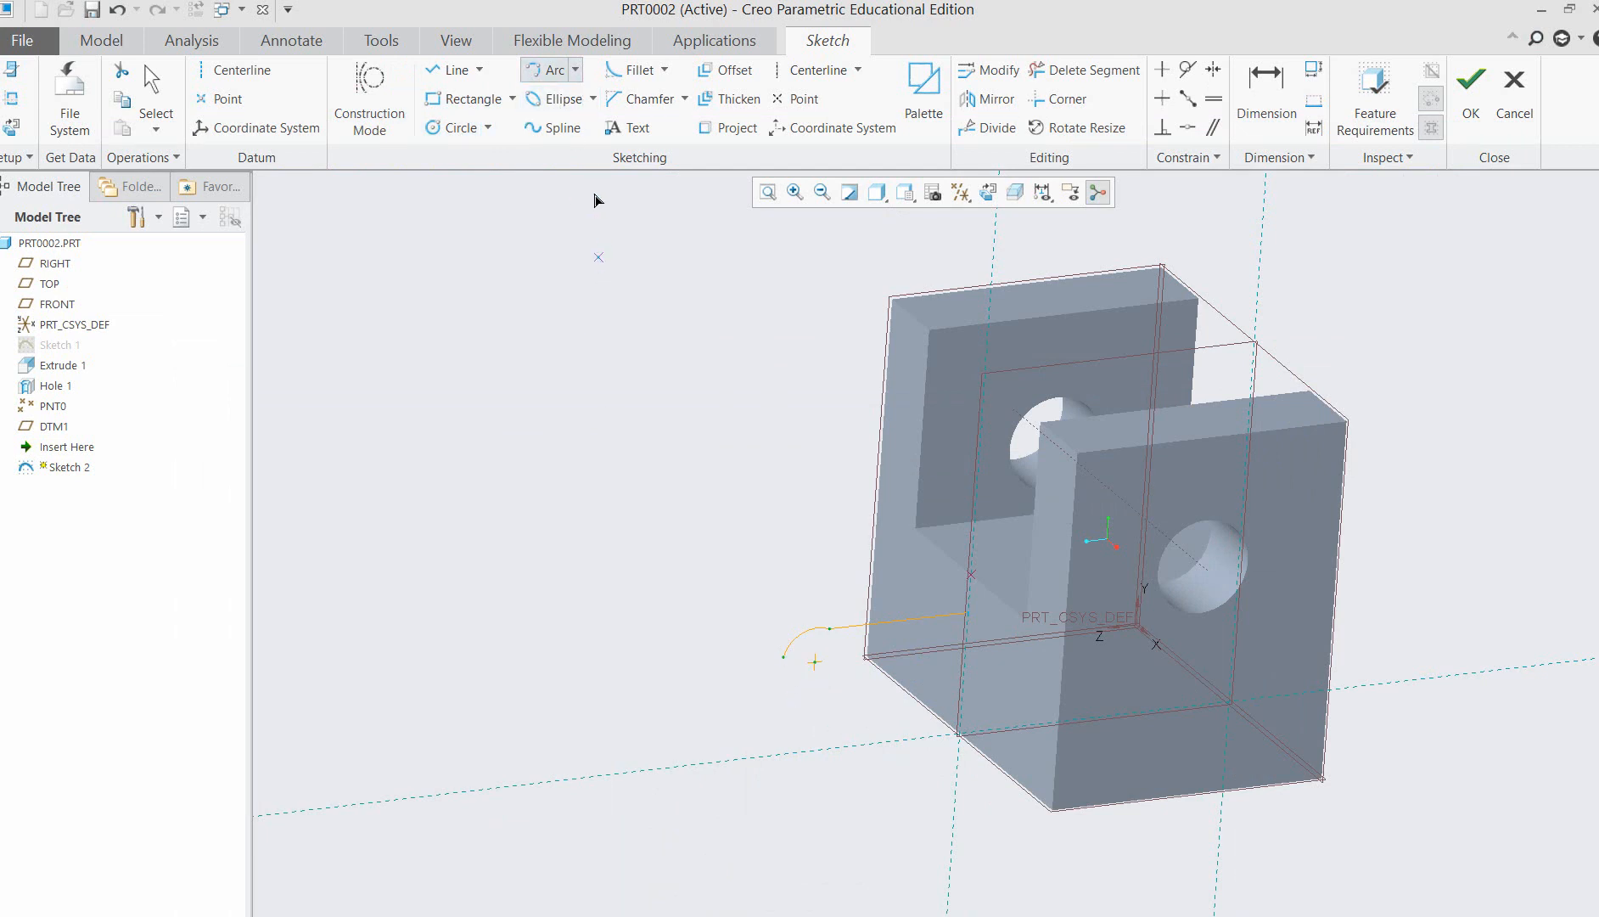
Continue the profile downward with a second arc of about 38 radius, tangent to the end of the first arc.
click(576, 80)
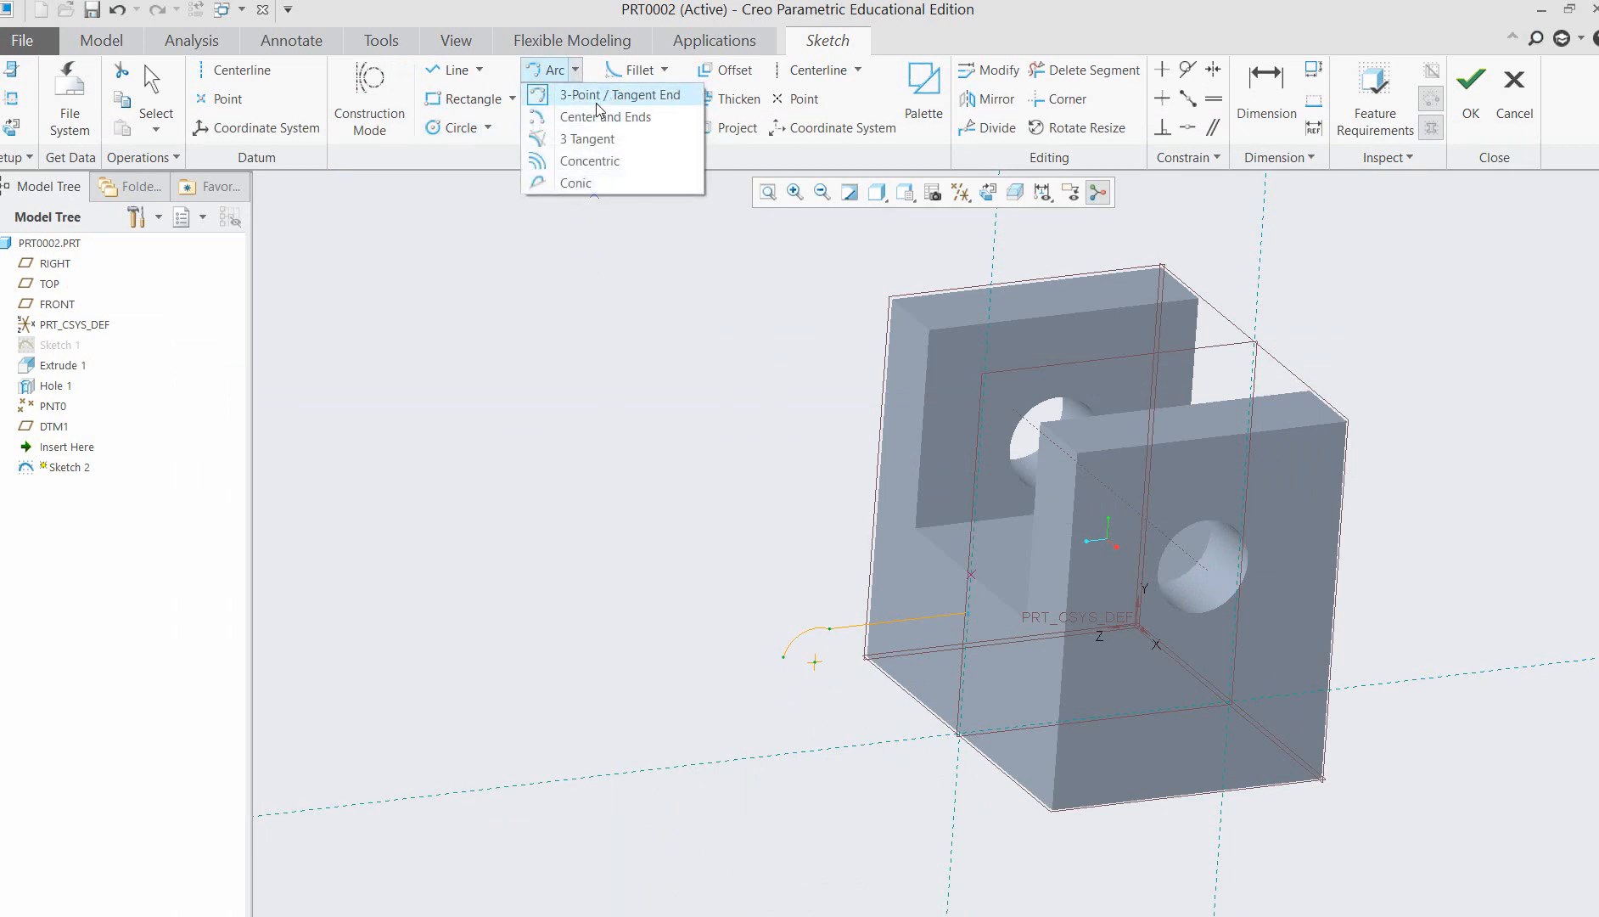
click(594, 136)
click(781, 661)
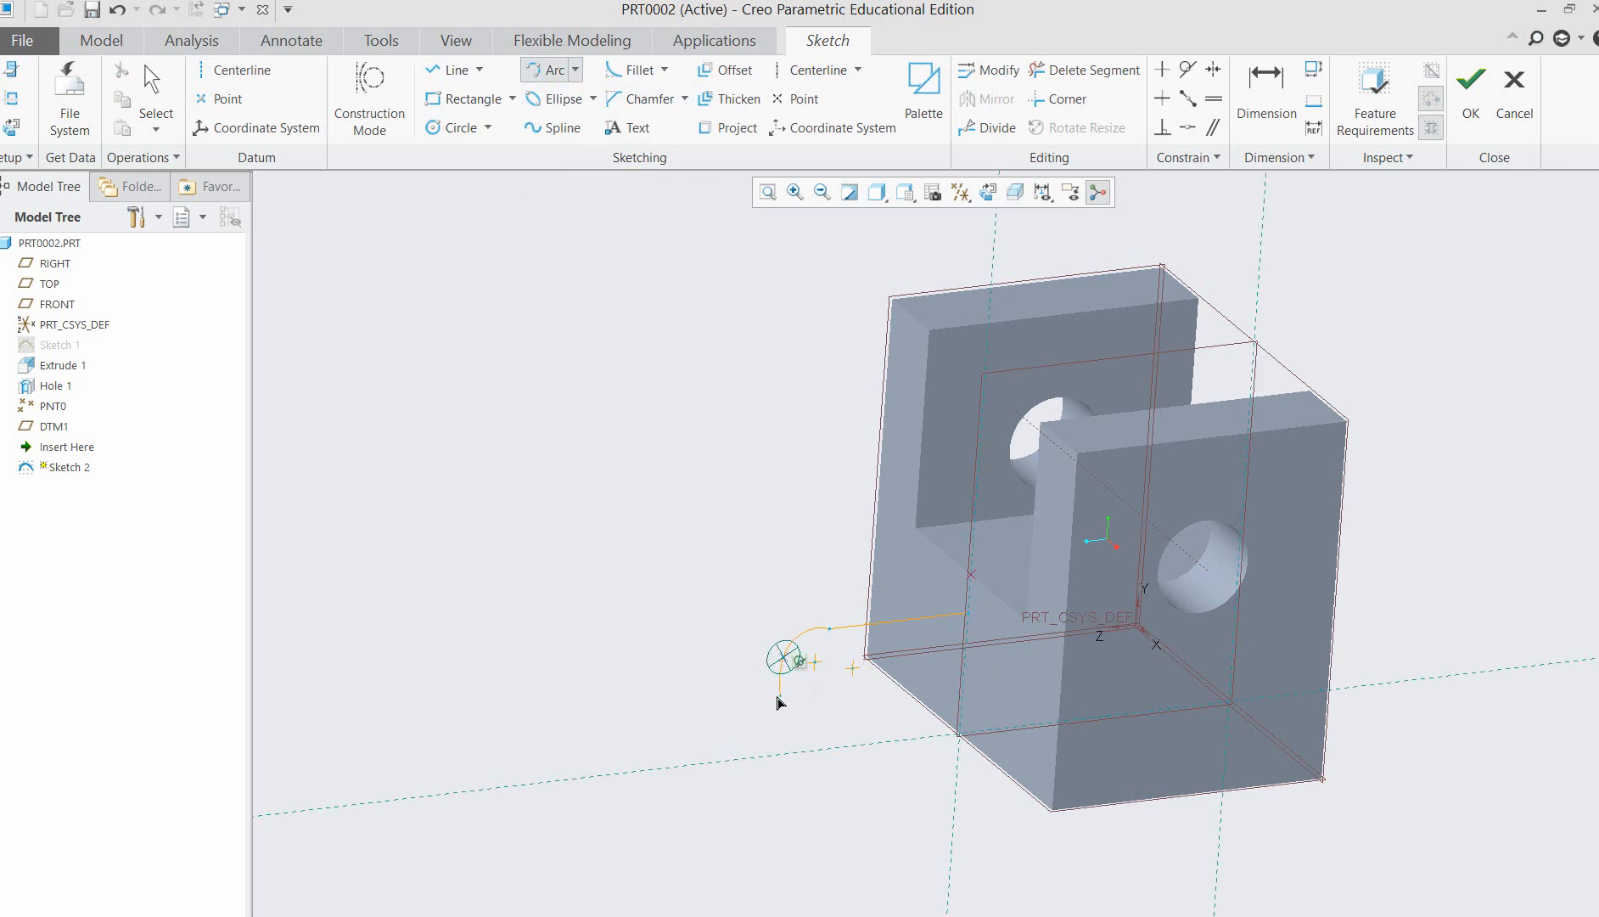
click(779, 695)
Draw a horizontal line about 83 long from the second arc's lower end, away from the bracket.
click(456, 71)
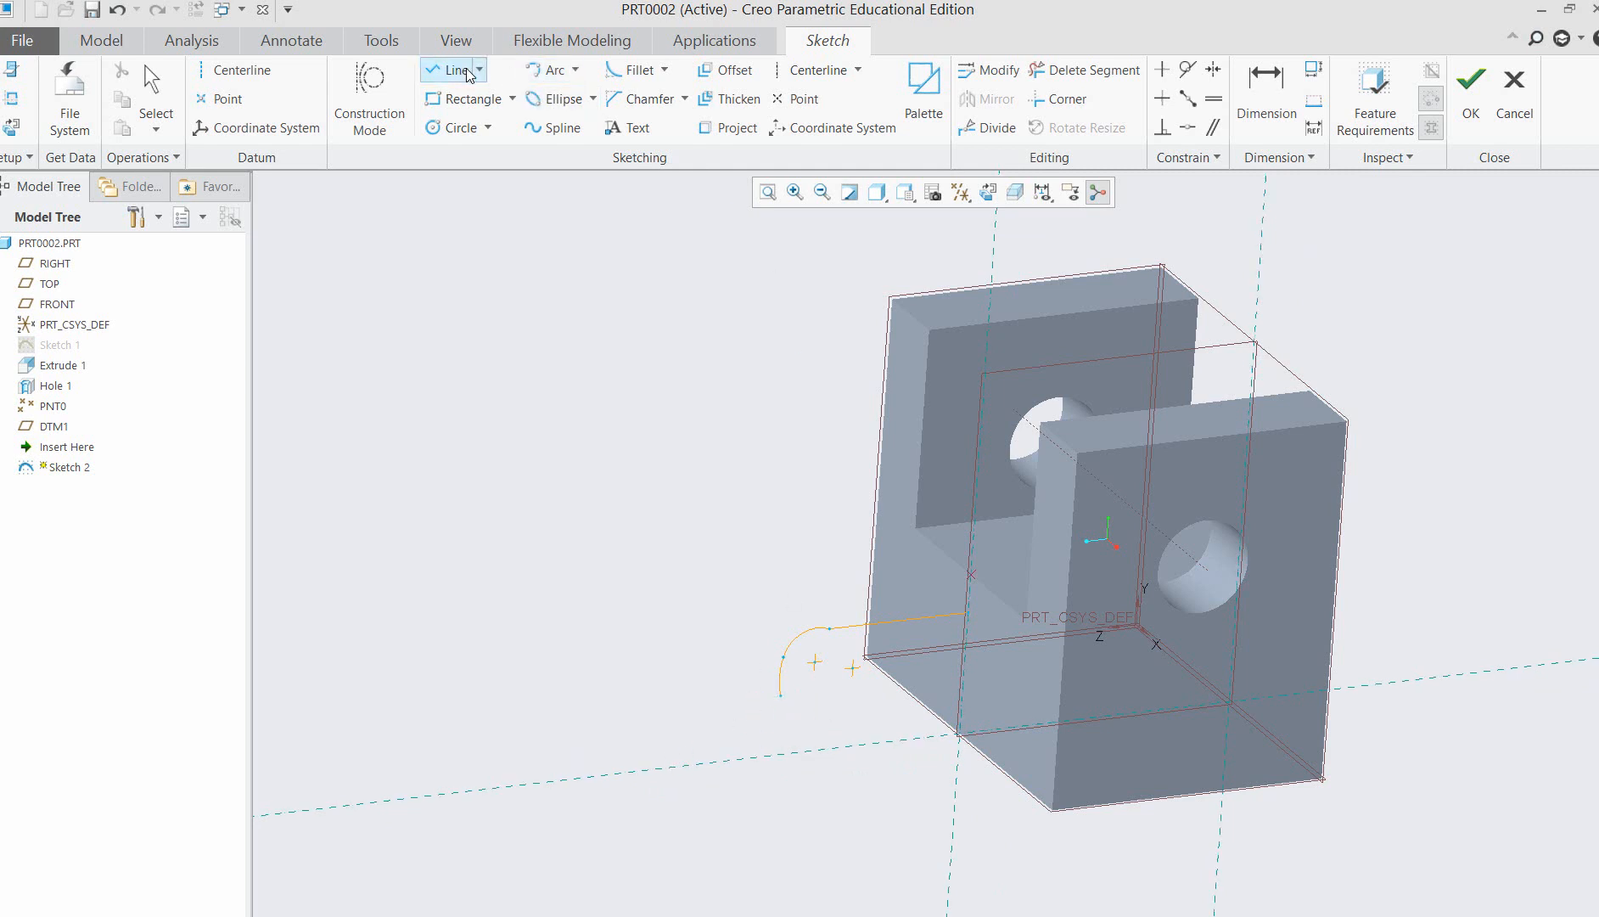
click(781, 697)
click(621, 714)
middle_click(663, 719)
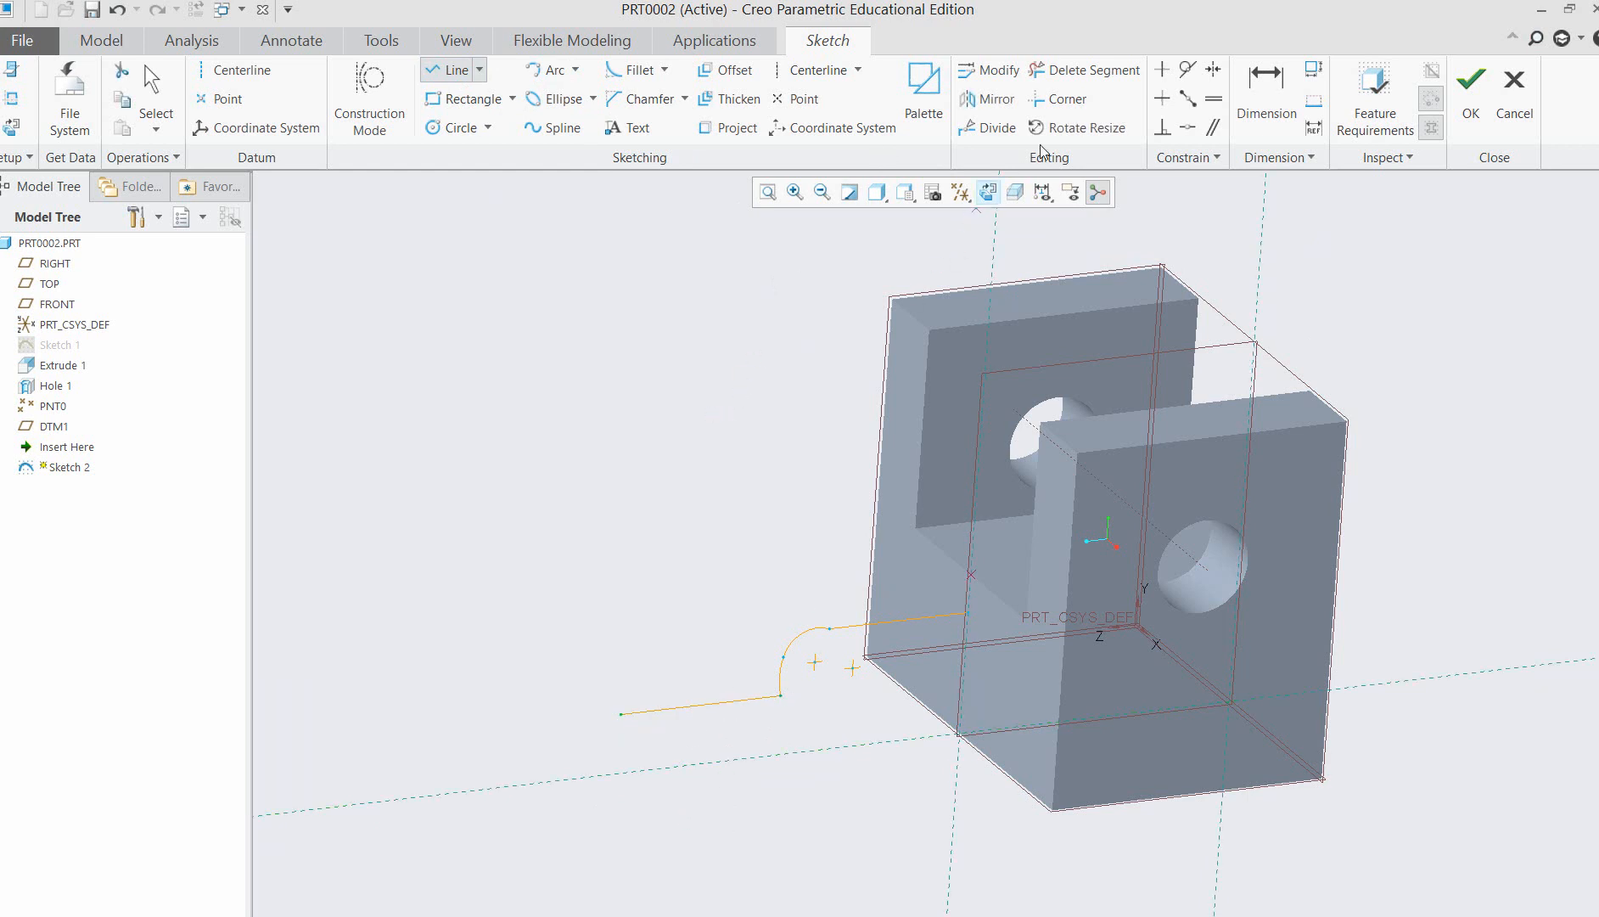
Finish the line chain and make the upper arc tangent to the upper horizontal line.
click(988, 192)
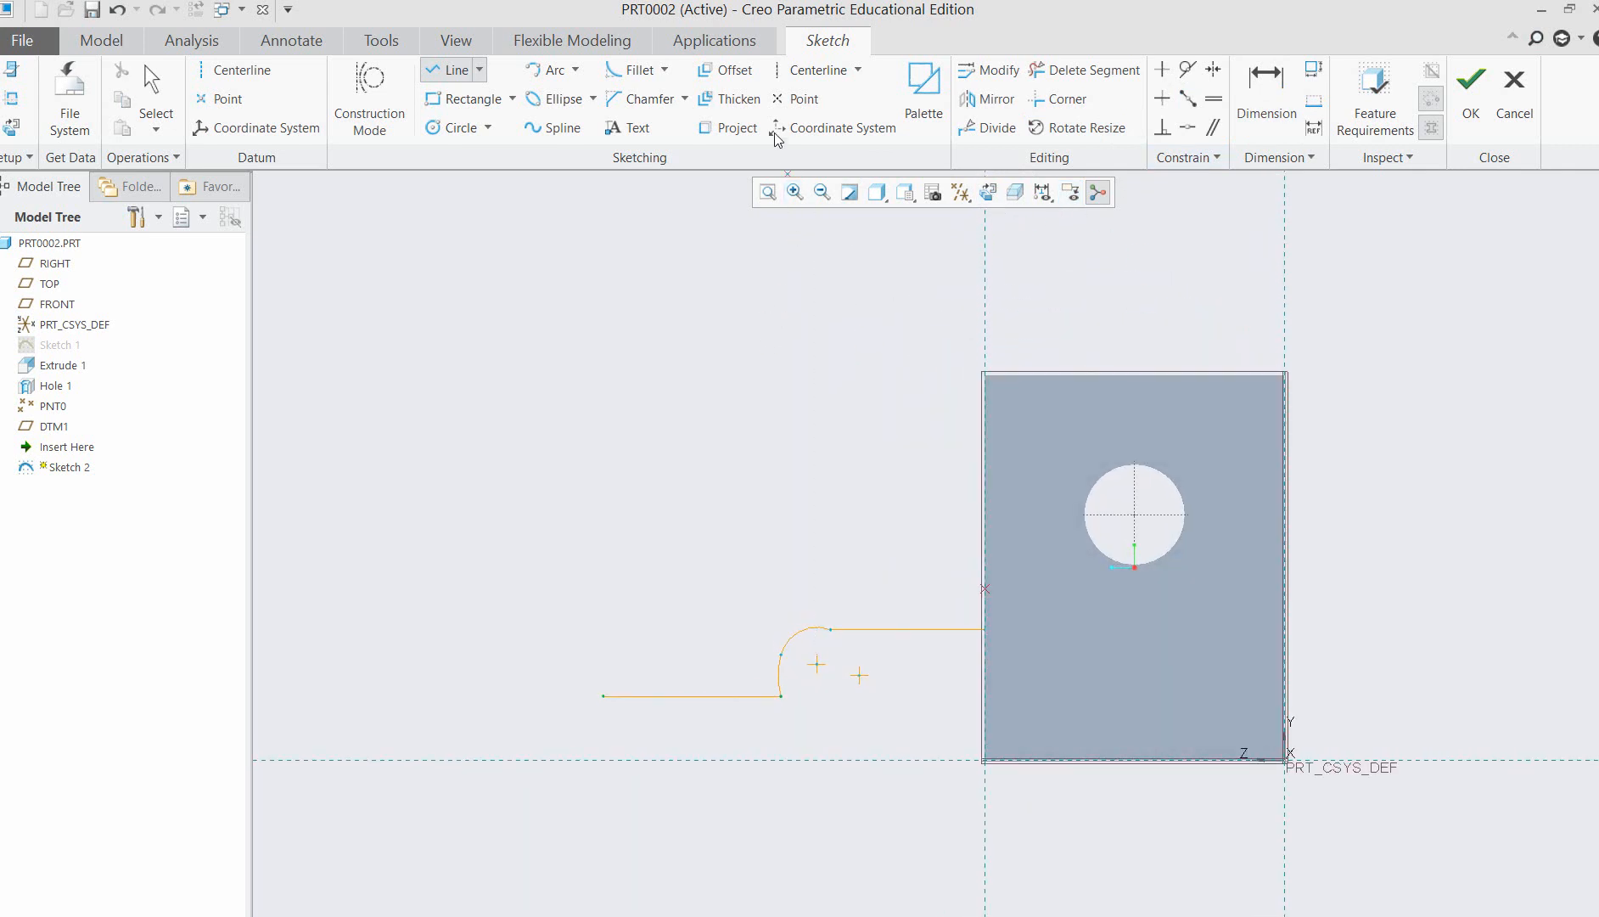
click(794, 192)
drag(515, 581, 1028, 779)
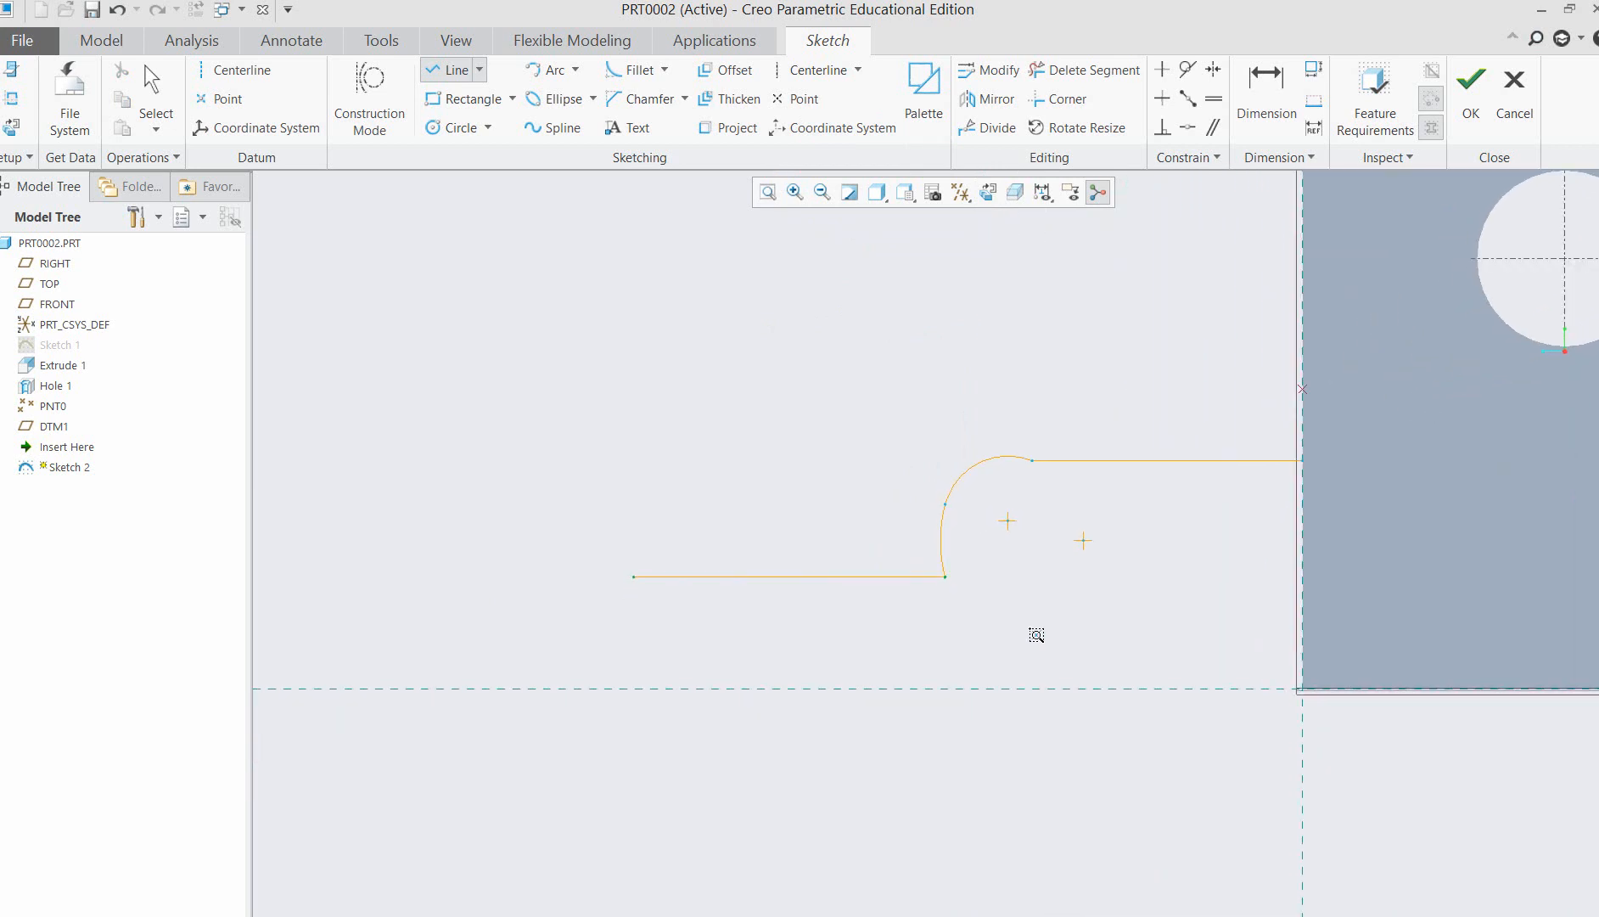
middle_click(1037, 633)
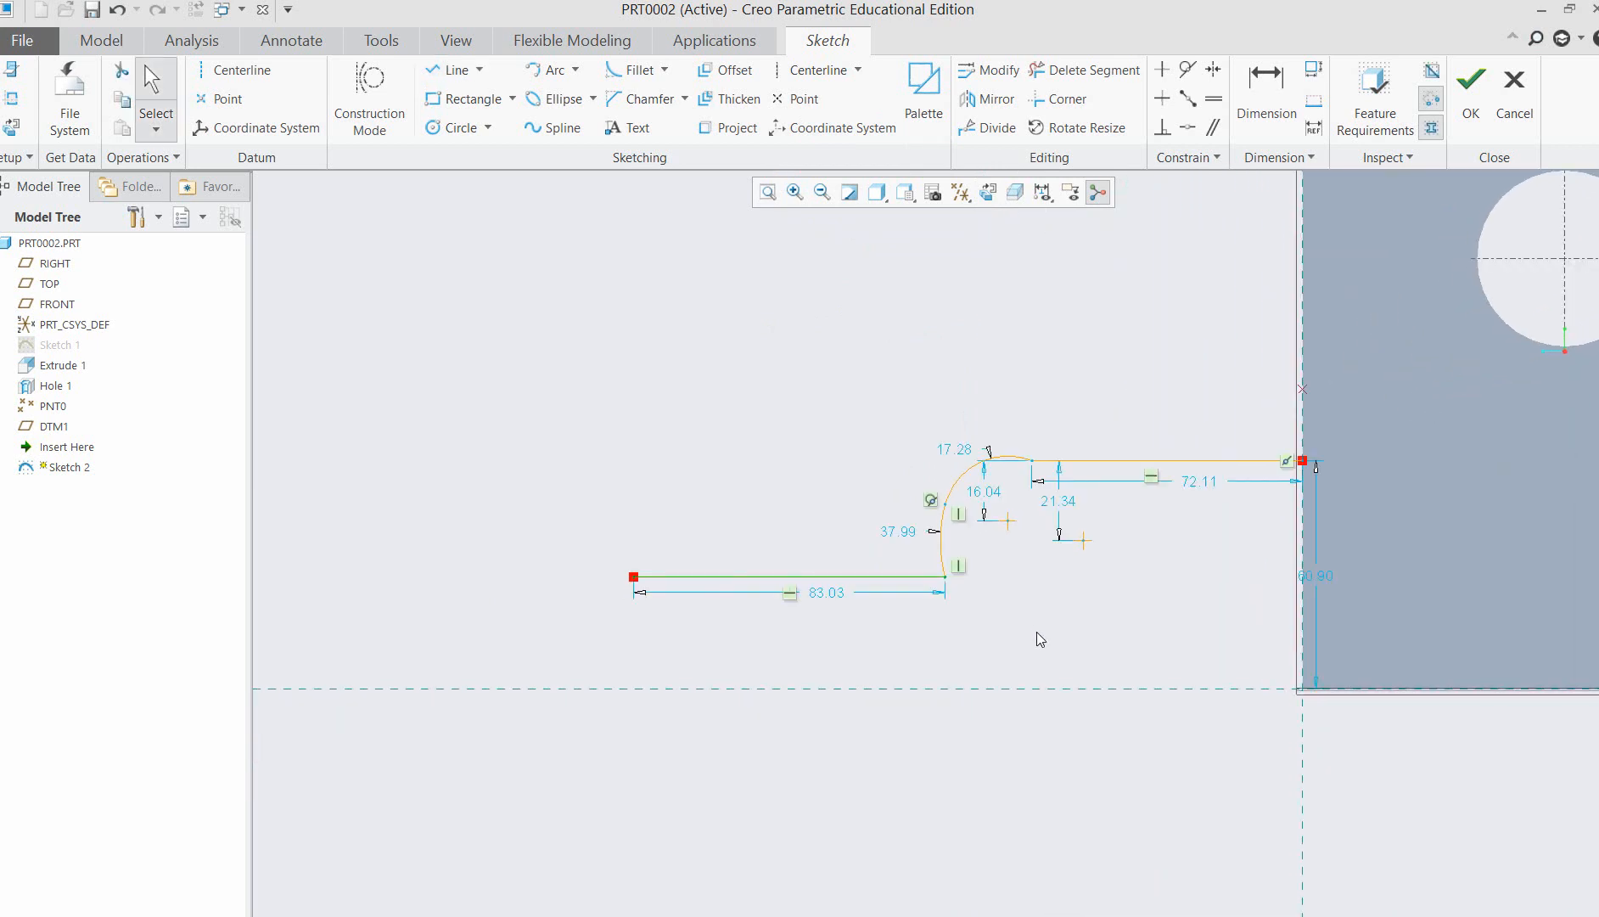
click(1022, 456)
click(1190, 75)
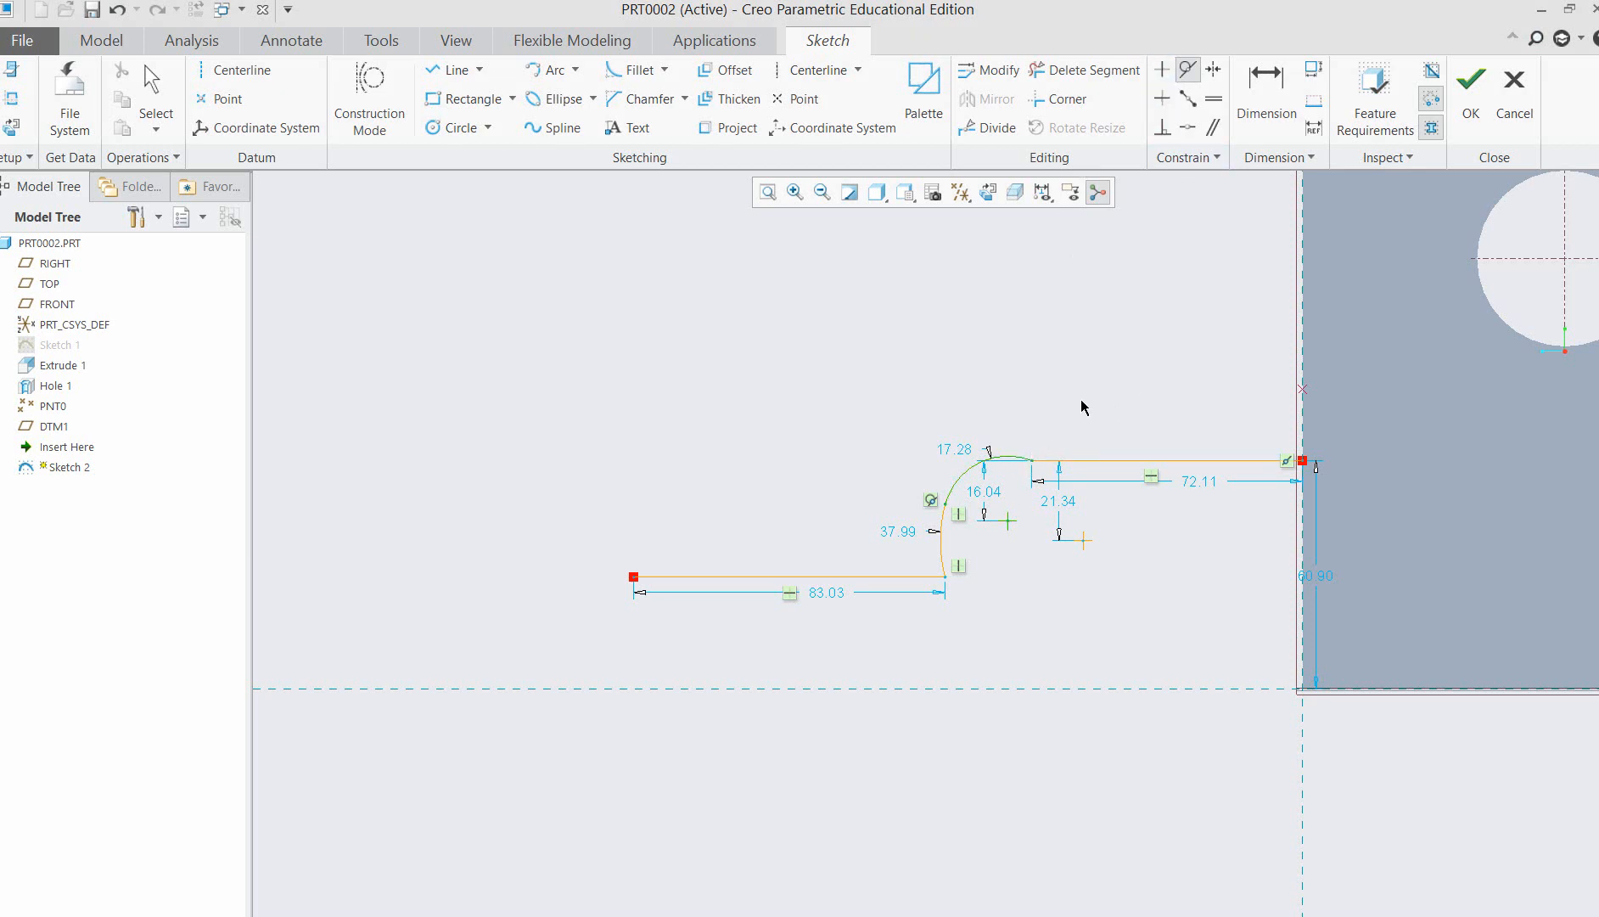
middle_click(1085, 366)
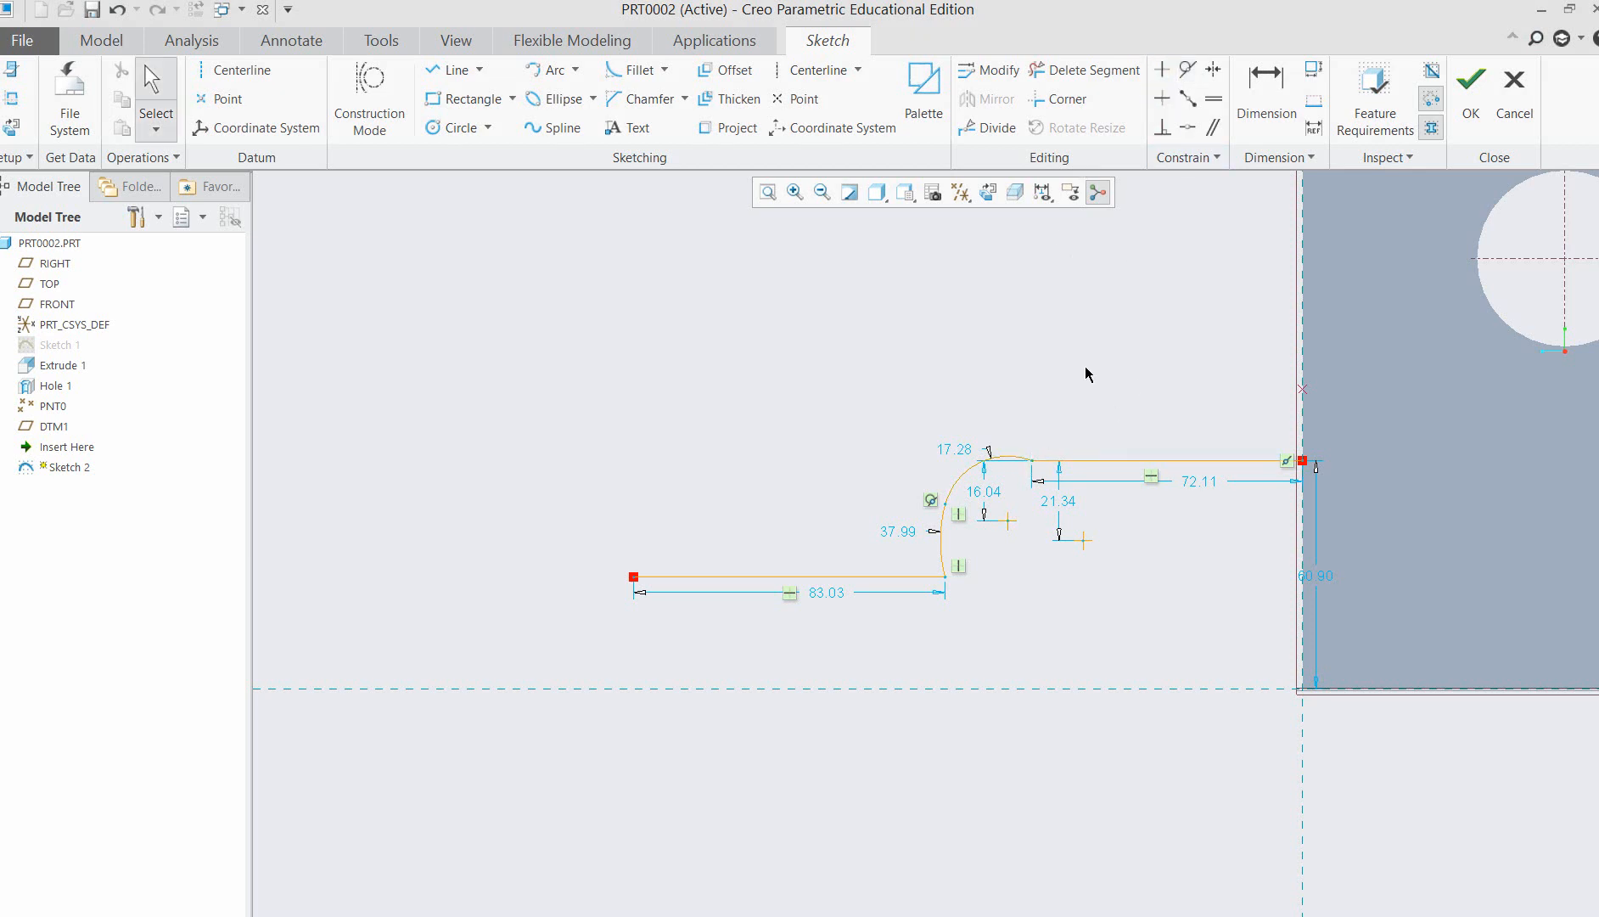
click(1016, 459)
click(1188, 72)
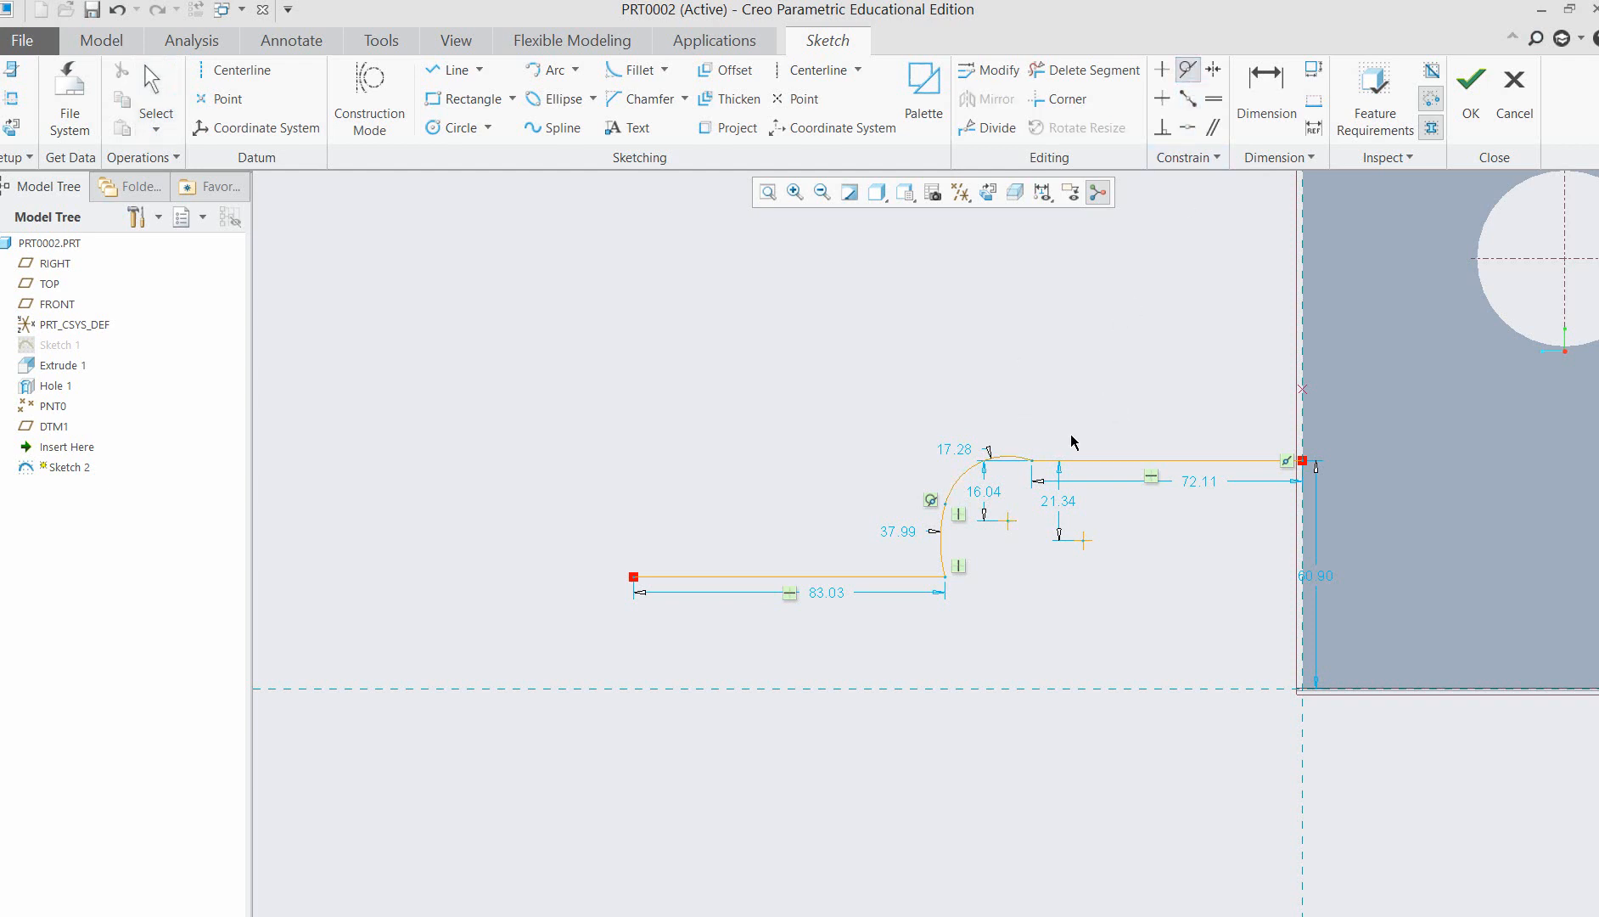
click(1022, 459)
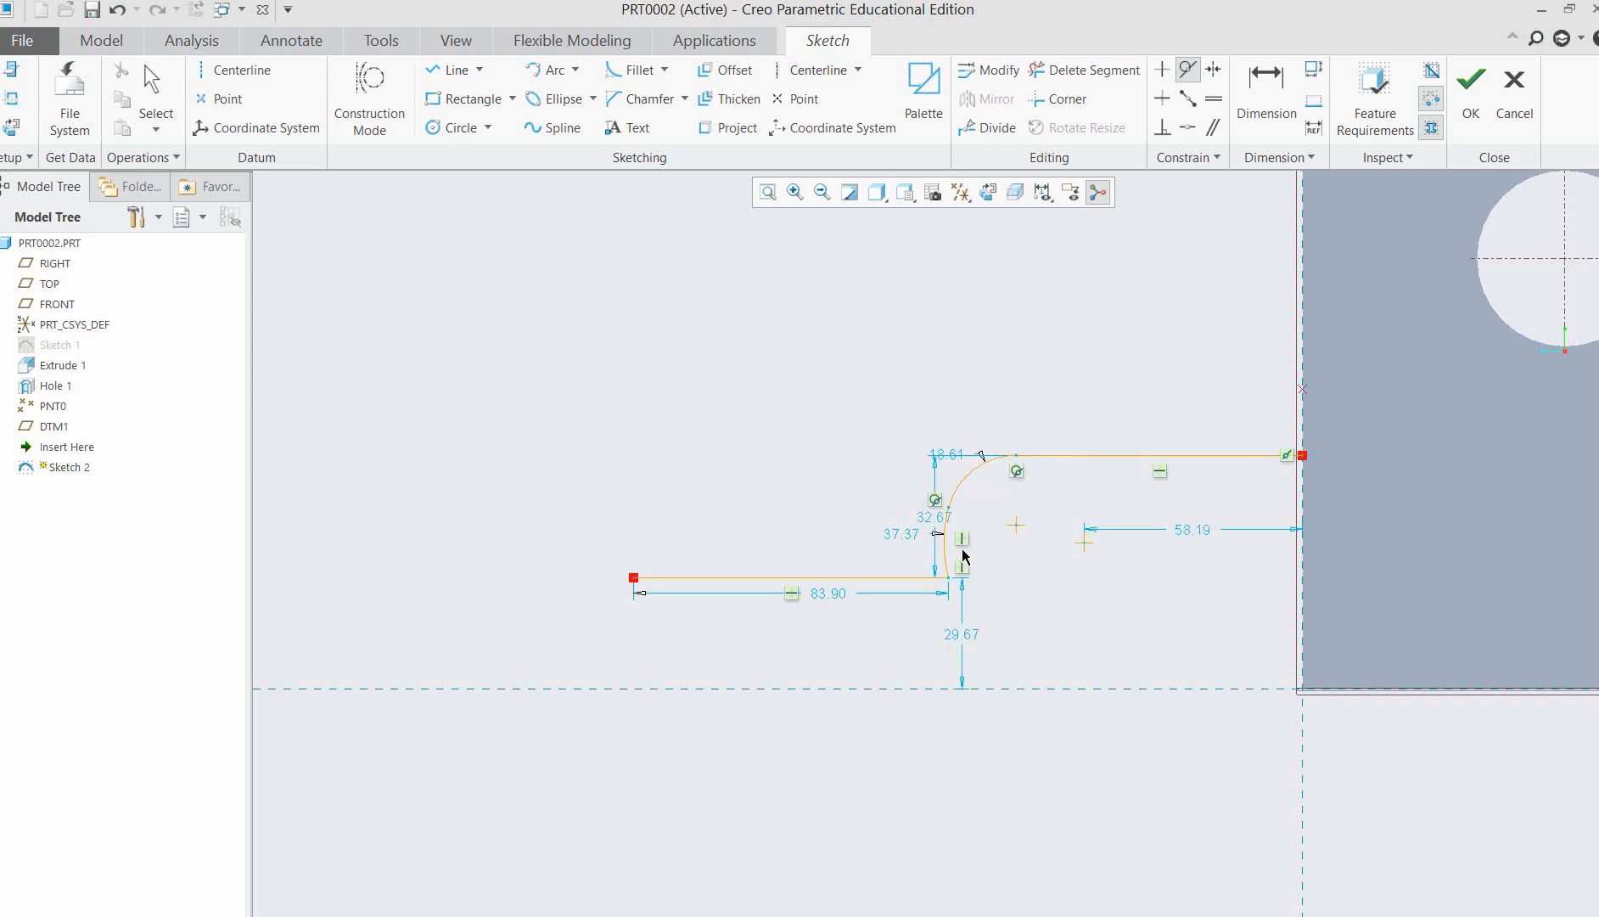
Delete the lower arc that connects the upper arc to the lower horizontal line.
scroll(942, 509, up, 3)
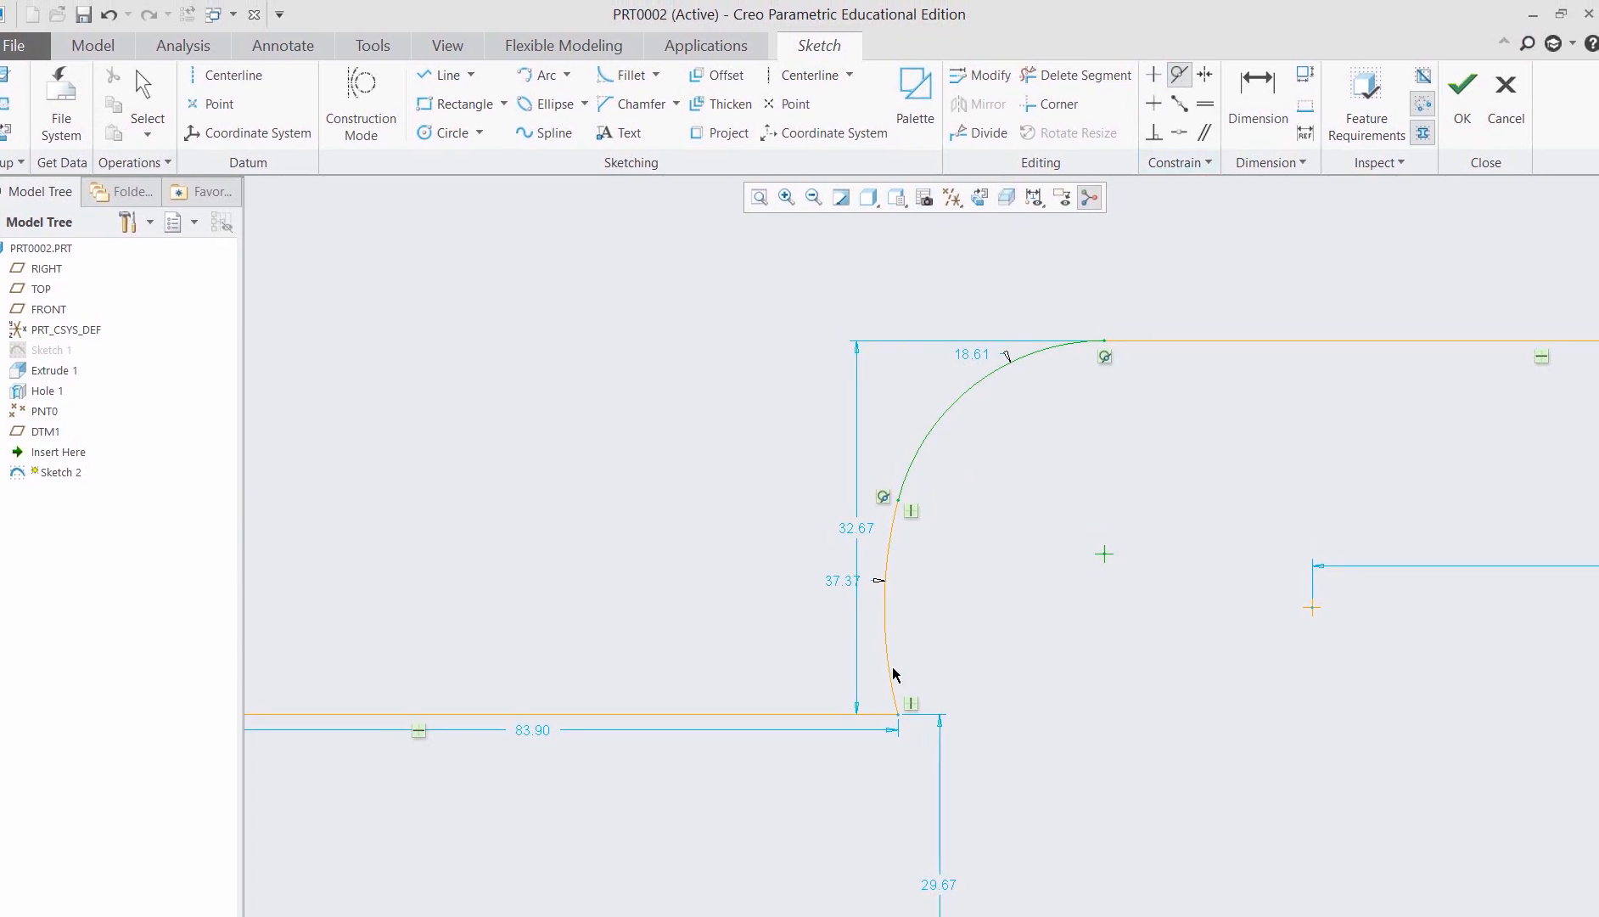
click(895, 547)
middle_drag(989, 609, 985, 583)
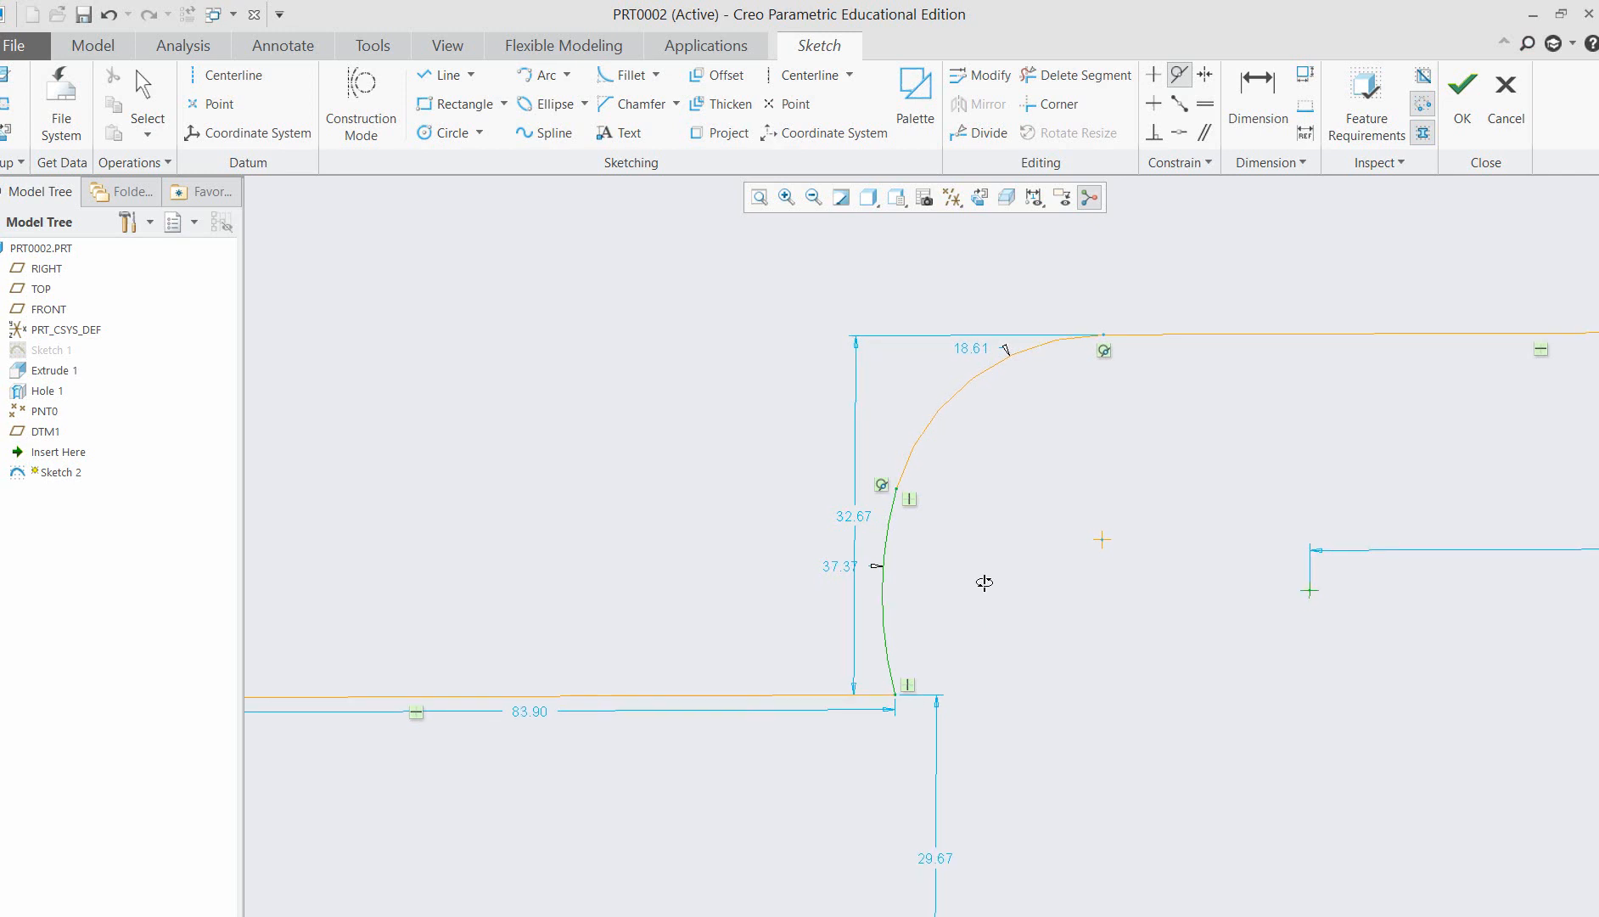
middle_click(982, 593)
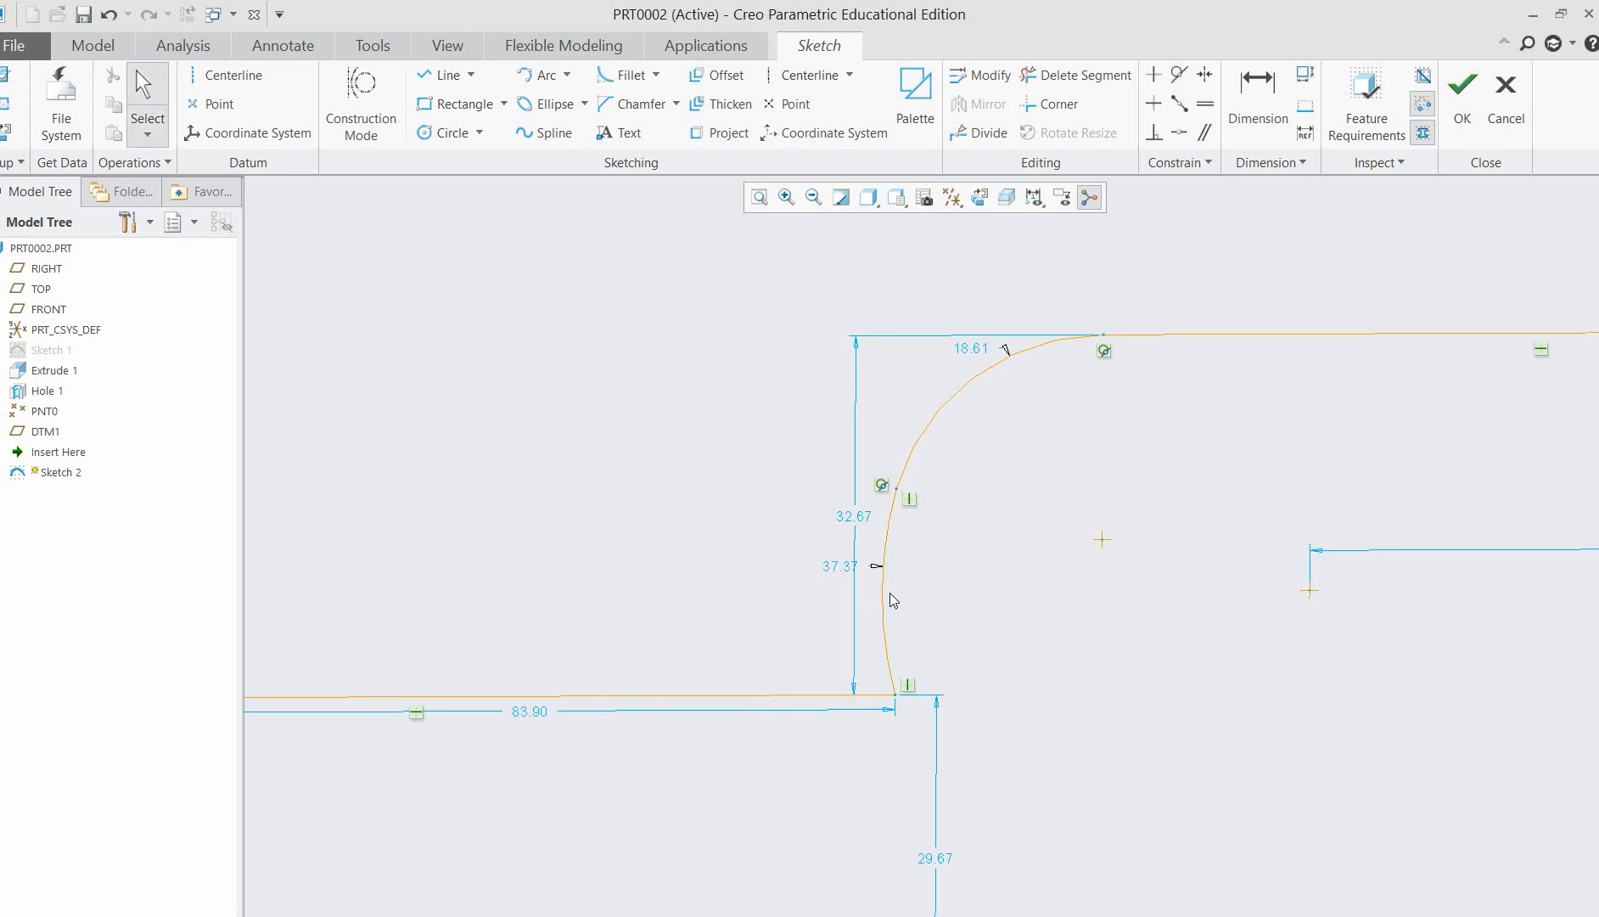
key(Delete)
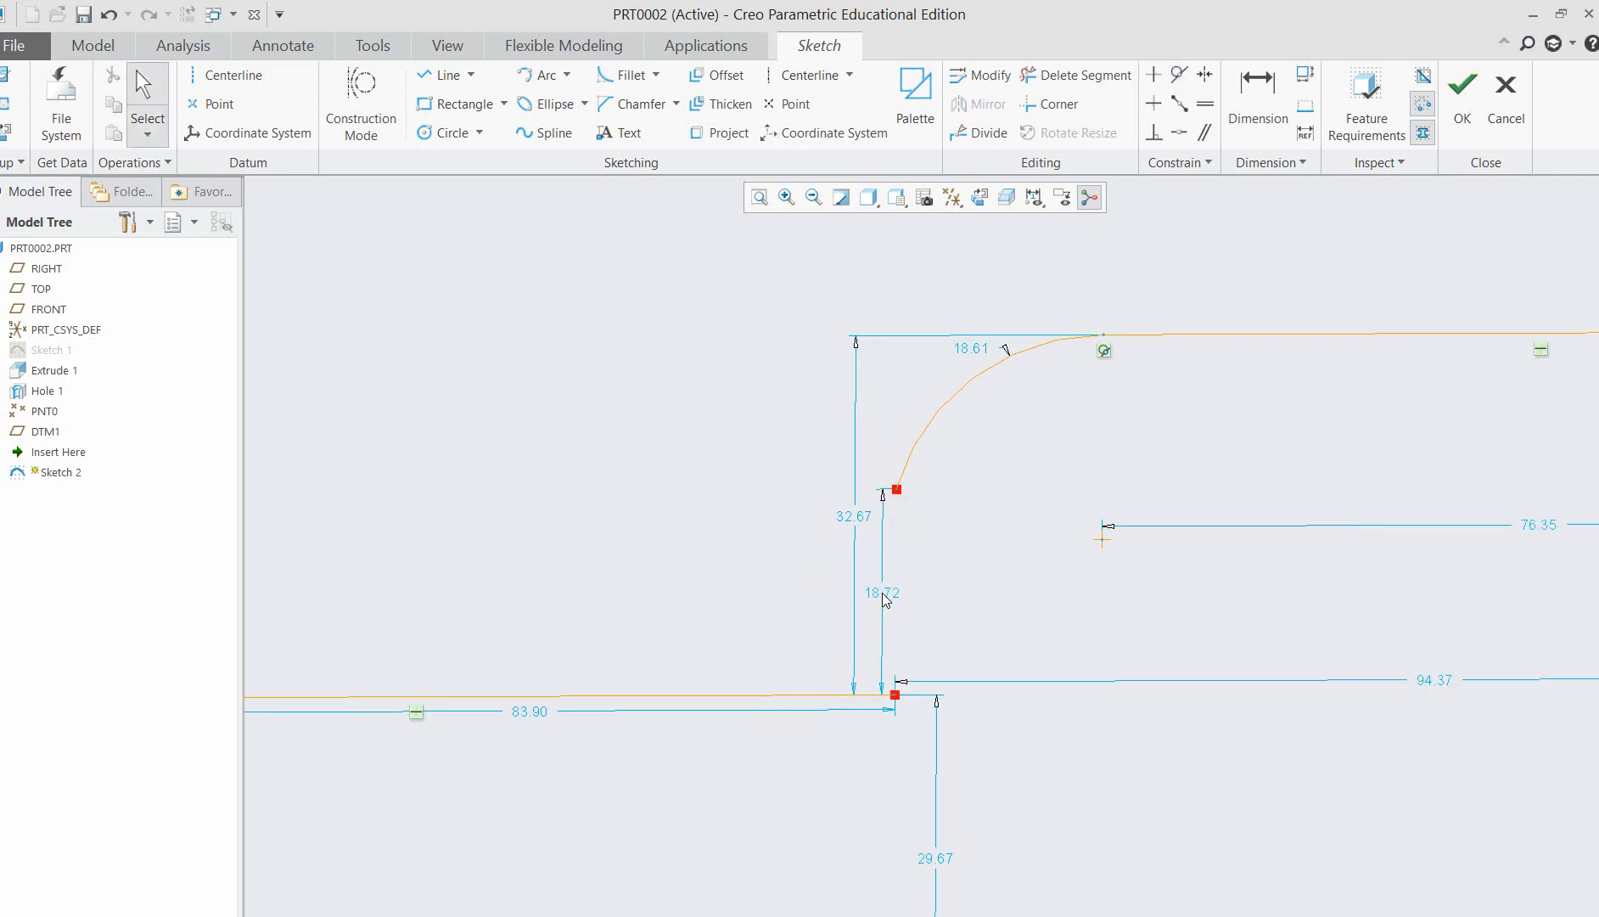
Try a tangent-end arc of about 12 radius curving up from the lower line's inner end, and delete it.
click(566, 75)
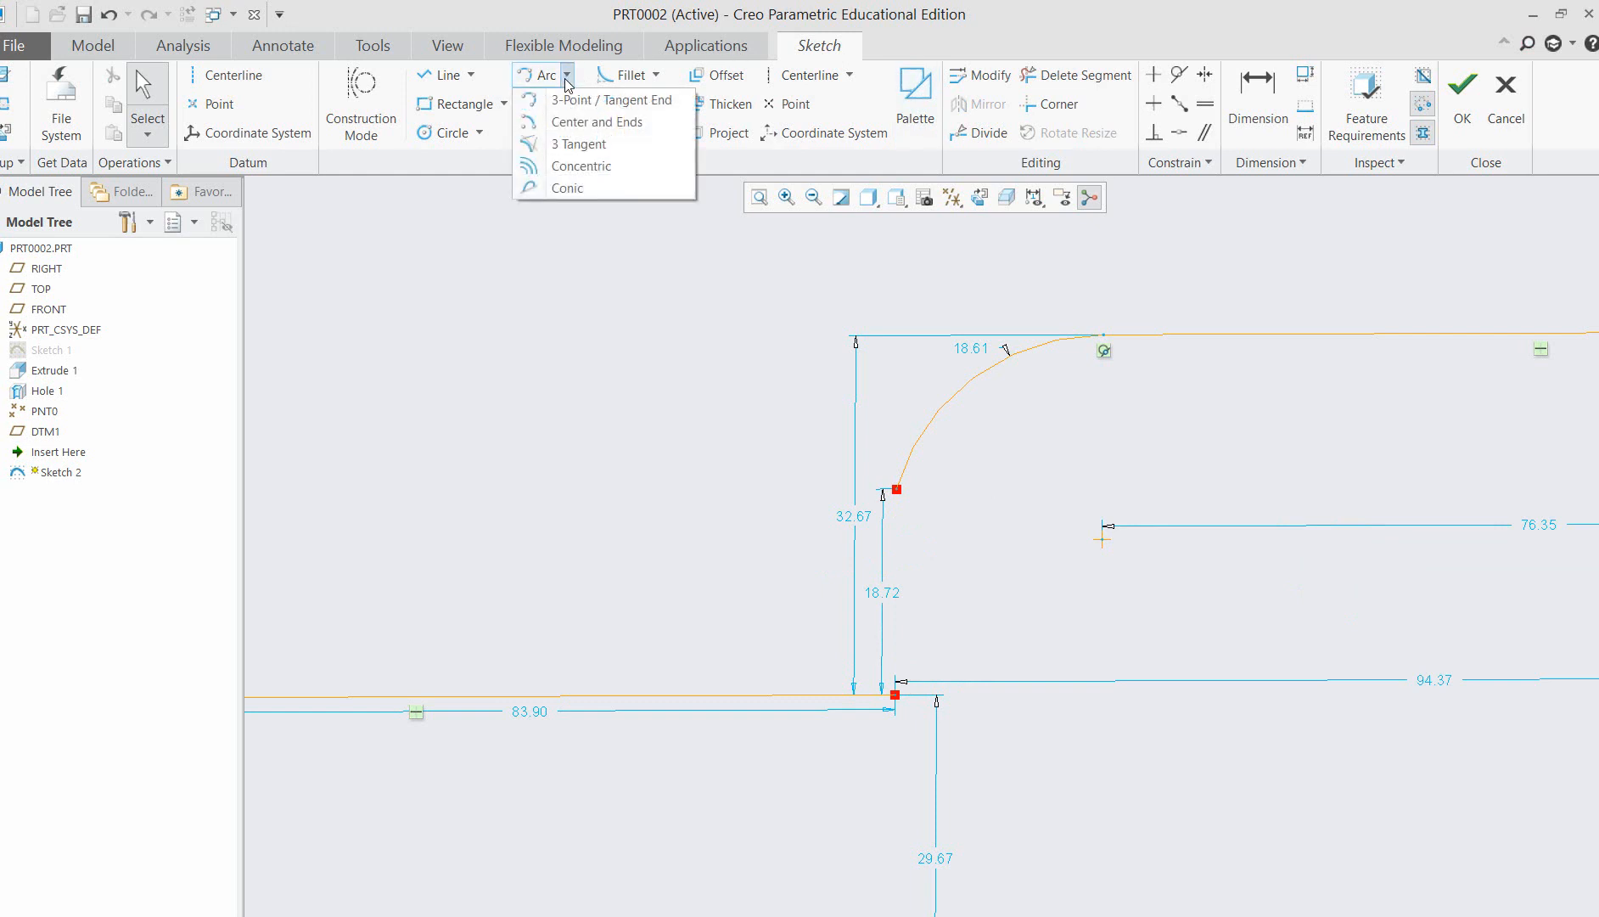
click(611, 101)
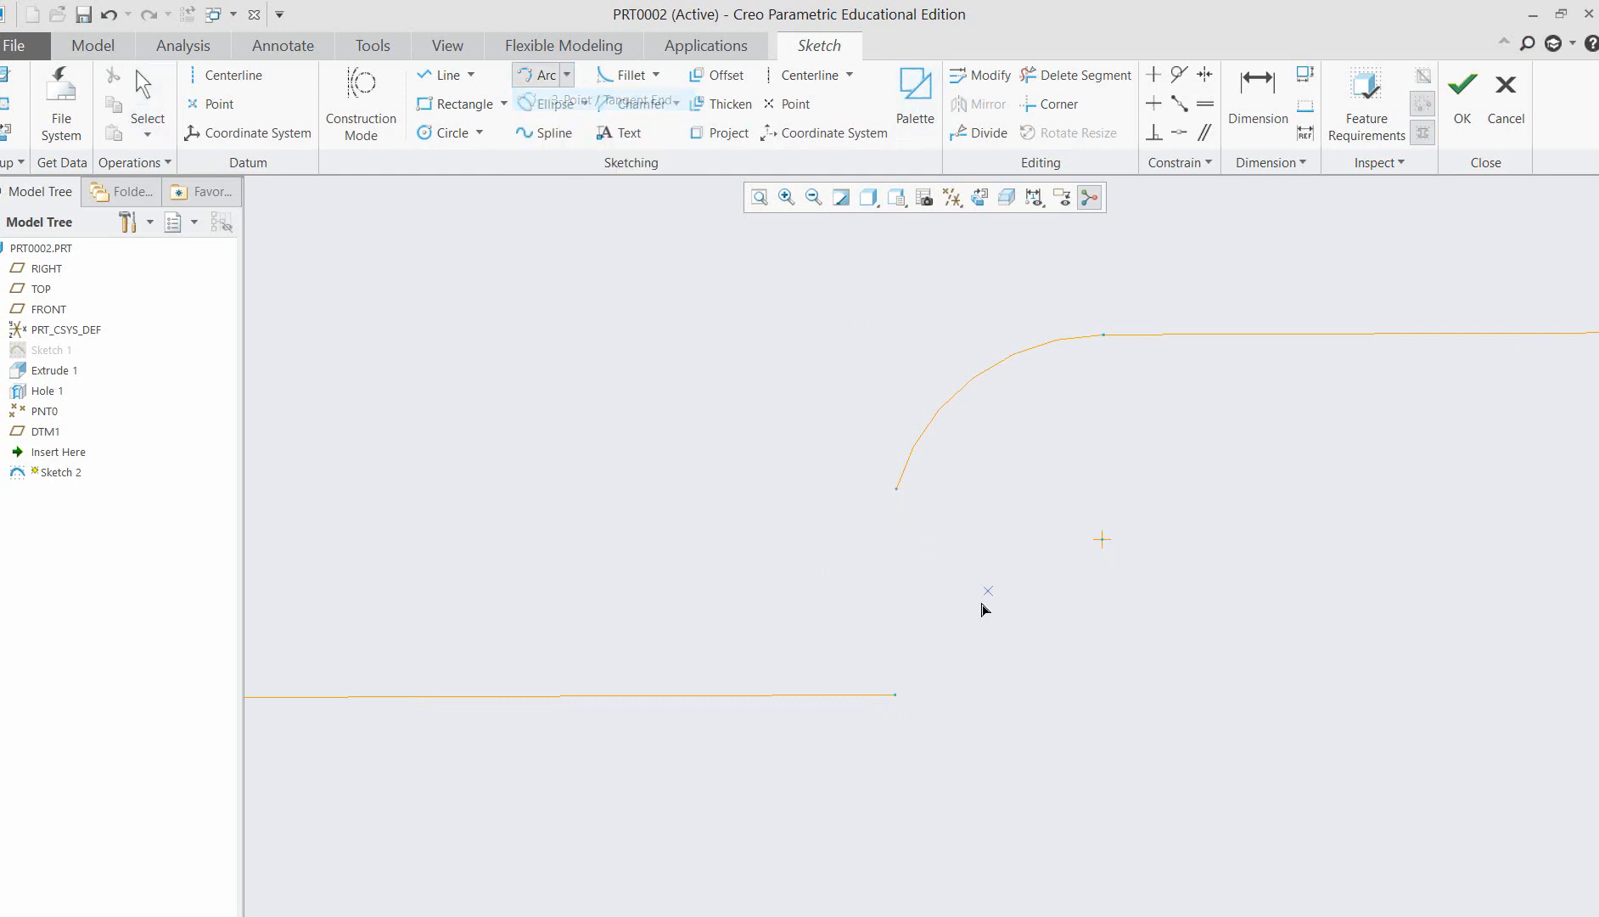
click(903, 697)
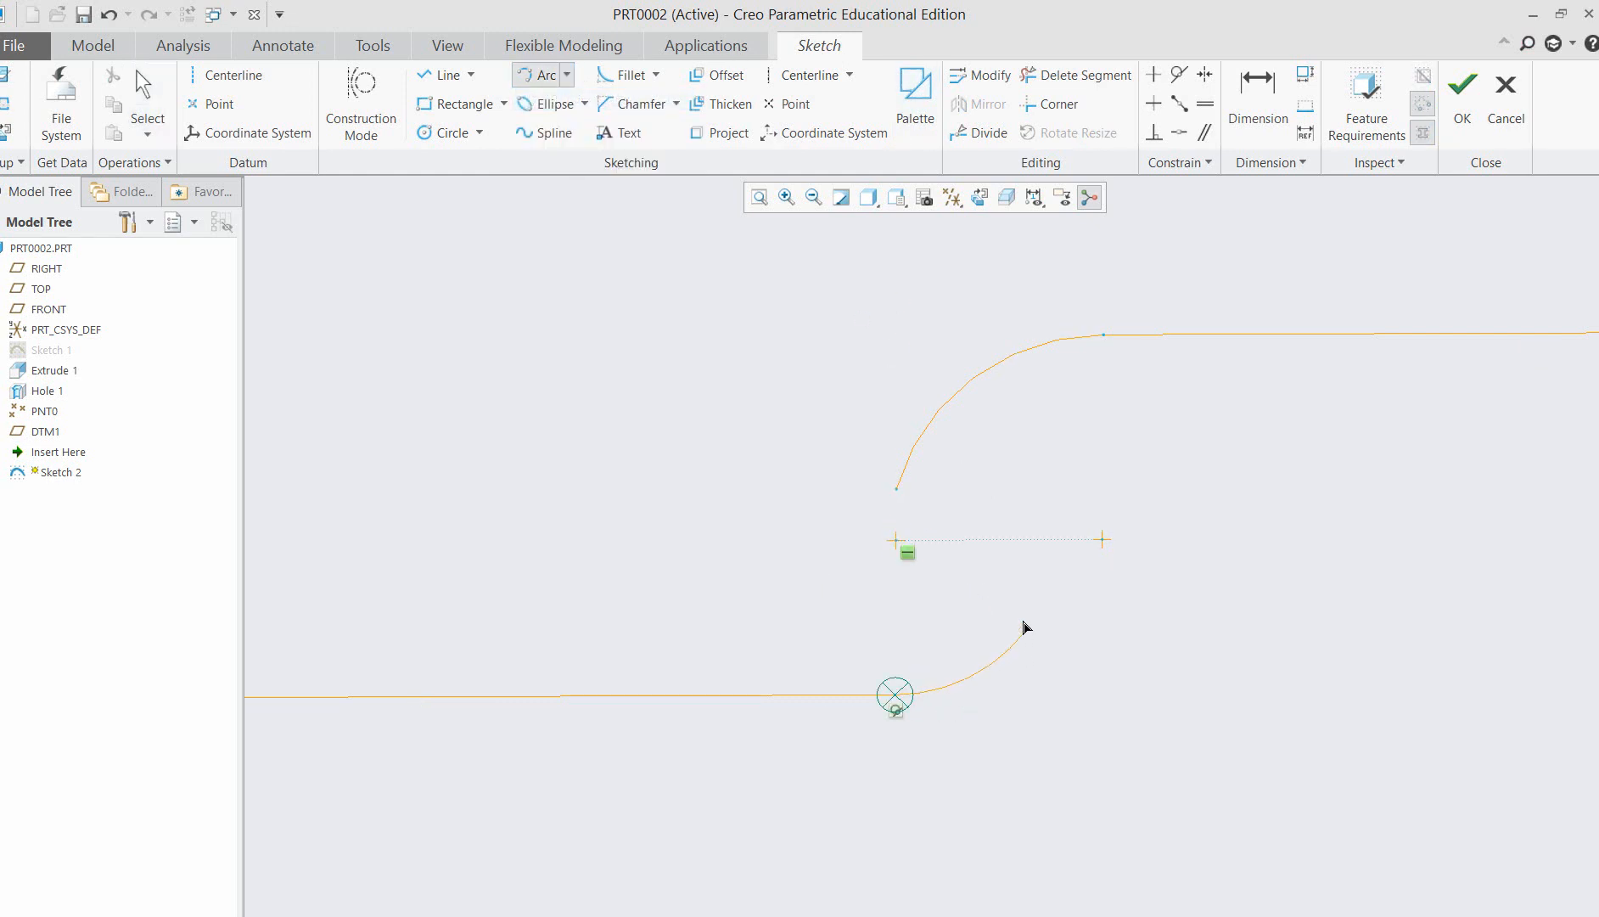
click(1028, 588)
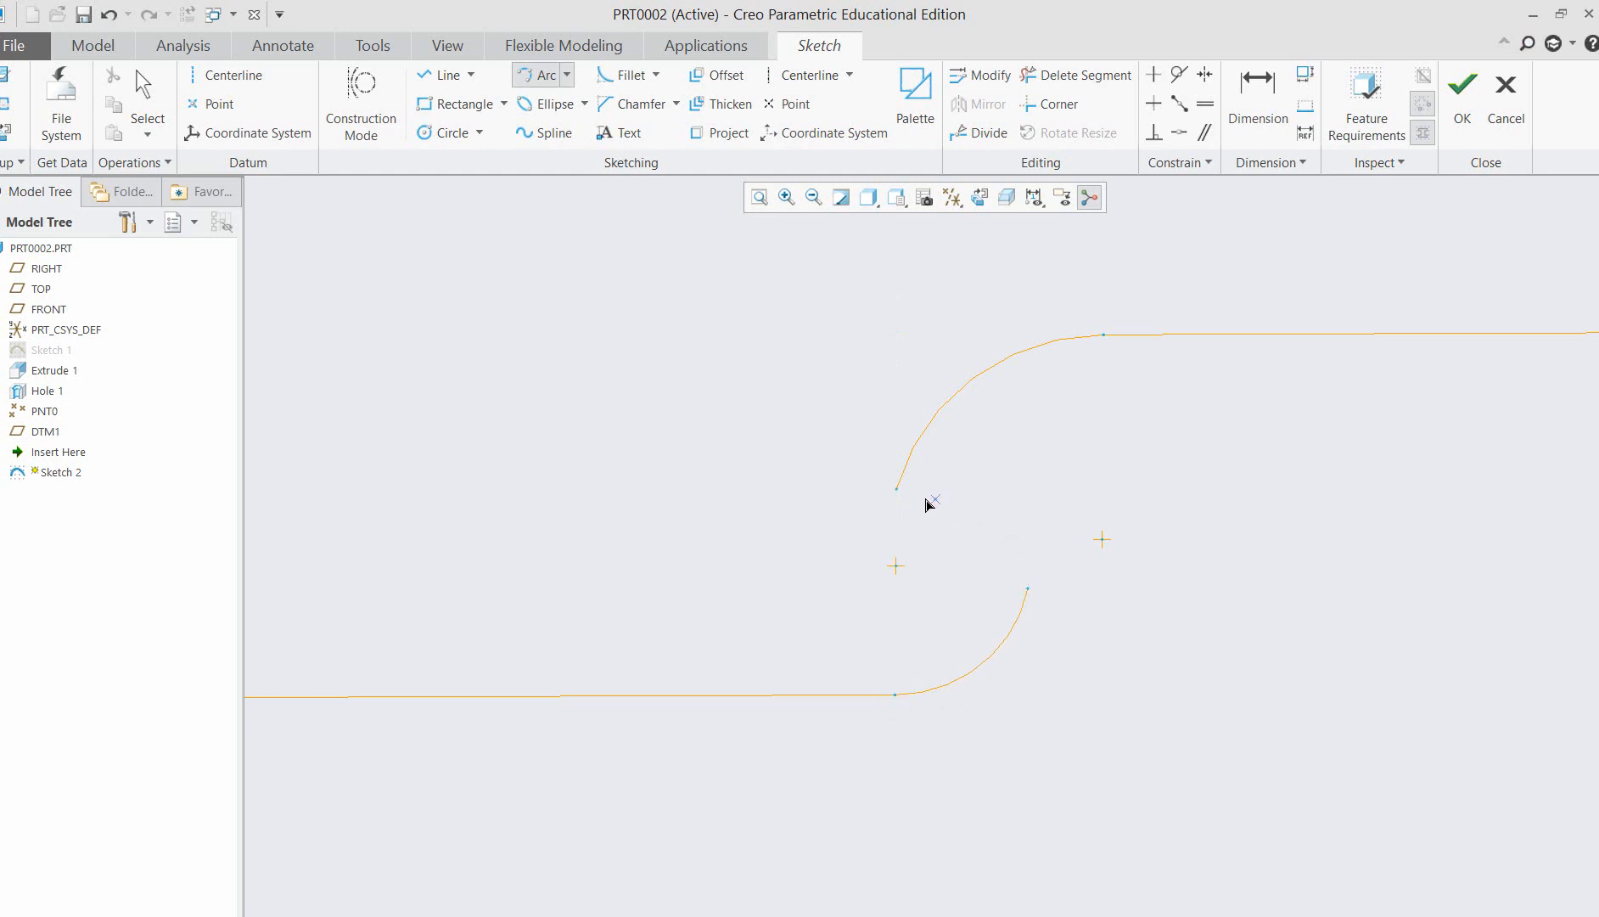
click(897, 490)
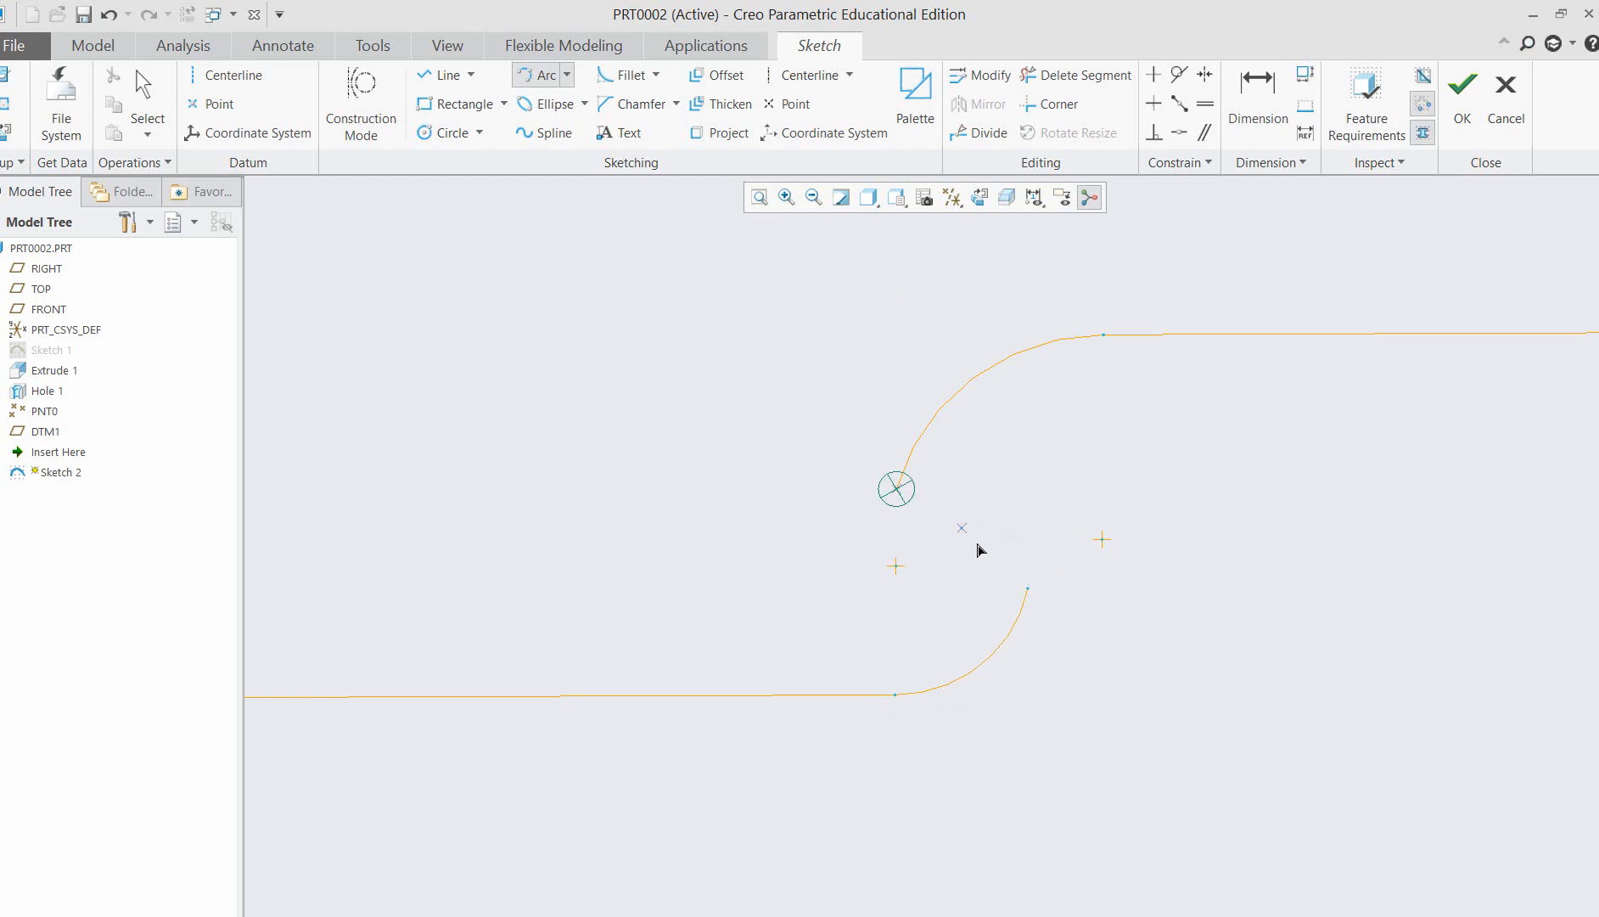
middle_click(960, 483)
middle_click(968, 499)
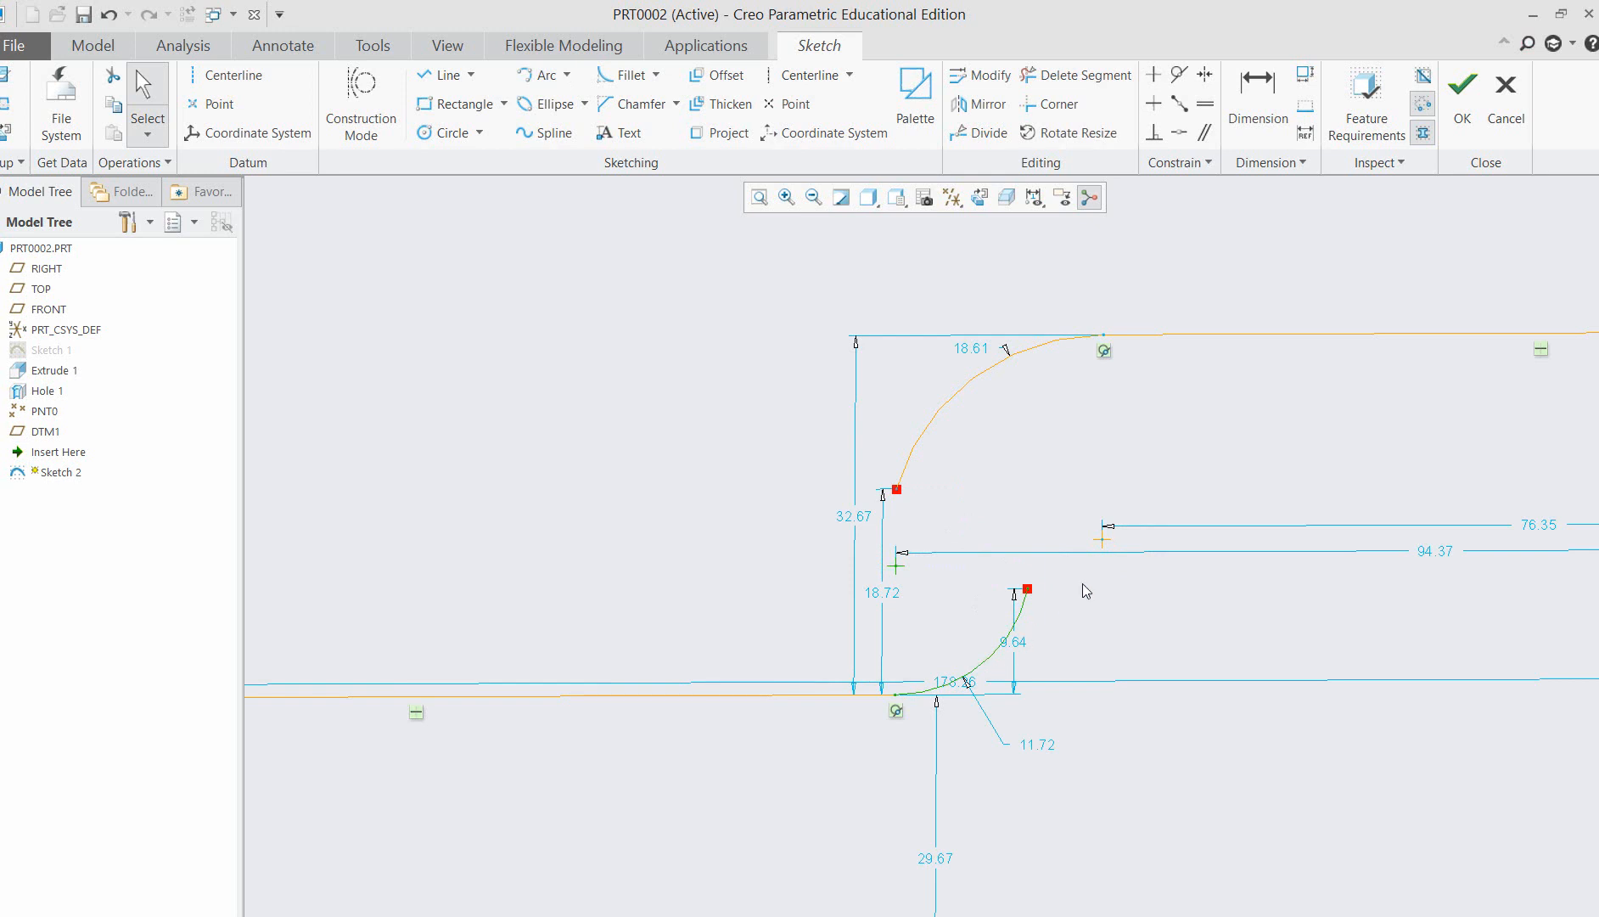
click(1027, 605)
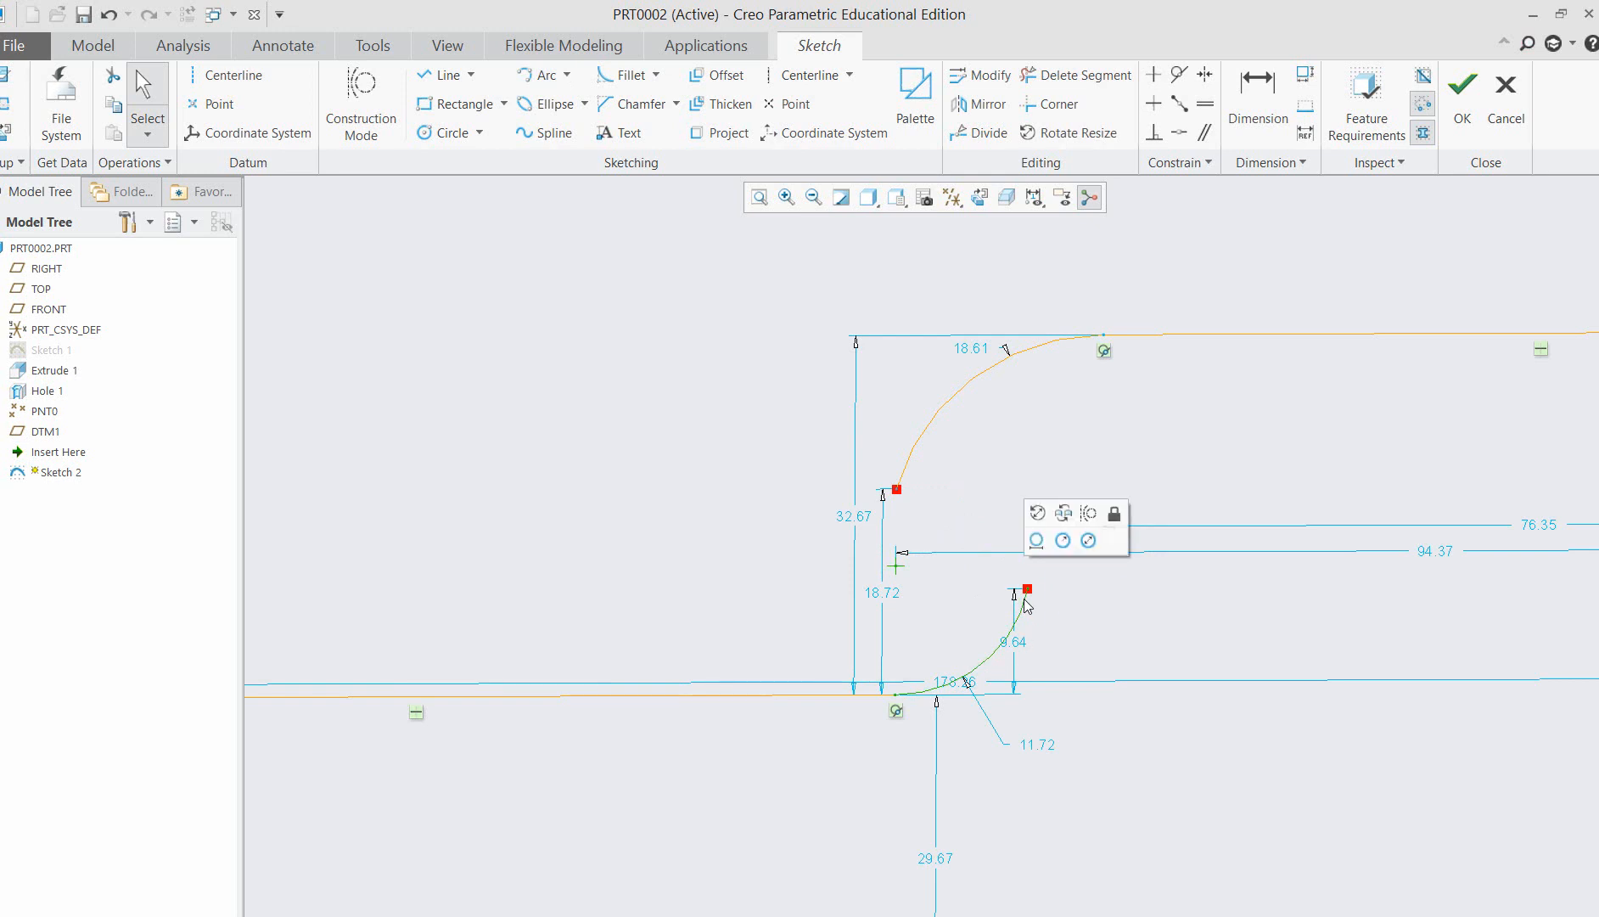
key(Delete)
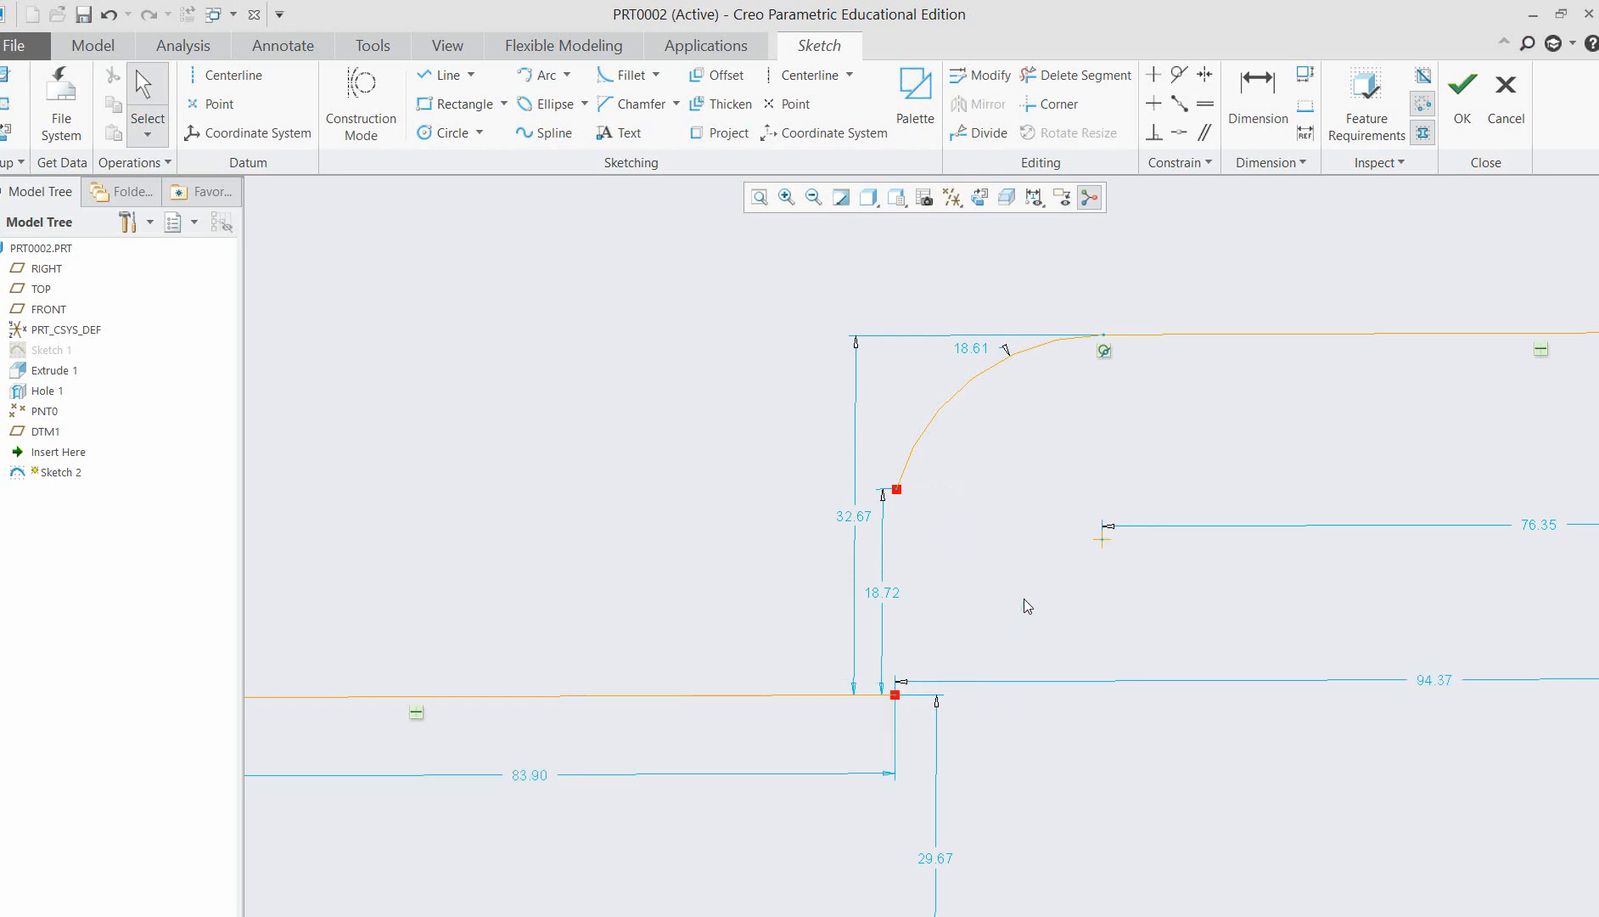
Draw a tangent-end arc from the upper arc's lower end to the lower line's inner end, and flatten it to about 54 radius.
click(569, 76)
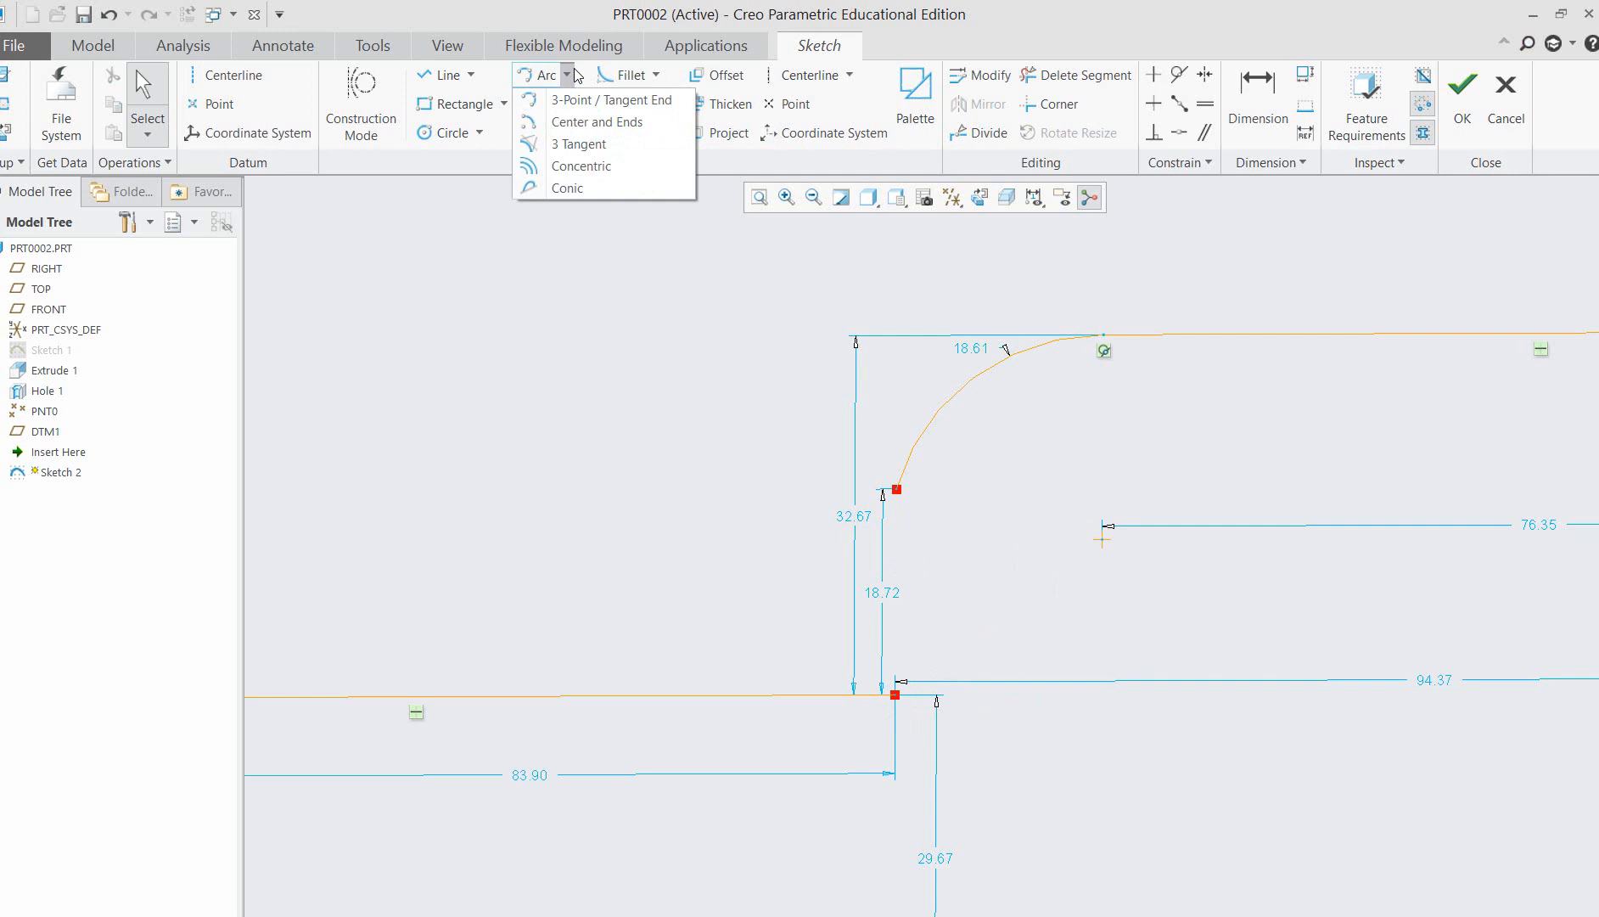
click(640, 104)
click(895, 489)
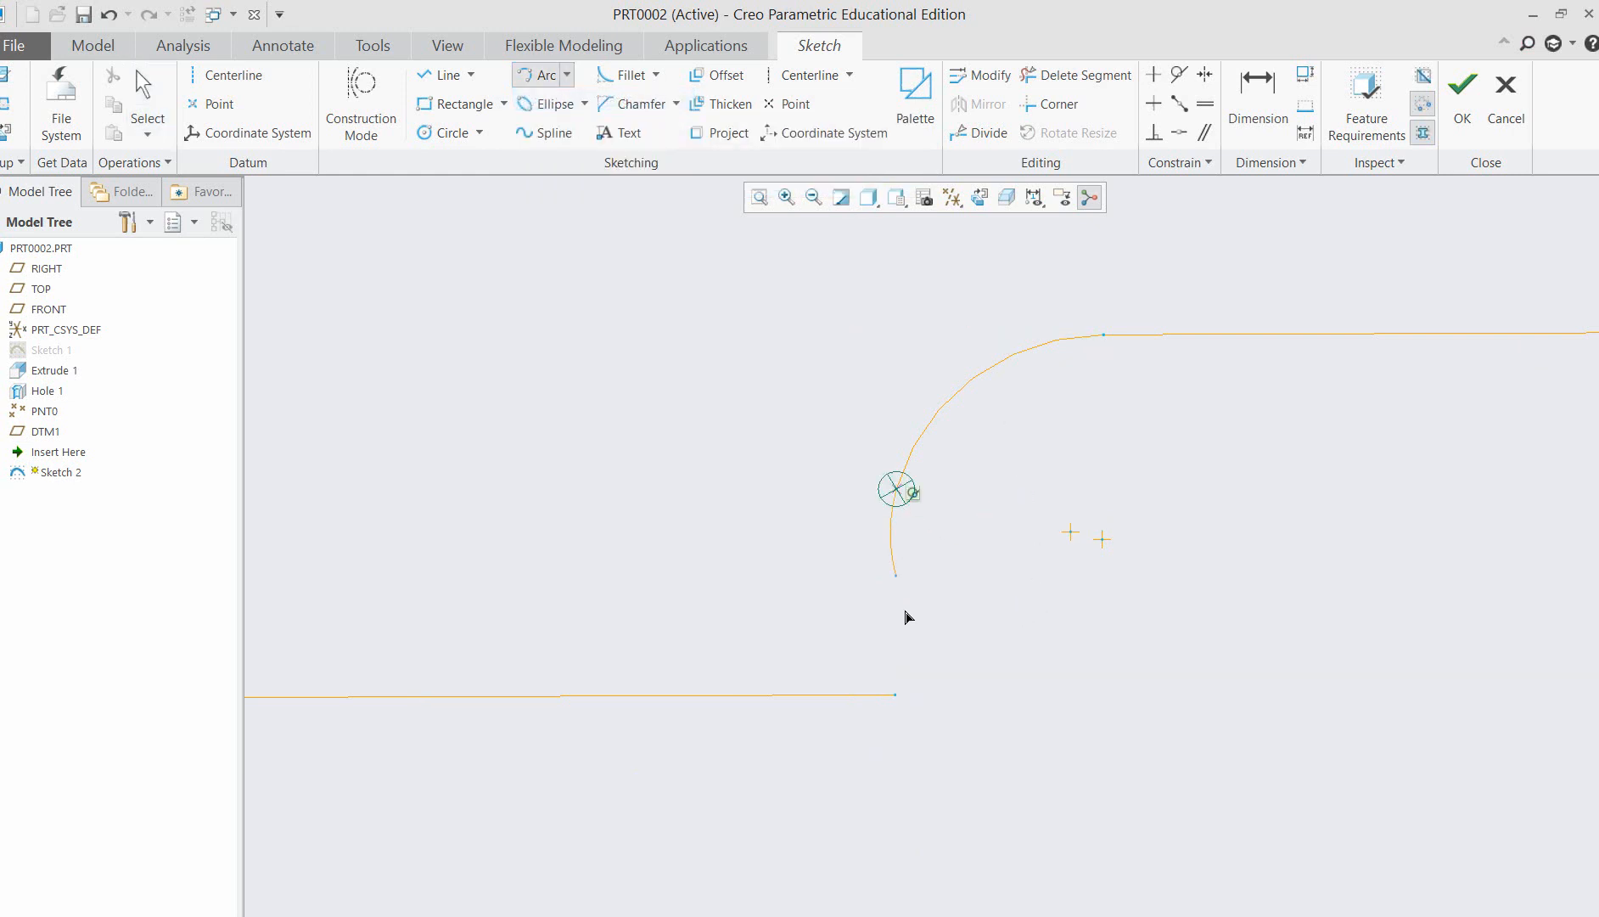
click(896, 694)
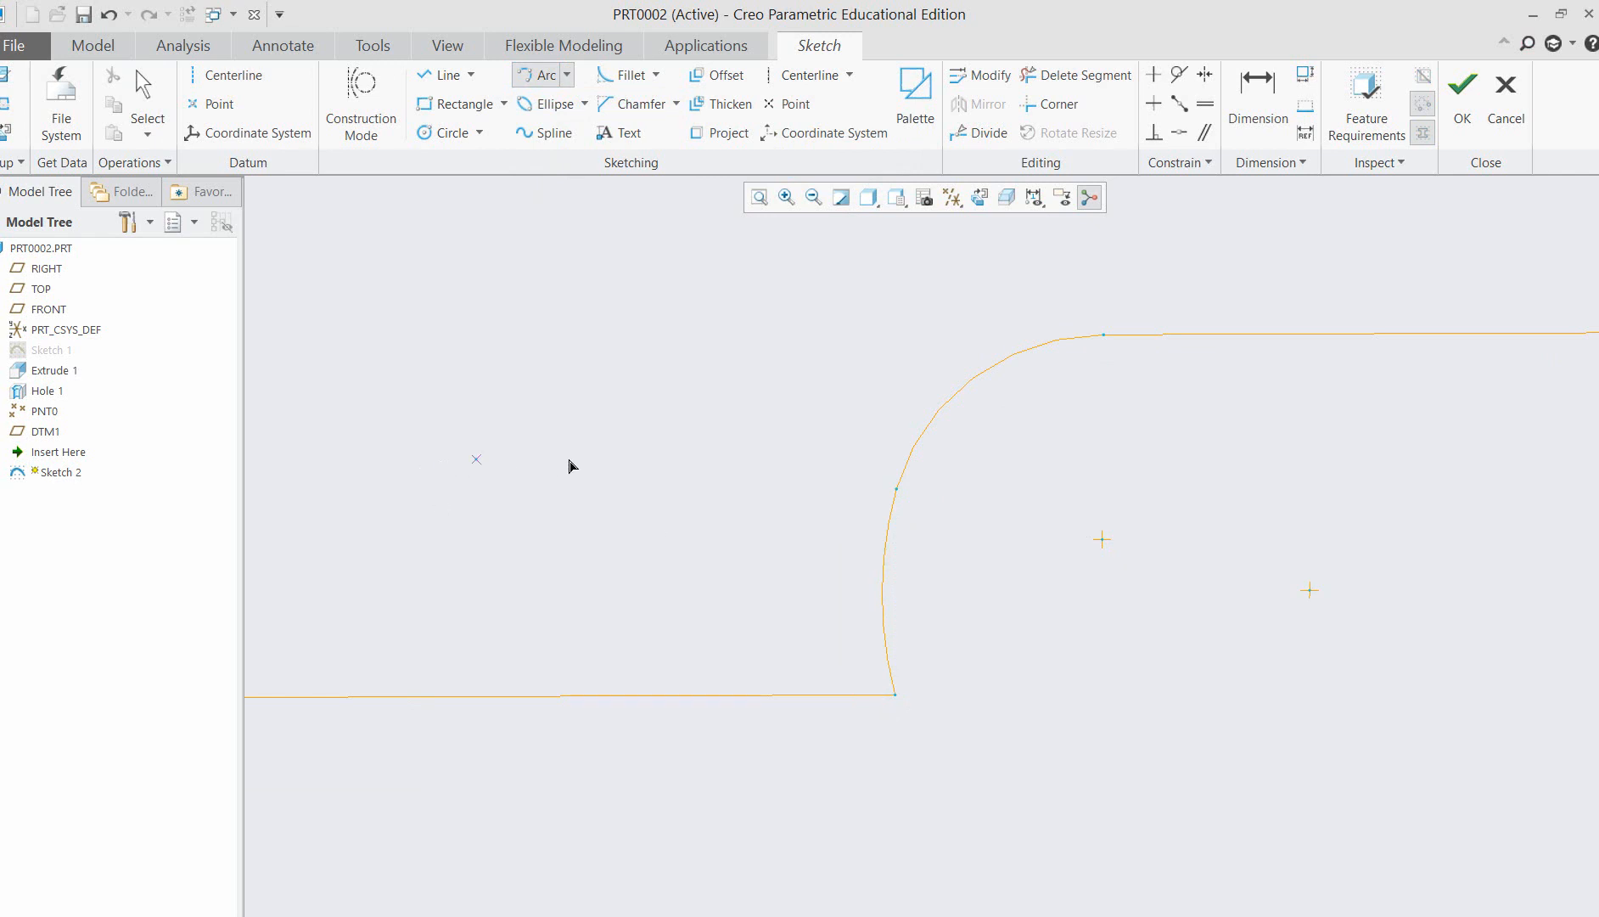
middle_click(728, 475)
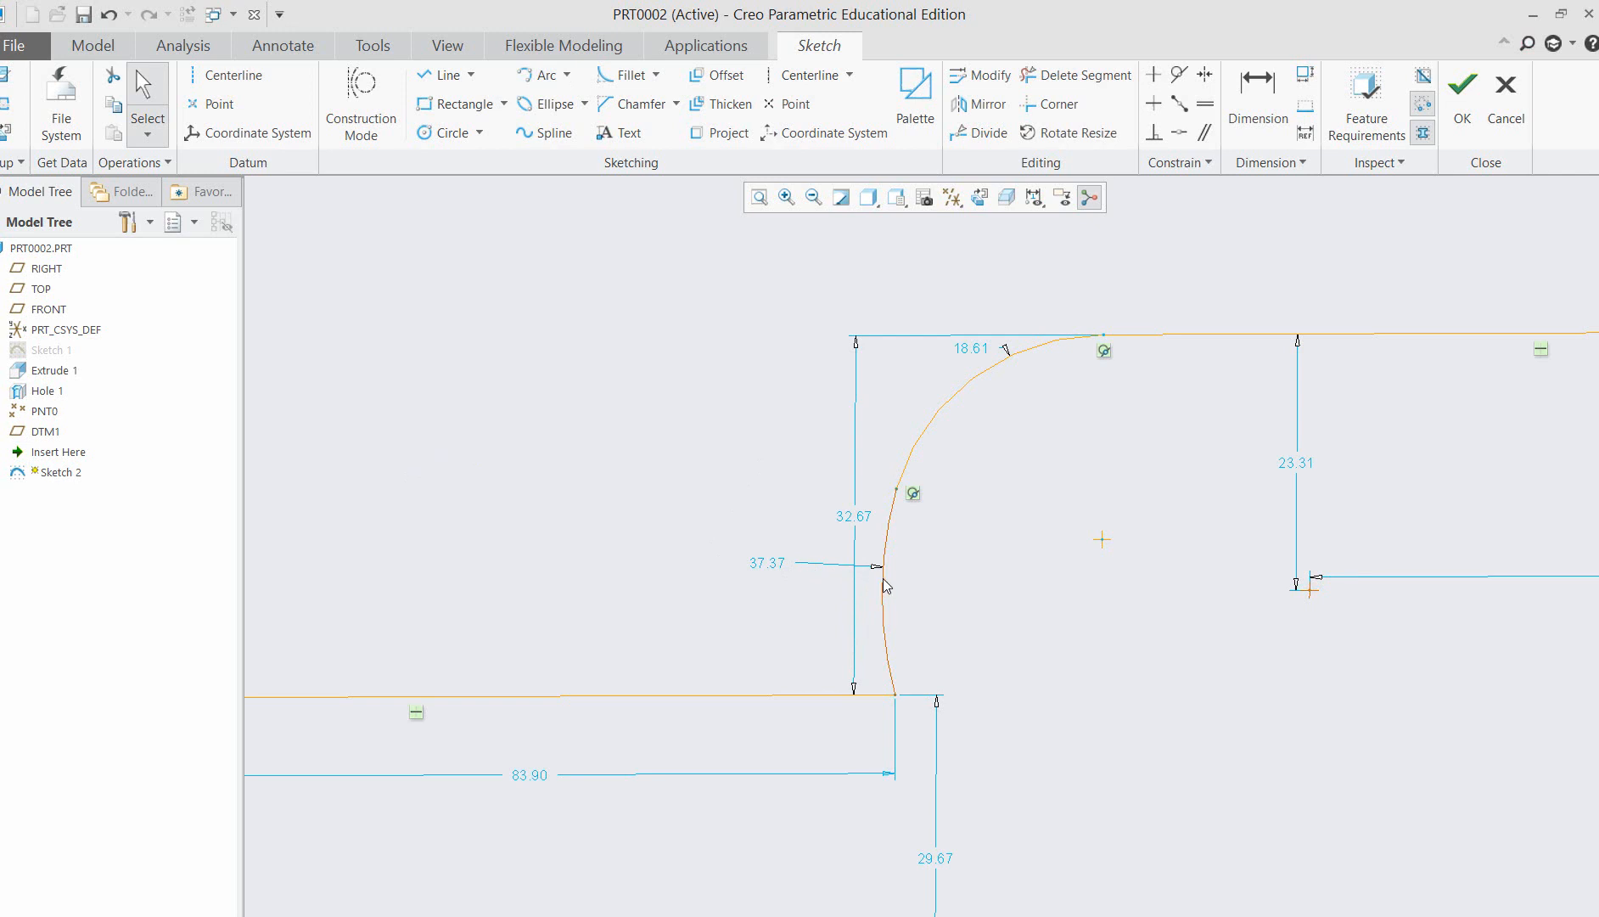
drag(883, 579, 1029, 588)
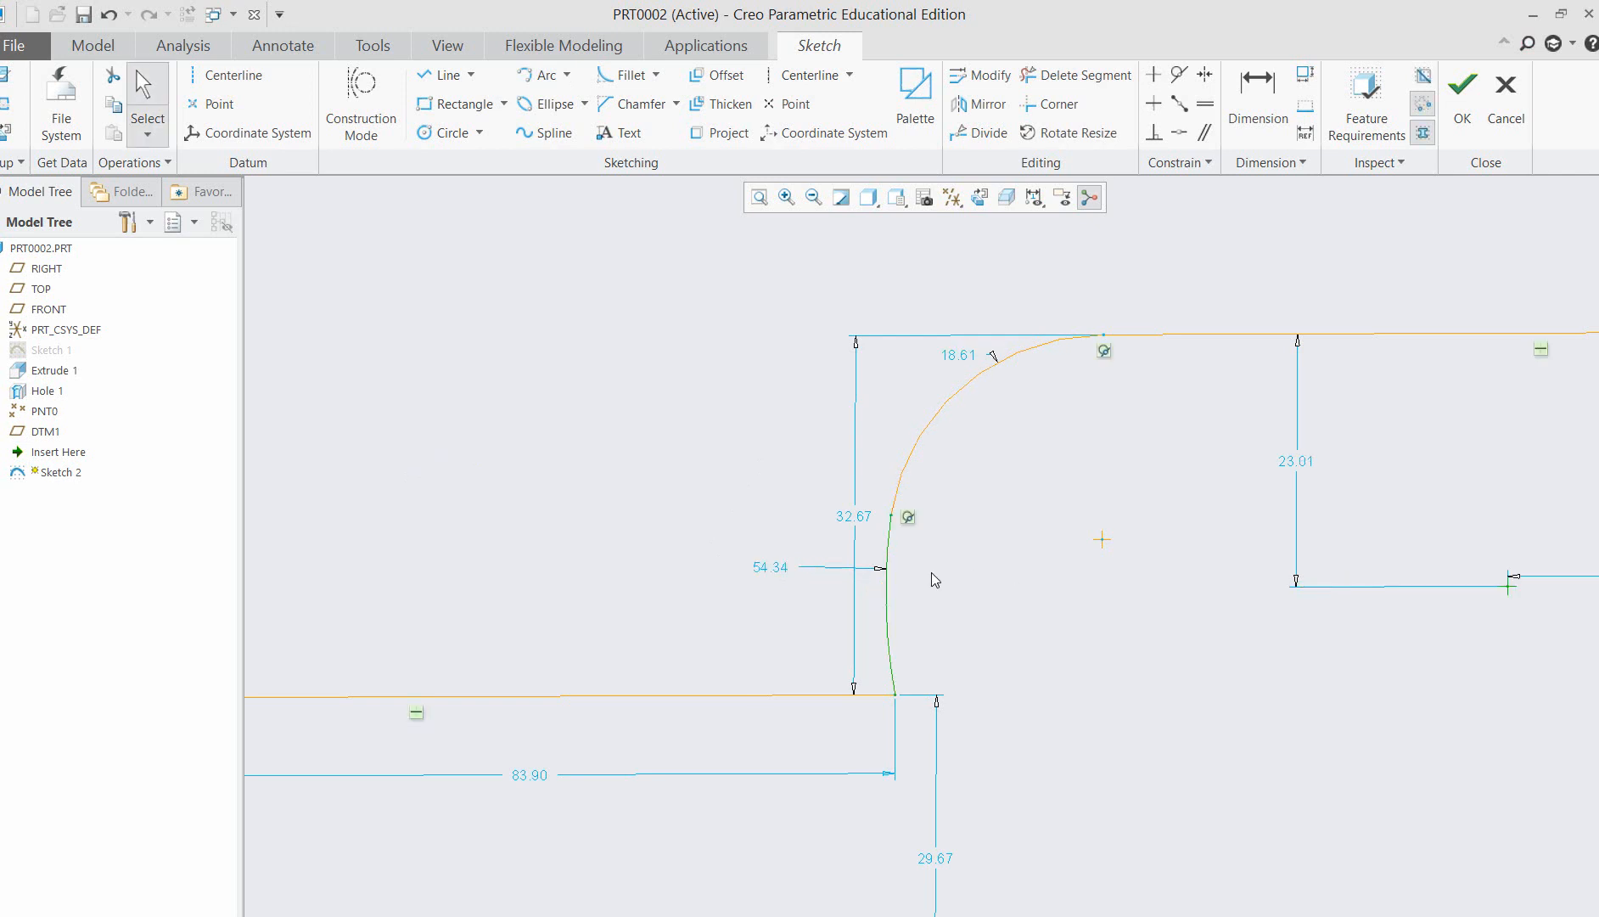
Make the lower arc tangent to the lower horizontal line.
click(893, 666)
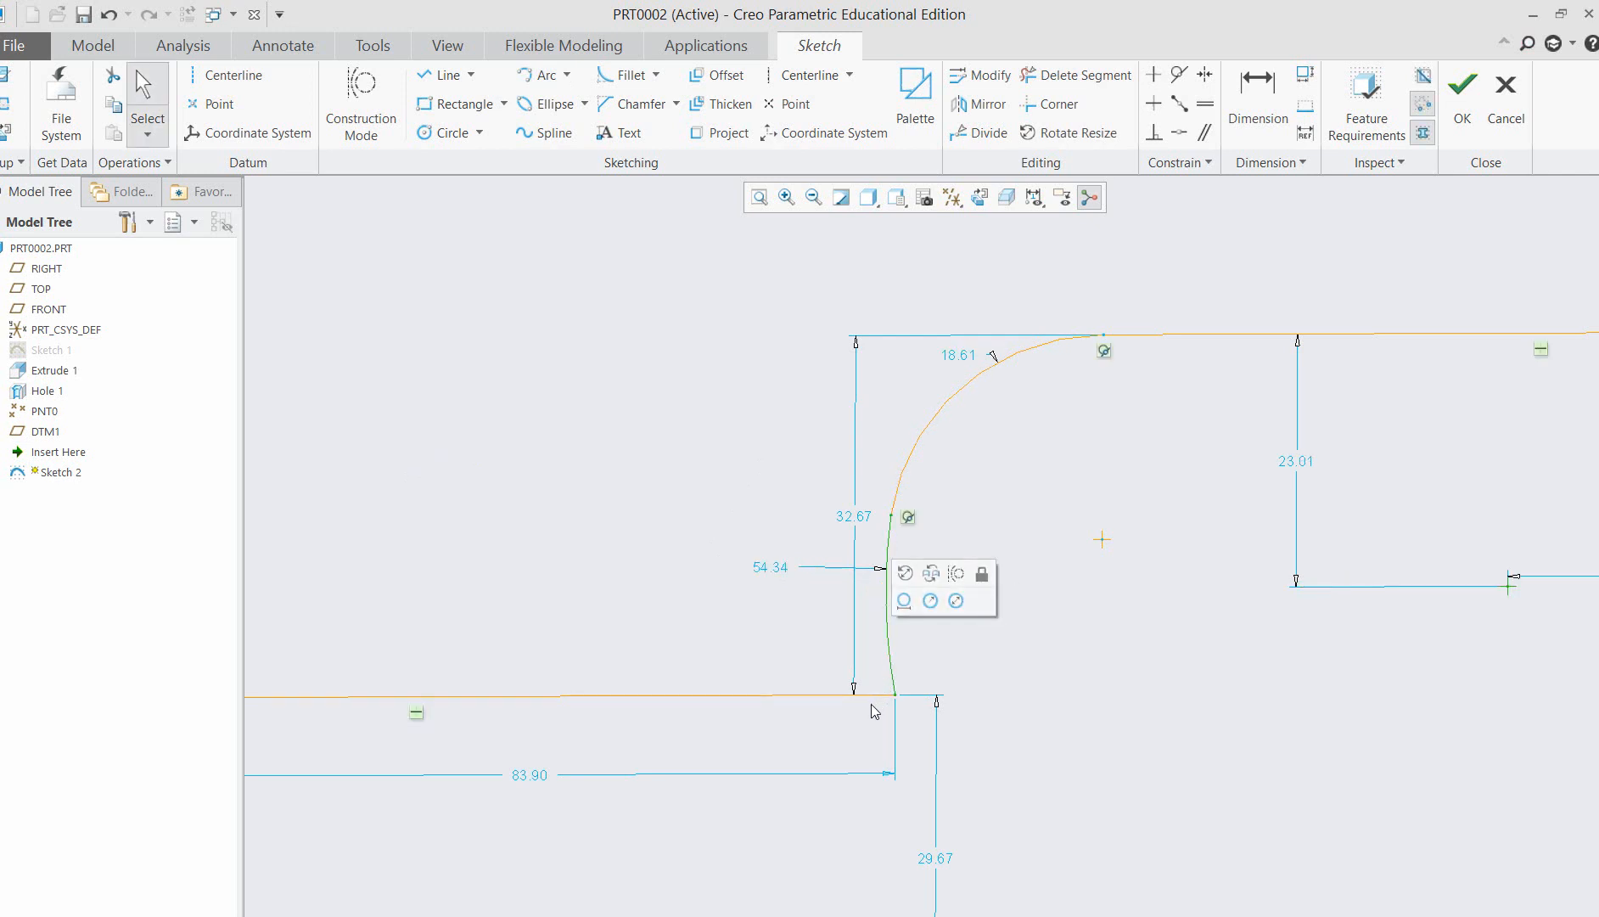
click(1179, 75)
click(819, 695)
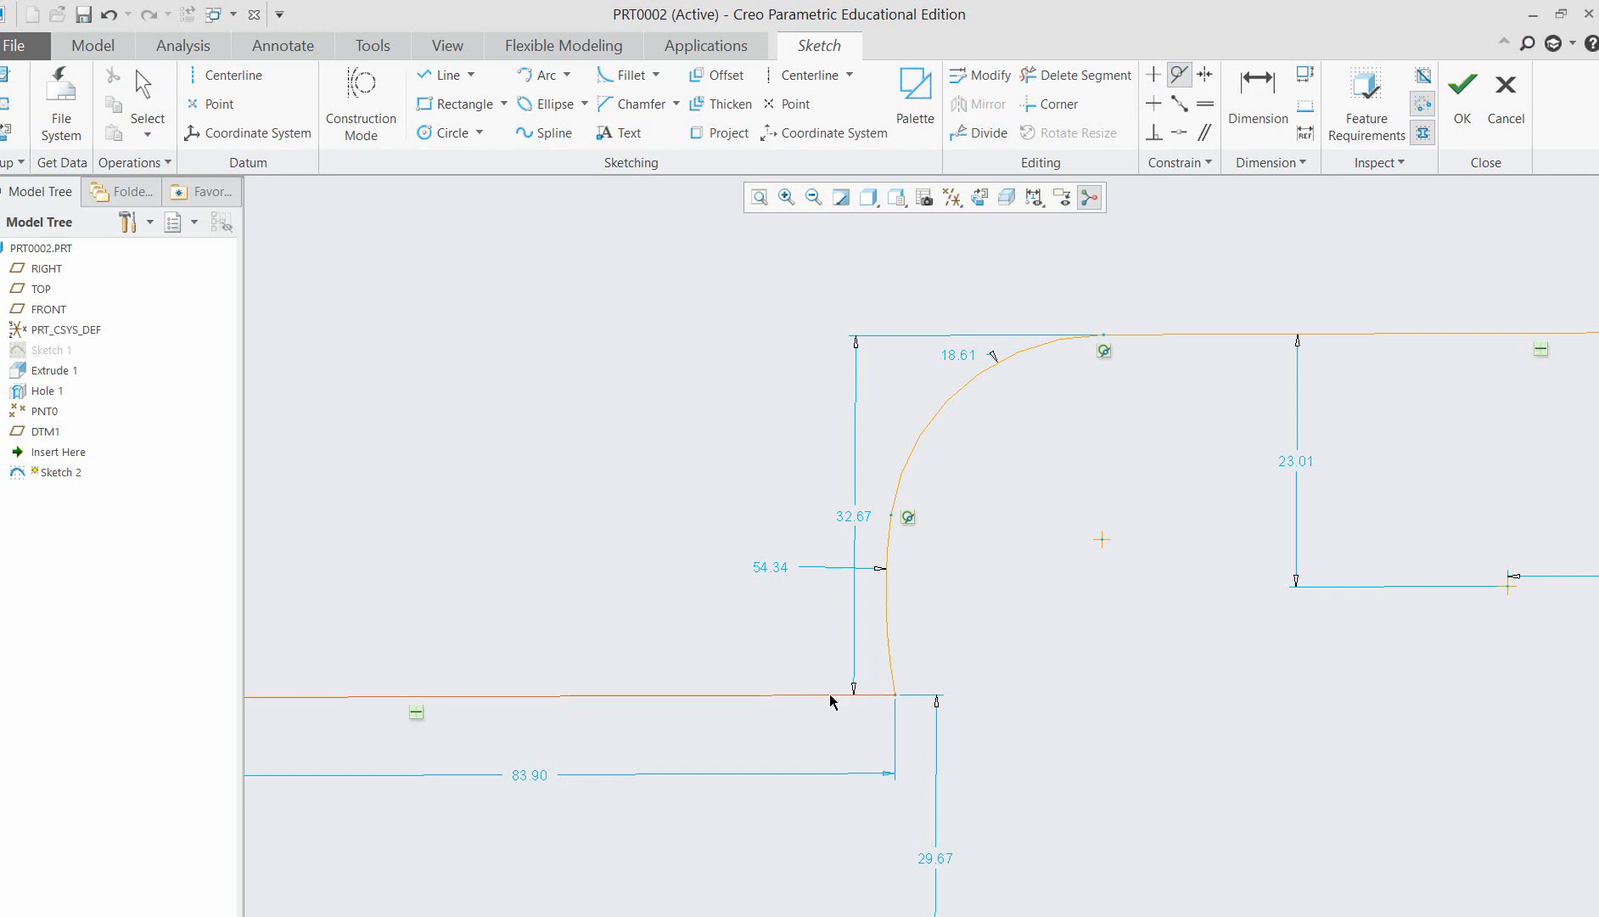
click(1182, 73)
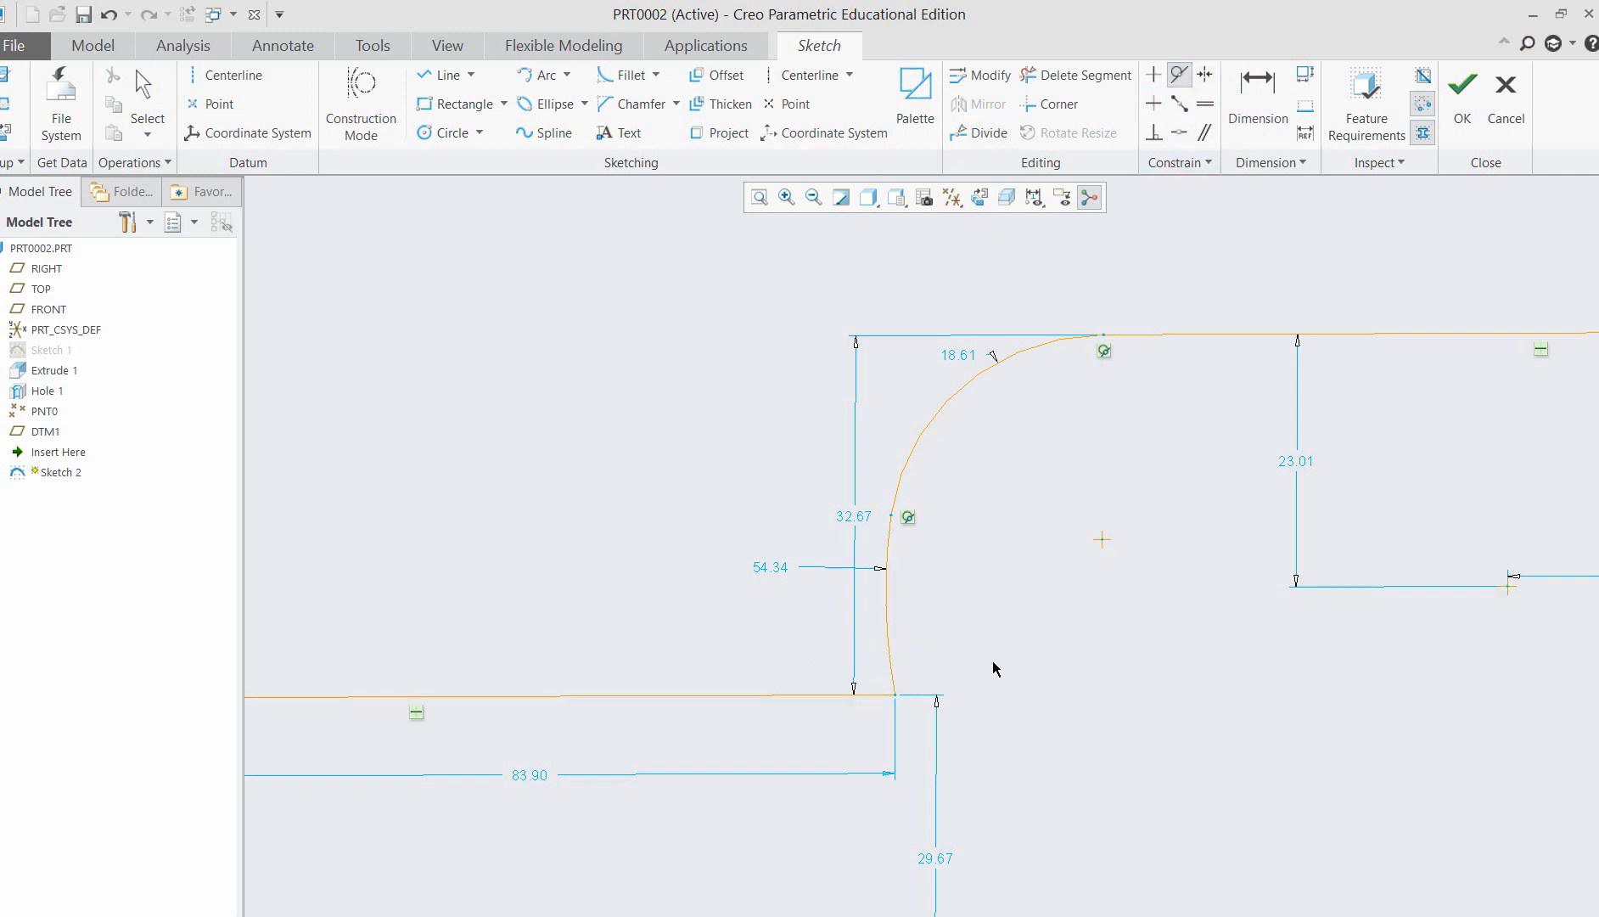
middle_click(998, 629)
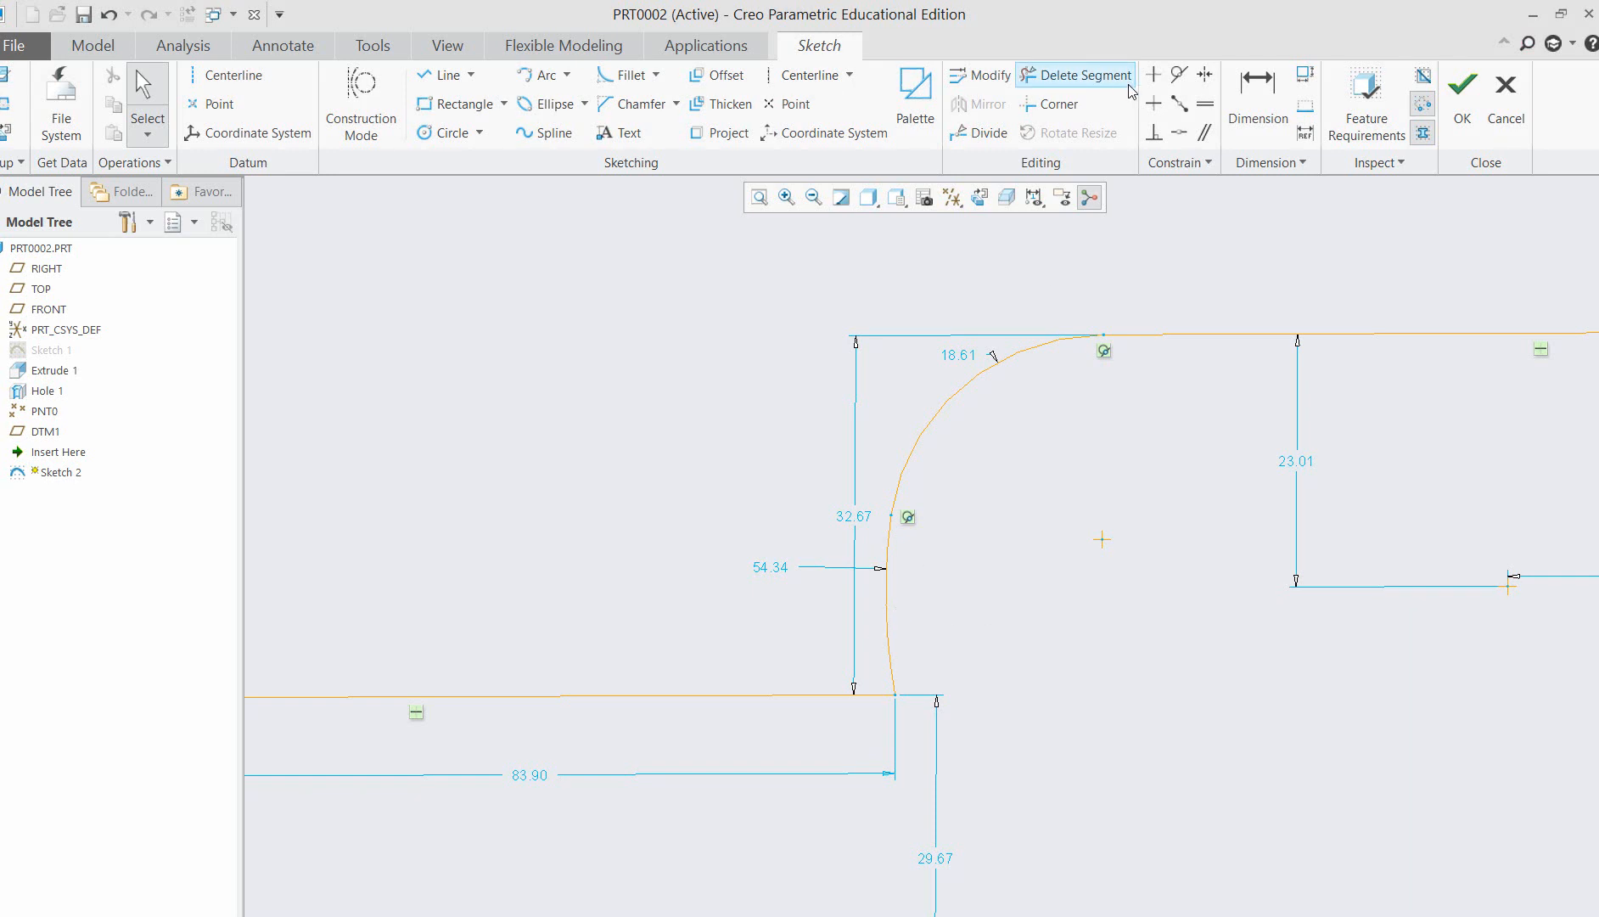
click(1182, 75)
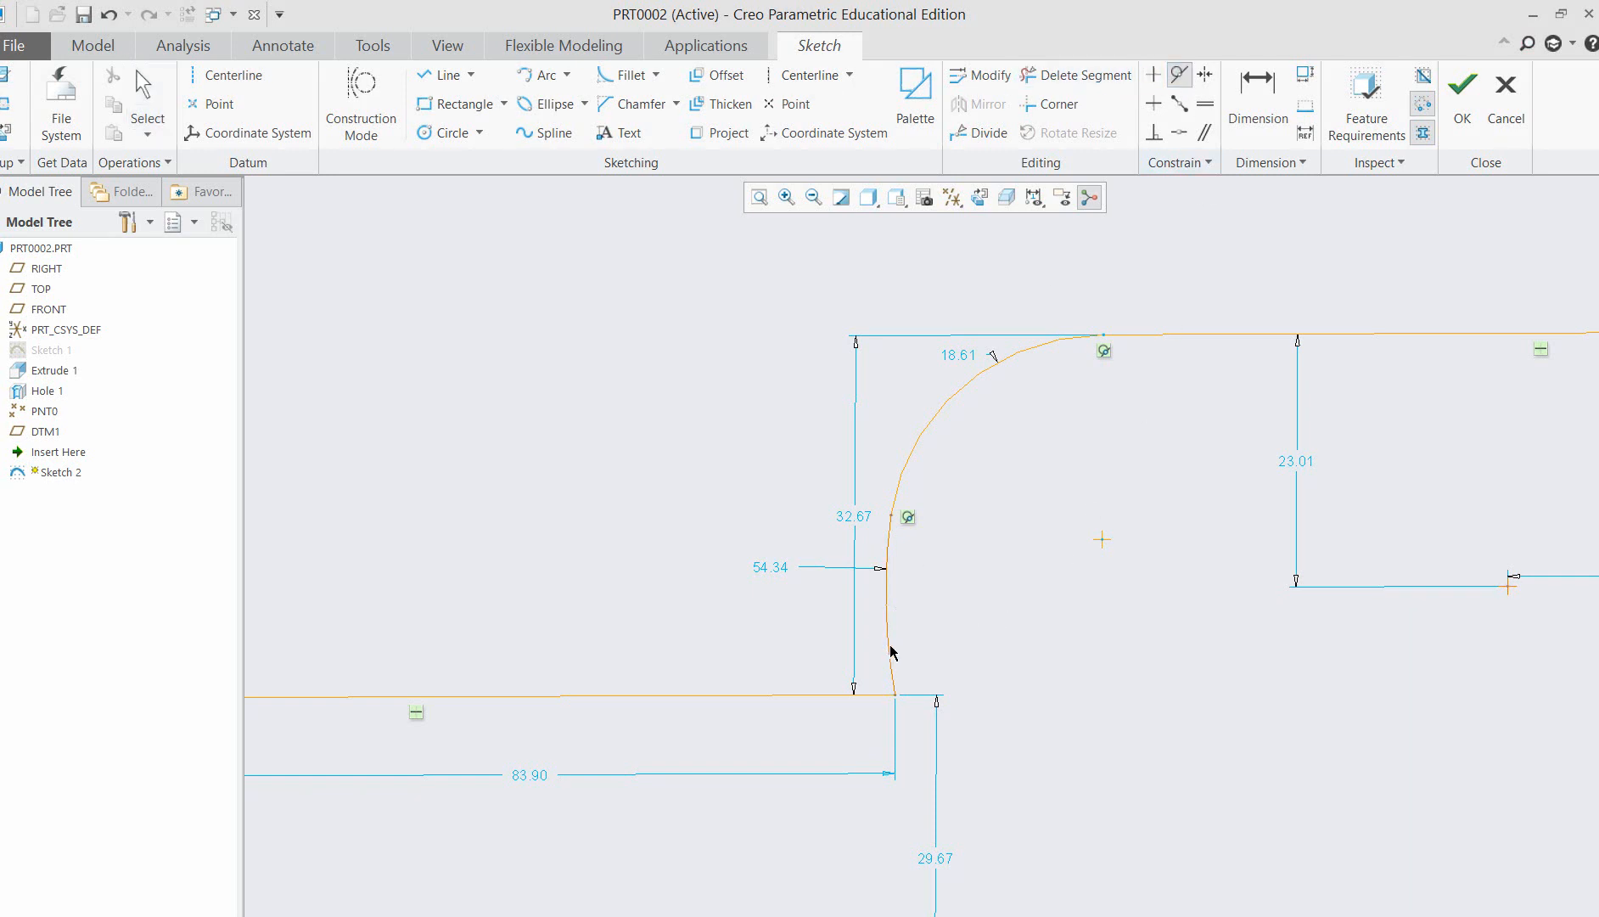
click(893, 689)
click(877, 697)
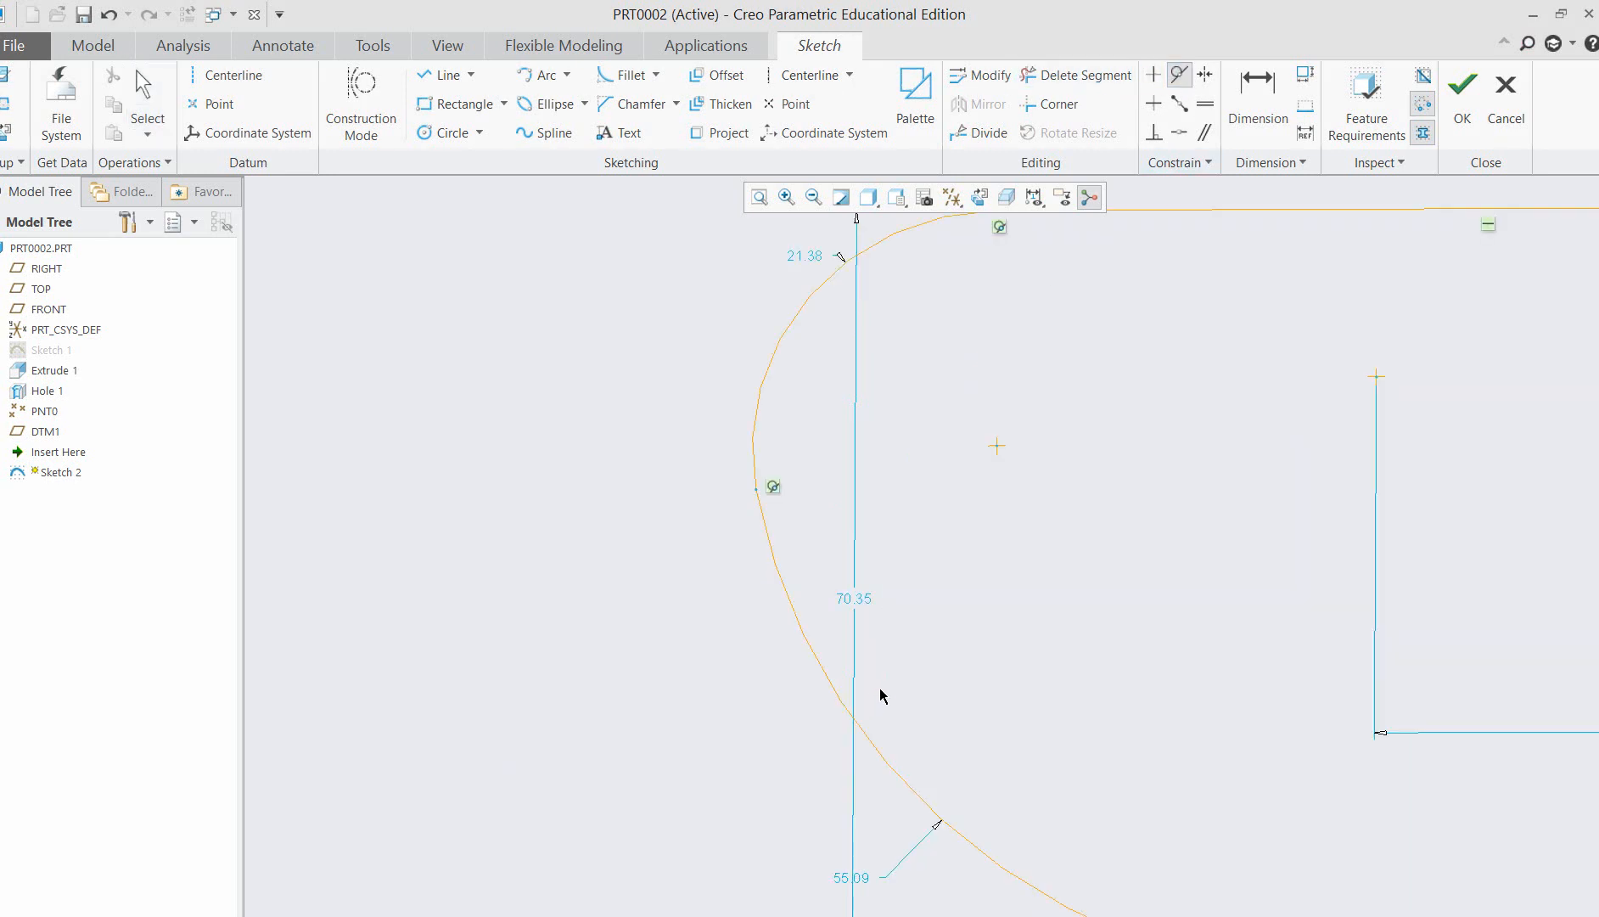
scroll(972, 671, up, 3)
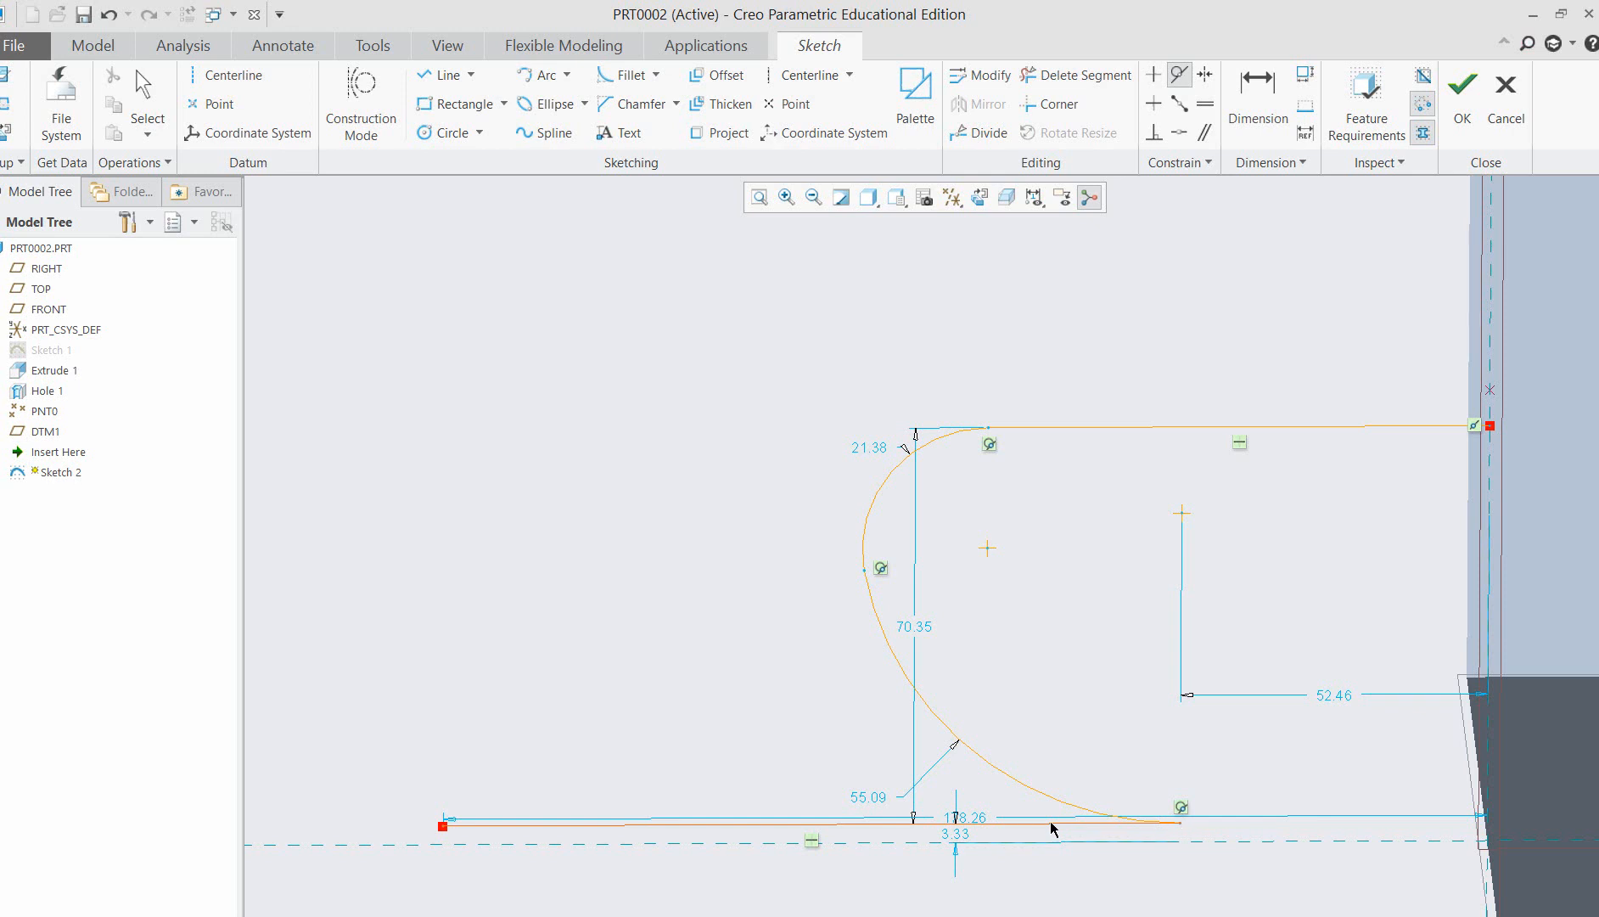
Delete the large lower arc between the upper arc and the lower horizontal line.
click(931, 722)
click(891, 490)
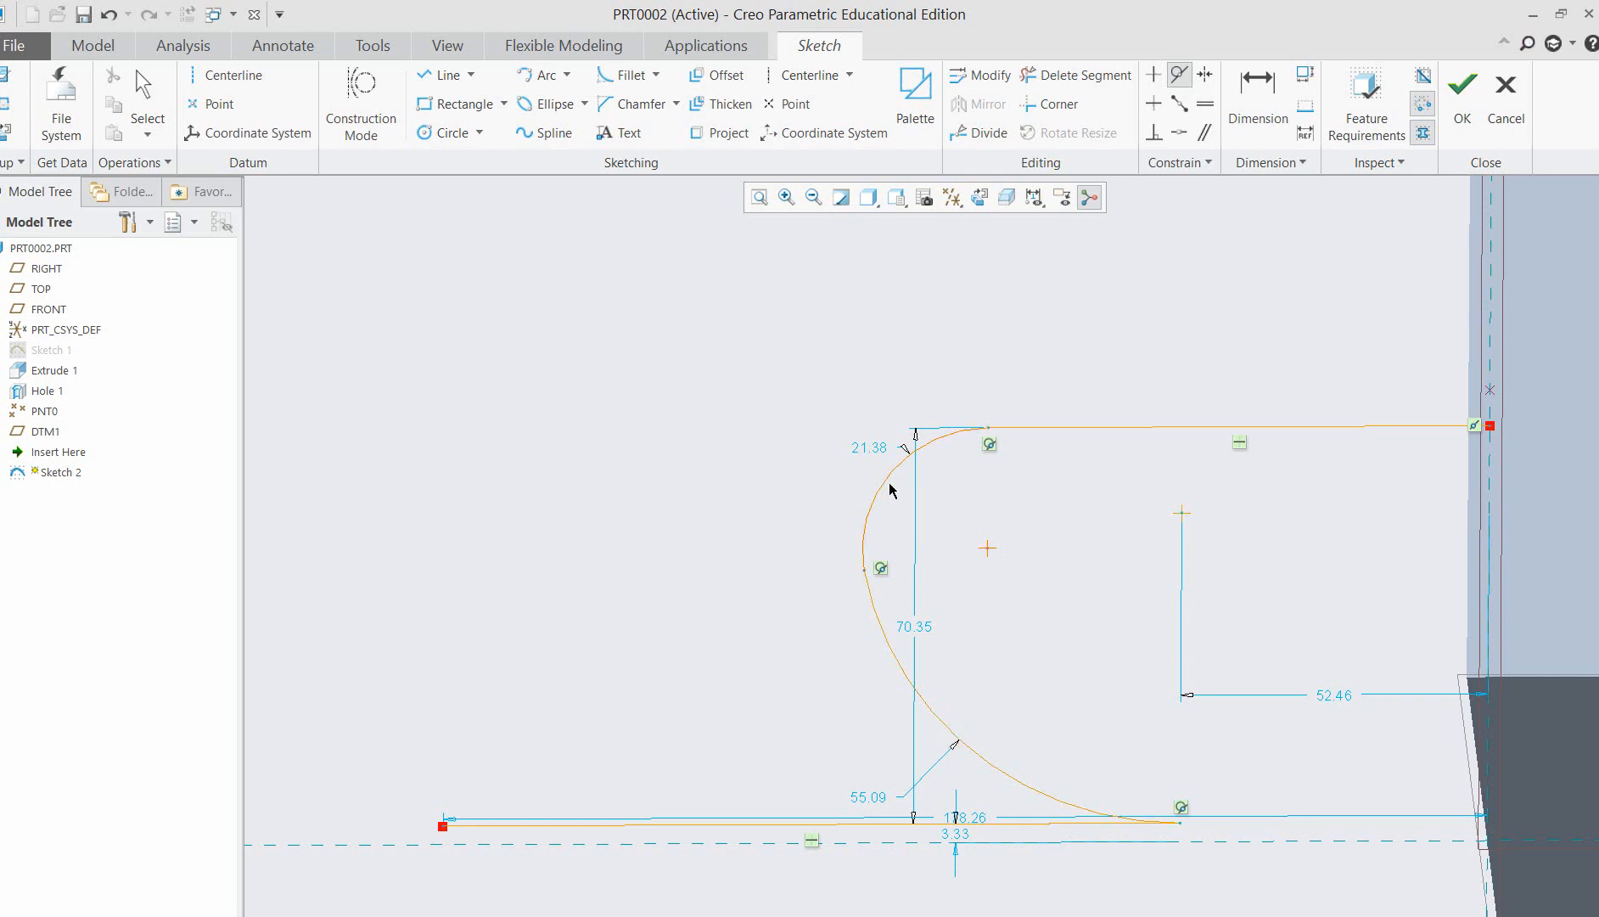
middle_drag(596, 507, 595, 492)
middle_click(596, 492)
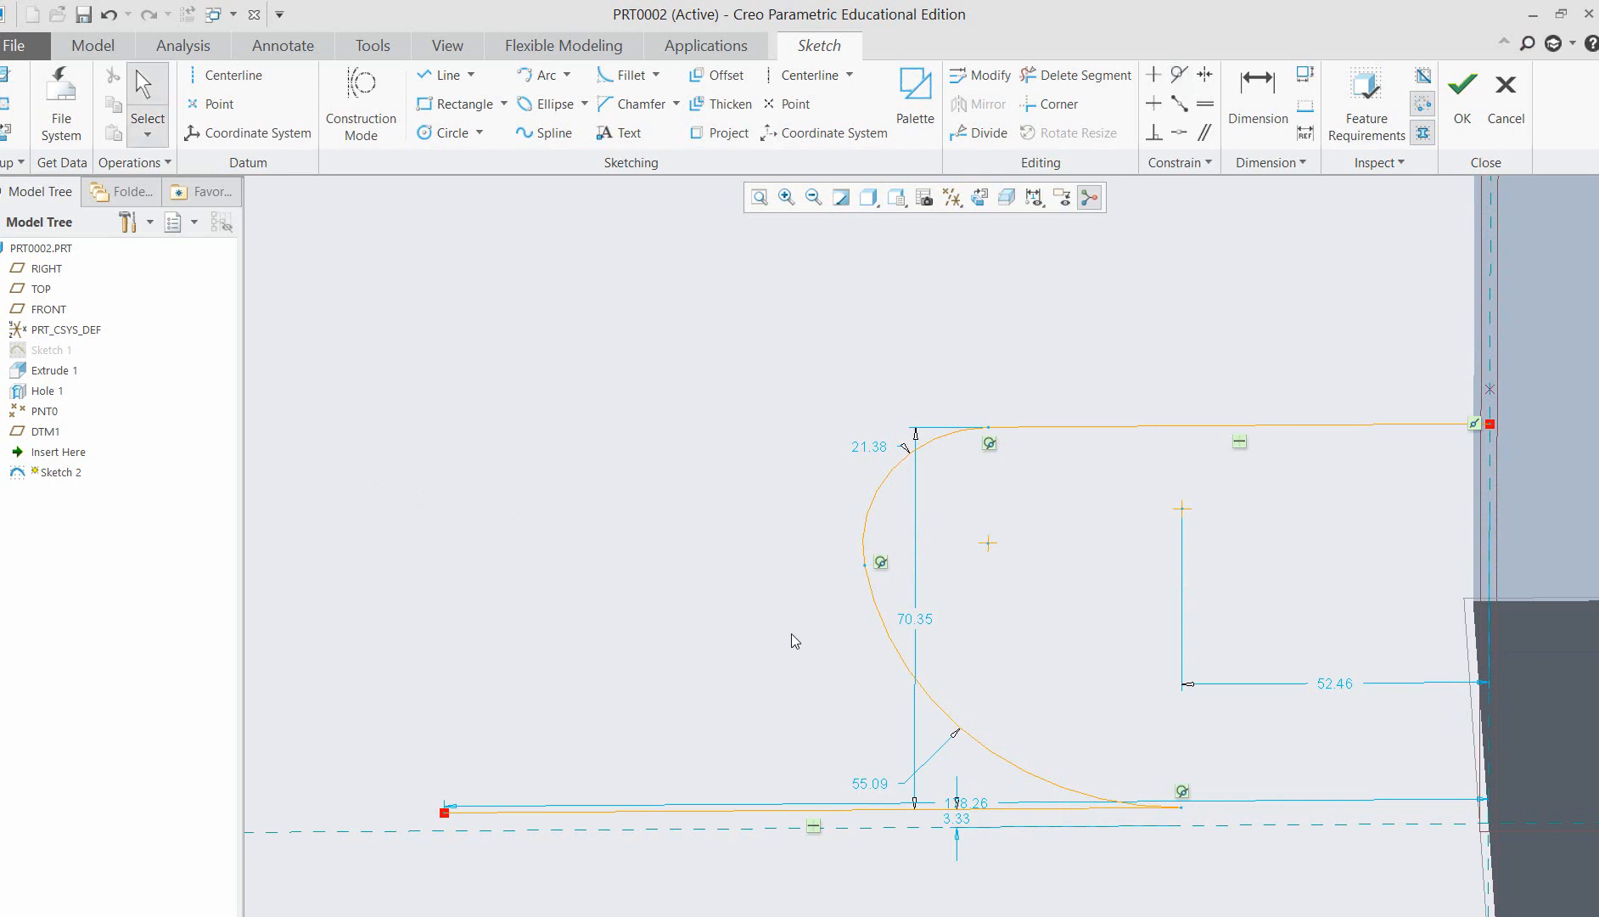
click(894, 654)
key(Delete)
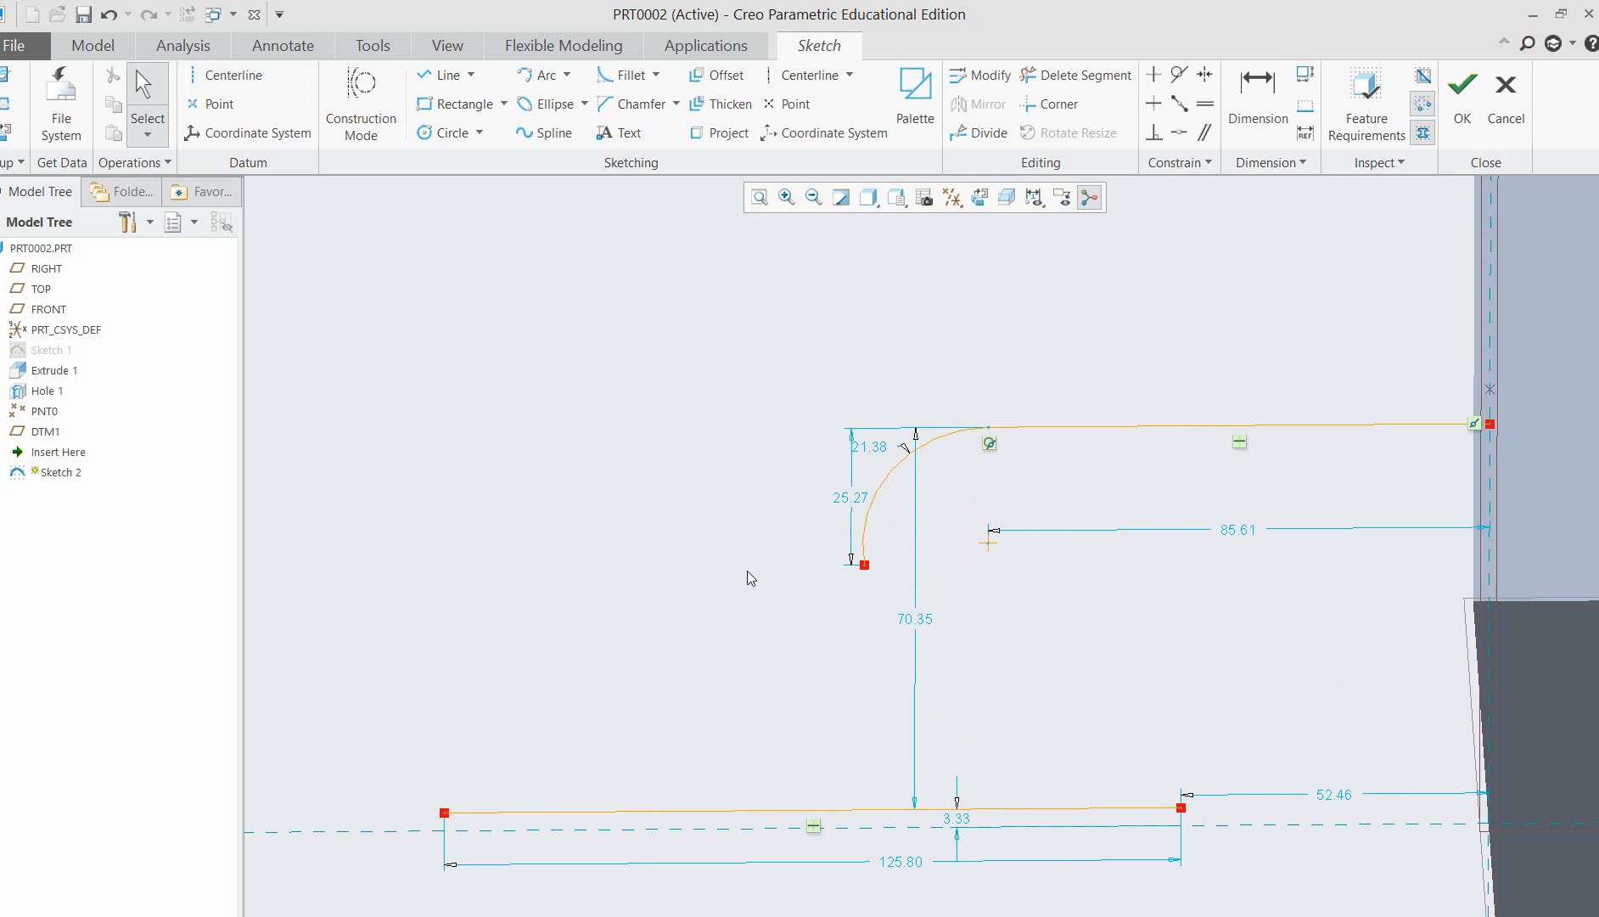
Draw a center-and-ends arc of about 28 radius from the upper arc's lower end to the lower horizontal line.
click(570, 80)
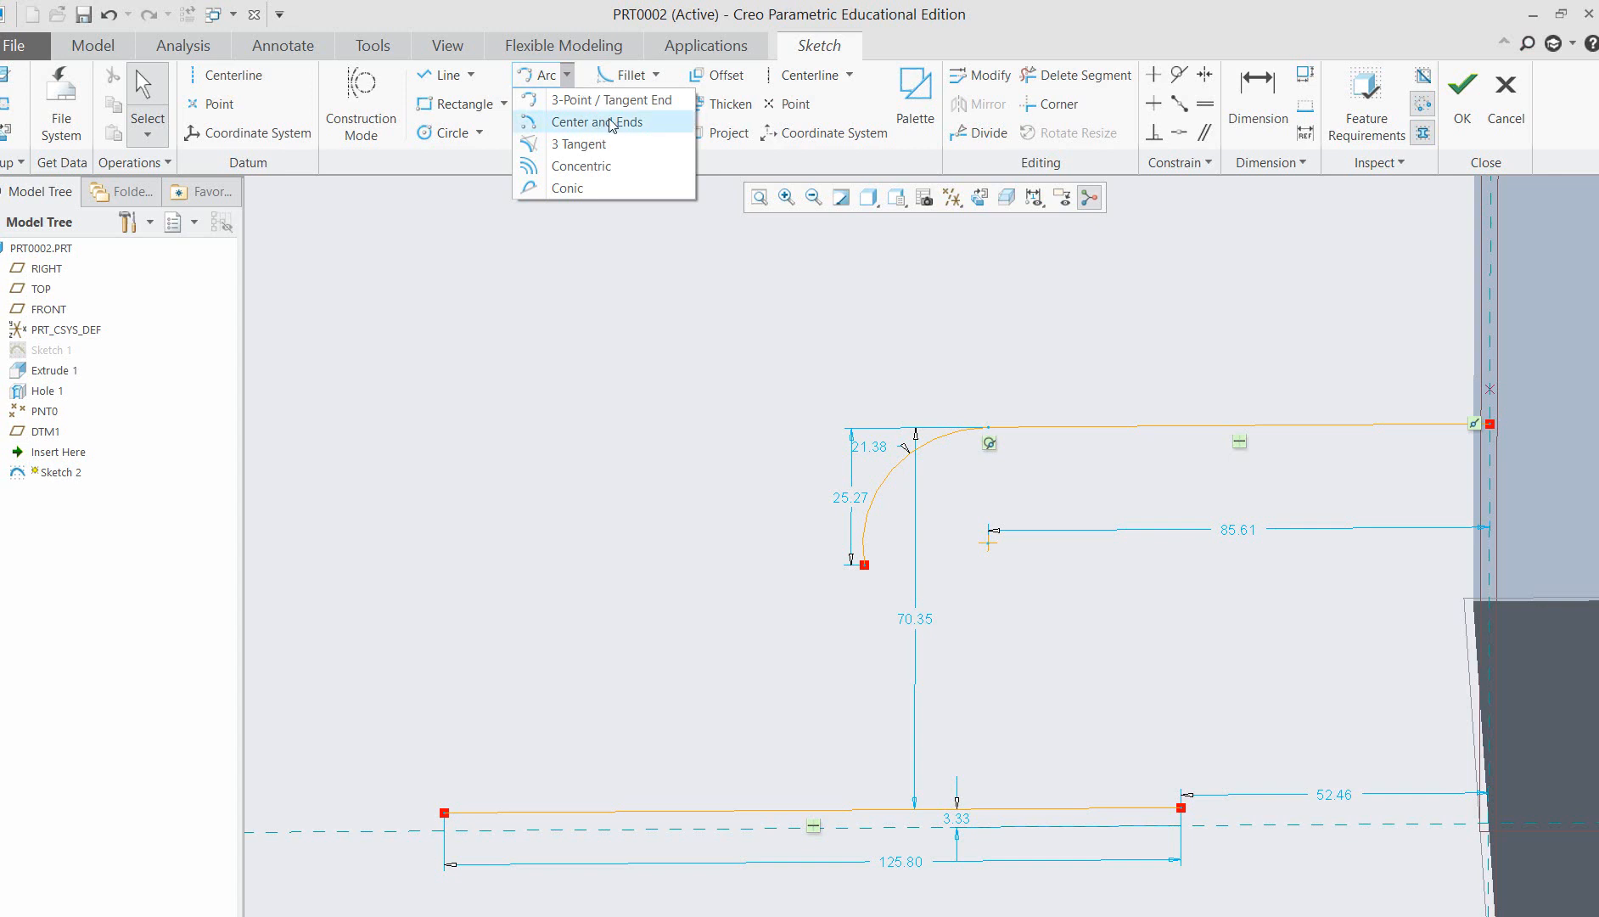
click(597, 121)
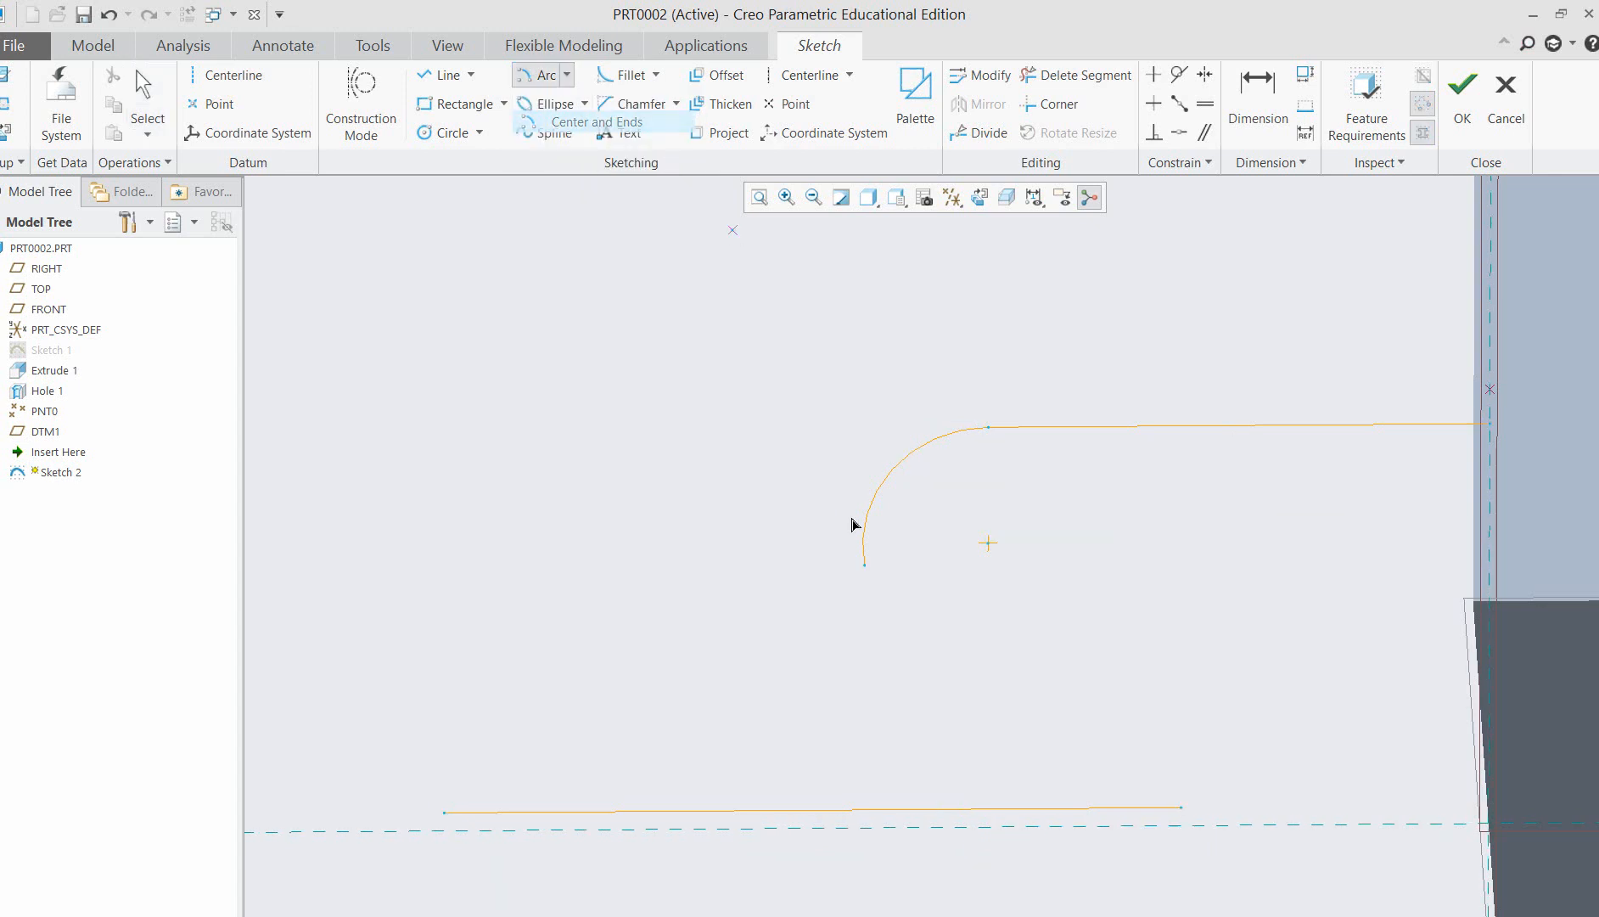
click(855, 717)
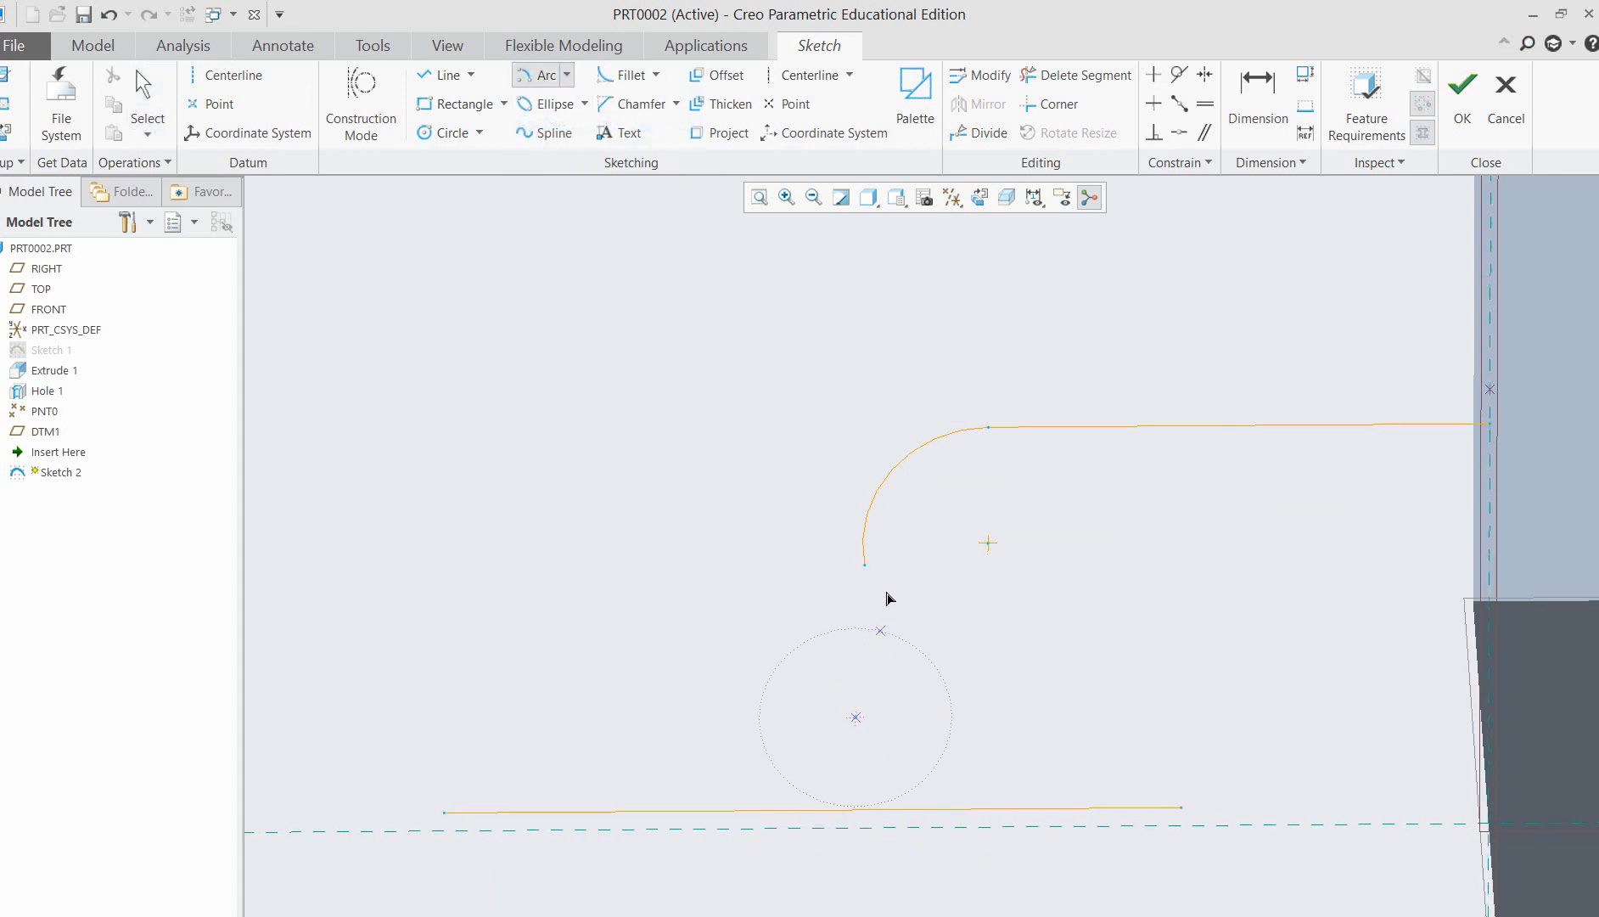
click(864, 564)
click(986, 808)
middle_click(1137, 711)
middle_drag(606, 535, 612, 521)
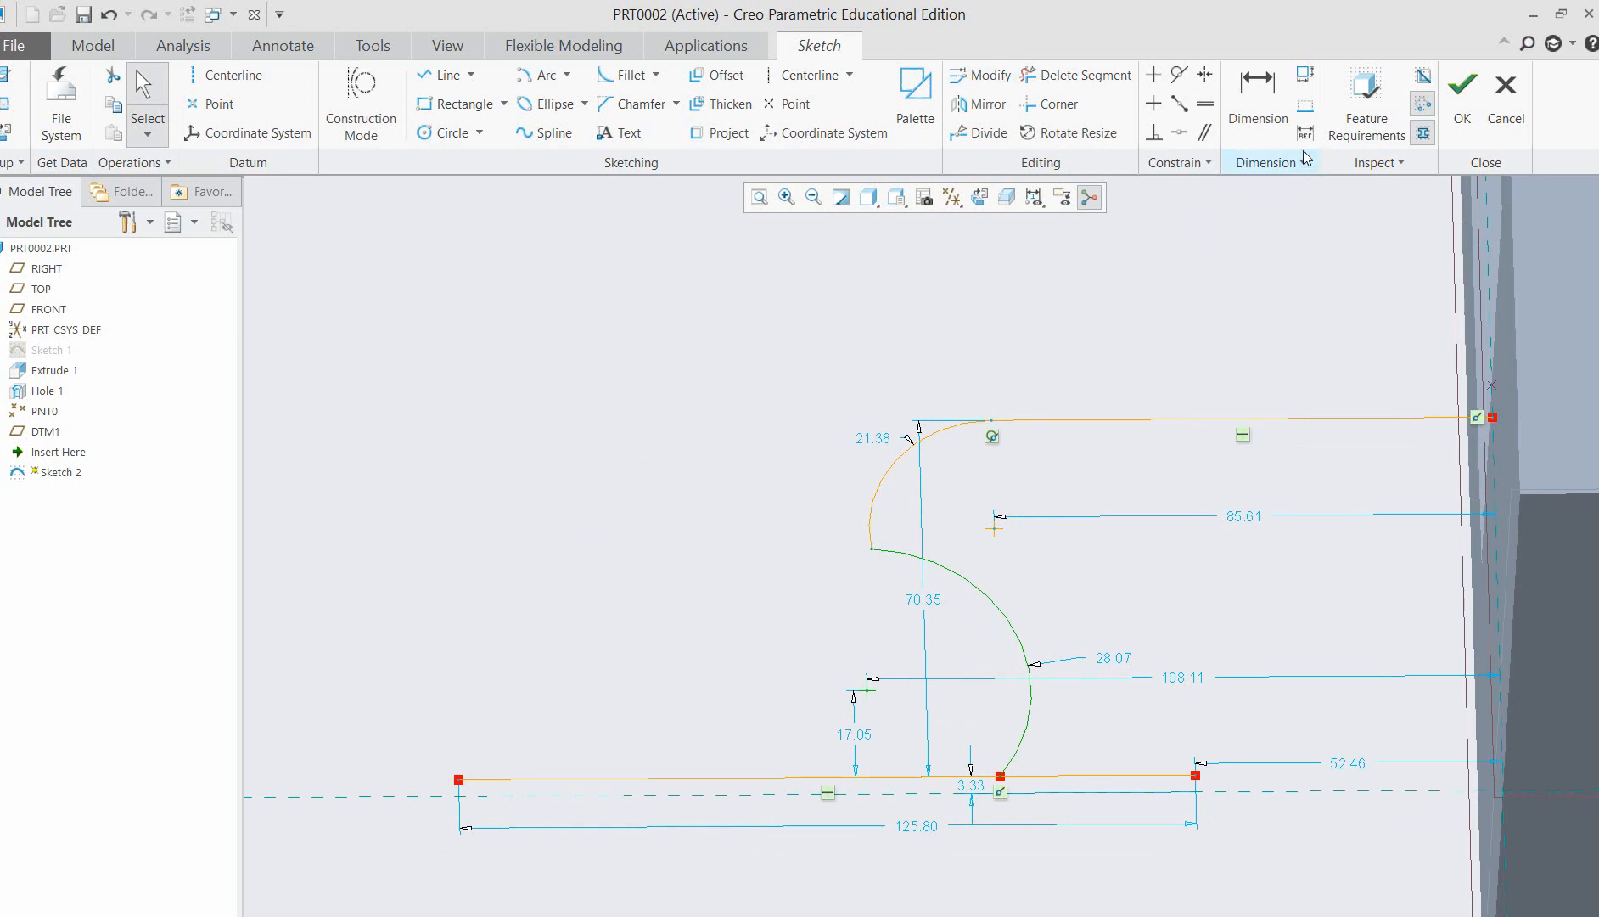
Make the lower arc tangent to the upper arc and to the lower horizontal line.
click(1180, 74)
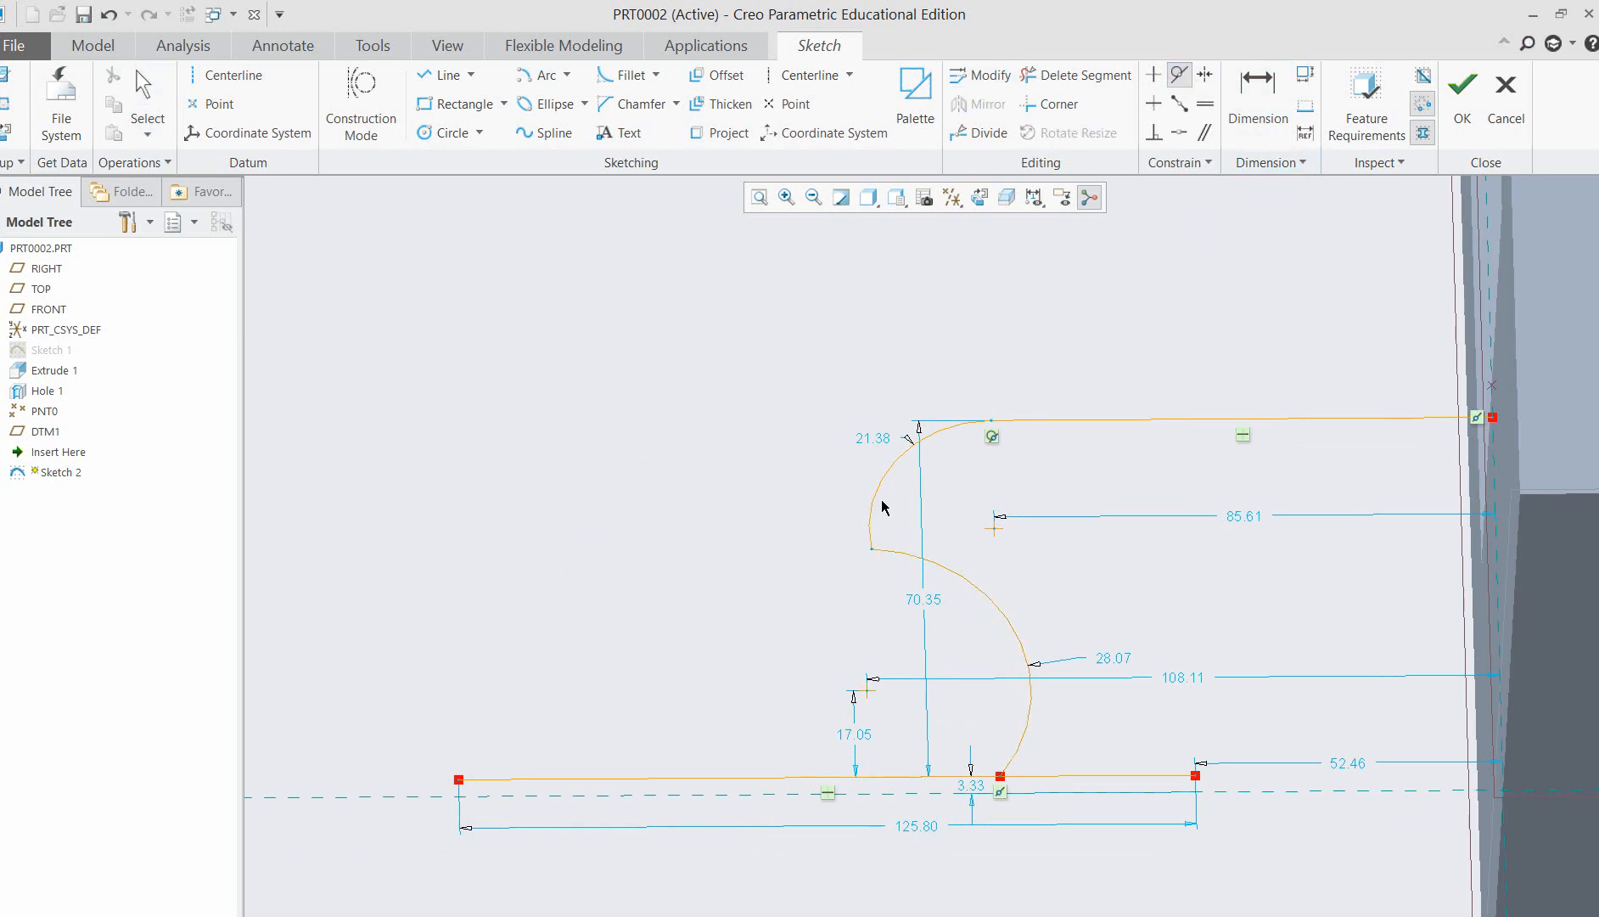
click(889, 556)
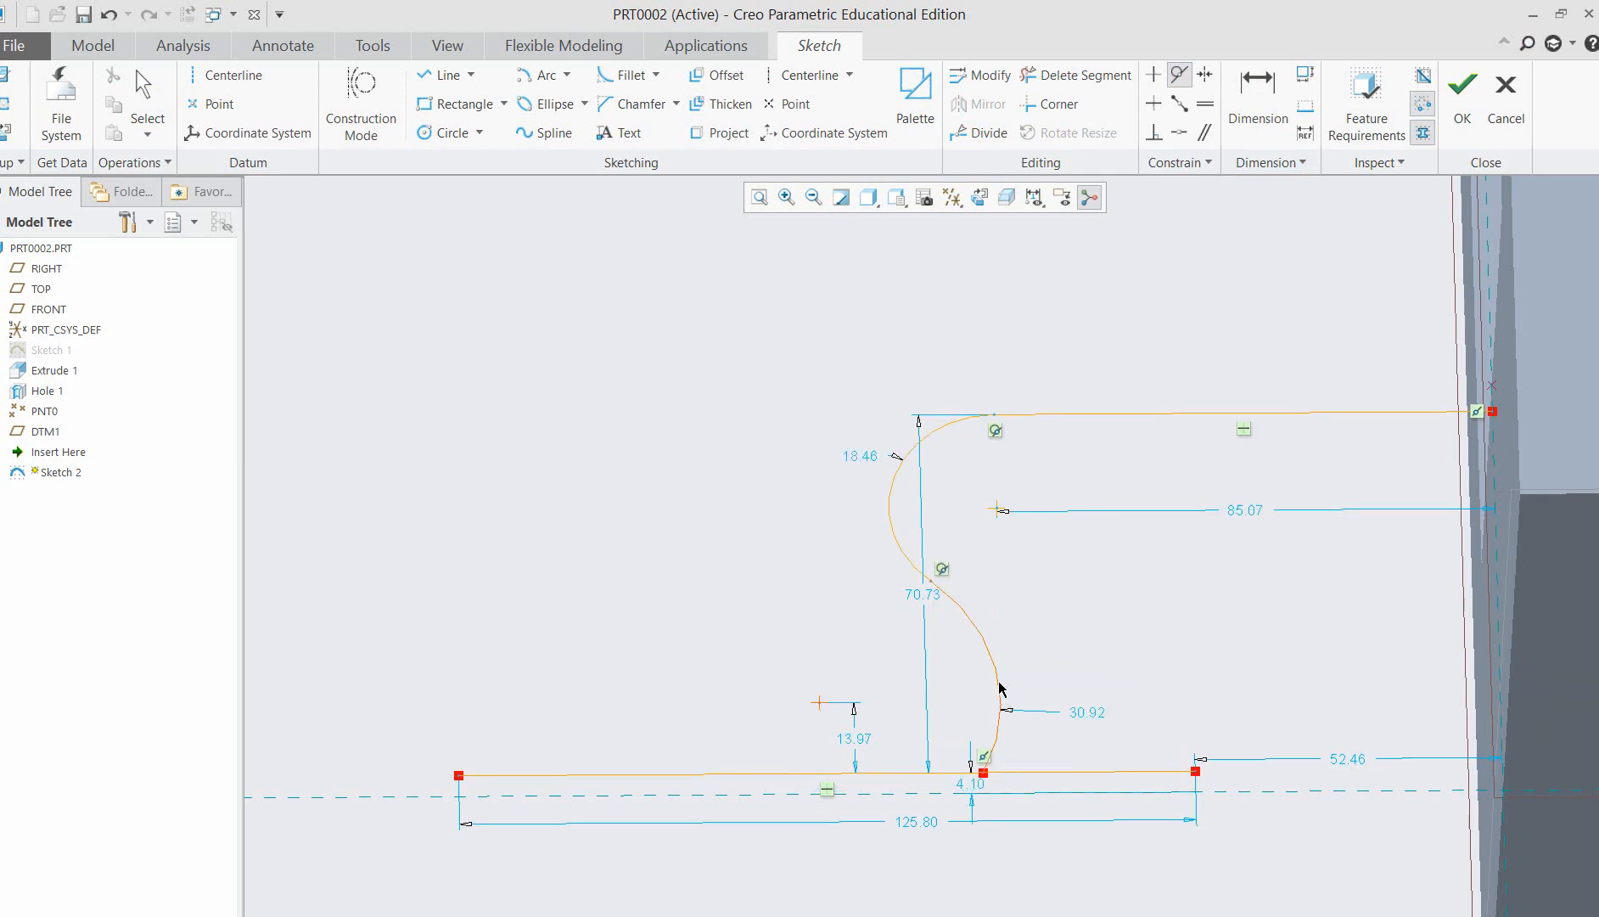
click(966, 773)
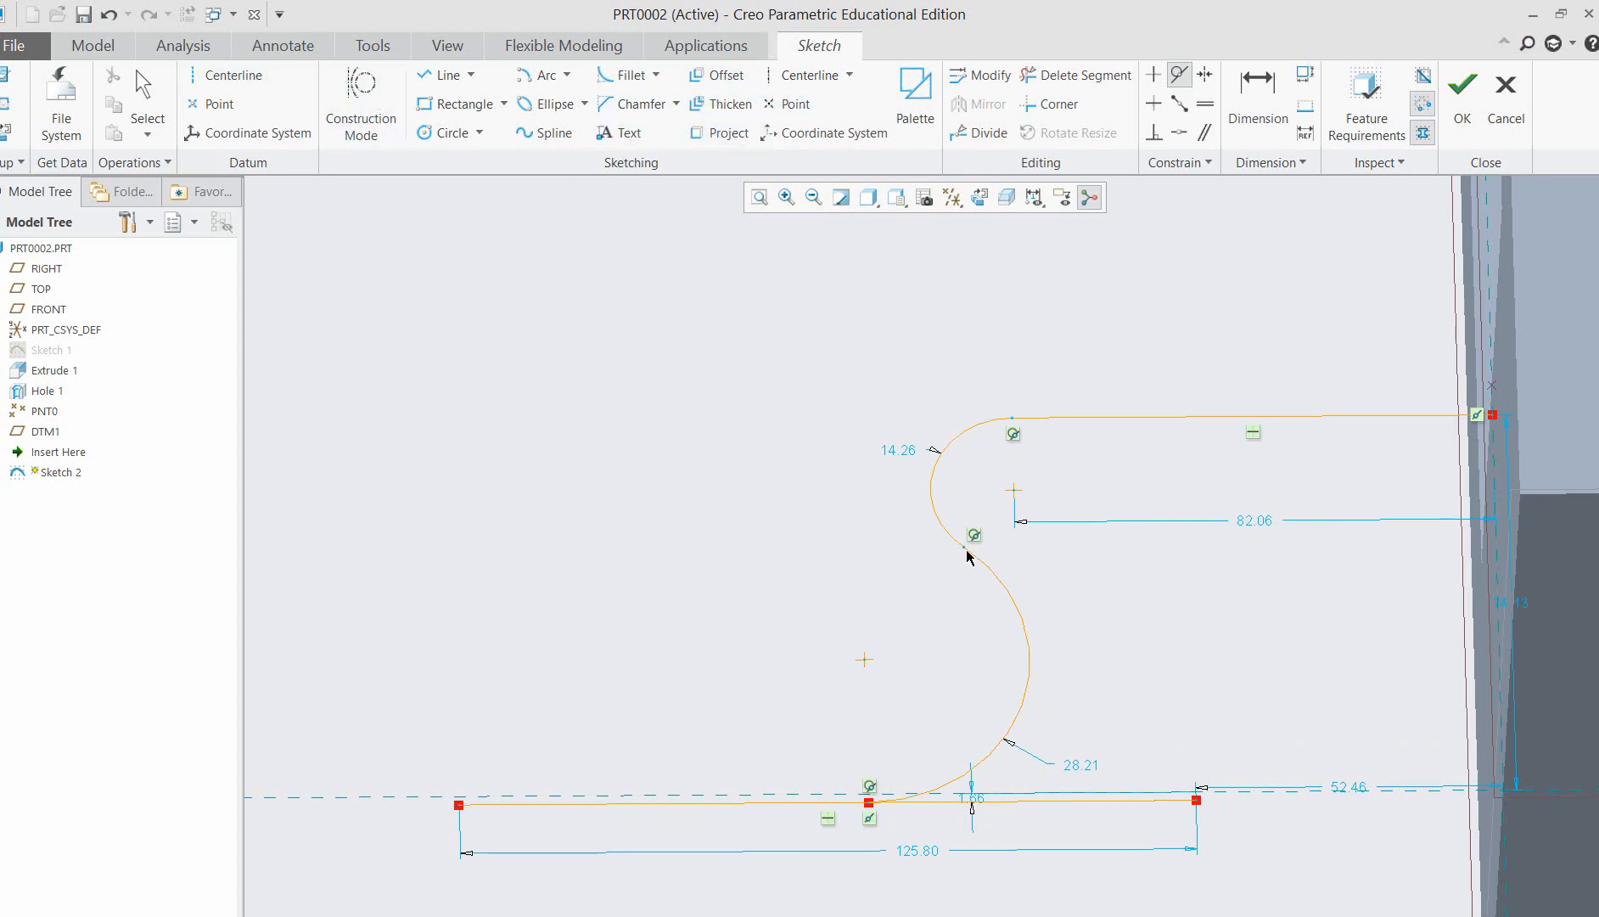
middle_click(809, 579)
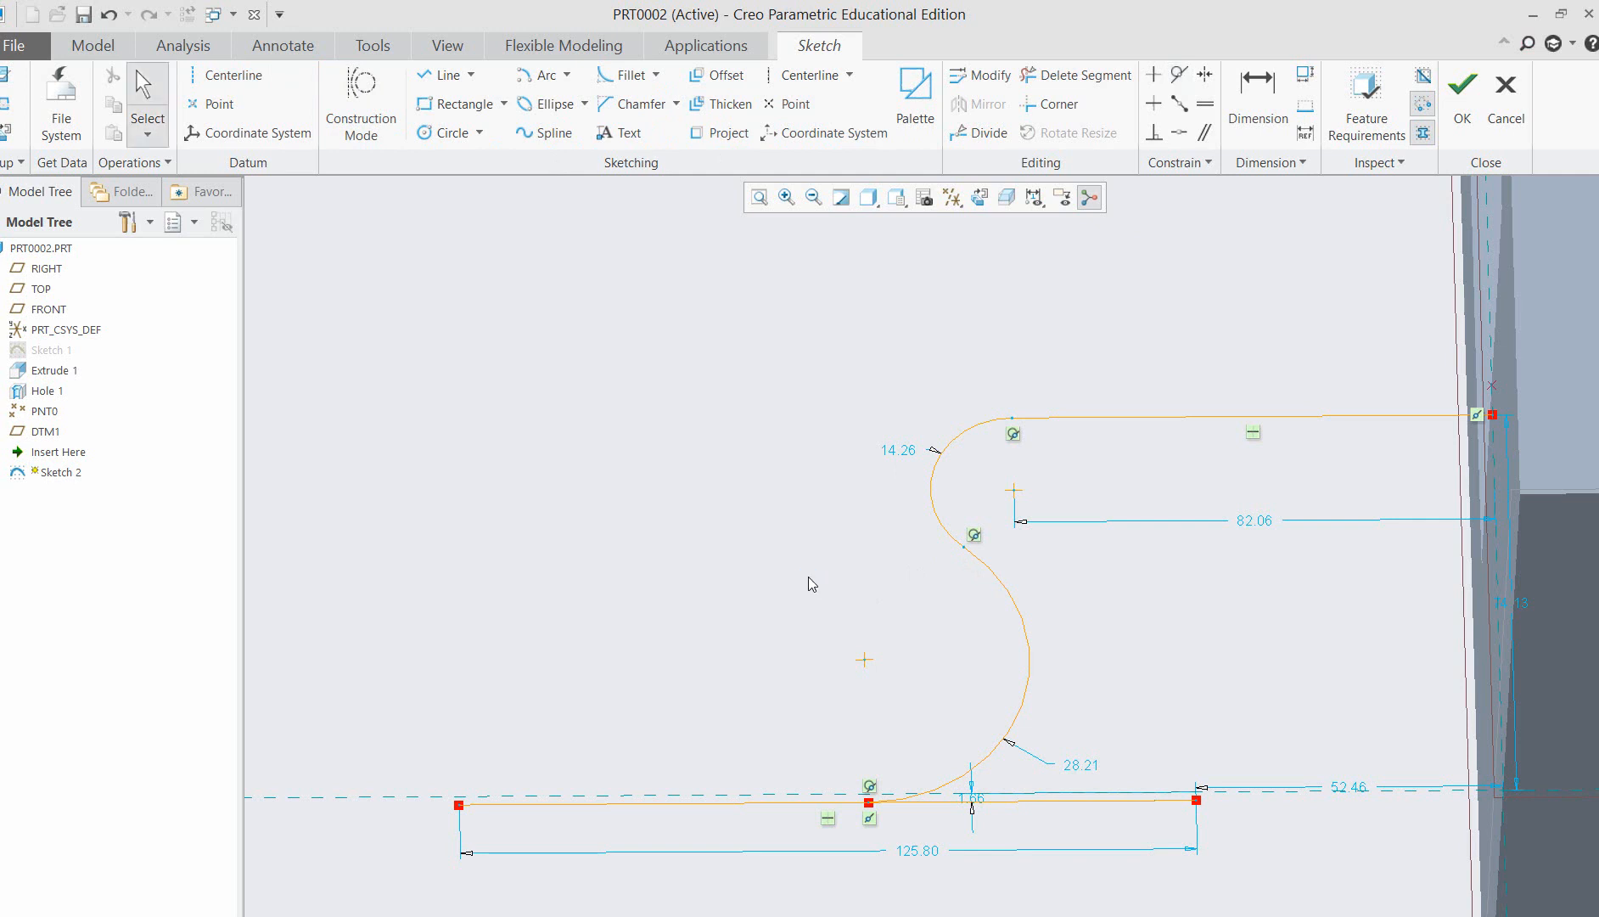
Reshape the S-curve by moving its arc endpoints, giving the upper arc about 36.5 radius and the lower arc about 33 radius.
drag(964, 549, 1001, 609)
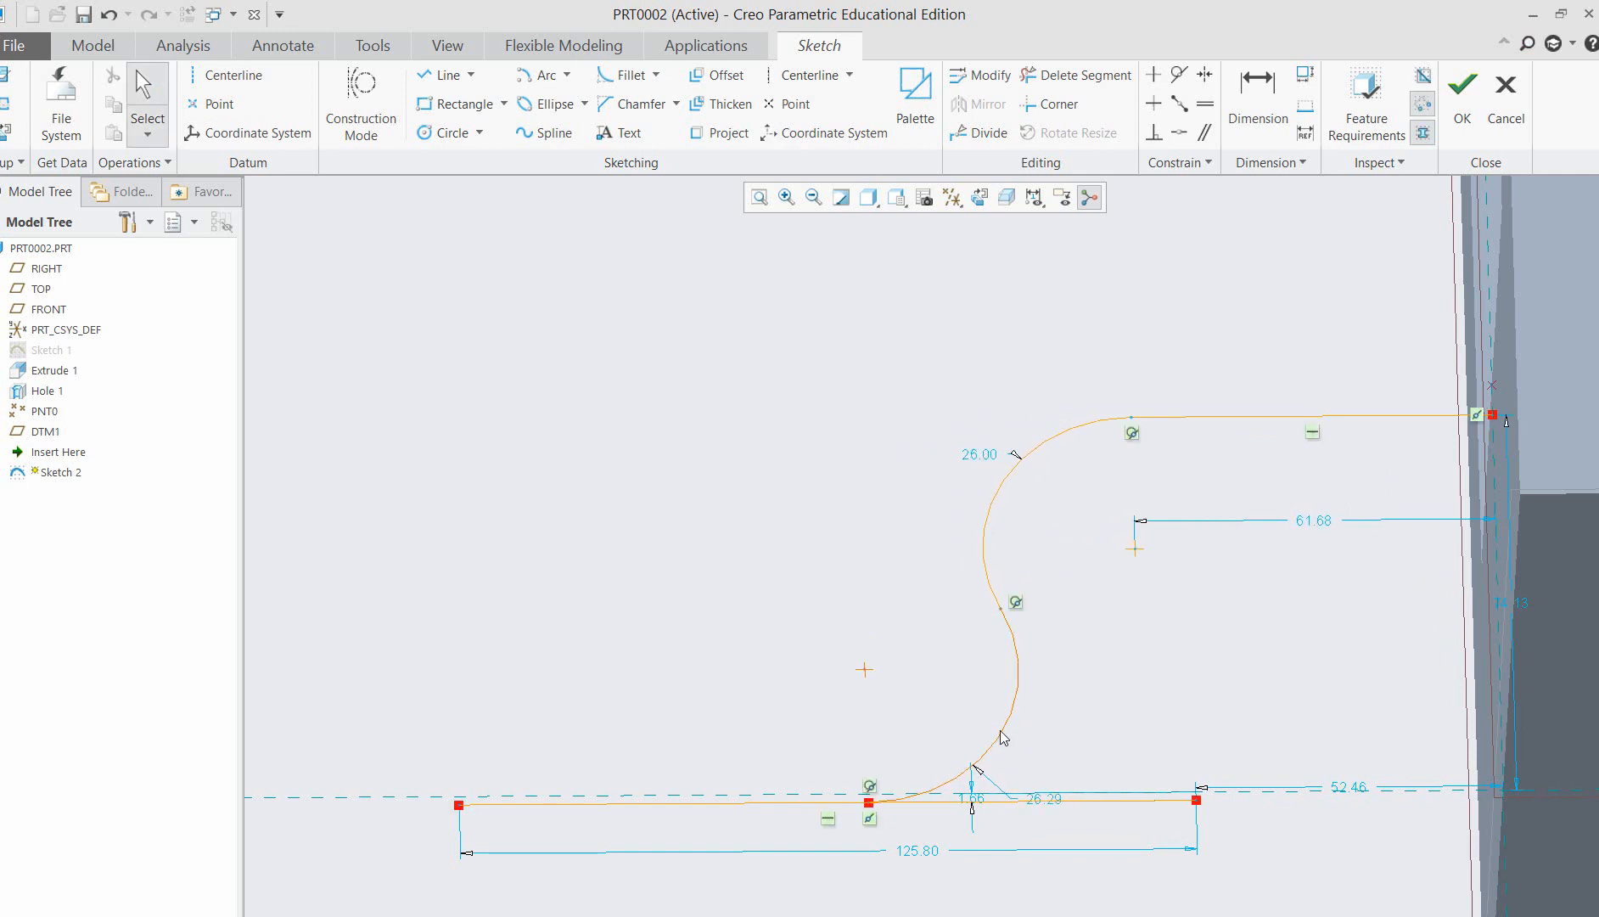
drag(869, 803, 786, 796)
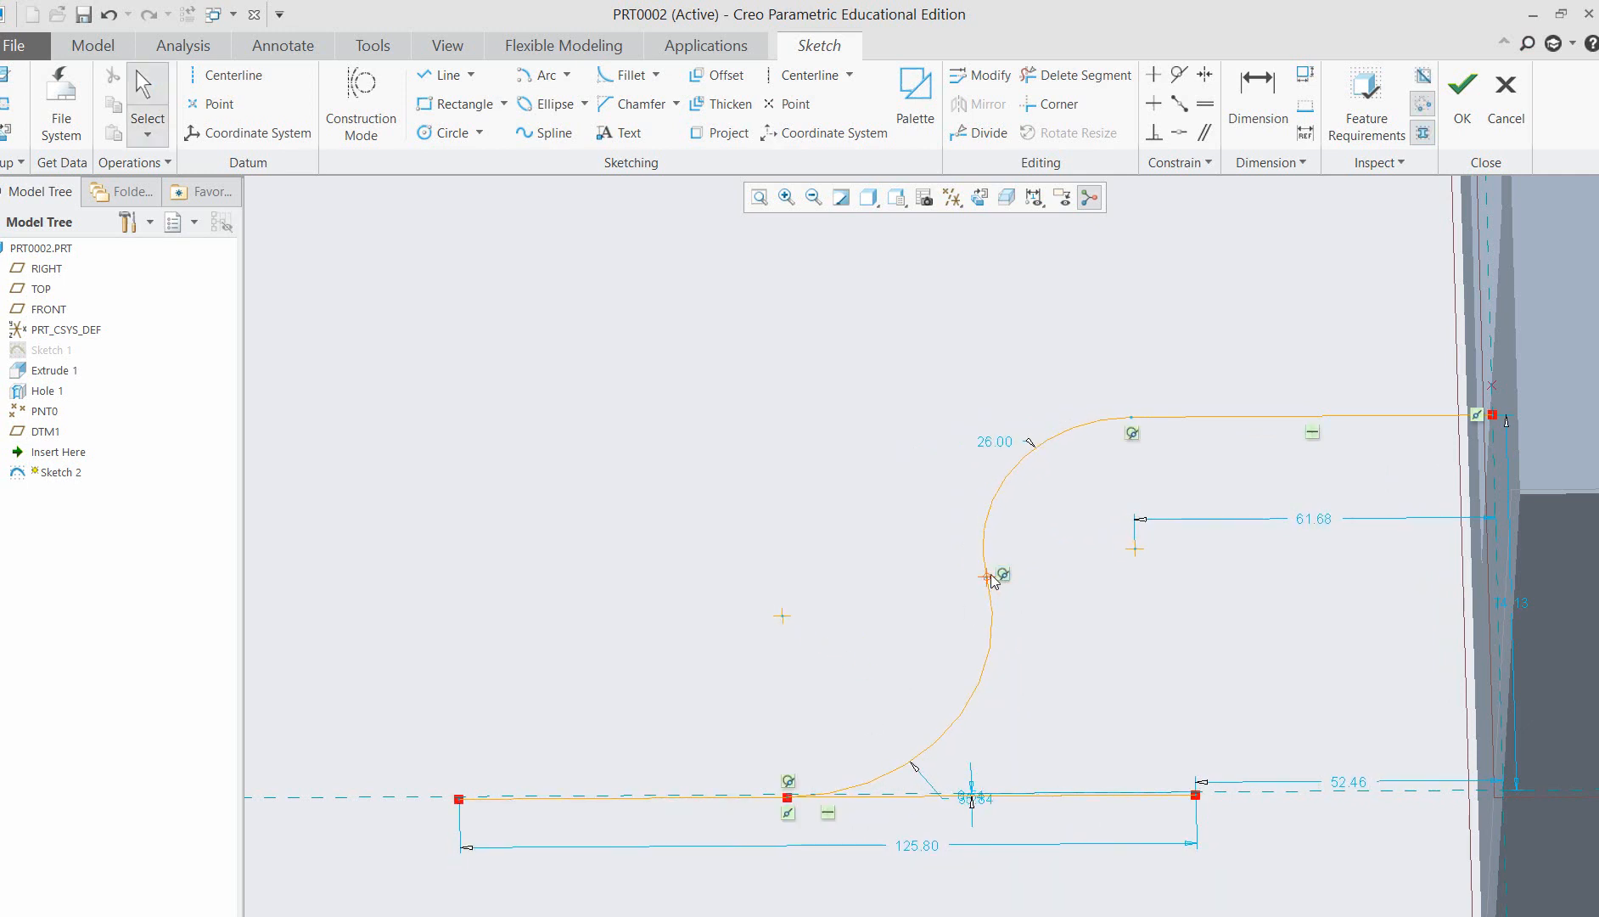
drag(993, 580, 975, 624)
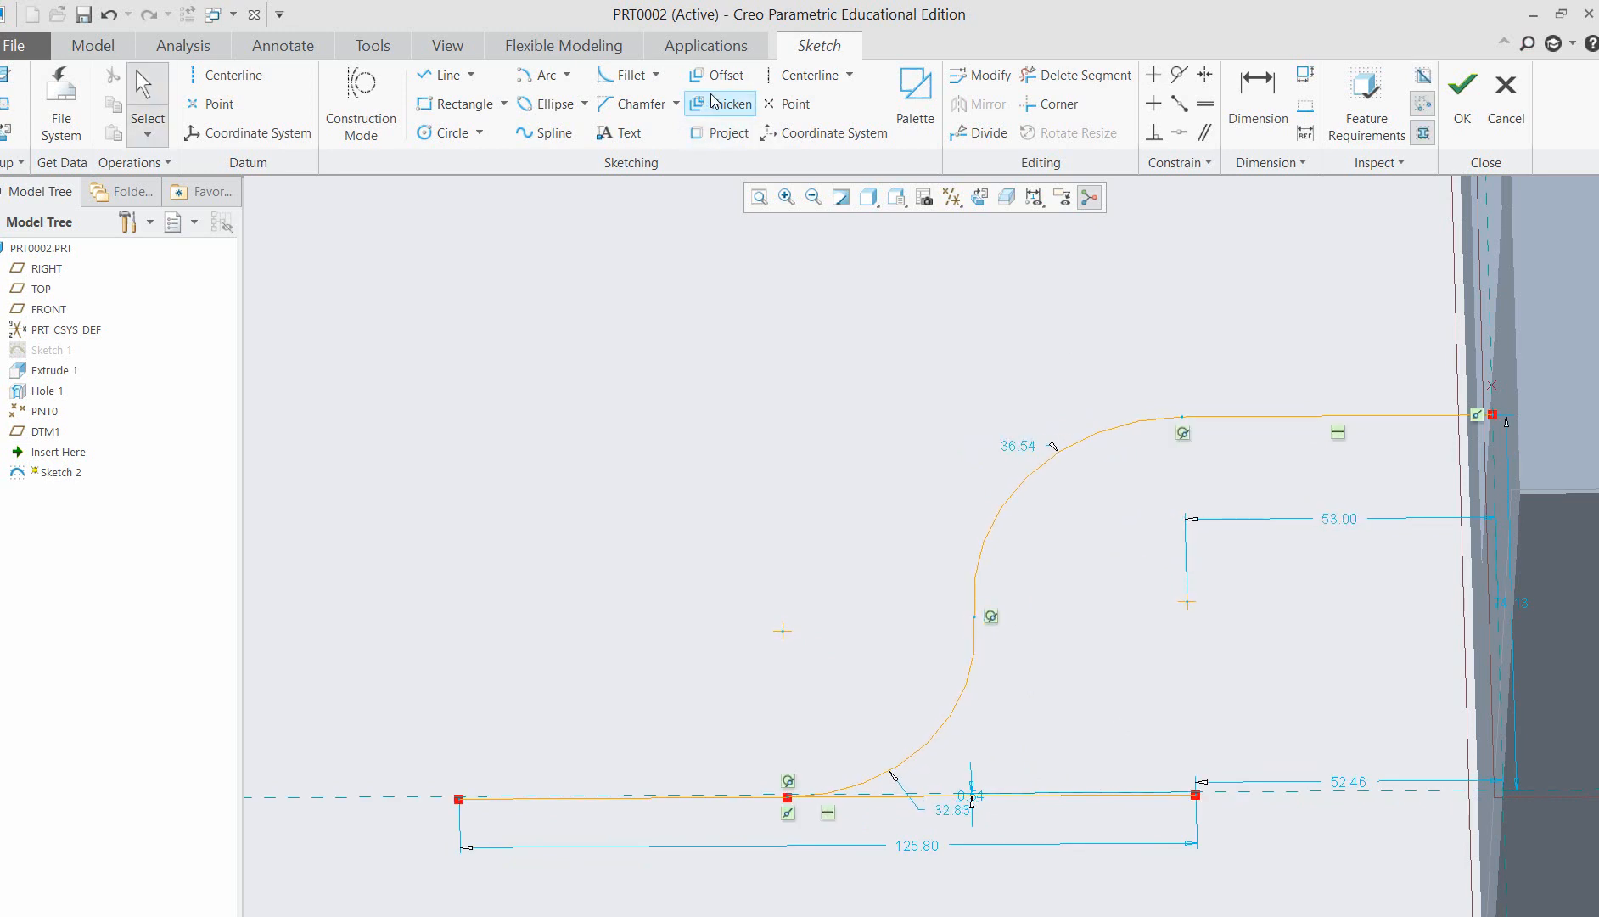
Trim off the surplus part of the lower horizontal line that runs past the lower arc towards the block.
click(1076, 75)
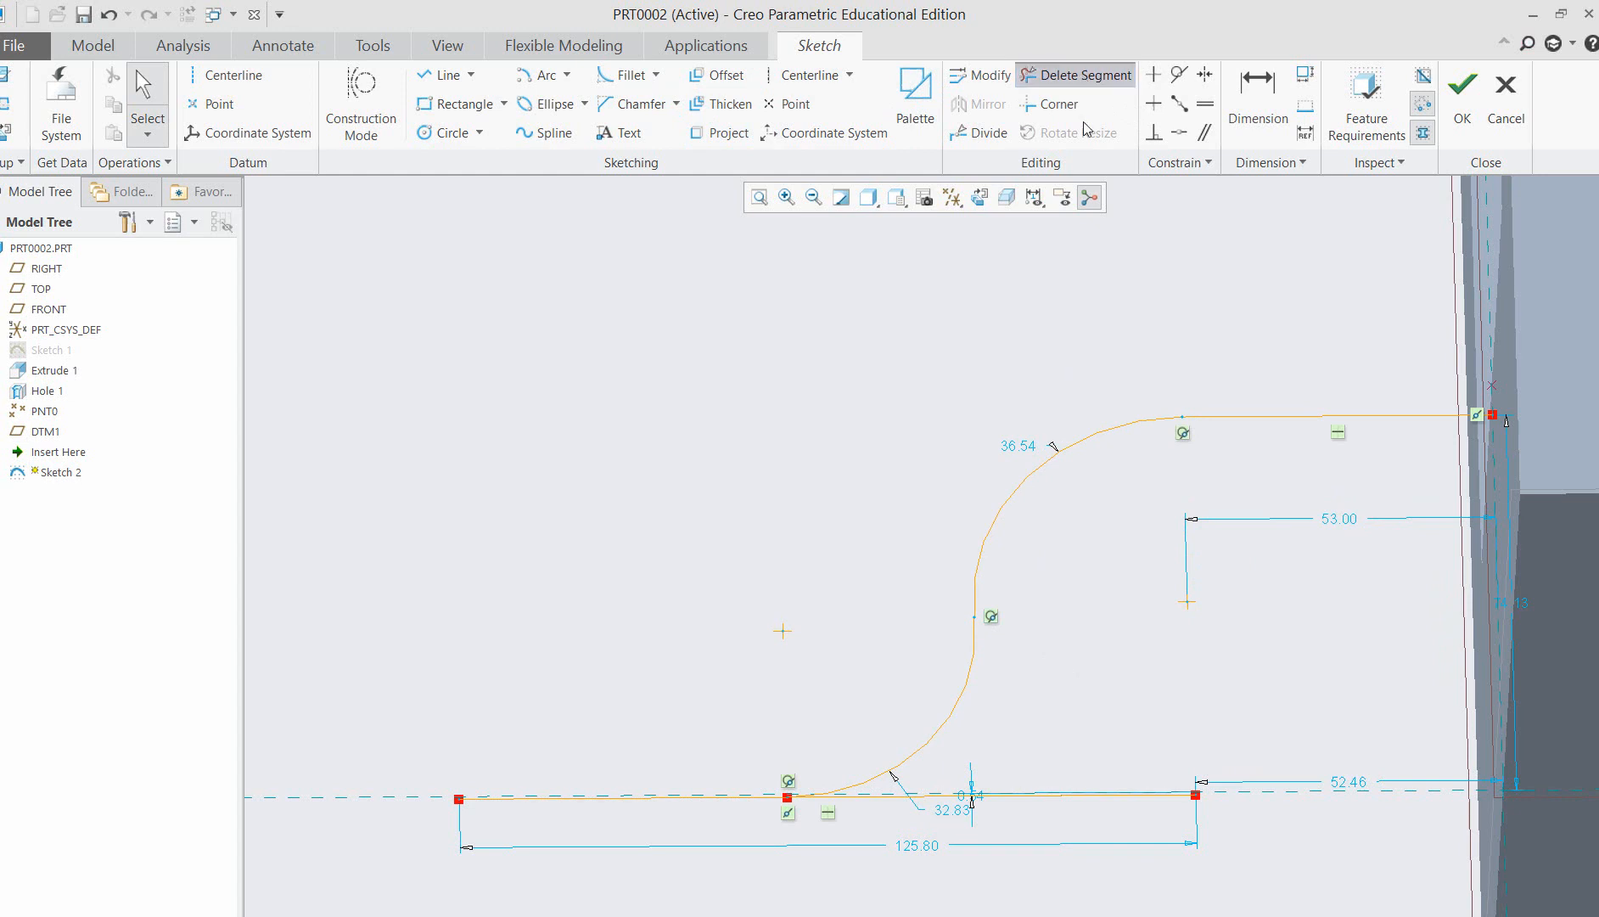
drag(1071, 687, 1054, 828)
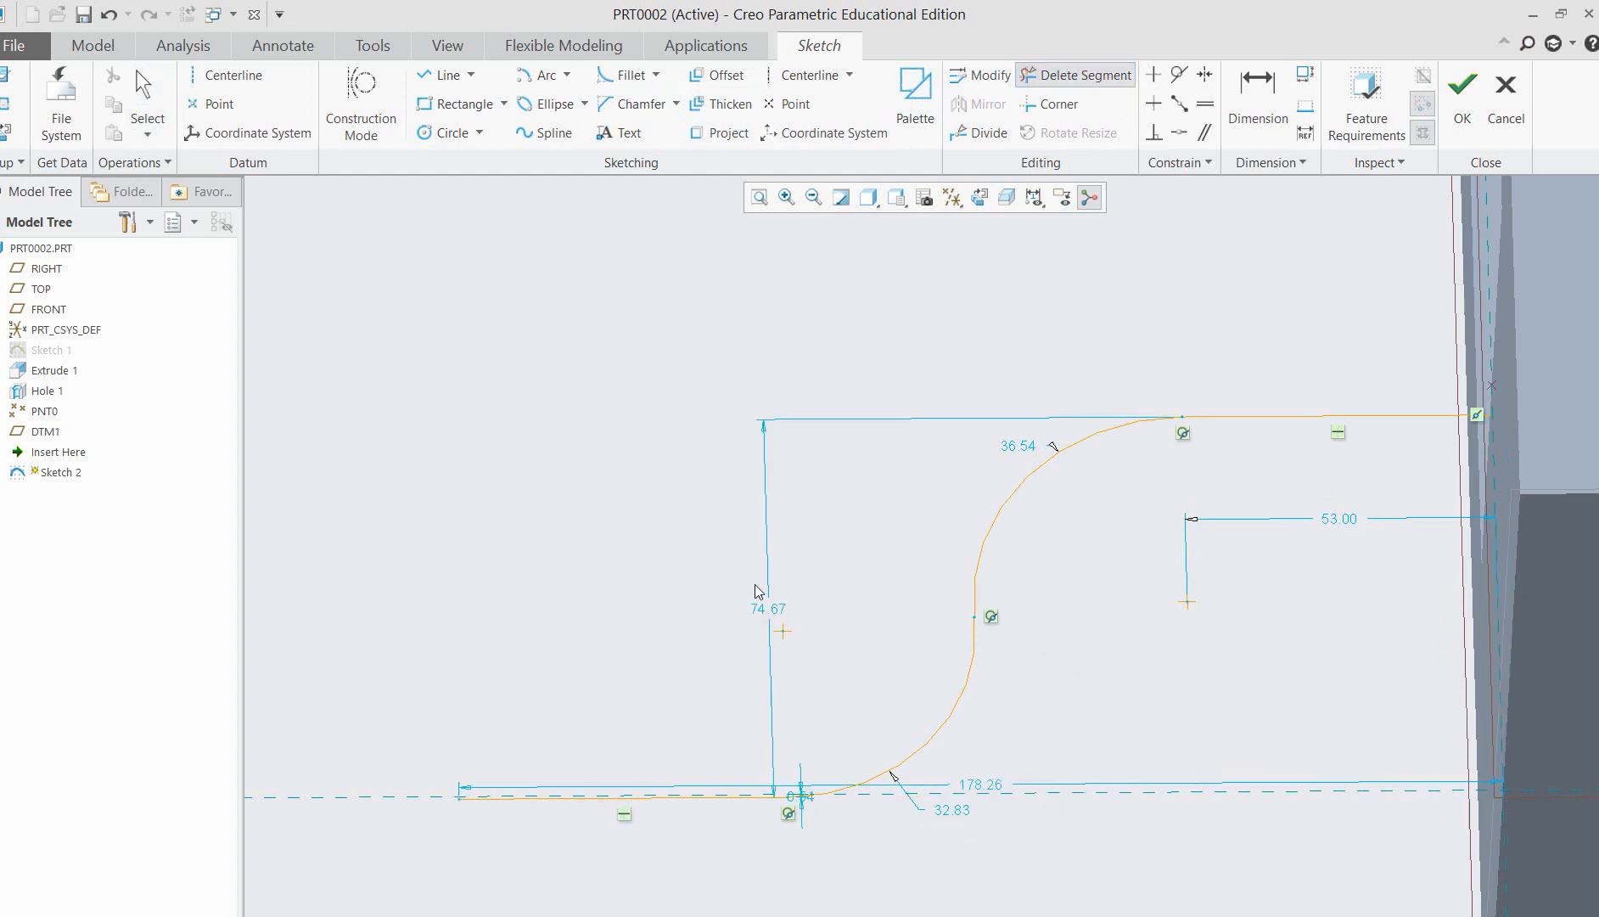
scroll(425, 386, up, 3)
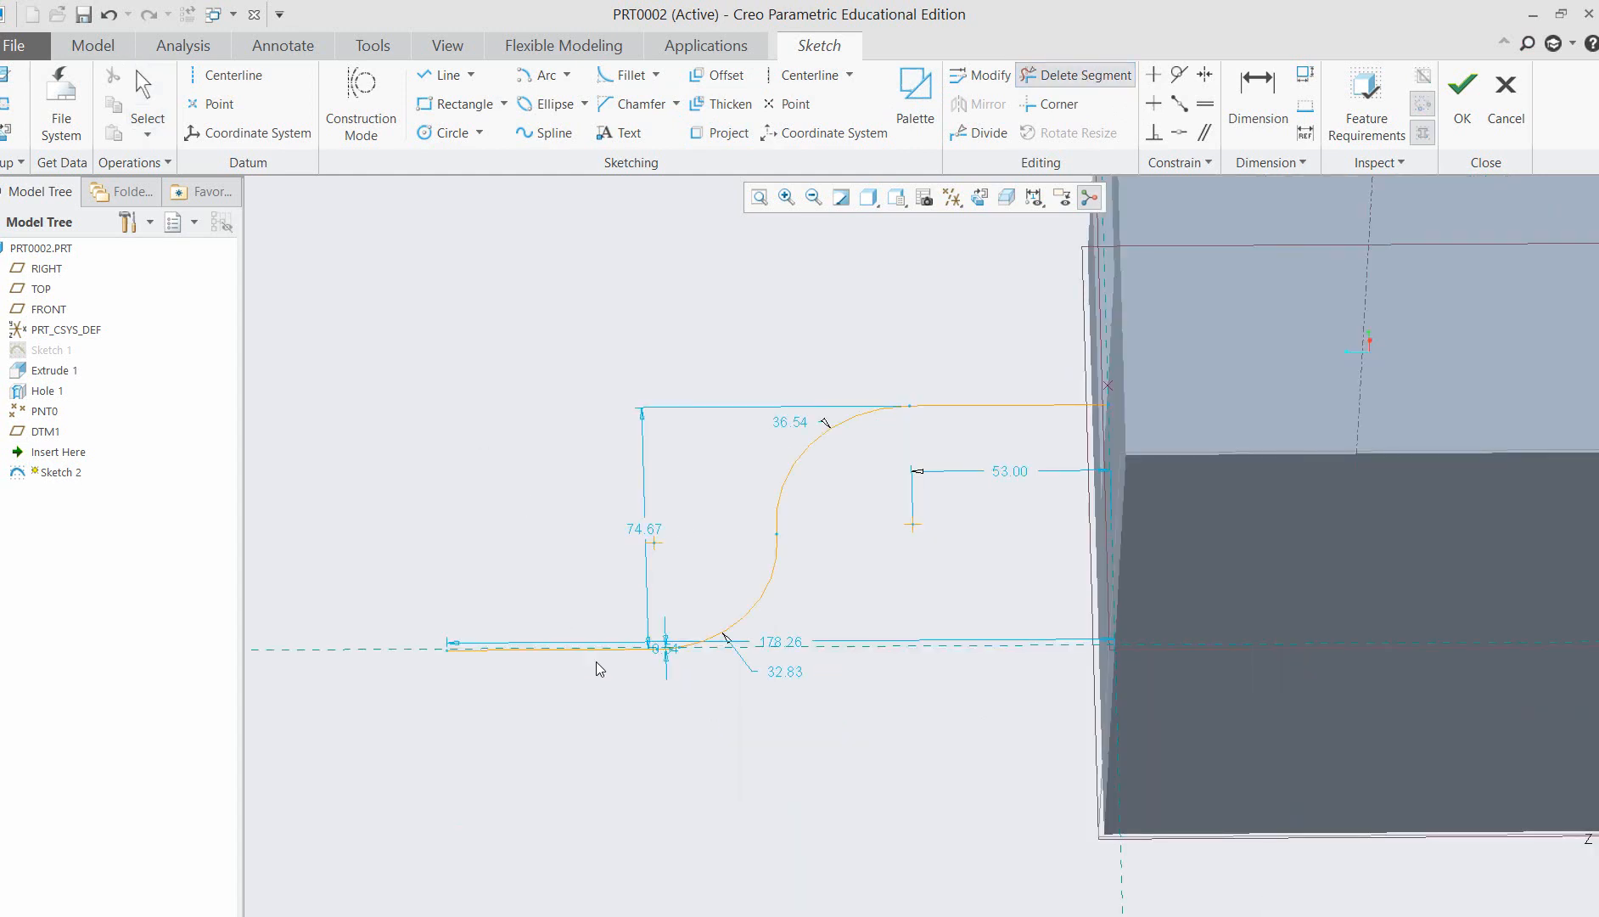
mouse_move(812, 772)
middle_down()
mouse_move(724, 766)
mouse_move(842, 877)
mouse_move(807, 862)
middle_up()
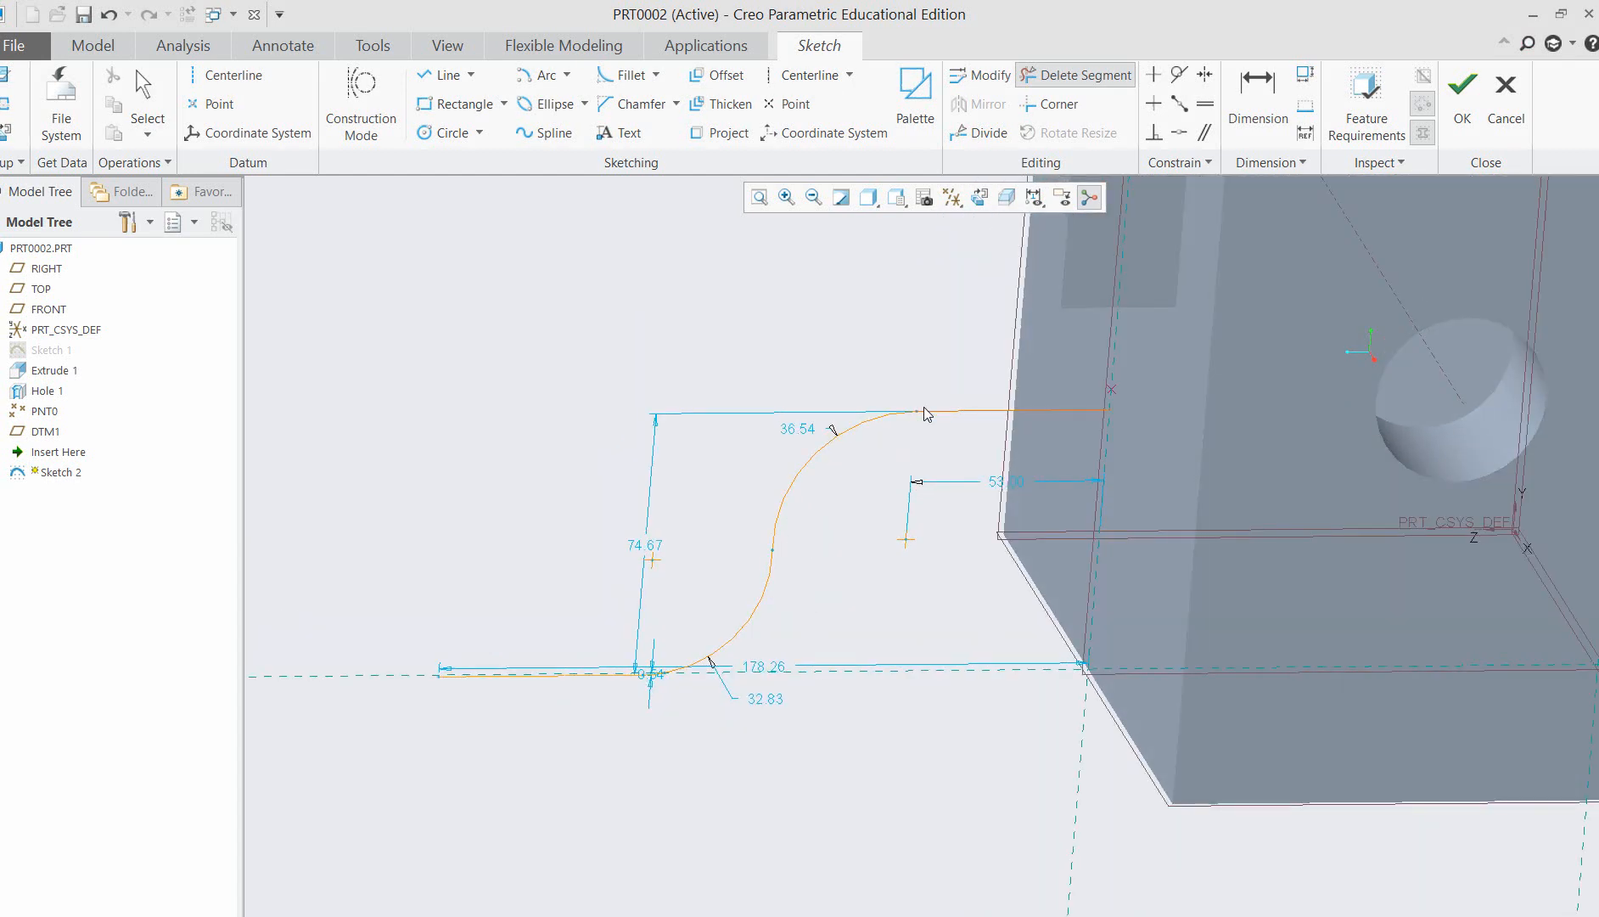
Delete the upper horizontal line between the upper arc and the block, and orient the view parallel to the sketch plane.
drag(917, 413, 939, 415)
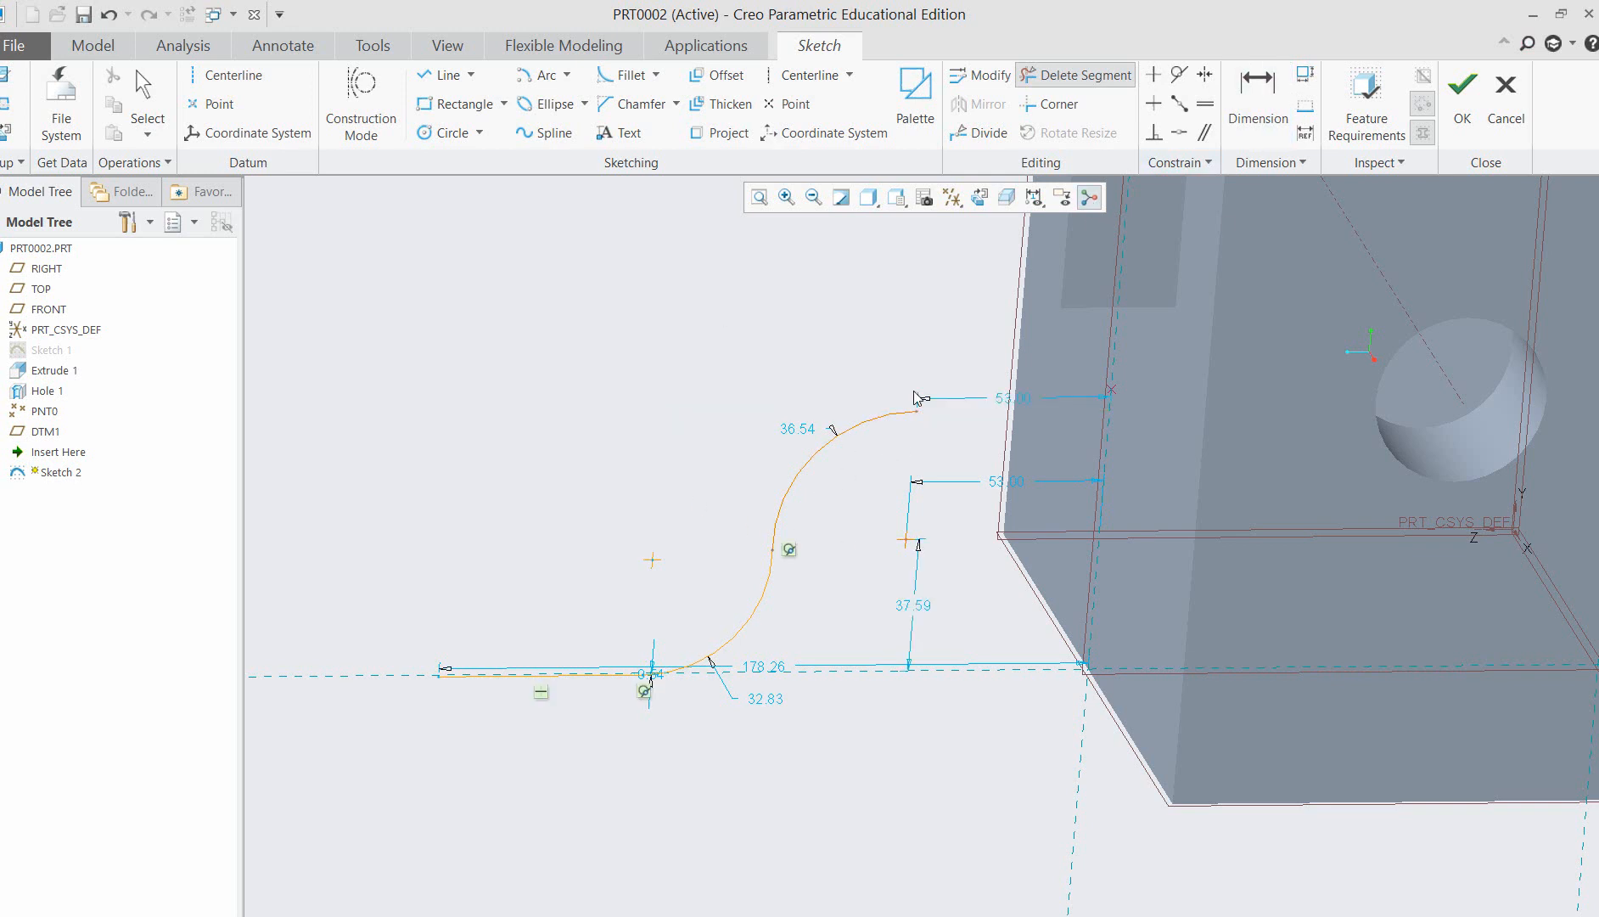
scroll(751, 422, up, 1)
scroll(730, 475, up, 2)
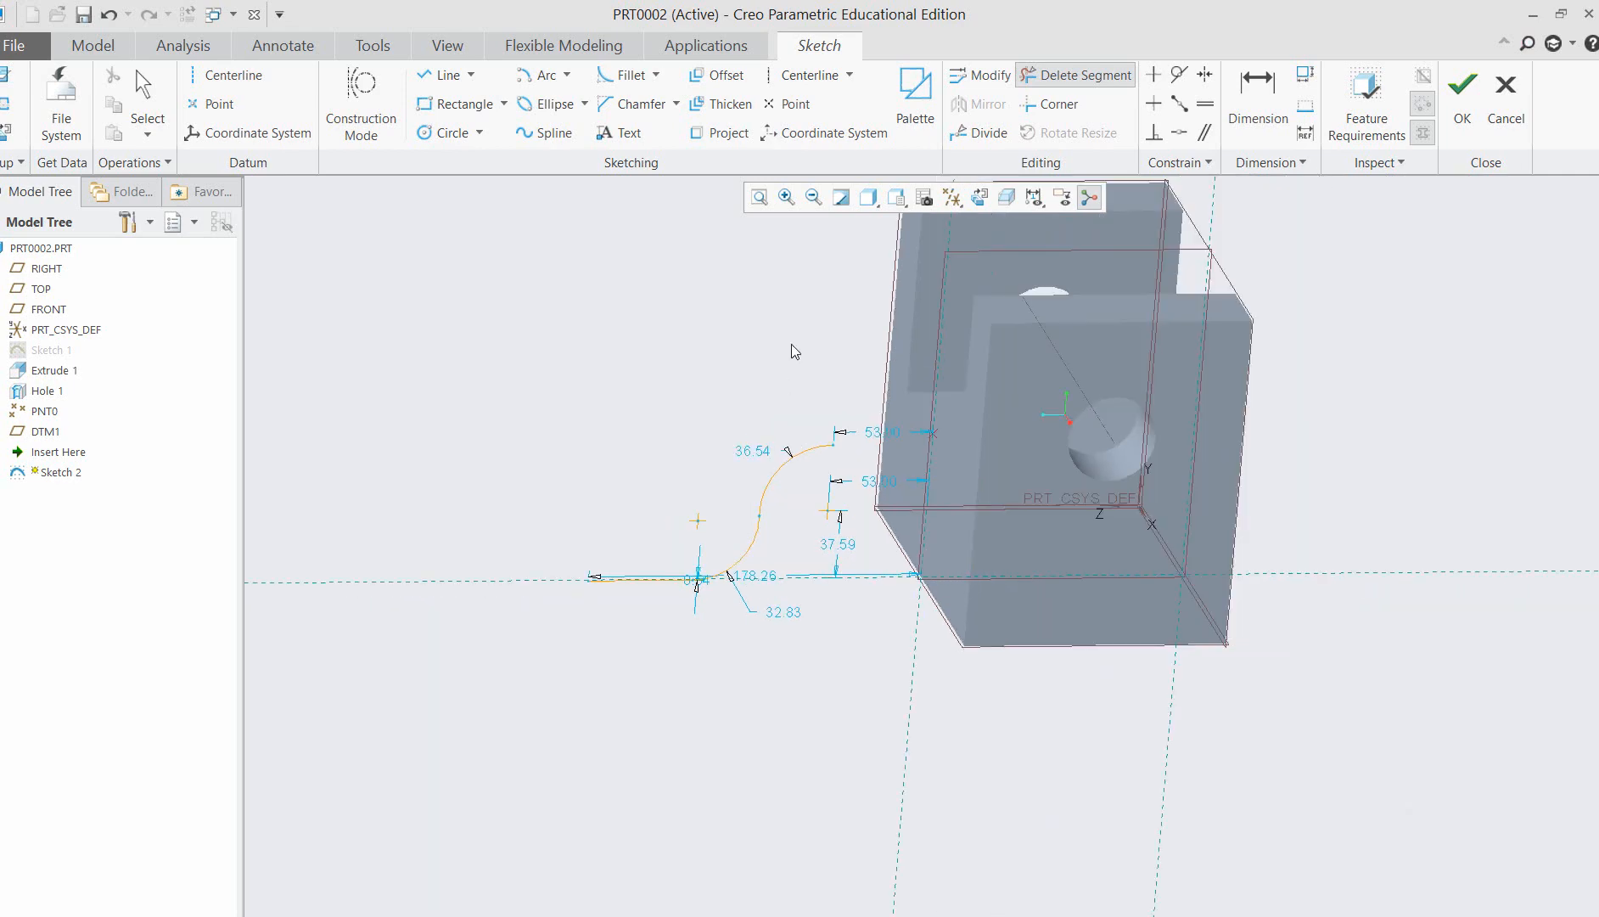
mouse_move(660, 389)
middle_down()
mouse_move(743, 374)
mouse_move(696, 397)
mouse_move(653, 356)
mouse_move(611, 368)
mouse_move(689, 414)
mouse_move(650, 361)
mouse_move(657, 385)
middle_up()
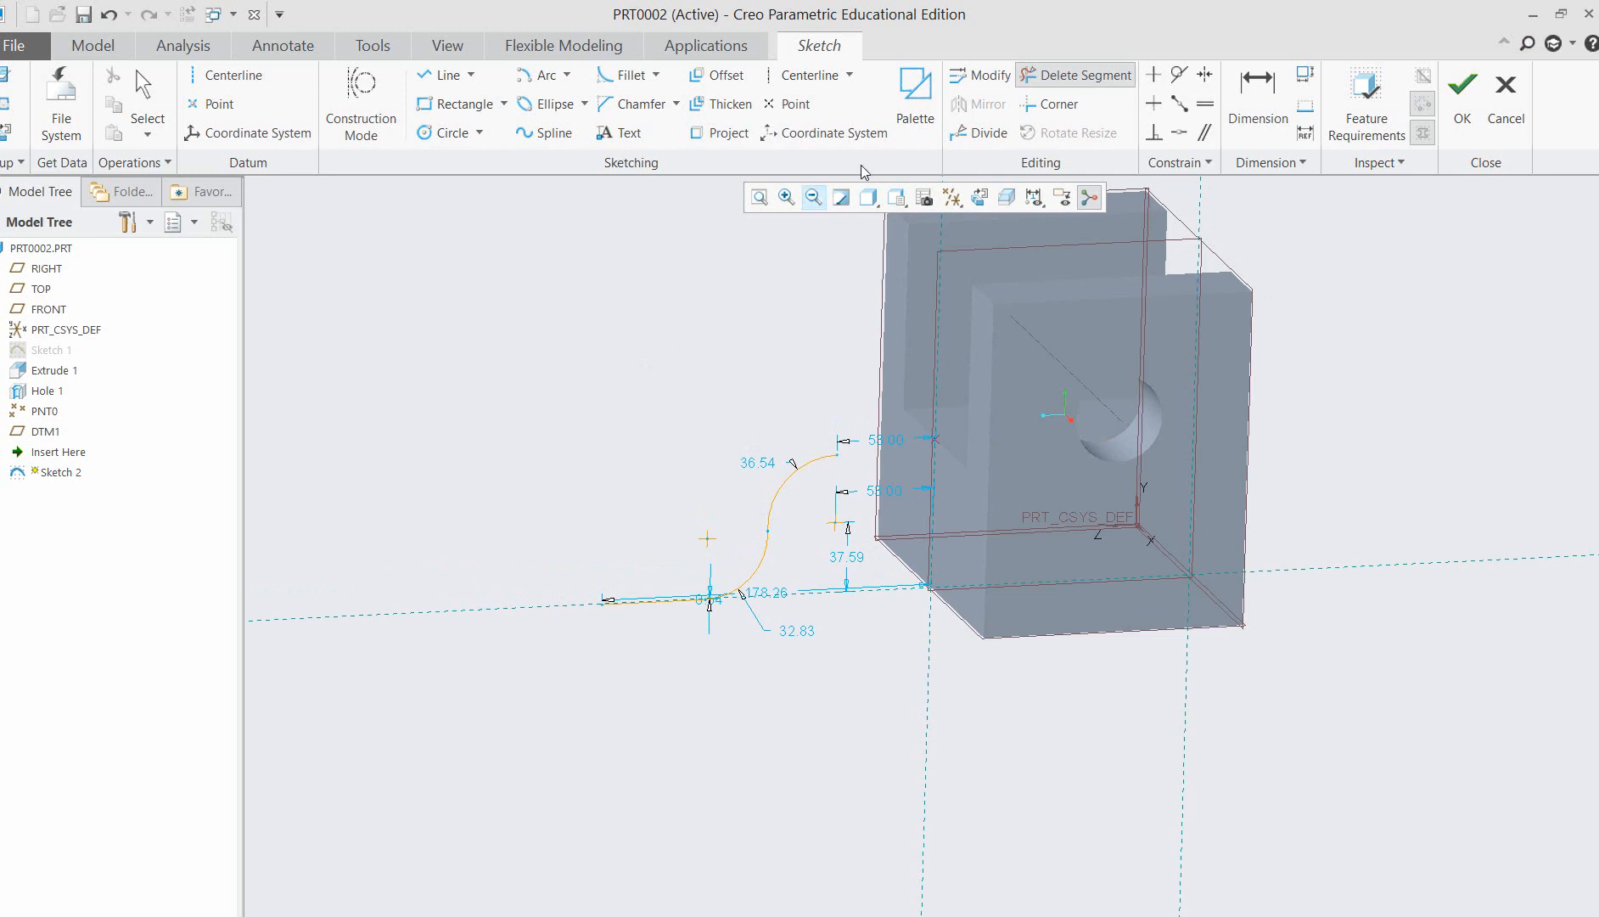
click(989, 202)
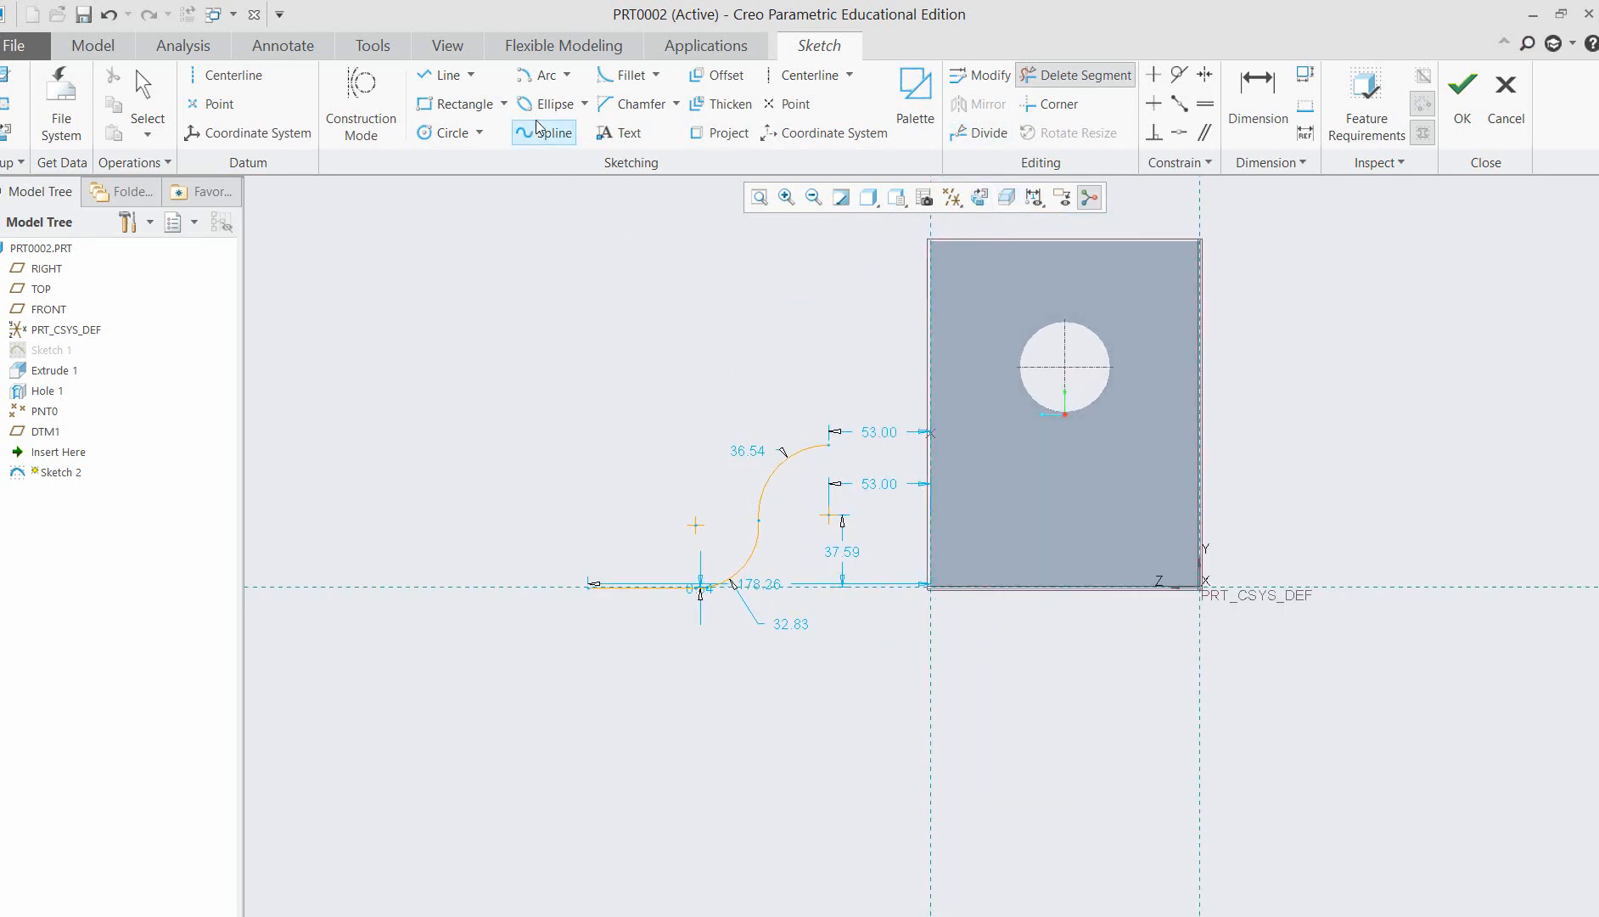
Draw a horizontal line about 53 long from the upper arc's end to the block's front edge.
click(470, 74)
click(462, 97)
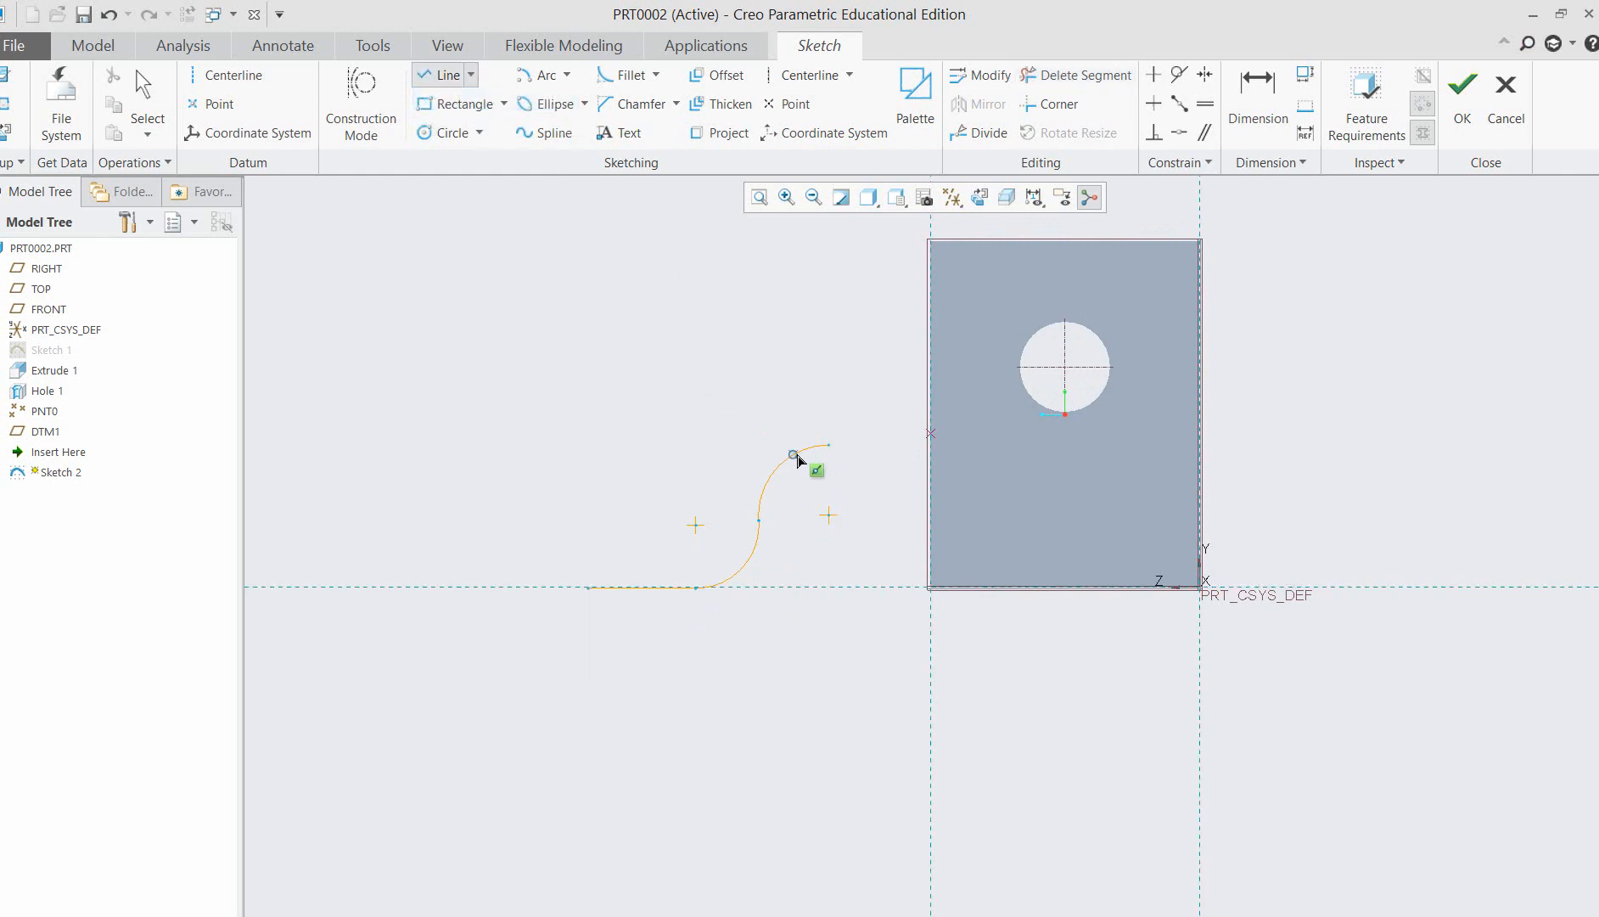
click(832, 446)
click(931, 445)
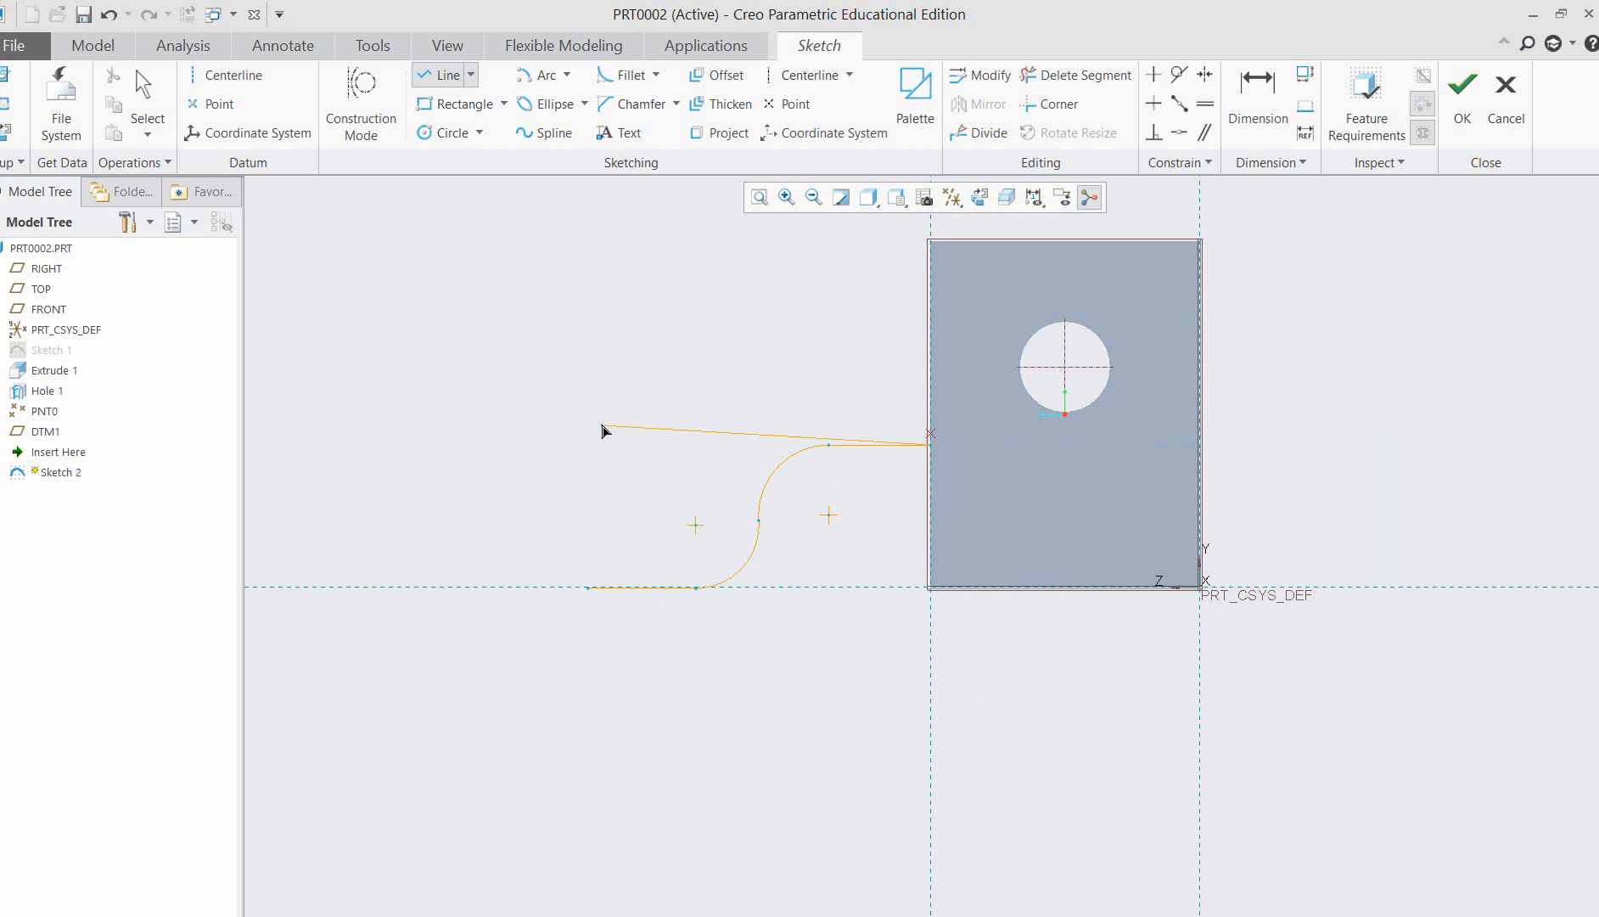
middle_click(616, 395)
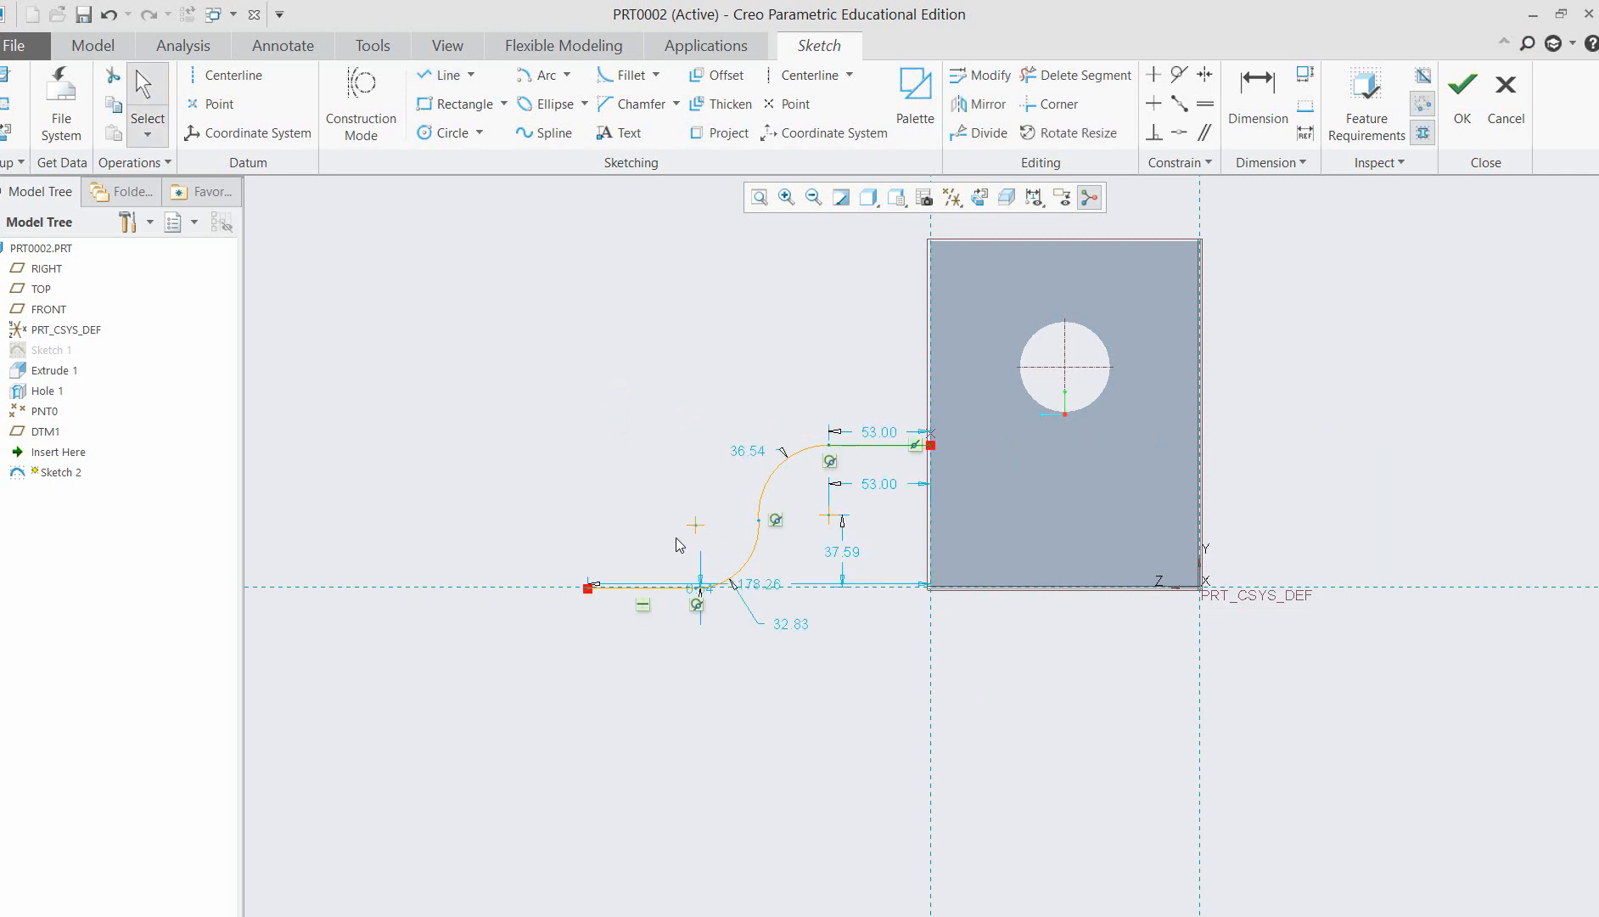
middle_click(698, 509)
click(664, 403)
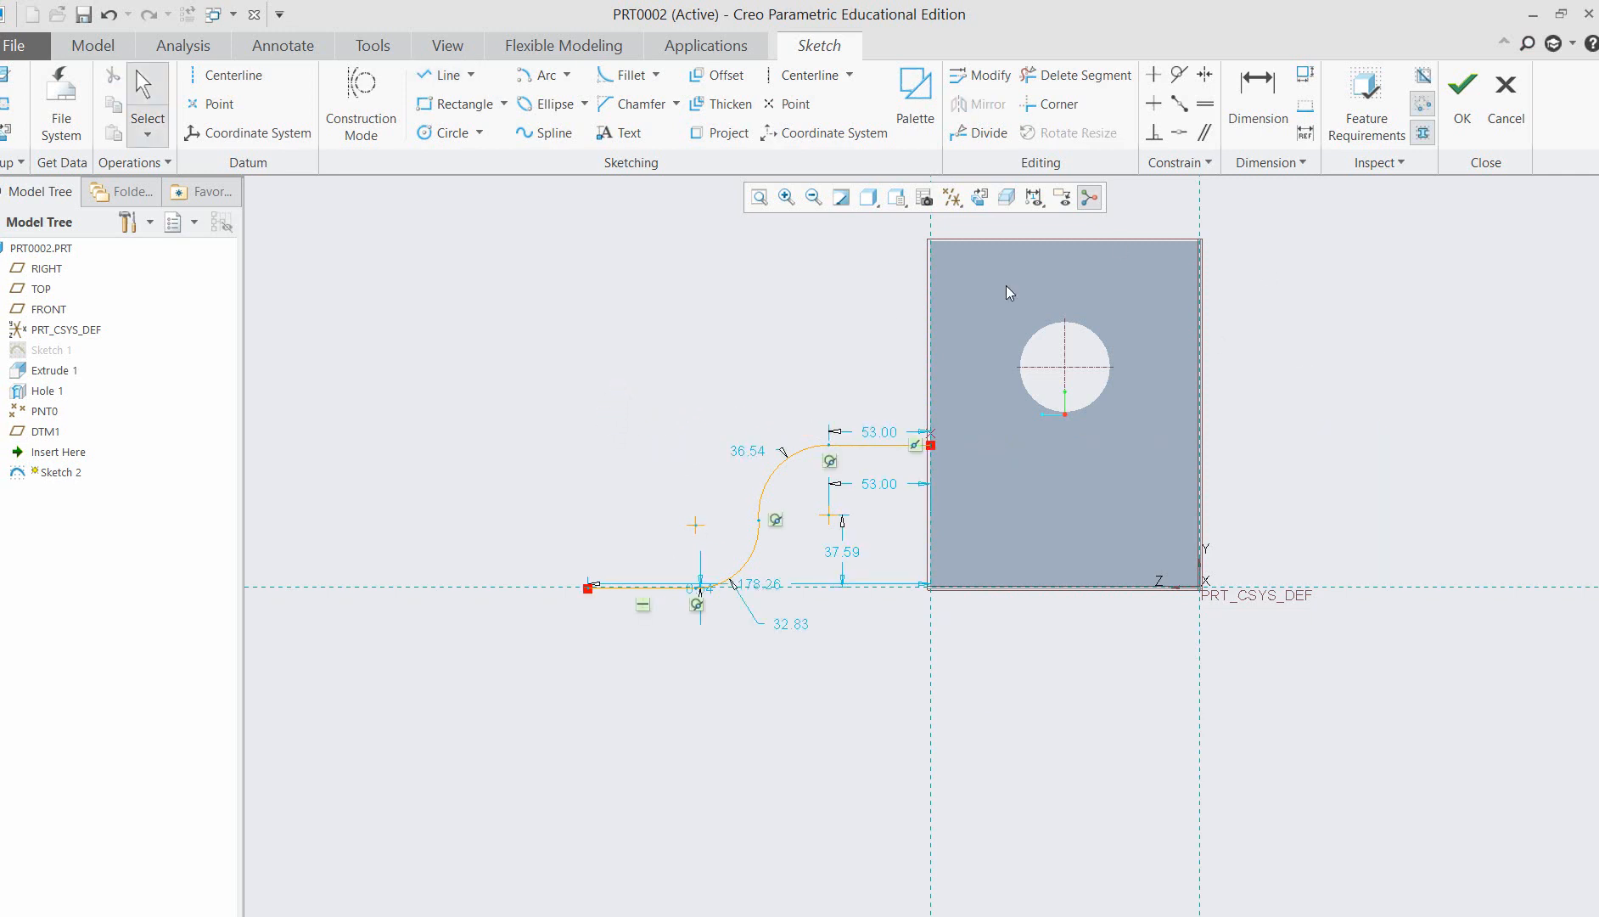
click(786, 197)
drag(532, 416, 968, 687)
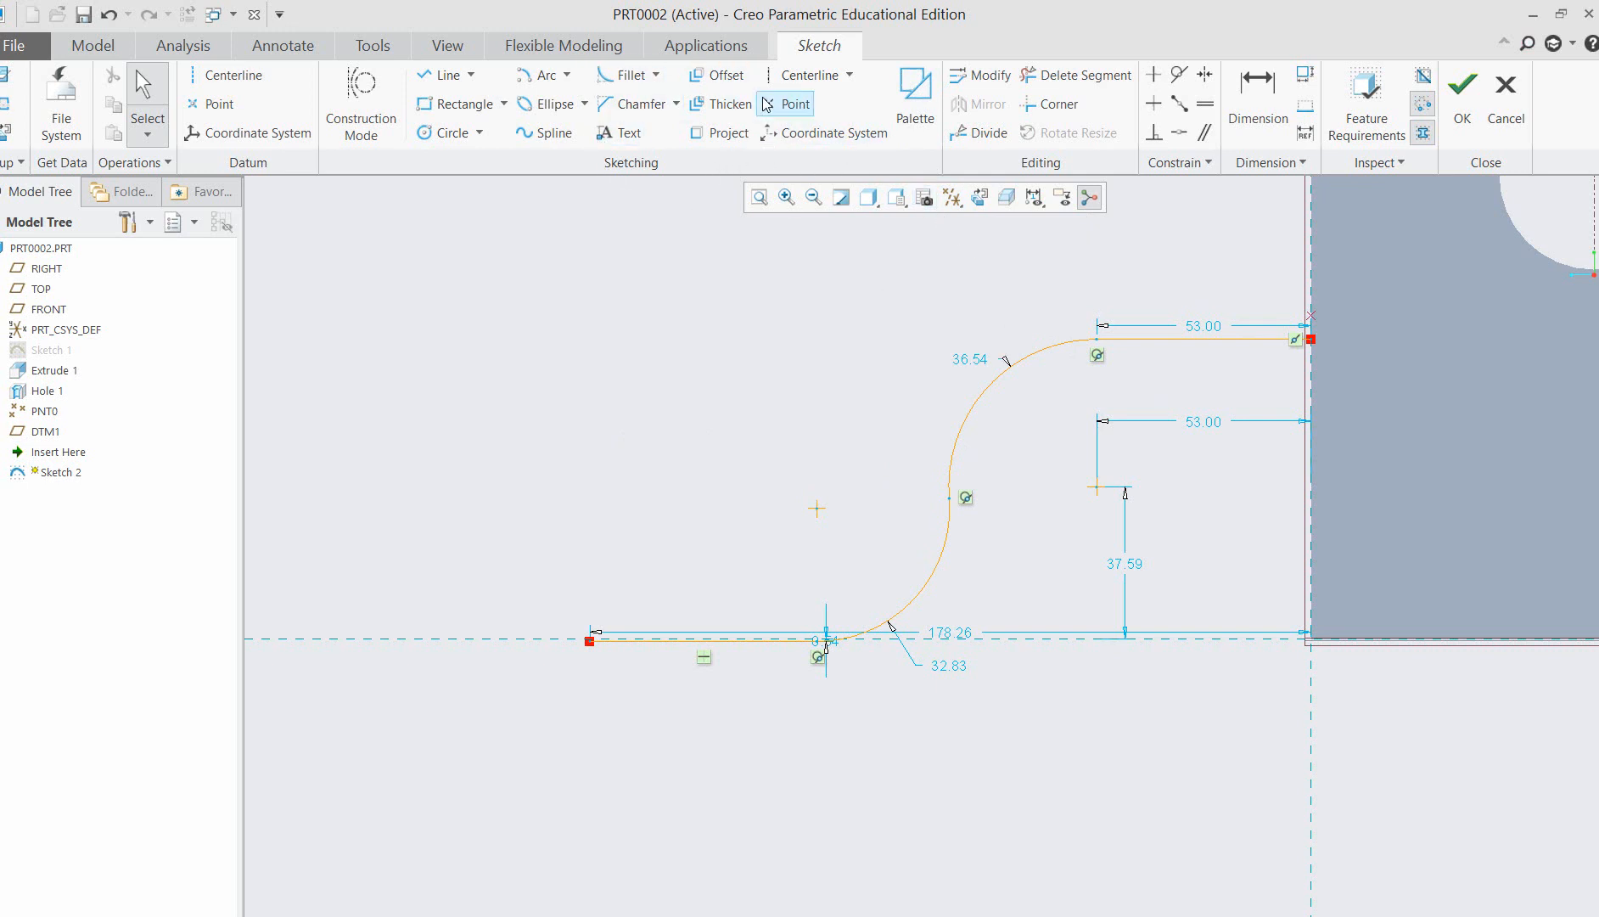
click(717, 75)
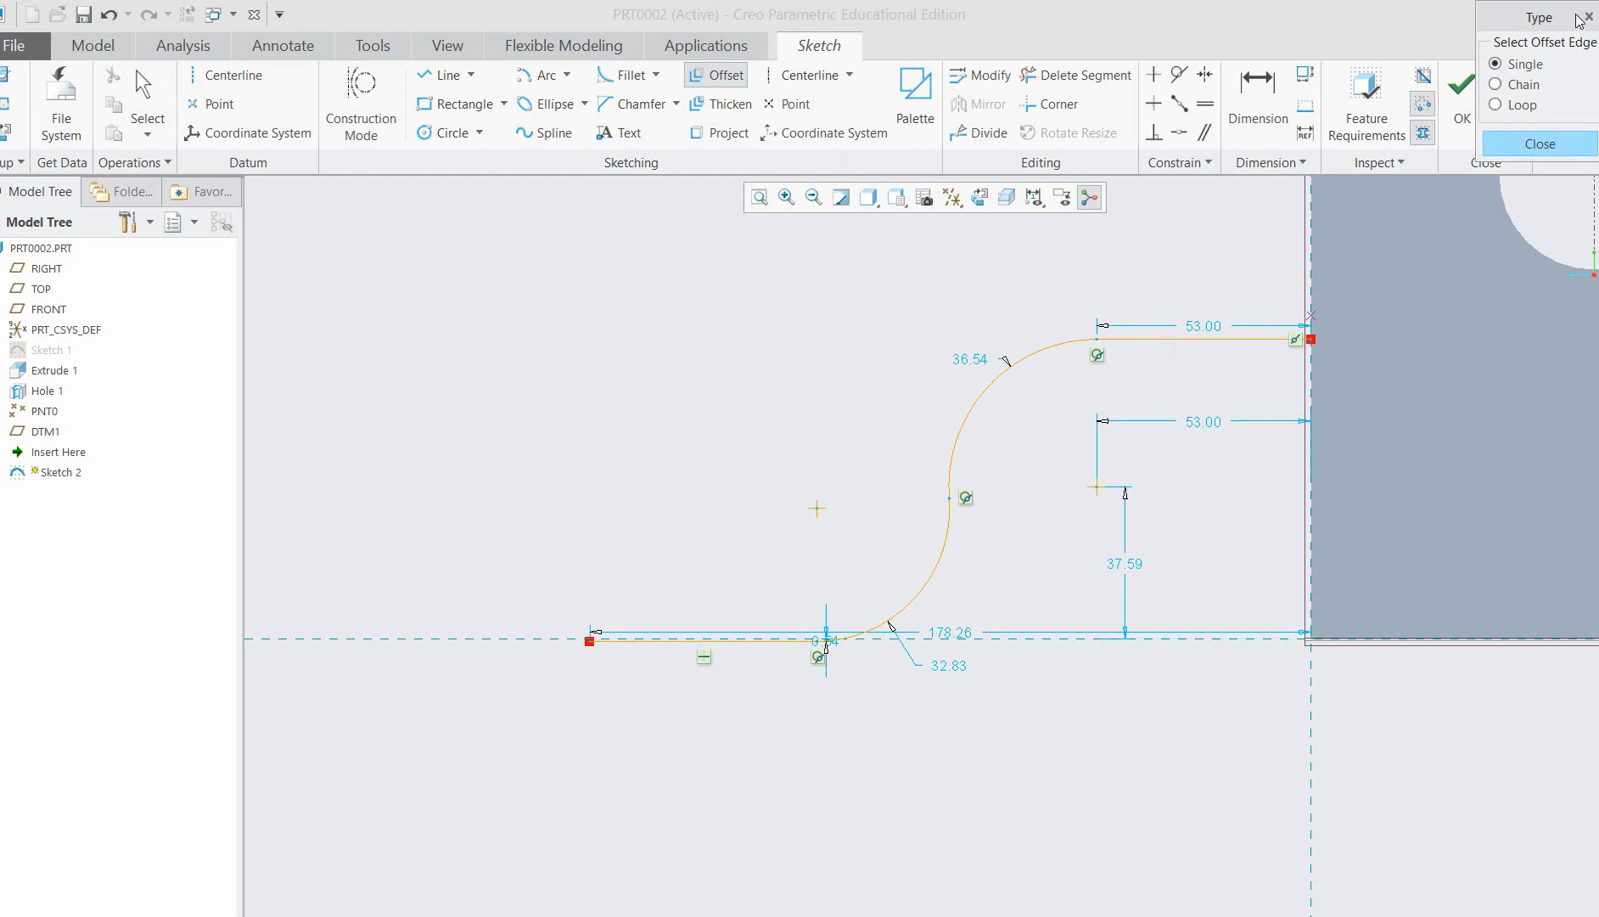
drag(1551, 17, 635, 307)
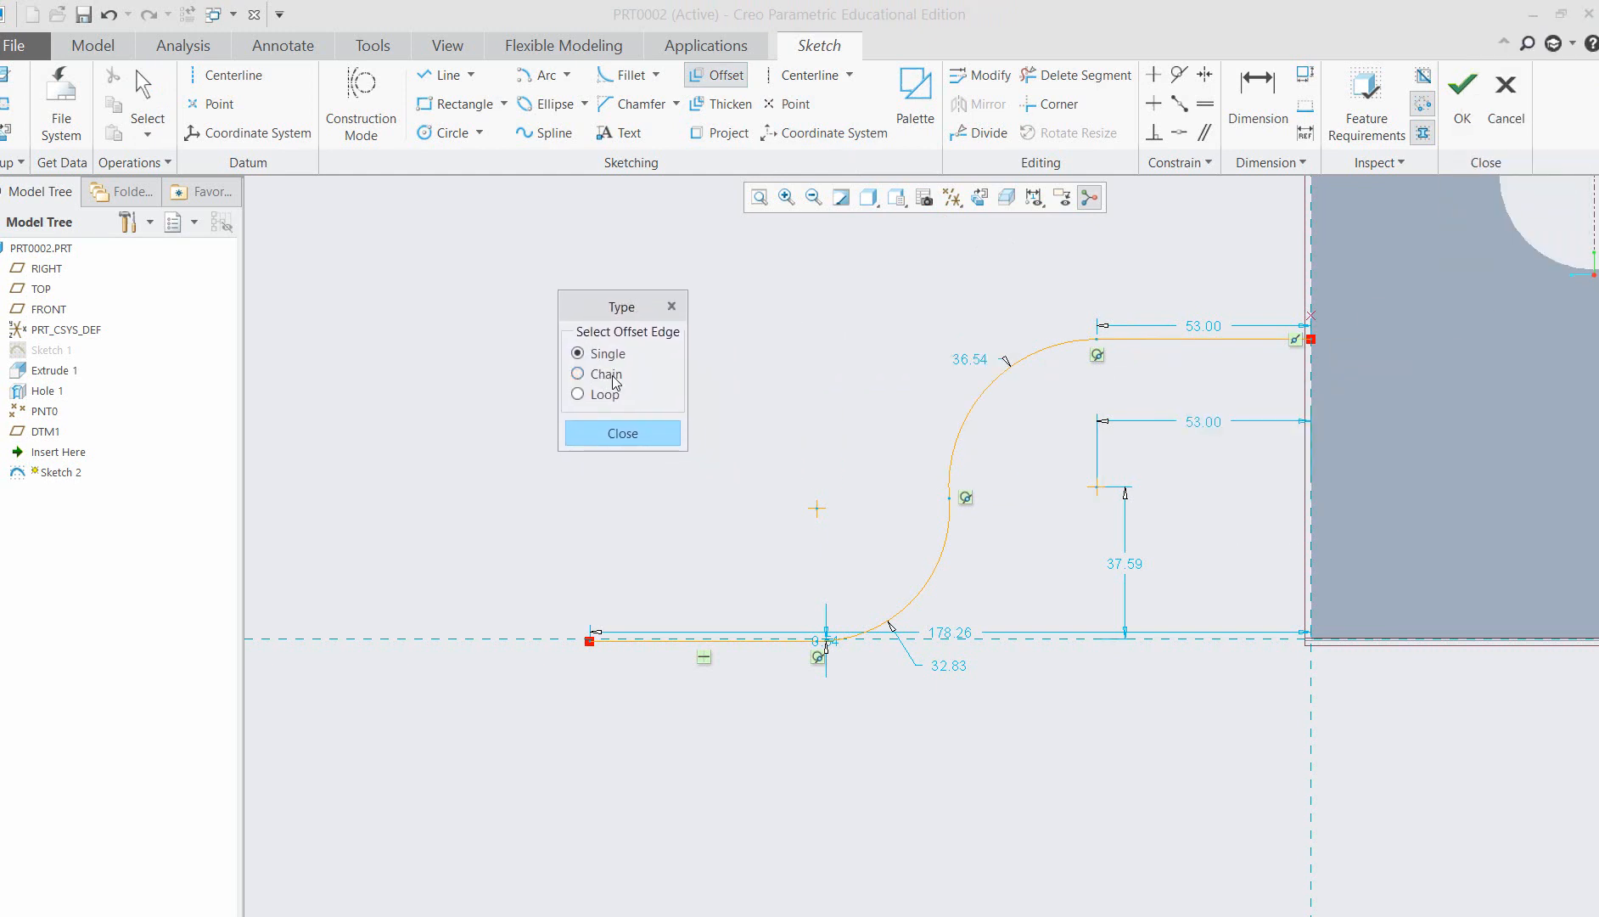
click(1045, 347)
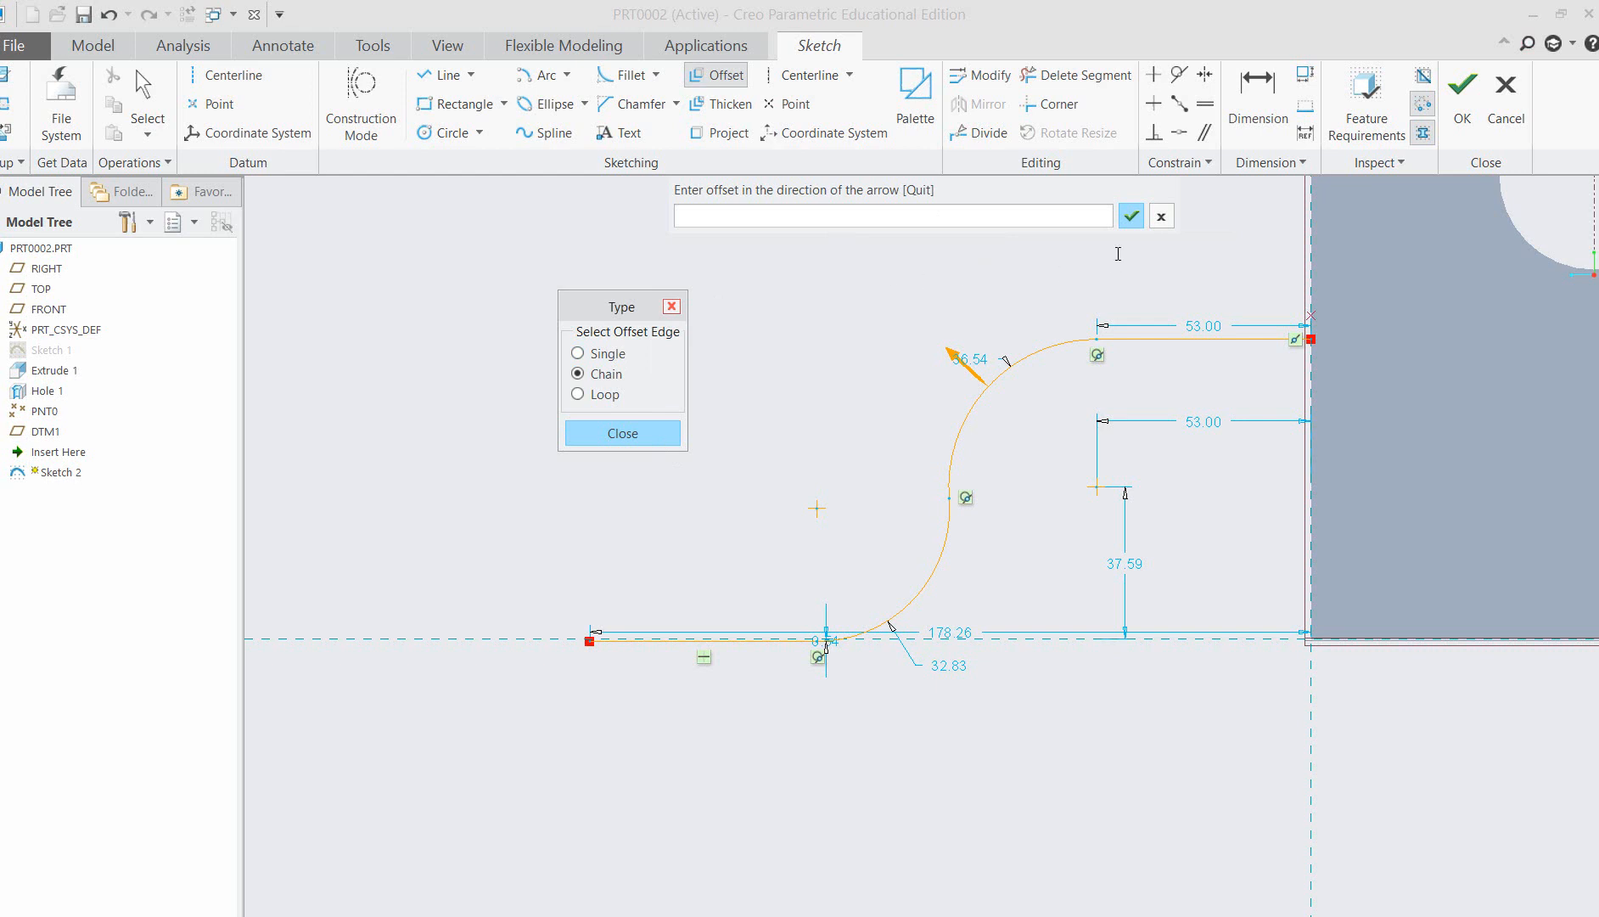
click(1159, 218)
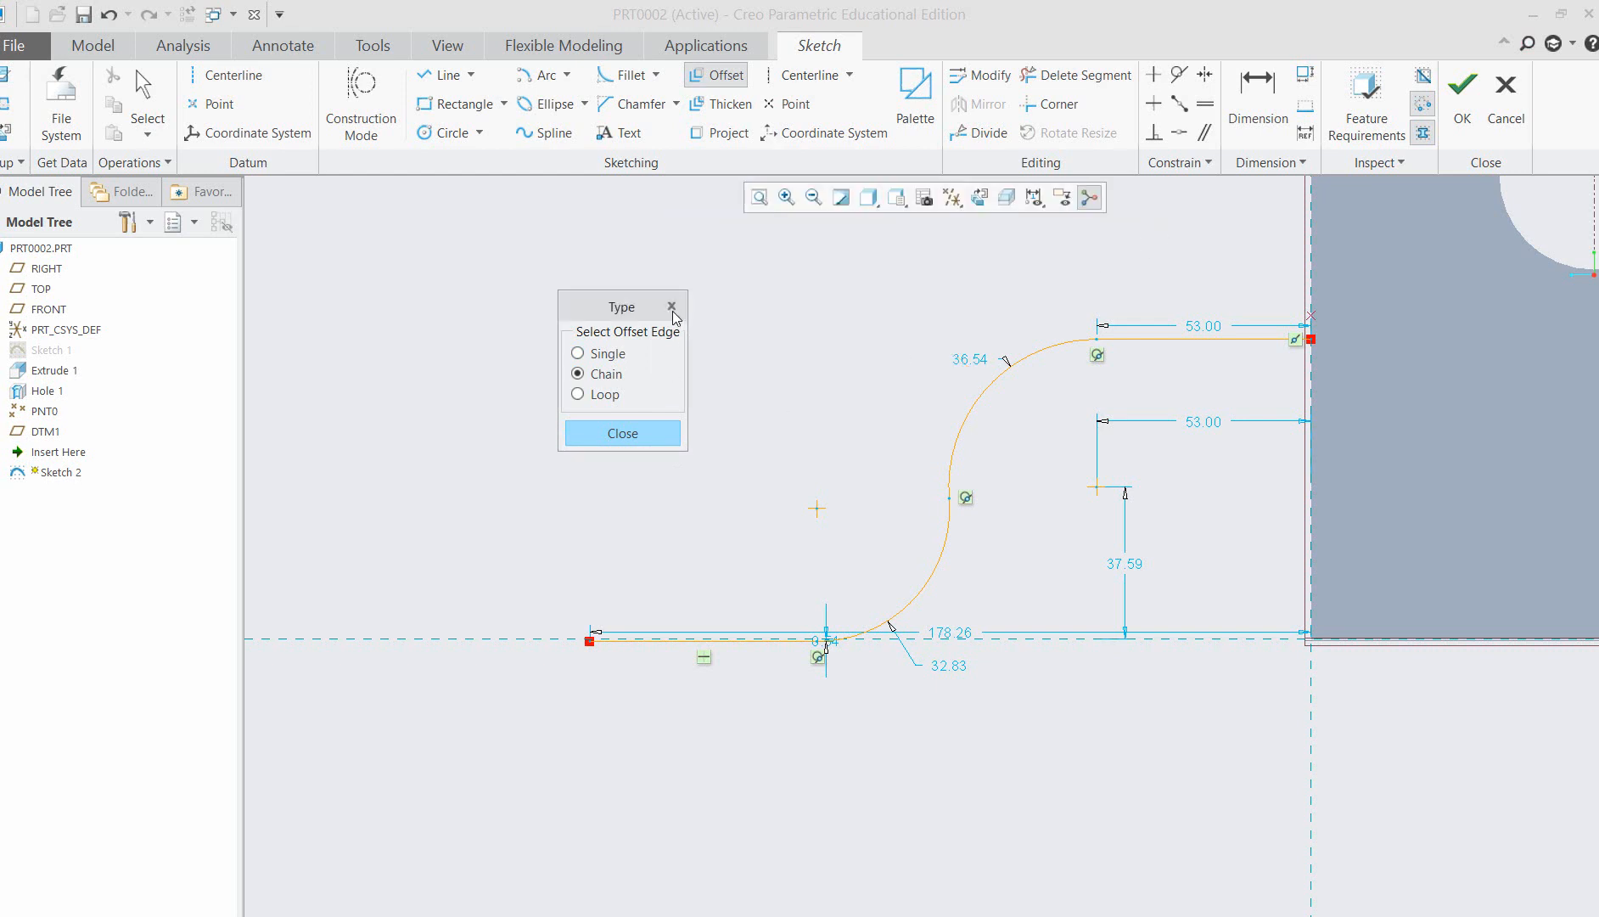
click(622, 435)
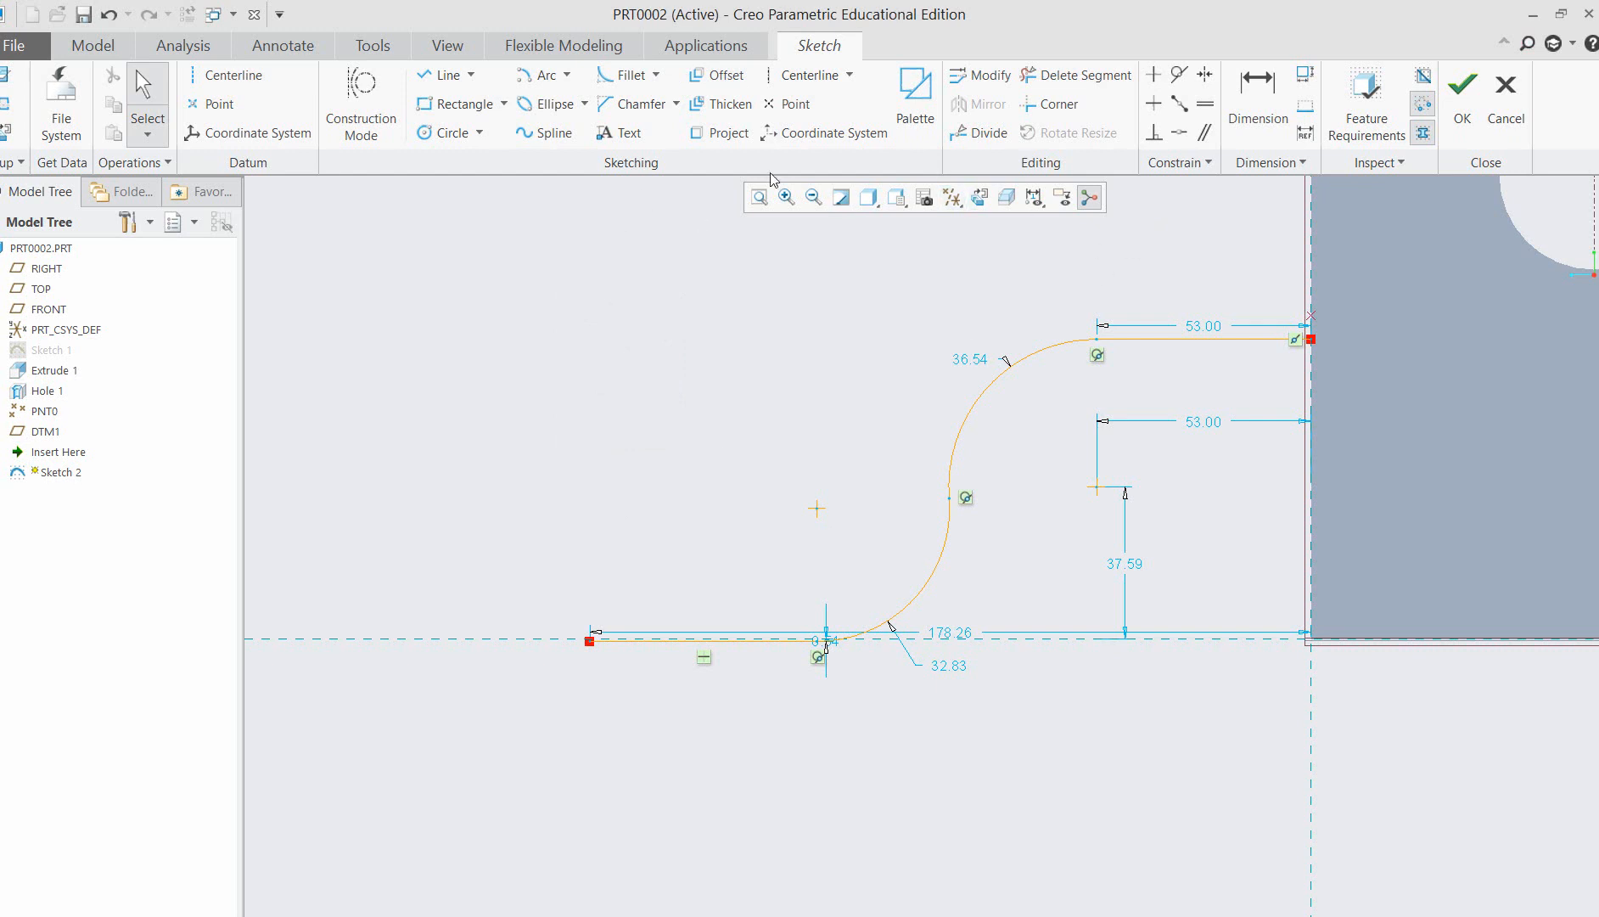
Offset the whole S-shaped profile upward by 10 using the Loop option.
click(723, 75)
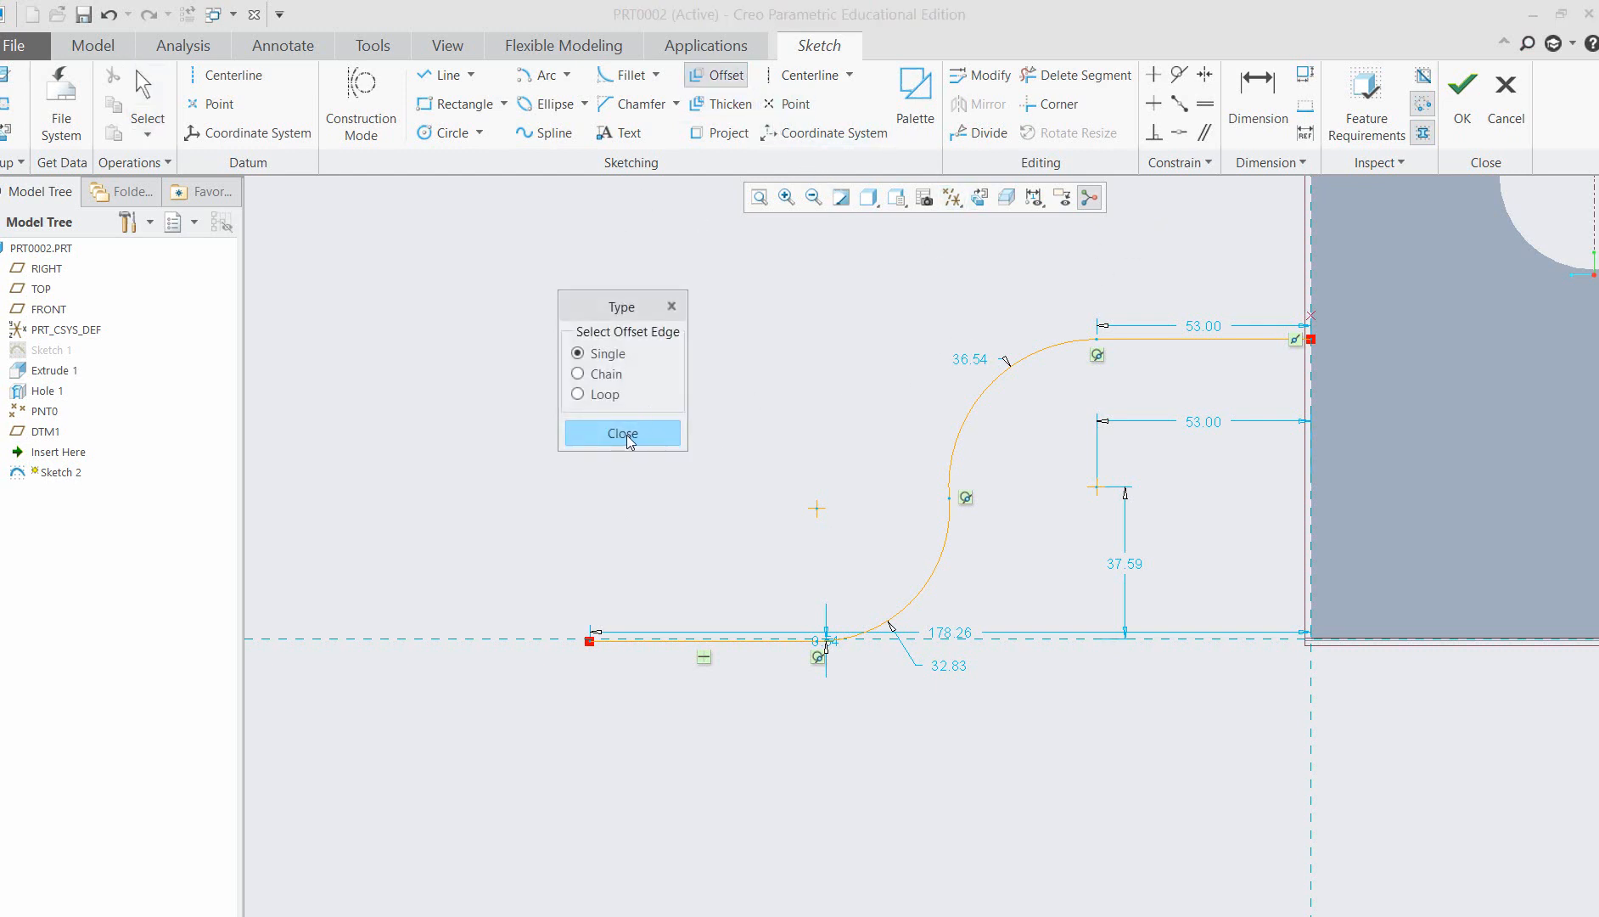
click(578, 395)
click(1182, 339)
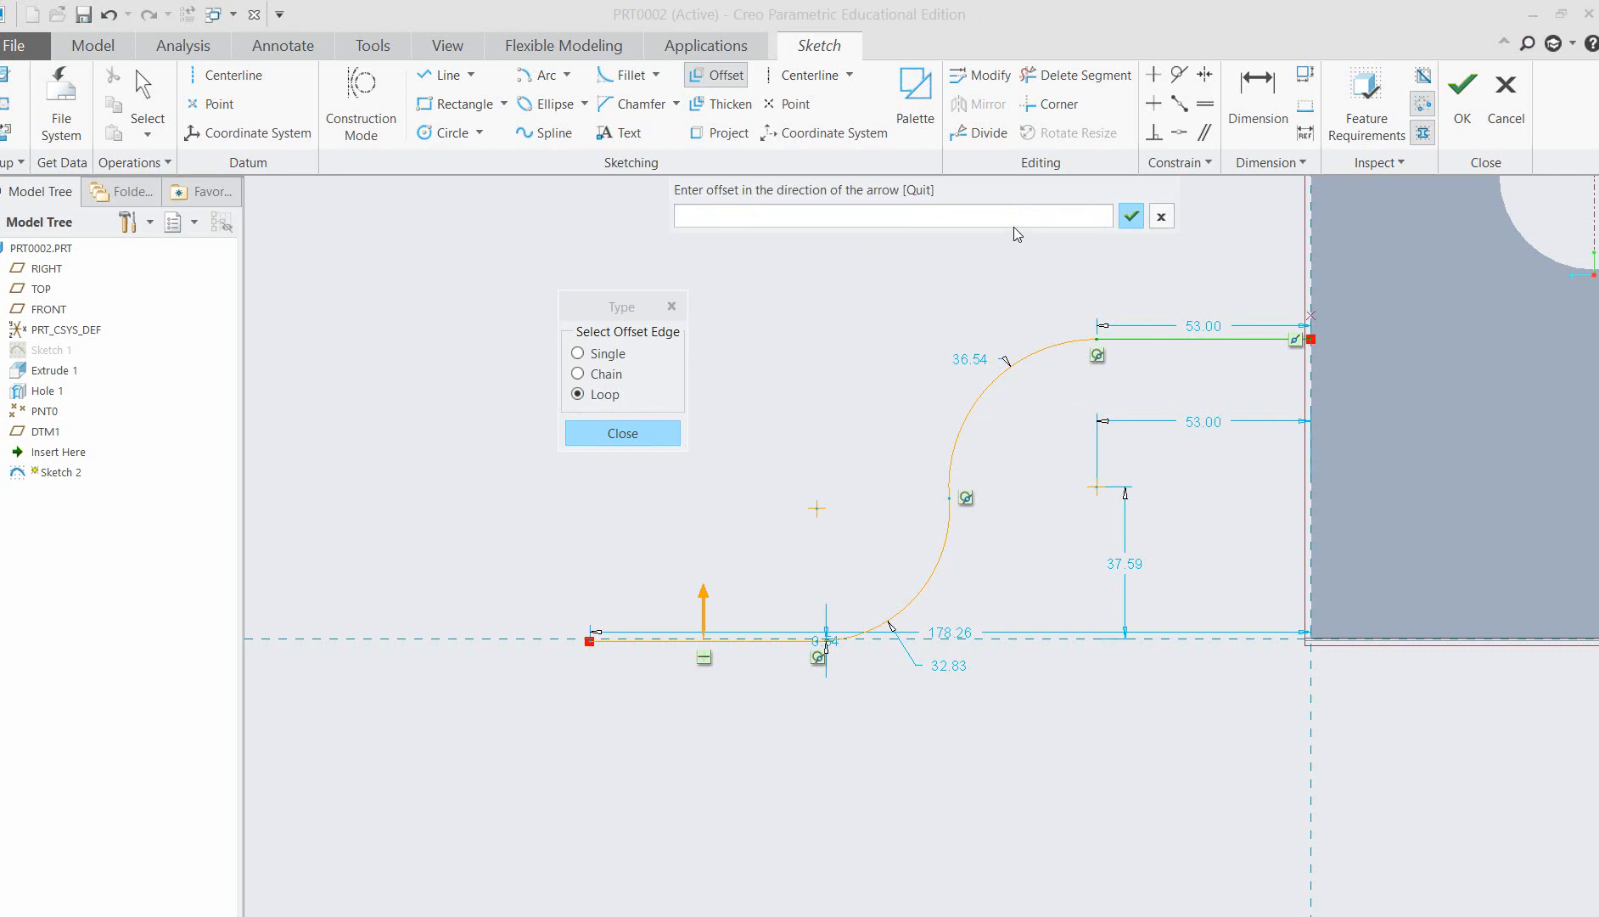
text(10)
key(Return)
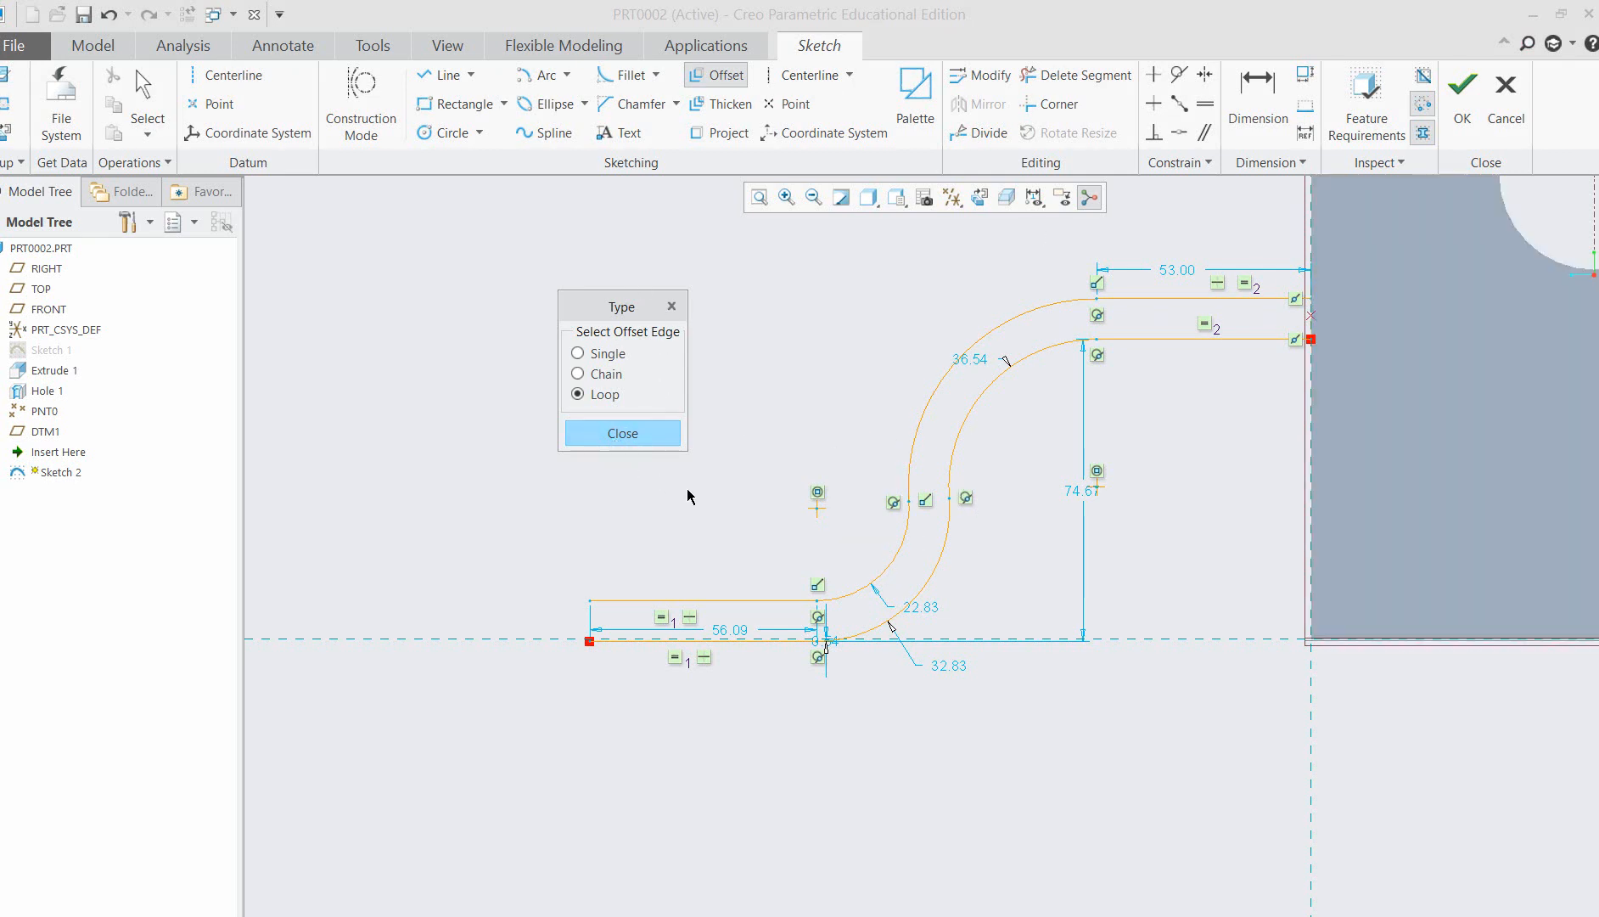
click(624, 434)
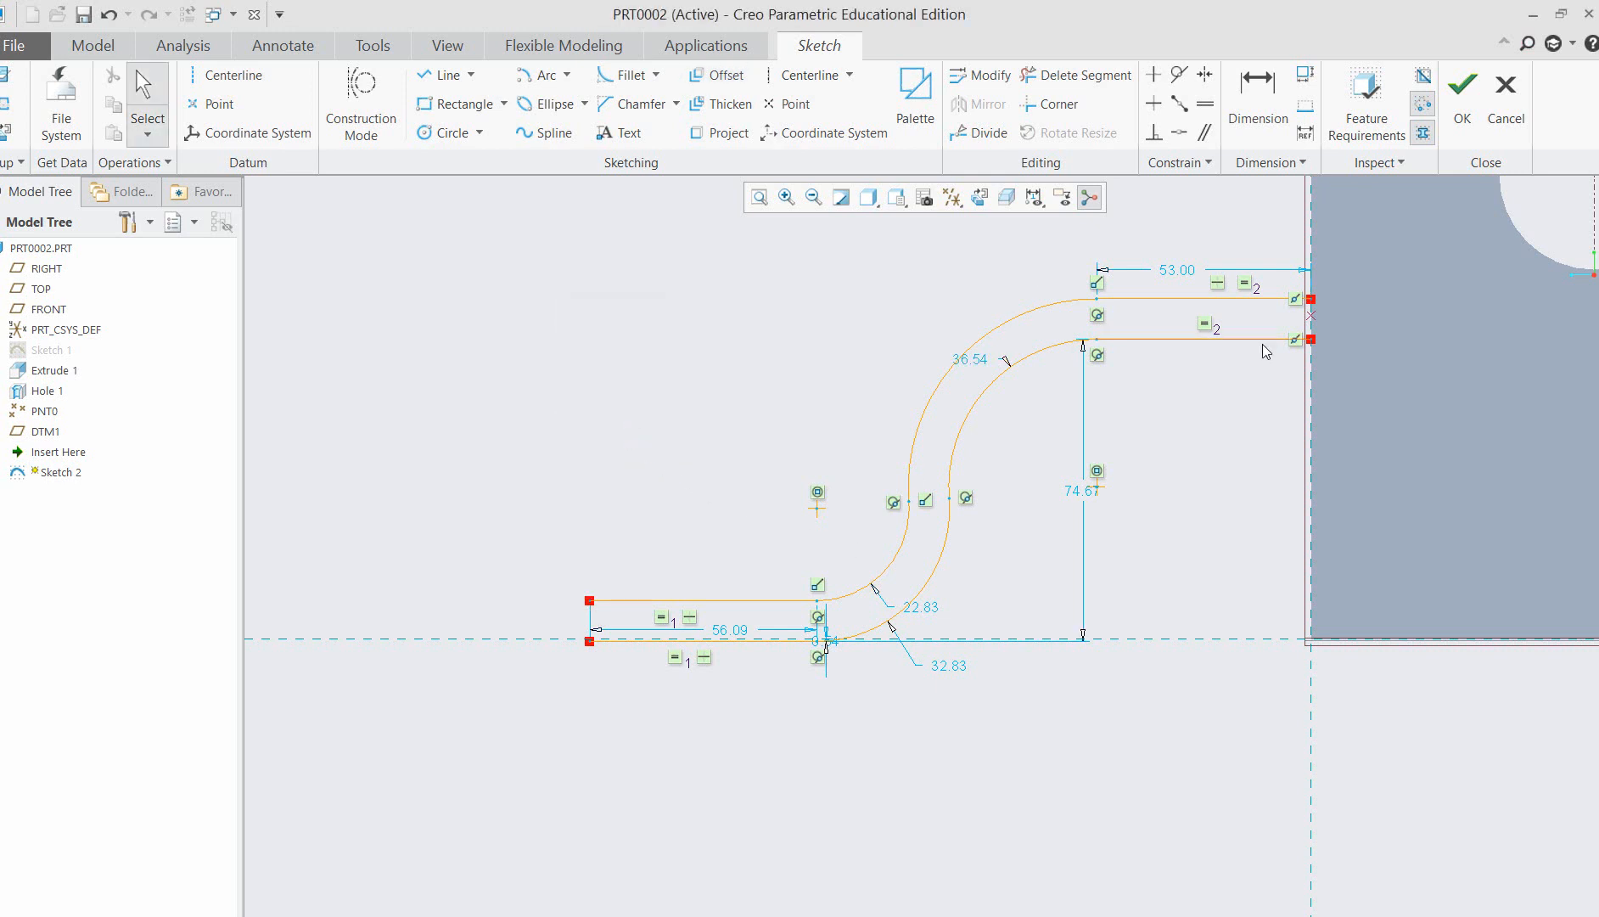
Draw a vertical line closing the profile's outer end between the original lower line and its offset copy.
click(472, 74)
click(465, 90)
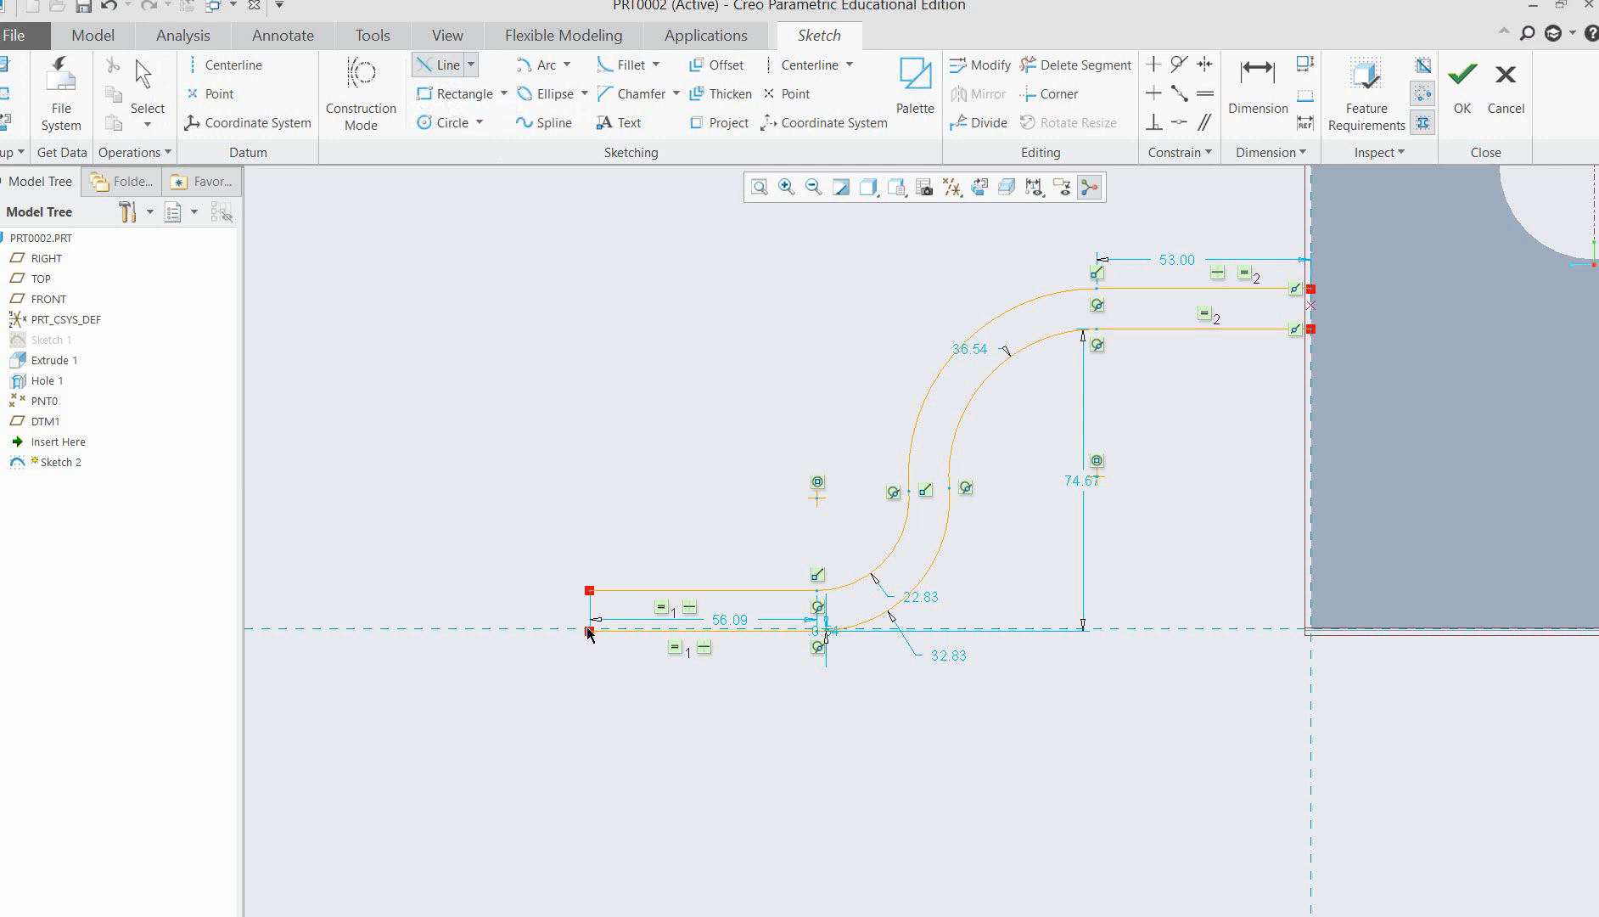
scroll(612, 420, up, 3)
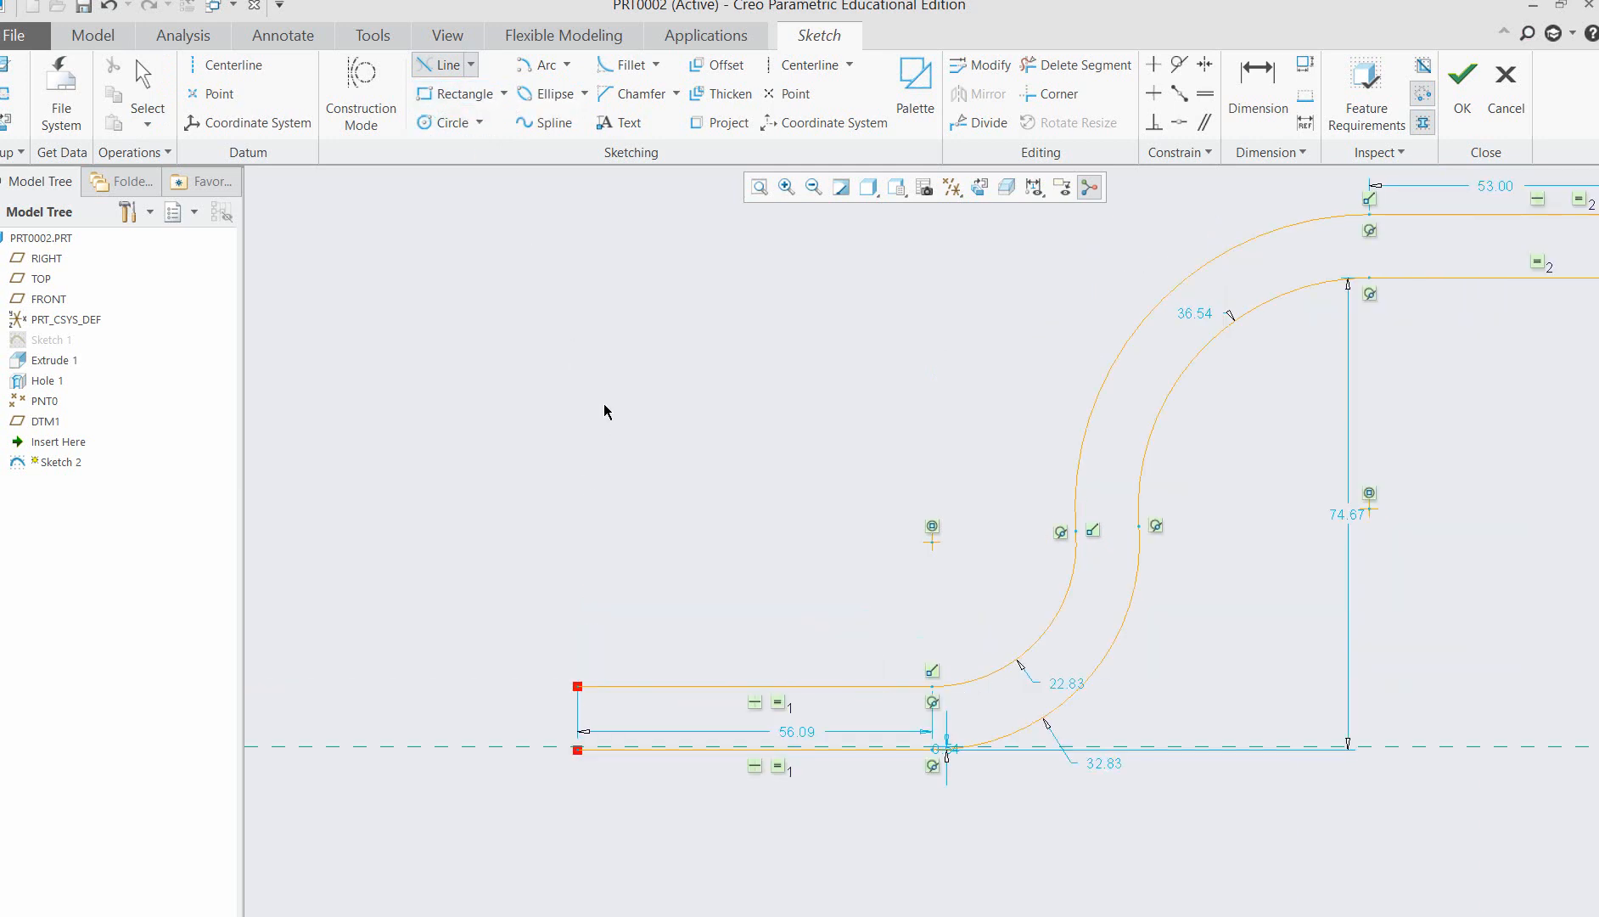
click(471, 65)
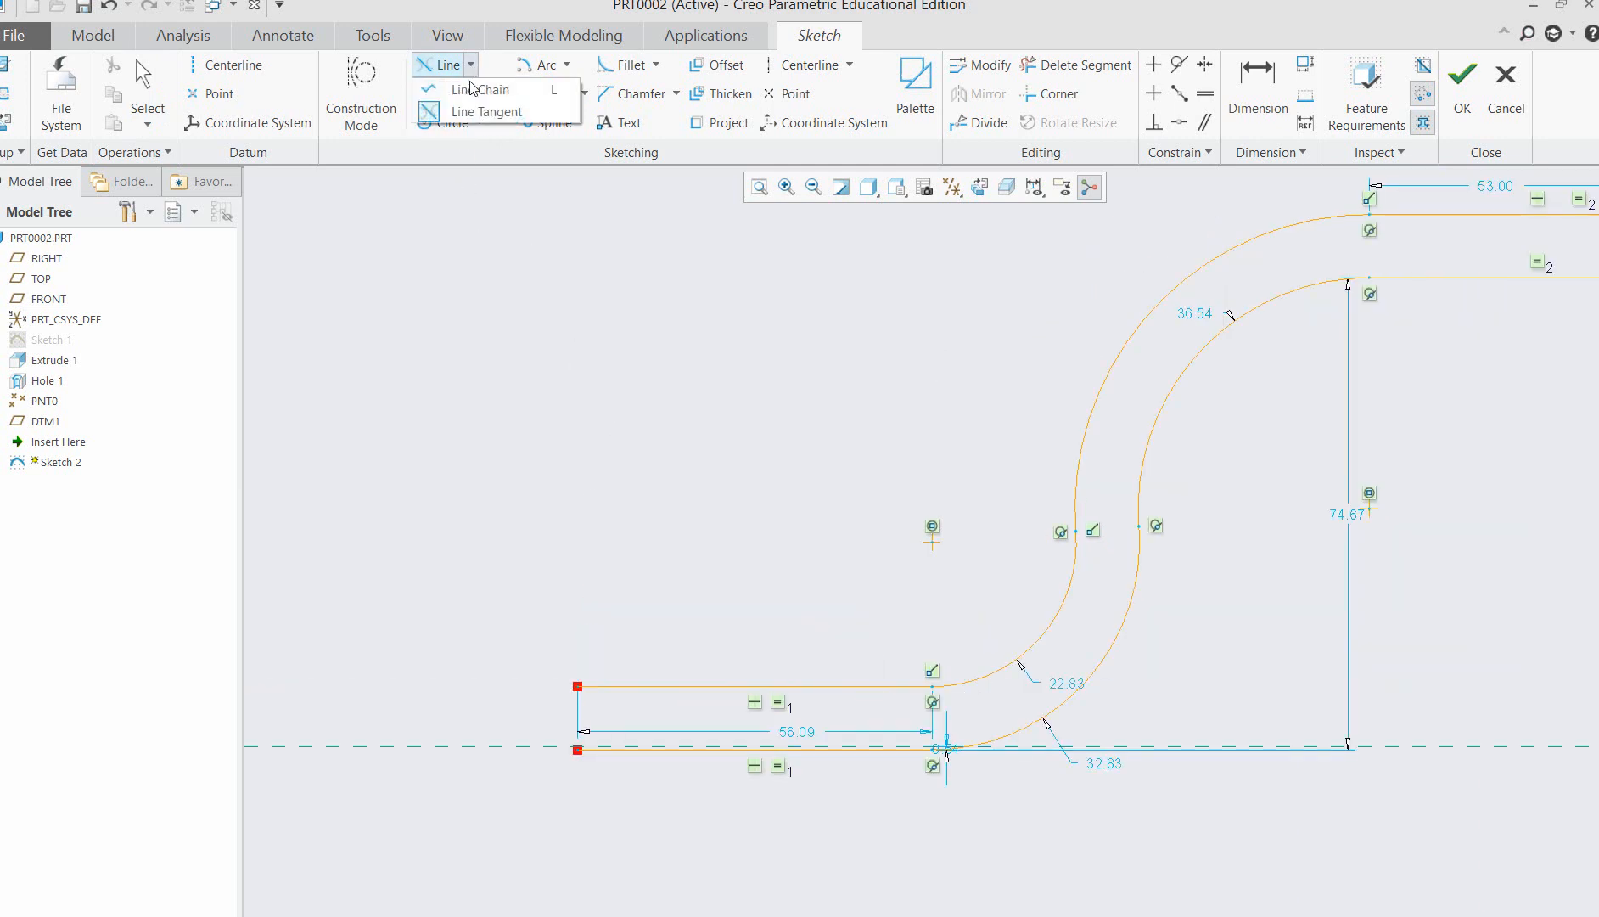
click(475, 89)
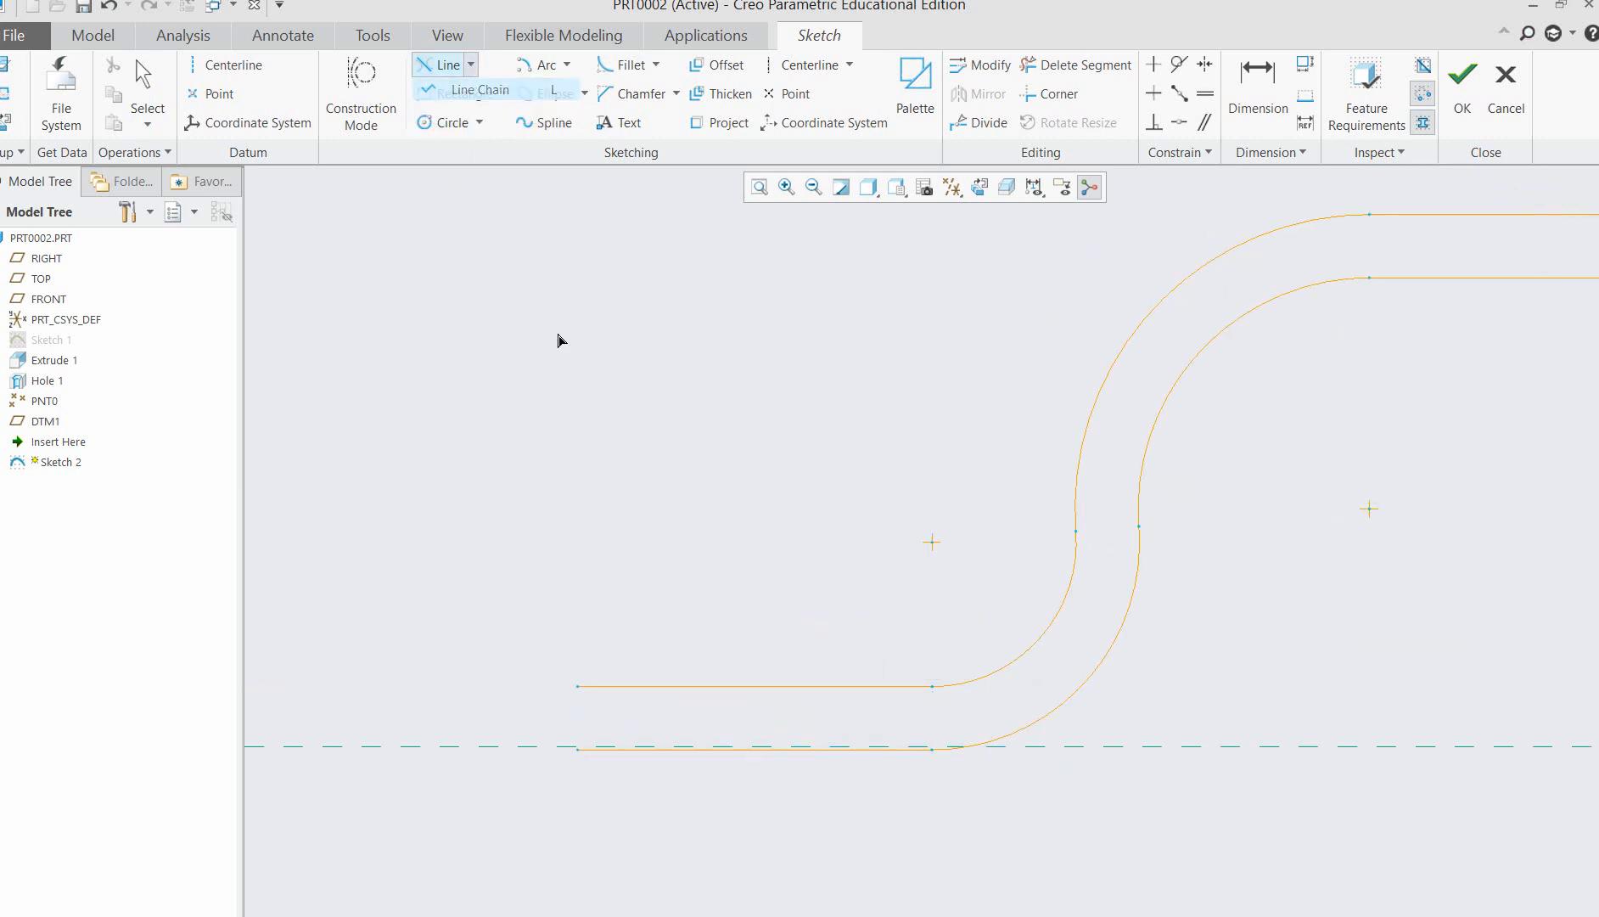
click(578, 750)
click(578, 685)
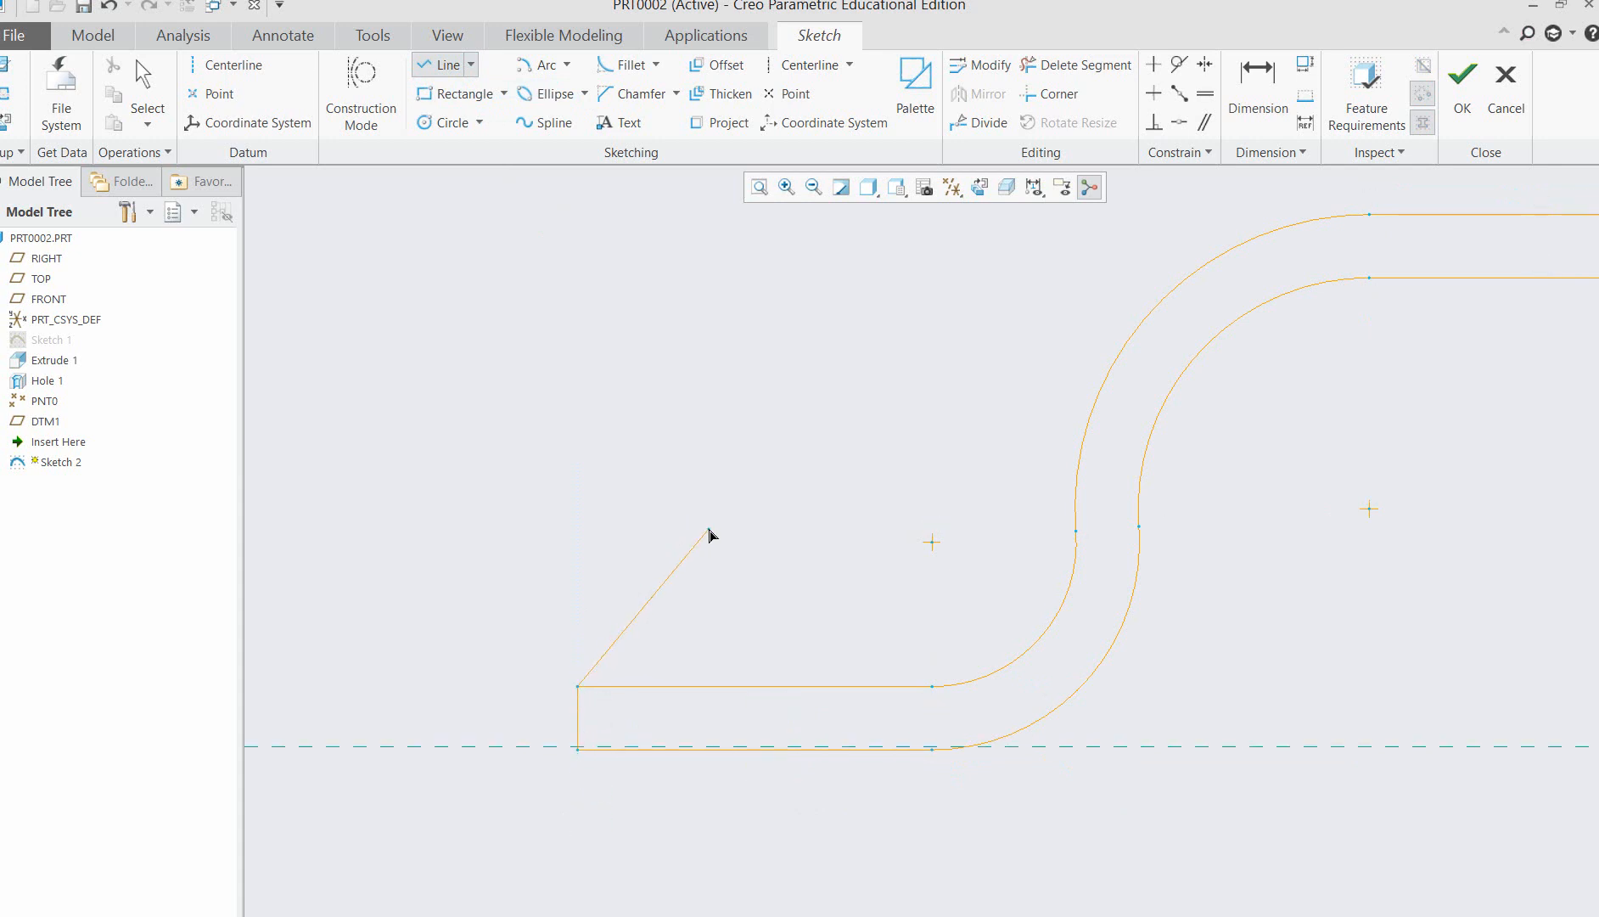
middle_click(711, 535)
middle_click(717, 528)
Draw a vertical line along the block's front edge, closing the S-shaped profile between its two upper horizontal lines.
scroll(1134, 524, up, 2)
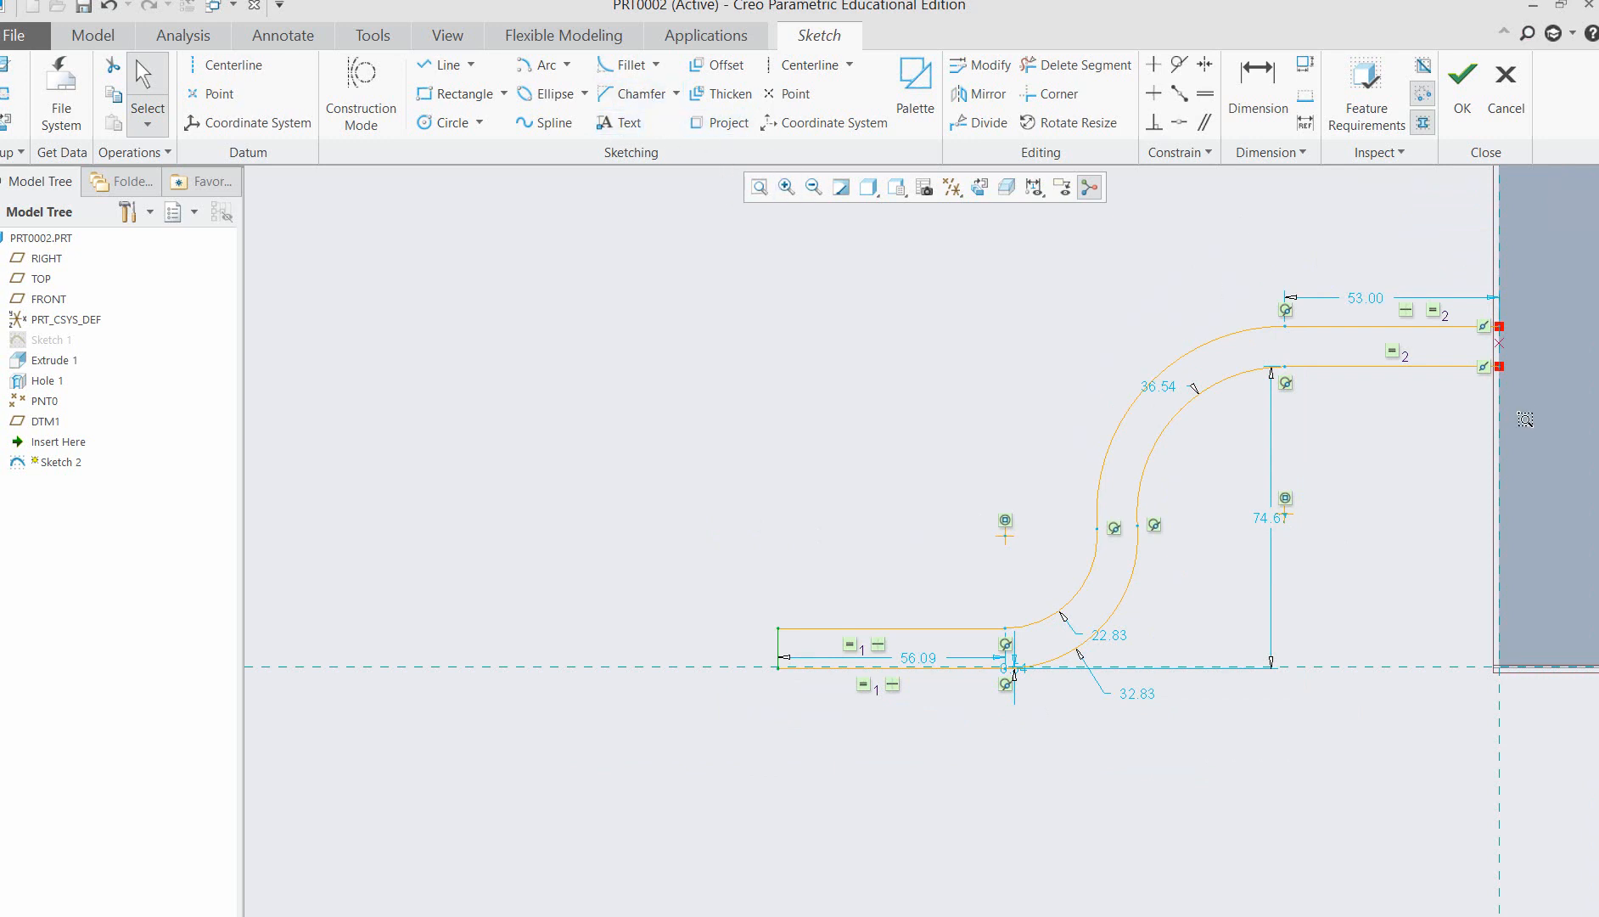
drag(1456, 298, 1532, 414)
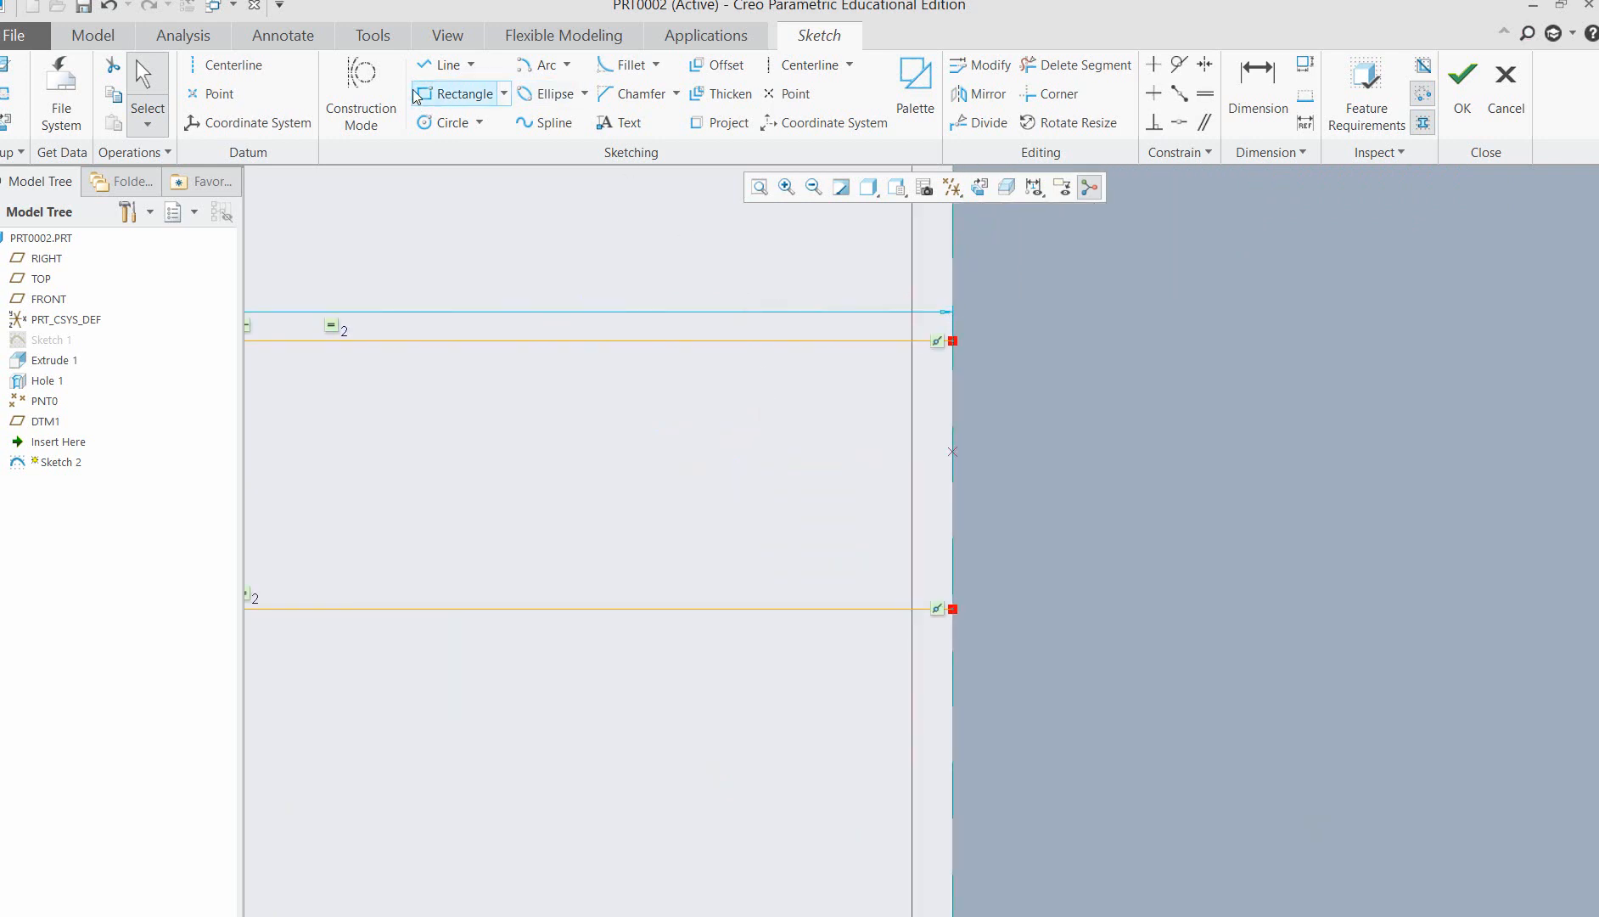
click(470, 65)
click(481, 90)
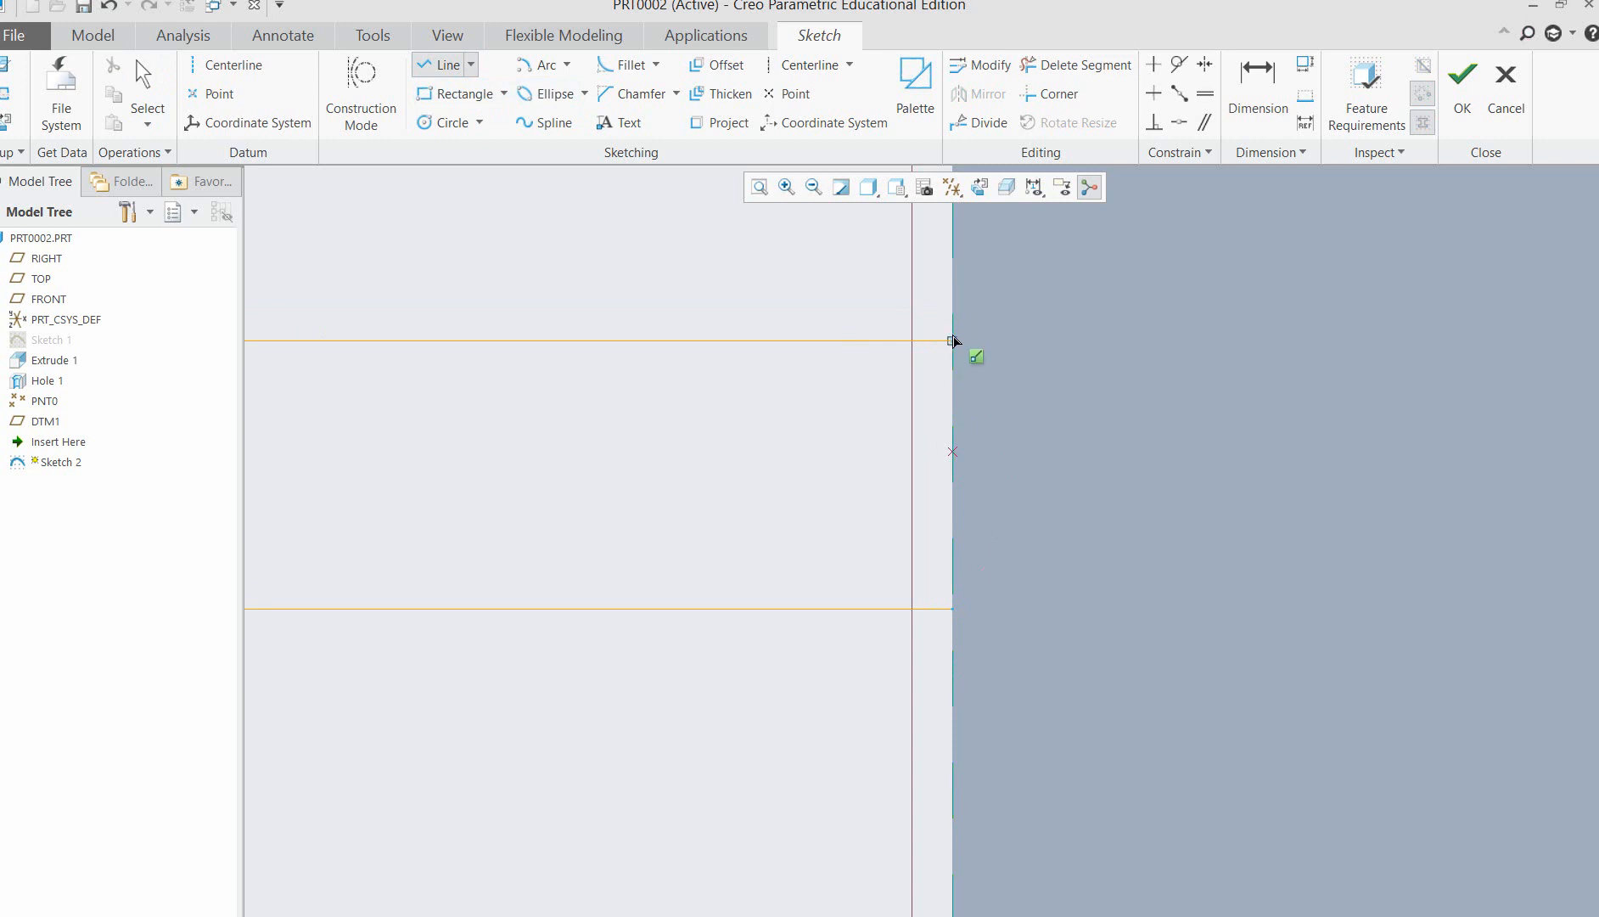
click(952, 341)
click(952, 608)
middle_click(828, 525)
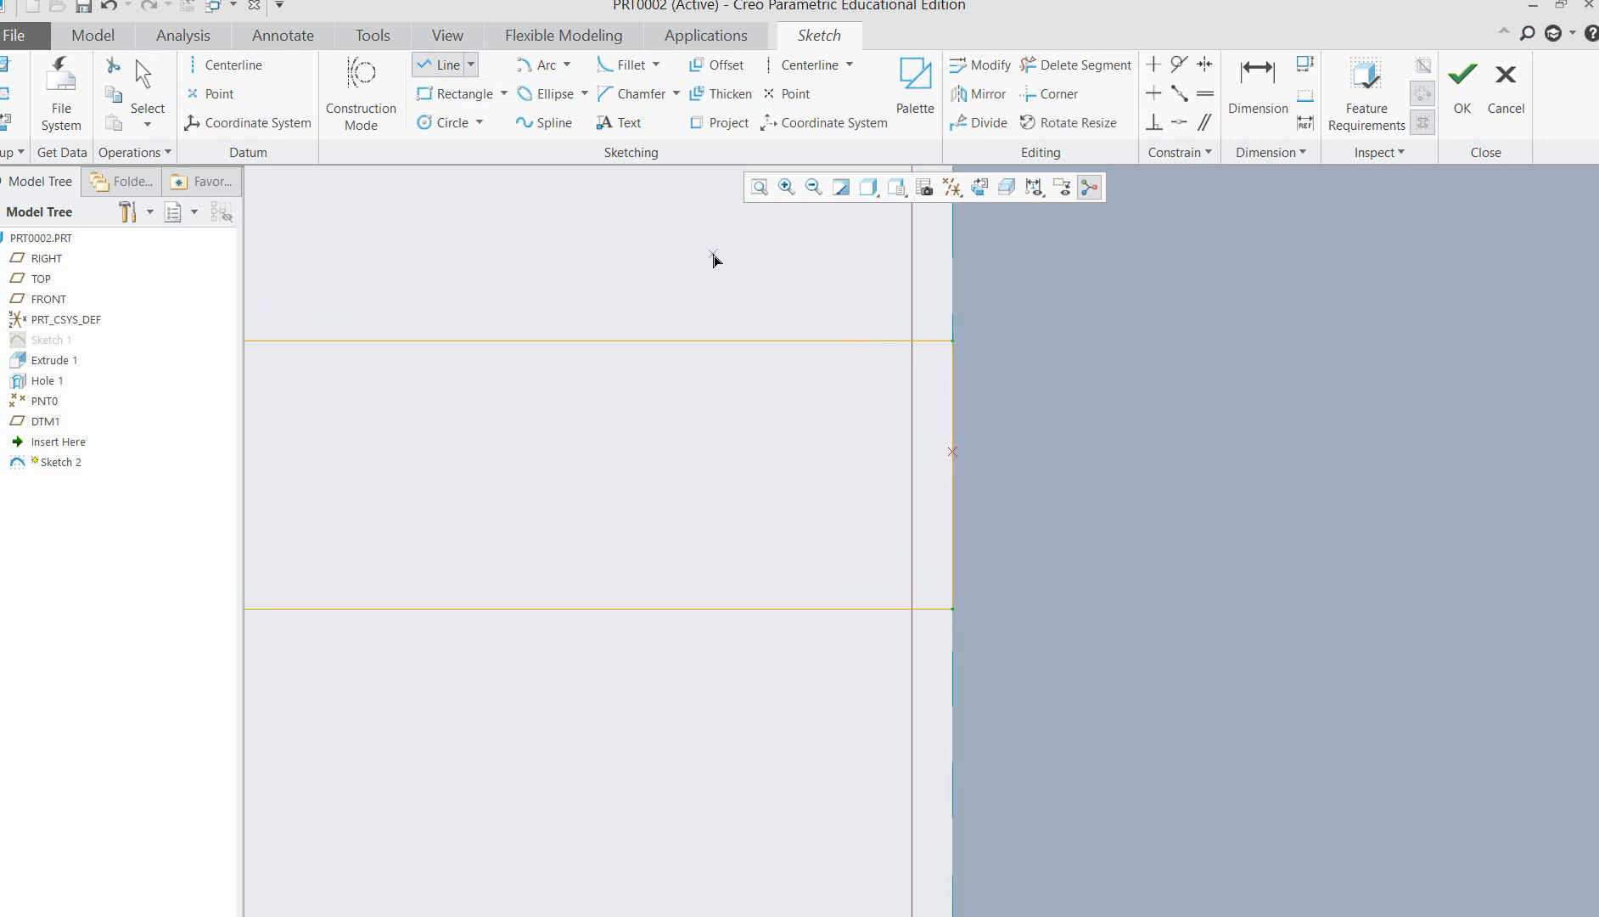
middle_click(713, 259)
Examine the closed S-shaped section beside the block from an angled view, enlarged around the profile.
scroll(814, 382, up, 10)
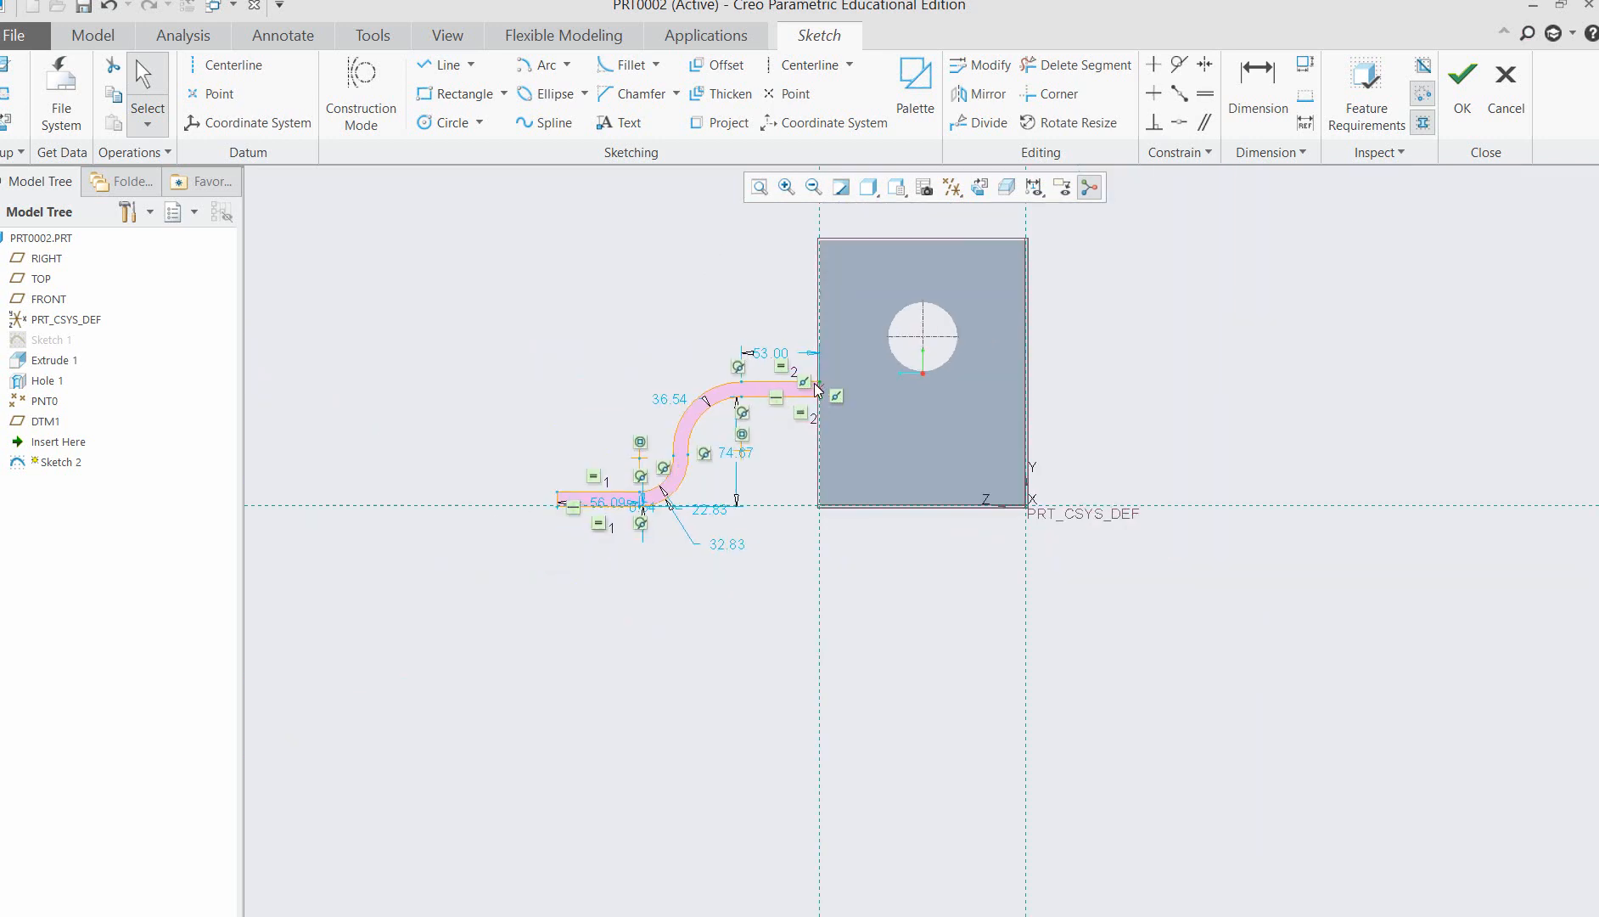
mouse_move(1231, 448)
middle_down()
mouse_move(1270, 439)
mouse_move(1222, 462)
mouse_move(1165, 399)
mouse_move(1277, 343)
mouse_move(1317, 361)
mouse_move(1267, 374)
mouse_move(1367, 361)
mouse_move(1275, 345)
mouse_move(1196, 372)
middle_up()
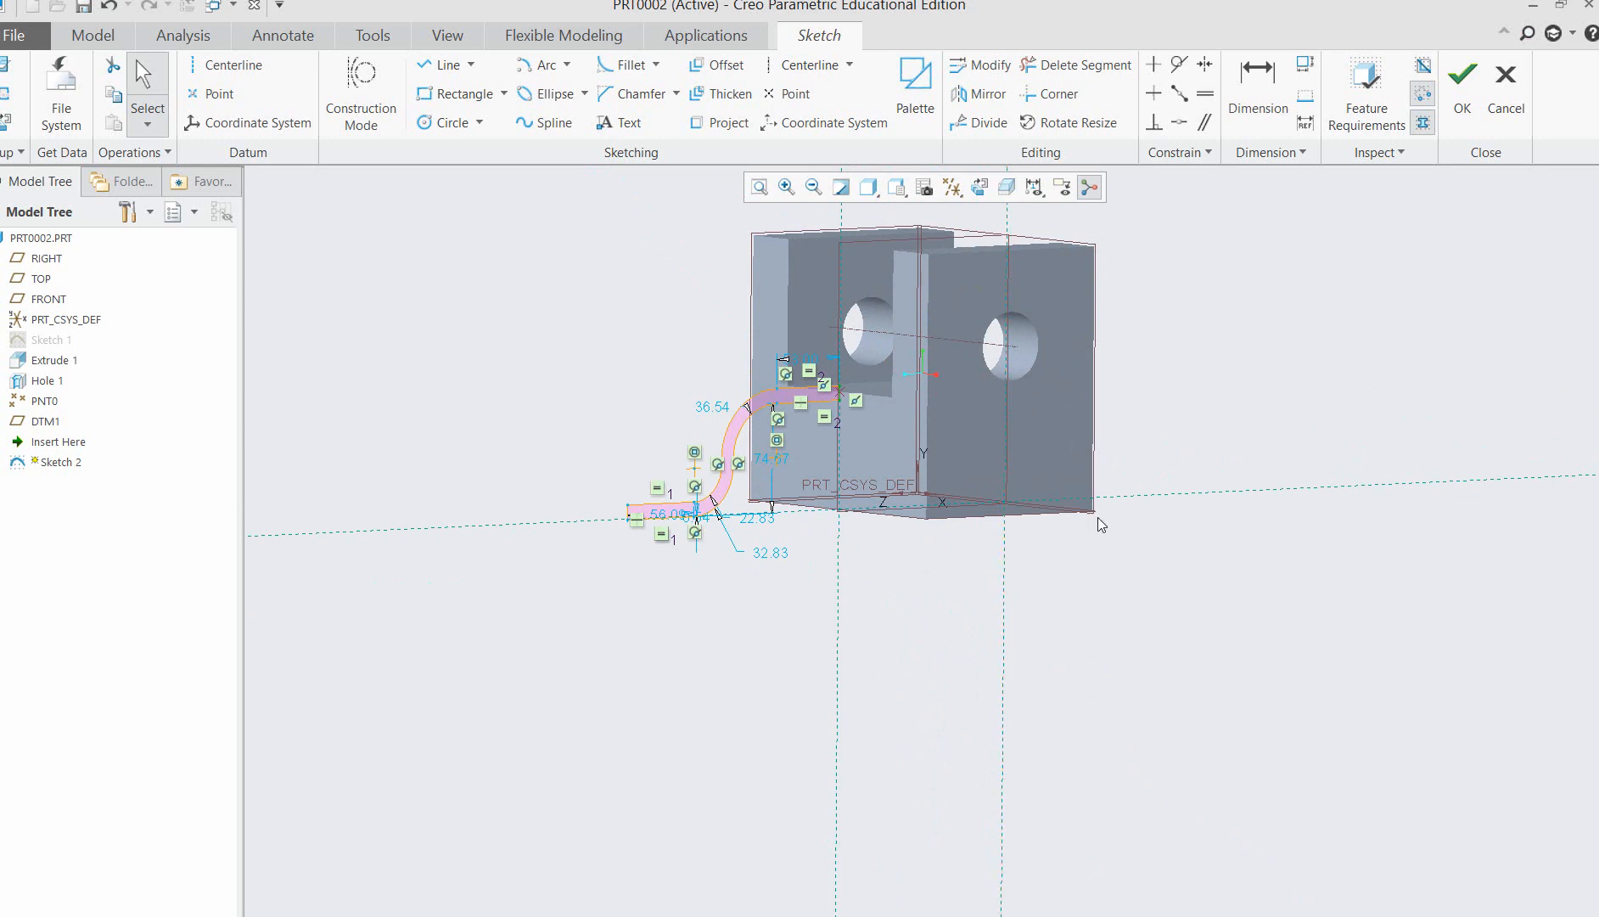
mouse_move(1349, 411)
middle_down()
mouse_move(1324, 435)
mouse_move(1270, 414)
middle_up()
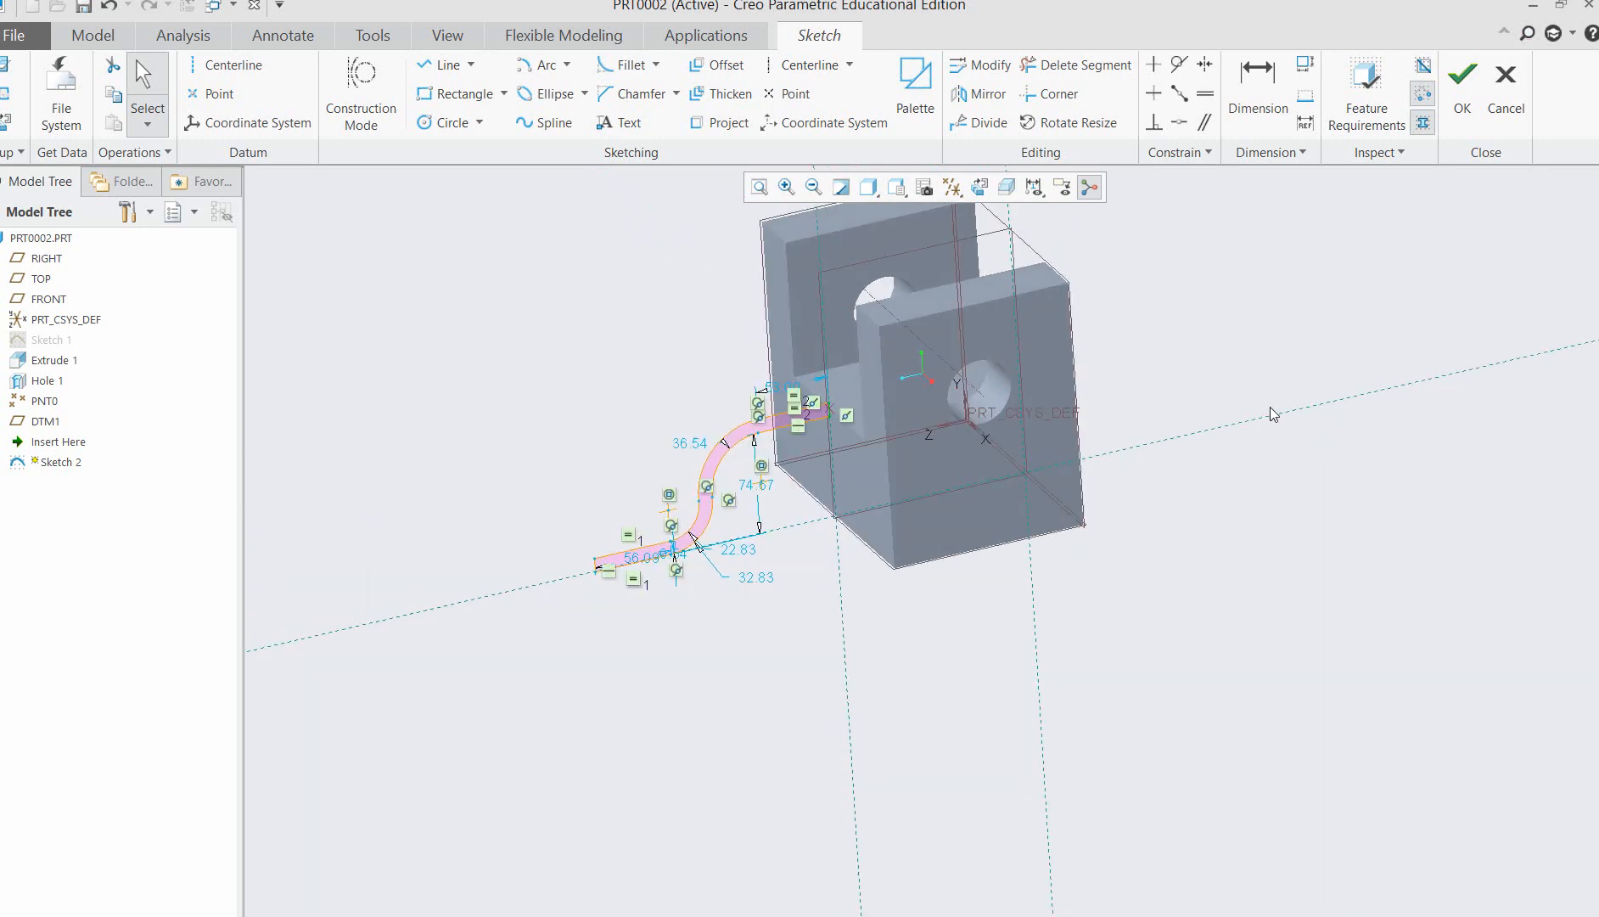
click(786, 187)
mouse_move(535, 356)
mouse_down()
mouse_move(992, 621)
mouse_move(994, 645)
mouse_up()
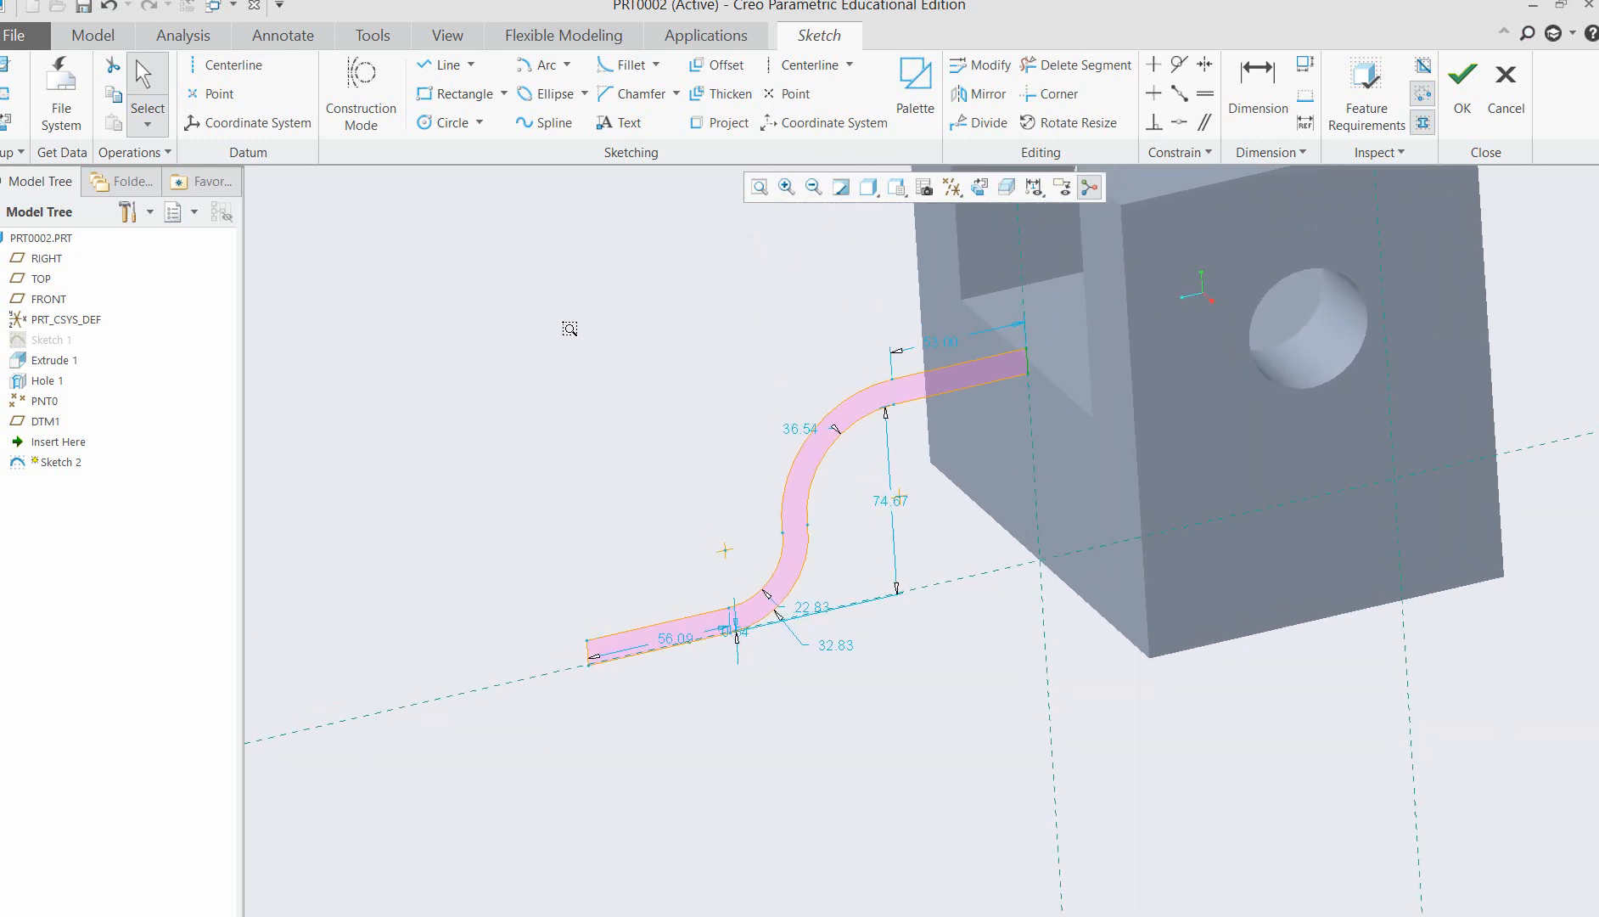
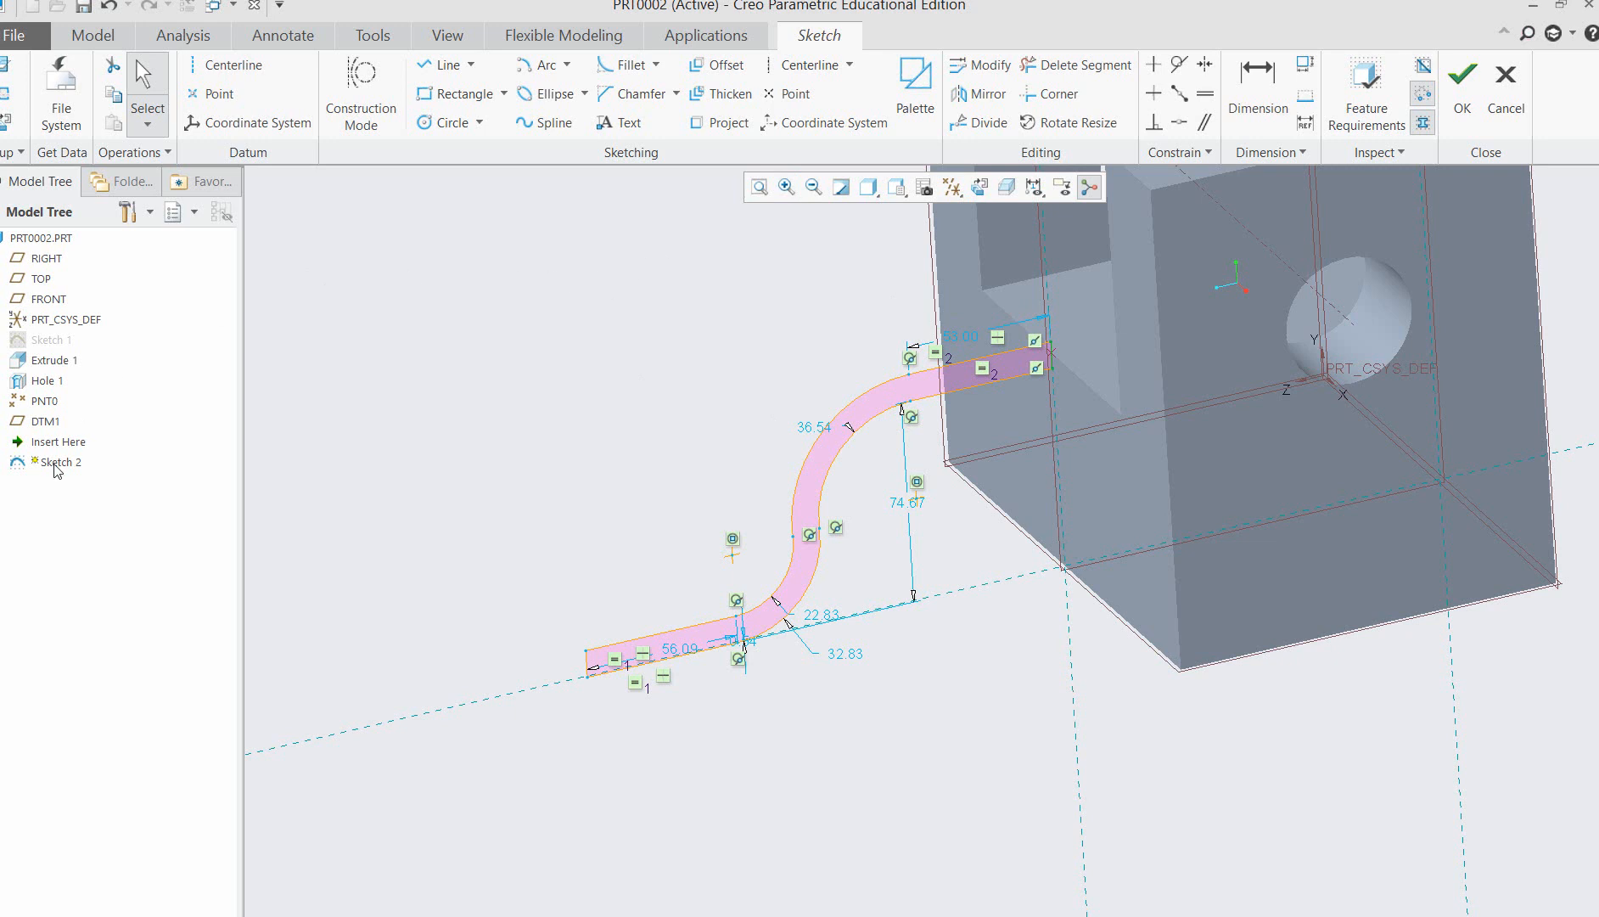
Face the sketch plane and set the vertical distance from the S-profile's baseline to its upper horizontal's lower line to 40.
click(978, 187)
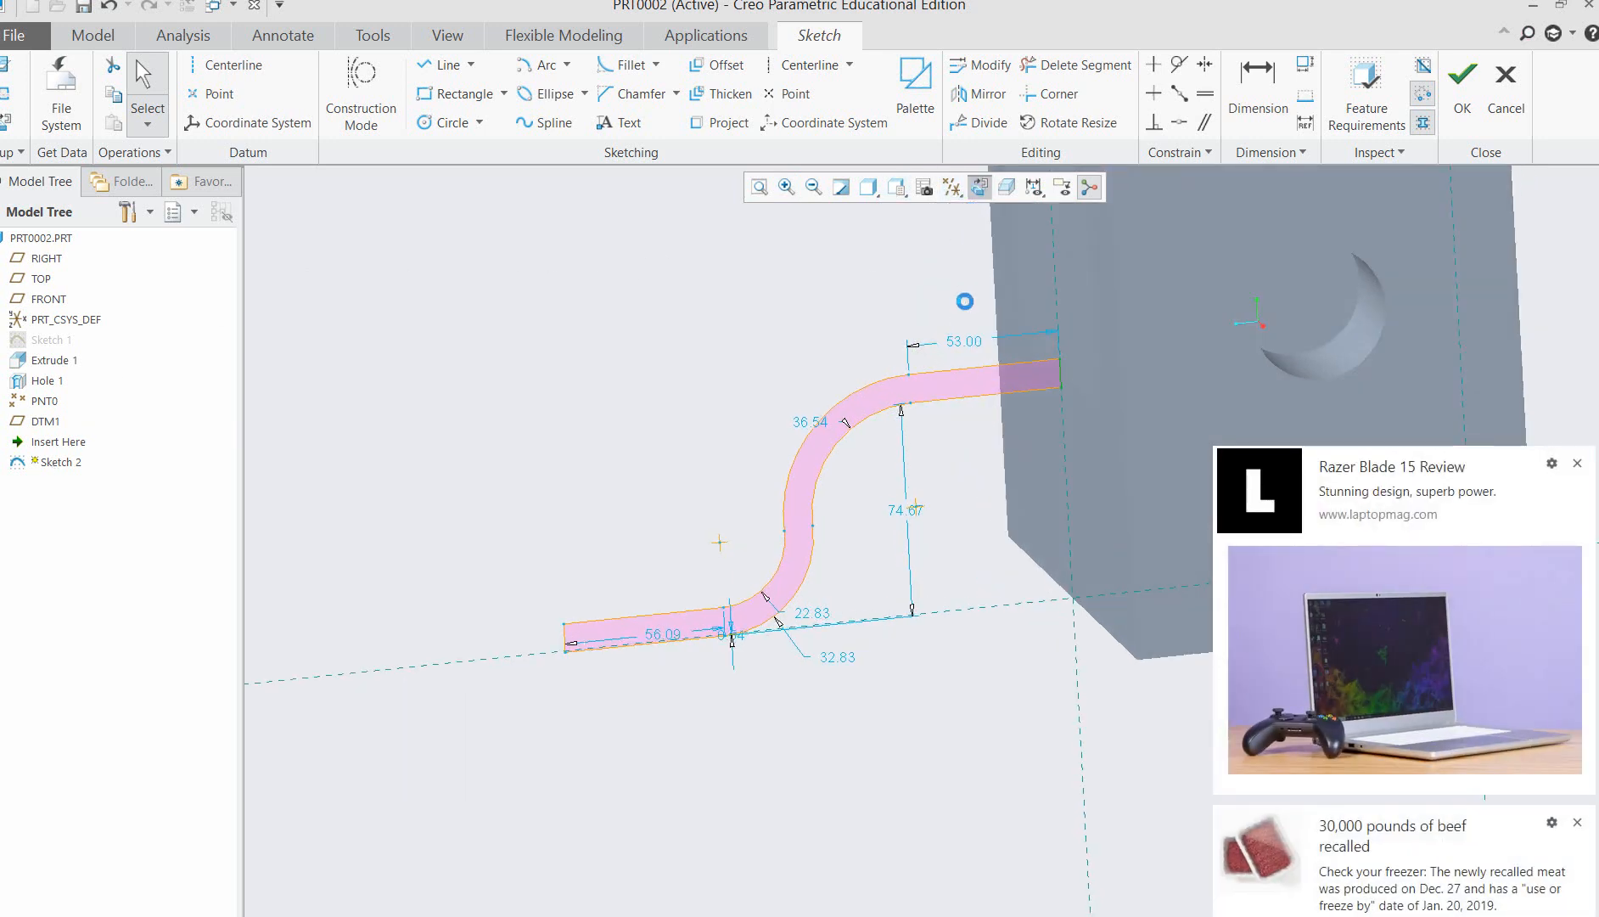
click(1579, 469)
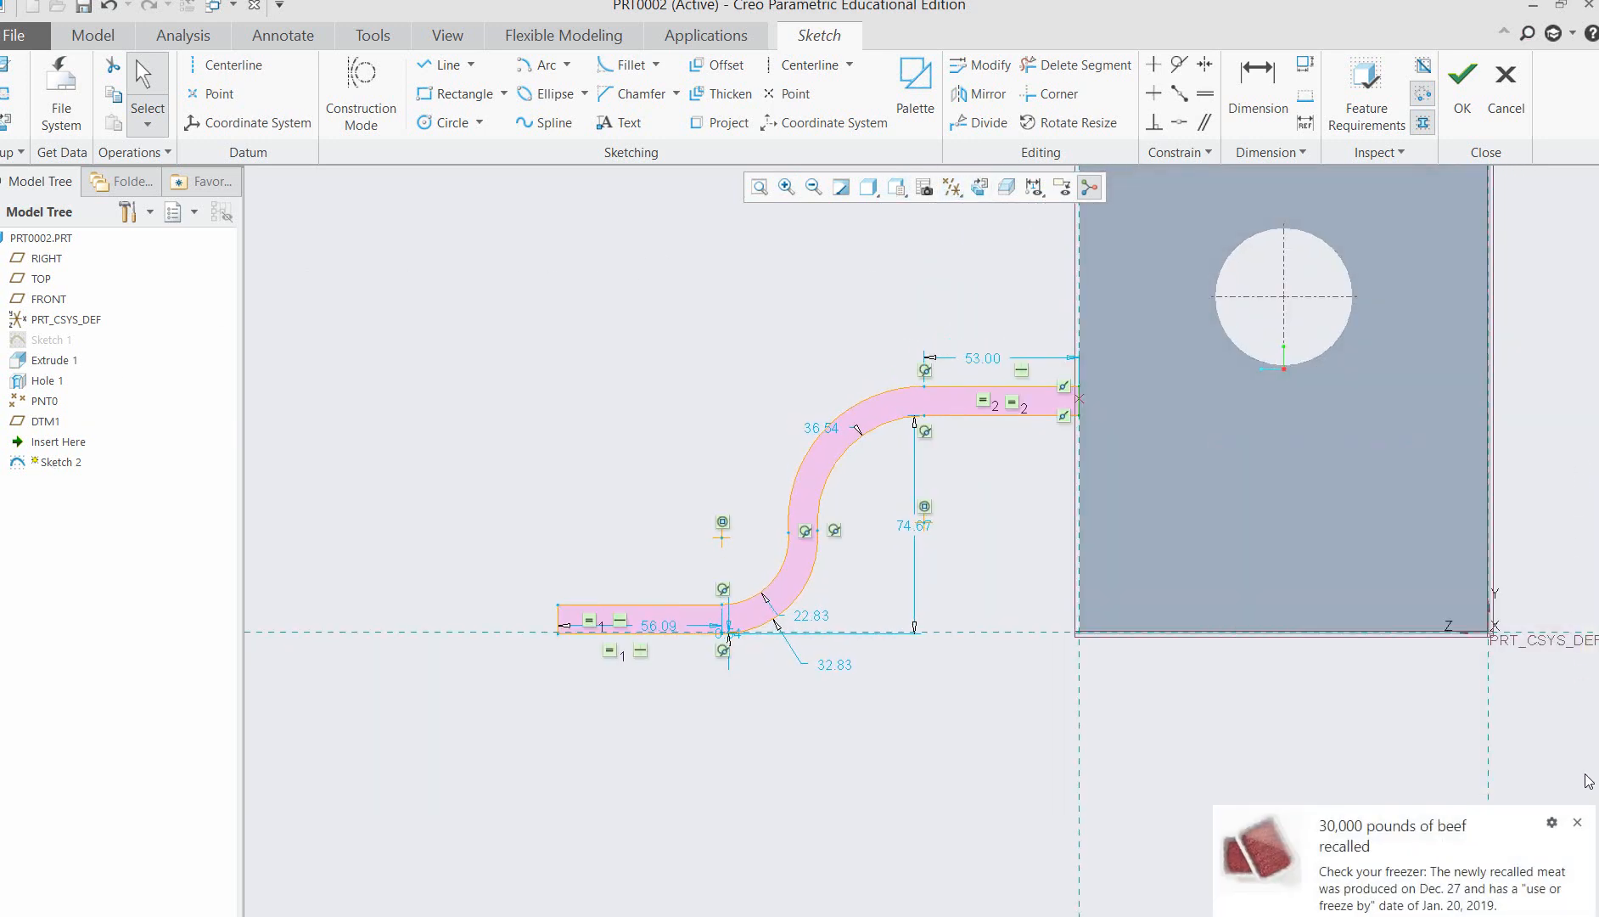
click(1576, 823)
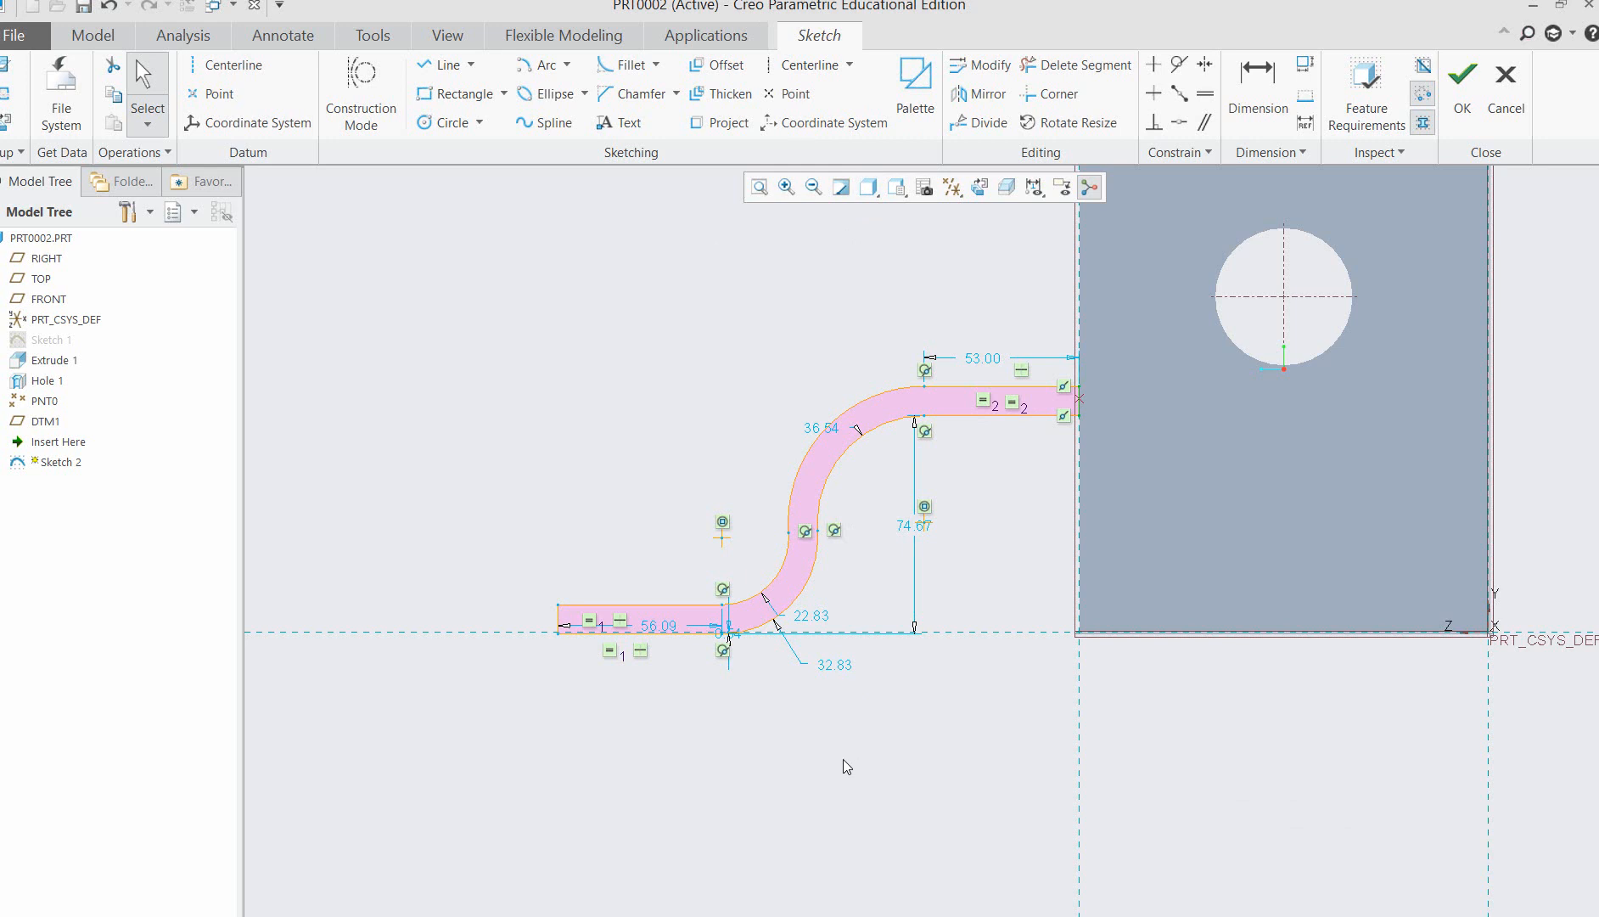
scroll(1154, 532, up, 1)
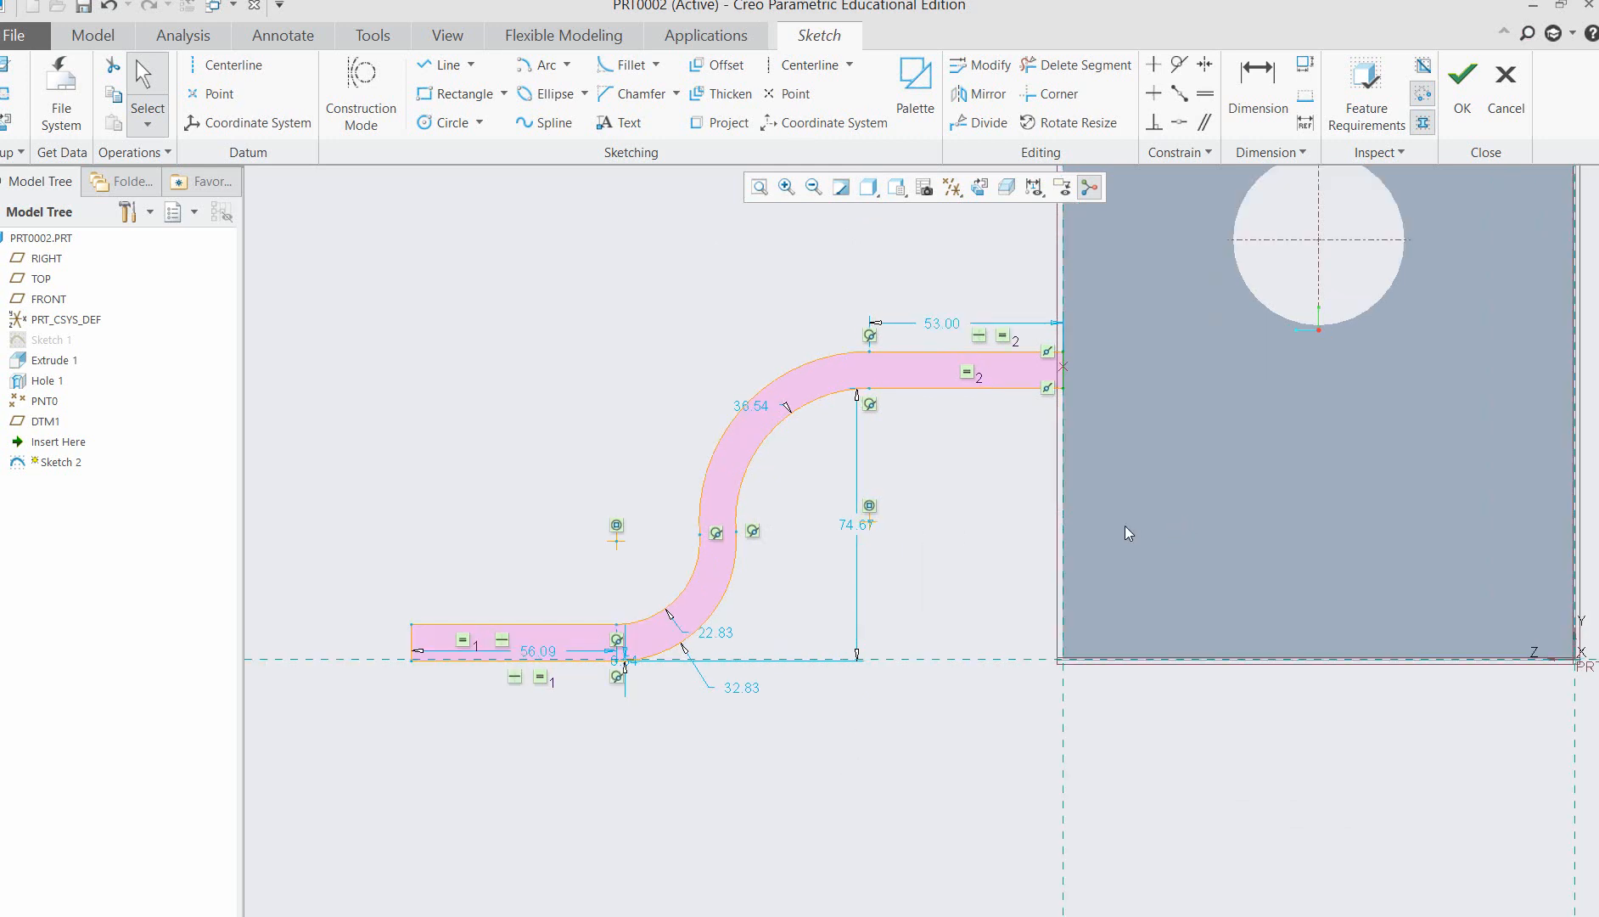
double_click(856, 525)
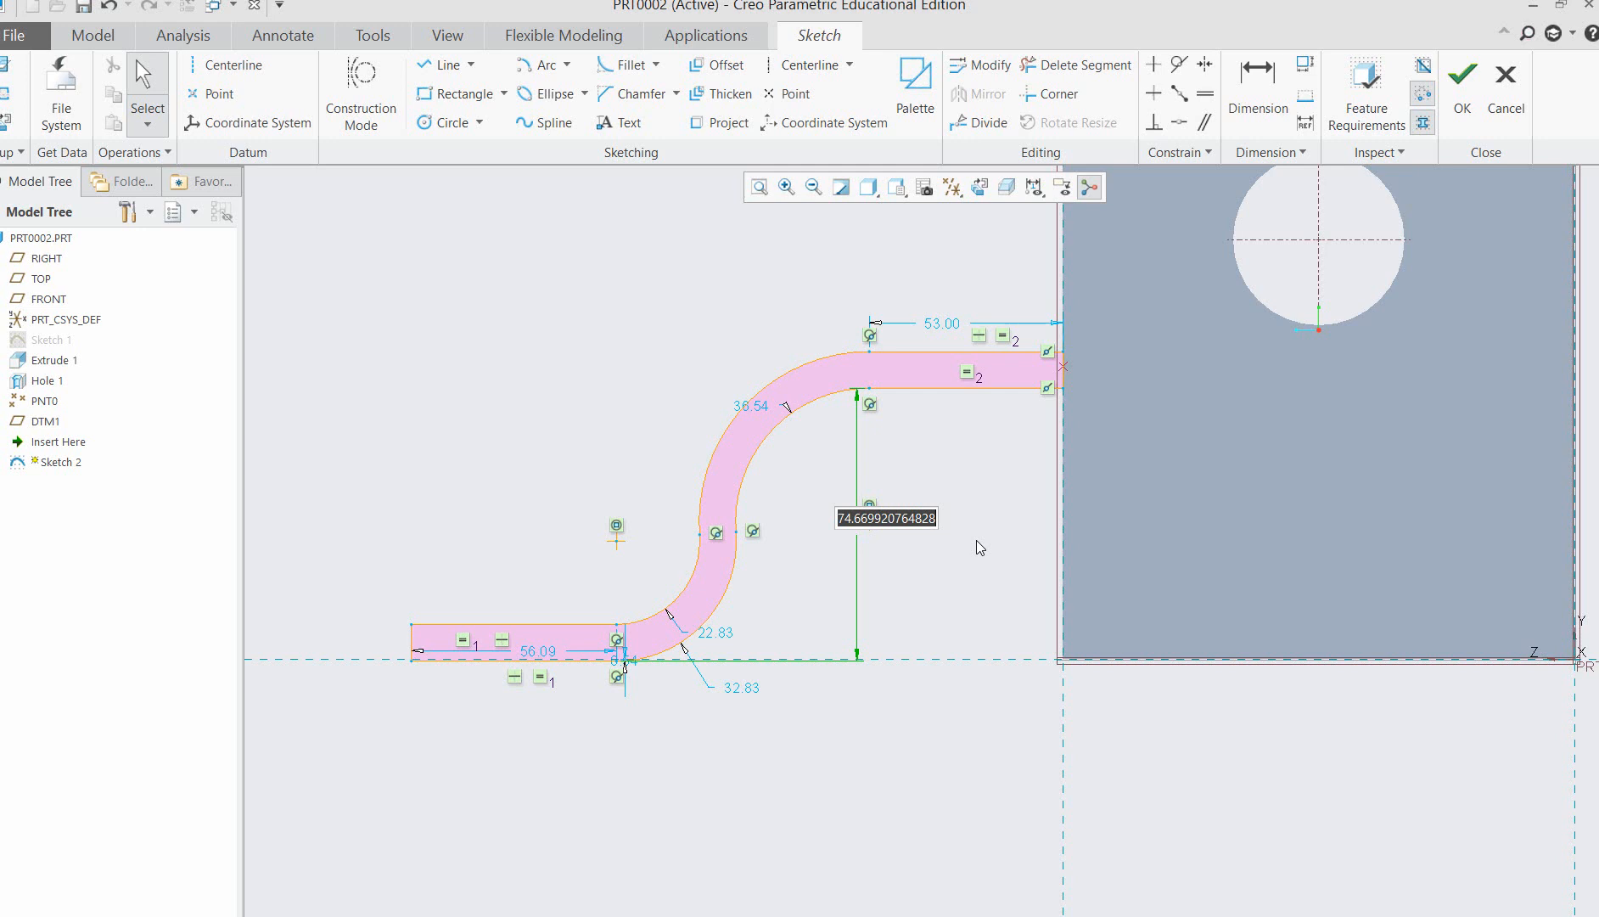
text(40)
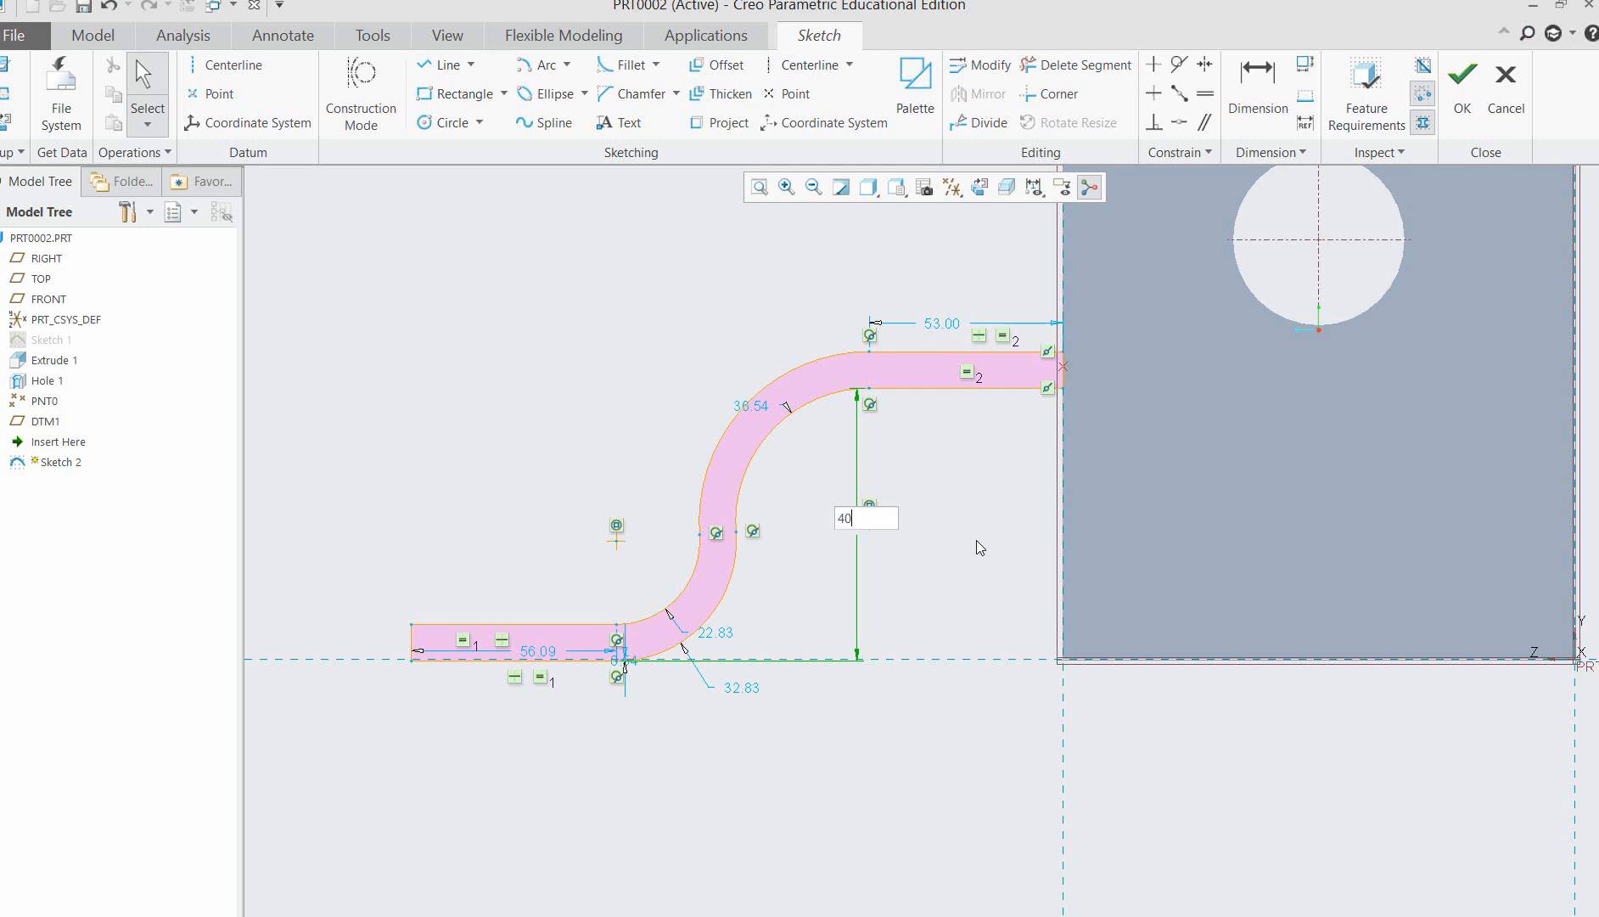
key(Return)
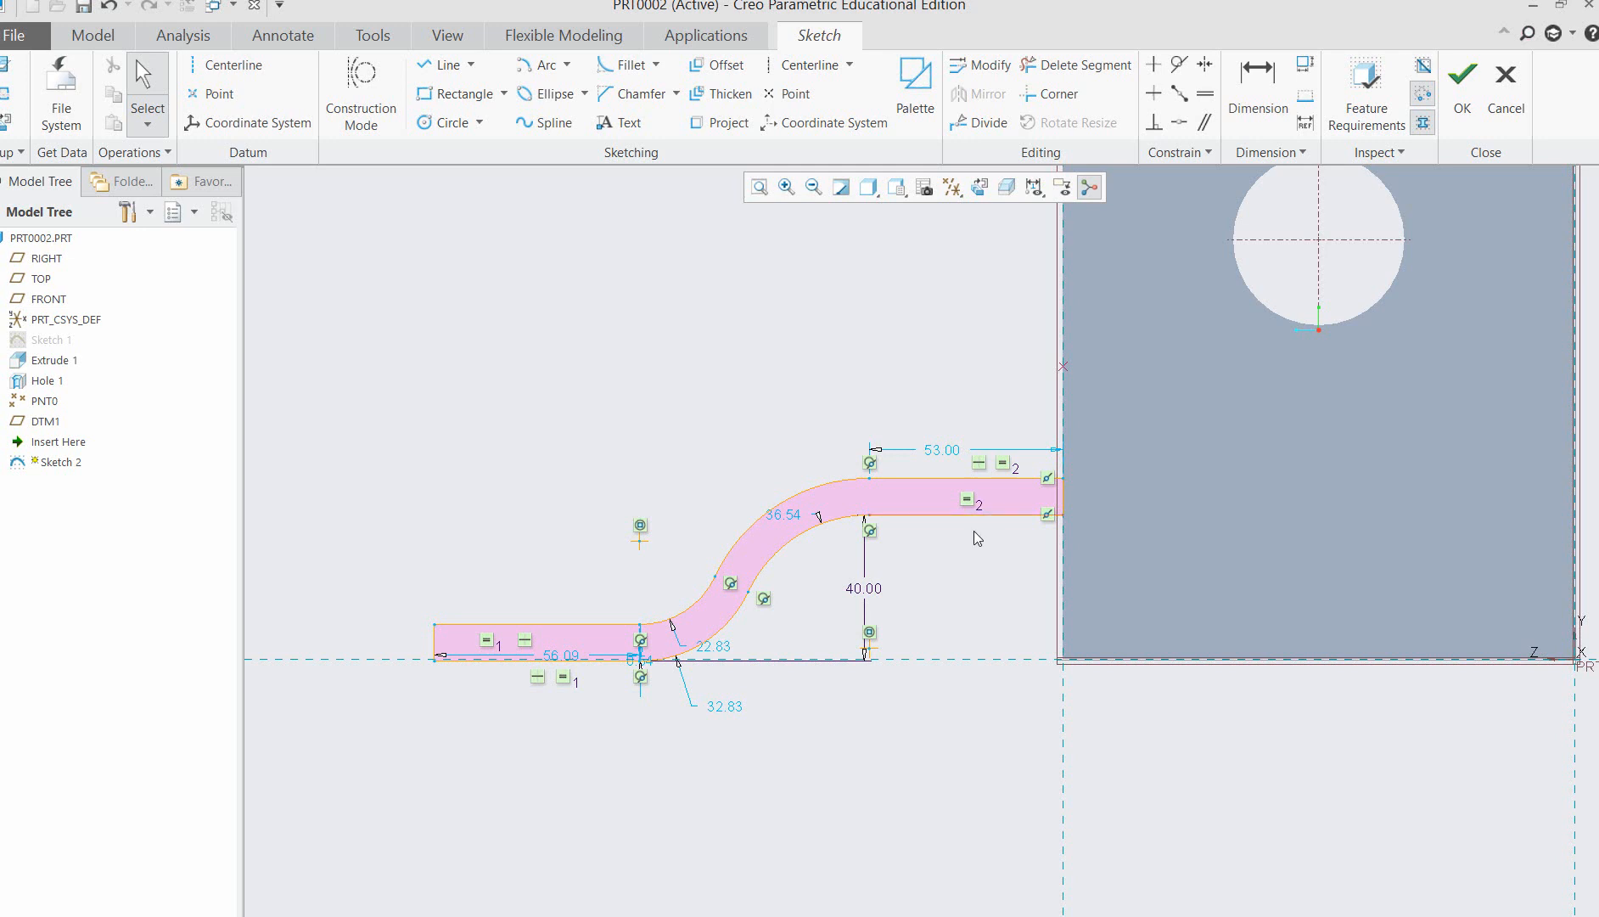
Set the S-profile's vertical height dimension to 50 and finish the sketch.
double_click(868, 591)
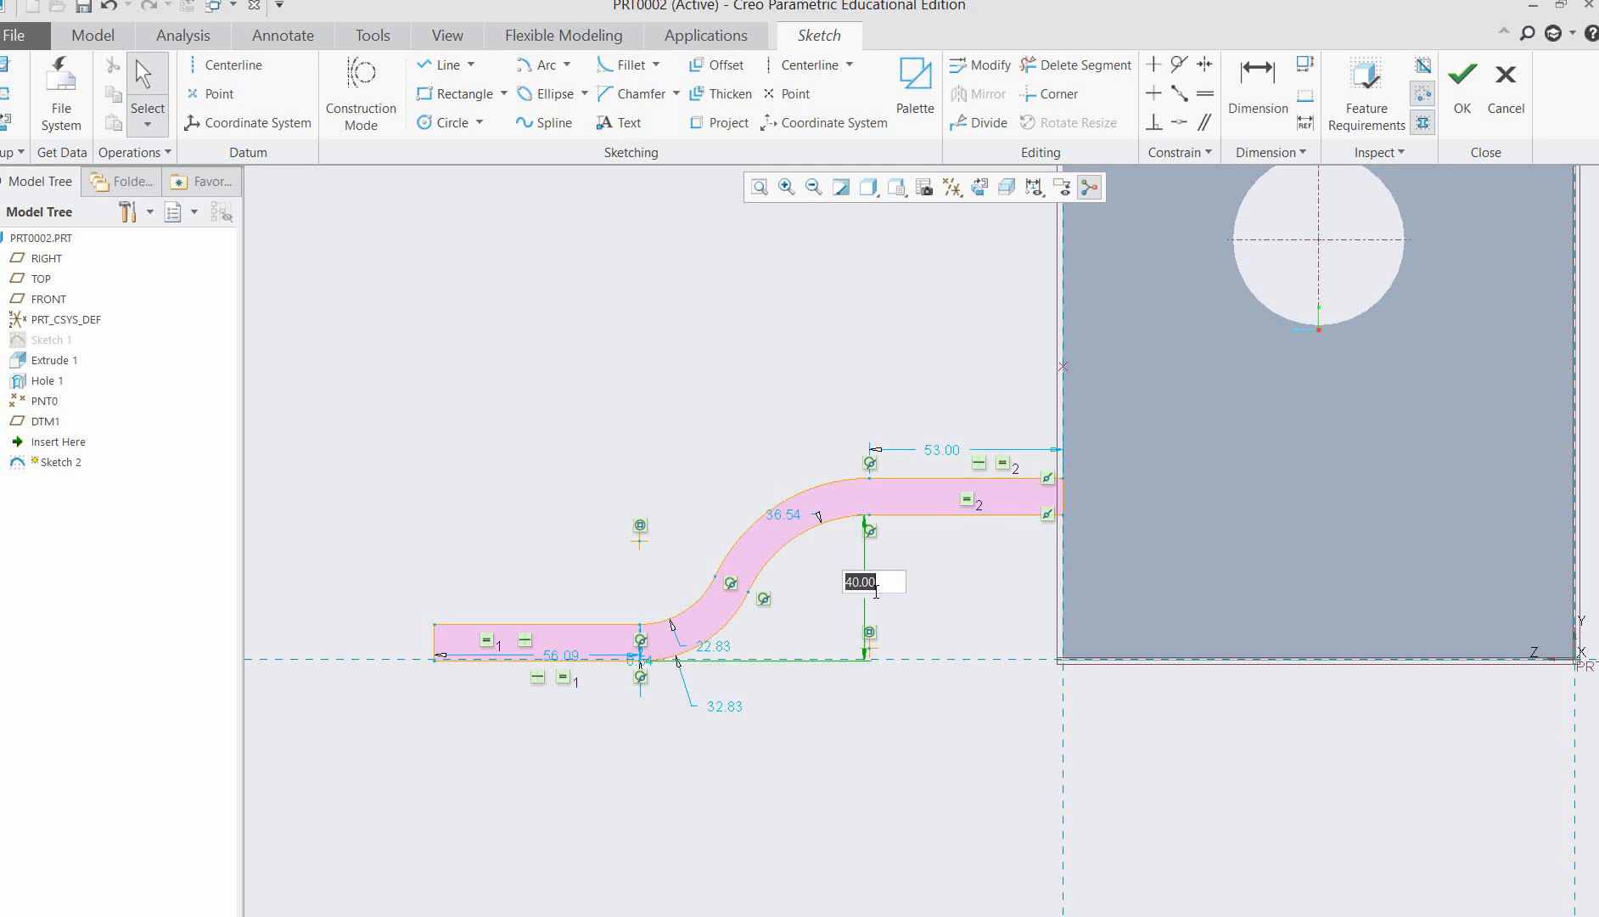
text(50)
key(Return)
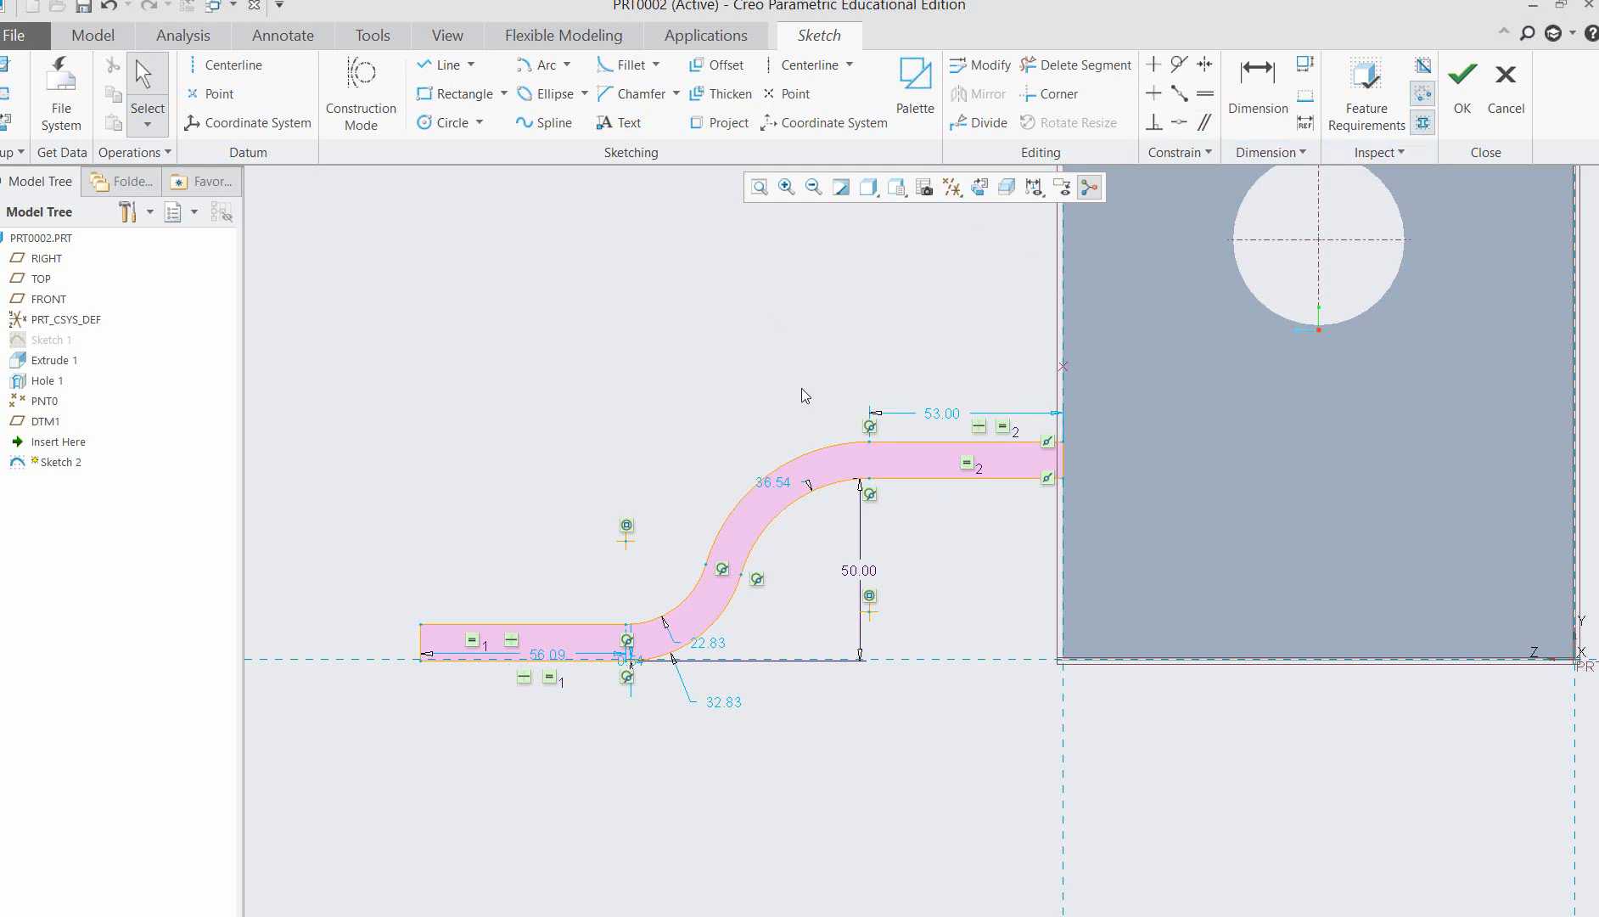
mouse_move(804, 395)
middle_down()
mouse_move(832, 388)
mouse_move(818, 404)
middle_up()
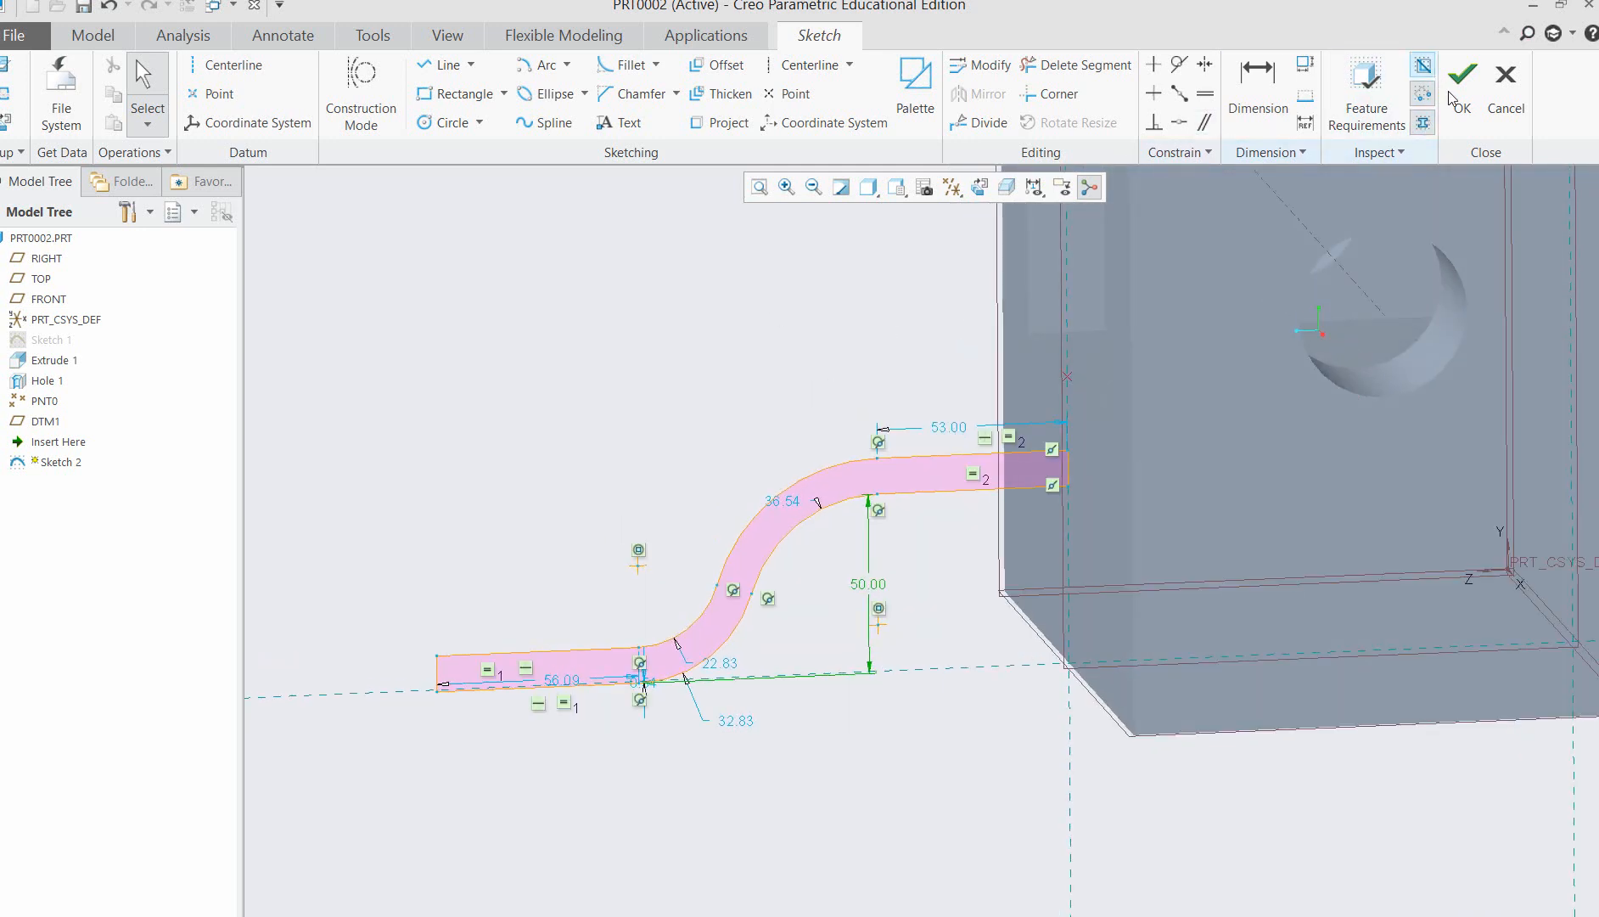
click(1451, 95)
Extrude the S-shaped sketch as a solid, symmetrically on both sides of its sketch plane.
middle_drag(422, 502, 470, 508)
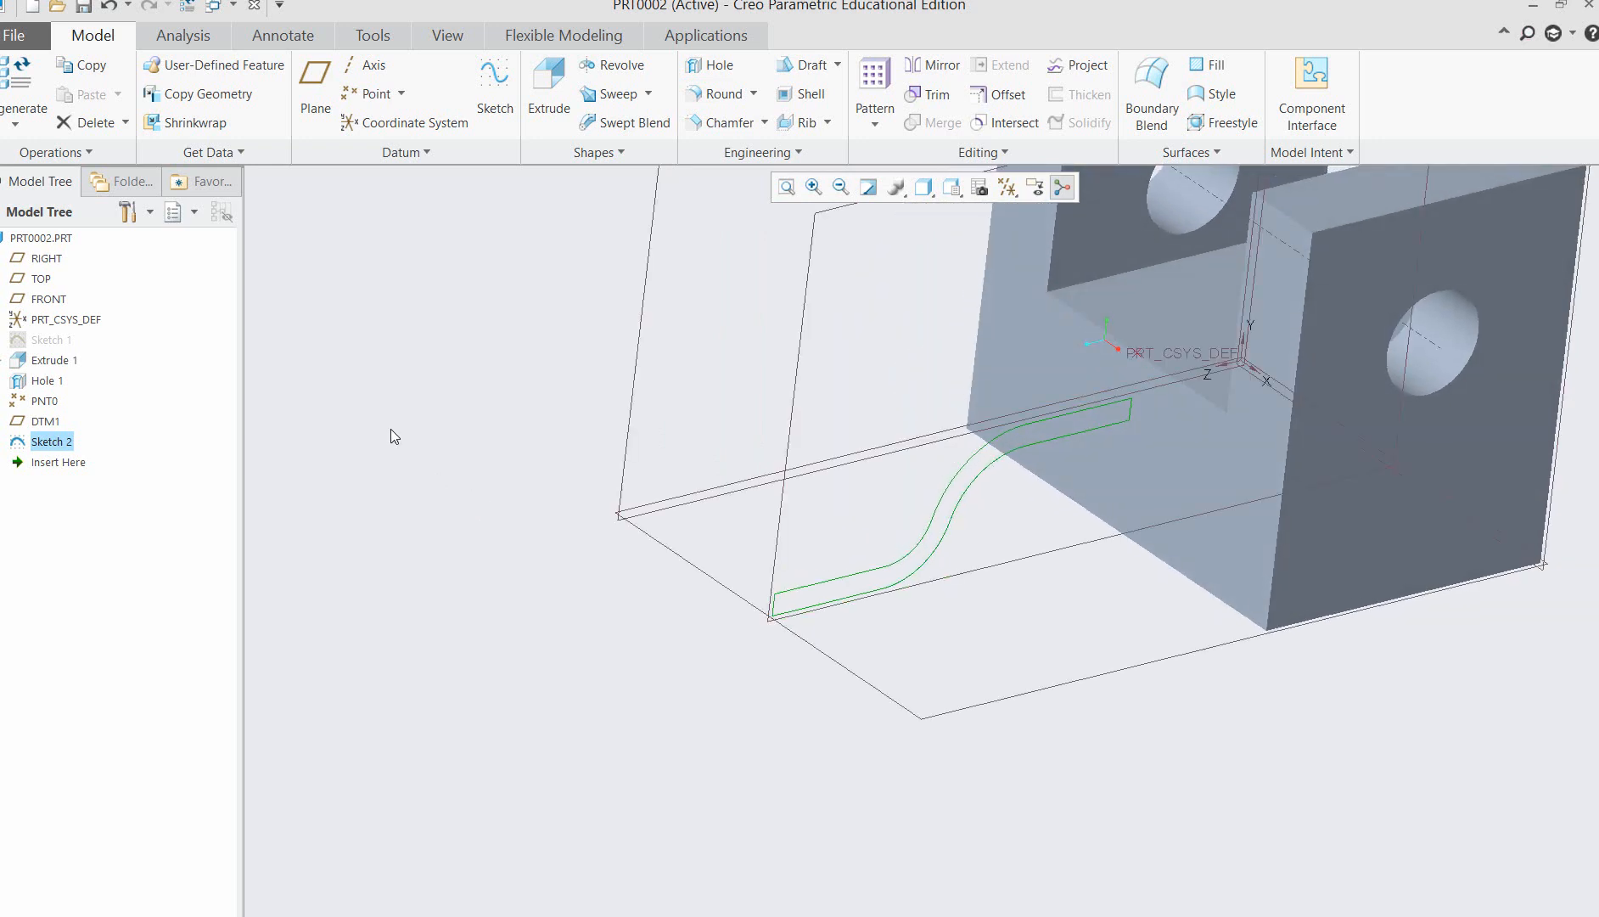
click(544, 93)
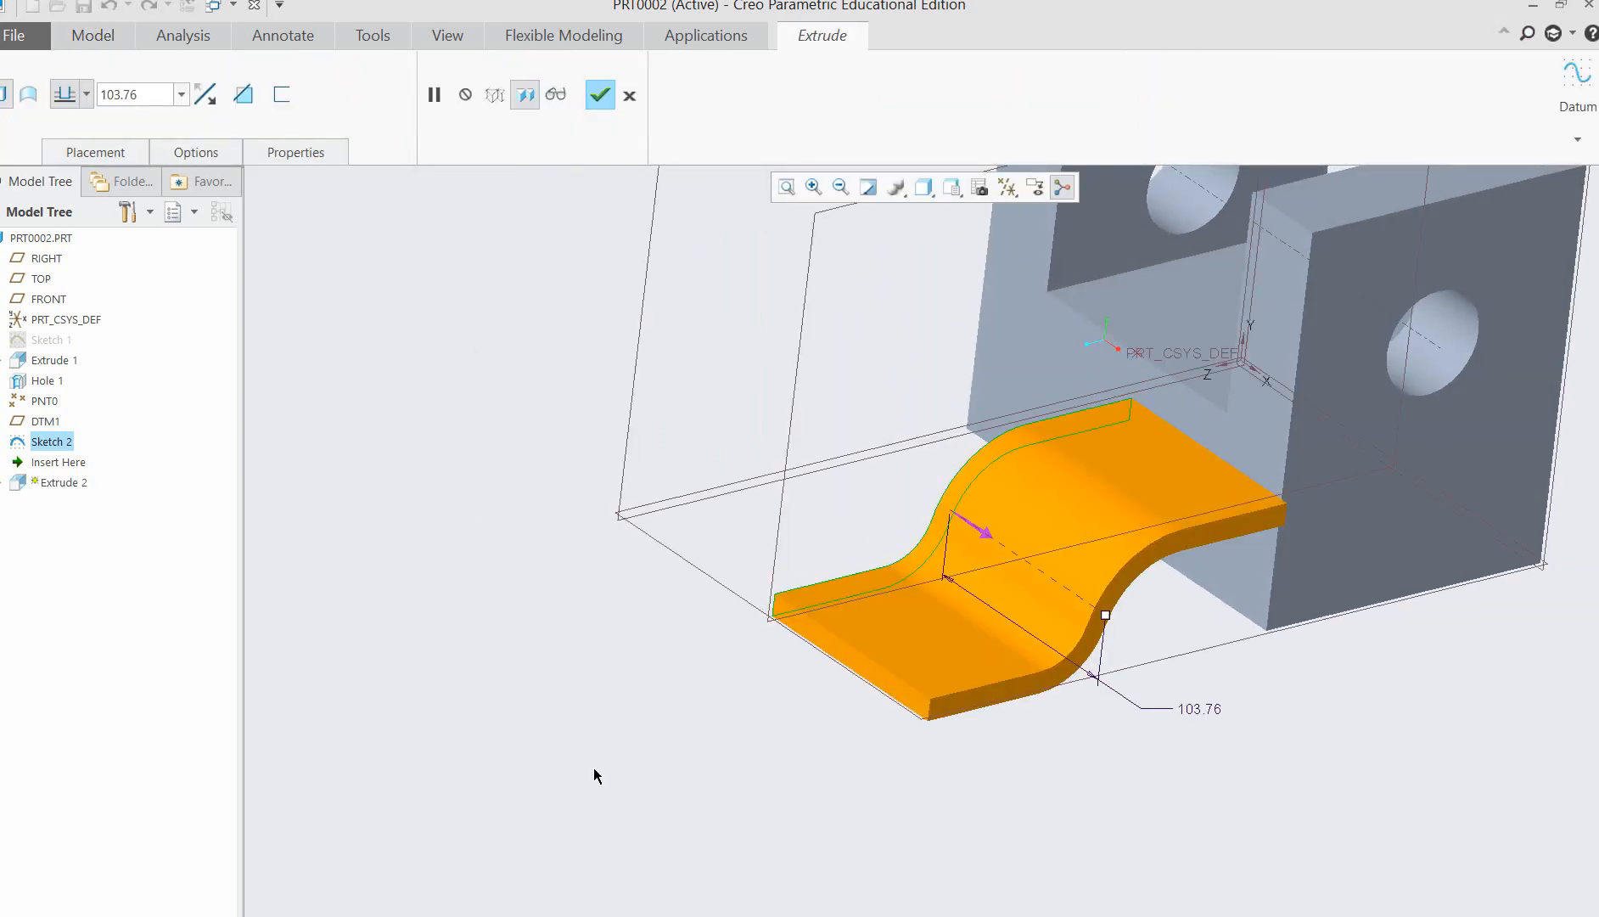
mouse_move(1101, 896)
middle_down()
mouse_move(1173, 899)
mouse_move(1121, 900)
middle_up()
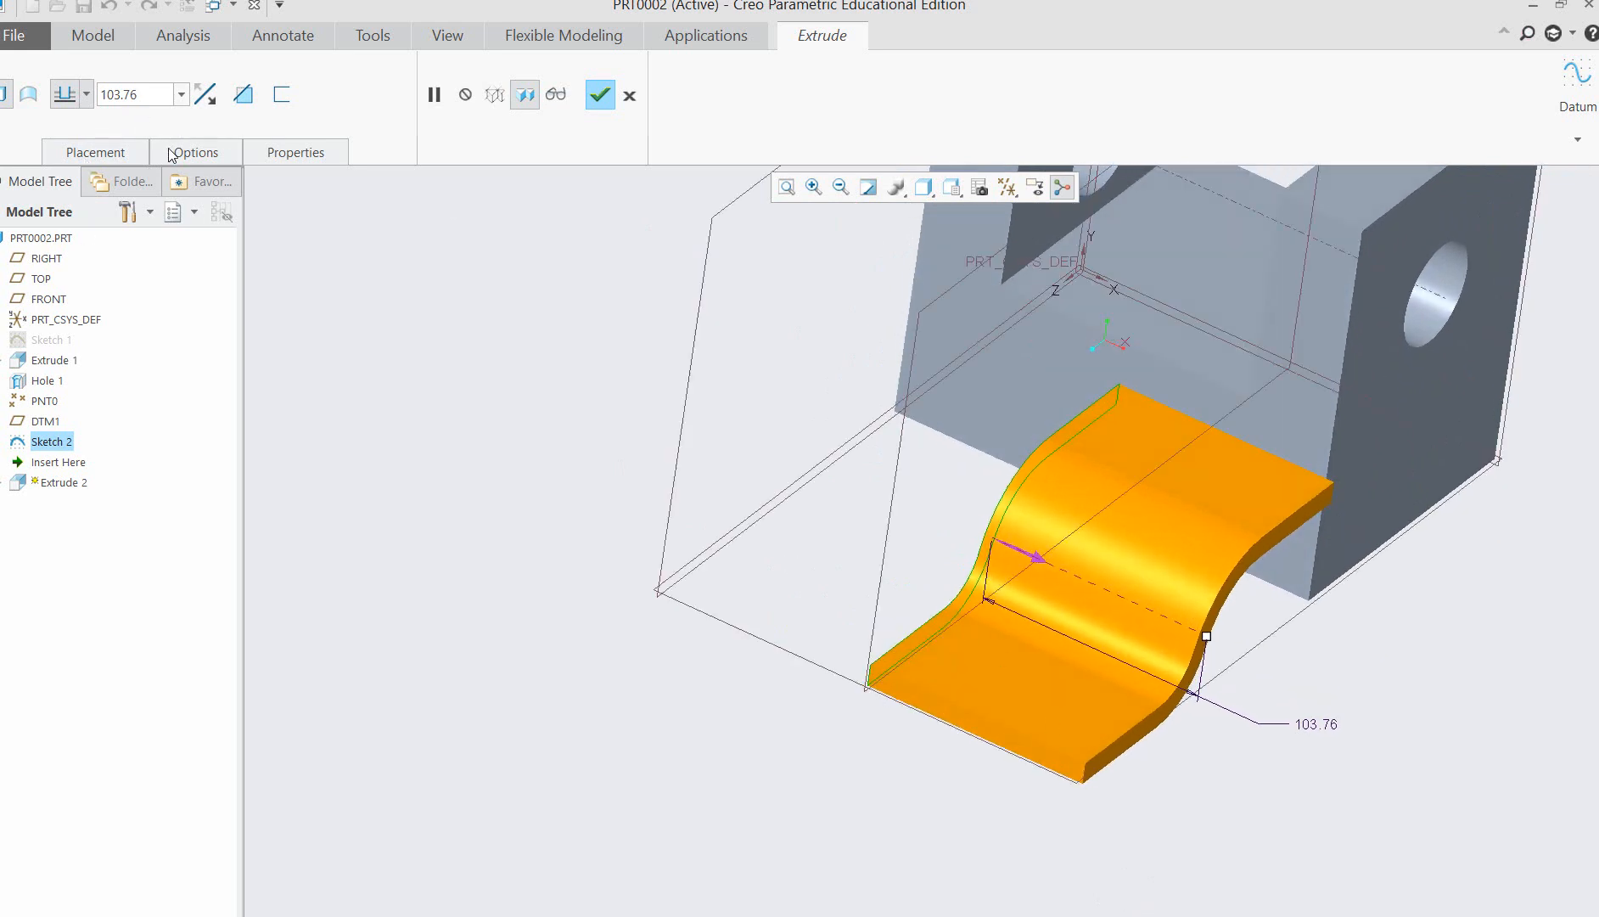
click(85, 94)
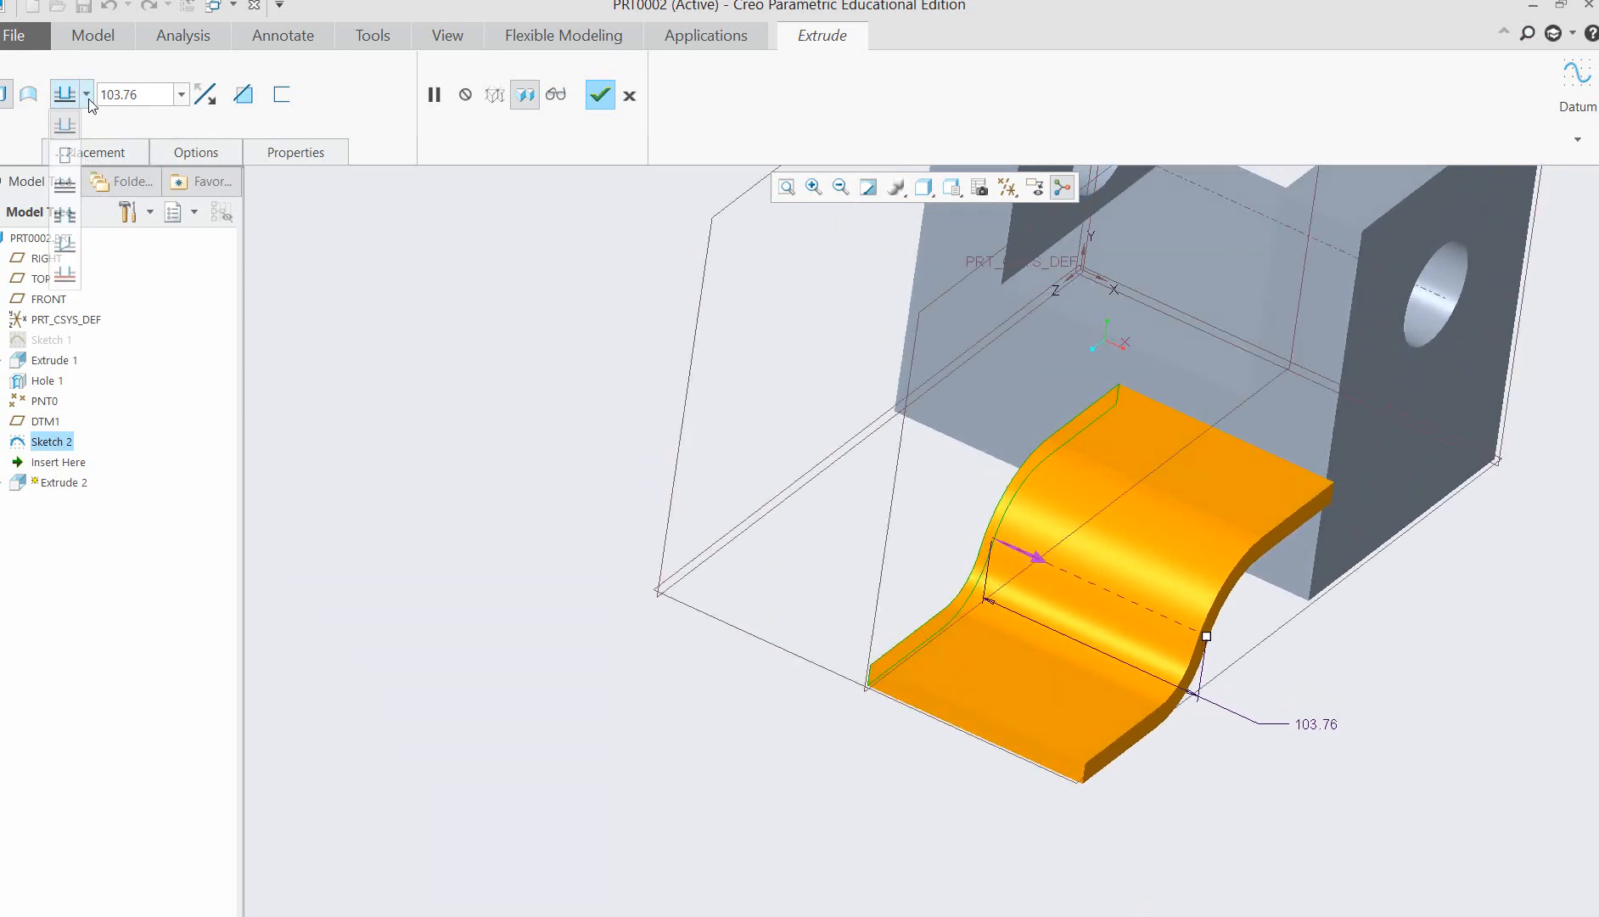
click(65, 154)
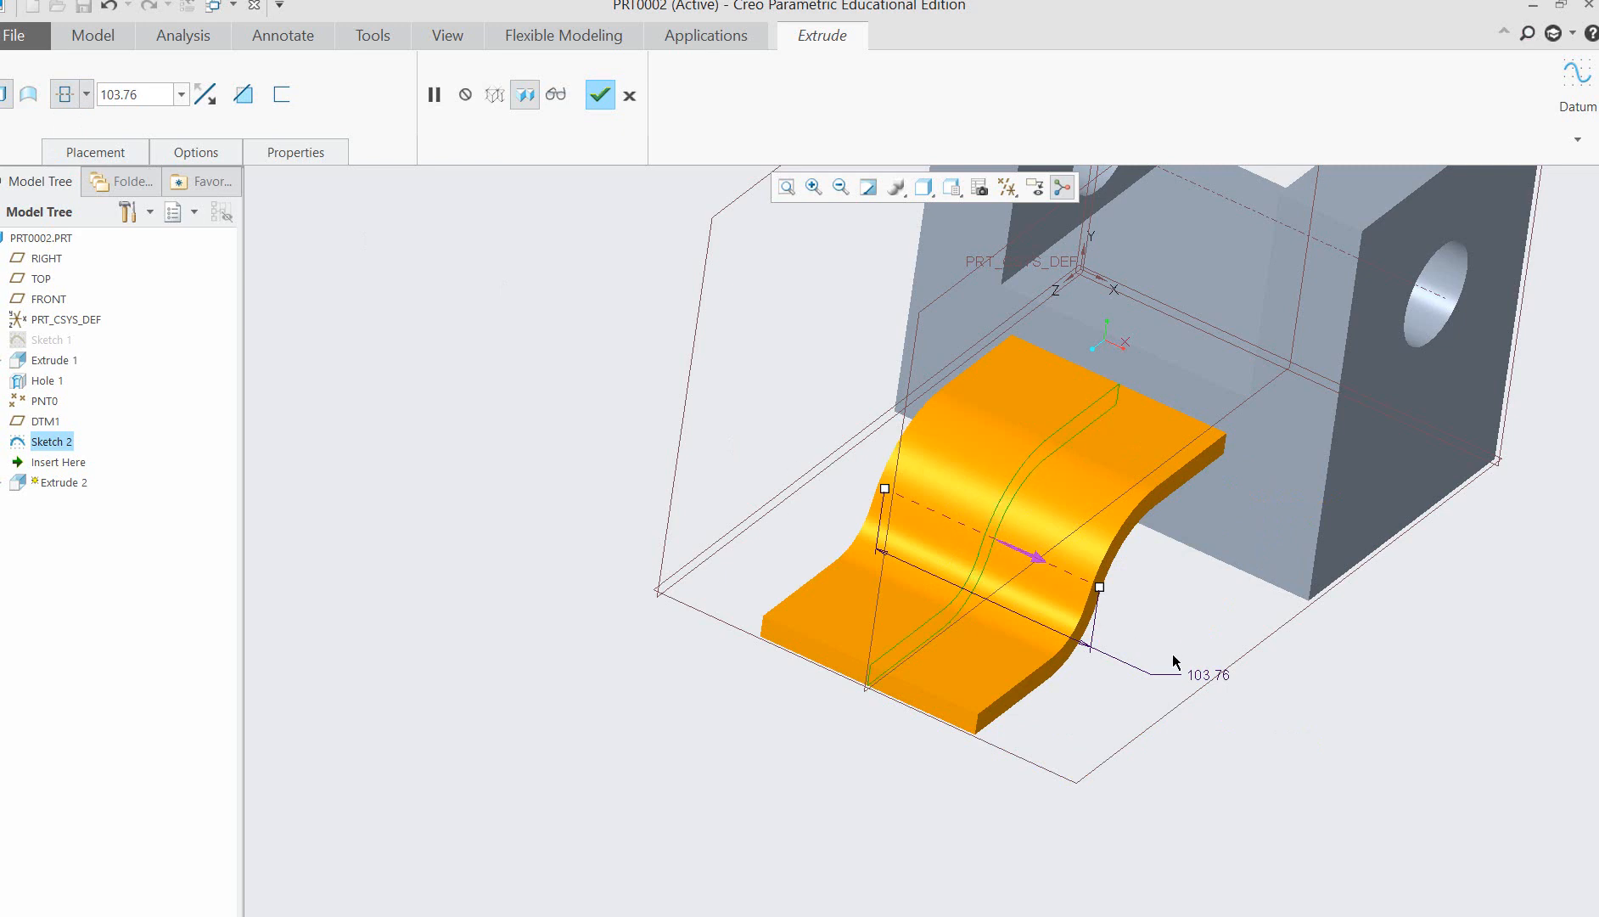
Set the tongue's symmetric extrusion depth to 80 and complete the feature.
middle_drag(1271, 677, 1341, 646)
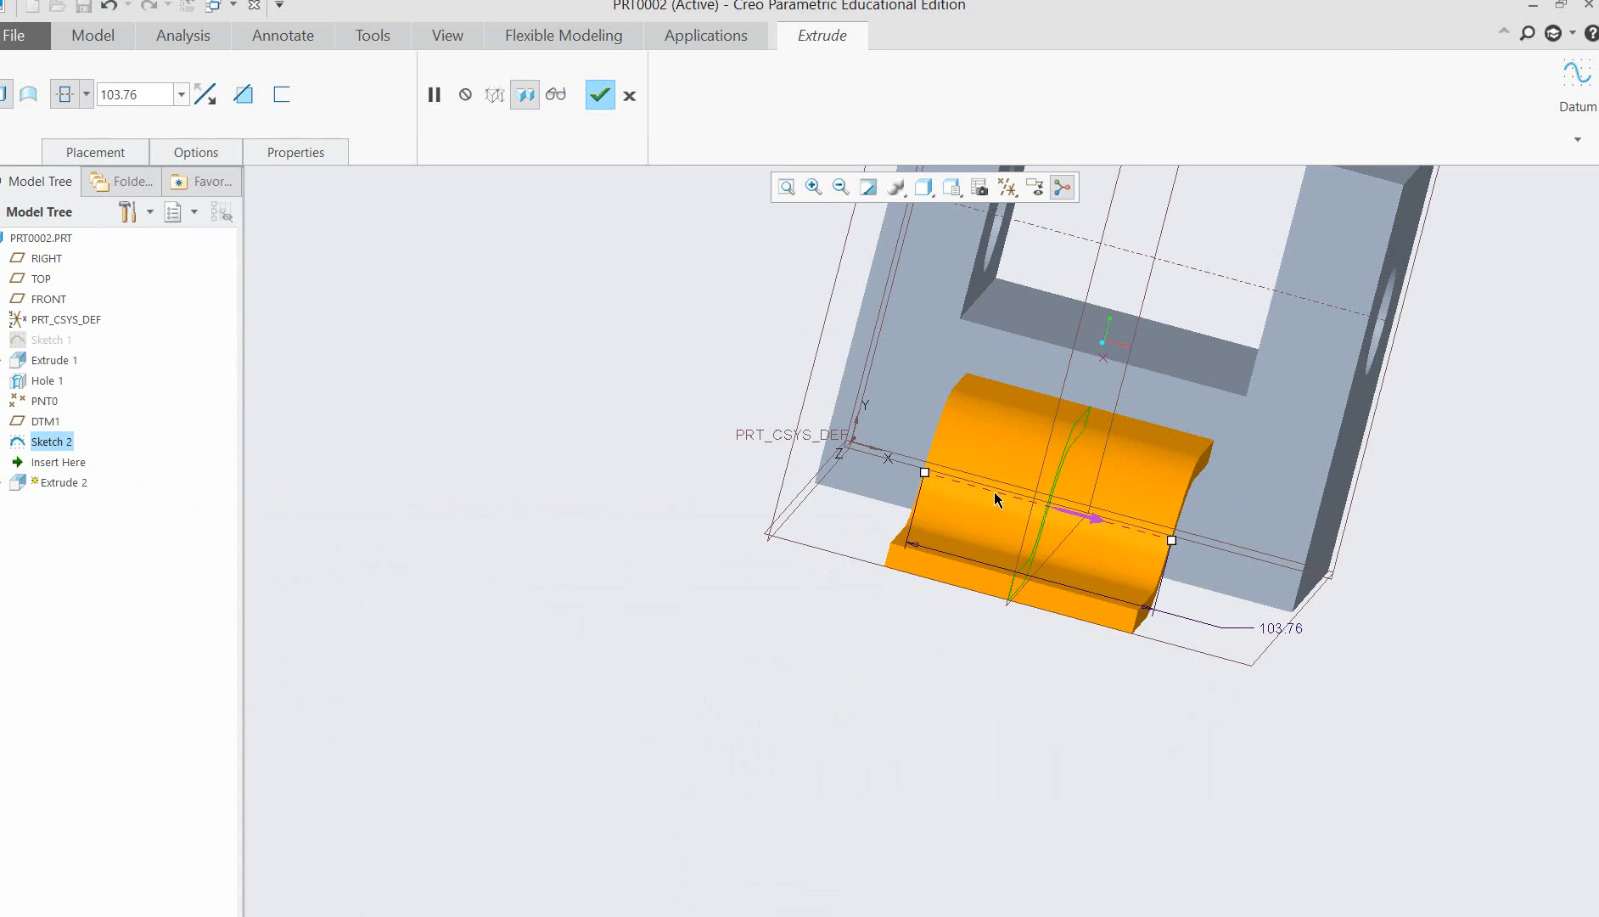
double_click(146, 99)
text(80)
key(Return)
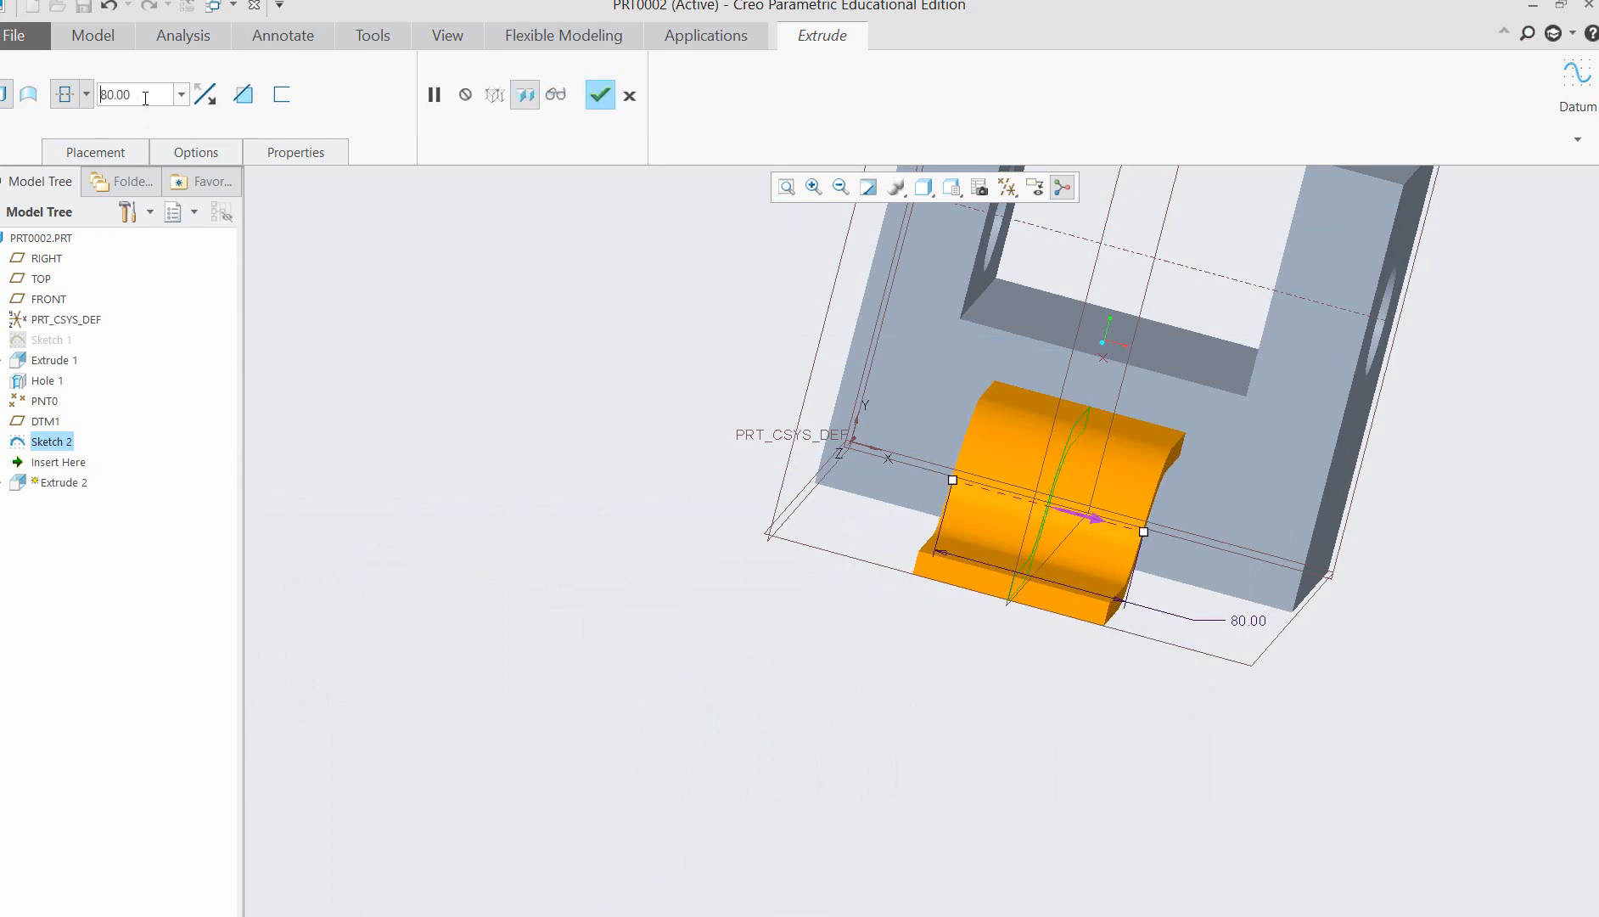
middle_drag(1203, 726, 1077, 755)
click(600, 95)
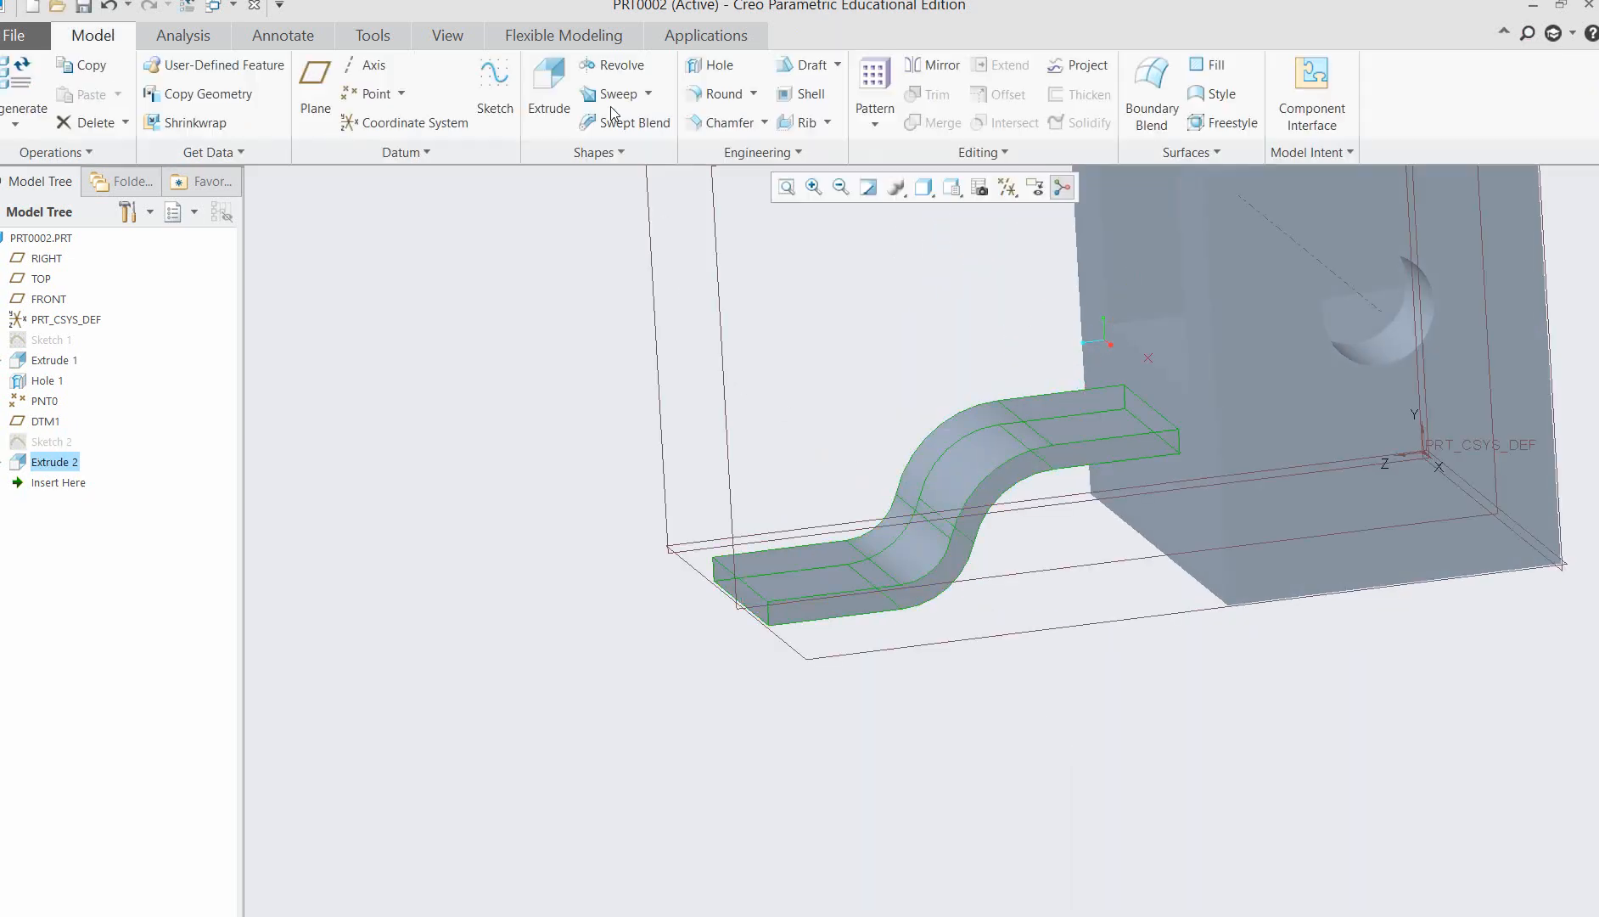
Compare the whole model, especially its uprights, with the bracket picture in the Word document and return to Creo.
scroll(531, 516, down, 3)
middle_drag(779, 626, 848, 301)
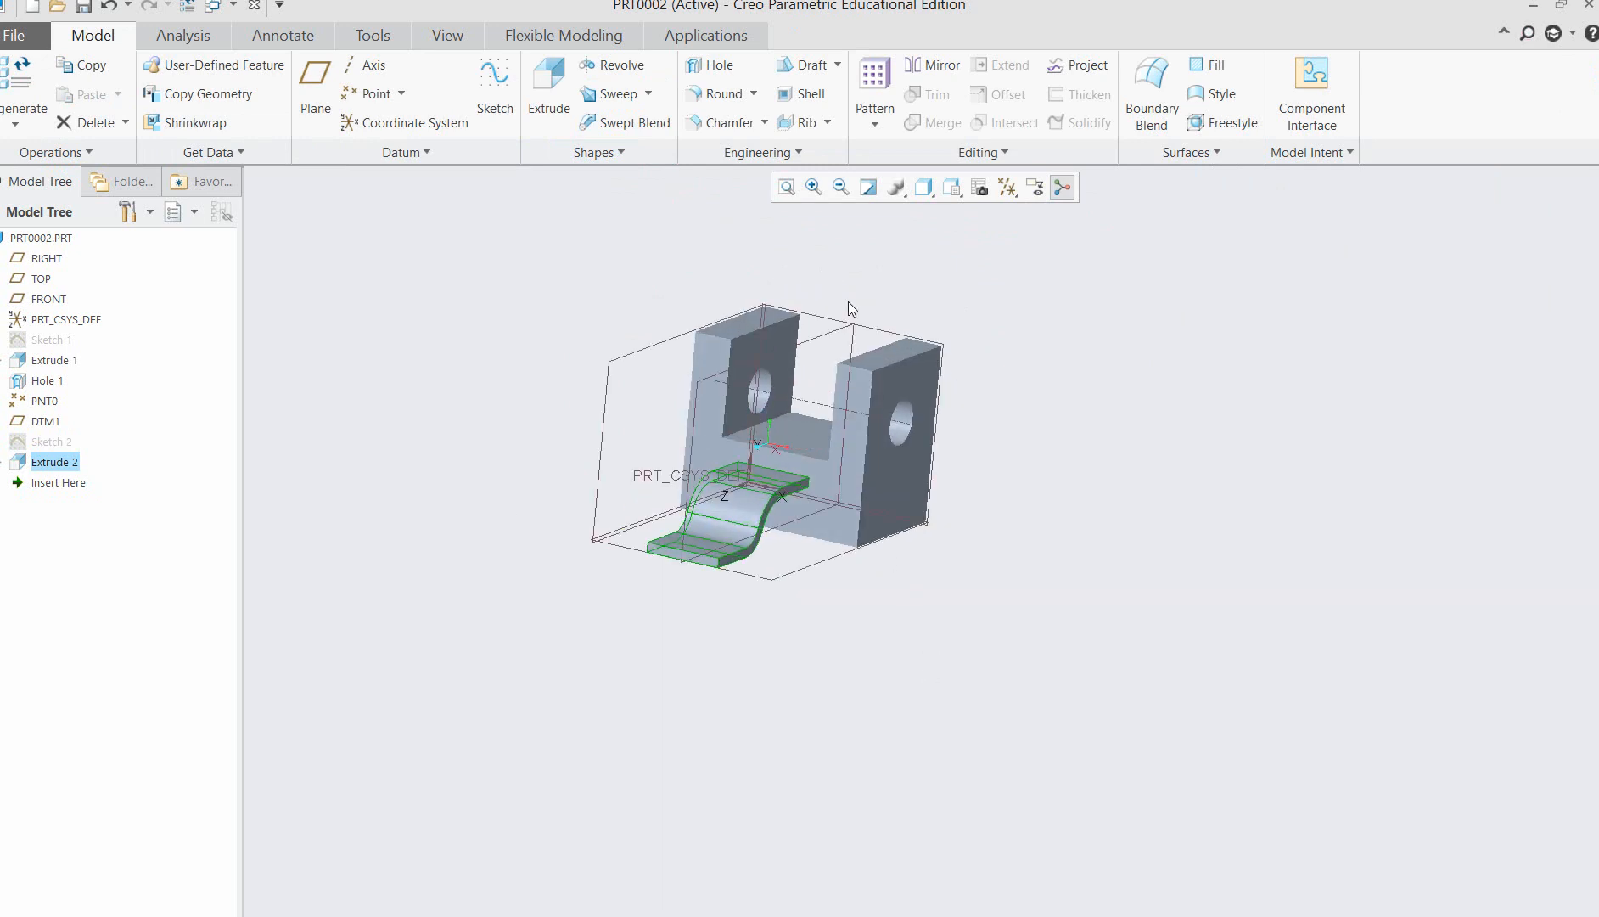
click(813, 187)
drag(532, 278, 1060, 662)
middle_drag(1274, 589, 1239, 601)
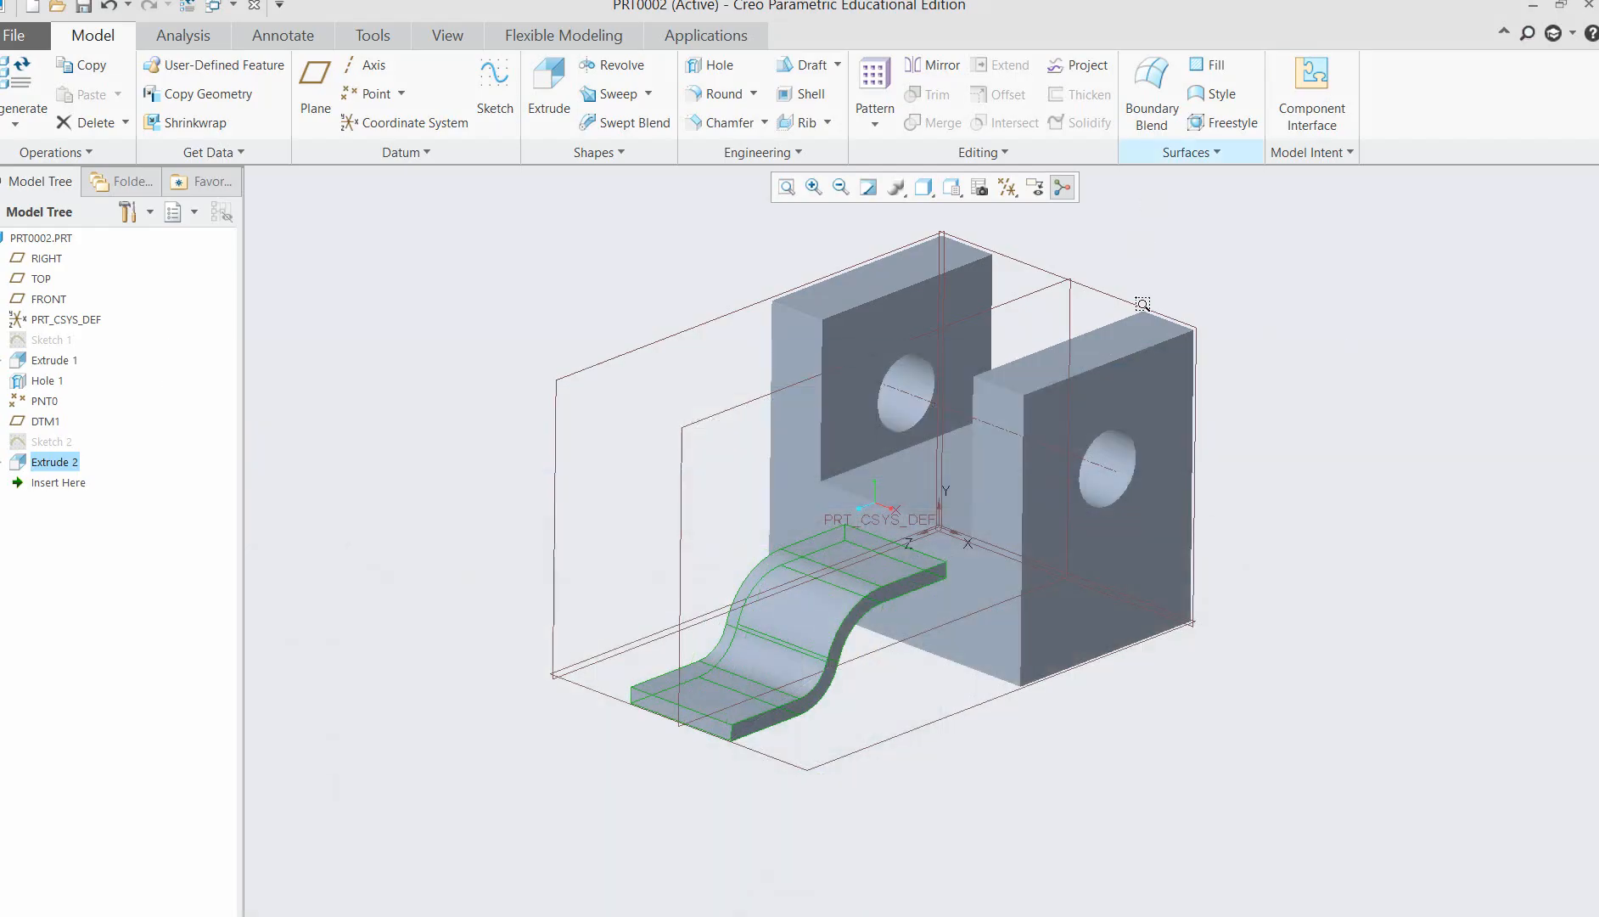
click(1485, 6)
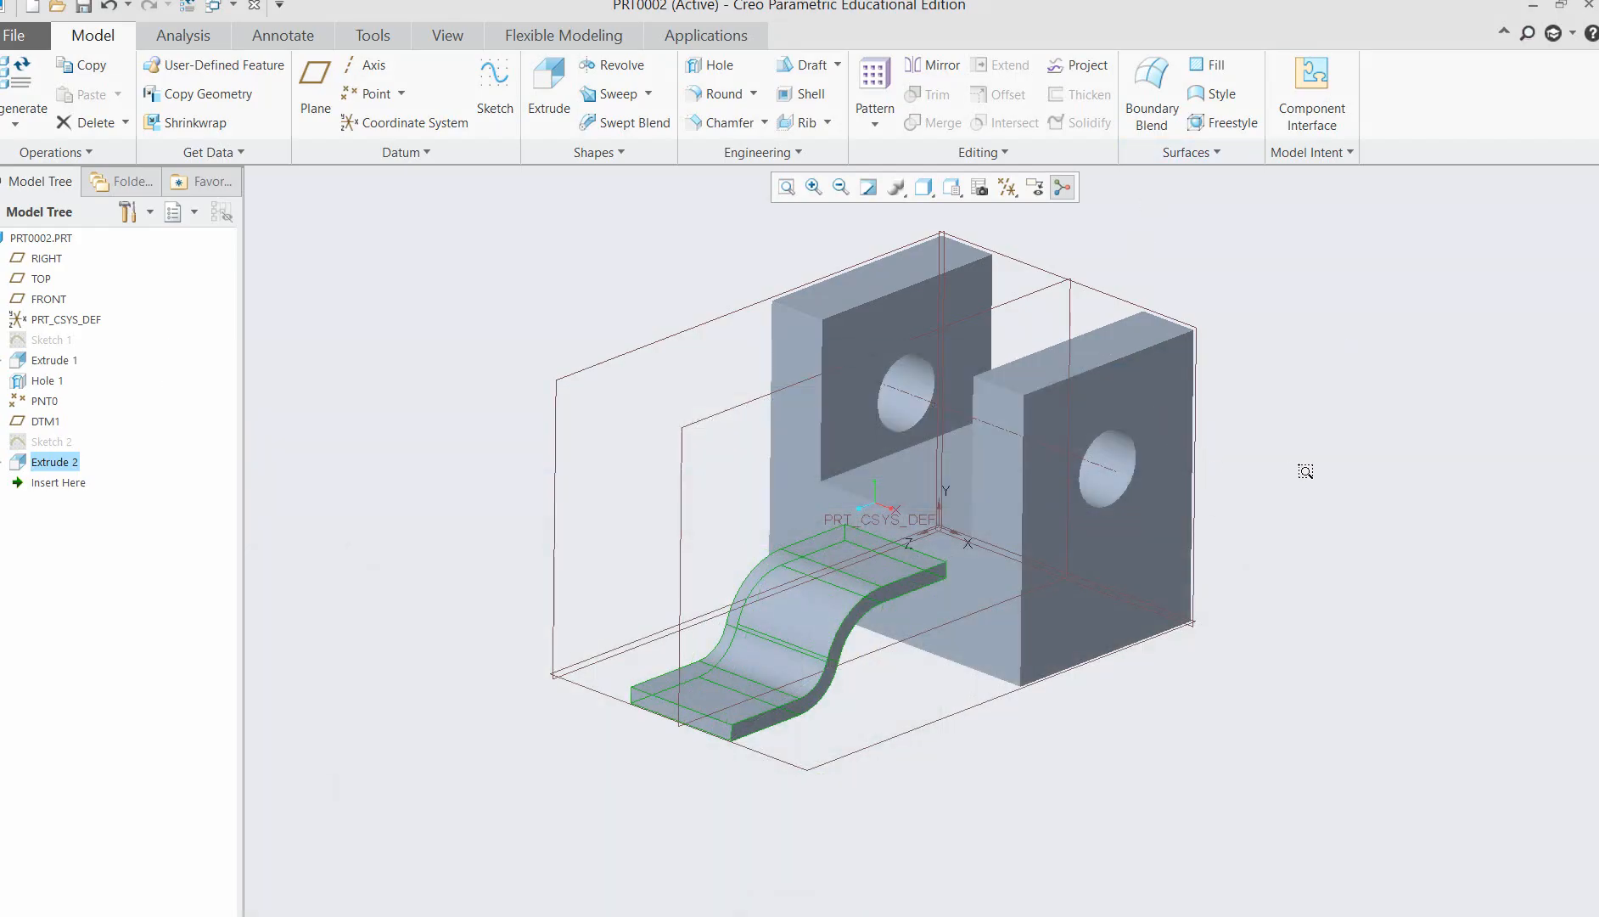
middle_drag(1233, 452, 1228, 437)
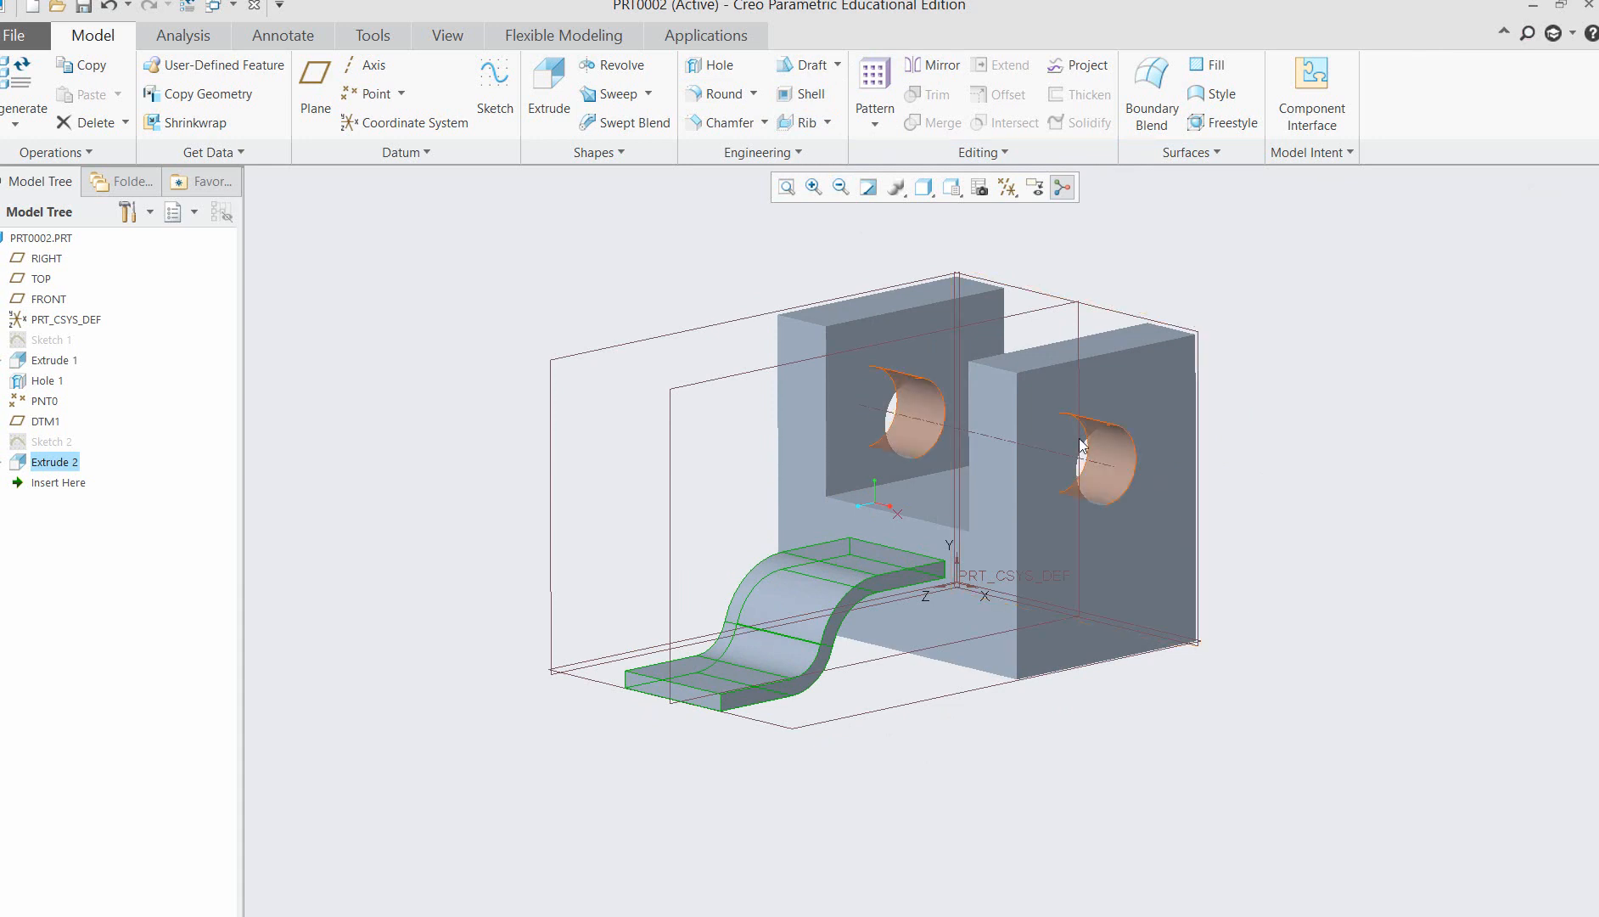
Start an extrusion on the nearer upright's outer face and sketch a closed triangle across its upper front corner.
click(1051, 418)
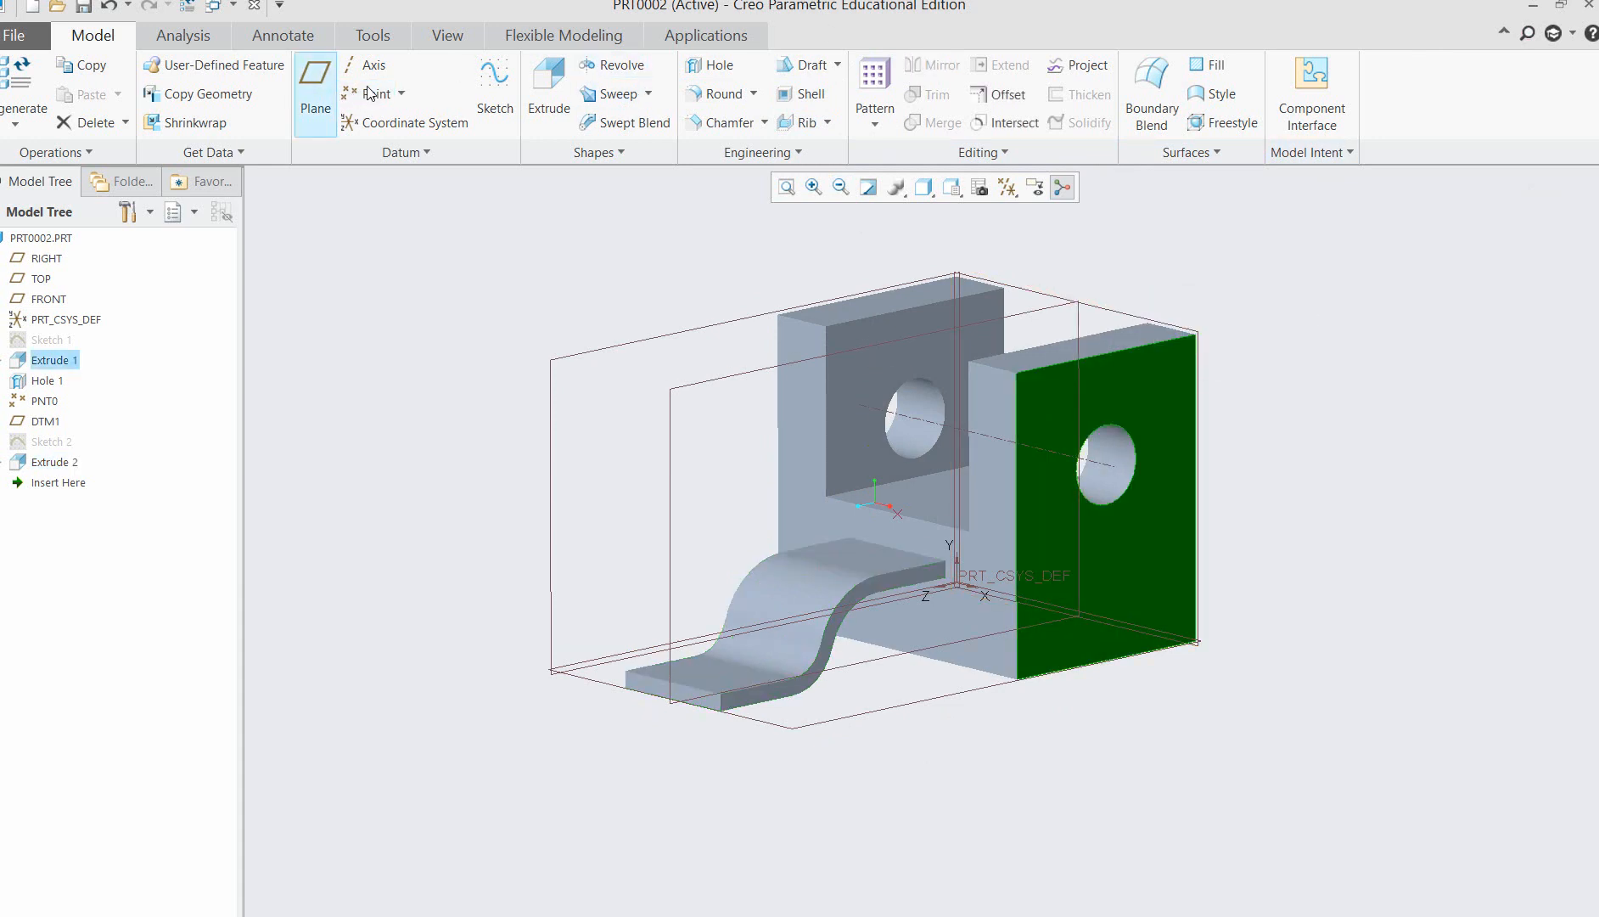
click(559, 91)
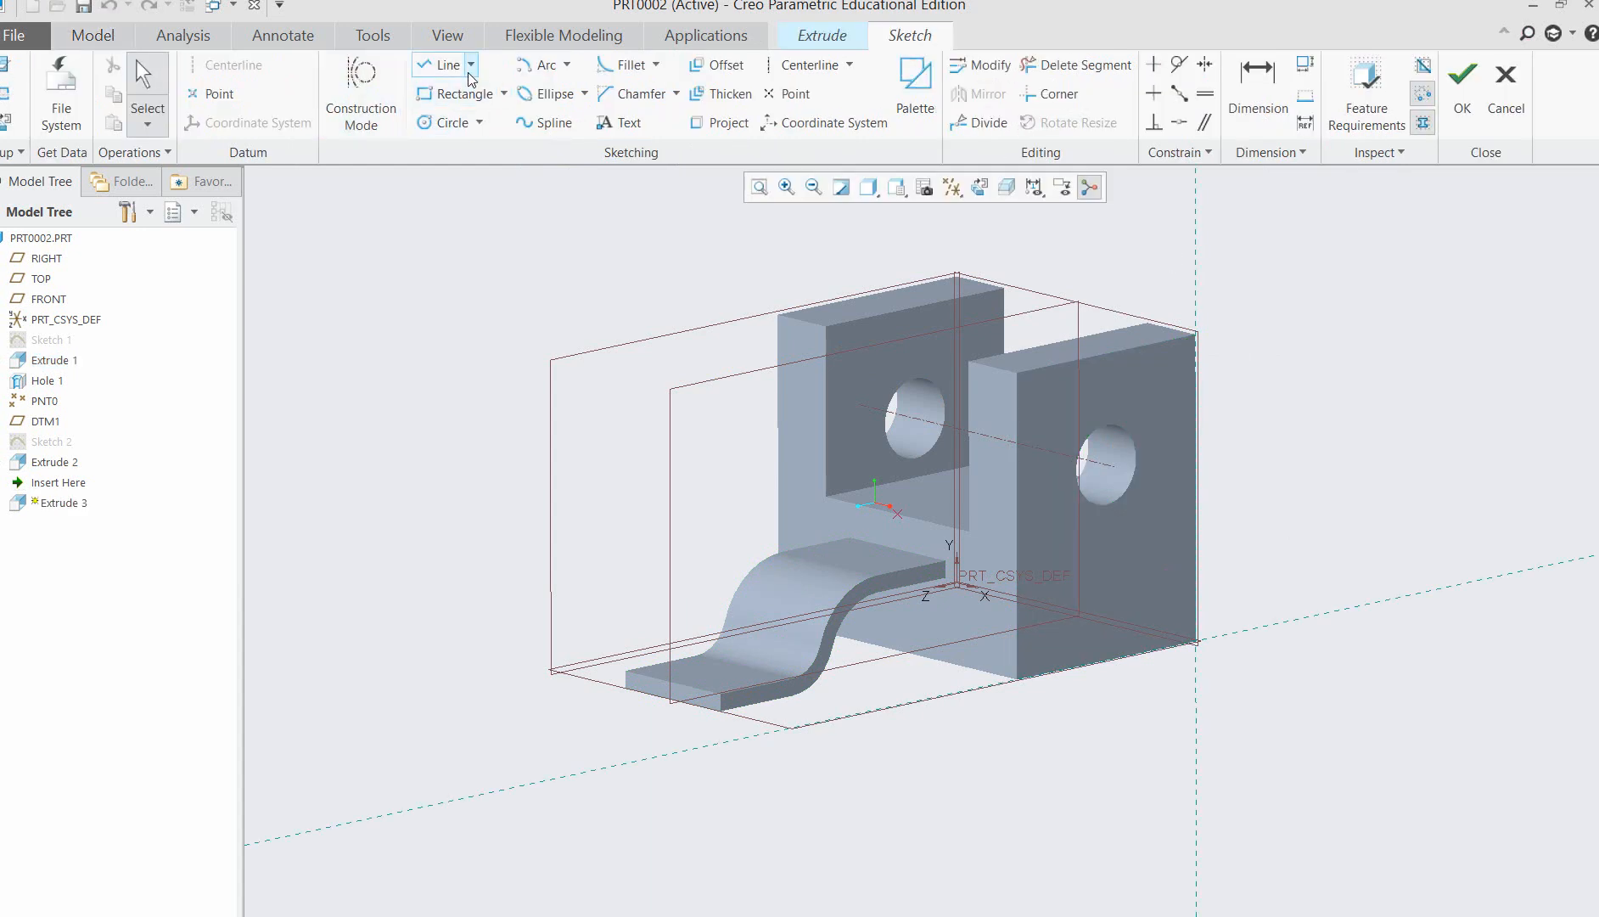
click(471, 65)
click(477, 89)
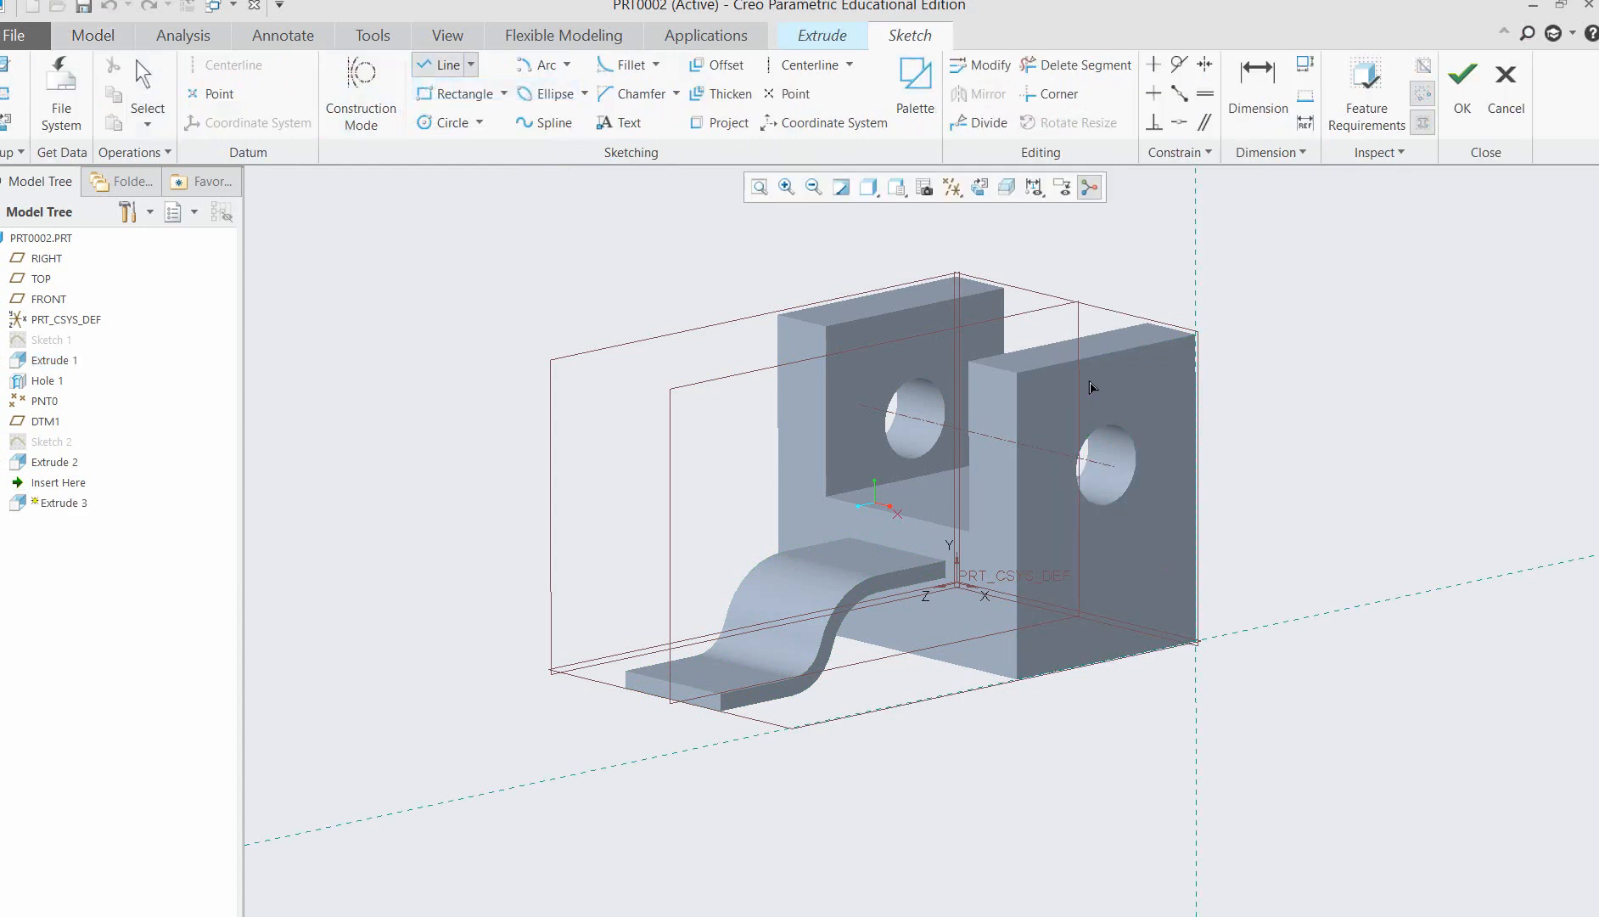
click(1074, 361)
click(1017, 499)
click(1017, 373)
click(1091, 361)
middle_click(1410, 474)
middle_click(1409, 475)
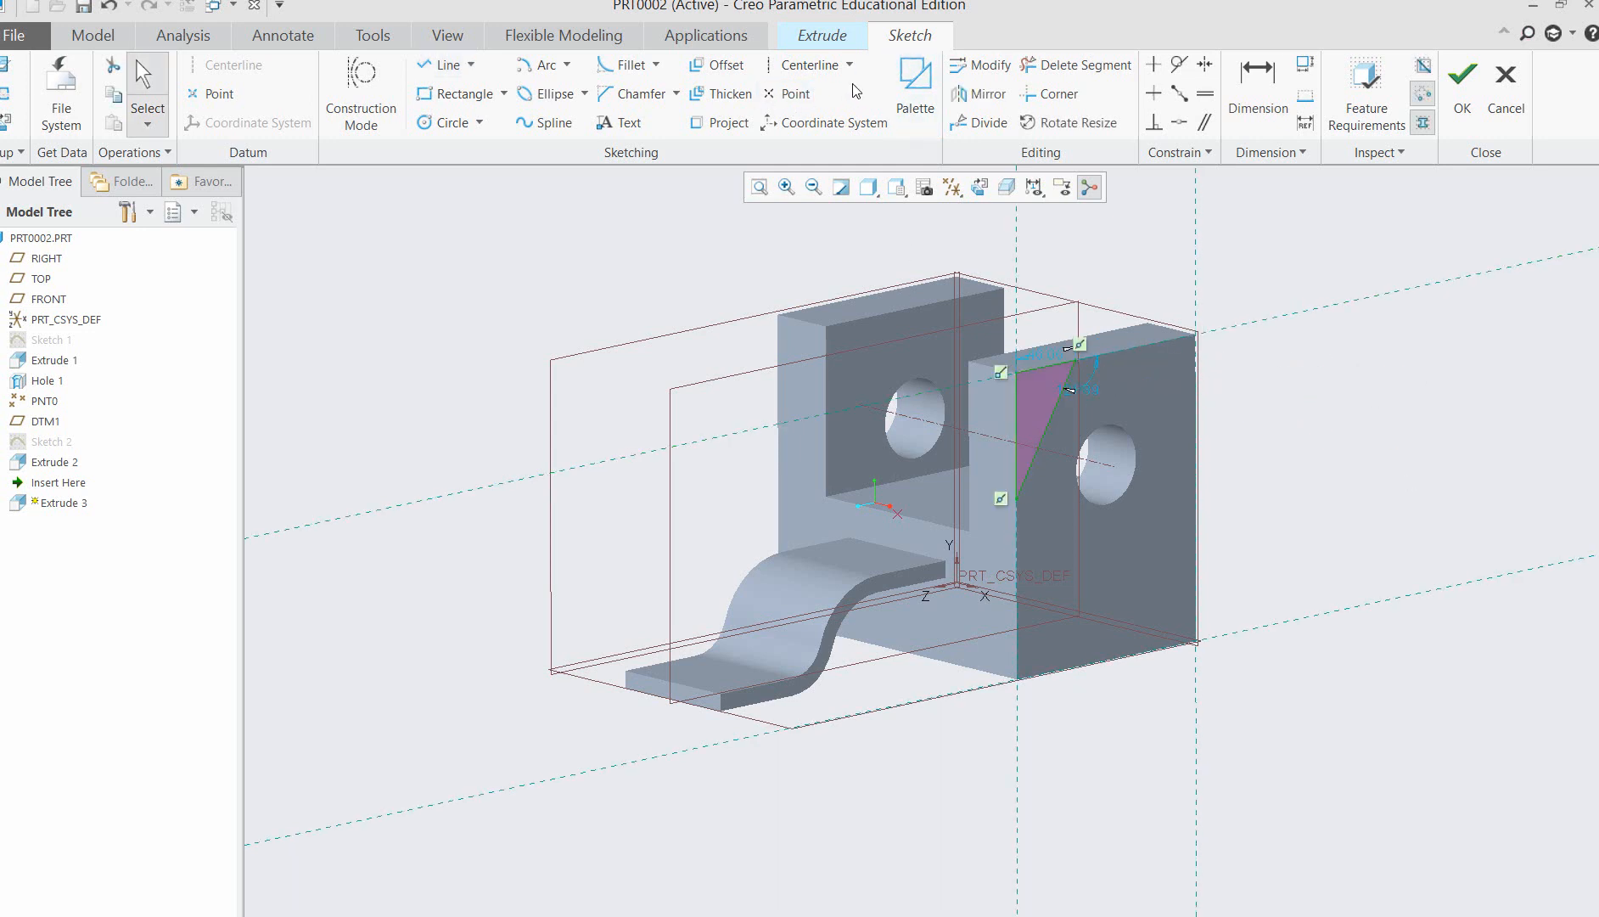
Finish the triangular sketch and make the extrusion remove material, with its direction flipped inward toward the opposite upright.
click(840, 36)
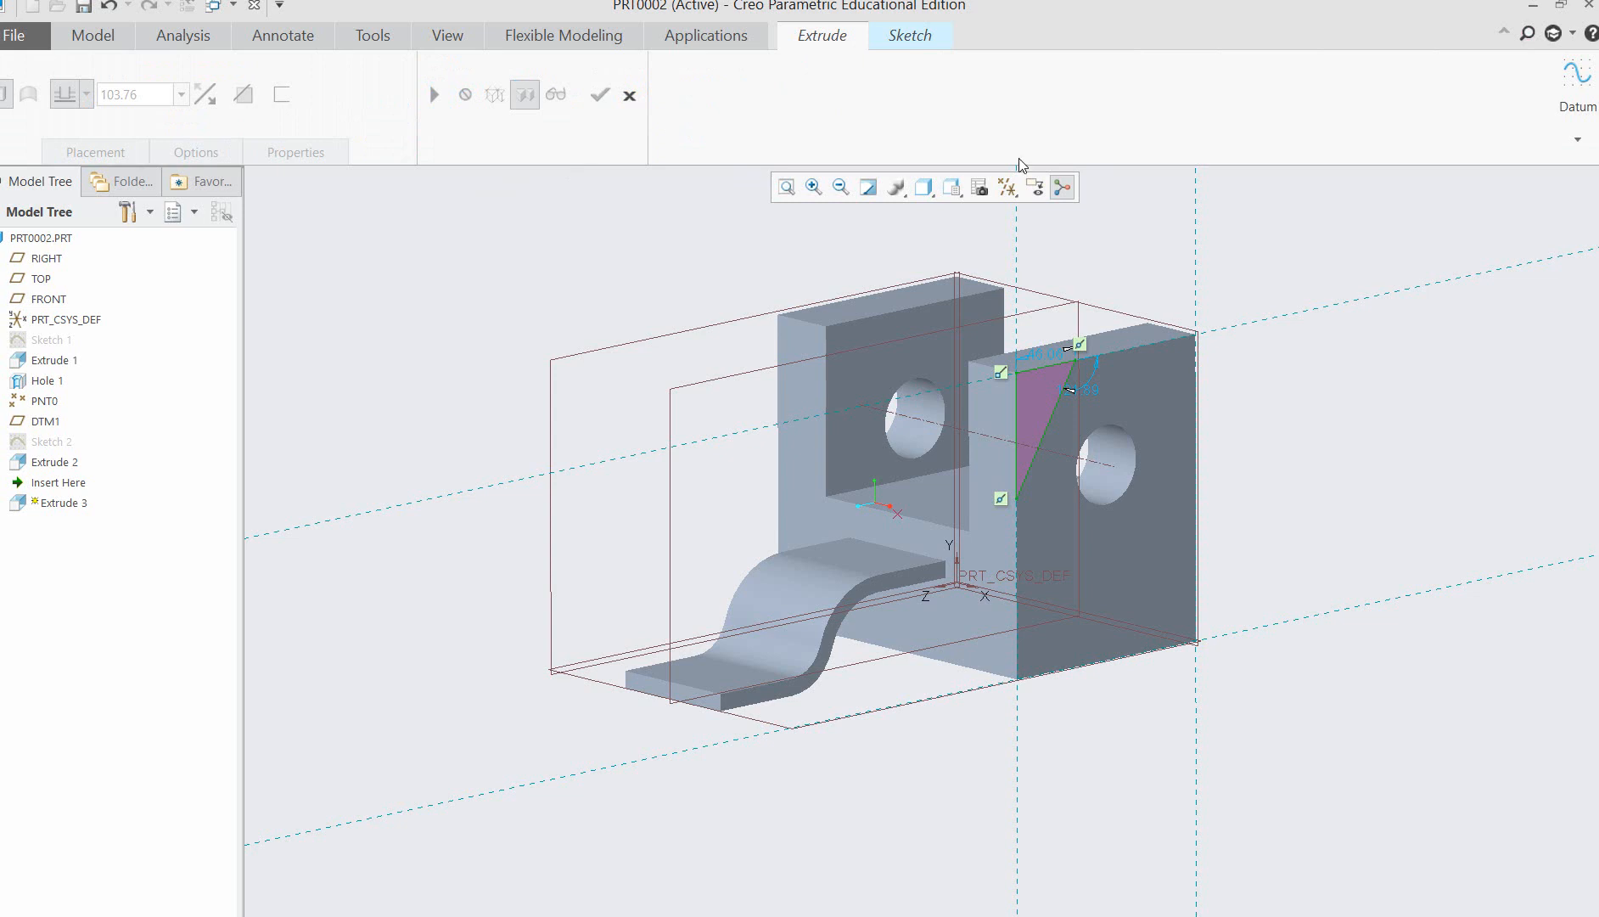
click(933, 35)
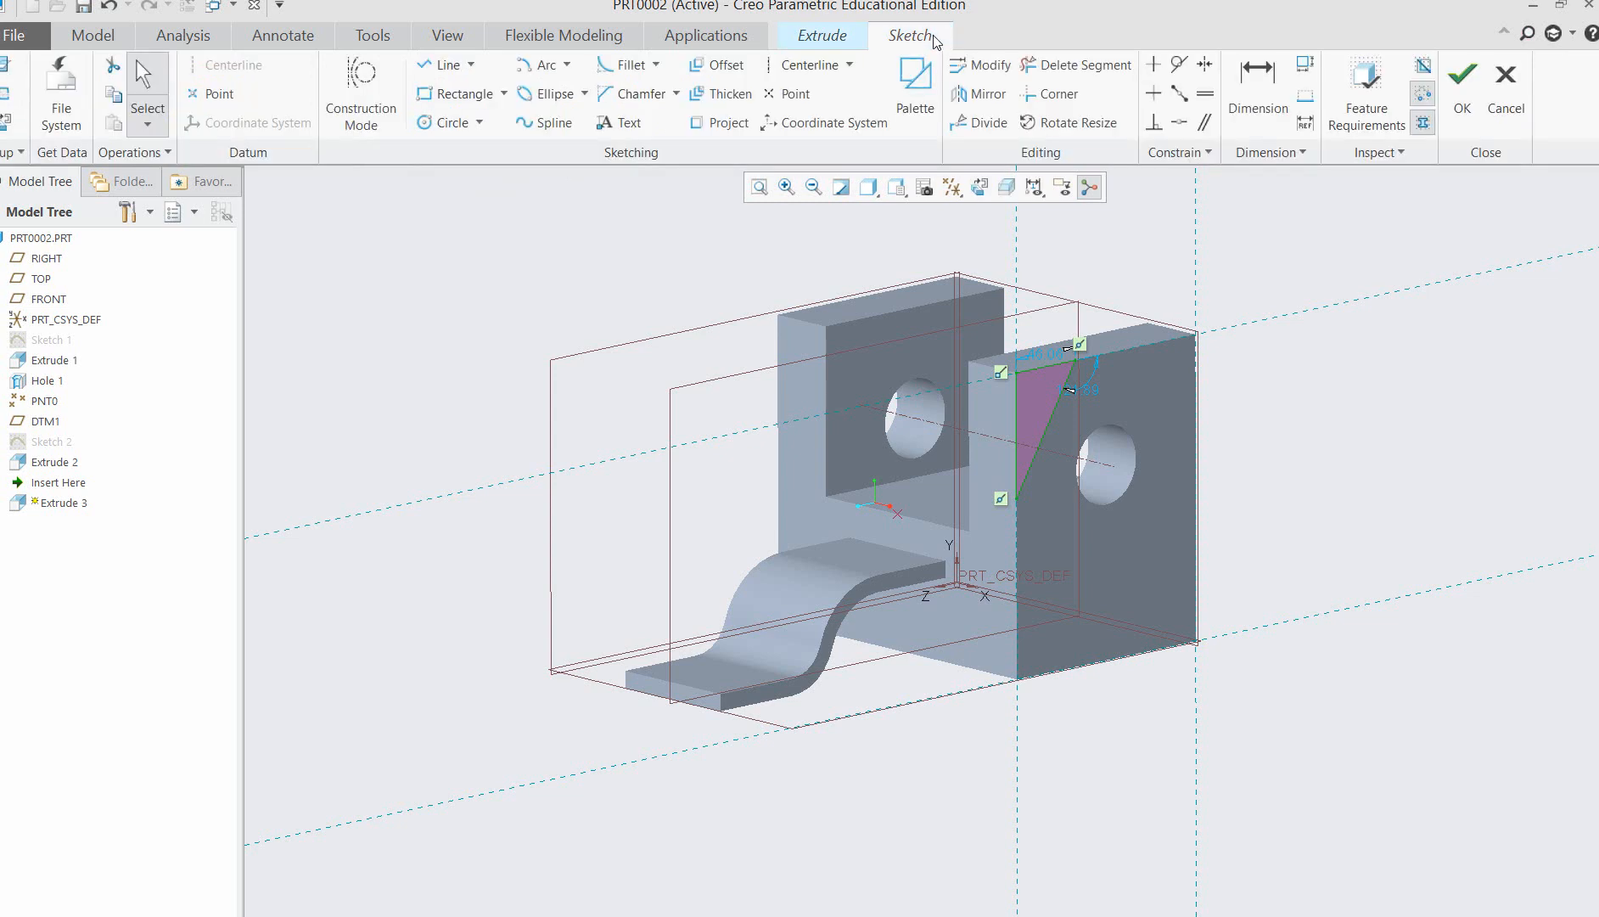
click(1473, 100)
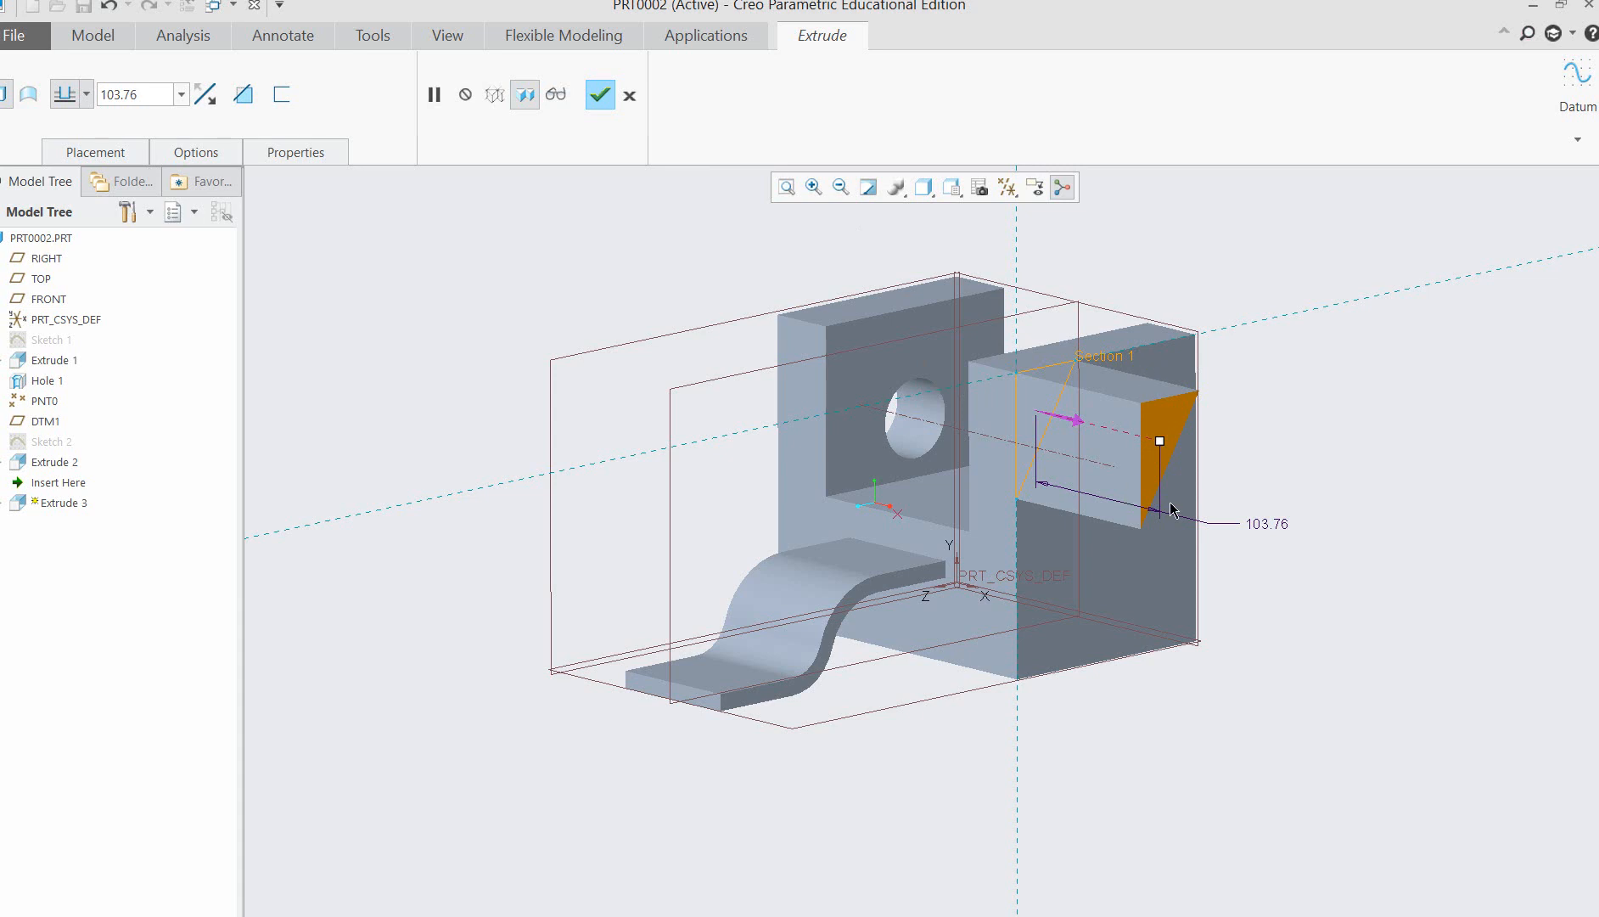
click(243, 94)
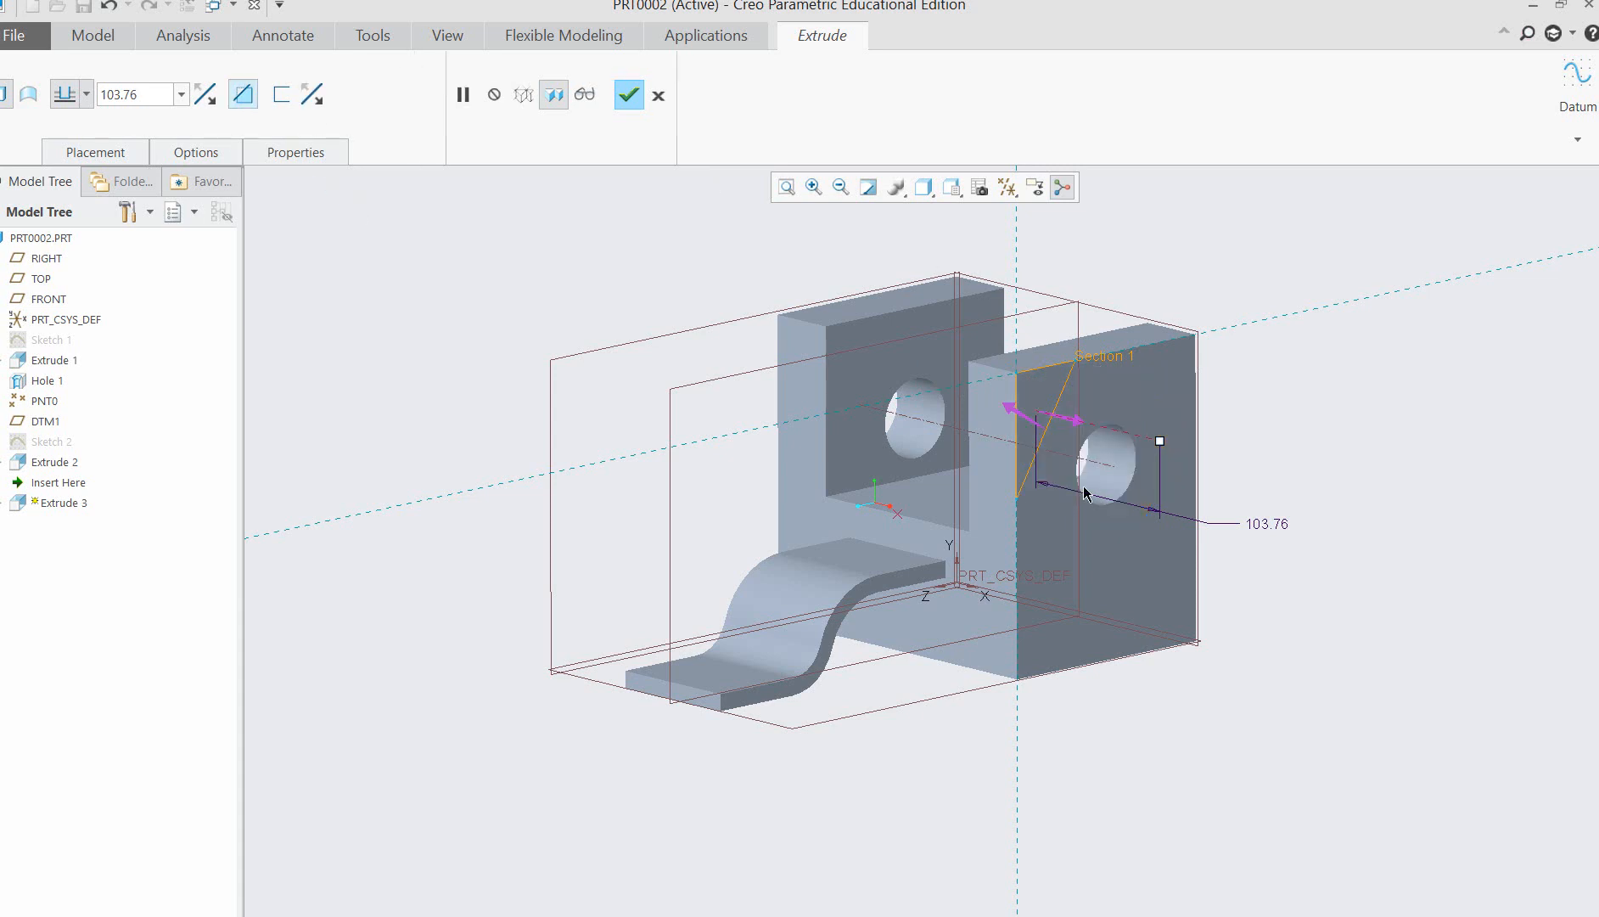
middle_drag(1342, 523, 1378, 507)
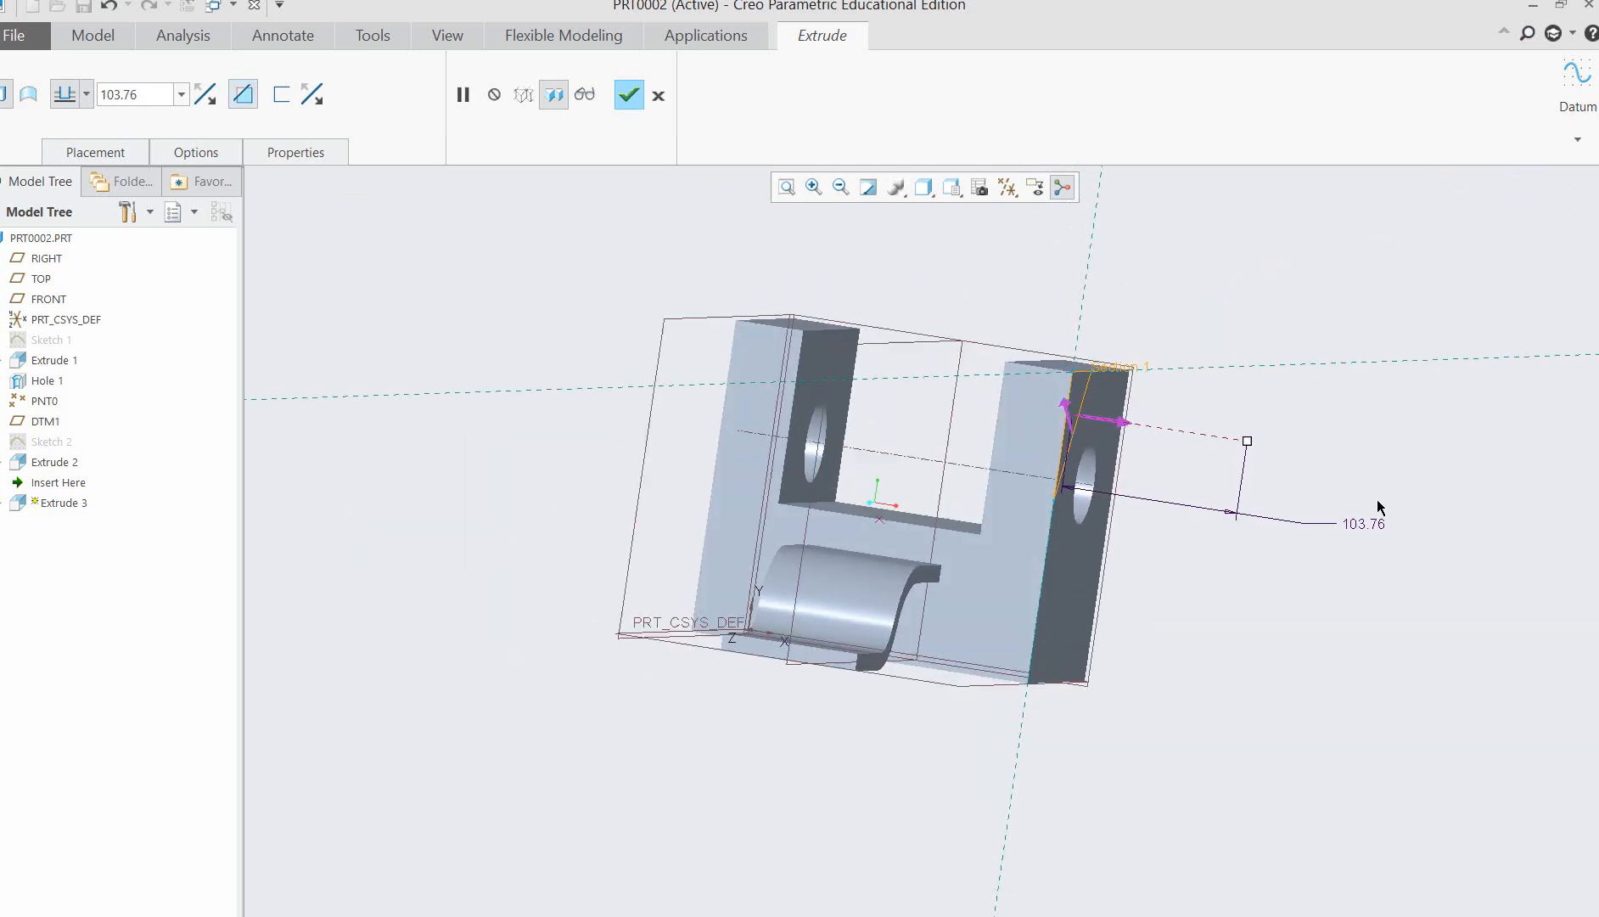
mouse_move(1440, 427)
middle_down()
mouse_move(1353, 442)
mouse_move(1369, 513)
middle_up()
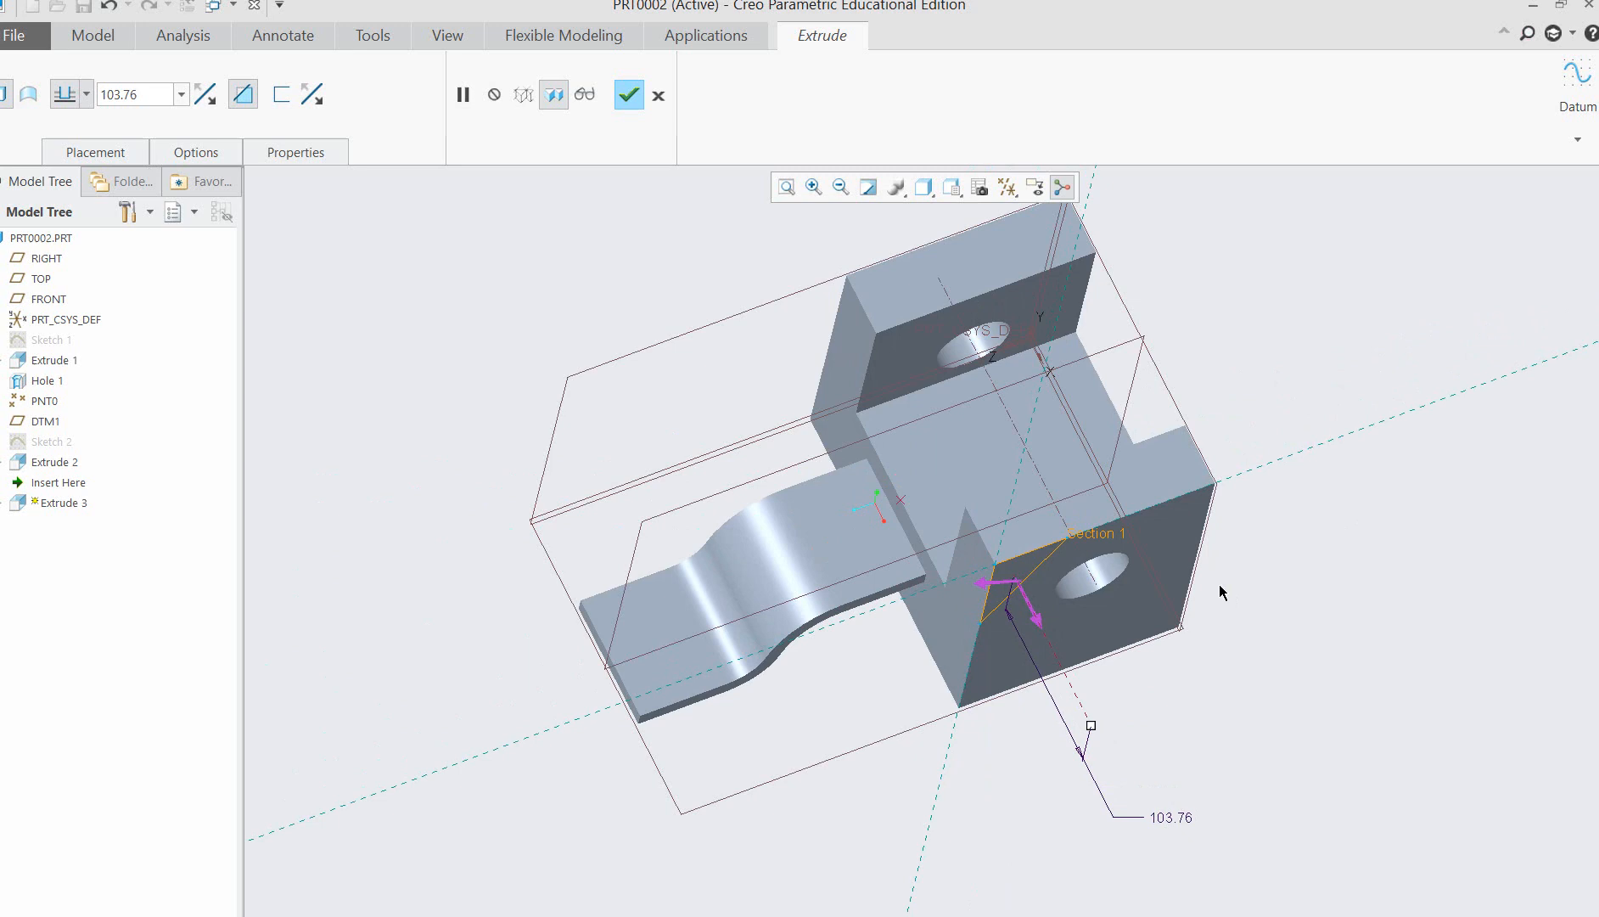
click(1037, 618)
middle_drag(1262, 679, 1281, 614)
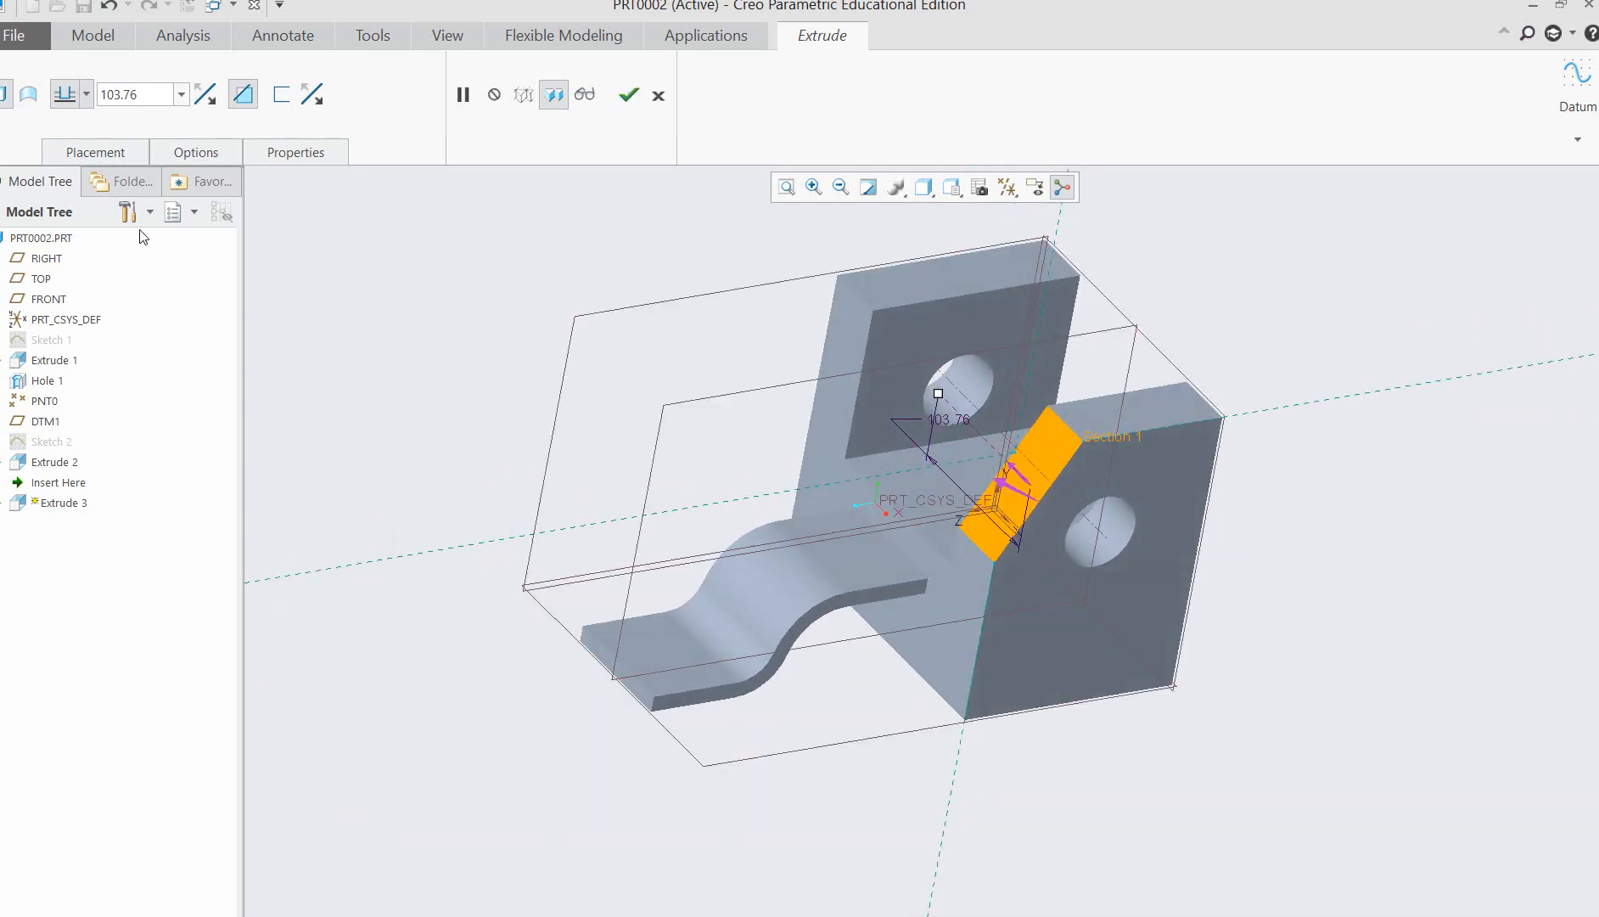
Set the corner cut's depth to Through All so it passes through both uprights, and complete the feature.
click(181, 95)
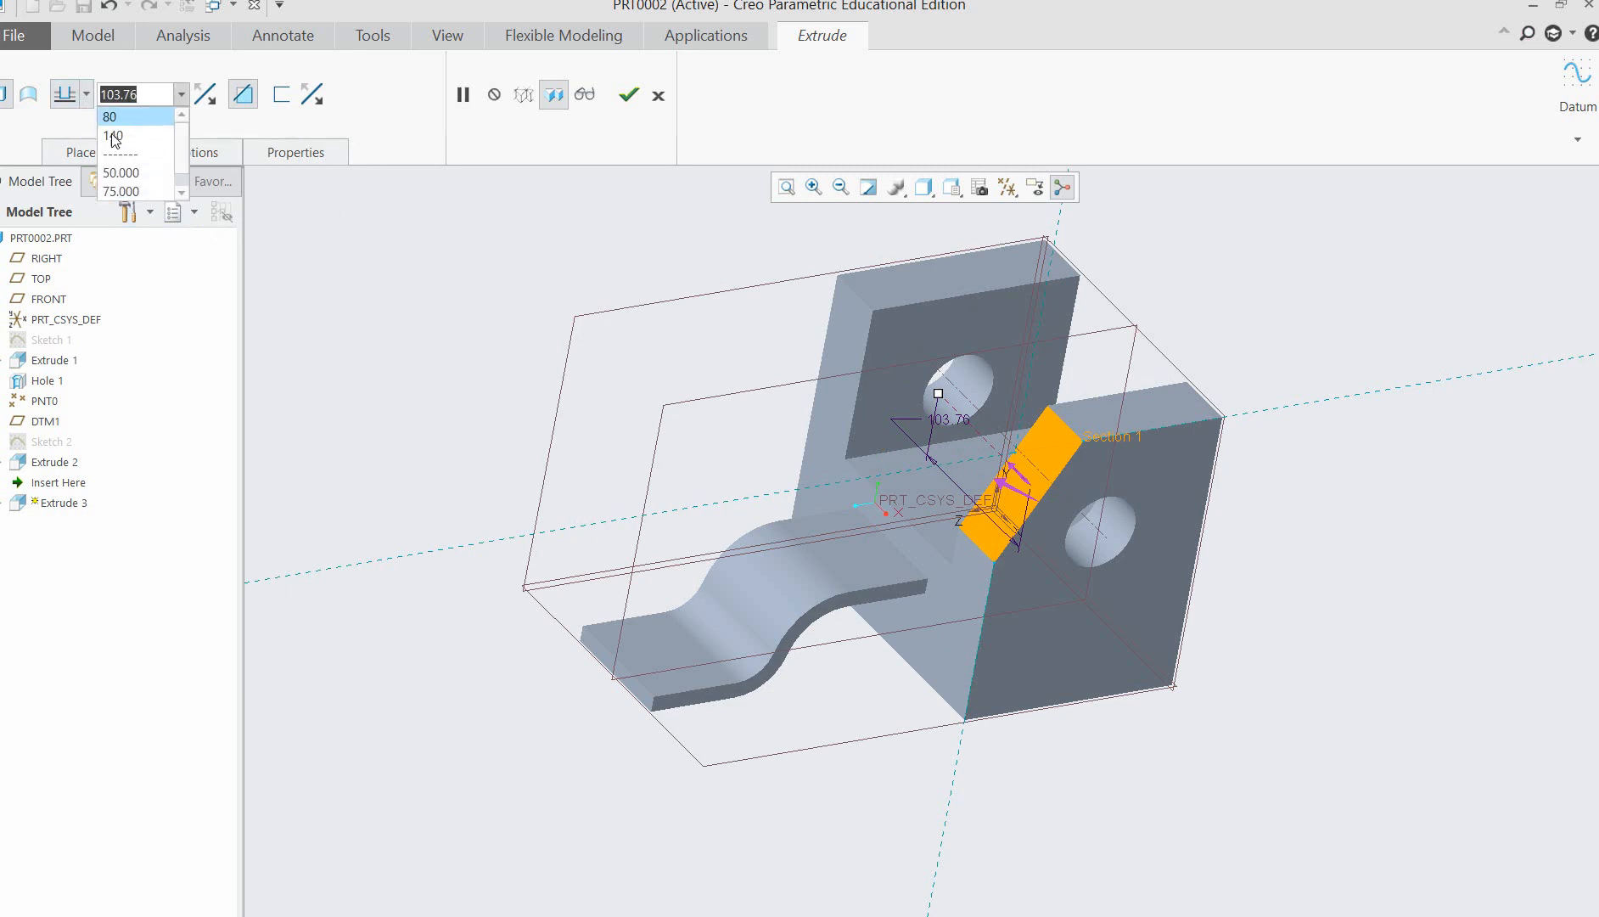
click(85, 95)
click(85, 95)
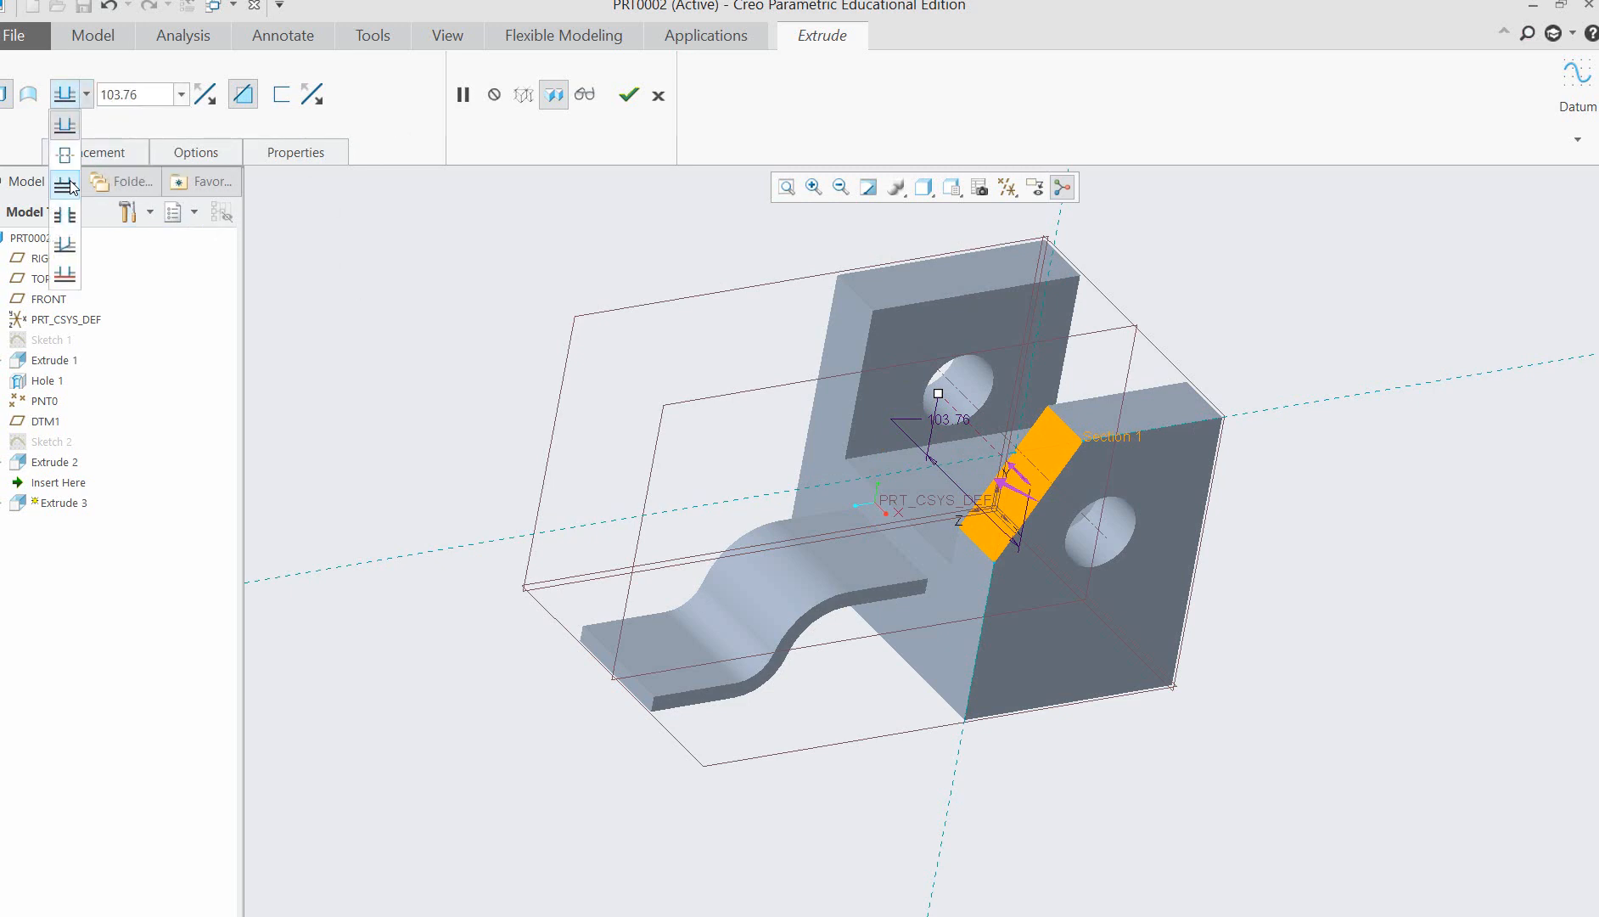
click(66, 214)
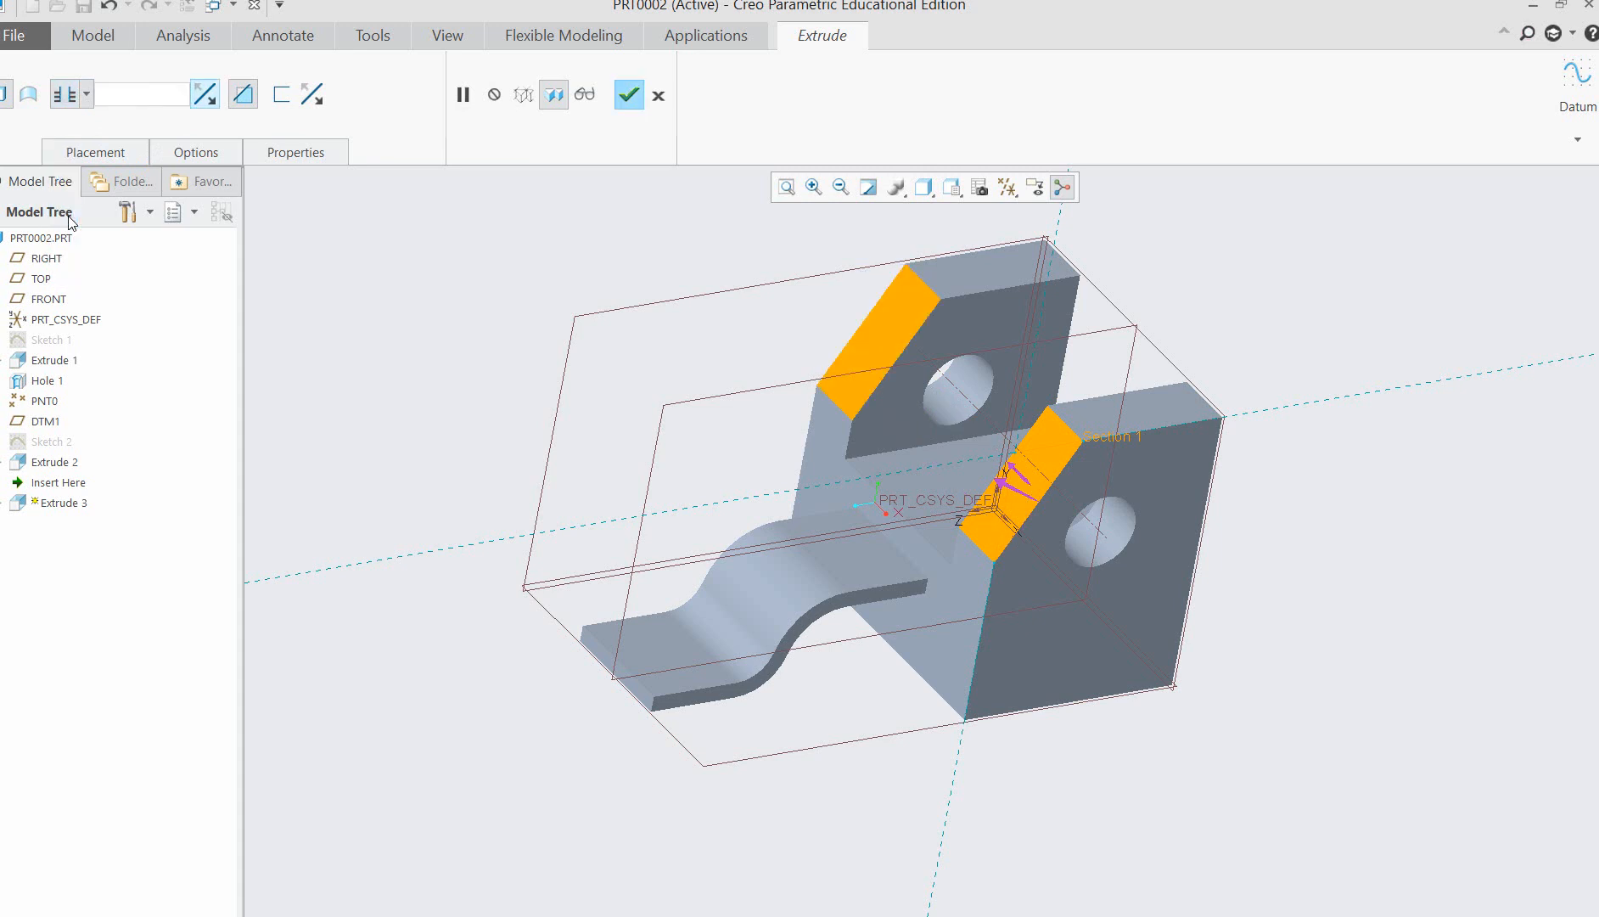
click(631, 97)
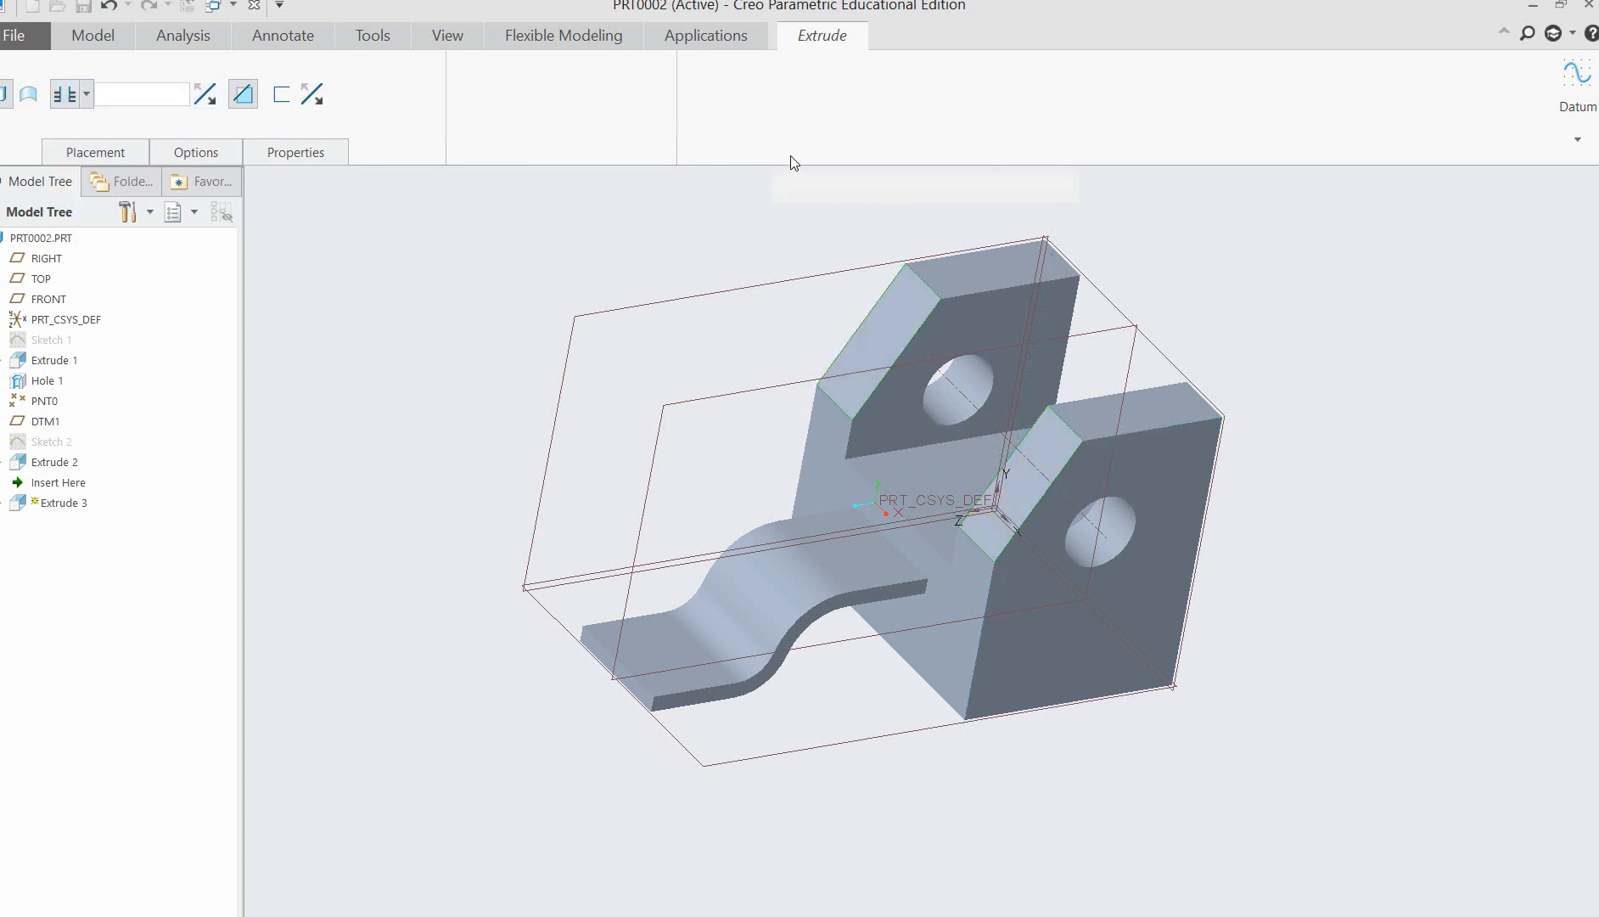
Check the uprights in the Word reference picture, return to Creo, and start a round on the upper rear edges of both uprights.
mouse_move(1284, 639)
middle_down()
mouse_move(1249, 510)
mouse_move(1329, 590)
mouse_move(1270, 628)
mouse_move(1379, 582)
mouse_move(1318, 581)
mouse_move(1028, 728)
middle_up()
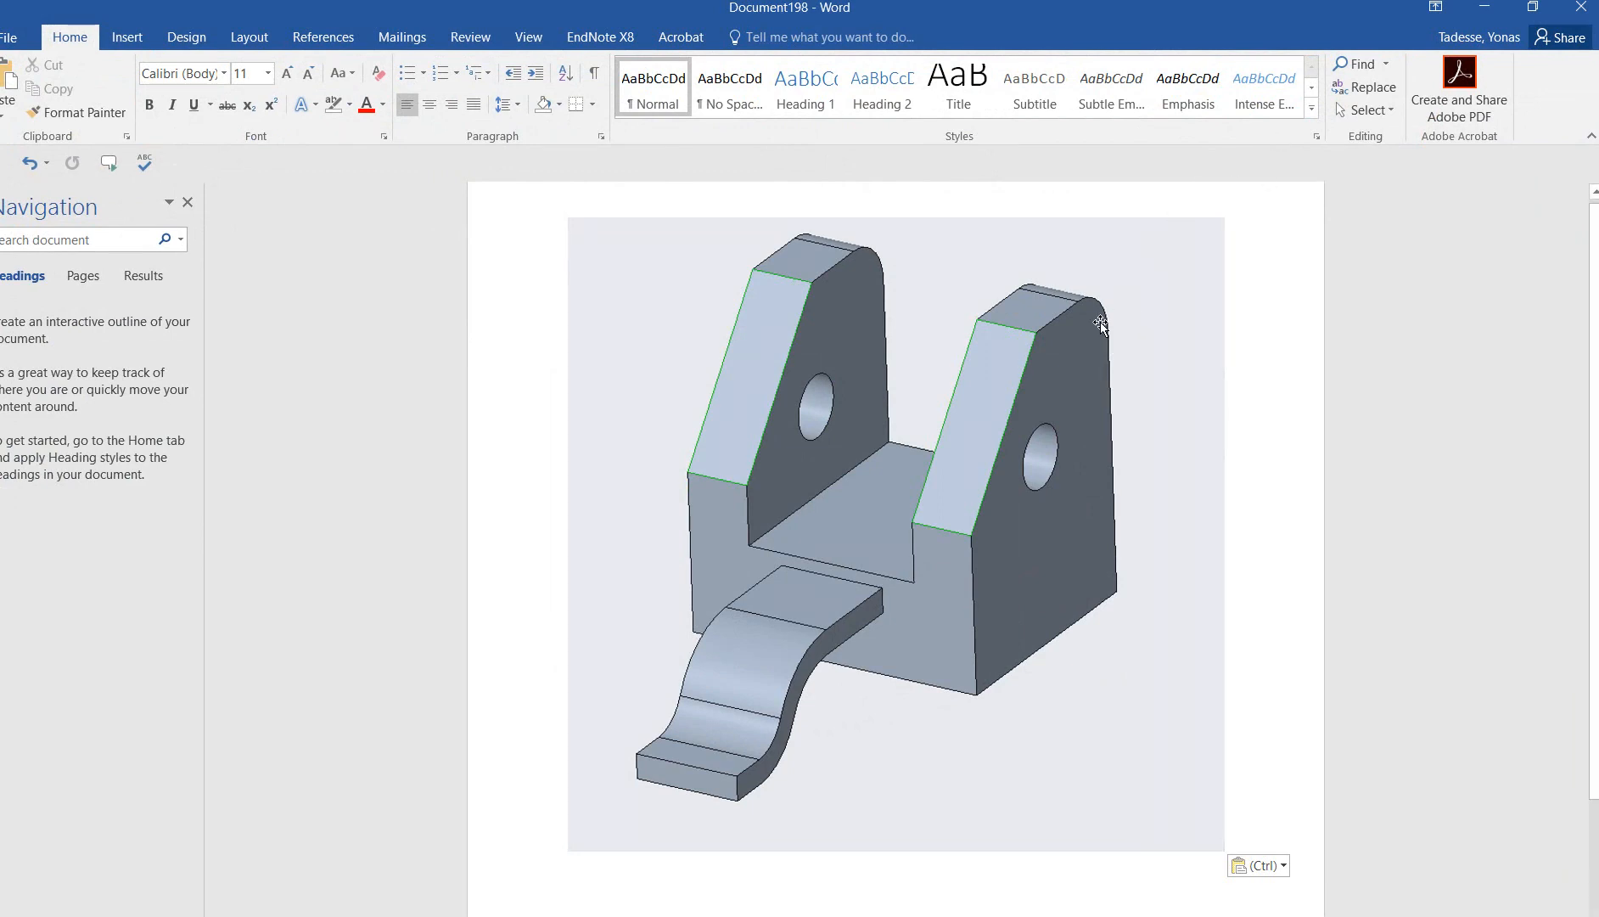
click(1493, 9)
middle_drag(1328, 446, 1242, 555)
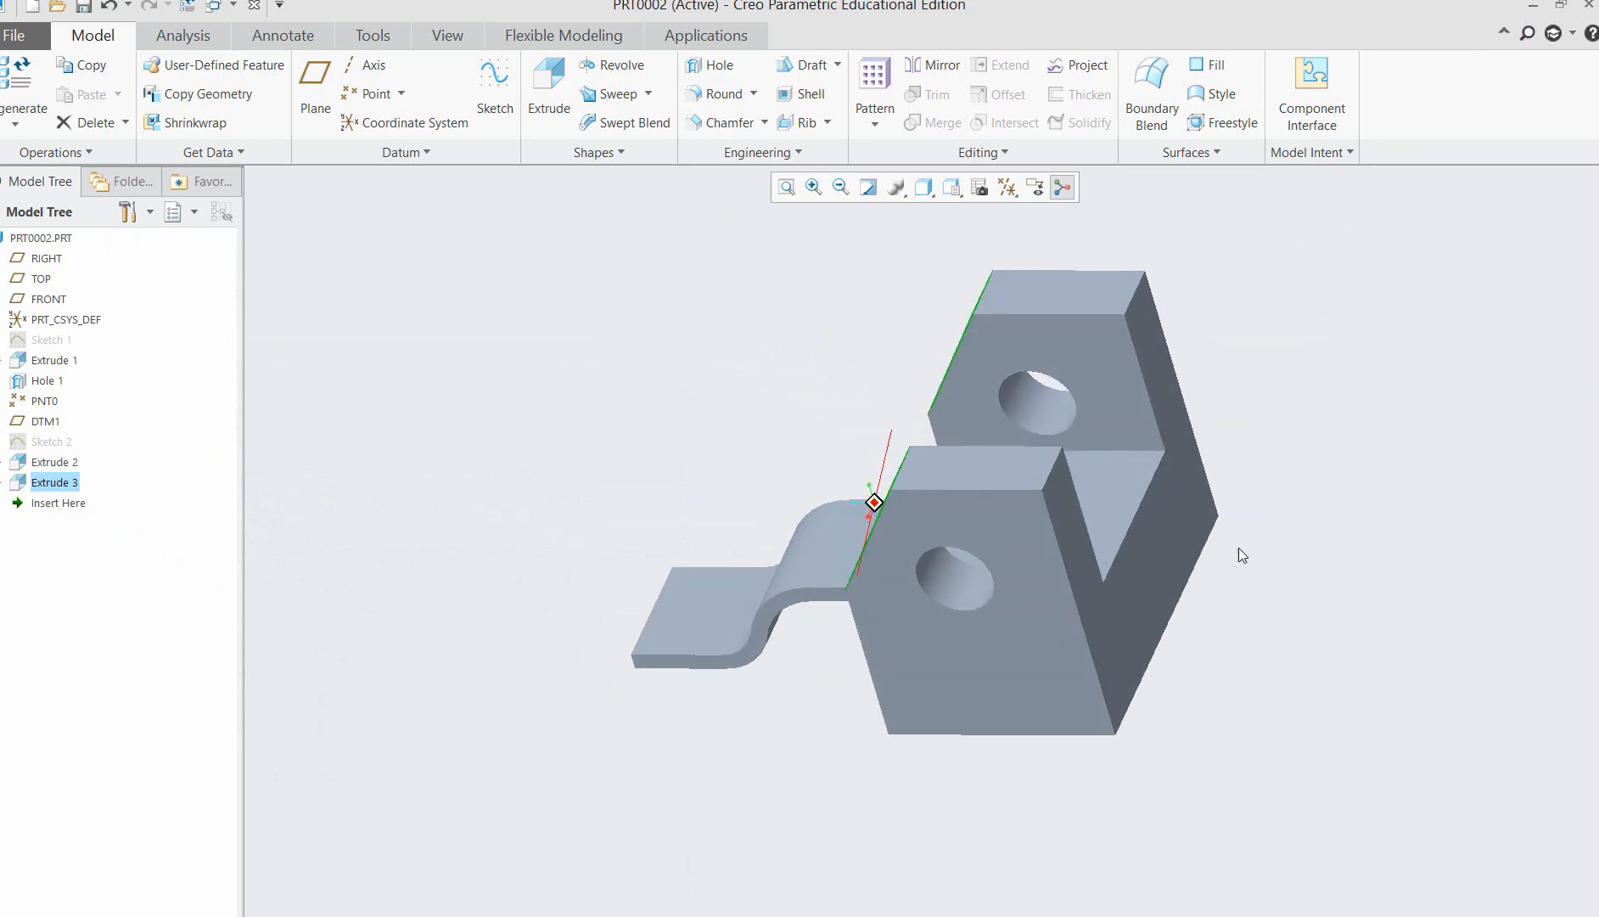
click(721, 93)
click(1134, 291)
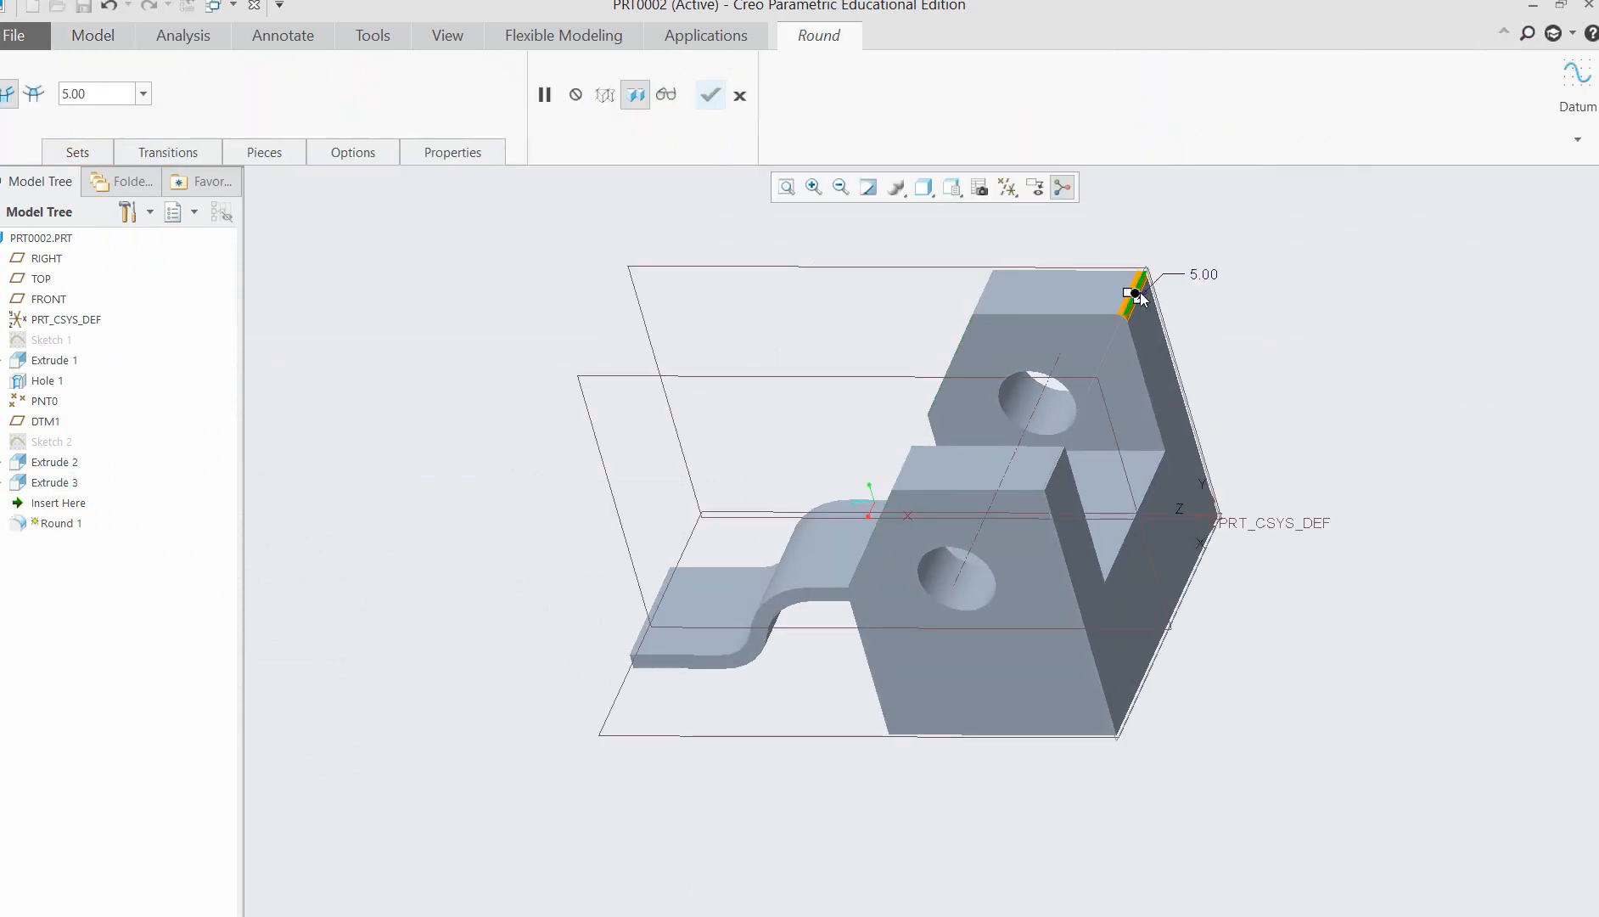
ctrl+click(1053, 472)
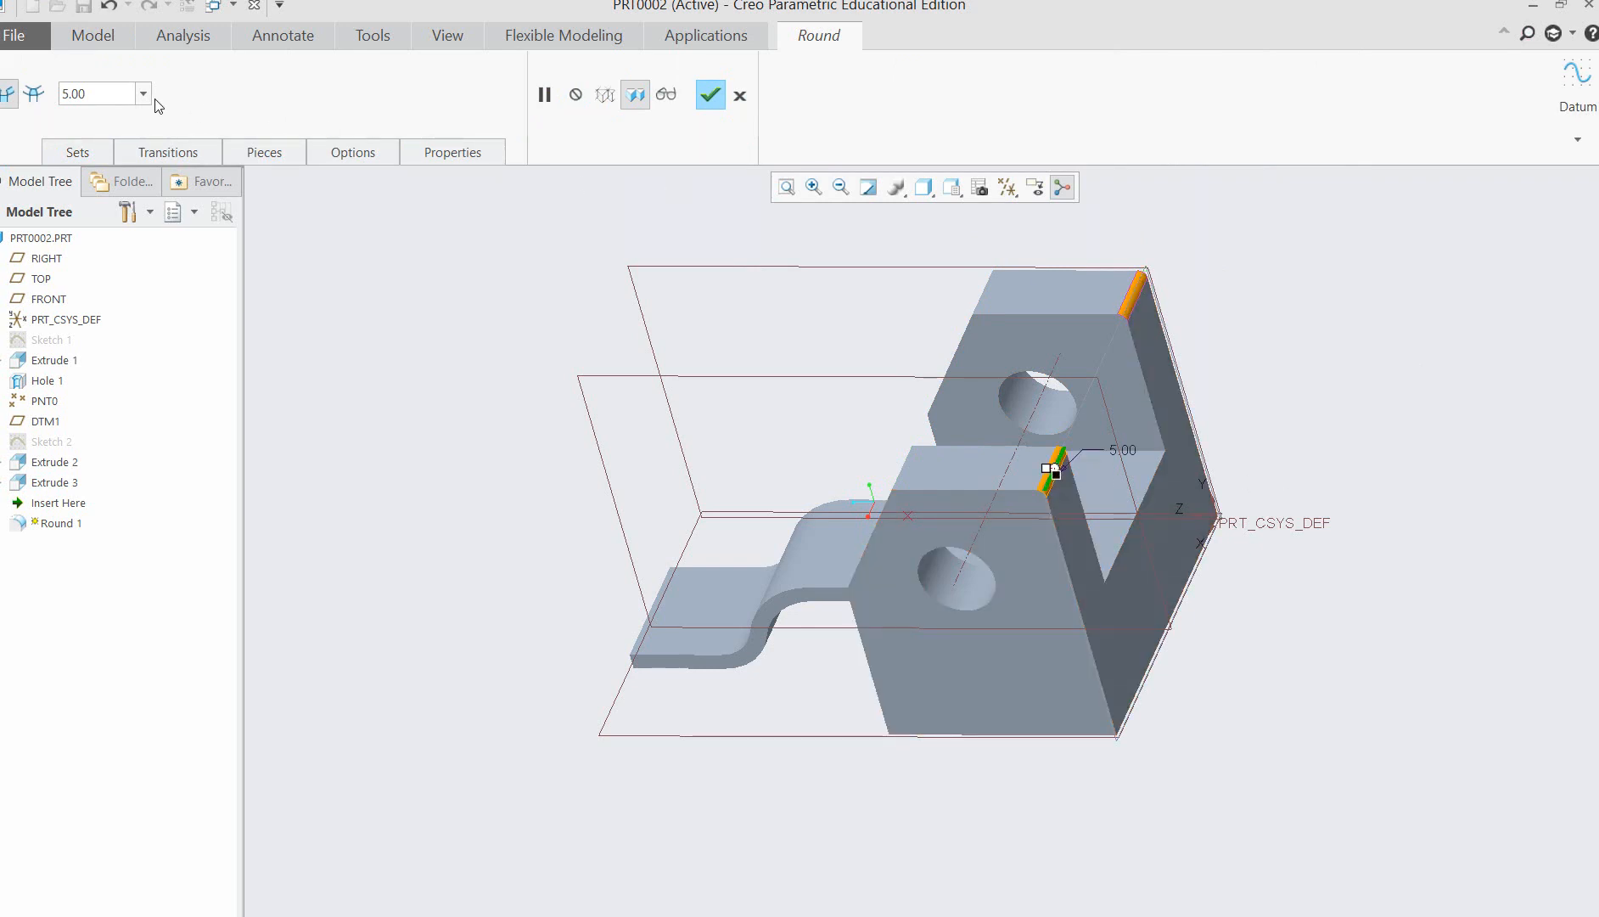
Try radii of 10 and 20 for the round on the nearer upright's upper rear edge.
double_click(104, 94)
text(10)
key(Return)
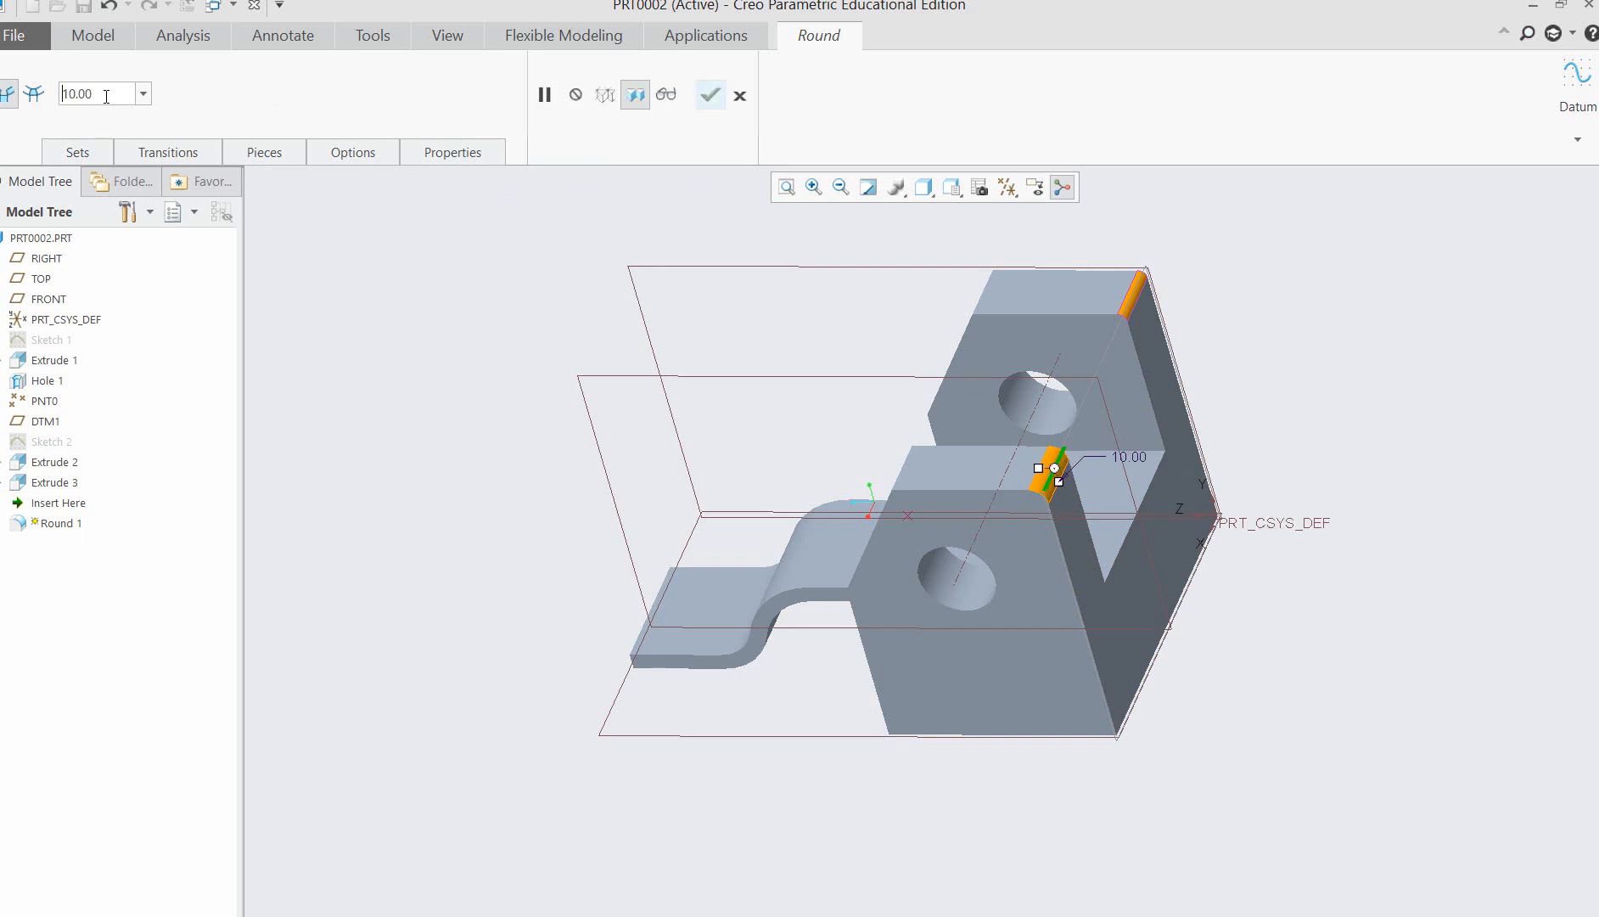
drag(106, 96, 58, 108)
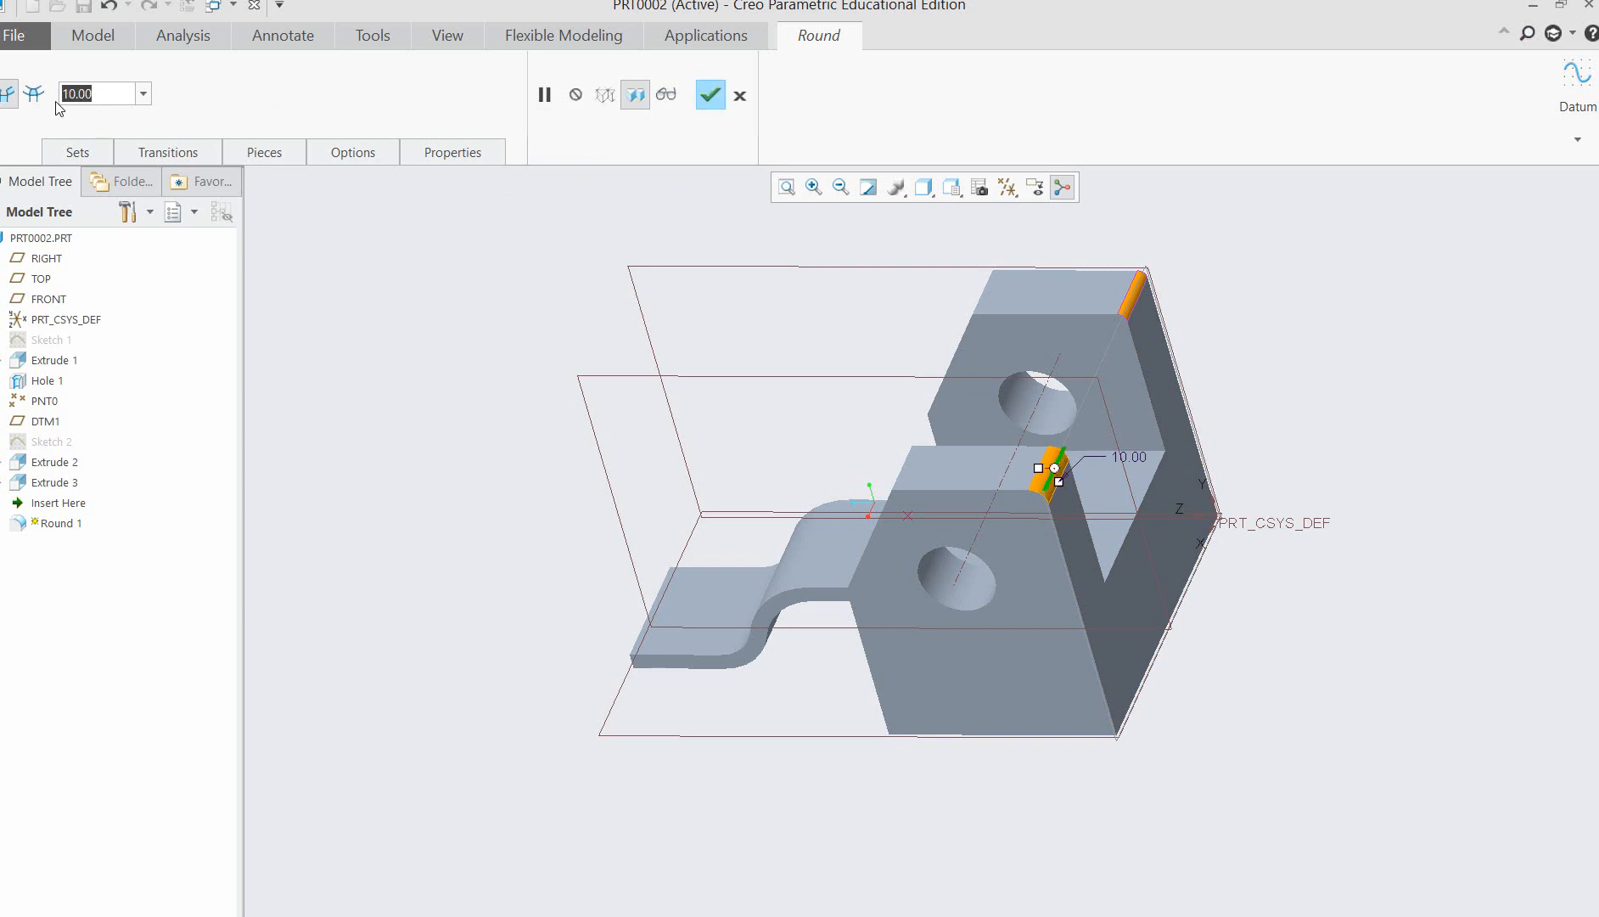
text(20)
key(Return)
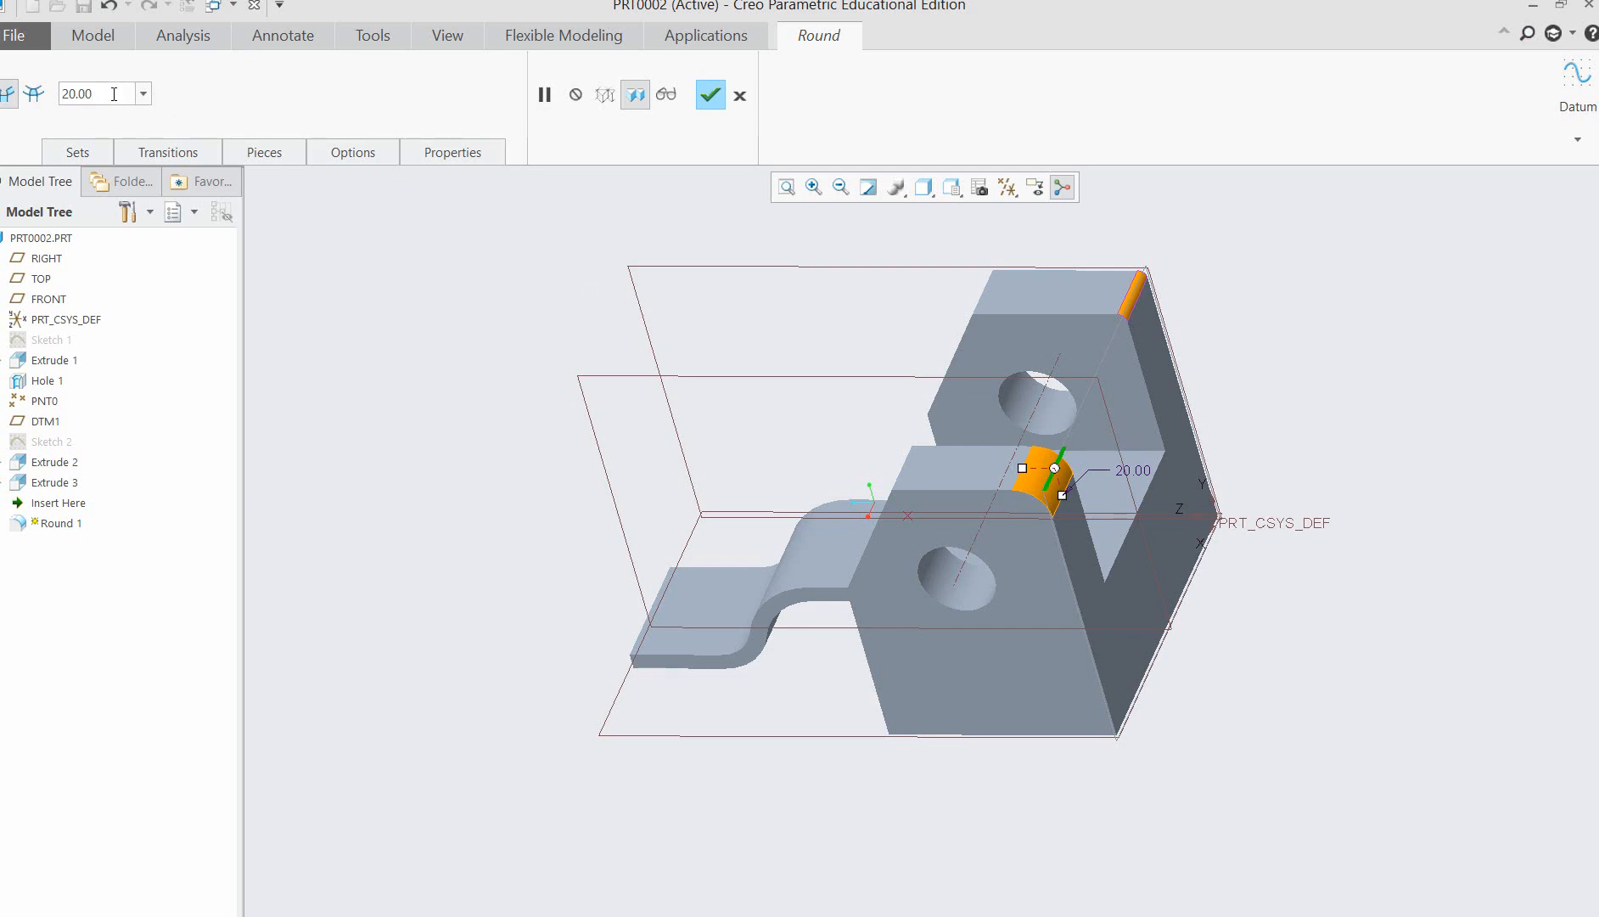
Set the round radius to 30 on the nearer upright's edge and on the farther upright's edge, and complete the feature.
drag(113, 93, 71, 103)
text(30)
key(Return)
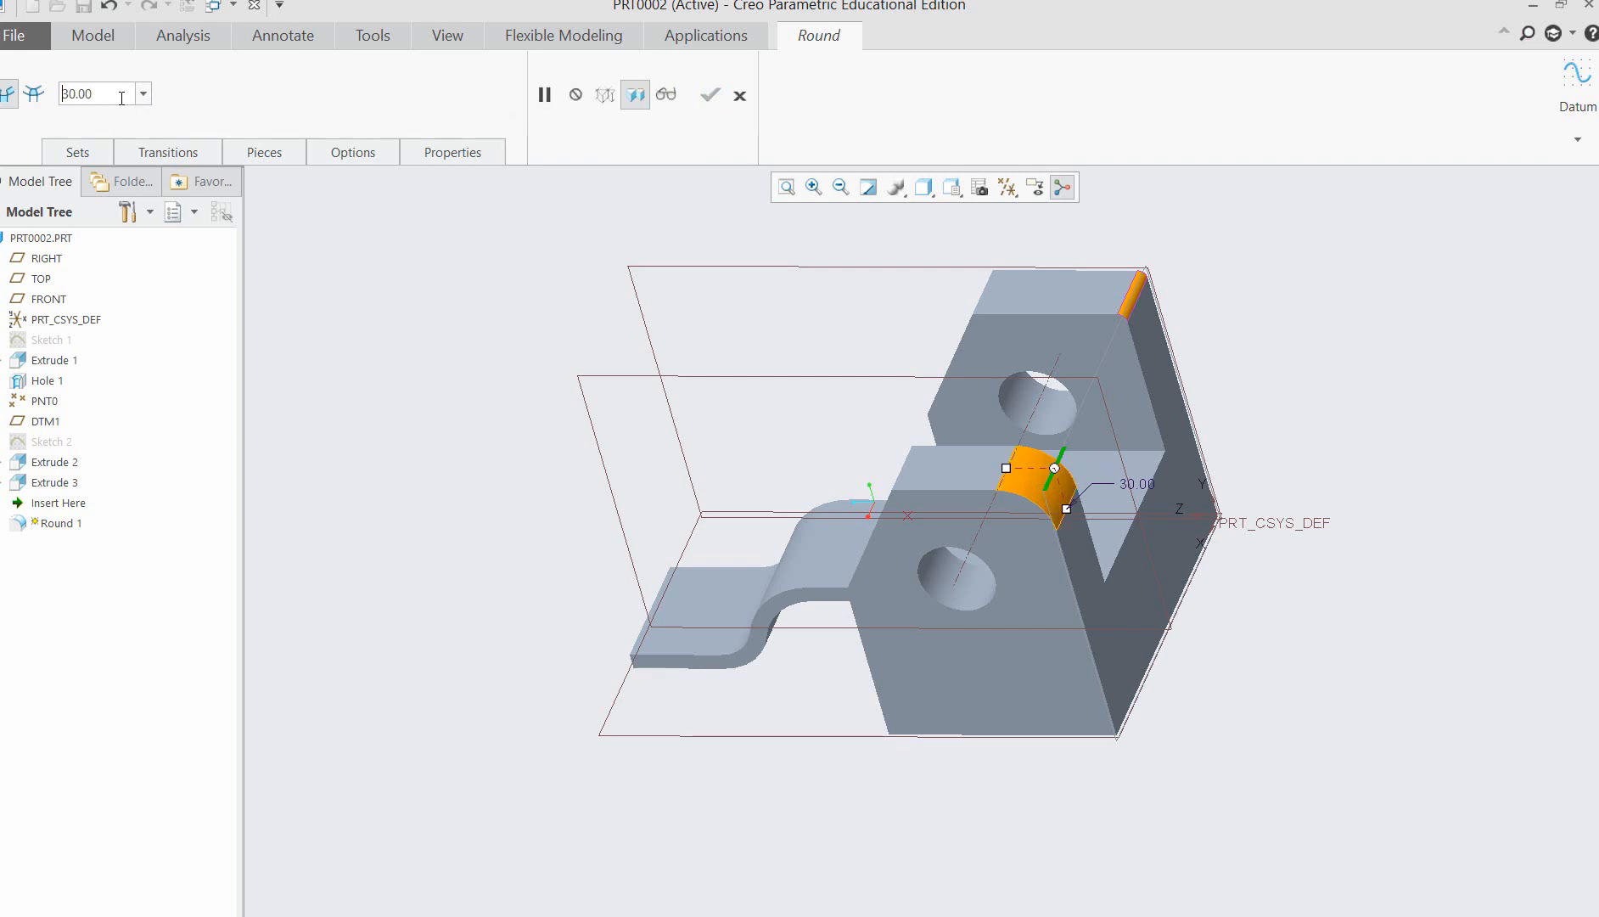
click(1137, 295)
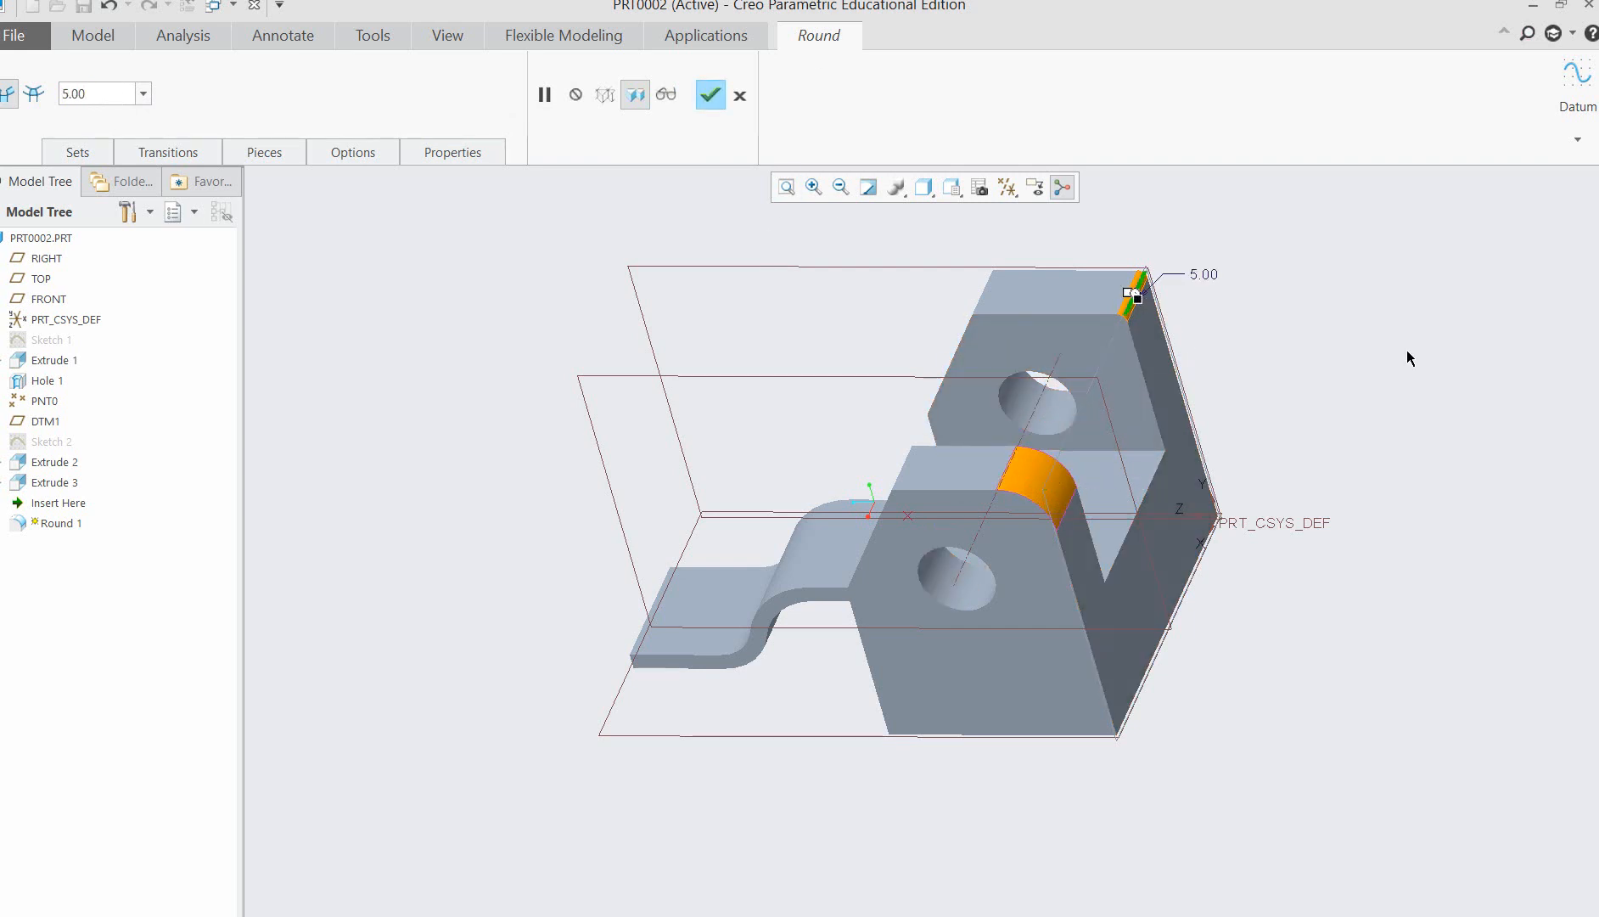
double_click(115, 93)
text(2)
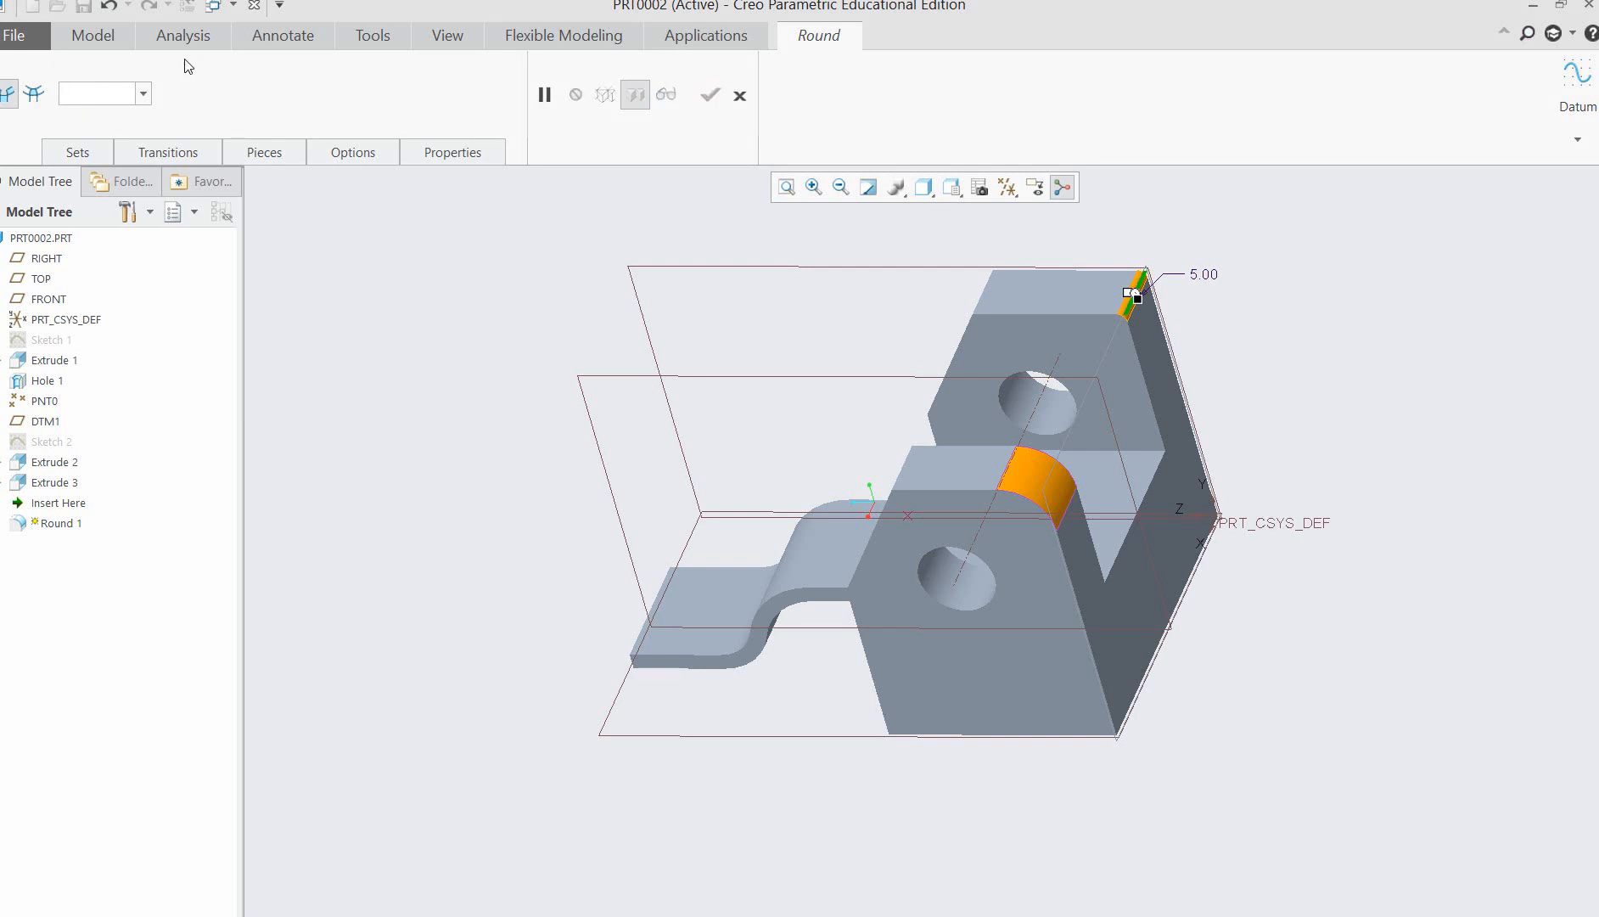
text(30)
key(Return)
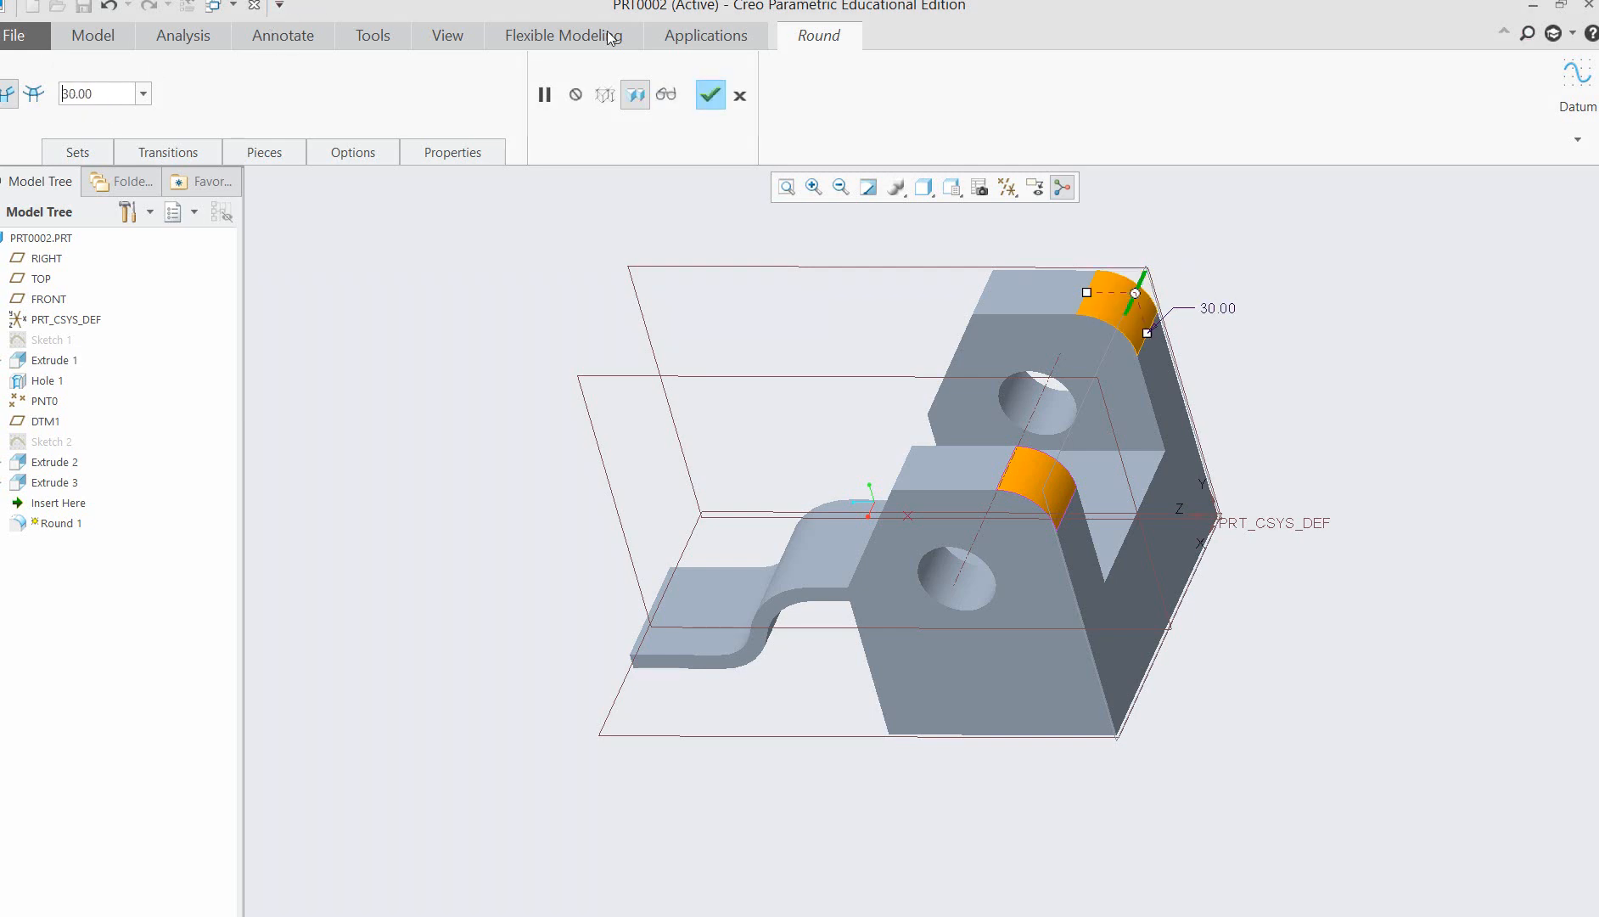
click(710, 96)
click(1325, 622)
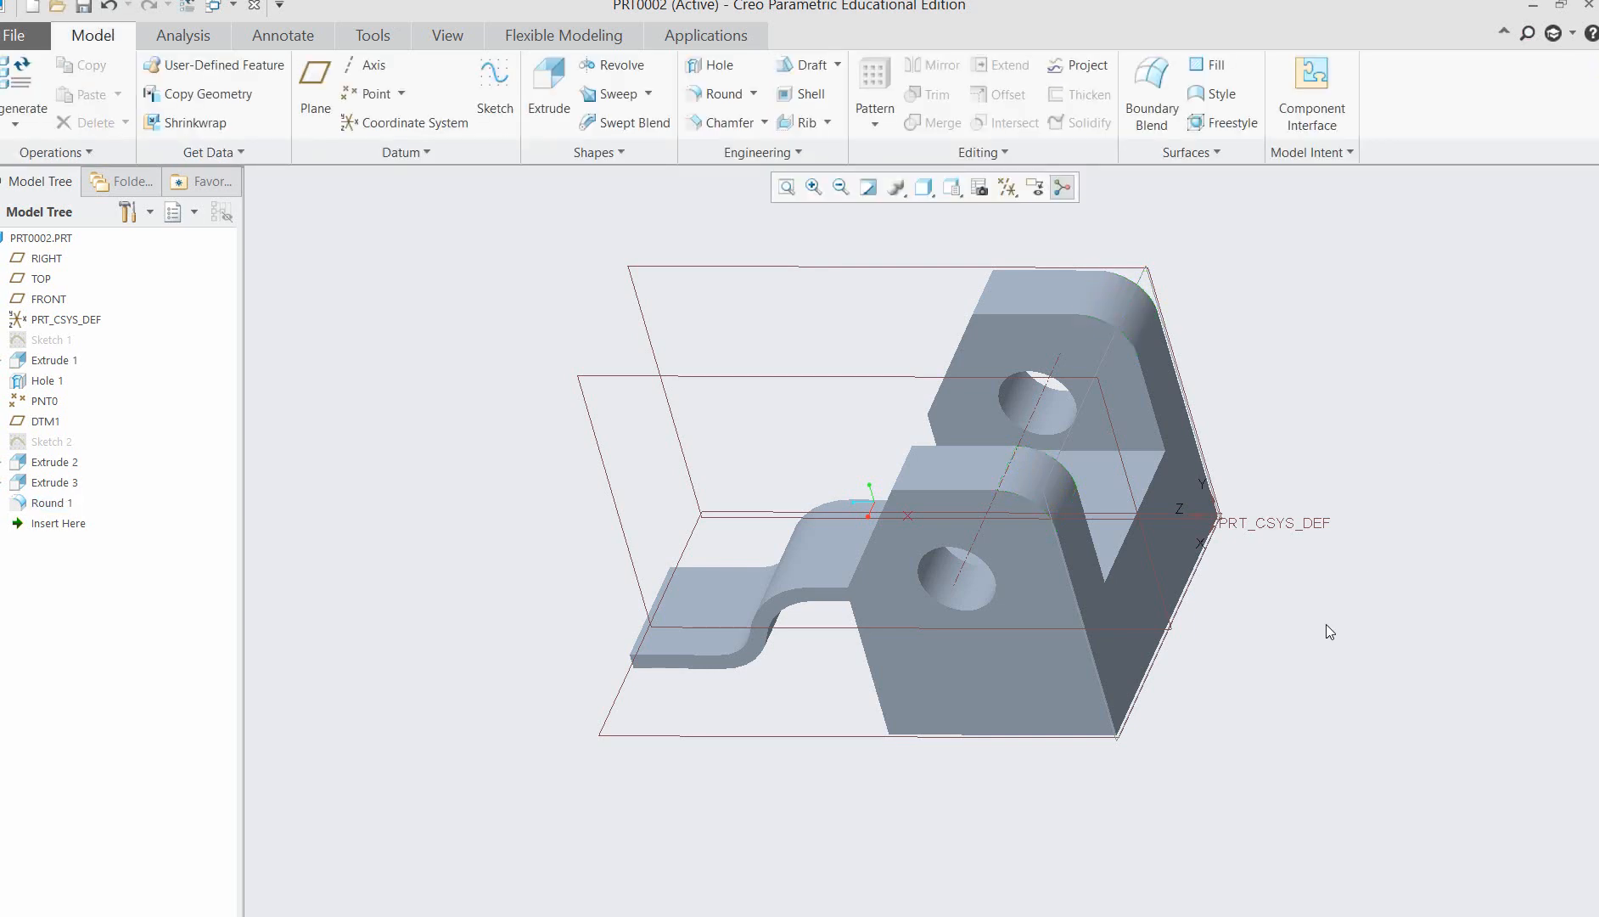
Hide the datum planes, the coordinate system and the spin center in the model view.
middle_drag(1326, 623, 1500, 536)
scroll(1283, 519, down, 3)
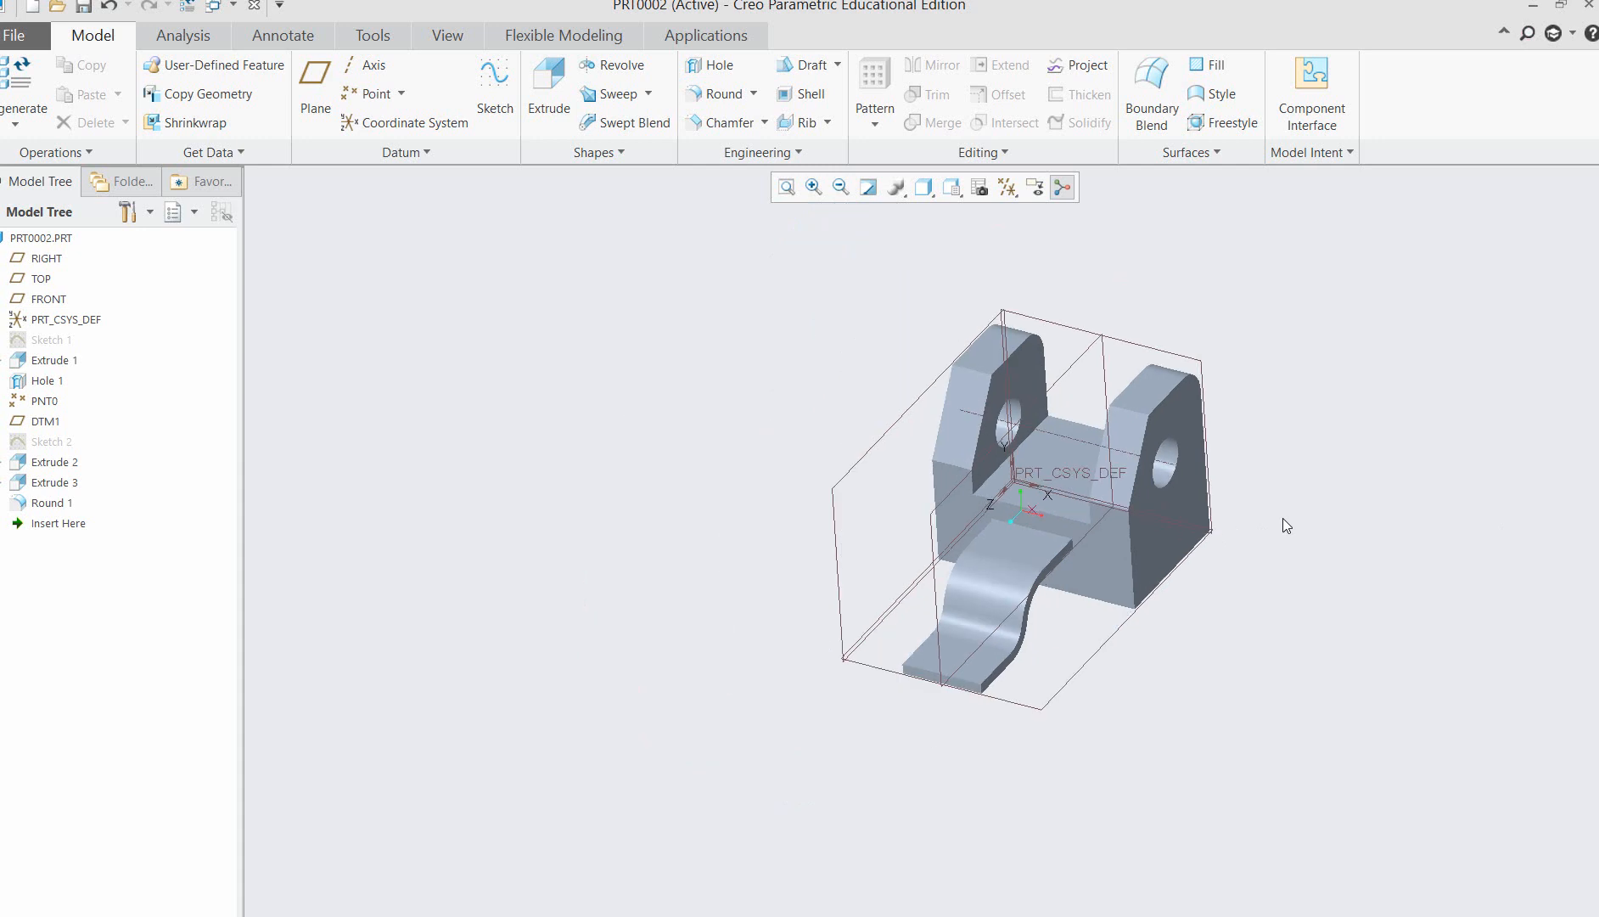
click(1008, 187)
click(1015, 301)
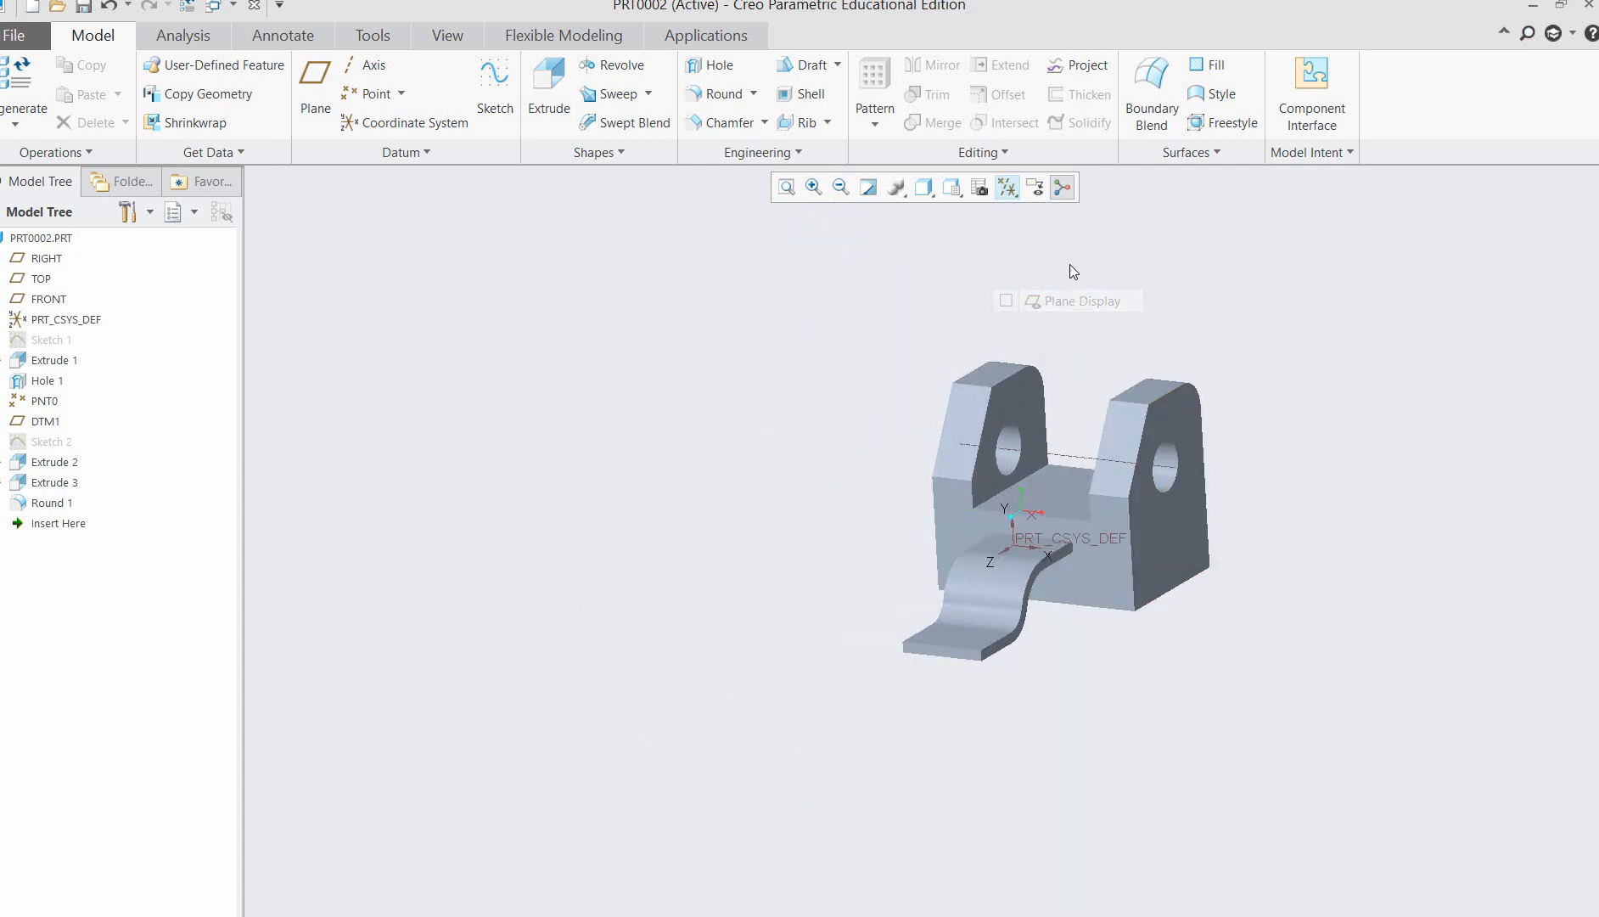
click(1007, 188)
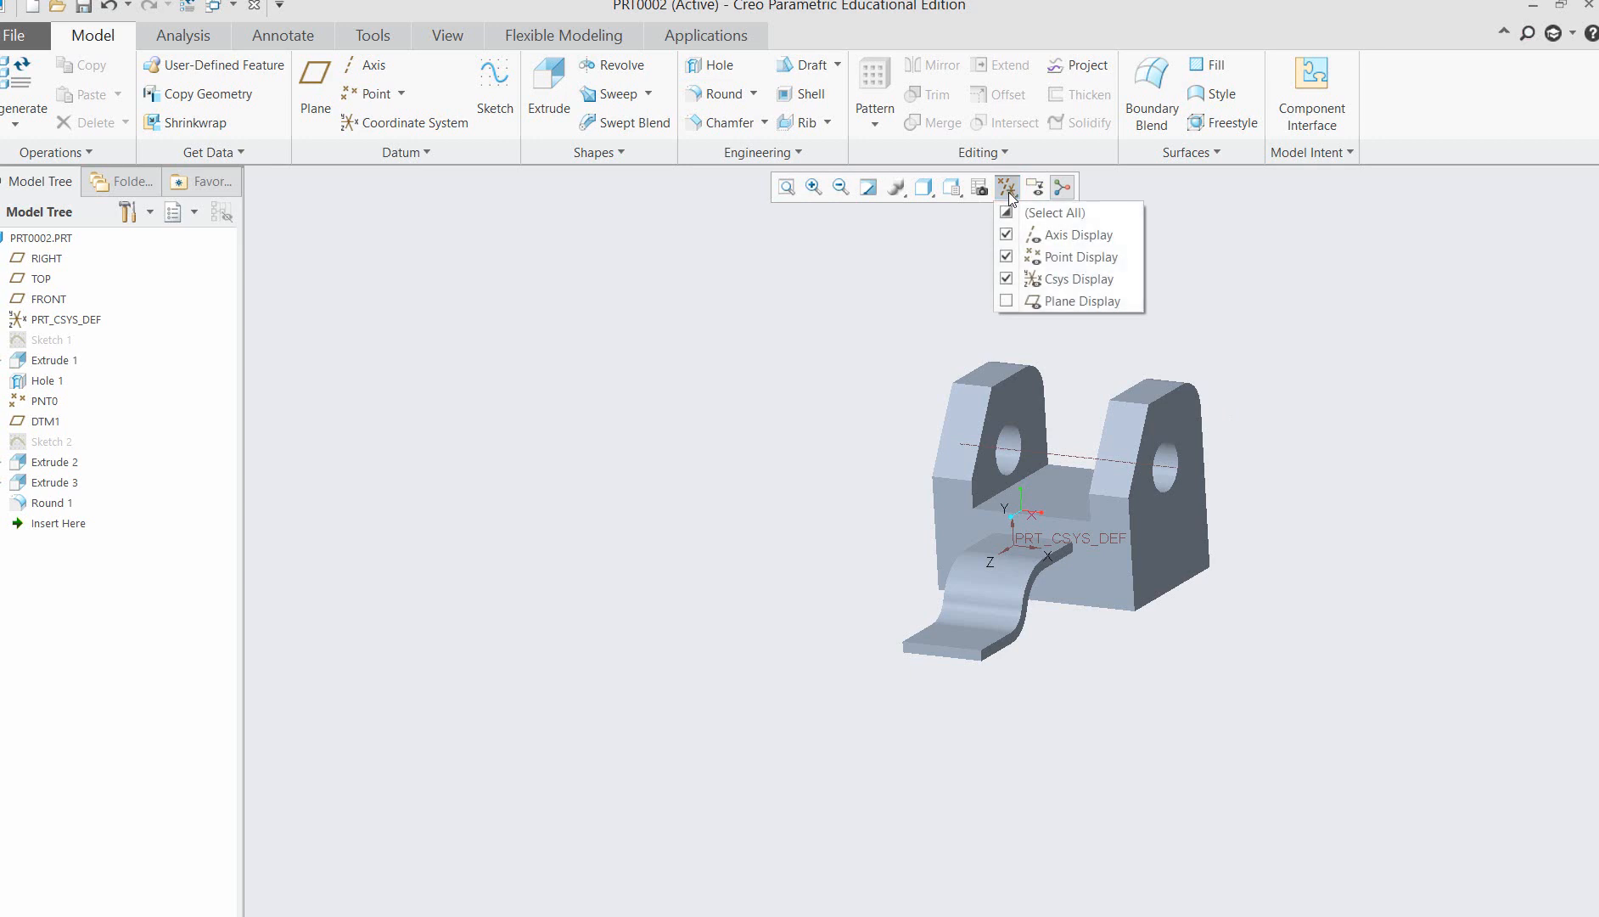
click(1008, 279)
click(1062, 187)
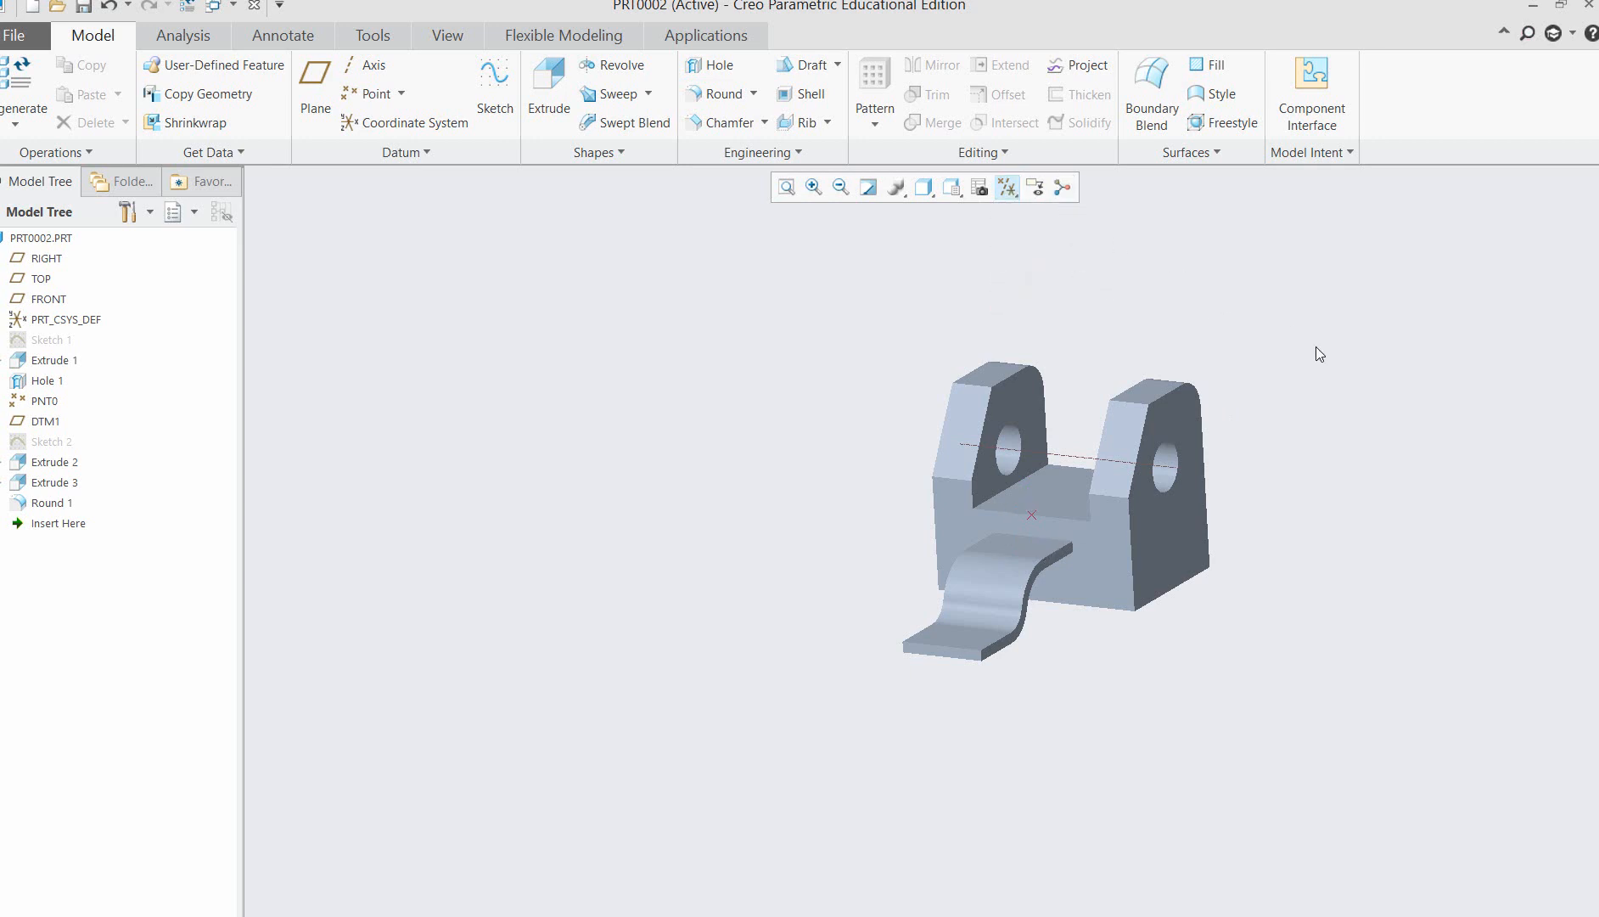
Turn off the display of datum axes and datum points.
middle_drag(1316, 349, 1320, 350)
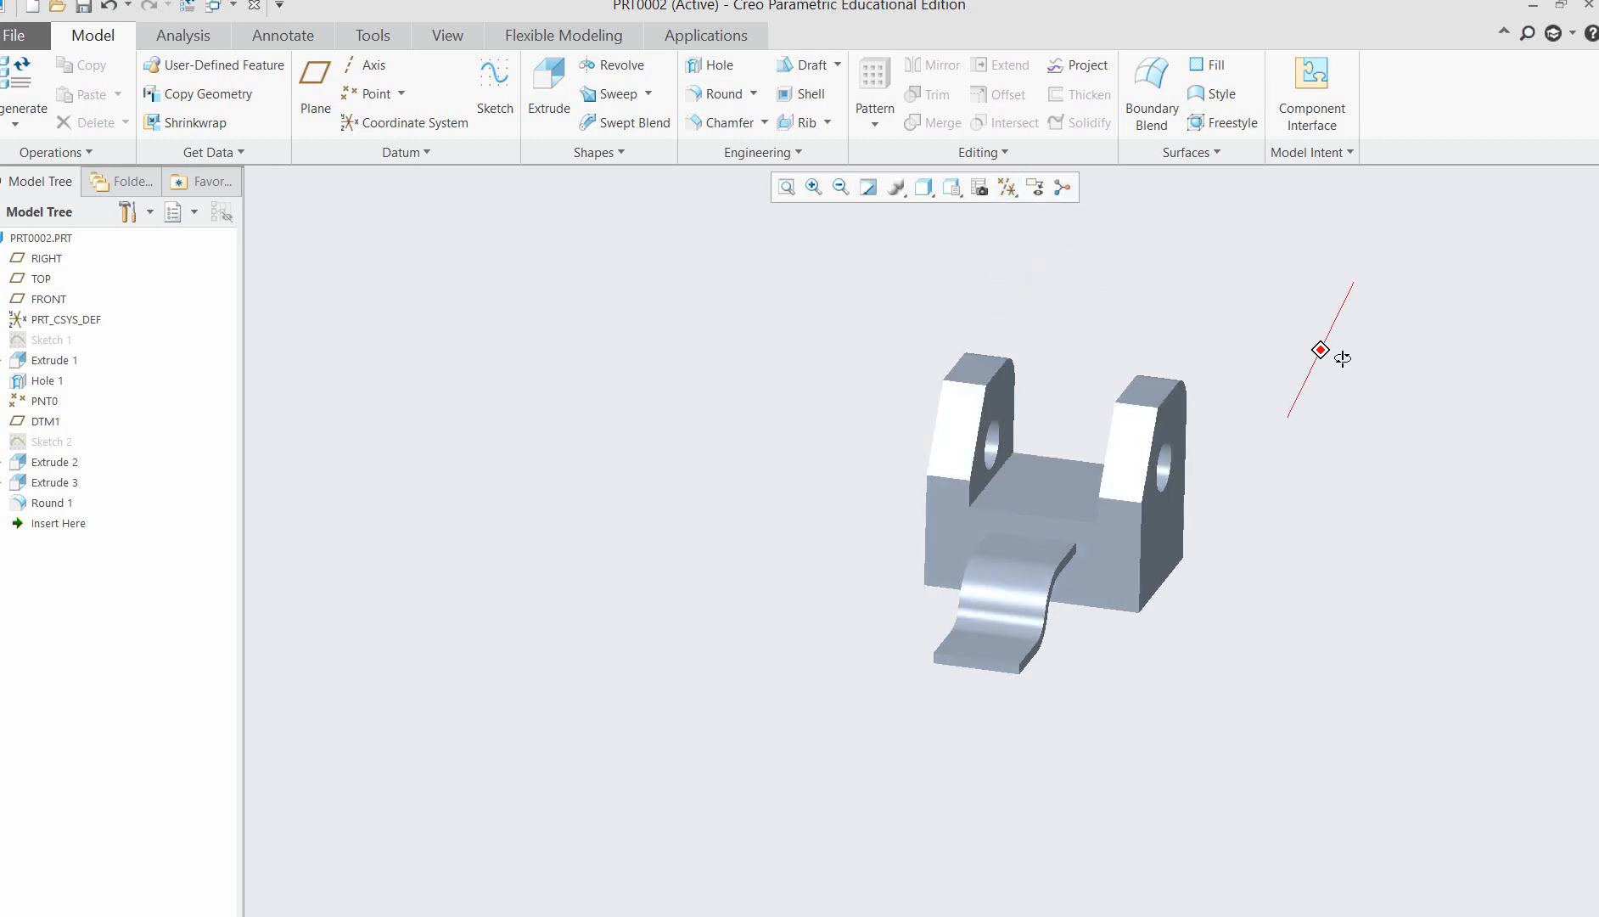
click(1006, 188)
click(1007, 234)
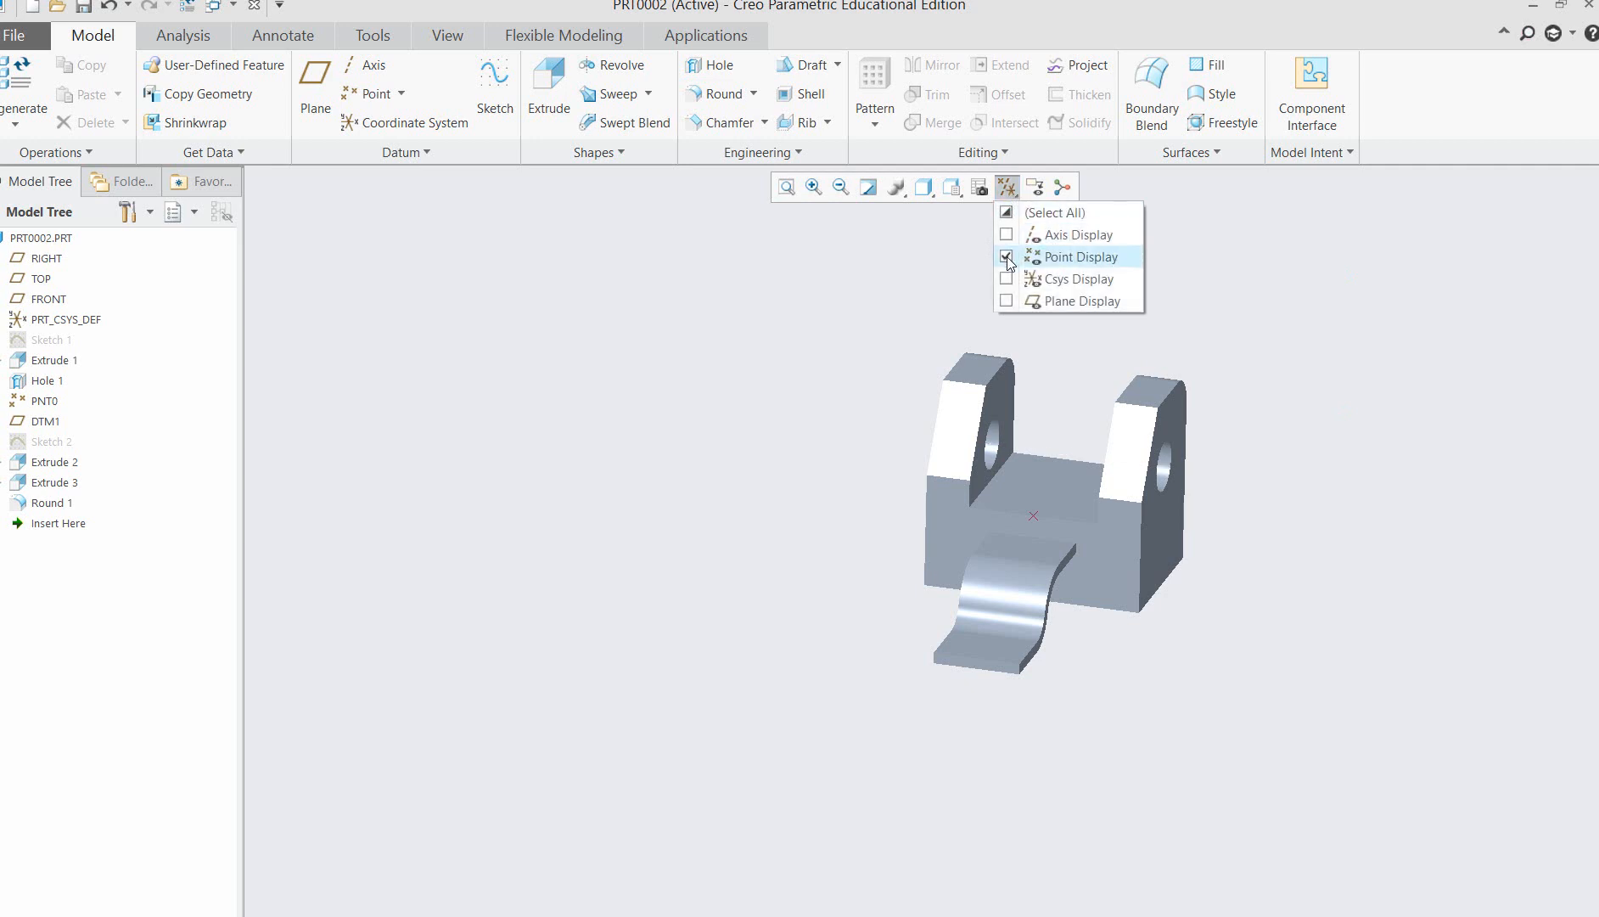
click(1006, 256)
Change the model's display style to Shading With Edges, with the whole bracket oriented like the reference picture.
mouse_move(1312, 424)
middle_down()
mouse_move(1256, 424)
mouse_move(1222, 399)
middle_up()
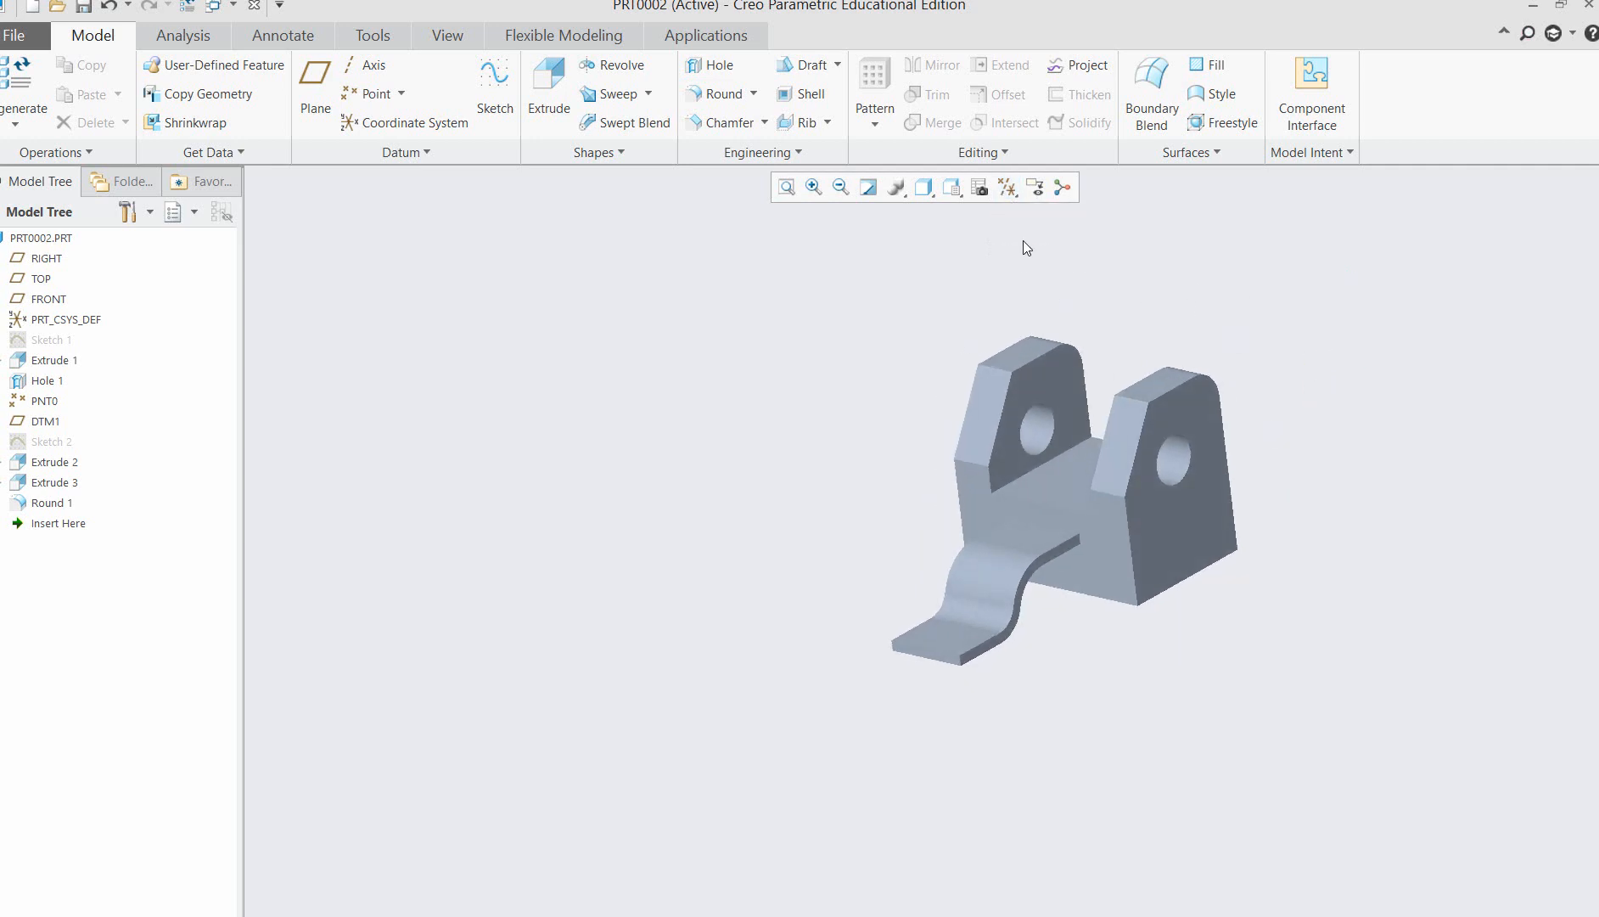
click(817, 188)
drag(907, 320, 1323, 709)
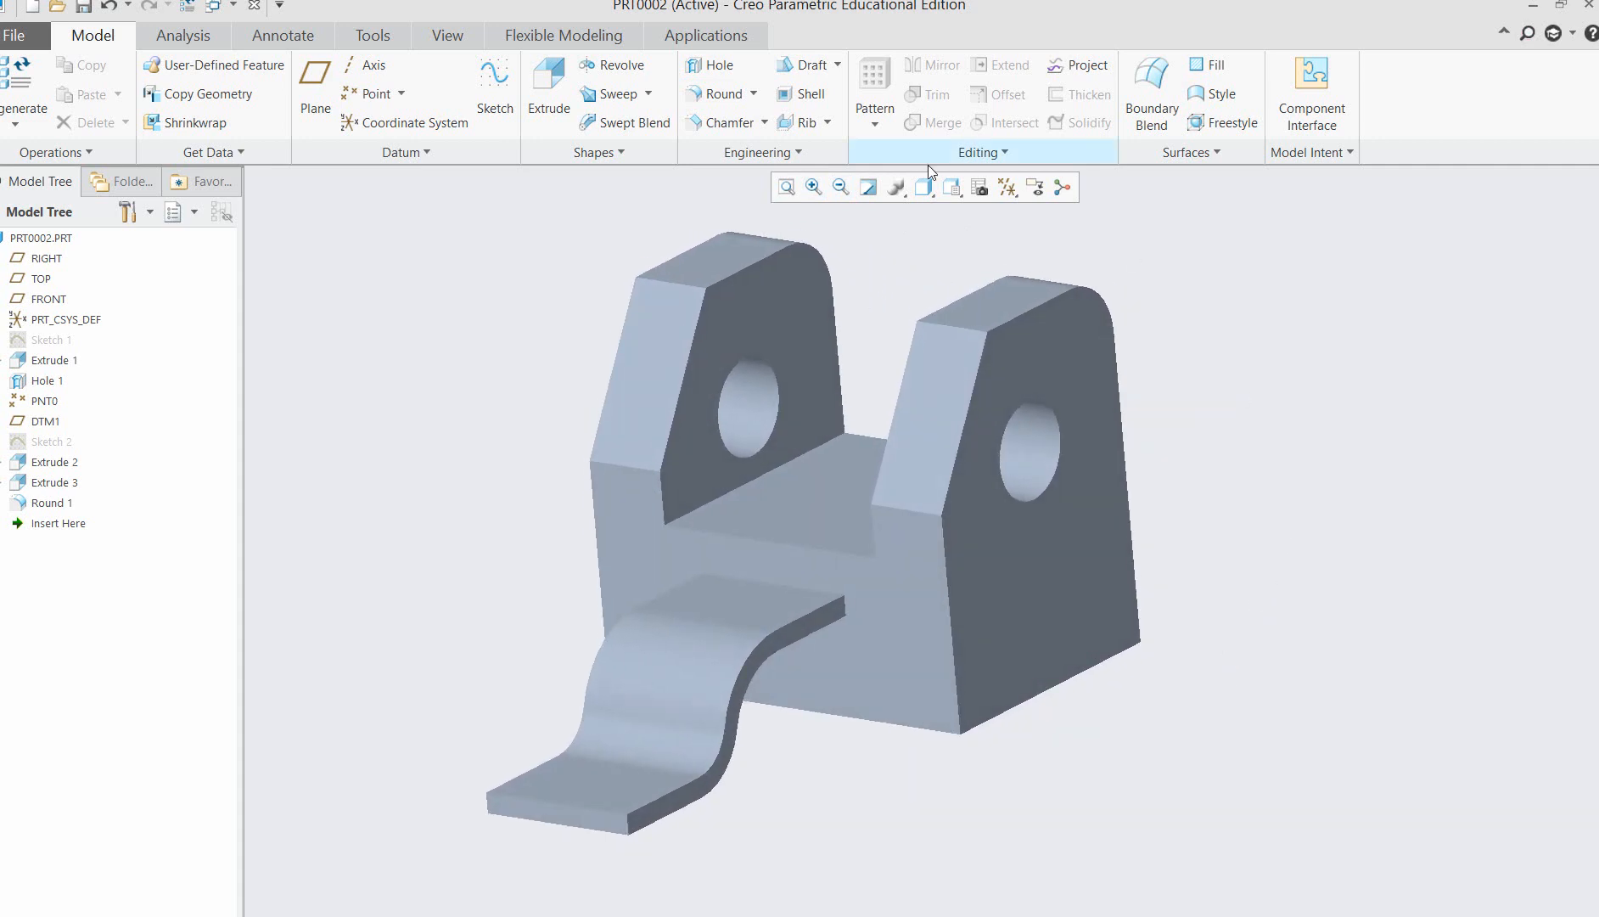
click(949, 190)
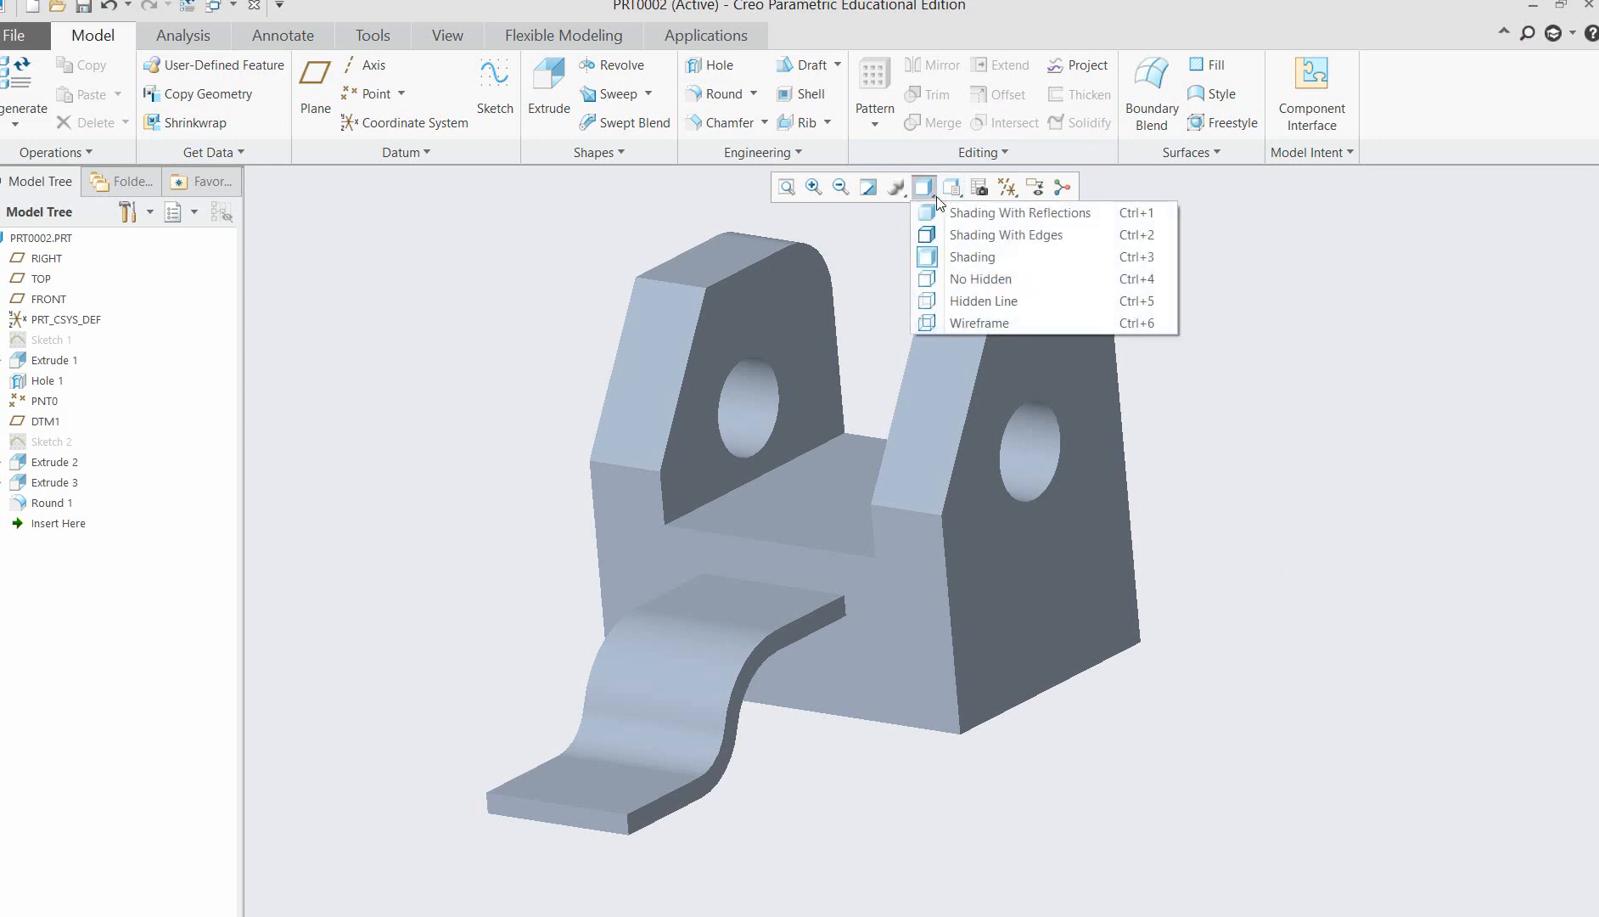
click(976, 240)
middle_drag(1247, 474, 1277, 490)
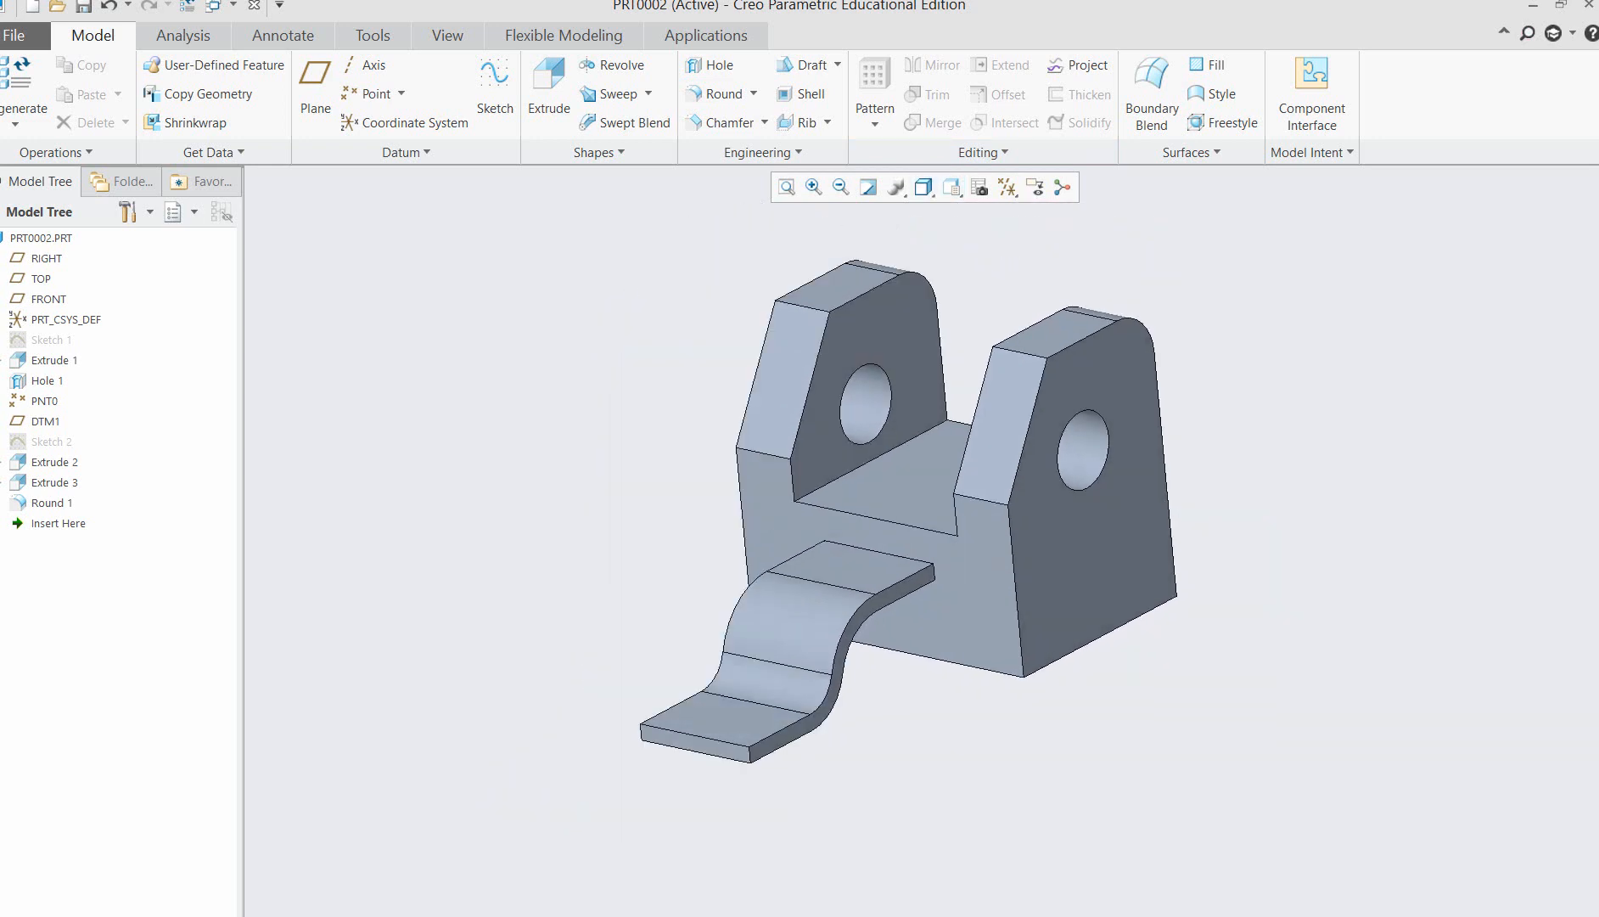